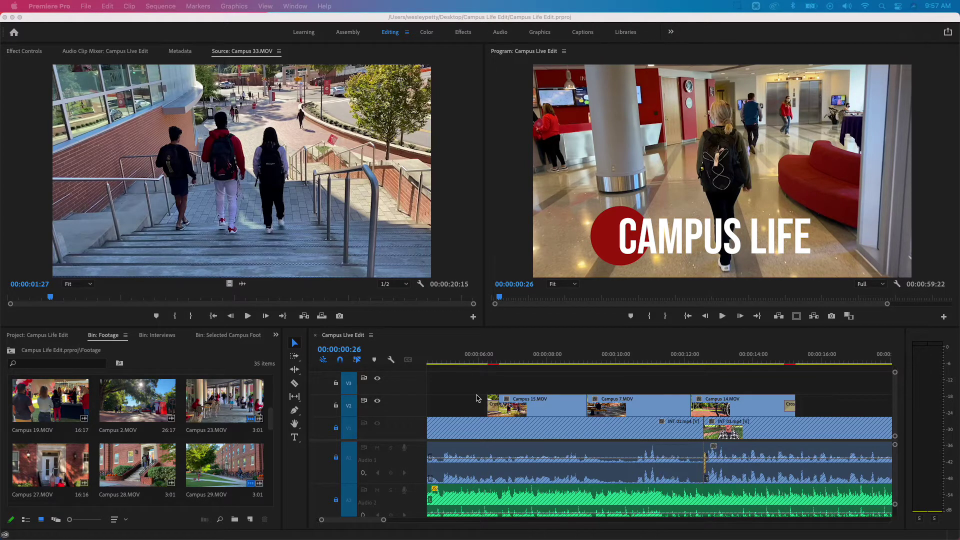
Step: Look at the clips in the Interviews bin, and return to the Footage bin
{"action": "left_click", "coordinate": [168, 341]}
{"action": "left_click", "coordinate": [168, 341]}
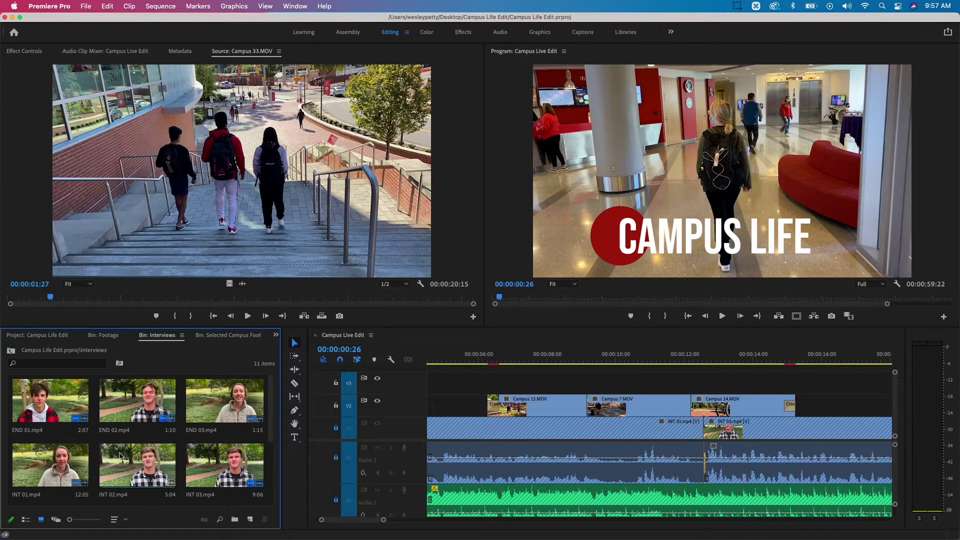
{"action": "left_click", "coordinate": [103, 334]}
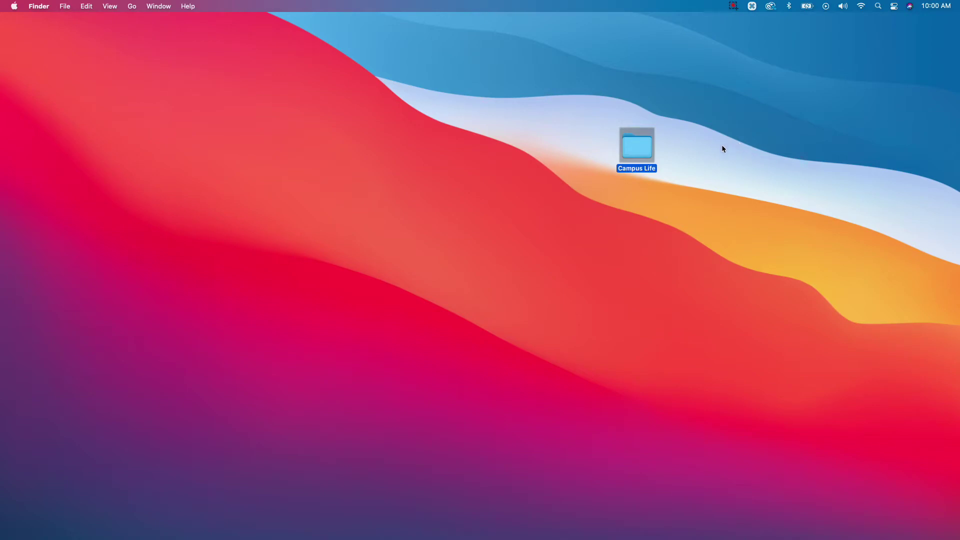
Step: In Finder, open the Campus Life folder on the desktop and examine its Footage folder, Interviews folder and WINK.mp3 file
{"action": "double_click", "coordinate": [644, 145]}
{"action": "left_click", "coordinate": [500, 118]}
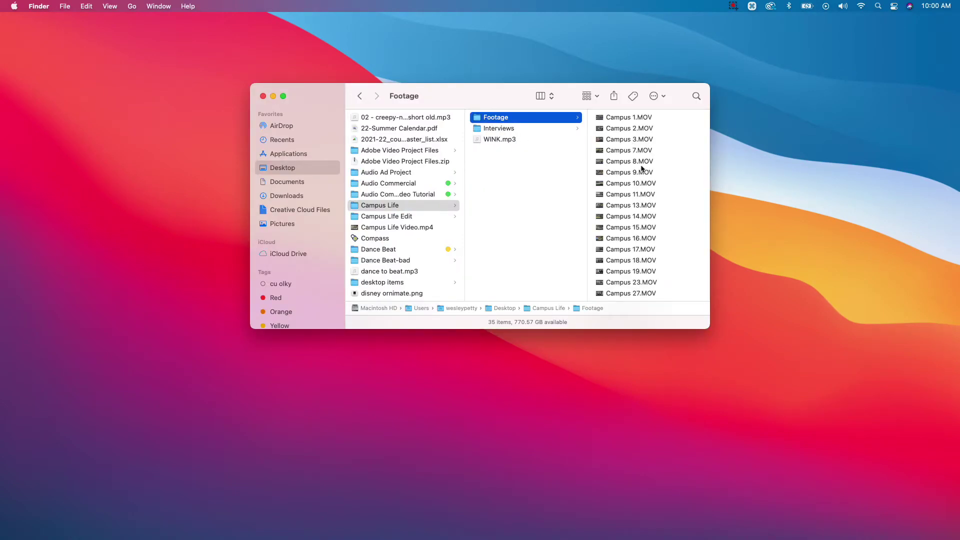
{"action": "left_click", "coordinate": [500, 130]}
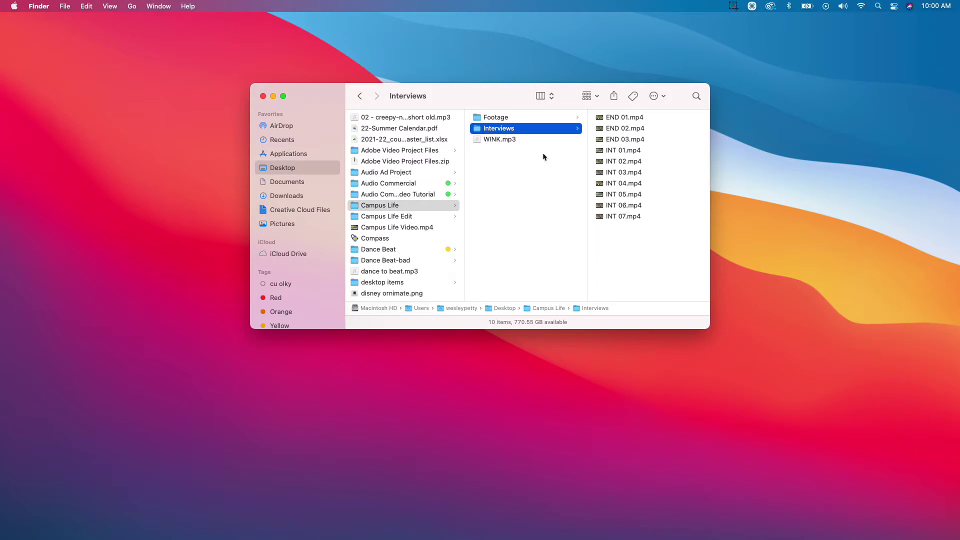
{"action": "left_click", "coordinate": [508, 141]}
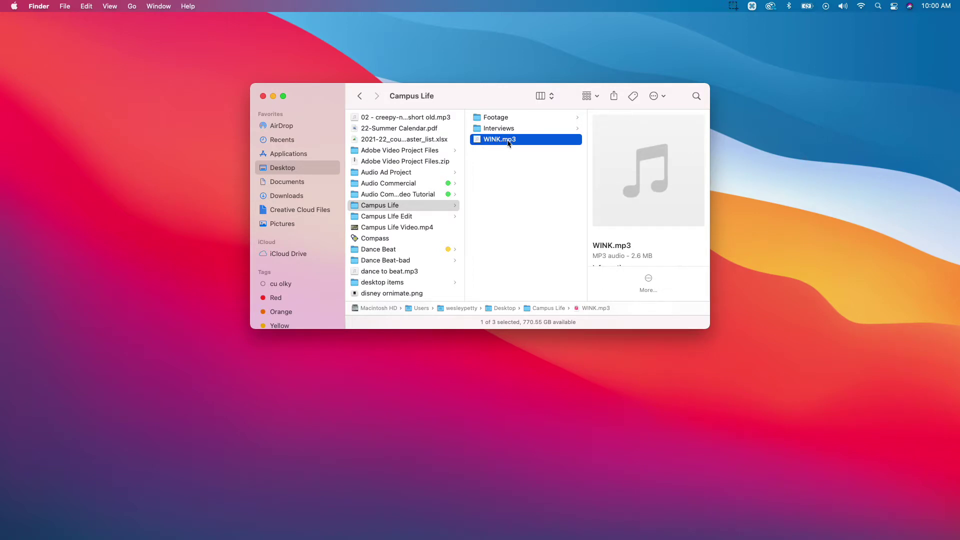
{"action": "left_click", "coordinate": [508, 225]}
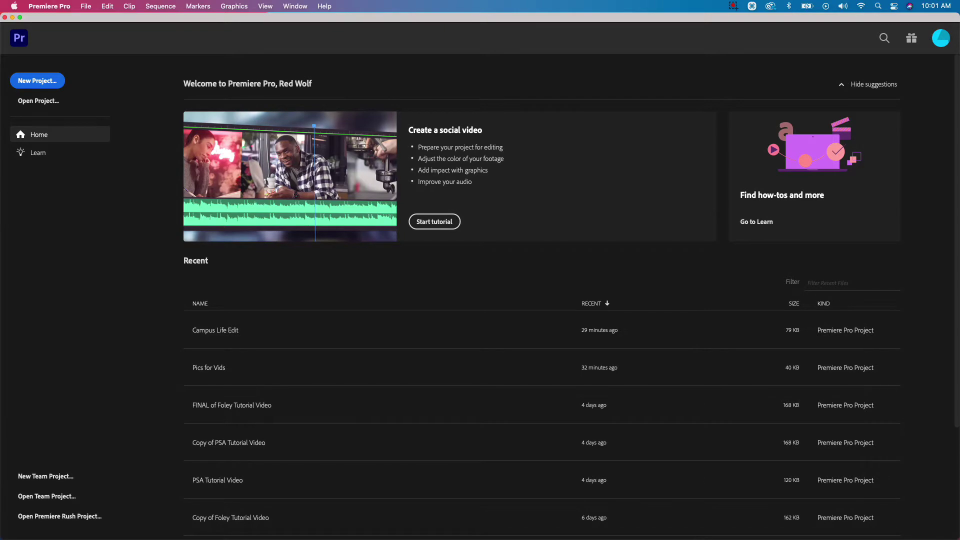
Step: Start a new Premiere Pro project and name it lastnamefirstinitial_campuslife
{"action": "left_click", "coordinate": [42, 82]}
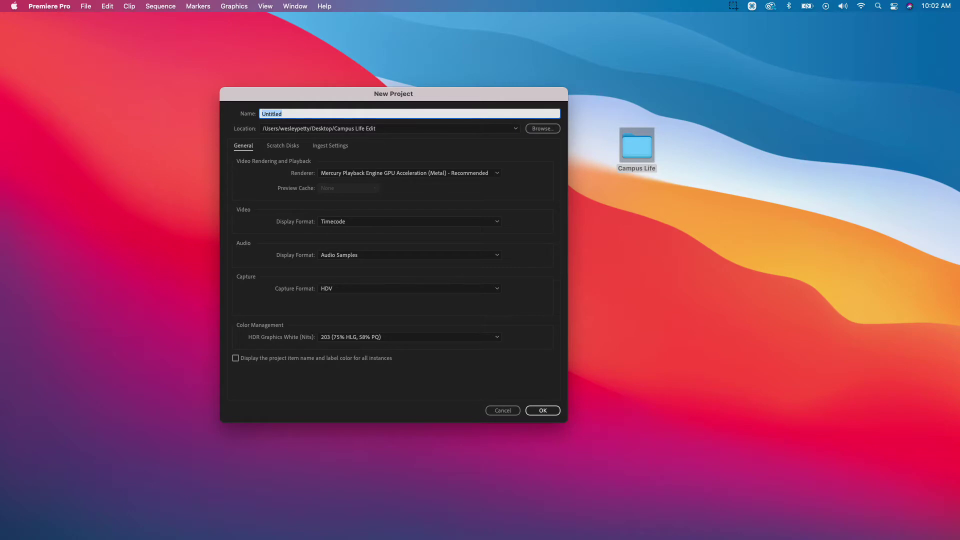
{"action": "type", "text": "lastname"}
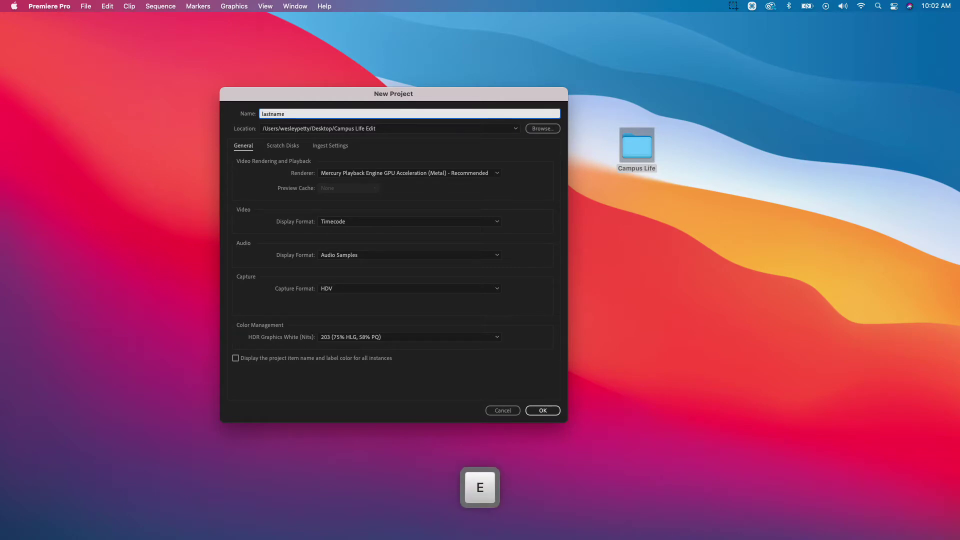
{"action": "type", "text": "firstinitial"}
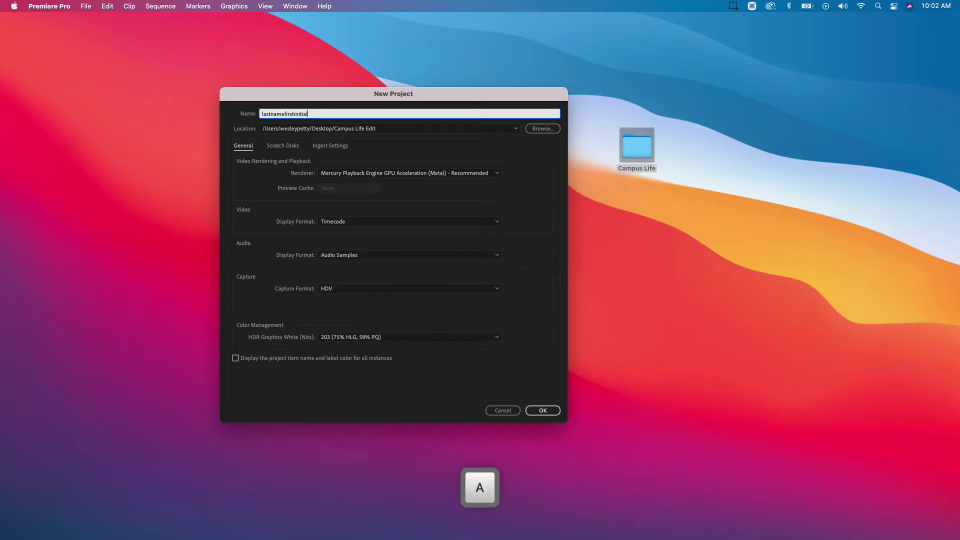
{"action": "type", "text": "_"}
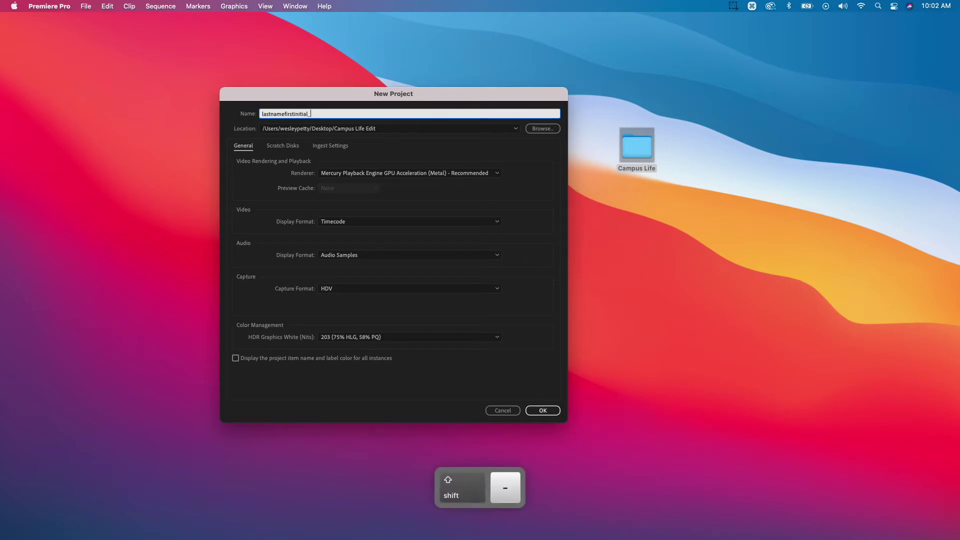
{"action": "type", "text": "campus"}
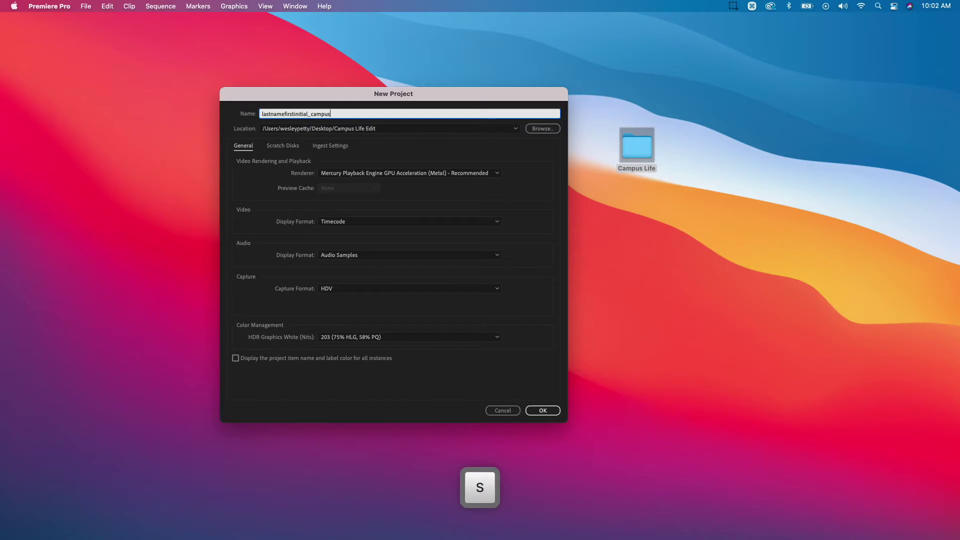
{"action": "type", "text": "life"}
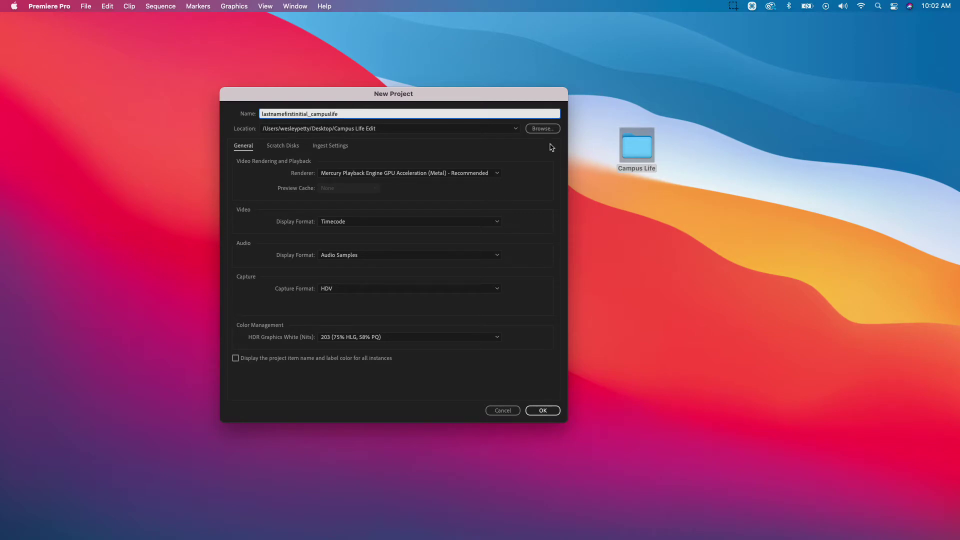
Step: Set the project location to the Campus Life folder on the Desktop and create the project
{"action": "left_click", "coordinate": [544, 129]}
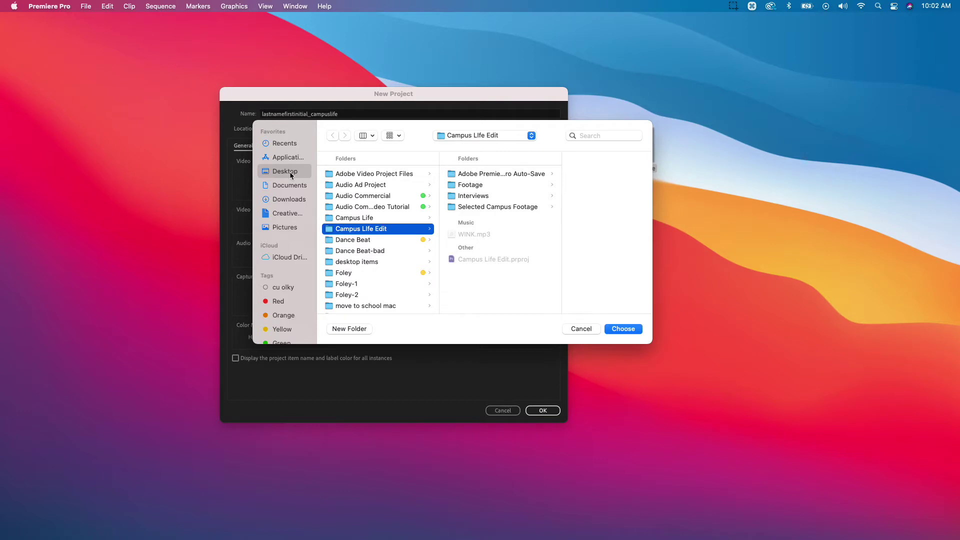
{"action": "left_click", "coordinate": [330, 219]}
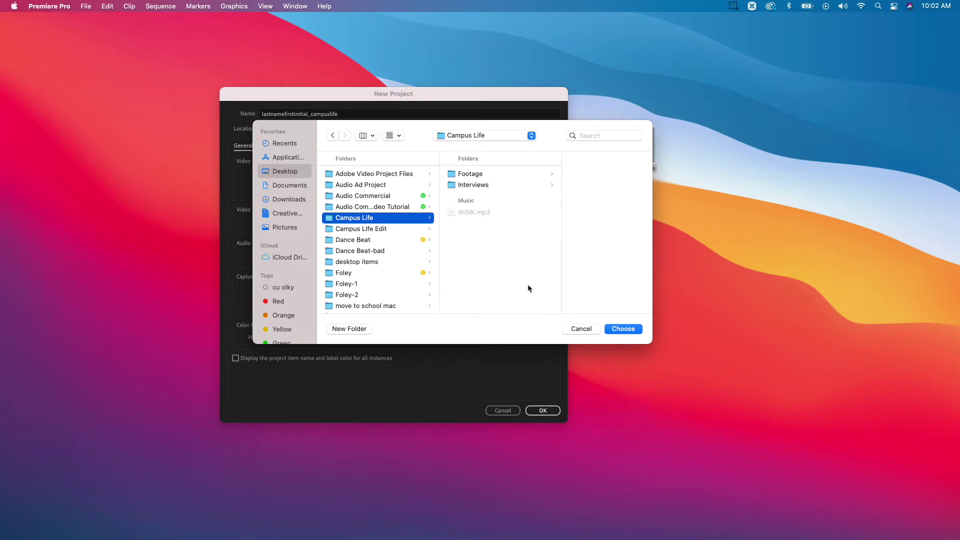
{"action": "left_click", "coordinate": [618, 331]}
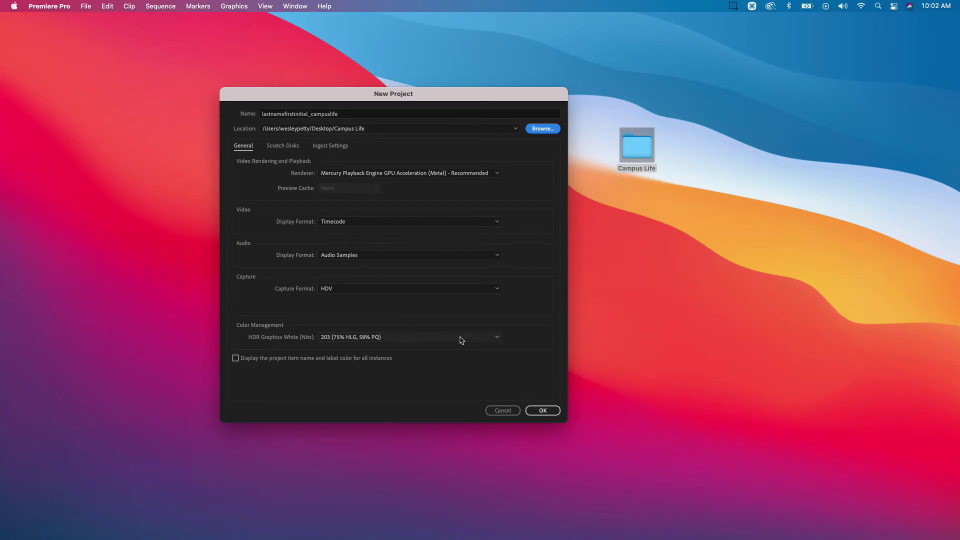
{"action": "left_click", "coordinate": [549, 414]}
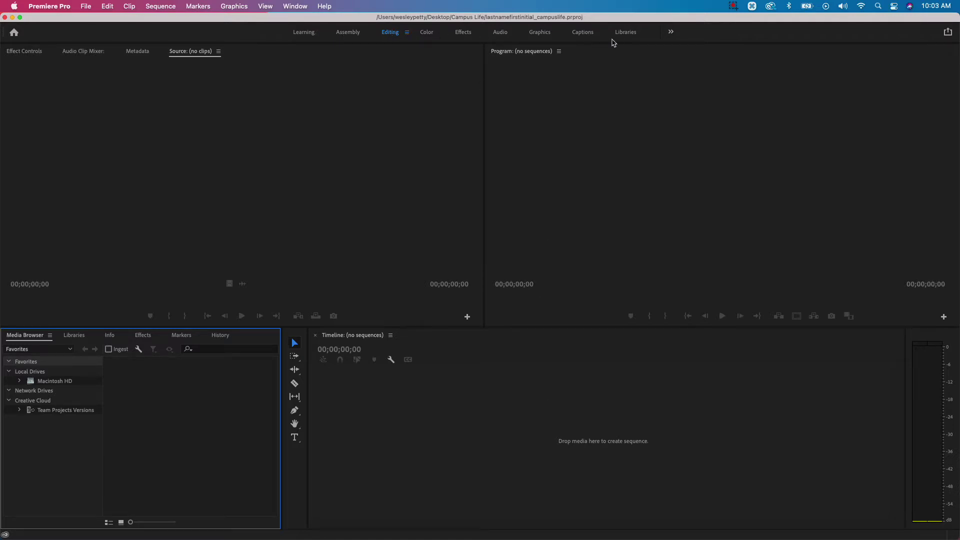
Step: Reset the Editing workspace to its saved layout
{"action": "left_click", "coordinate": [299, 7]}
{"action": "mouse_move", "coordinate": [303, 22]}
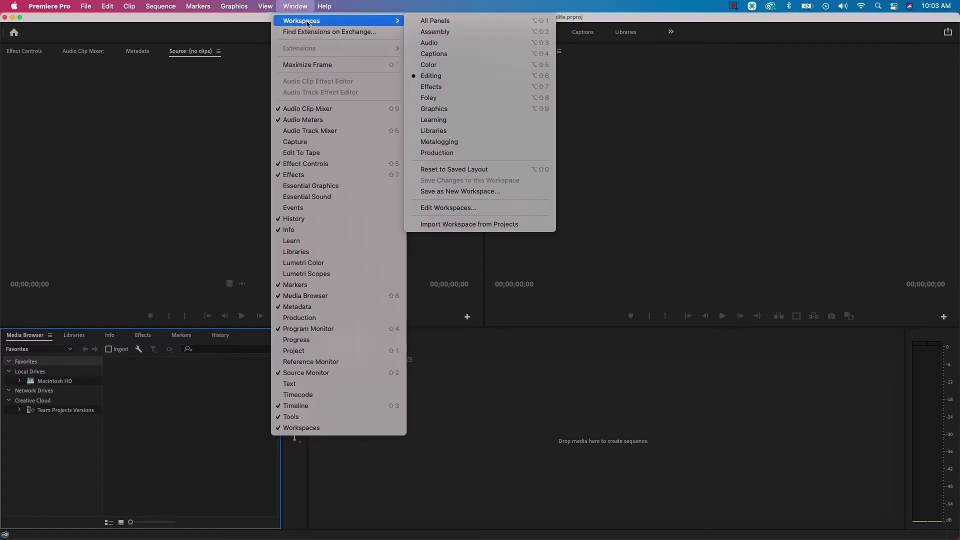
{"action": "left_click", "coordinate": [510, 170]}
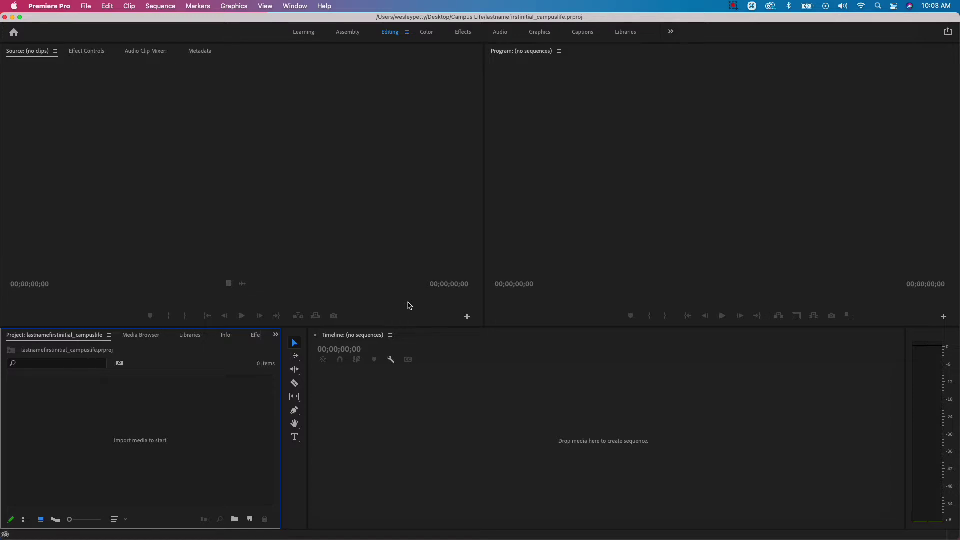
{"action": "left_click", "coordinate": [342, 190]}
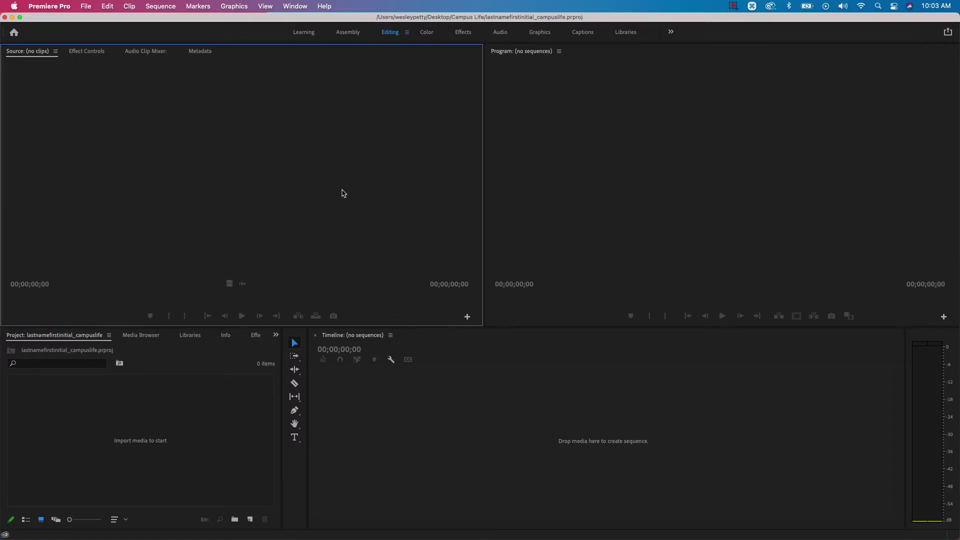
{"action": "left_click", "coordinate": [574, 198]}
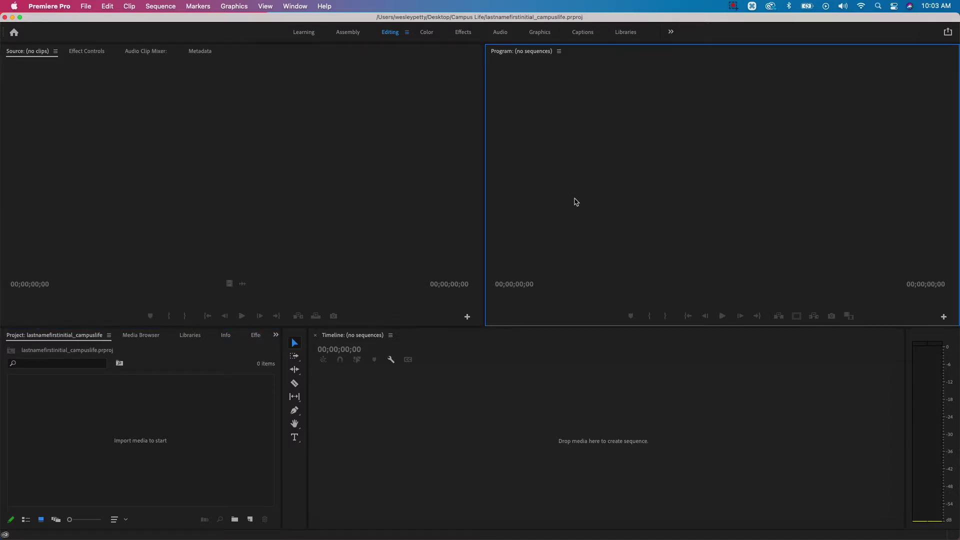
{"action": "left_click", "coordinate": [510, 379]}
{"action": "left_click", "coordinate": [266, 395]}
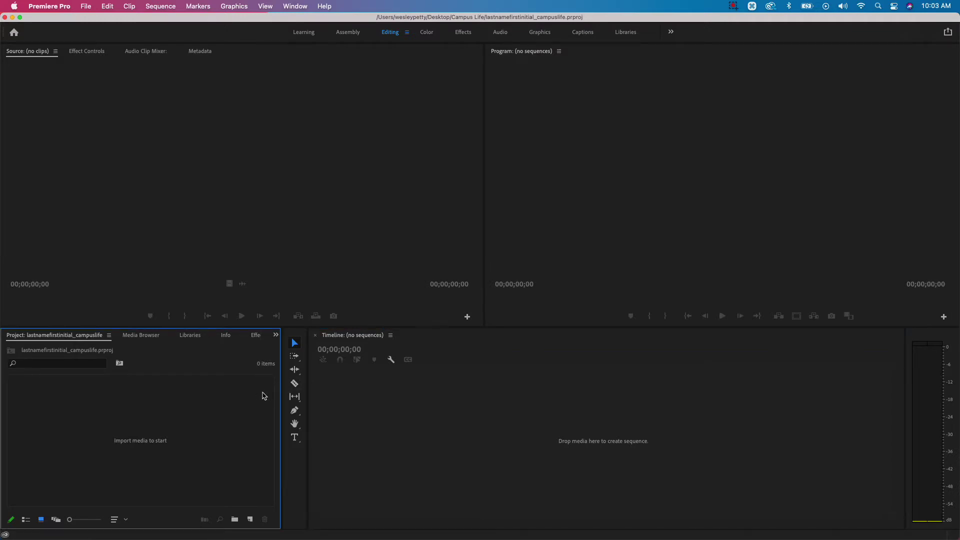
{"action": "left_click", "coordinate": [332, 171]}
{"action": "left_click", "coordinate": [694, 196]}
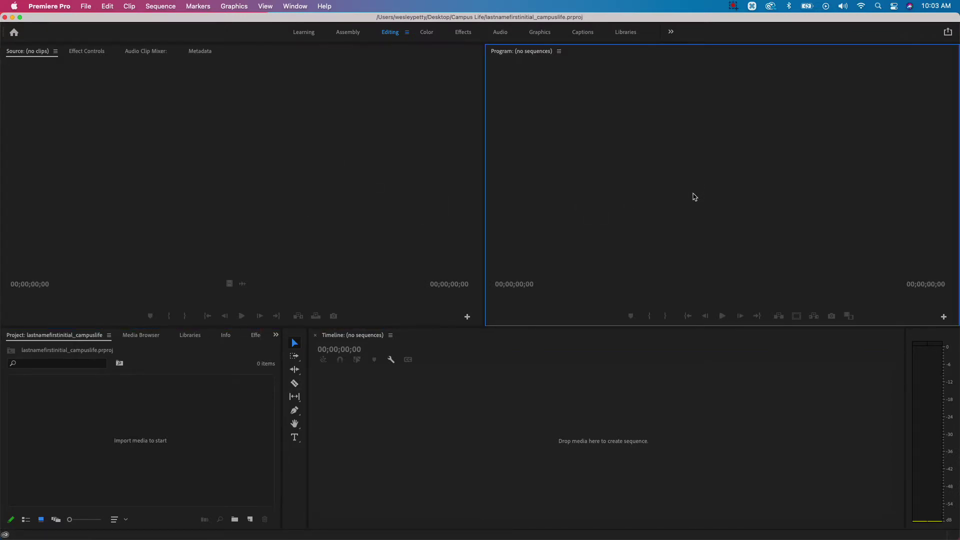
{"action": "left_click", "coordinate": [546, 393]}
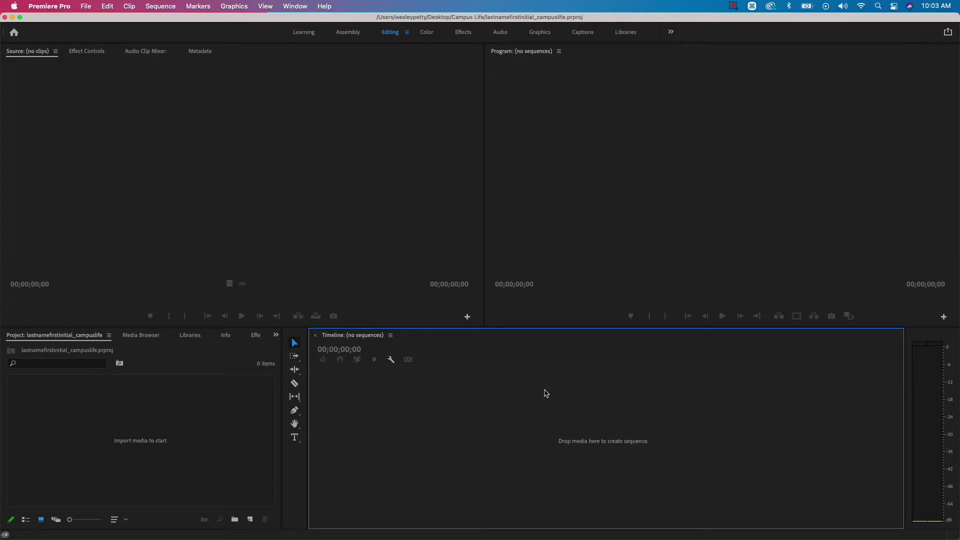
{"action": "left_click", "coordinate": [202, 420]}
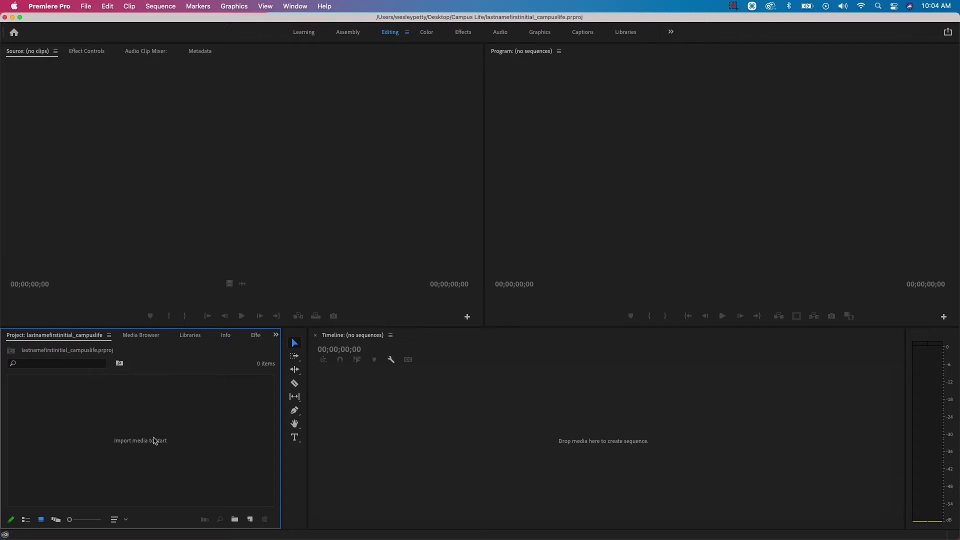
{"action": "left_click", "coordinate": [478, 460]}
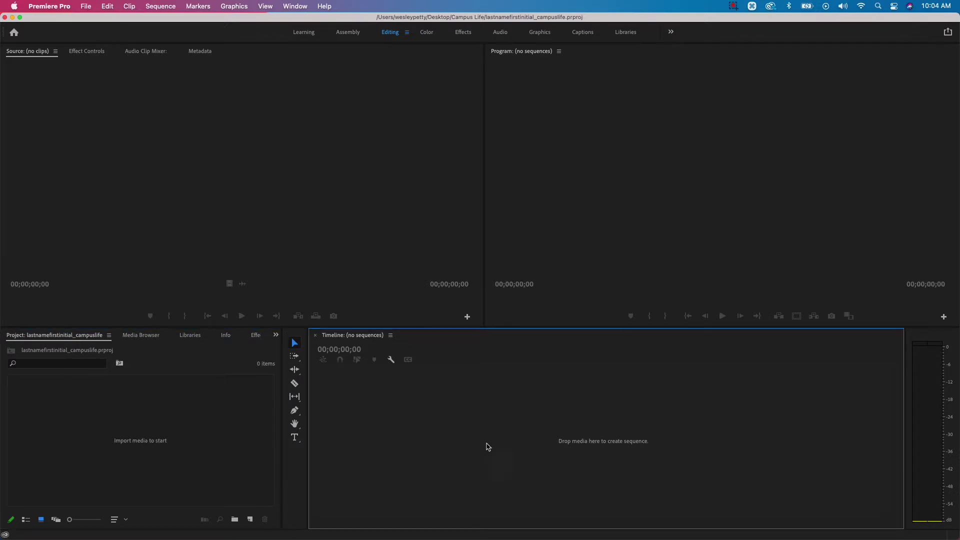
{"action": "left_click", "coordinate": [609, 211]}
{"action": "left_click", "coordinate": [413, 214]}
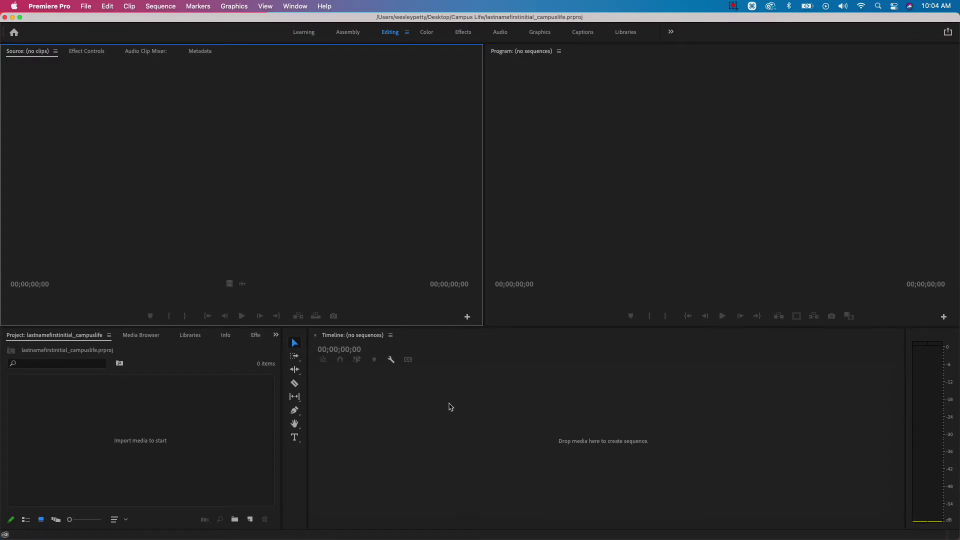
Step: Import the Footage folder, the Interviews folder and WINK.mp3 from the Campus Life folder into the project
{"action": "left_click", "coordinate": [156, 418]}
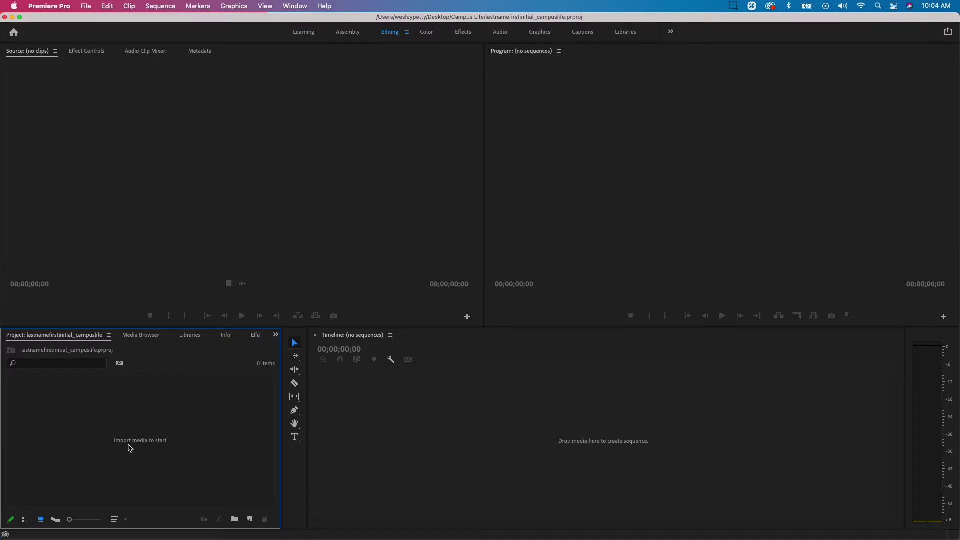
{"action": "key", "text": "super+i"}
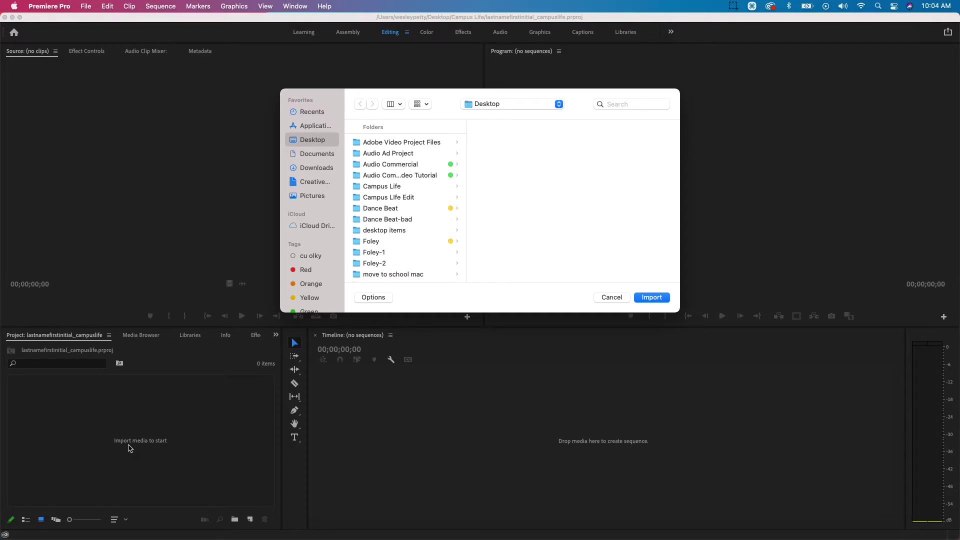
{"action": "left_click", "coordinate": [403, 188]}
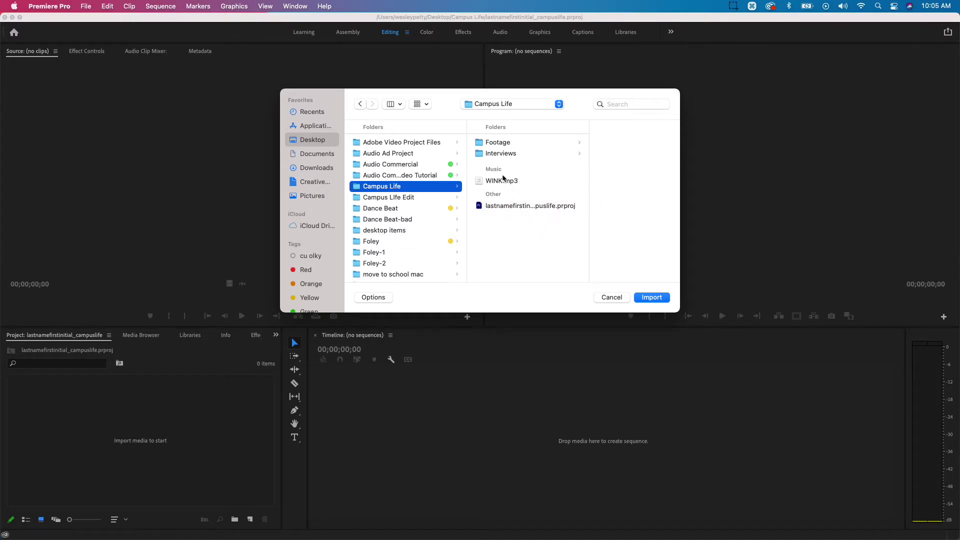
{"action": "left_click", "coordinate": [484, 145]}
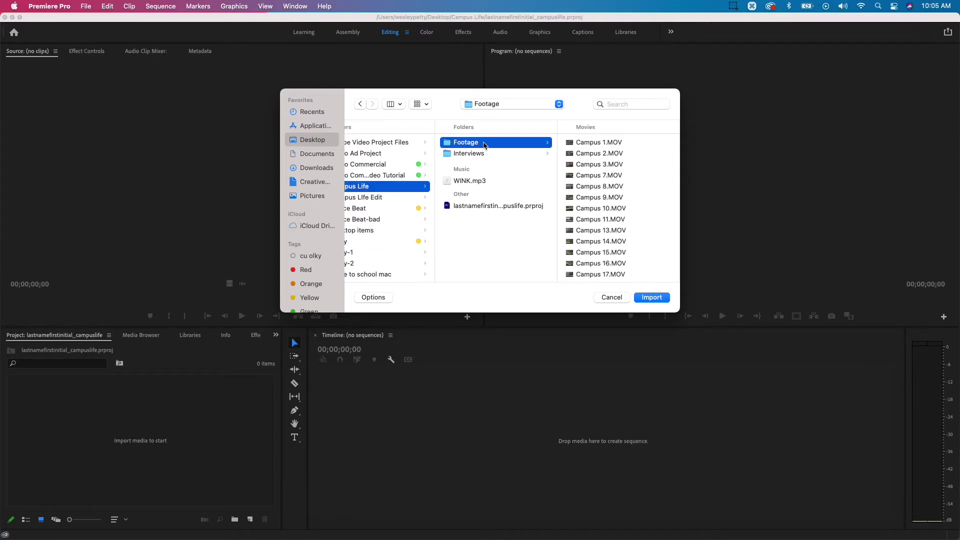
{"action": "left_click", "coordinate": [468, 155], "text": "super"}
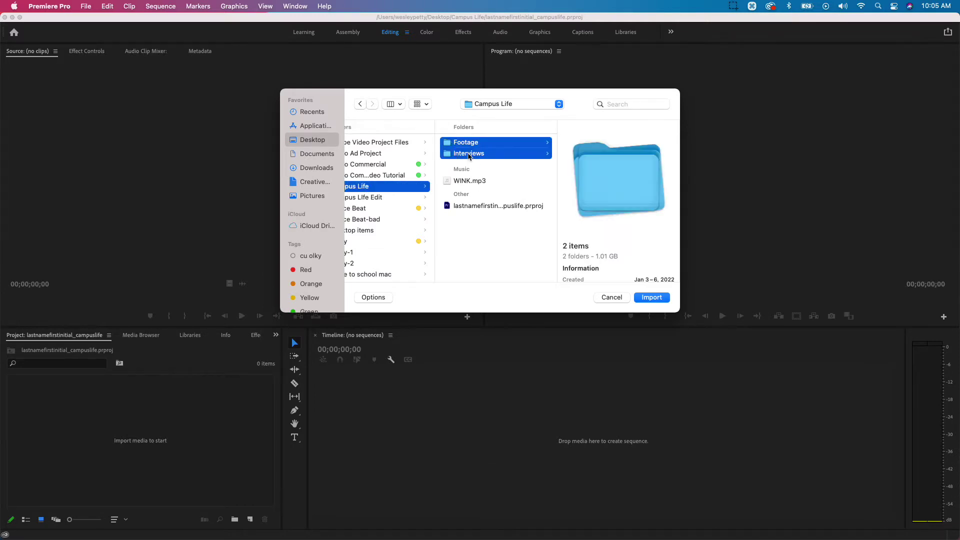
{"action": "left_click", "coordinate": [464, 183], "text": "super"}
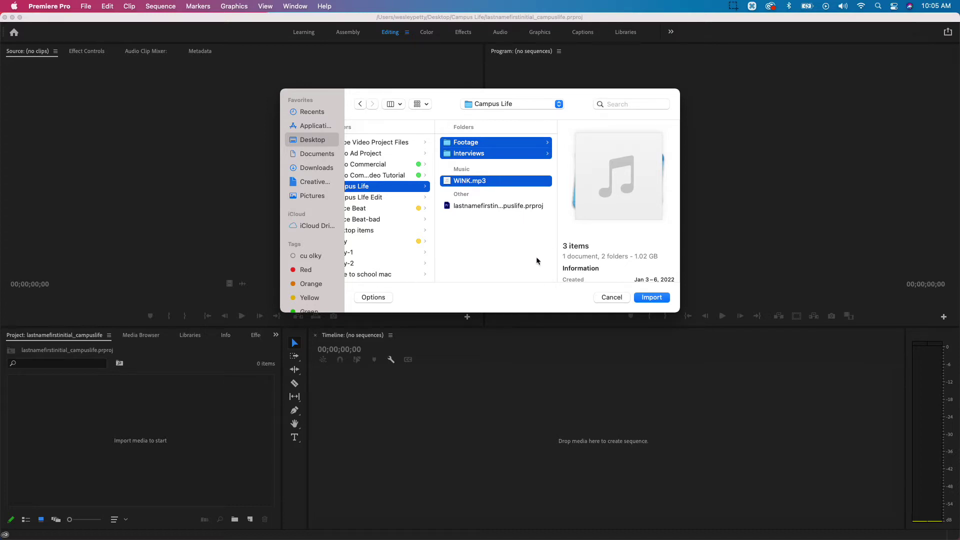
{"action": "left_click", "coordinate": [650, 298]}
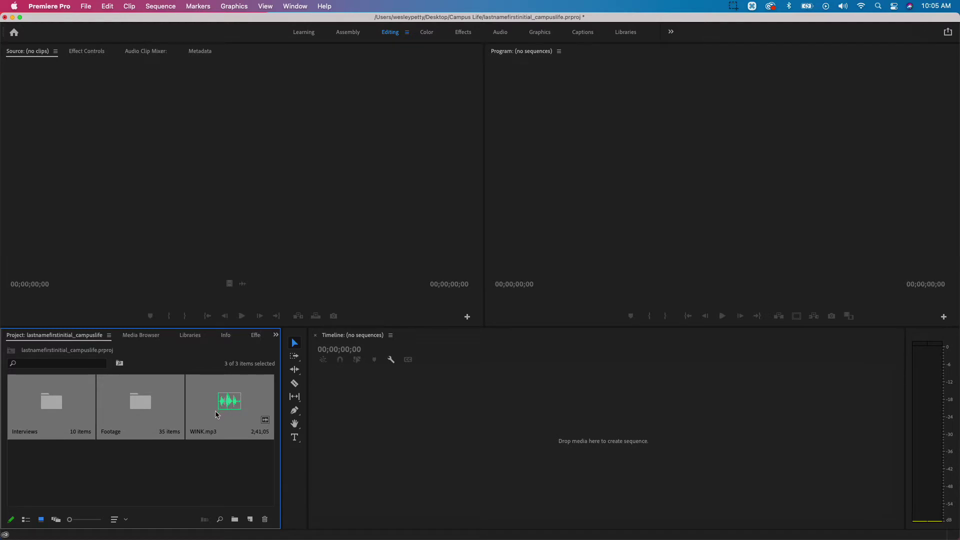
Step: Deselect the imported items and show the project contents as a list
{"action": "left_click", "coordinate": [186, 475]}
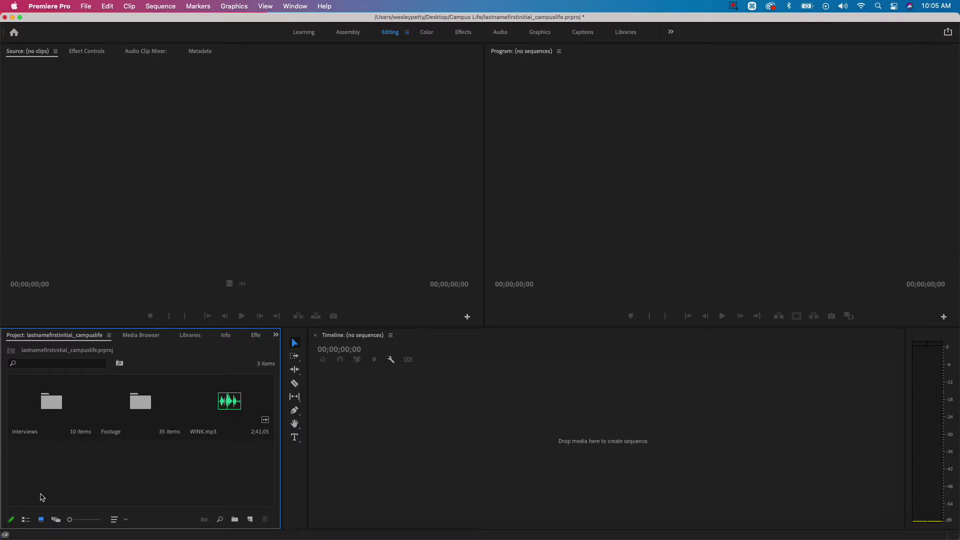
{"action": "left_click", "coordinate": [25, 521]}
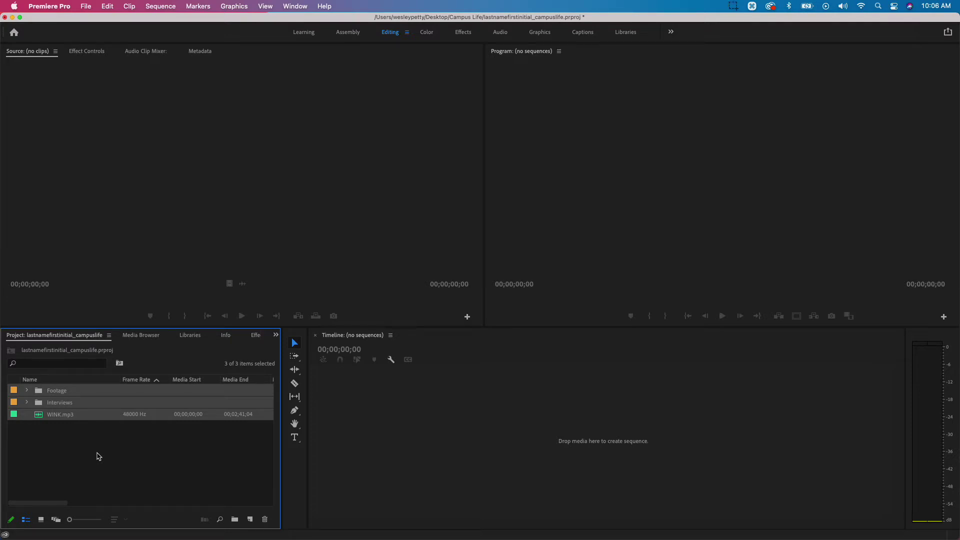
Step: Show the project contents as thumbnails and open the Interviews bin in its own tab
{"action": "left_click", "coordinate": [41, 521]}
{"action": "left_click", "coordinate": [81, 479]}
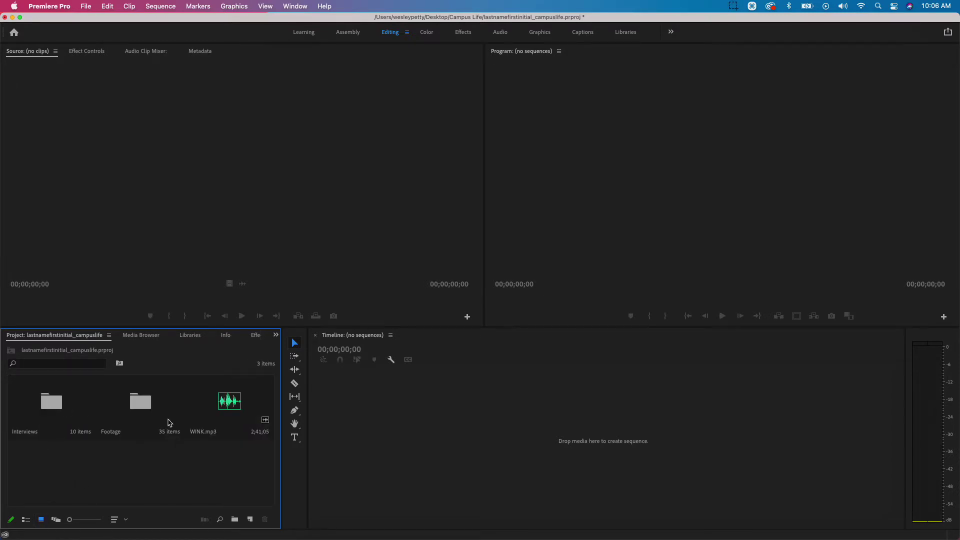
{"action": "double_click", "coordinate": [46, 404]}
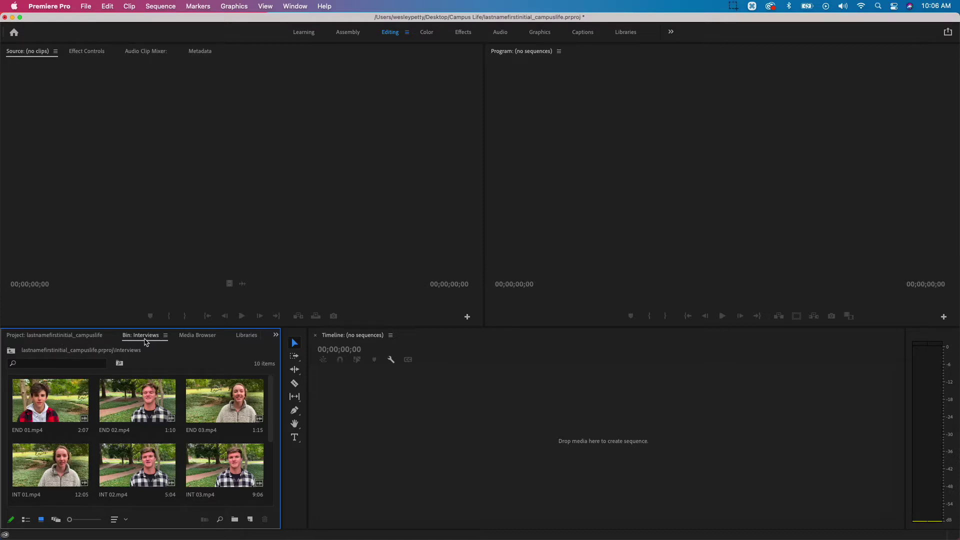
{"action": "left_click", "coordinate": [51, 336]}
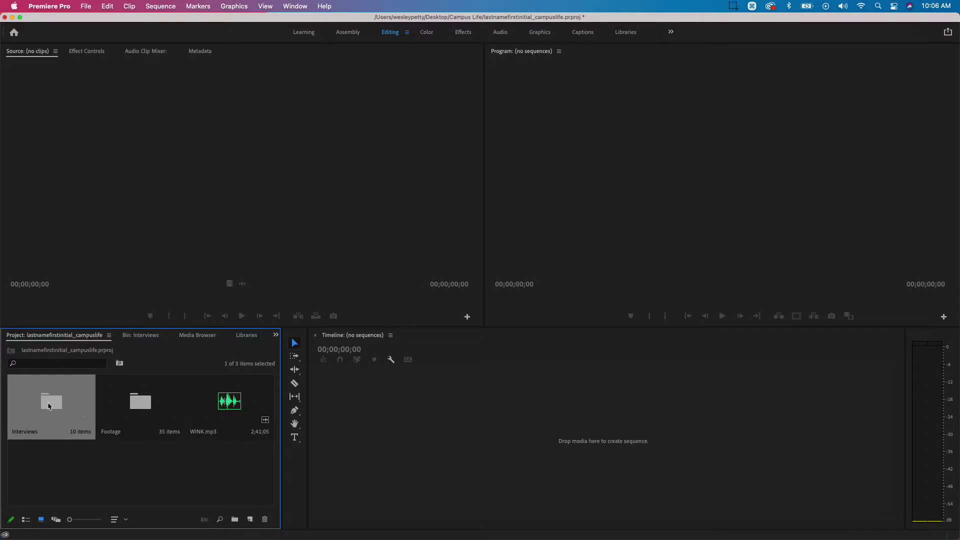
{"action": "left_click", "coordinate": [147, 337]}
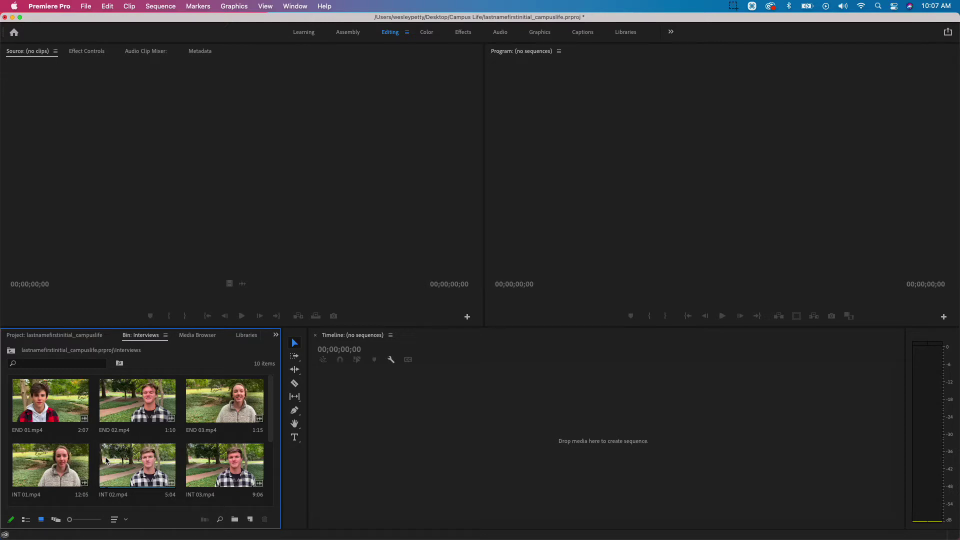
{"action": "left_click", "coordinate": [70, 337]}
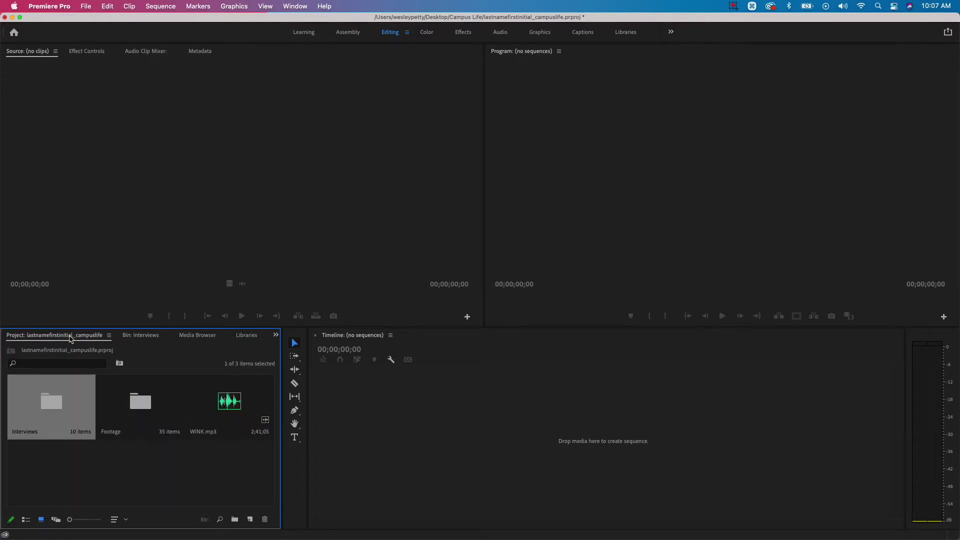
Step: Open the Footage bin and look through its clips, comparing it with the Interviews bin and the project's top-level contents
{"action": "double_click", "coordinate": [140, 407]}
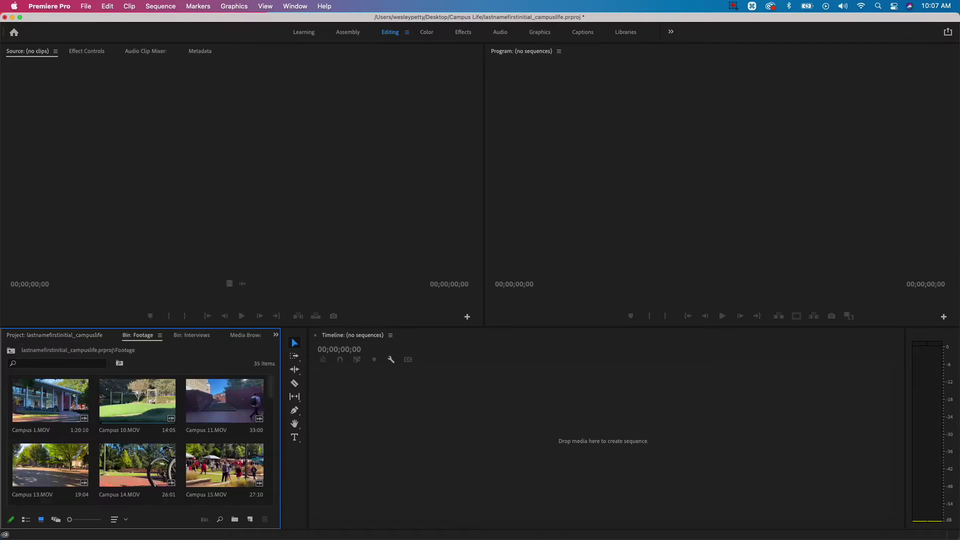
{"action": "scroll", "coordinate": [140, 403], "scroll_direction": "down", "scroll_amount": 3}
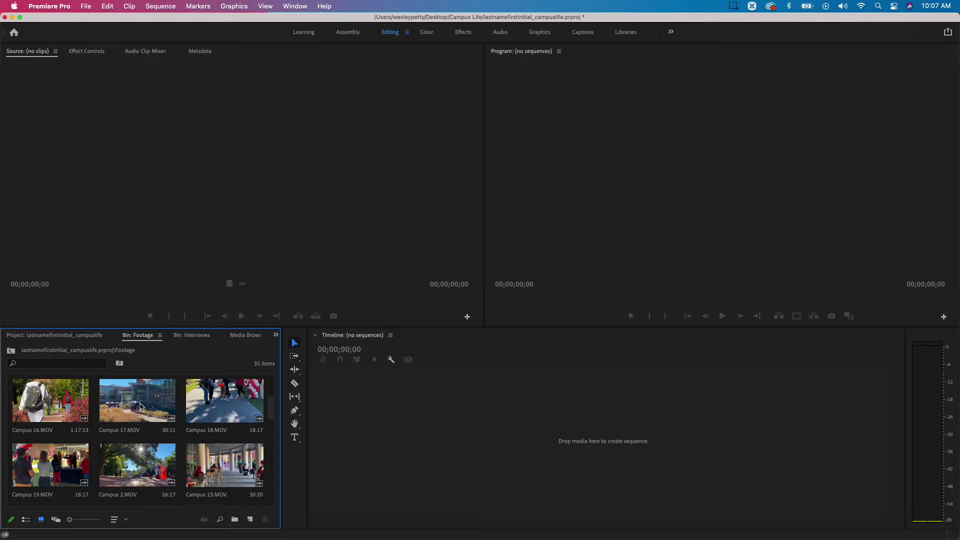
{"action": "left_click", "coordinate": [189, 335]}
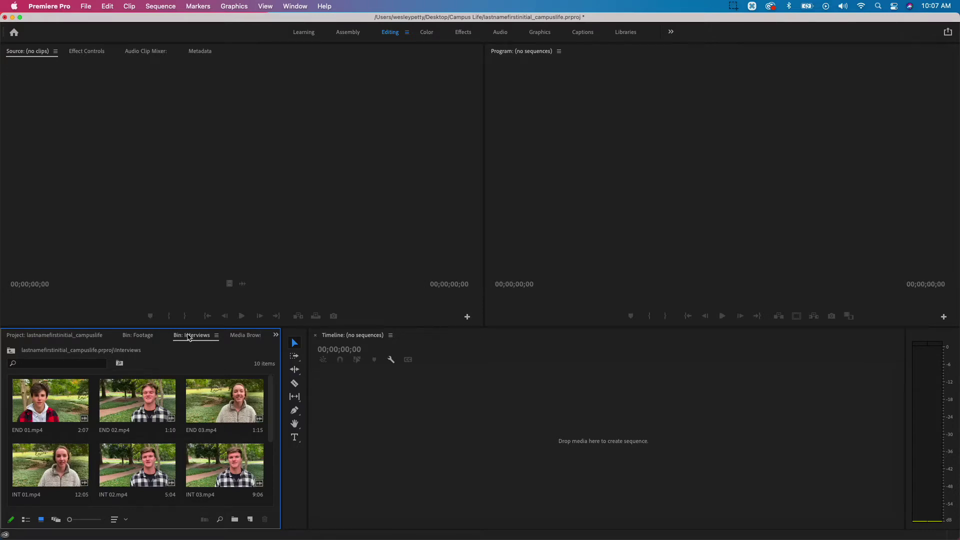
{"action": "left_click", "coordinate": [142, 335]}
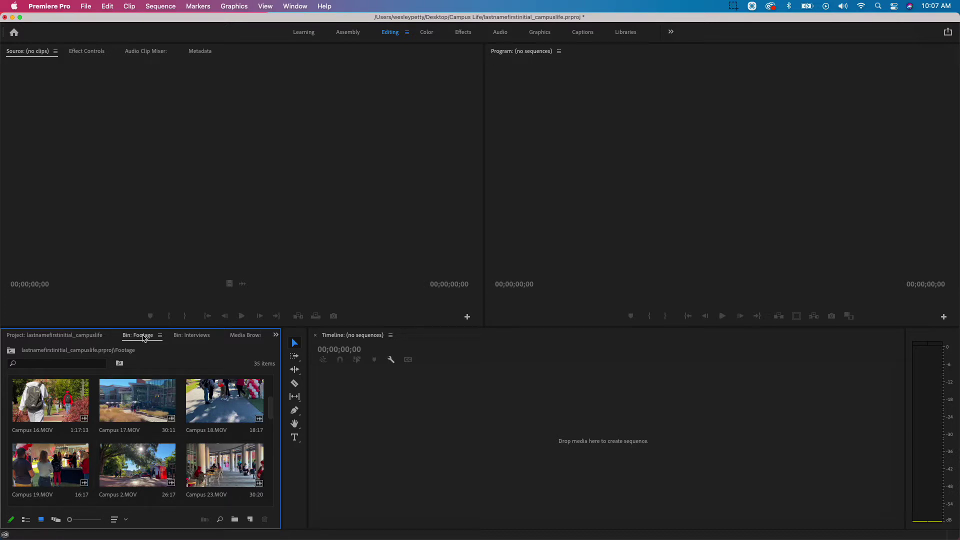
{"action": "left_click", "coordinate": [195, 335]}
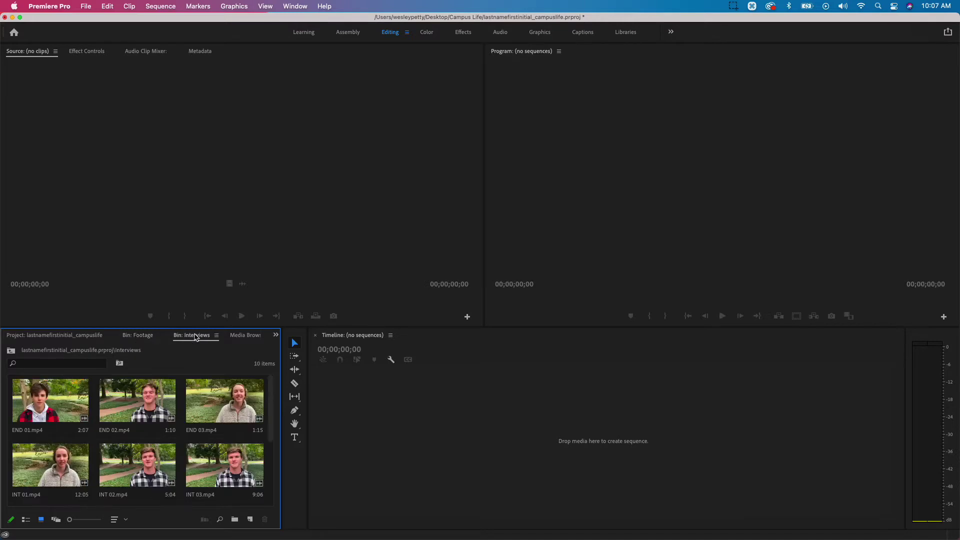
{"action": "left_click", "coordinate": [134, 341]}
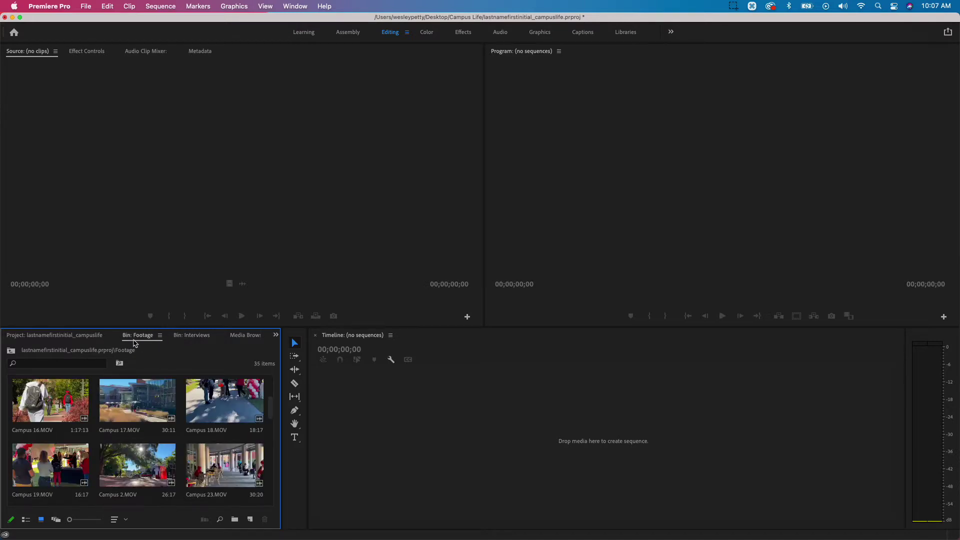
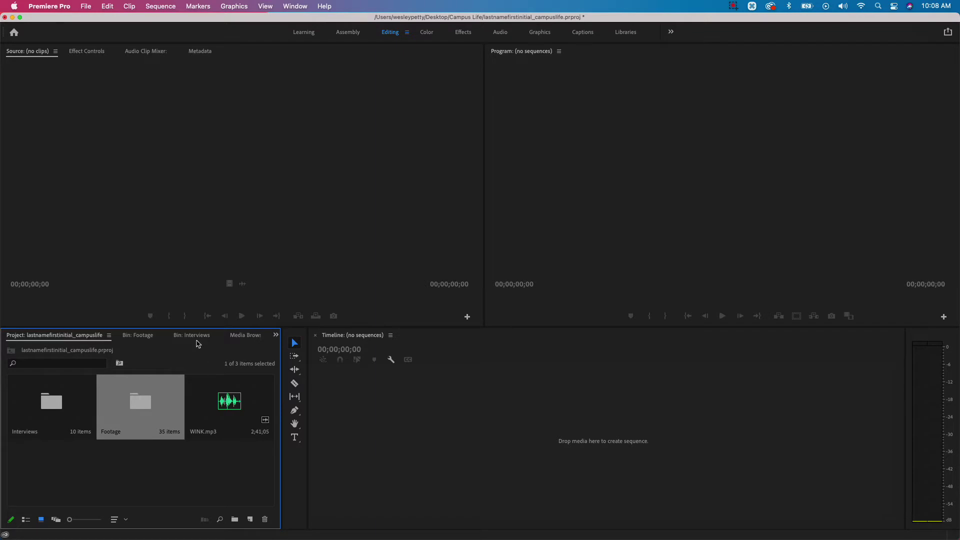
{"action": "left_click", "coordinate": [194, 335]}
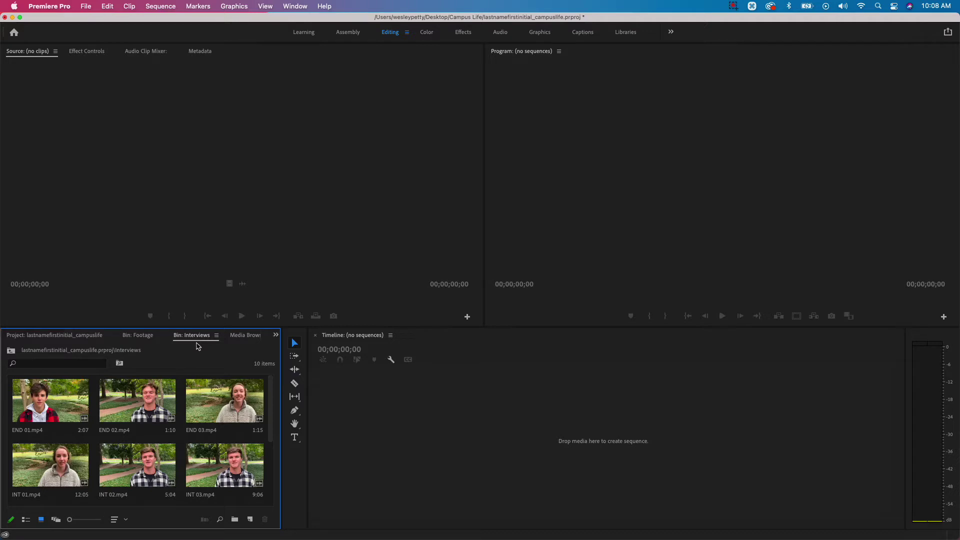
{"action": "left_click", "coordinate": [69, 337]}
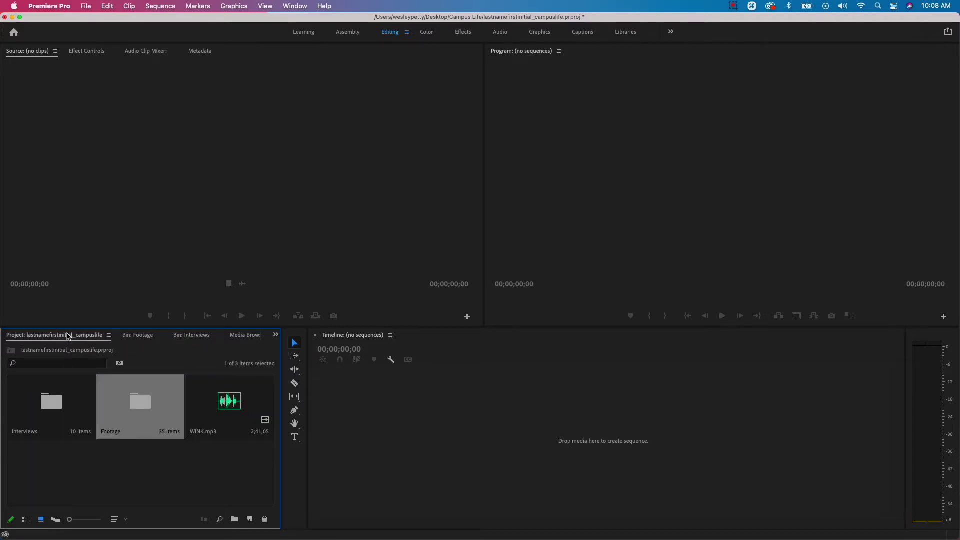
Step: Create a sequence from the INT 01.mp4 clip in the Interviews bin by placing it in the empty timeline
{"action": "double_click", "coordinate": [51, 403]}
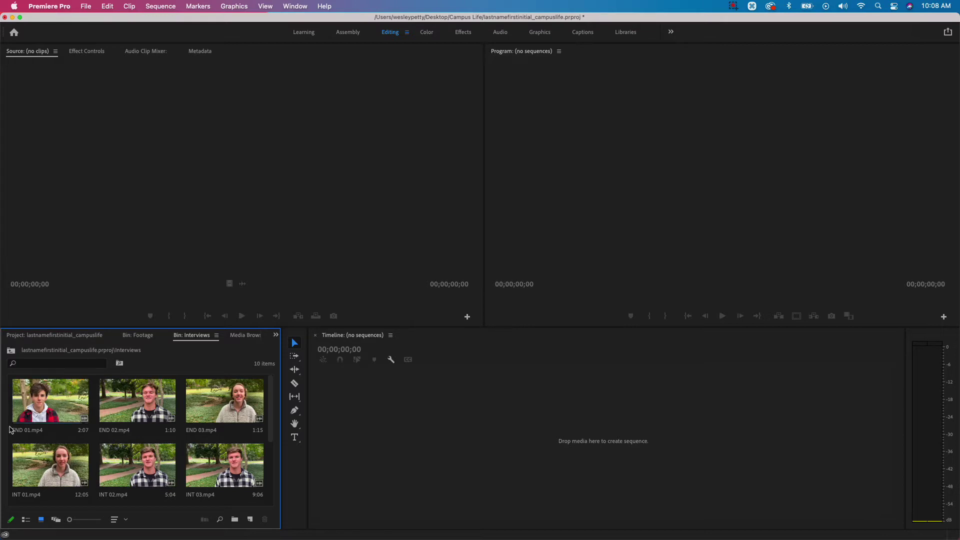
{"action": "scroll", "coordinate": [141, 452], "scroll_direction": "down", "scroll_amount": 5}
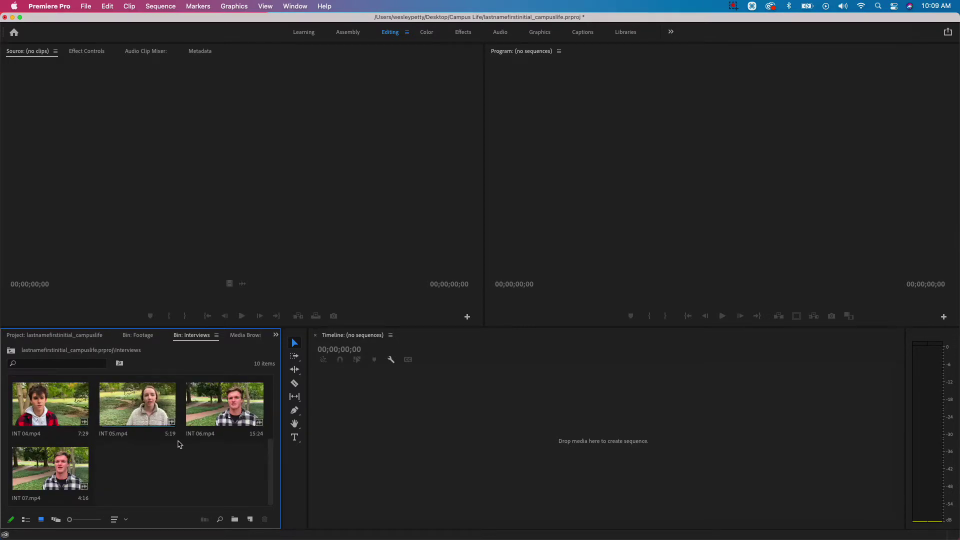
{"action": "scroll", "coordinate": [179, 444], "scroll_direction": "up", "scroll_amount": 5}
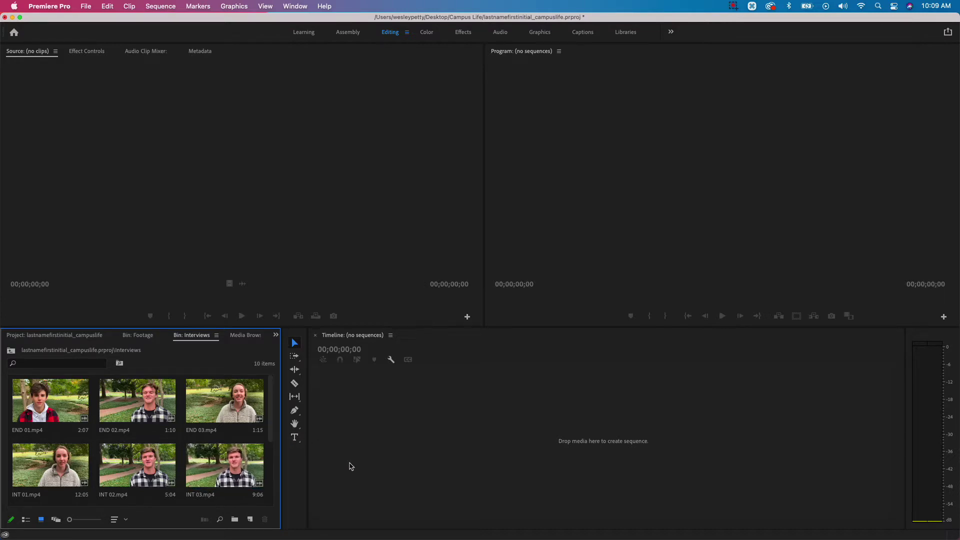
{"action": "left_click", "coordinate": [45, 467]}
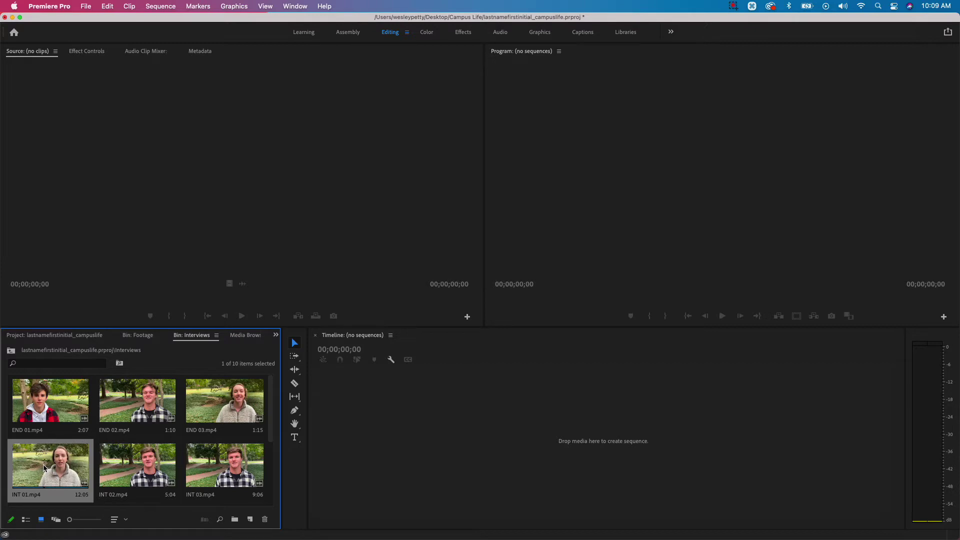
{"action": "left_click_drag", "start_coordinate": [44, 467], "coordinate": [453, 422]}
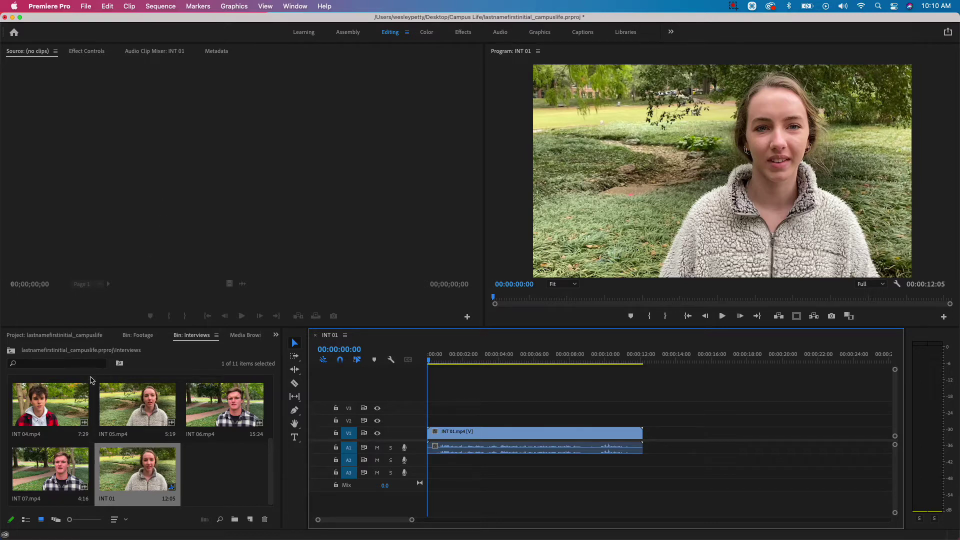
Step: Load the INT 07.mp4 interview in the Source Monitor and select the INT 01.mp4 clip in the timeline
{"action": "double_click", "coordinate": [46, 471]}
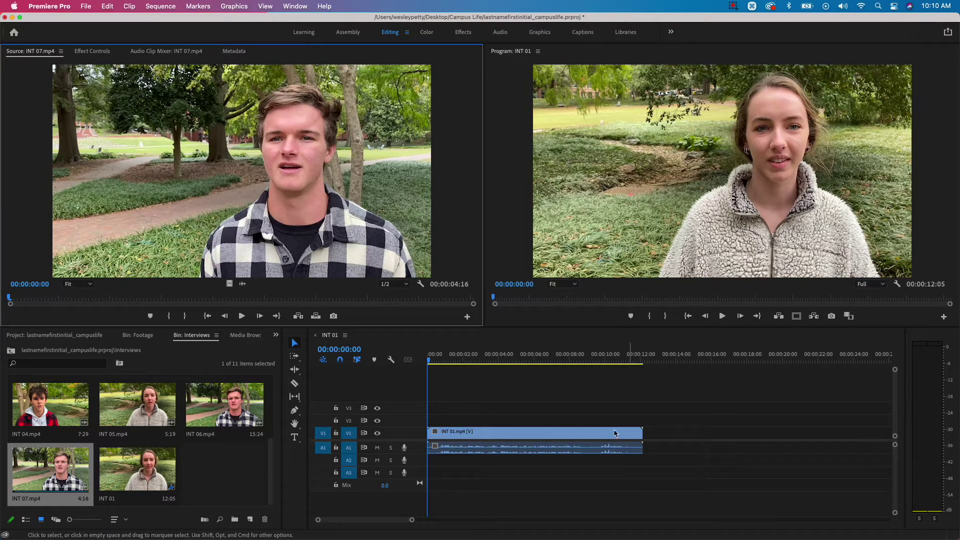
{"action": "left_click", "coordinate": [478, 441]}
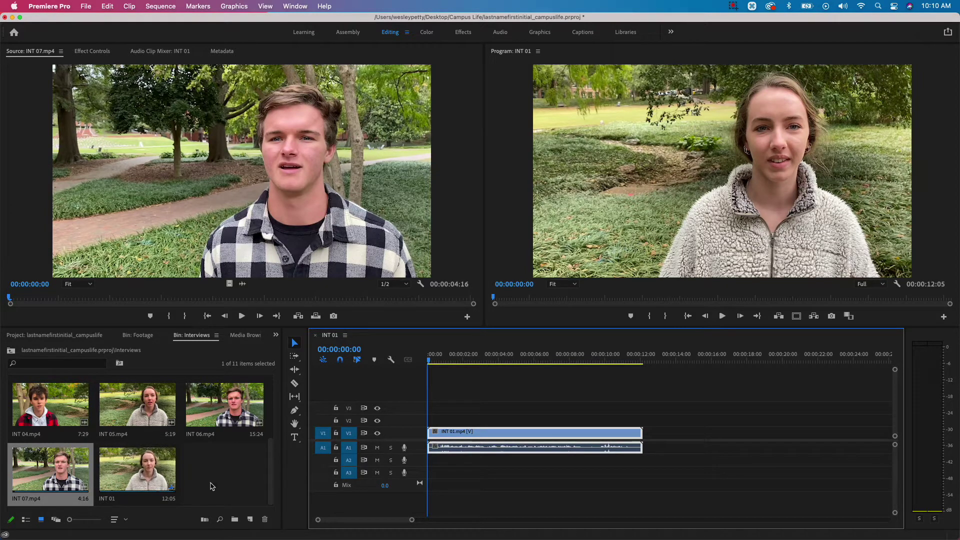
Step: Show the Interviews bin as a list and rename the INT 01 sequence to lastnamefirstinitial_campuslife
{"action": "scroll", "coordinate": [216, 483], "scroll_direction": "up", "scroll_amount": 4}
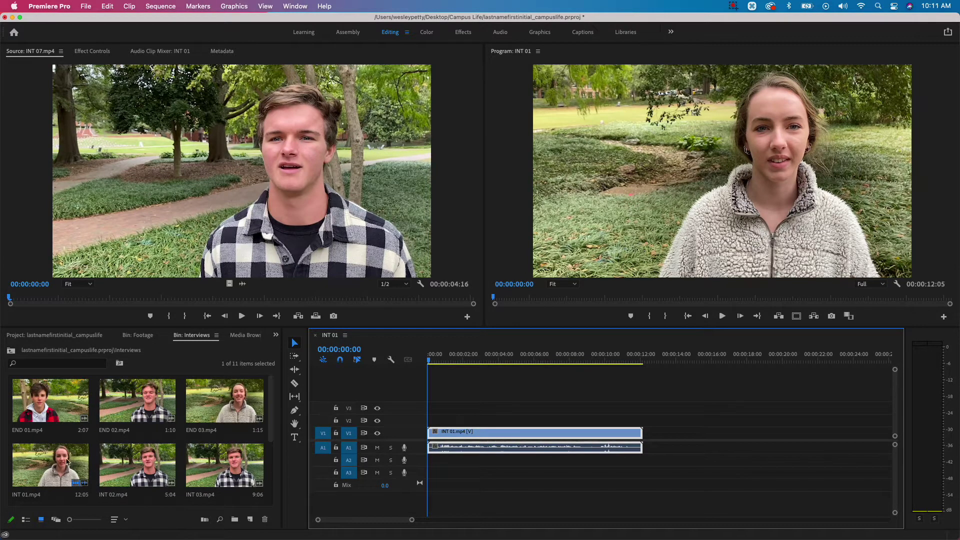
{"action": "scroll", "coordinate": [182, 466], "scroll_direction": "down", "scroll_amount": 4}
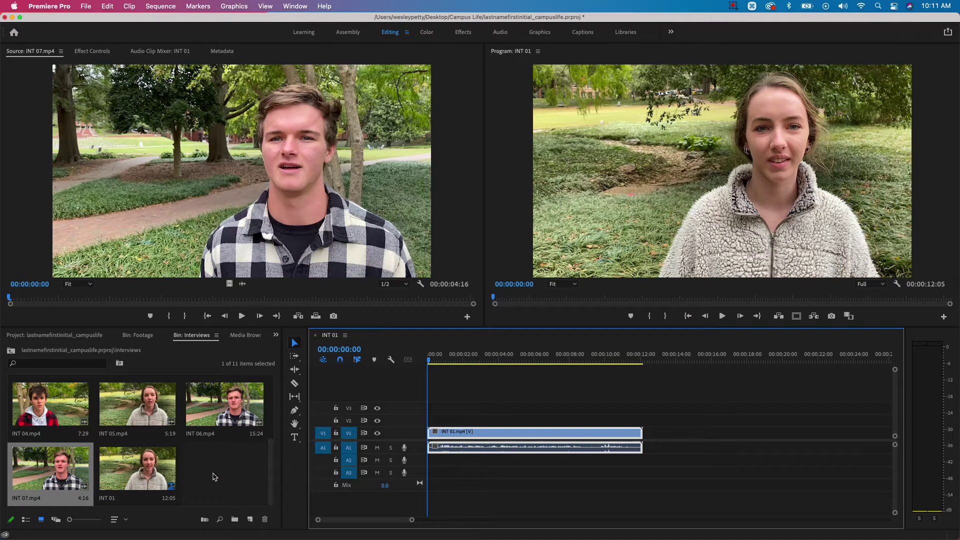
{"action": "left_click", "coordinate": [27, 521]}
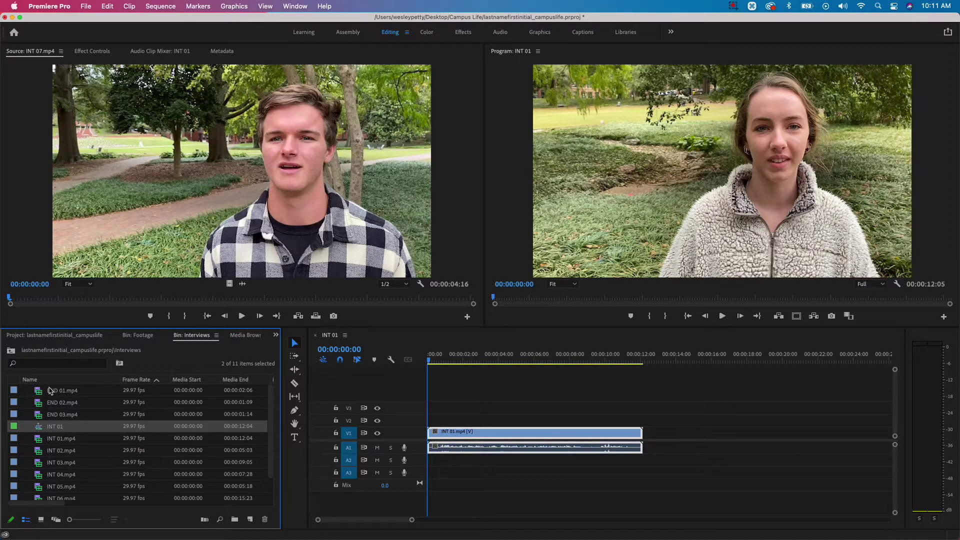
{"action": "mouse_move", "coordinate": [40, 393]}
{"action": "left_click", "coordinate": [60, 428]}
{"action": "left_click", "coordinate": [58, 429]}
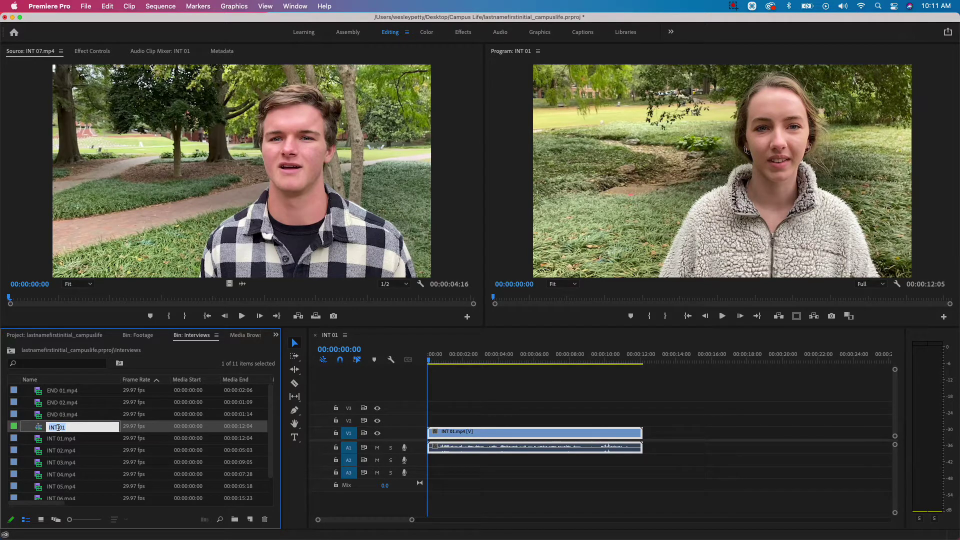
{"action": "type", "text": "lastnagme"}
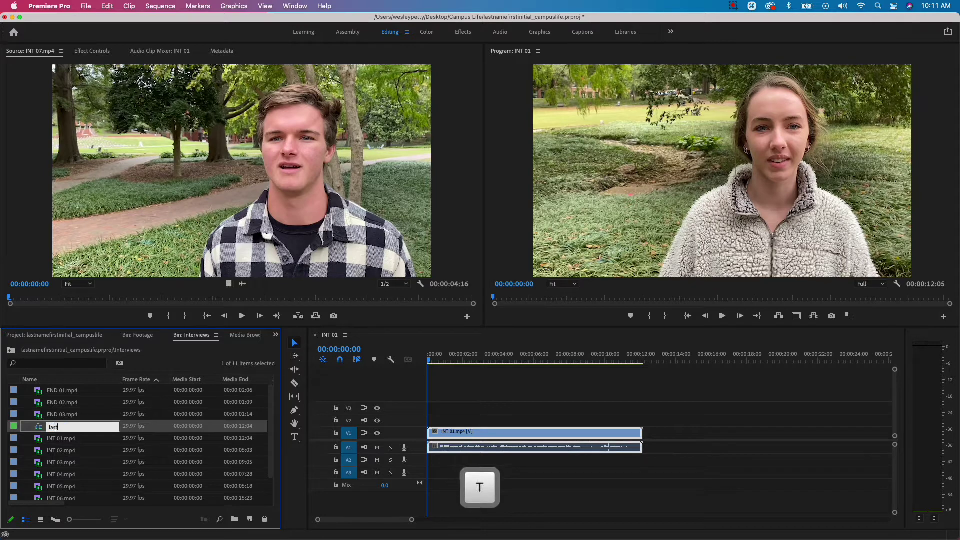
{"action": "key", "text": "BackSpace"}
{"action": "key", "text": "BackSpace"}
{"action": "key", "text": "BackSpace"}
{"action": "type", "text": "m"}
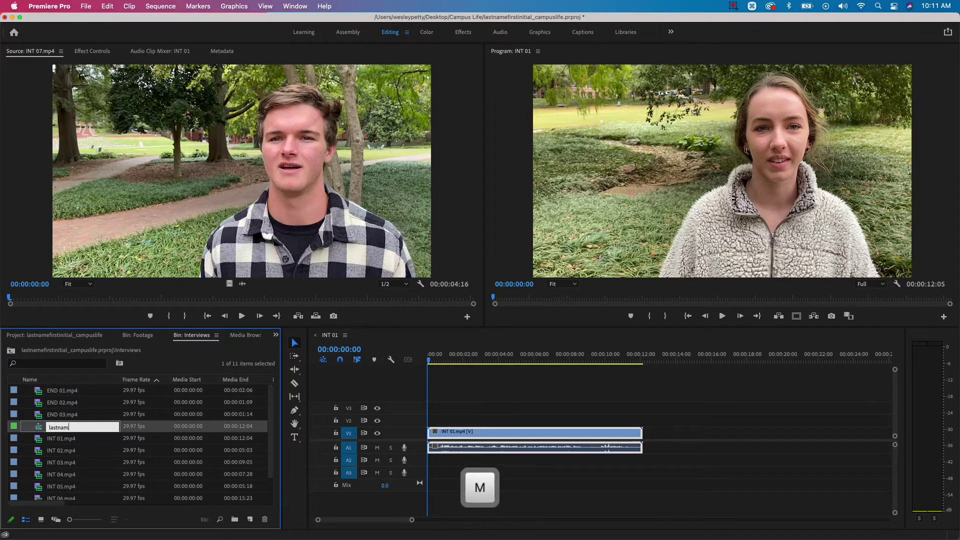
{"action": "type", "text": "efirst"}
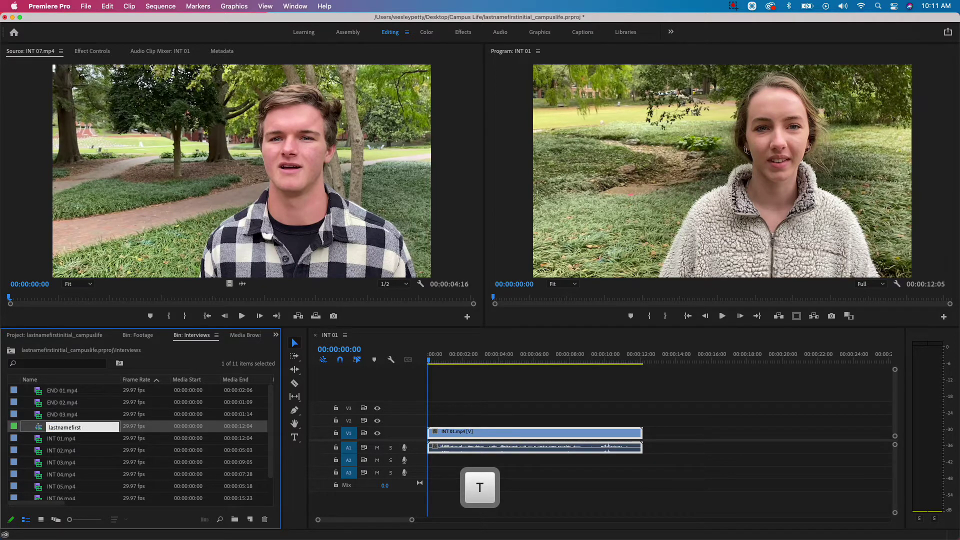
{"action": "type", "text": "initial"}
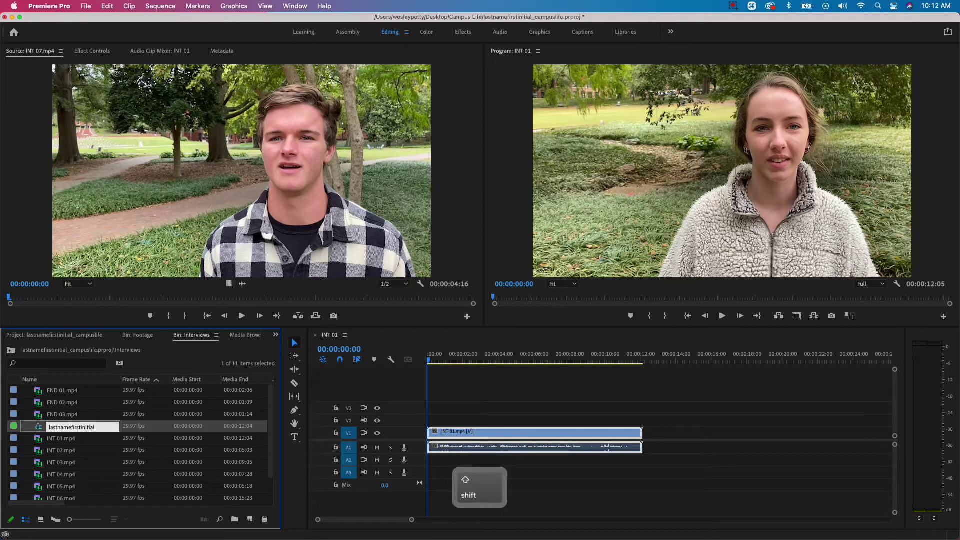
{"action": "type", "text": "_"}
{"action": "type", "text": "mpuslif"}
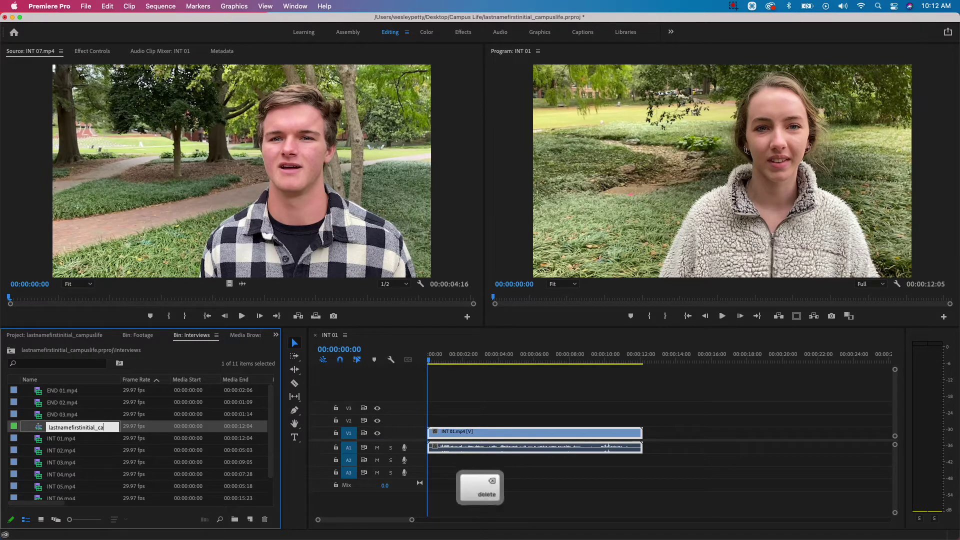
{"action": "type", "text": "e"}
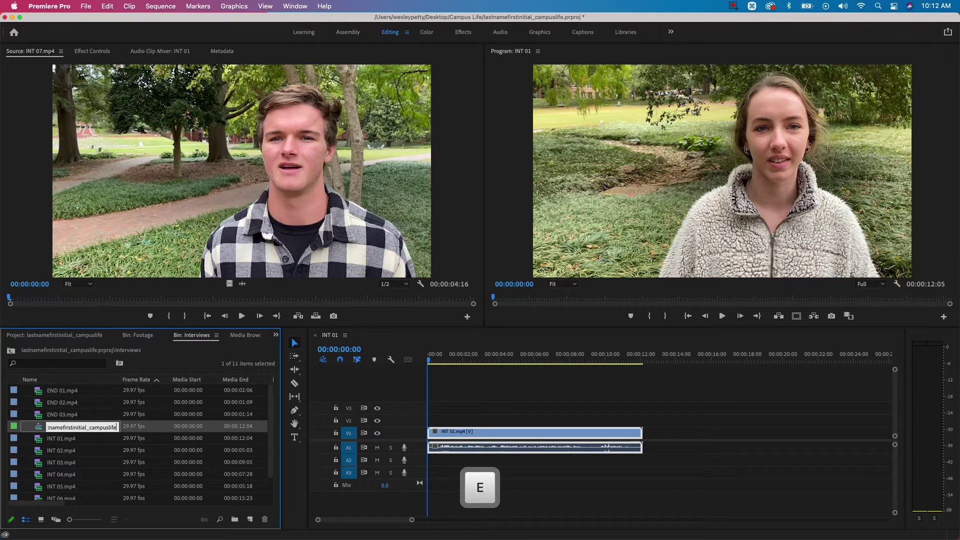
{"action": "key", "text": "Return"}
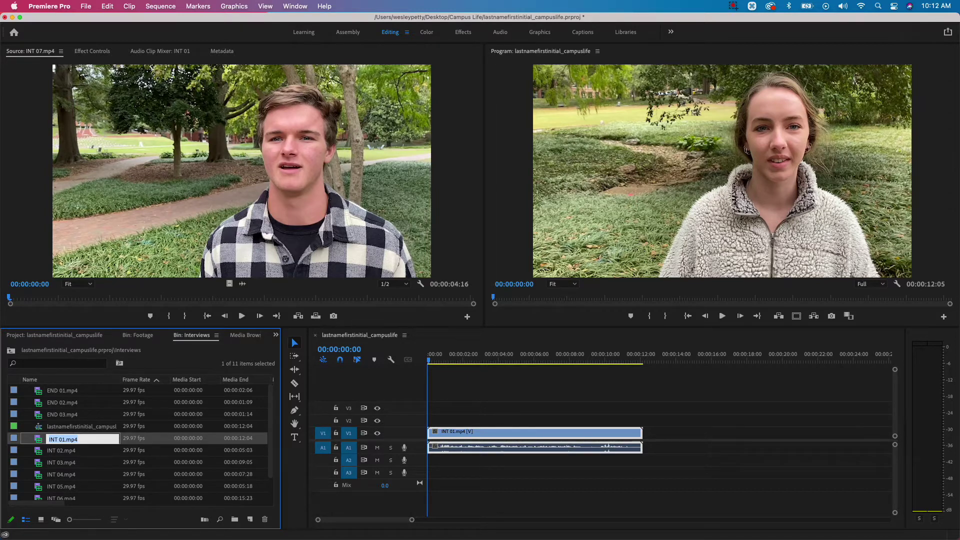
{"action": "key", "text": "Escape"}
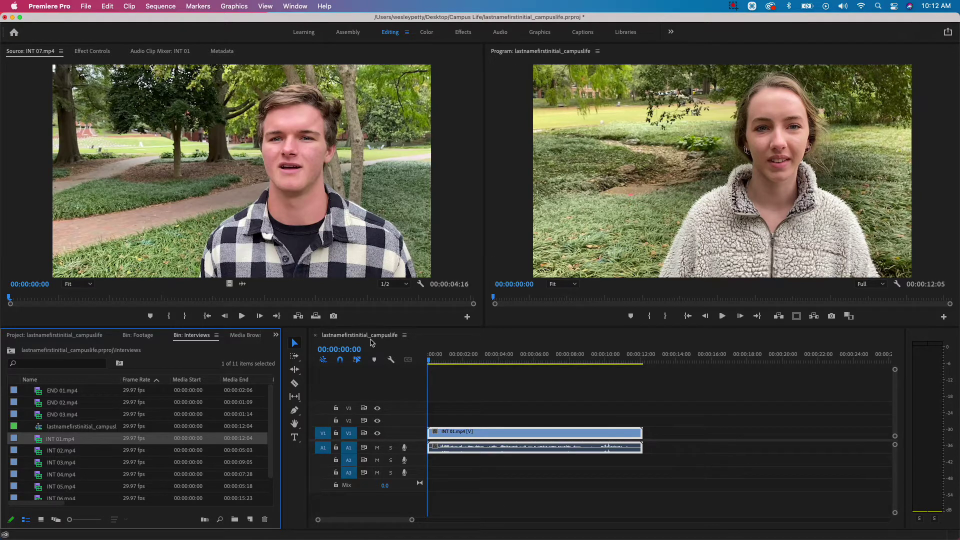
Step: Save the project and show the Interviews bin as thumbnails
{"action": "key", "text": "super+s"}
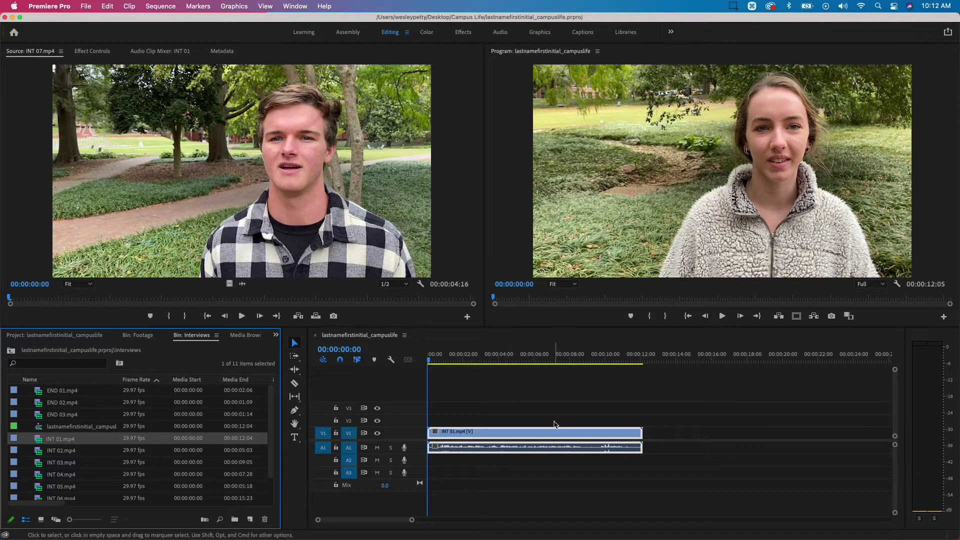
{"action": "left_click", "coordinate": [42, 520]}
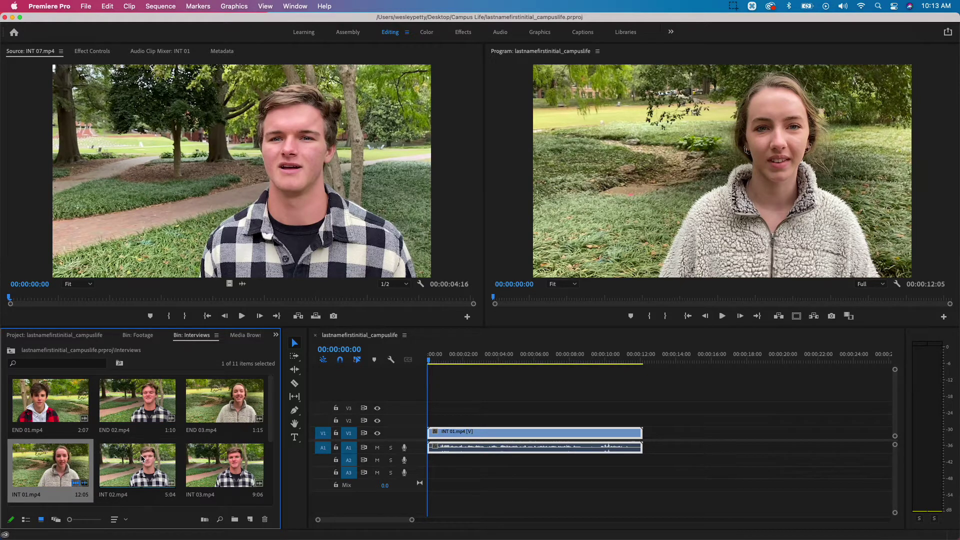
Step: Move the lastnamefirstinitial_campuslife sequence out of the Interviews bin into the main level of the project
{"action": "scroll", "coordinate": [169, 445], "scroll_direction": "down", "scroll_amount": 5}
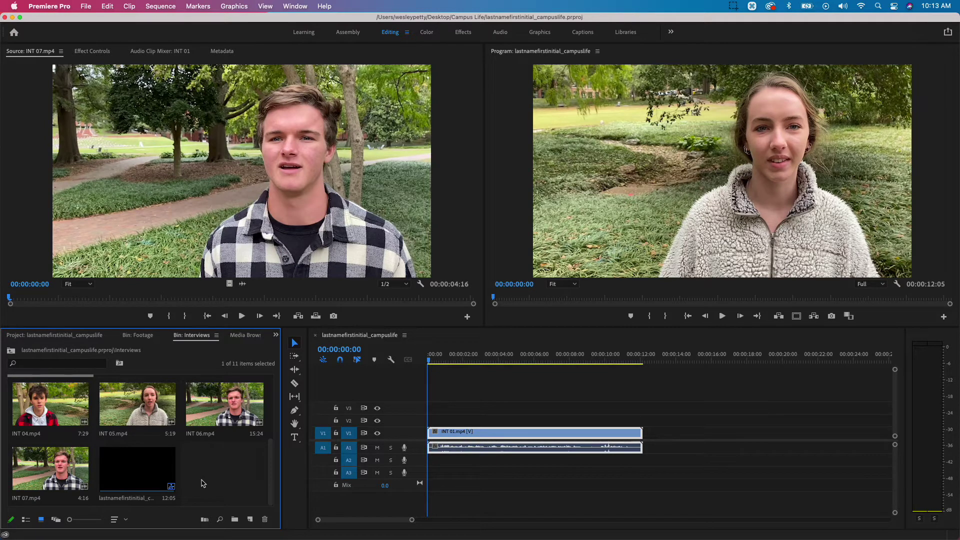
{"action": "left_click", "coordinate": [67, 336]}
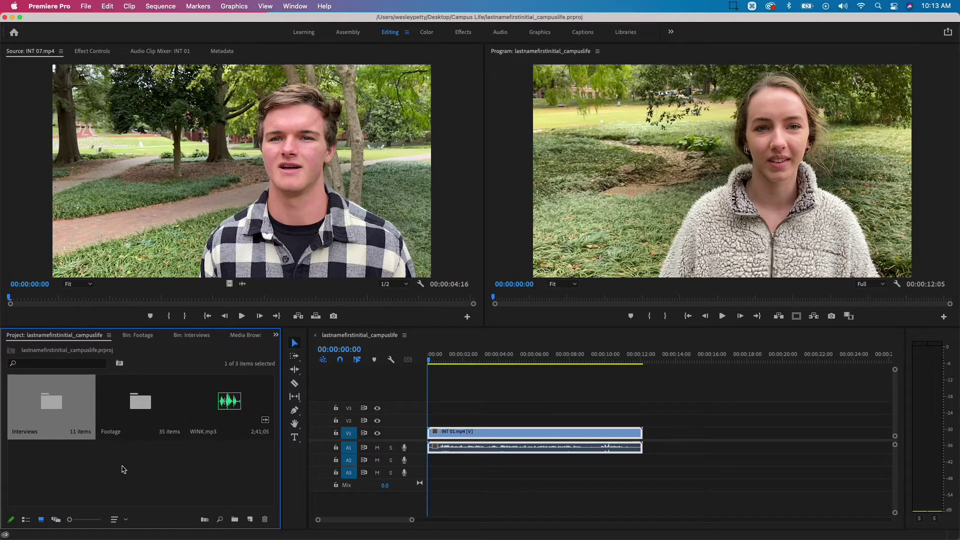
{"action": "left_click", "coordinate": [200, 338]}
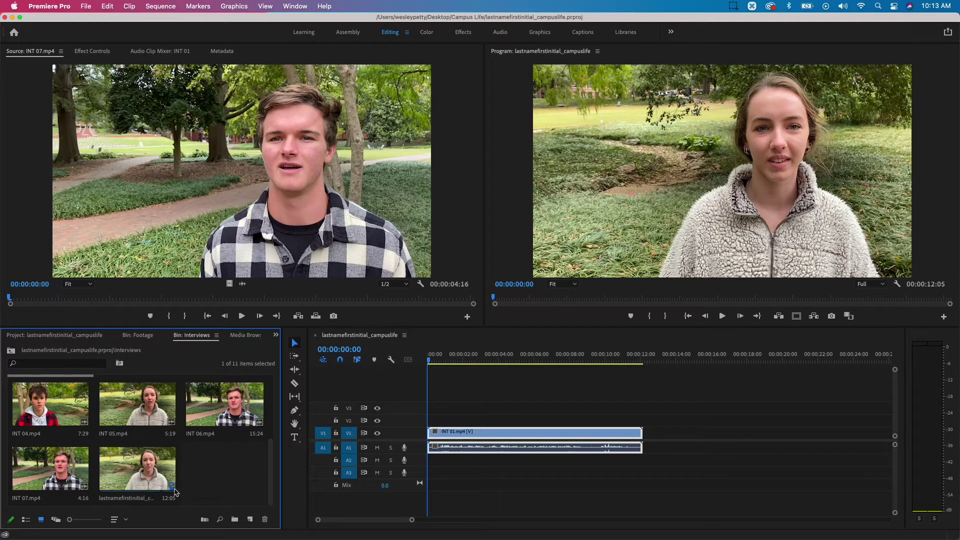
{"action": "left_click", "coordinate": [148, 470]}
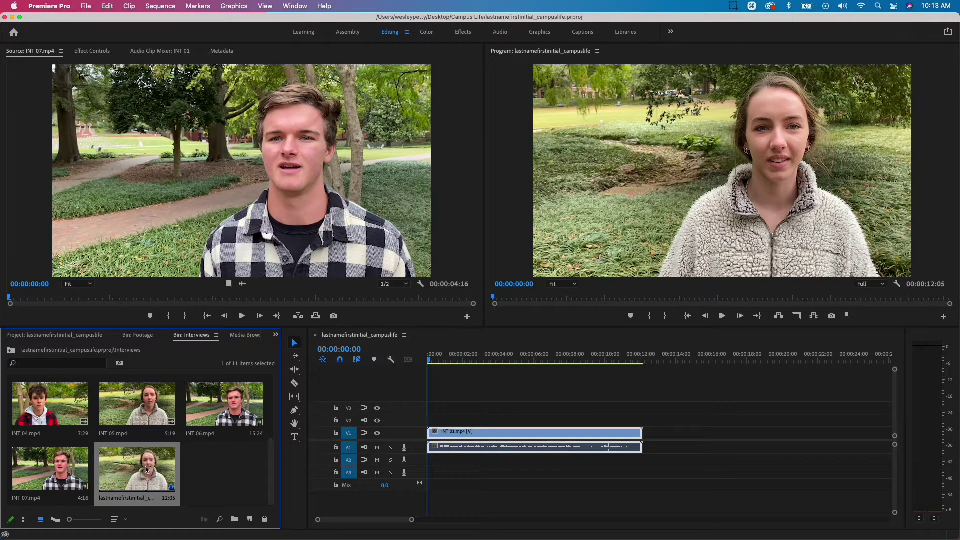
{"action": "left_click", "coordinate": [146, 467]}
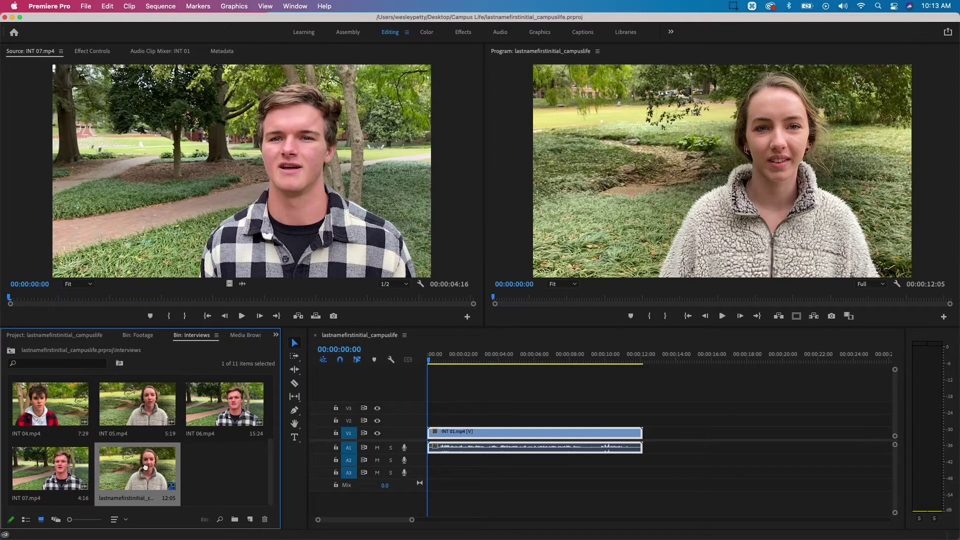
{"action": "left_click_drag", "start_coordinate": [146, 466], "coordinate": [71, 473]}
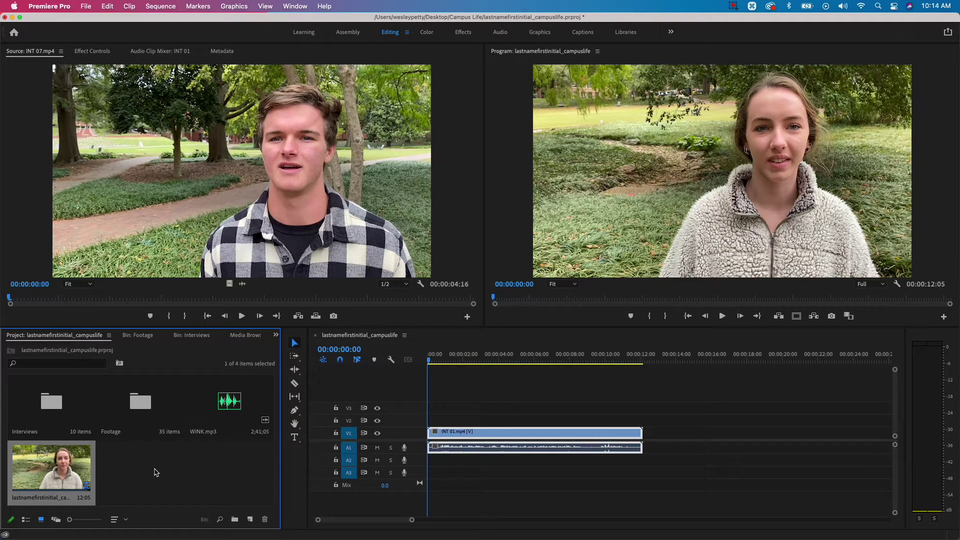
Step: Select the six clips INT 02.mp4 through INT 07.mp4 together in the Interviews bin
{"action": "left_click", "coordinate": [196, 338]}
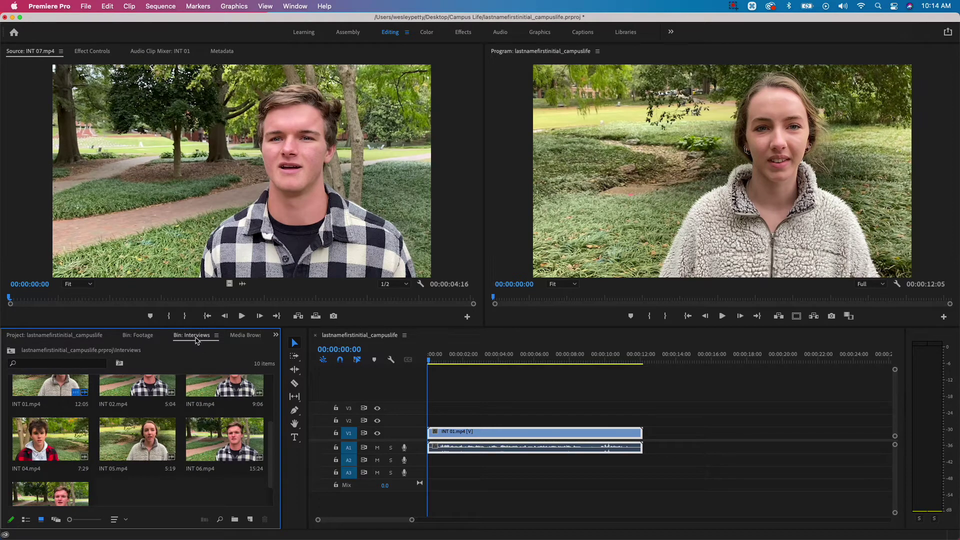
{"action": "scroll", "coordinate": [135, 425], "scroll_direction": "up", "scroll_amount": 2}
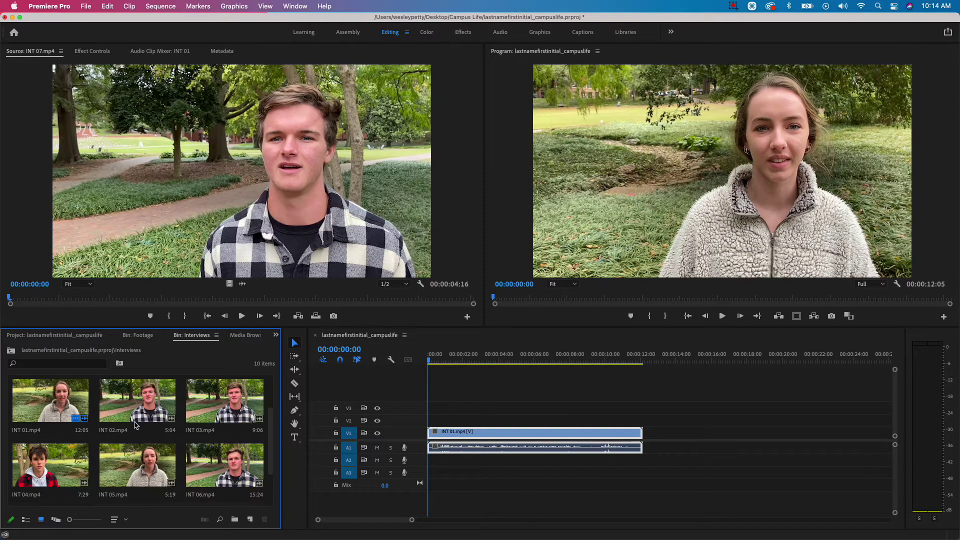
{"action": "left_click", "coordinate": [136, 421]}
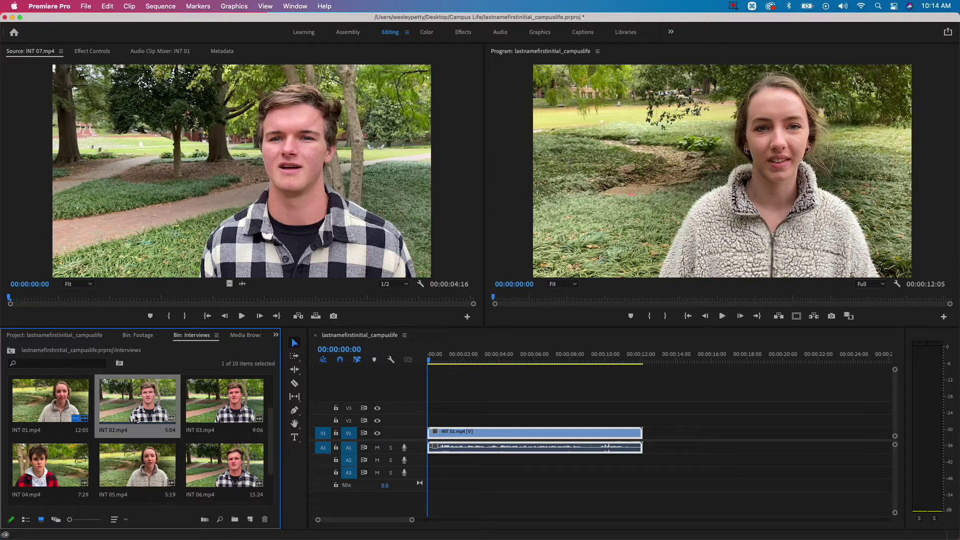
{"action": "left_click", "coordinate": [225, 403], "text": "super"}
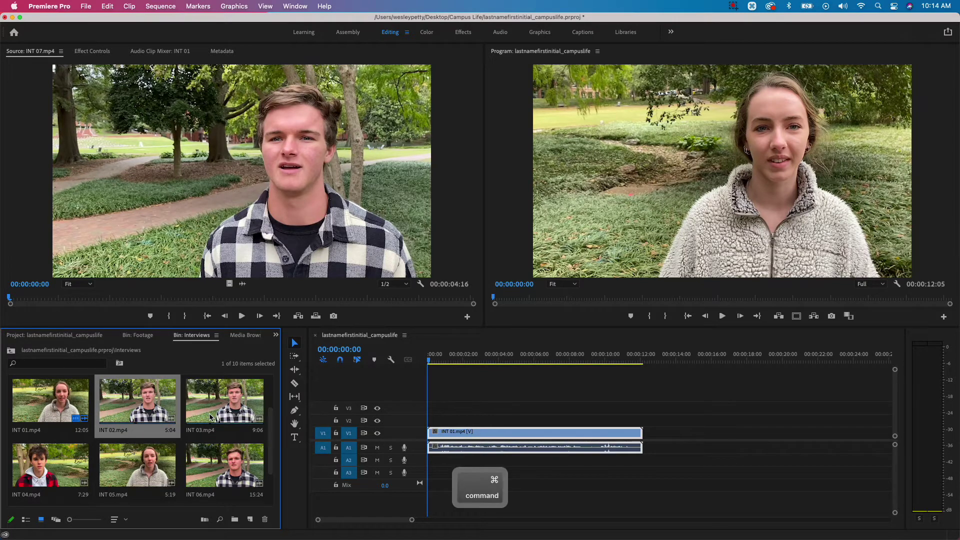
{"action": "left_click", "coordinate": [30, 483], "text": "super"}
{"action": "left_click", "coordinate": [118, 483], "text": "super"}
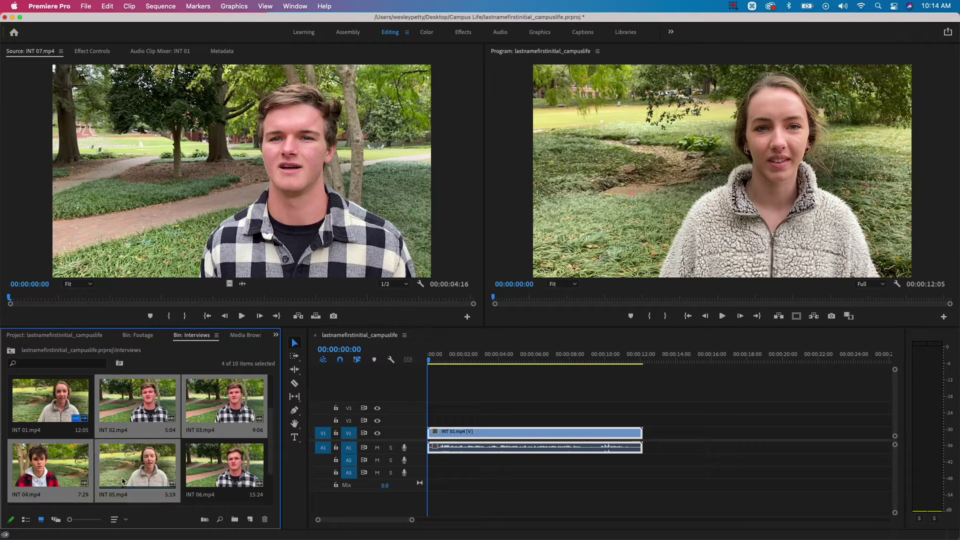
{"action": "left_click", "coordinate": [209, 483], "text": "super"}
{"action": "scroll", "coordinate": [209, 483], "scroll_direction": "down", "scroll_amount": 2}
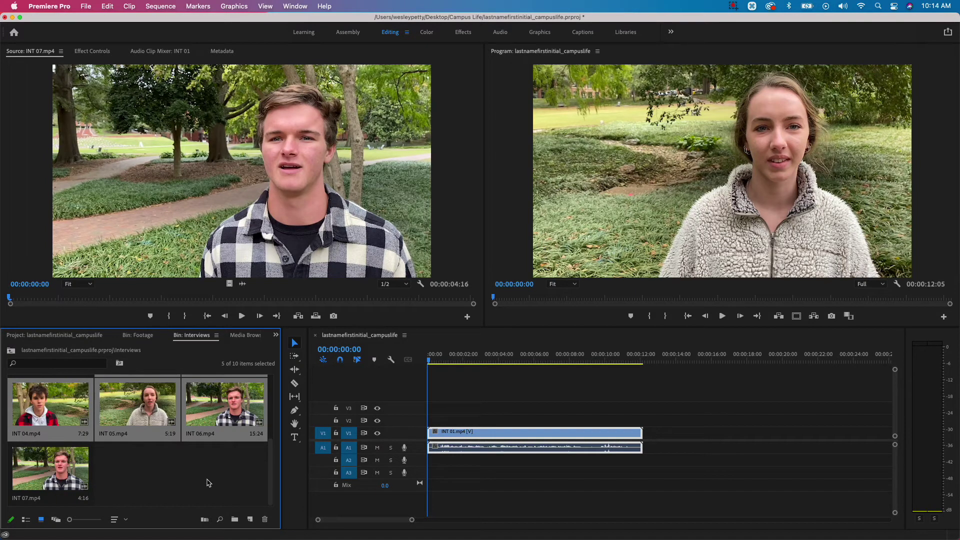
{"action": "left_click", "coordinate": [72, 481], "text": "super"}
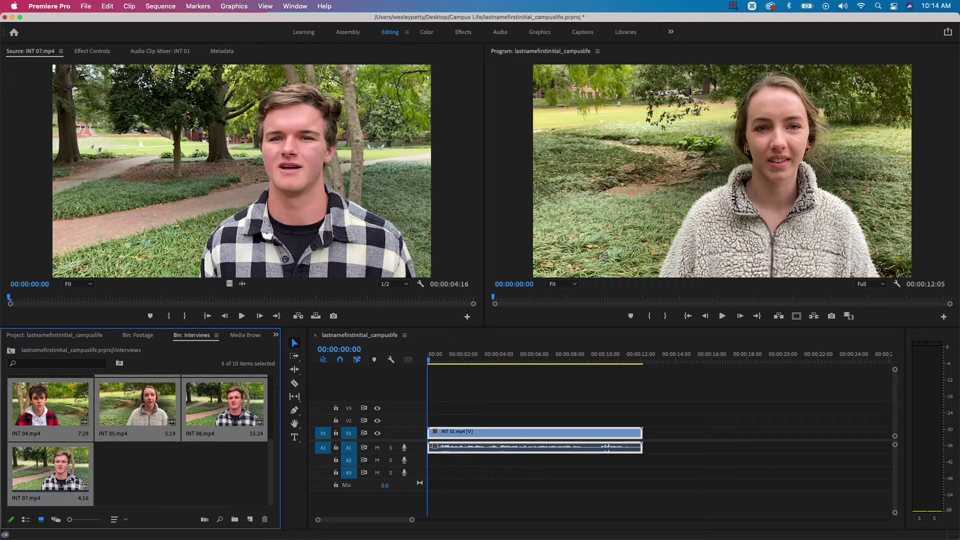
{"action": "scroll", "coordinate": [72, 481], "scroll_direction": "up", "scroll_amount": 4}
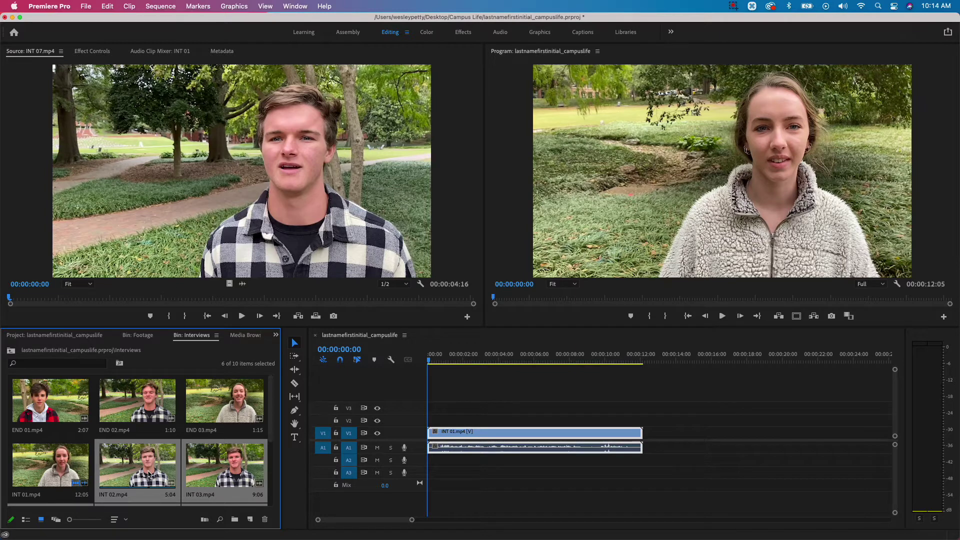
{"action": "scroll", "coordinate": [188, 460], "scroll_direction": "down", "scroll_amount": 4}
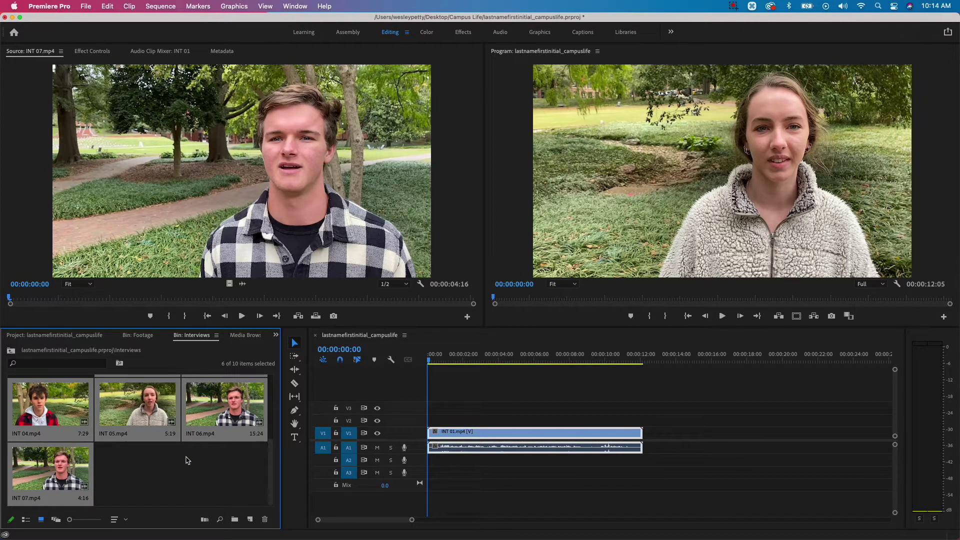
{"action": "scroll", "coordinate": [188, 460], "scroll_direction": "up", "scroll_amount": 4}
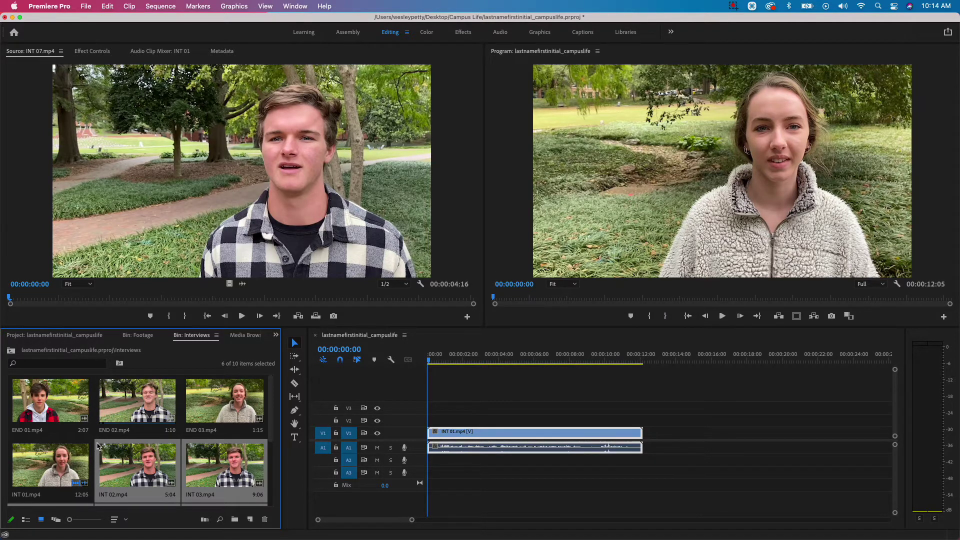
Step: Maximize the Interviews bin, the timeline and the Program Monitor in turn, restoring the workspace layout each time
{"action": "key", "text": "grave"}
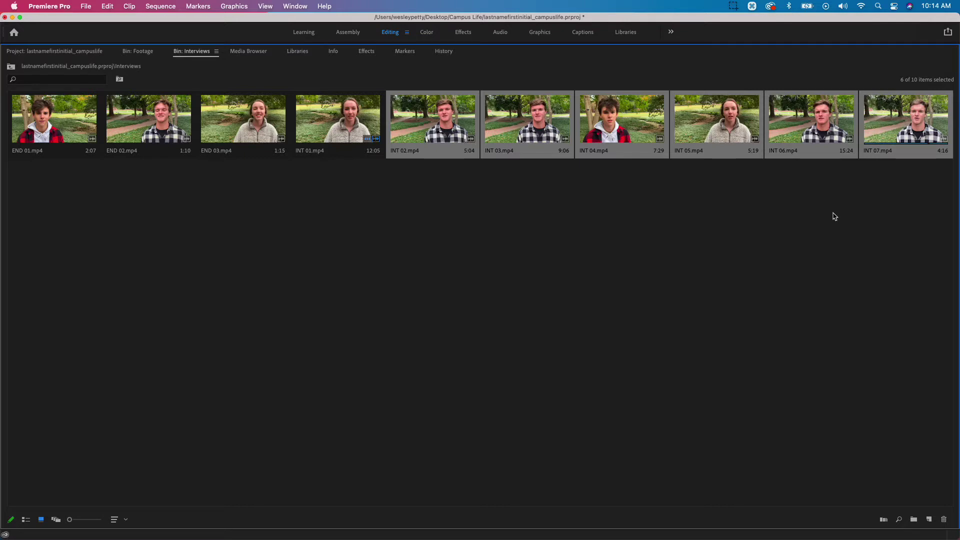
{"action": "key", "text": "grave"}
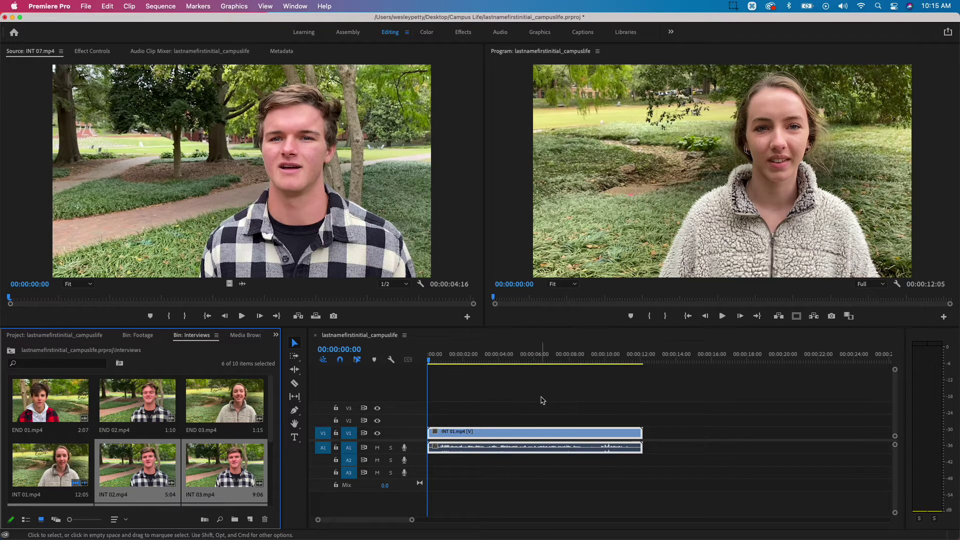
{"action": "key", "text": "grave"}
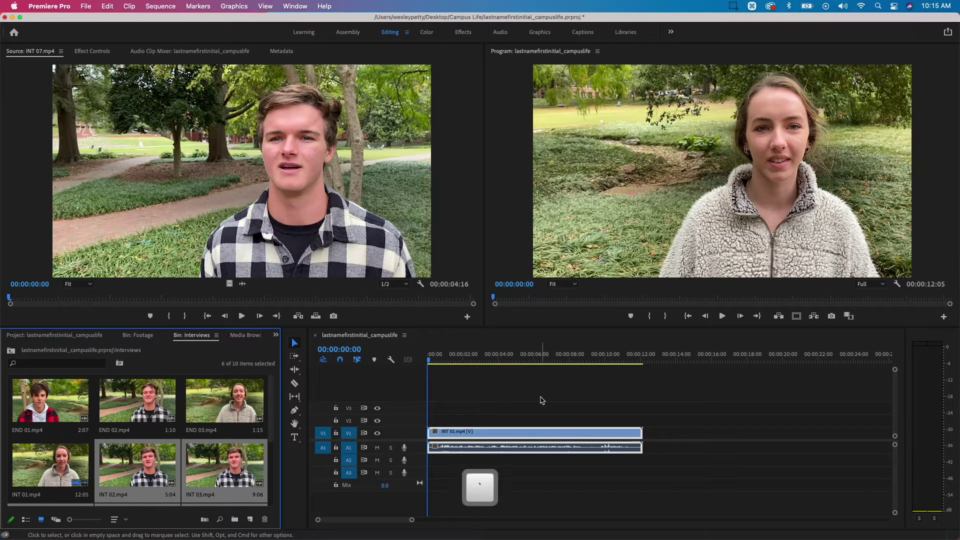
{"action": "key", "text": "grave"}
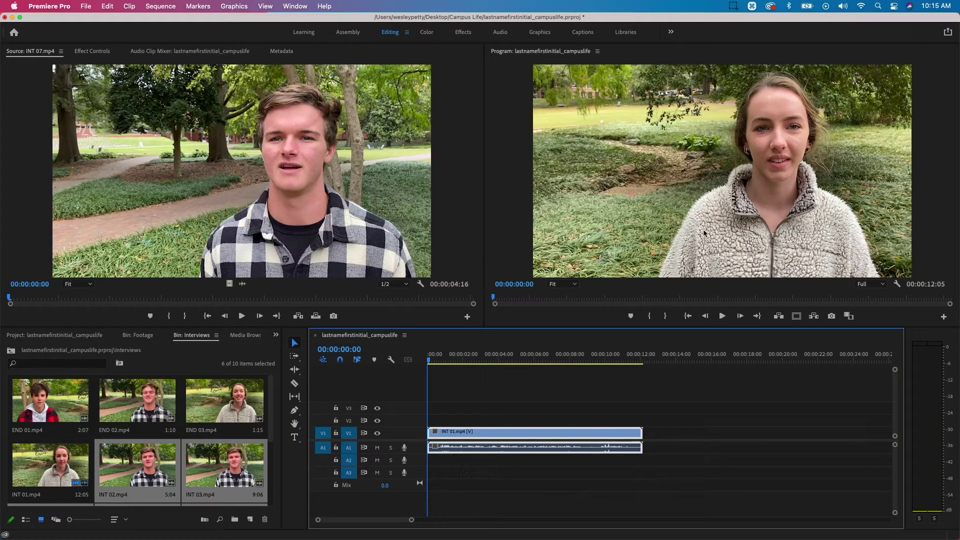
{"action": "key", "text": "grave"}
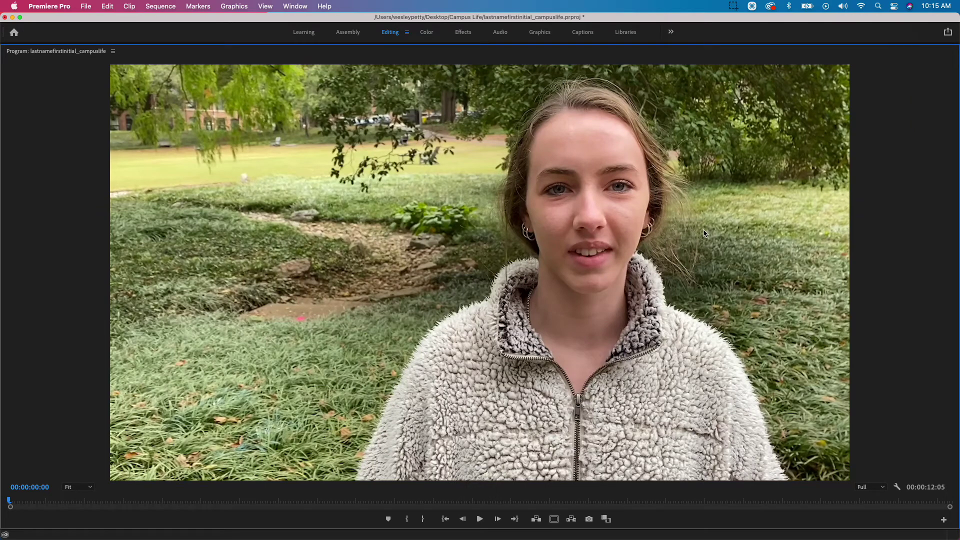
{"action": "key", "text": "grave"}
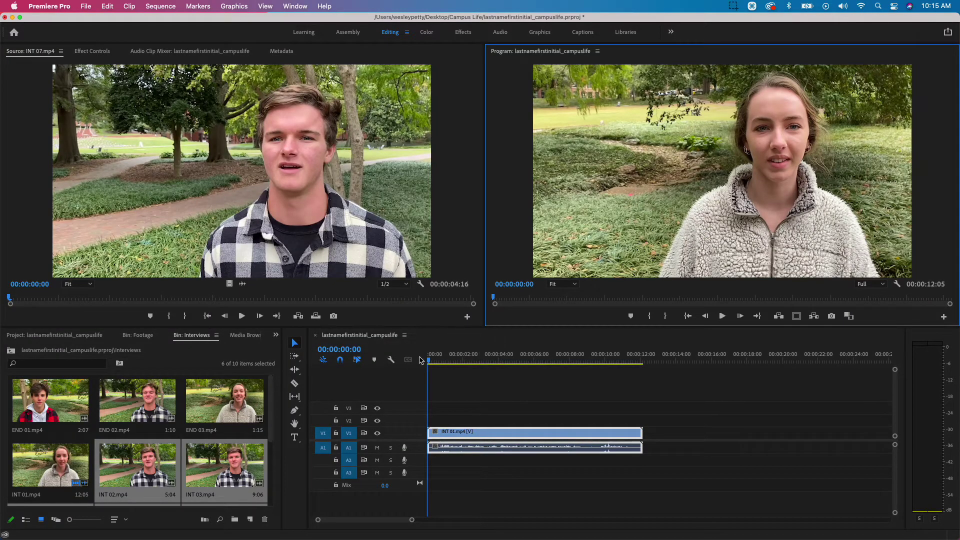
Step: Place the selected INT 02 to INT 07 clips on V1 and A1 directly after INT 01.mp4 and check their order
{"action": "left_click_drag", "start_coordinate": [146, 470], "coordinate": [647, 452]}
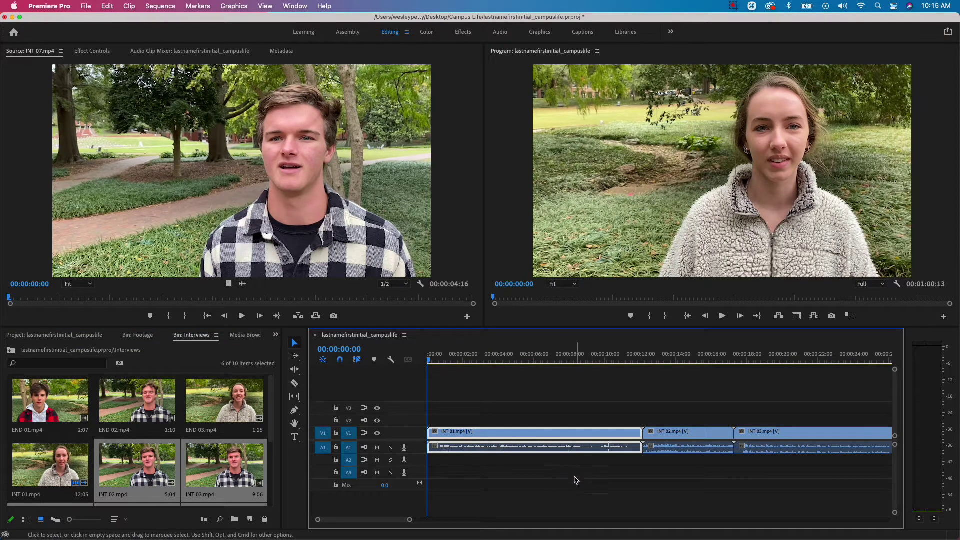
{"action": "scroll", "coordinate": [694, 402], "scroll_direction": "right", "scroll_amount": 10}
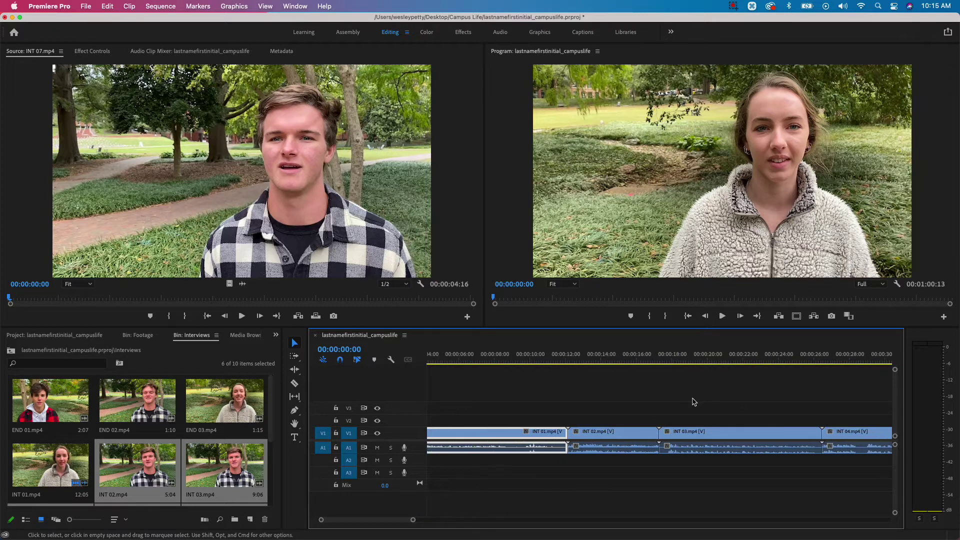
{"action": "scroll", "coordinate": [694, 401], "scroll_direction": "right", "scroll_amount": 9}
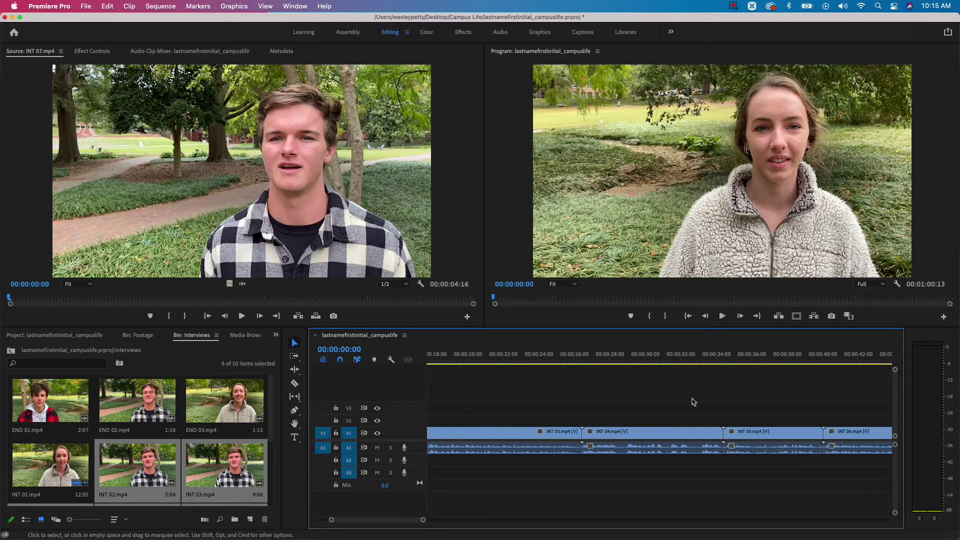
{"action": "scroll", "coordinate": [694, 401], "scroll_direction": "right", "scroll_amount": 3}
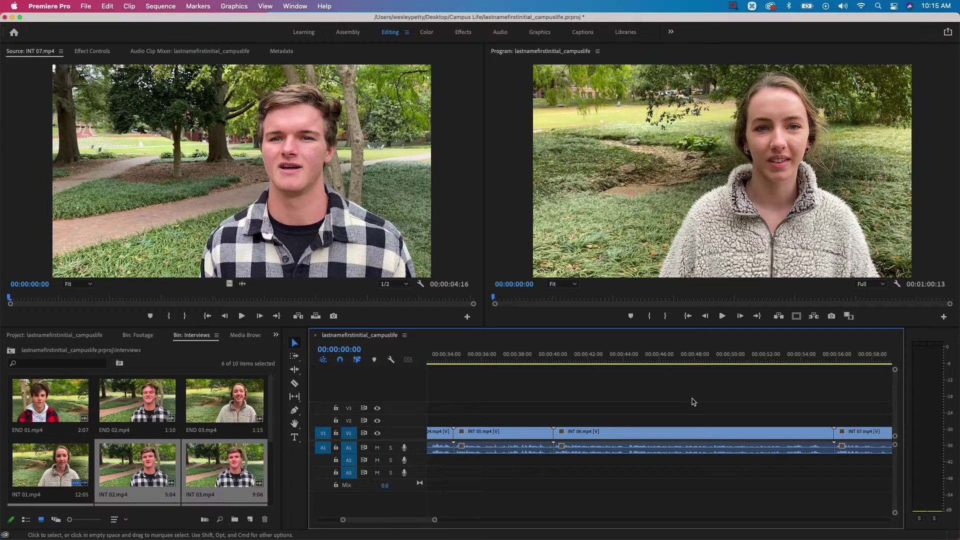
{"action": "scroll", "coordinate": [694, 401], "scroll_direction": "left", "scroll_amount": 20}
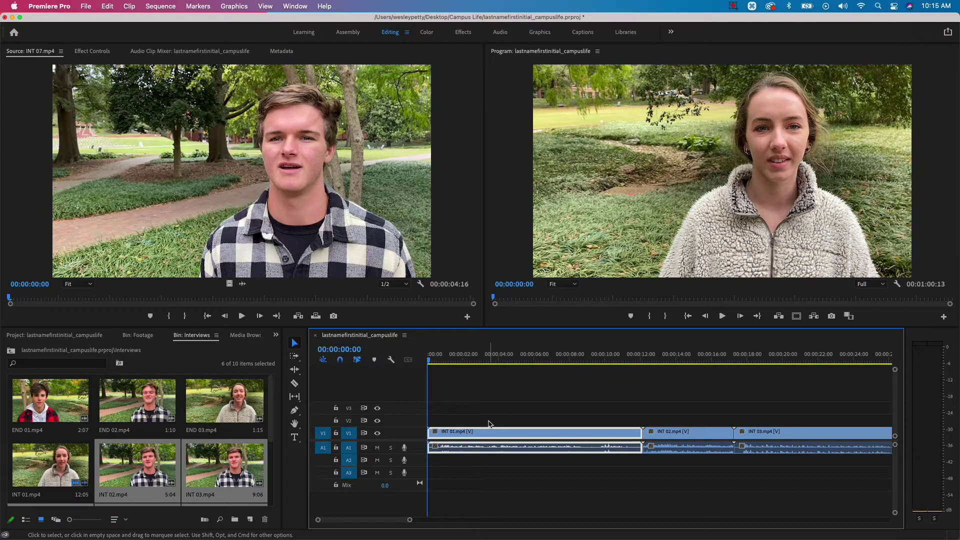
Step: Move the playhead to 00:00:01:23 and increase the height of the audio tracks to reveal their waveforms
{"action": "left_click", "coordinate": [458, 356]}
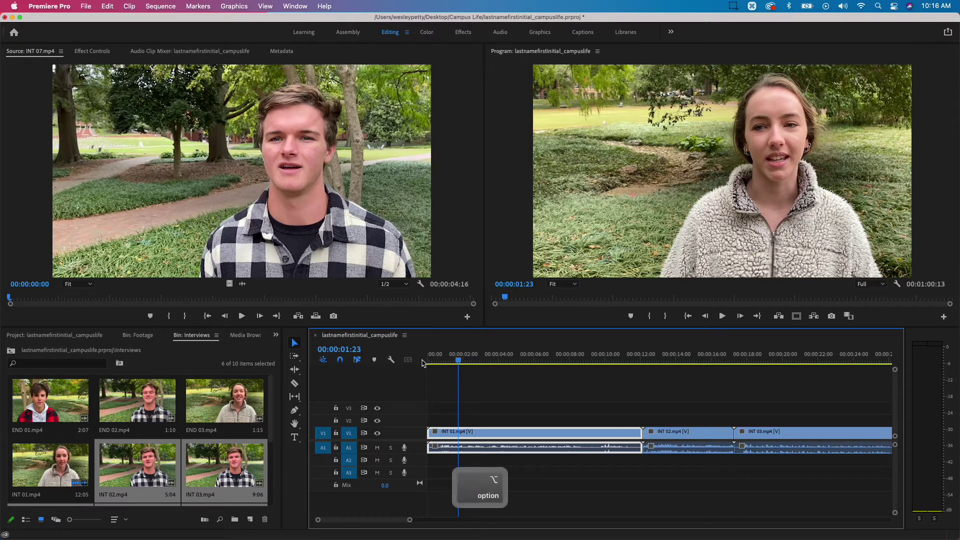
{"action": "key", "text": "alt+equal"}
{"action": "key", "text": "alt+equal"}
{"action": "key", "text": "alt+equal"}
{"action": "key", "text": "alt+equal"}
{"action": "key", "text": "alt+equal"}
{"action": "key", "text": "alt+equal"}
{"action": "key", "text": "alt+equal"}
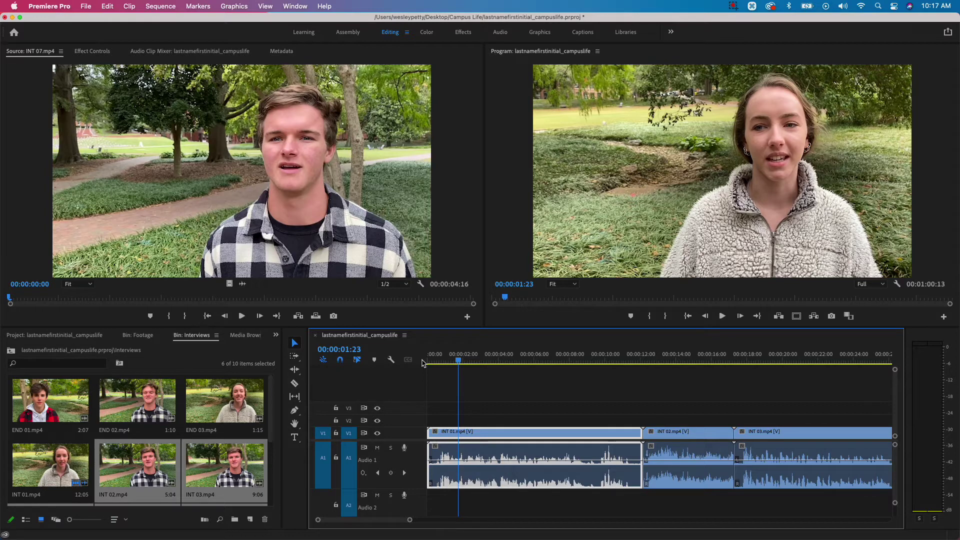
Step: Adjust the height of the video tracks so that large clip thumbnails show on V1
{"action": "key", "text": "super+equal"}
{"action": "key", "text": "super+equal"}
{"action": "key", "text": "super+equal"}
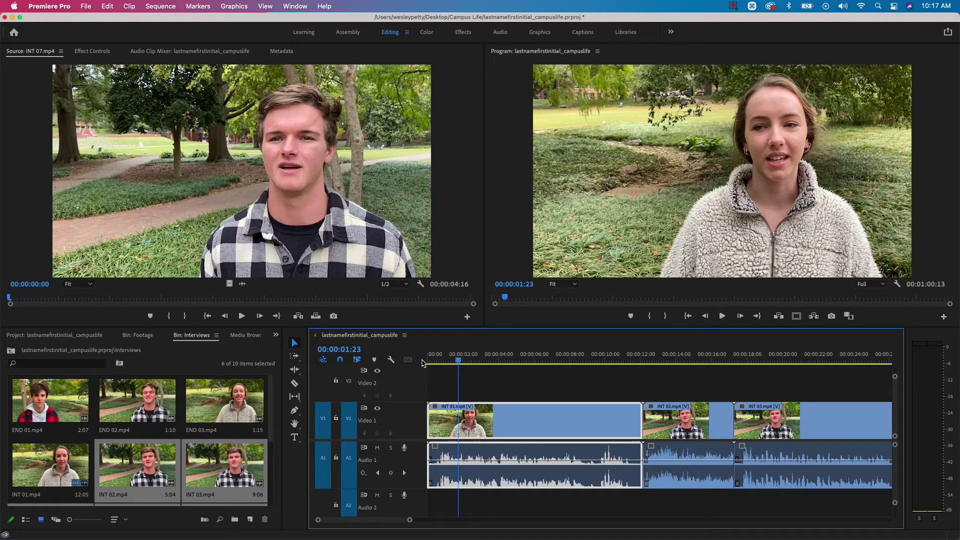
{"action": "key", "text": "super+minus"}
{"action": "key", "text": "super+minus"}
{"action": "key", "text": "super+minus"}
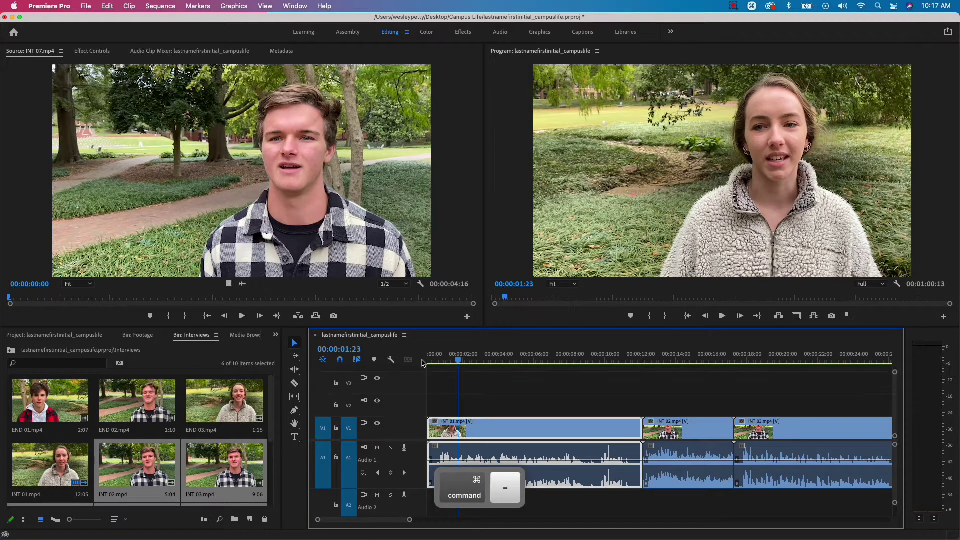
{"action": "key", "text": "super+equal"}
{"action": "key", "text": "super+equal"}
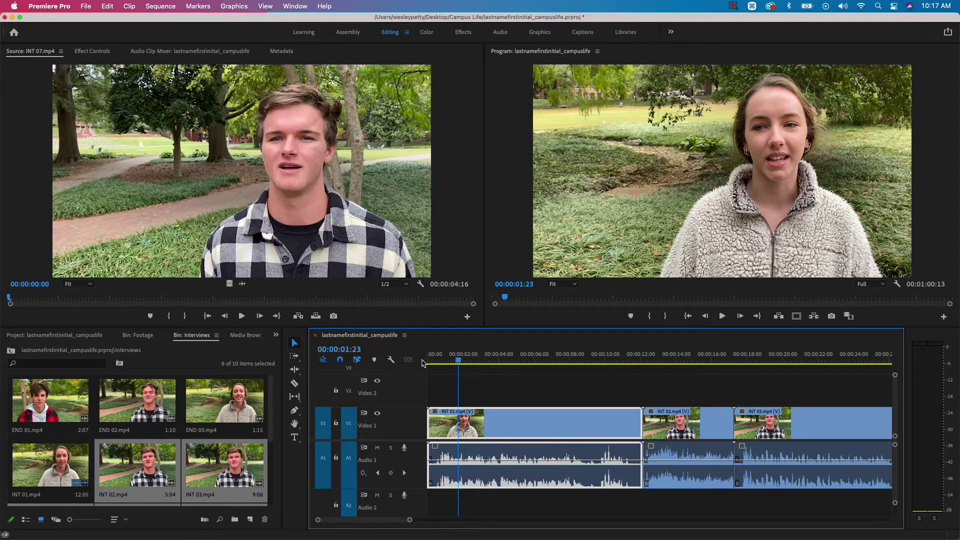
Step: Reduce the height of the audio tracks and enlarge them again to a readable waveform size
{"action": "key", "text": "alt+minus"}
{"action": "key", "text": "alt+minus"}
{"action": "key", "text": "alt+minus"}
{"action": "key", "text": "alt+minus"}
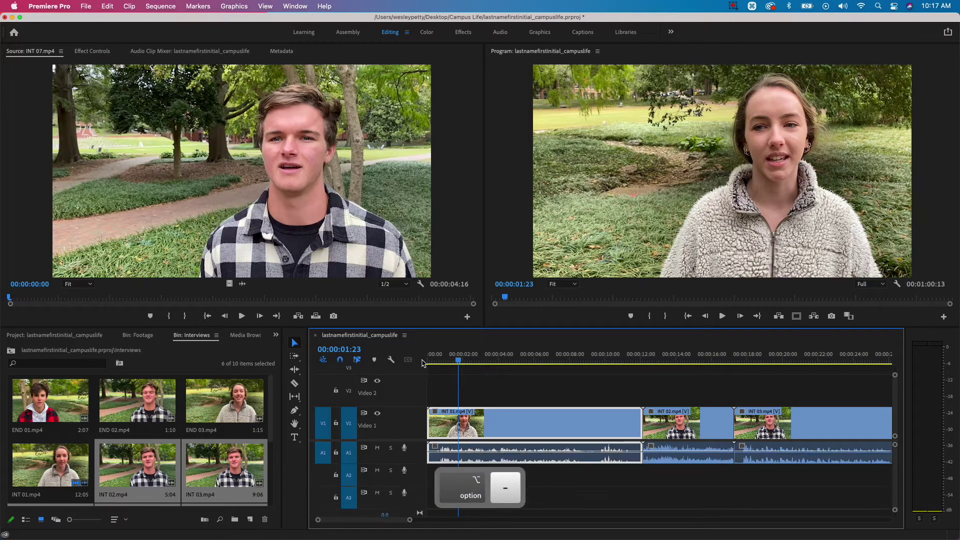
{"action": "key", "text": "alt+equal"}
{"action": "key", "text": "alt+equal"}
{"action": "key", "text": "alt+equal"}
{"action": "key", "text": "alt+equal"}
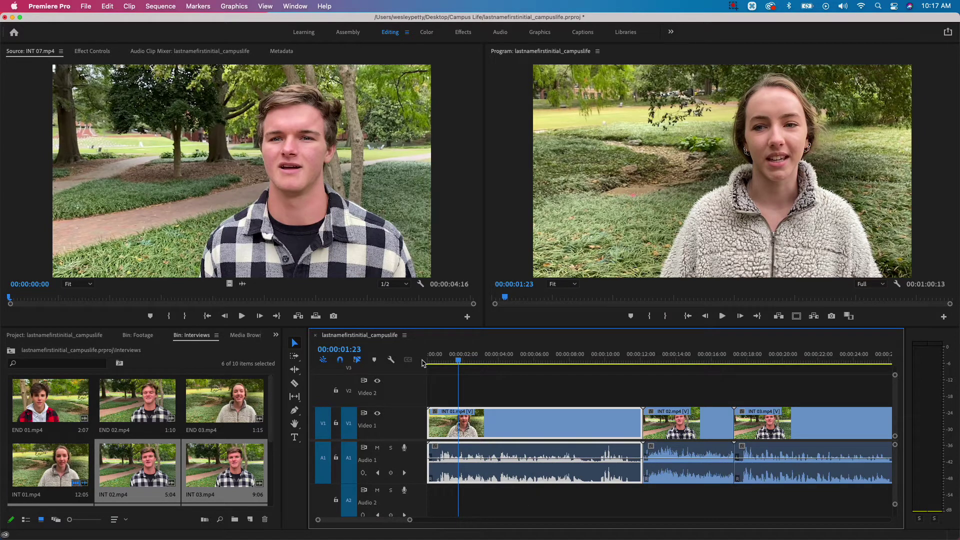
Step: Zoom the timeline in closely around the playhead in the INT 01.mp4 clip
{"action": "key", "text": "="}
{"action": "key", "text": "="}
{"action": "key", "text": "="}
{"action": "key", "text": "="}
{"action": "key", "text": "="}
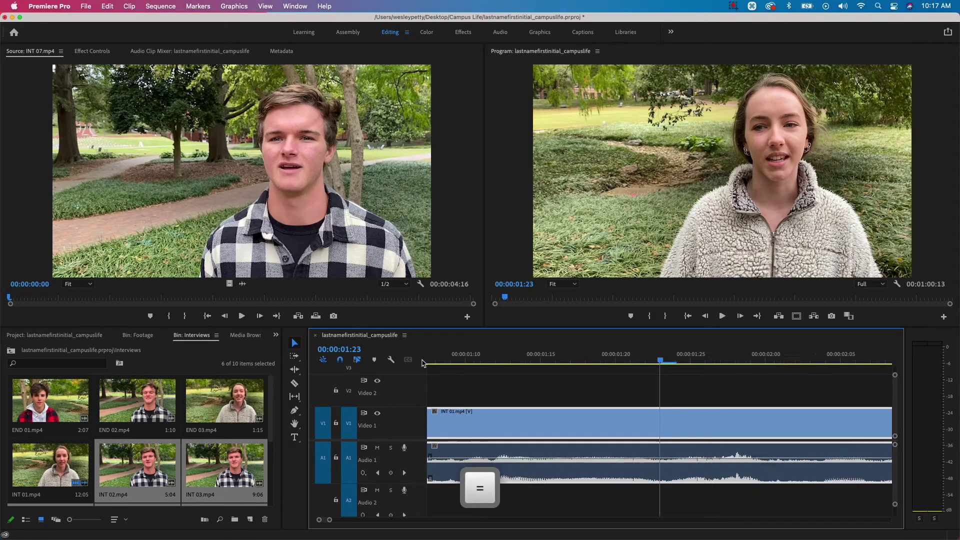
Step: Zoom the timeline out until the whole sequence, from INT 01.mp4 to INT 07.mp4, fits in view
{"action": "key", "text": "minus"}
{"action": "key", "text": "minus"}
{"action": "key", "text": "minus"}
{"action": "key", "text": "minus"}
{"action": "key", "text": "minus"}
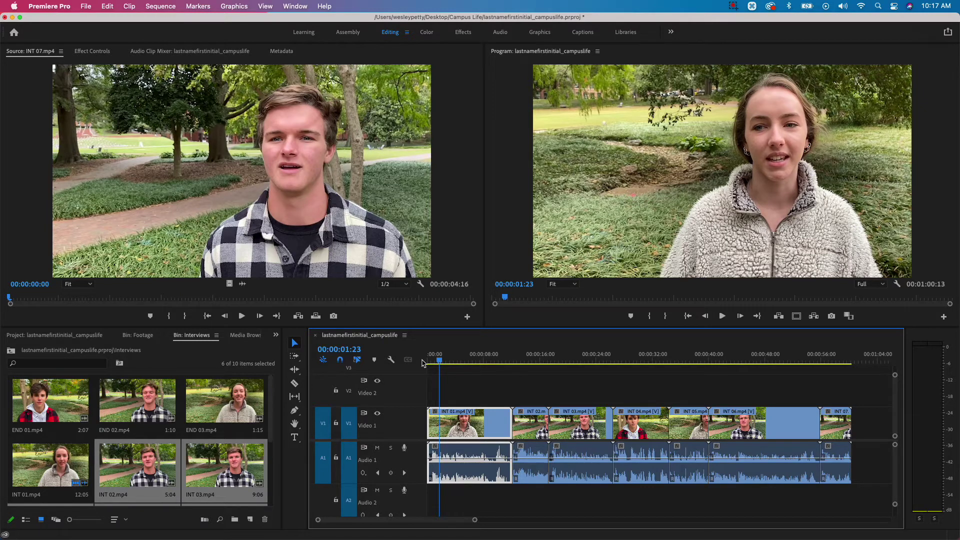
Step: Step the playhead forward through INT 01.mp4, from 00:00:00:20 past 00:00:01:02, 00:00:02:12 and 00:00:03:19
{"action": "key", "text": "="}
{"action": "left_click", "coordinate": [466, 362]}
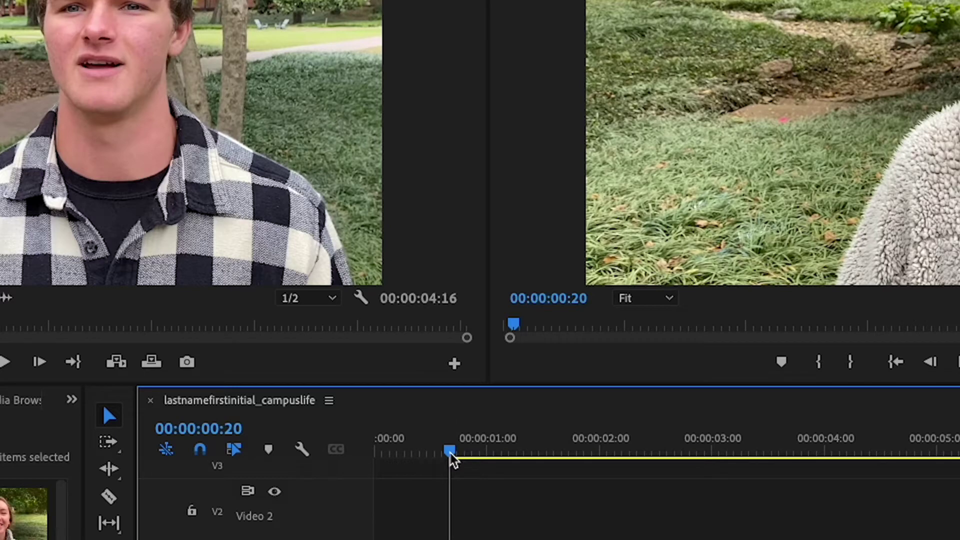
{"action": "left_click_drag", "start_coordinate": [450, 454], "coordinate": [495, 457]}
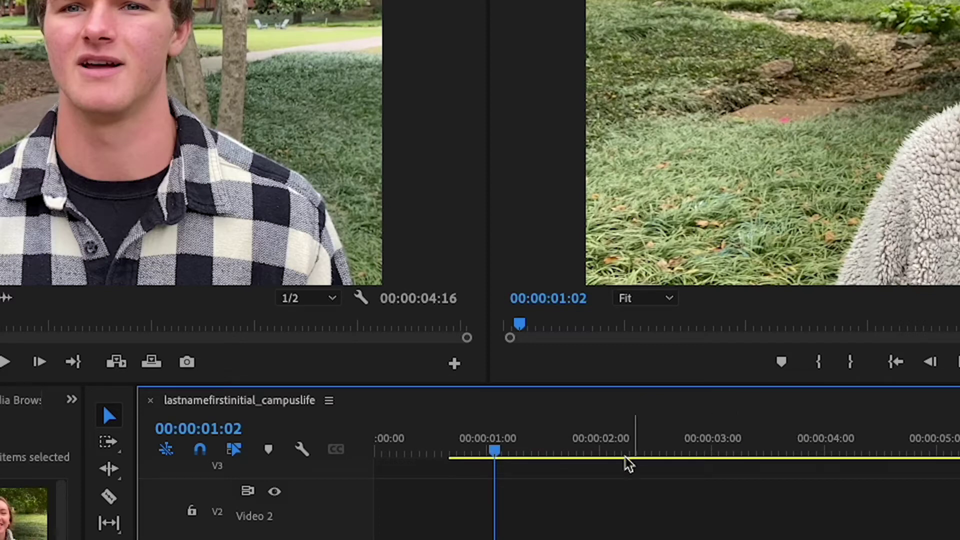
{"action": "left_click", "coordinate": [644, 456]}
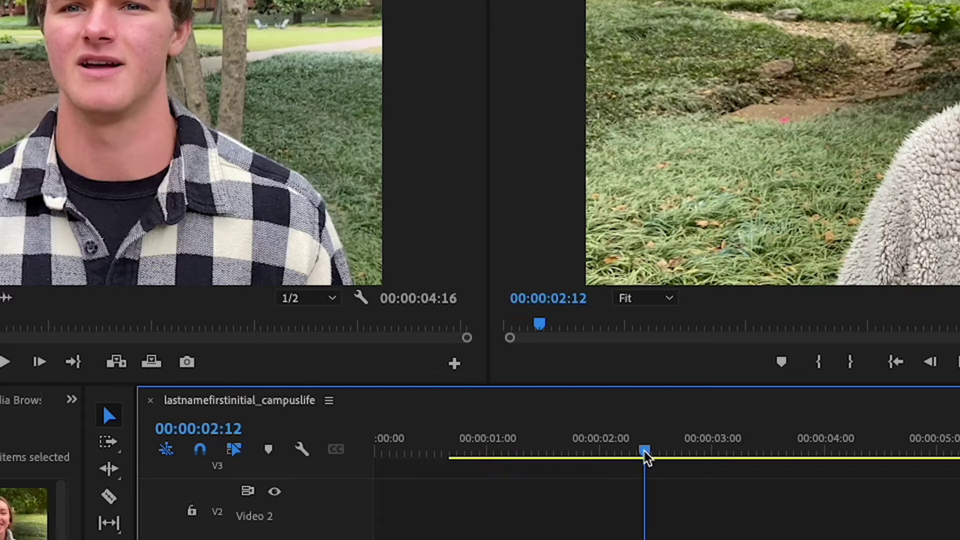
{"action": "left_click", "coordinate": [696, 454]}
{"action": "left_click", "coordinate": [783, 456]}
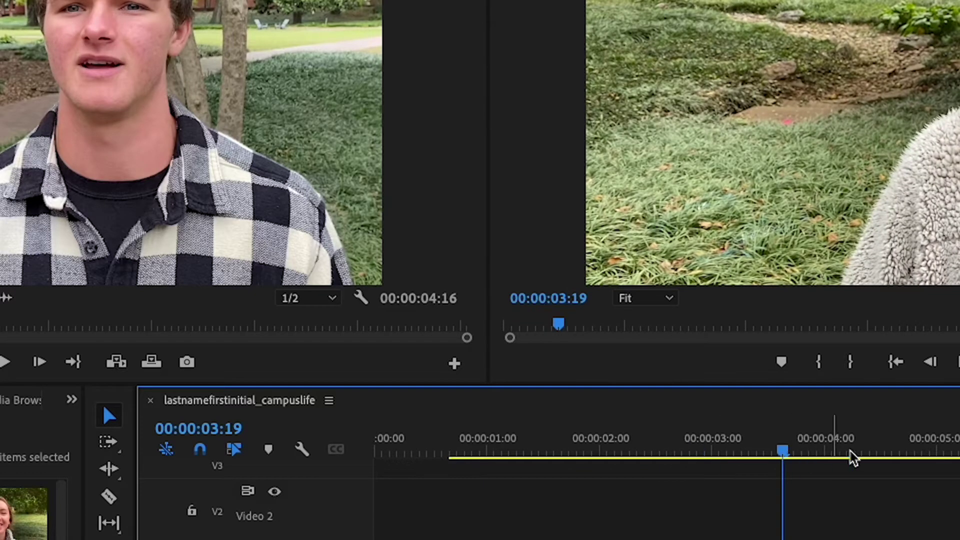
{"action": "left_click", "coordinate": [861, 454]}
{"action": "left_click", "coordinate": [925, 455]}
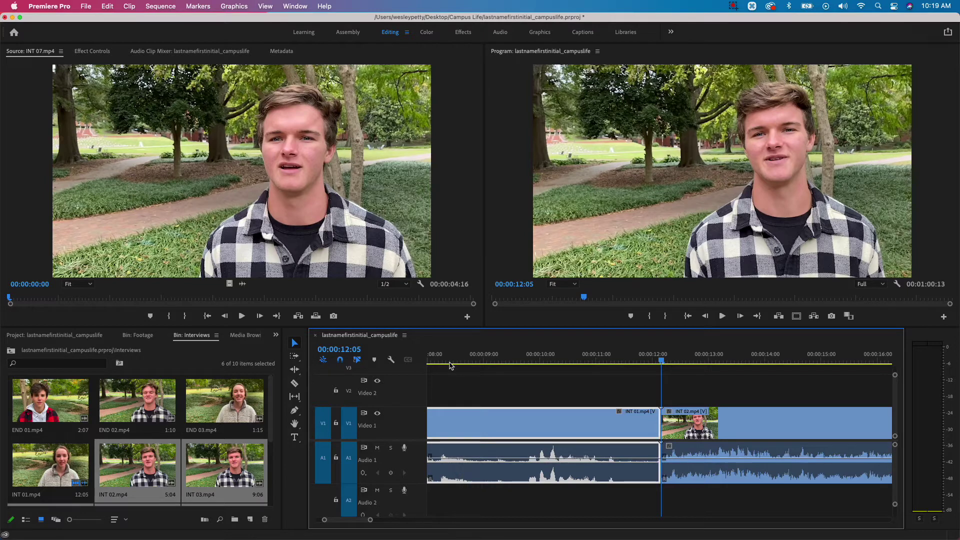
Step: Jump the playhead forward to the cut between INT 02.mp4 and INT 03.mp4 and back through the previous edit points
{"action": "key", "text": "Down"}
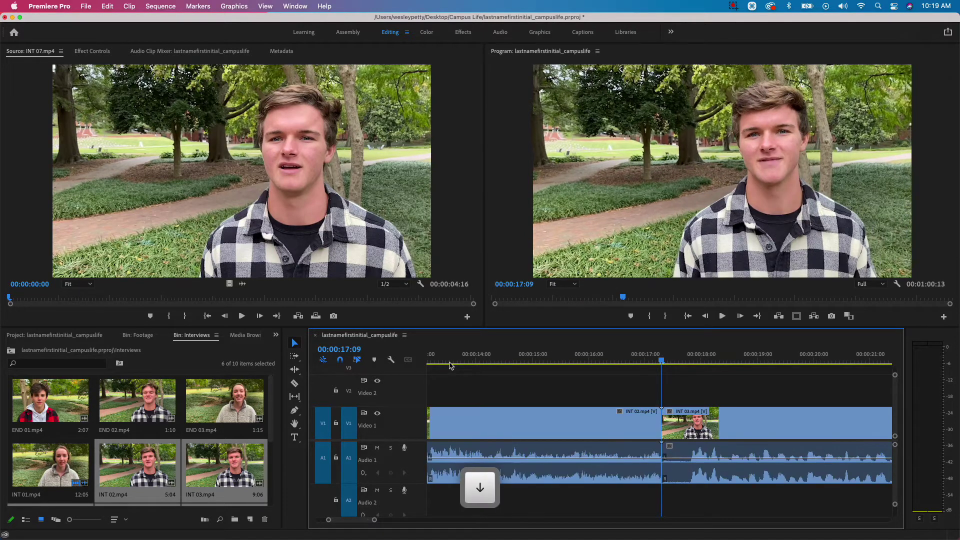
{"action": "key", "text": "Up"}
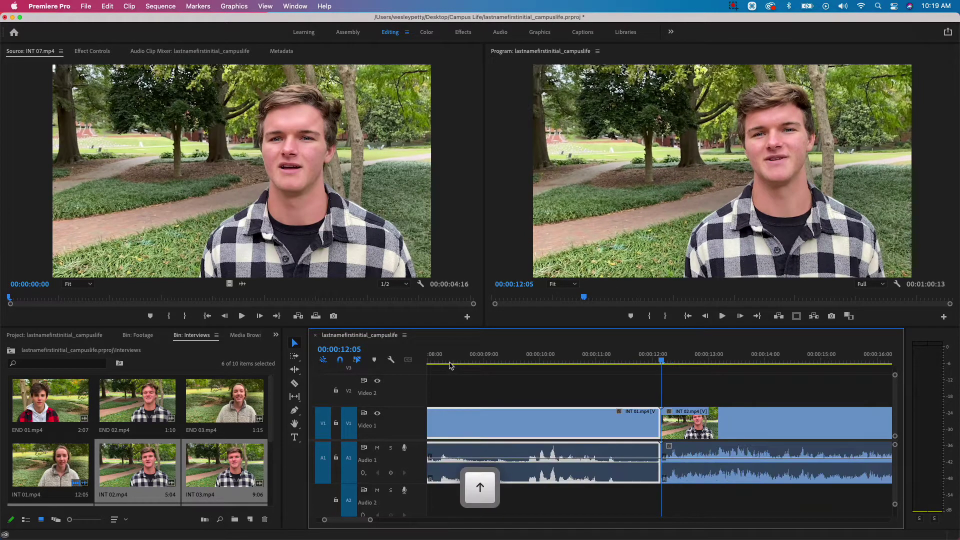
{"action": "key", "text": "Up"}
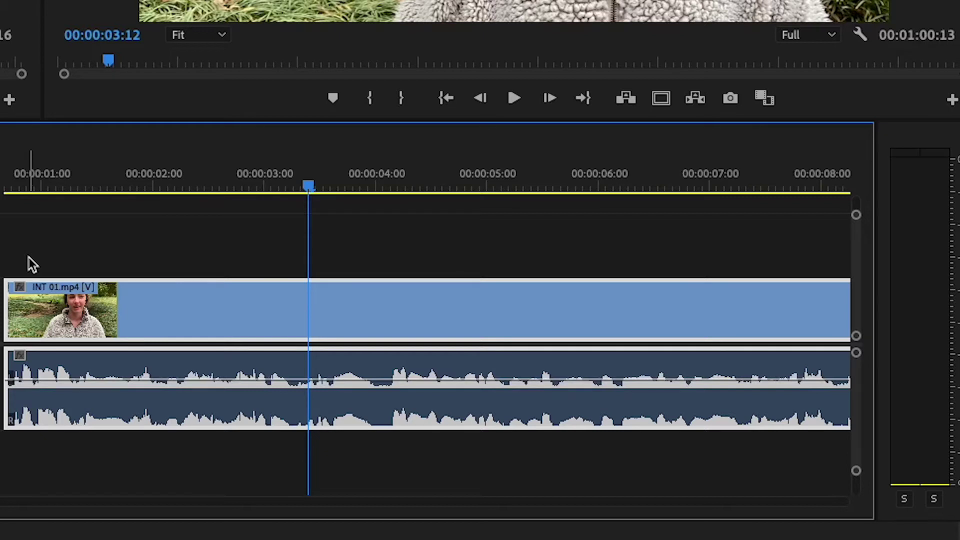
Step: Play INT 01.mp4 in reverse from 00:00:03:12 to 00:00:02:01, and play it forward towards the cut to INT 02.mp4
{"action": "key", "text": "j"}
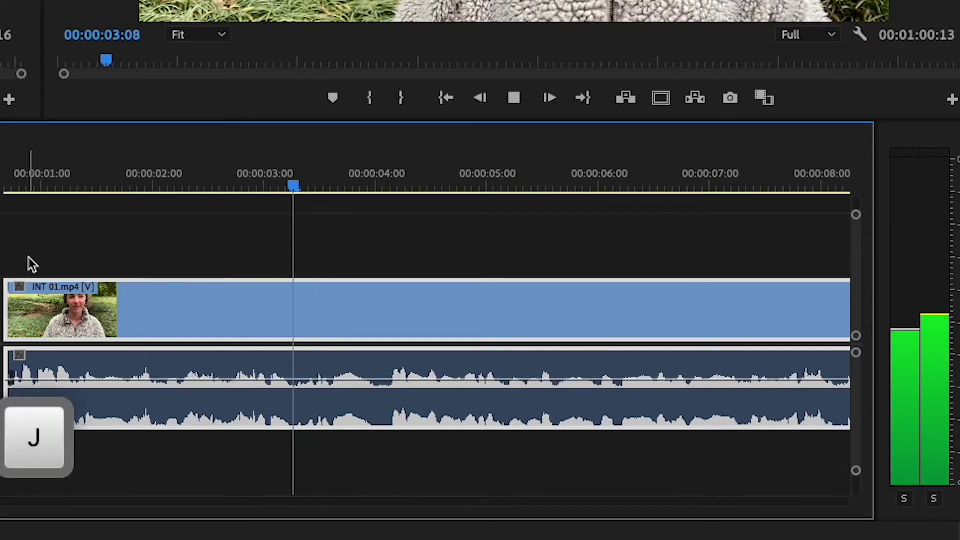
{"action": "key", "text": "space"}
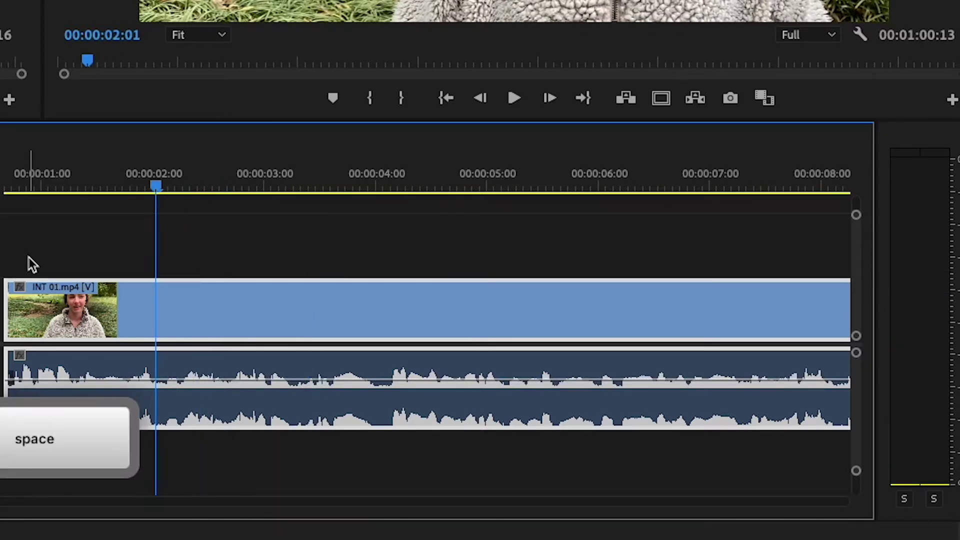
{"action": "key", "text": "k"}
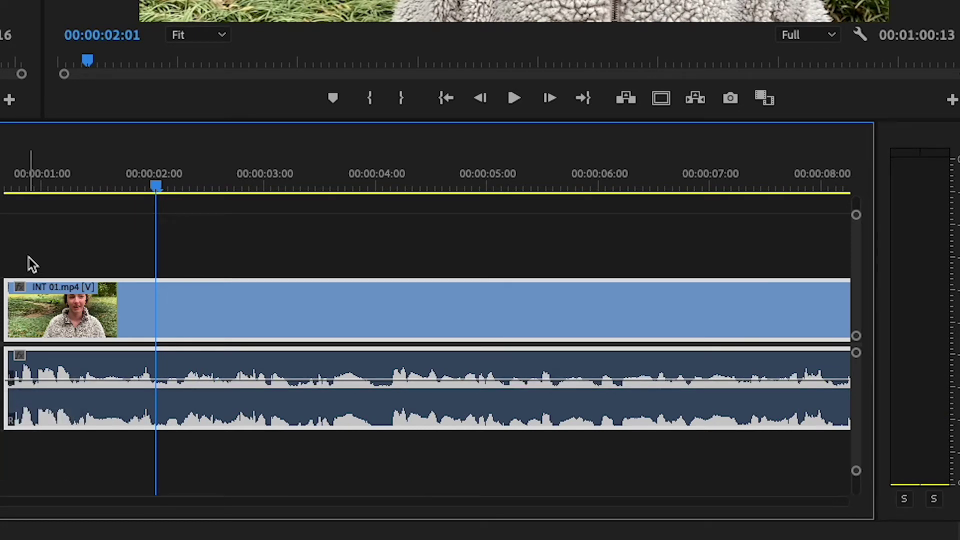
{"action": "key", "text": "l"}
{"action": "key", "text": "space"}
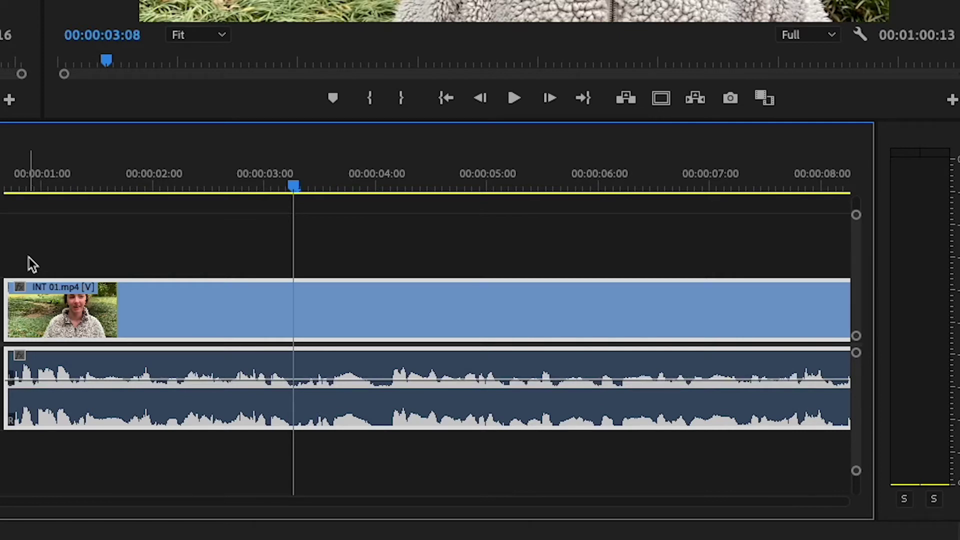
{"action": "key", "text": "l"}
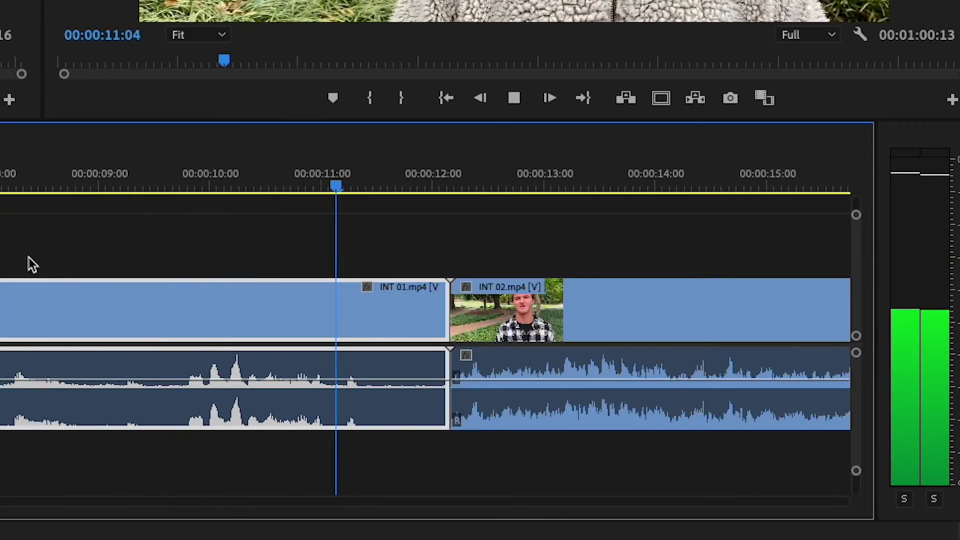
{"action": "key", "text": "space"}
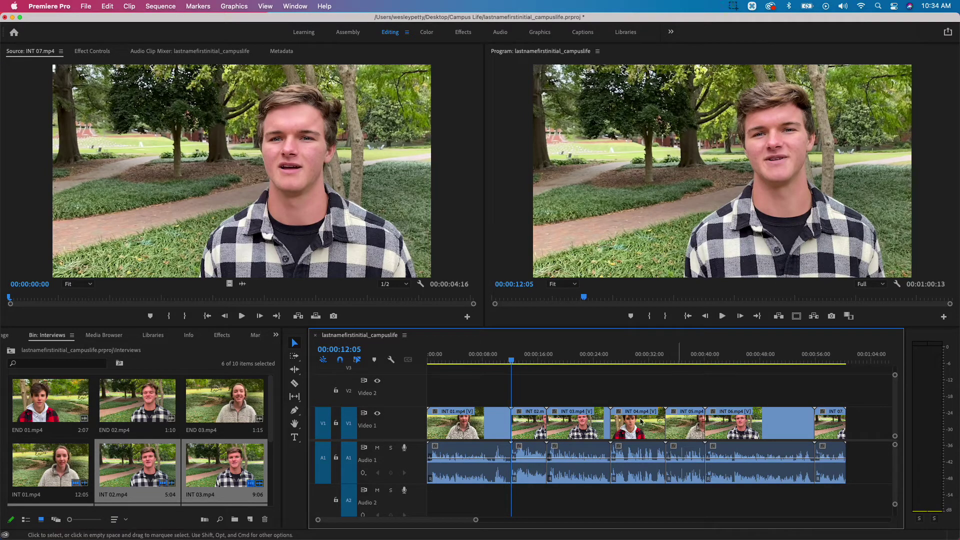
Step: Select INT 01.mp4 in the timeline and examine the waveforms of the first interview clips up close, ending on the full sequence
{"action": "left_click", "coordinate": [489, 426]}
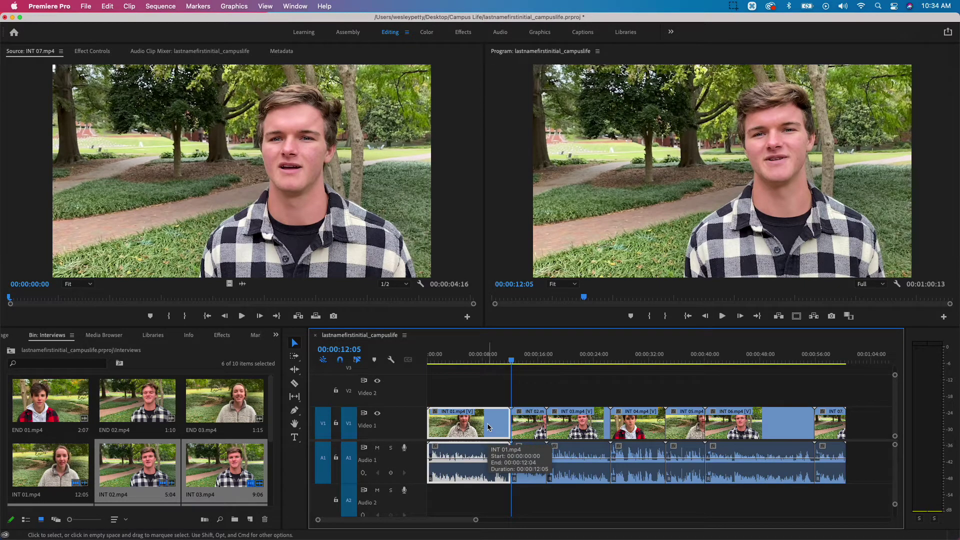
{"action": "key", "text": "equal"}
{"action": "key", "text": "equal"}
{"action": "key", "text": "equal"}
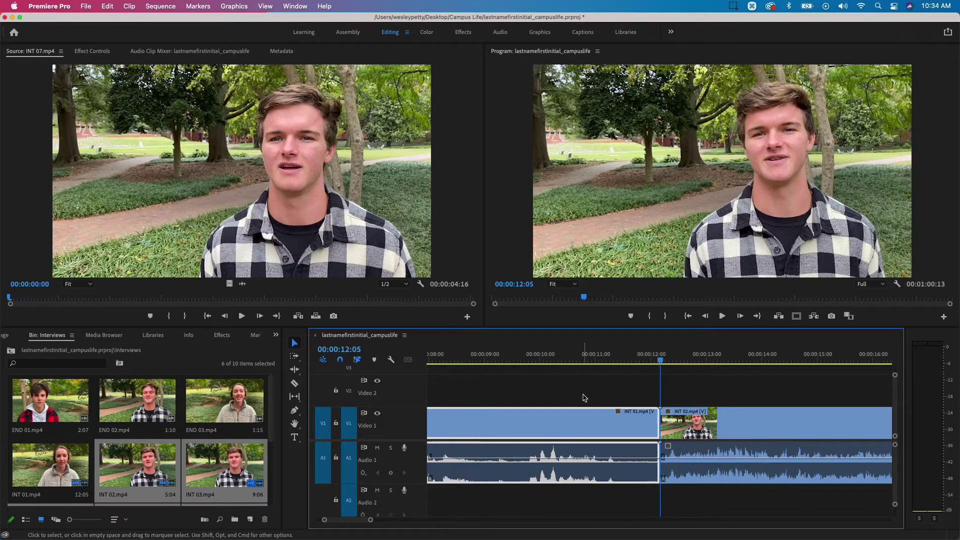
{"action": "scroll", "coordinate": [585, 398], "scroll_direction": "left", "scroll_amount": 5}
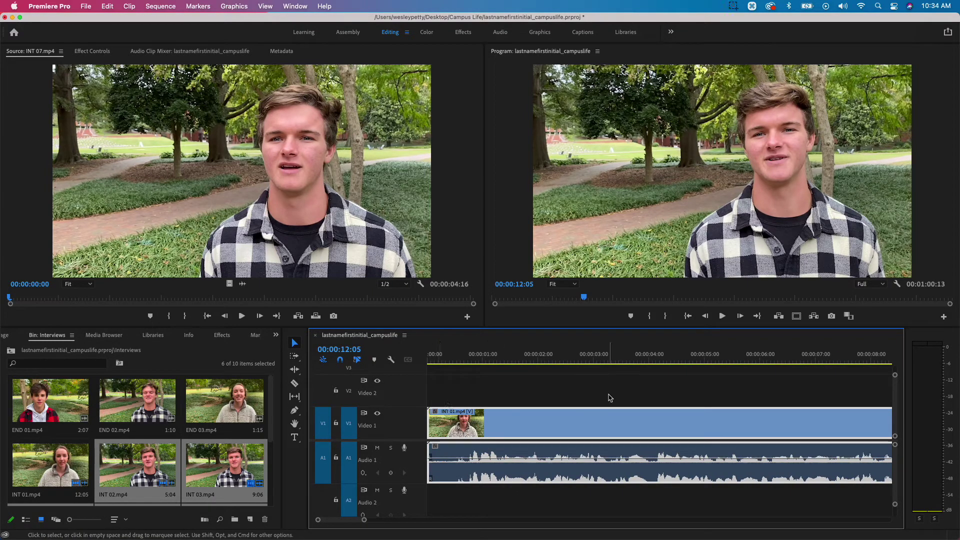
{"action": "scroll", "coordinate": [608, 396], "scroll_direction": "right", "scroll_amount": 6}
{"action": "scroll", "coordinate": [610, 398], "scroll_direction": "down", "scroll_amount": 1}
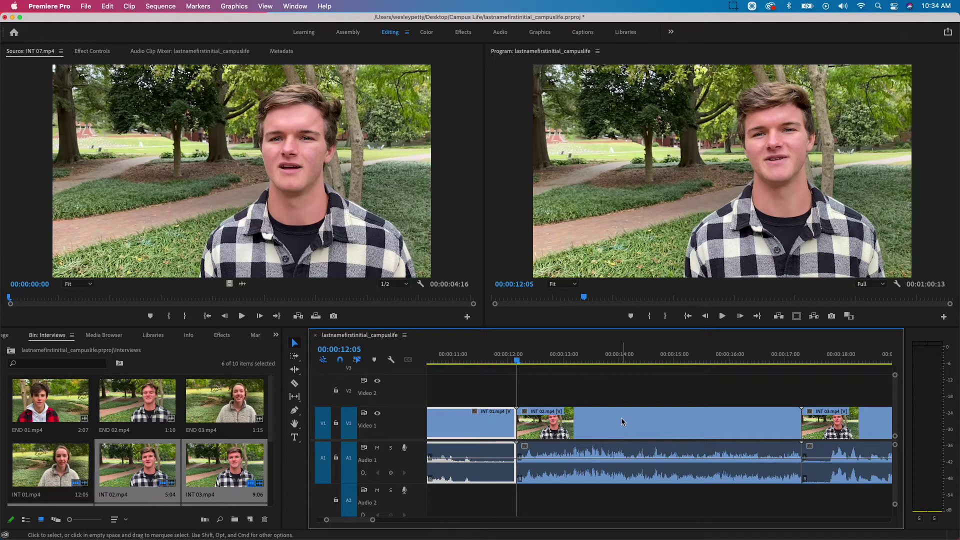
{"action": "key", "text": "minus"}
{"action": "key", "text": "minus"}
{"action": "key", "text": "minus"}
{"action": "key", "text": "minus"}
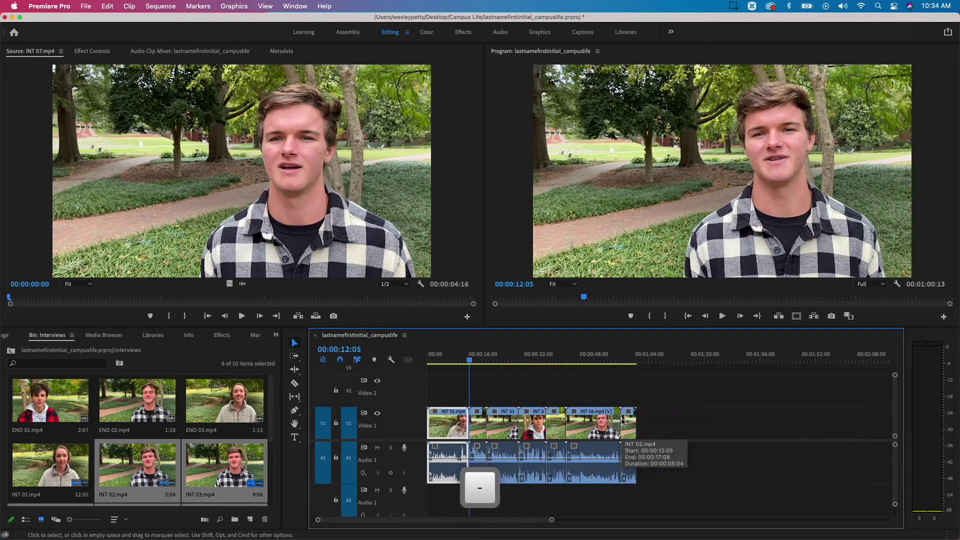
{"action": "key", "text": "equal"}
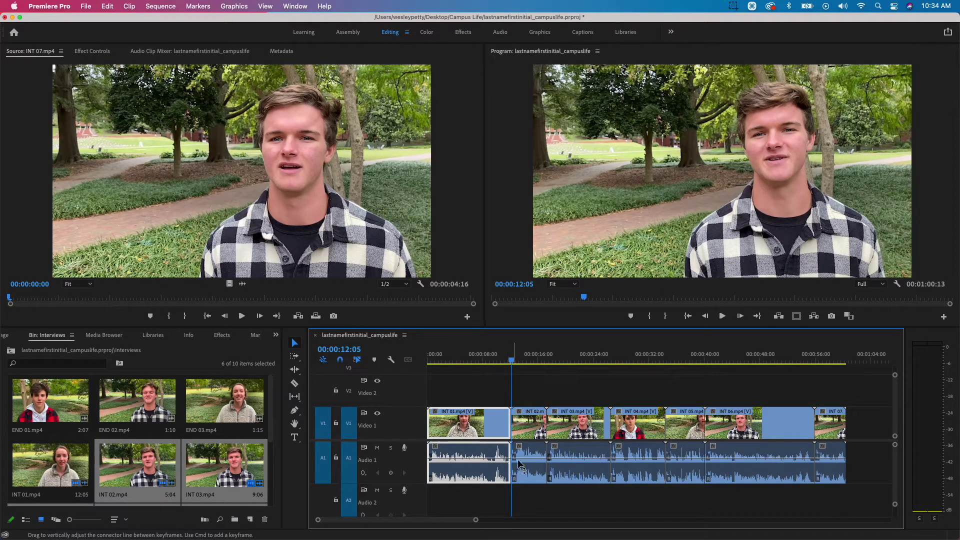
Step: Play the sequence across the cuts into INT 02.mp4 and INT 03.mp4, starting at 00:00:10:05 and 00:00:16:18
{"action": "left_click", "coordinate": [500, 361]}
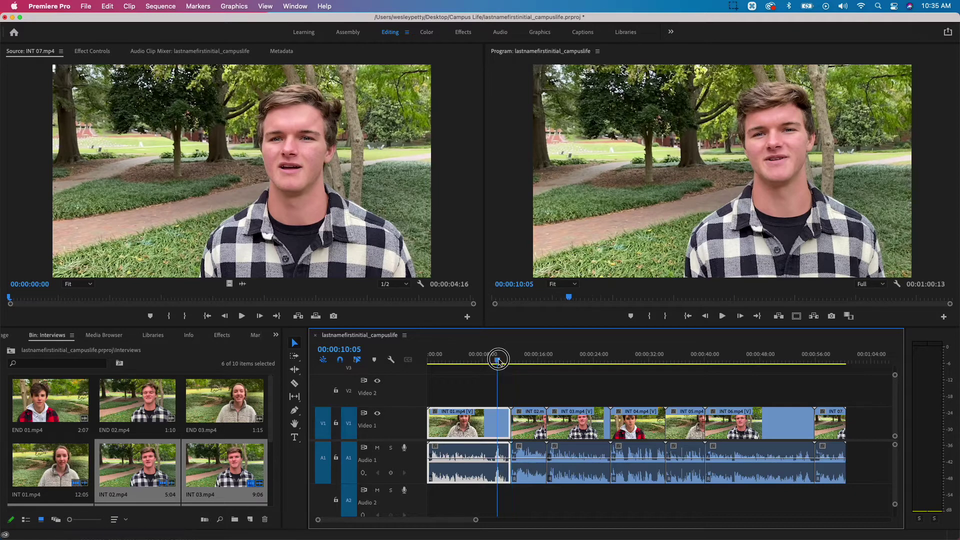
{"action": "key", "text": "space"}
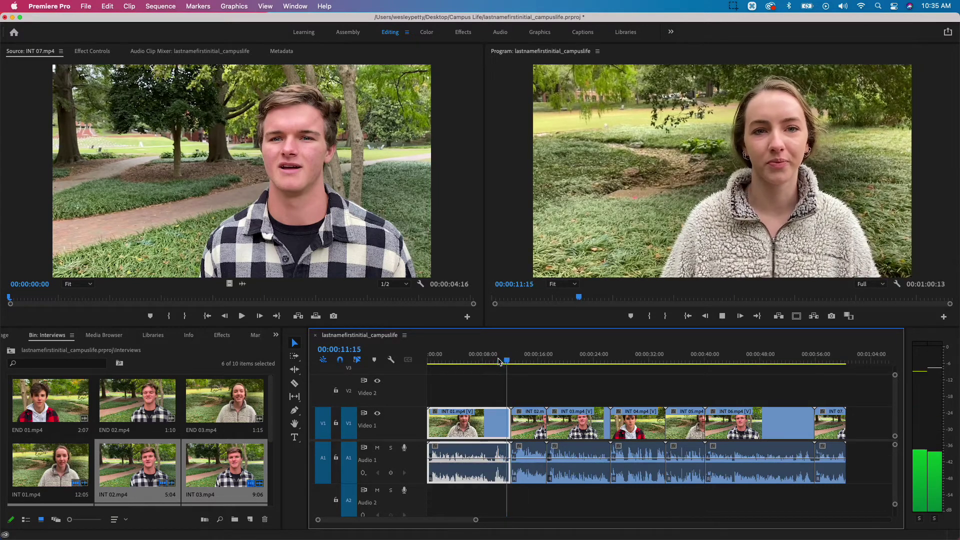
{"action": "key", "text": "space"}
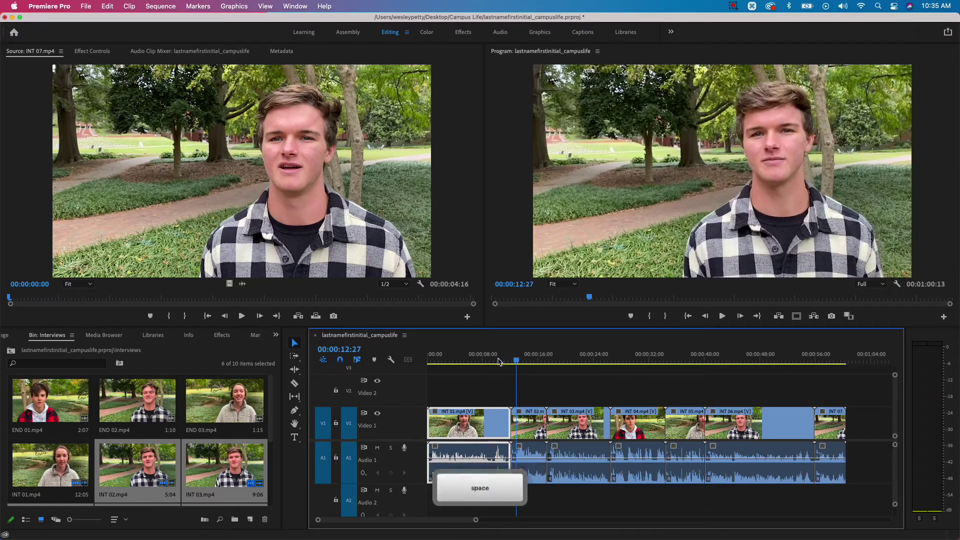
{"action": "left_click", "coordinate": [543, 360]}
{"action": "key", "text": "space"}
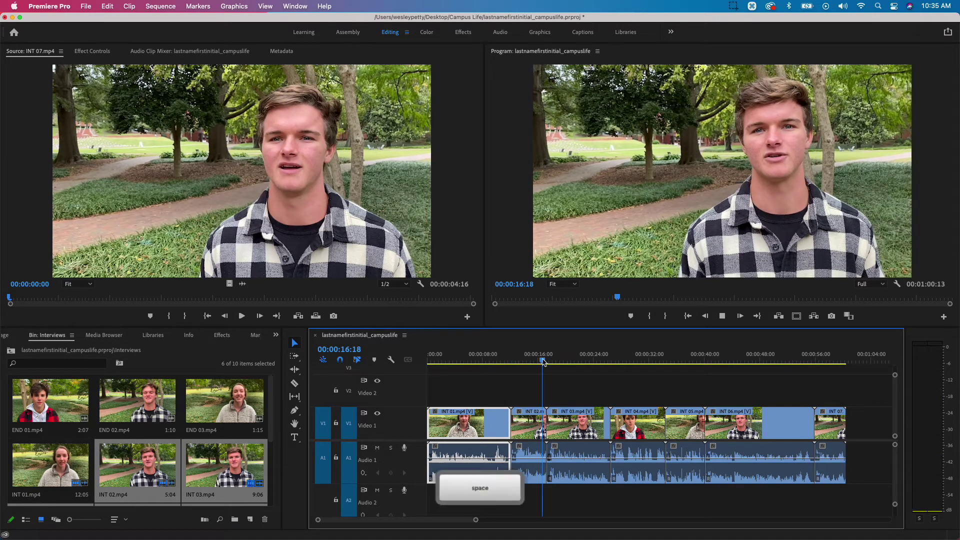
{"action": "key", "text": "space"}
{"action": "left_click", "coordinate": [543, 361]}
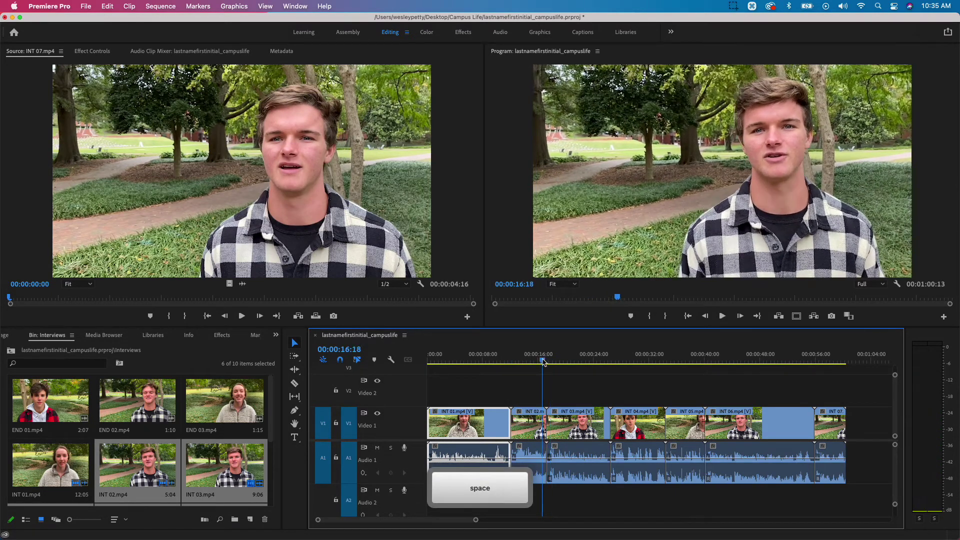
{"action": "key", "text": "space"}
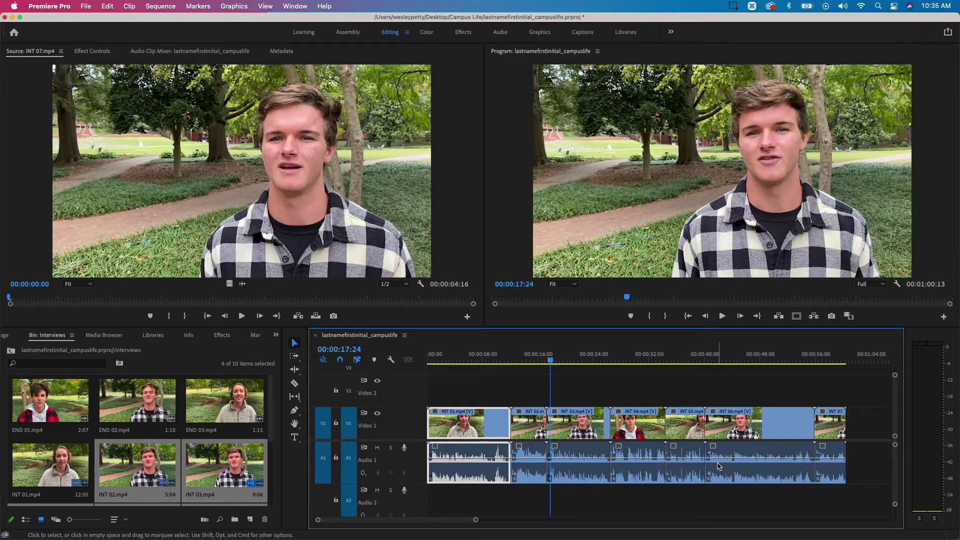
Step: Play the opening of INT 01.mp4 and park the playhead at 00:00:00:21, just before the speech starts in the waveform
{"action": "key", "text": "equal"}
{"action": "key", "text": "equal"}
{"action": "key", "text": "equal"}
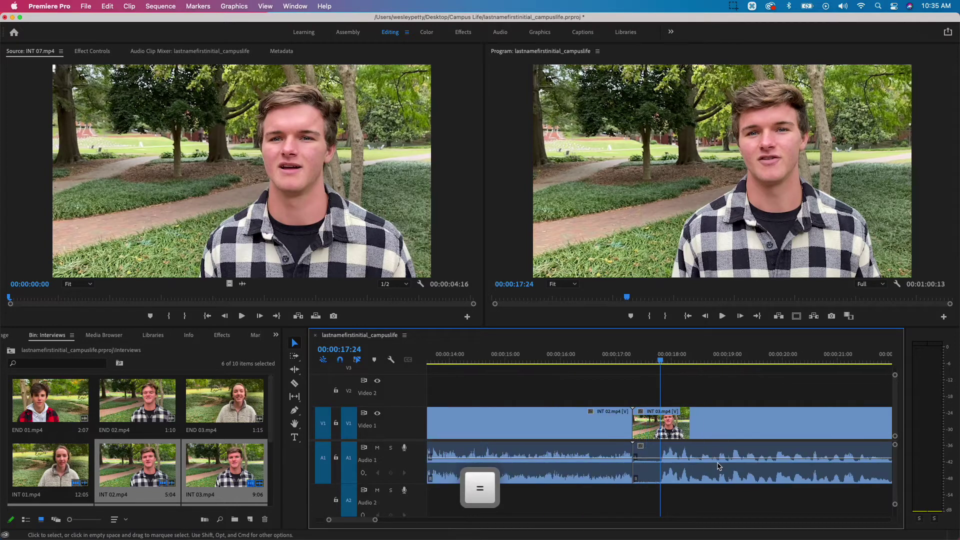
{"action": "scroll", "coordinate": [718, 466], "scroll_direction": "left", "scroll_amount": 10}
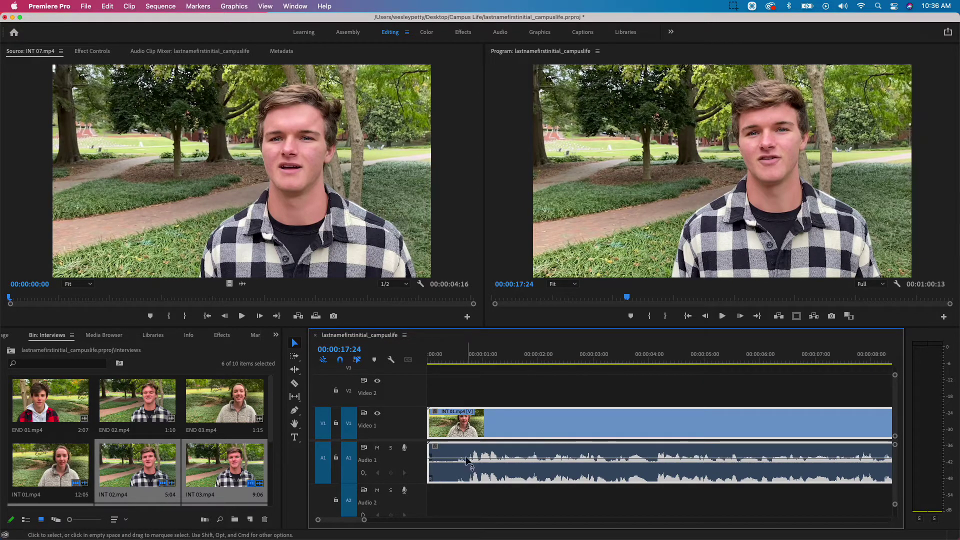
{"action": "left_click", "coordinate": [443, 363]}
{"action": "key", "text": "space"}
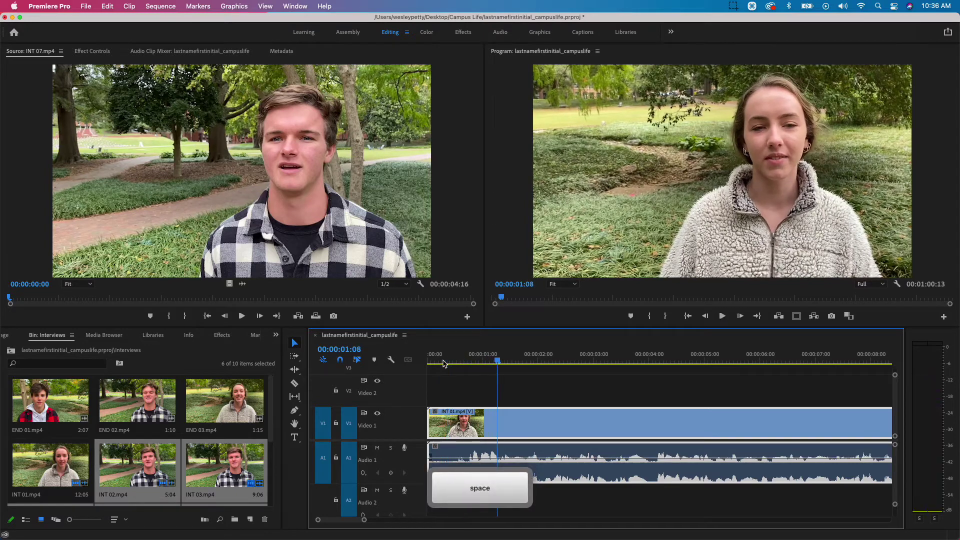
{"action": "left_click", "coordinate": [463, 361]}
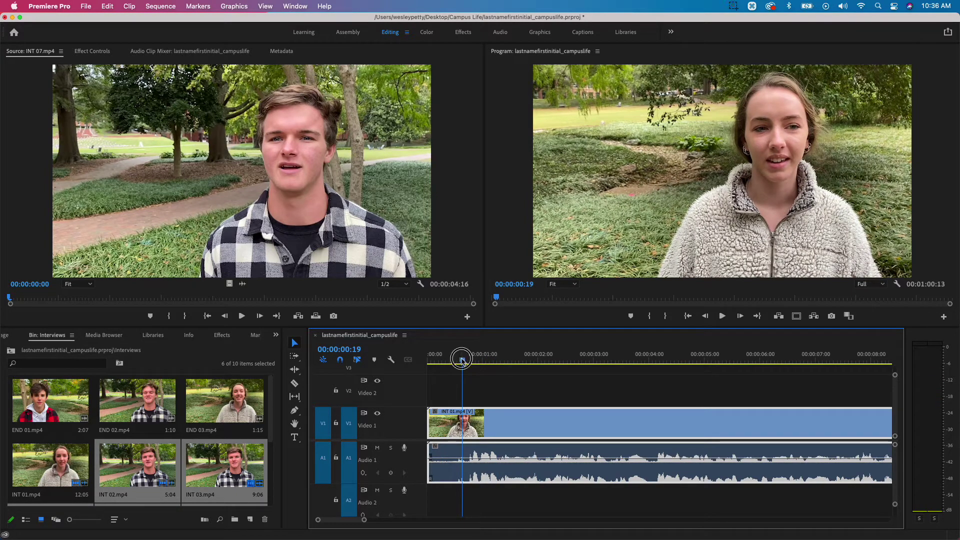
{"action": "left_click_drag", "start_coordinate": [462, 361], "coordinate": [465, 361]}
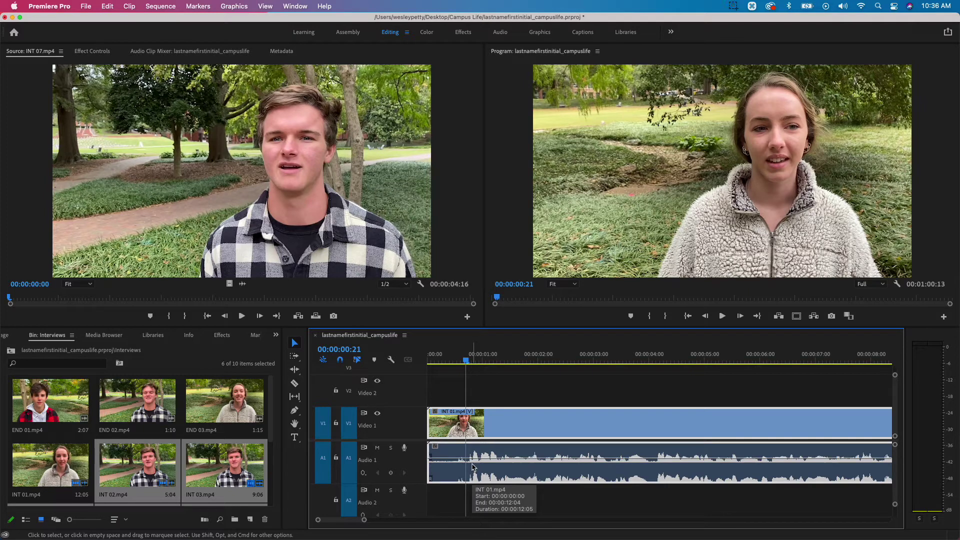
Step: Try splitting INT 01.mp4 at 00:00:00:21 and deleting the piece before the playhead, and undo the edit
{"action": "key", "text": "super+k"}
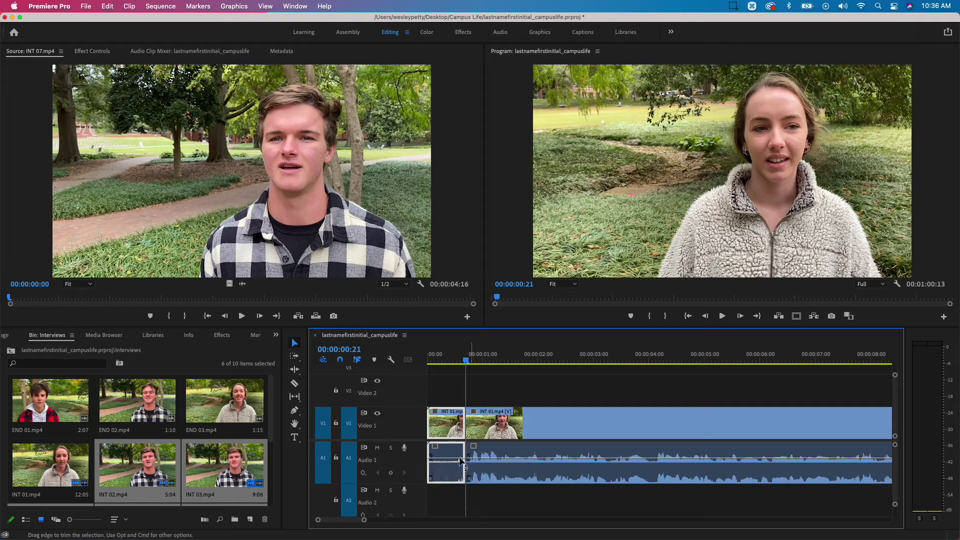
{"action": "key", "text": "BackSpace"}
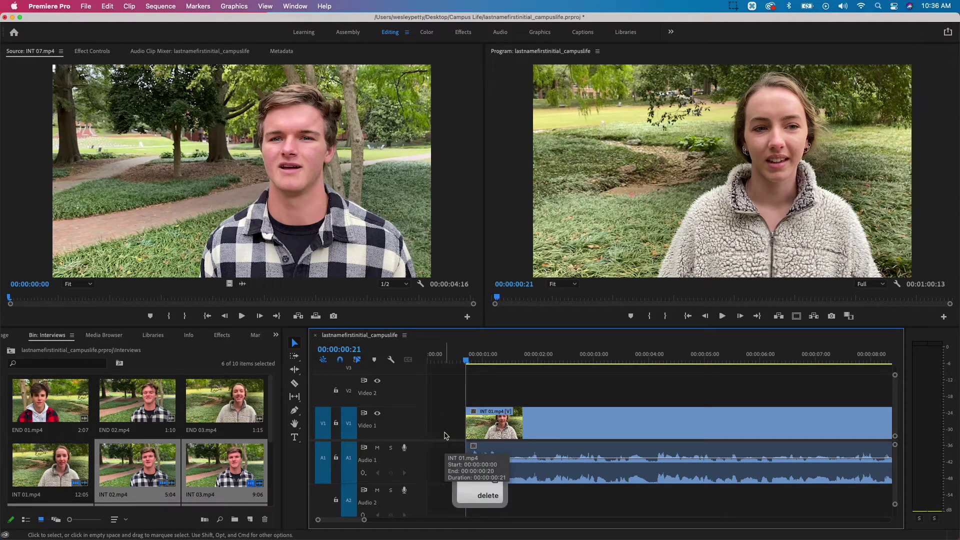
{"action": "key", "text": "super+z"}
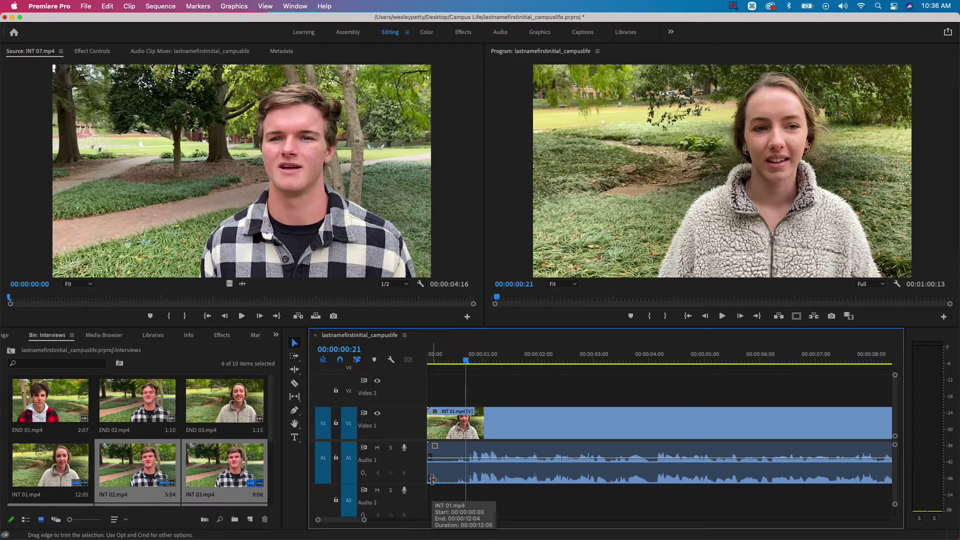
Step: Trim the start of INT 01.mp4 to 00:00:00:21 and play the opening of the trimmed clip
{"action": "left_click_drag", "start_coordinate": [433, 480], "coordinate": [465, 480]}
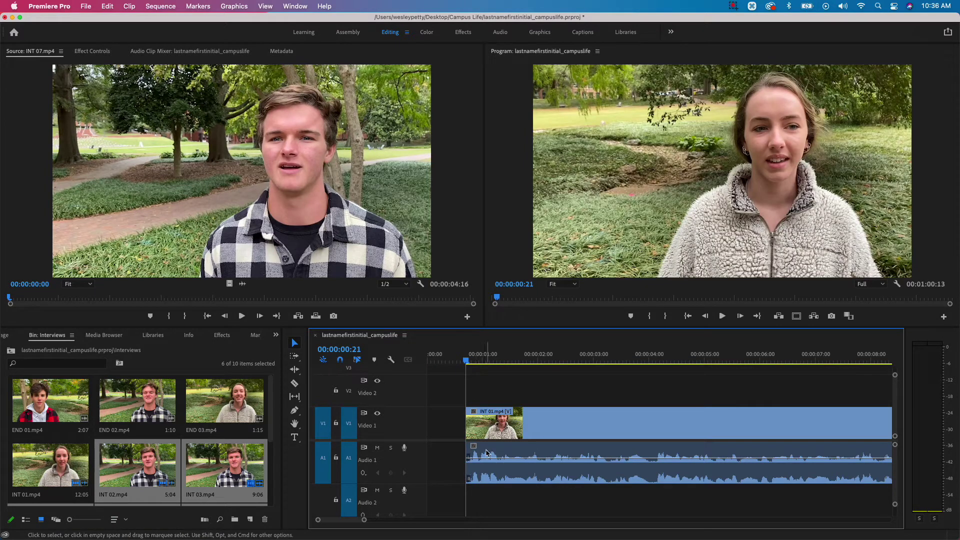
{"action": "key", "text": "space"}
{"action": "key", "text": "space"}
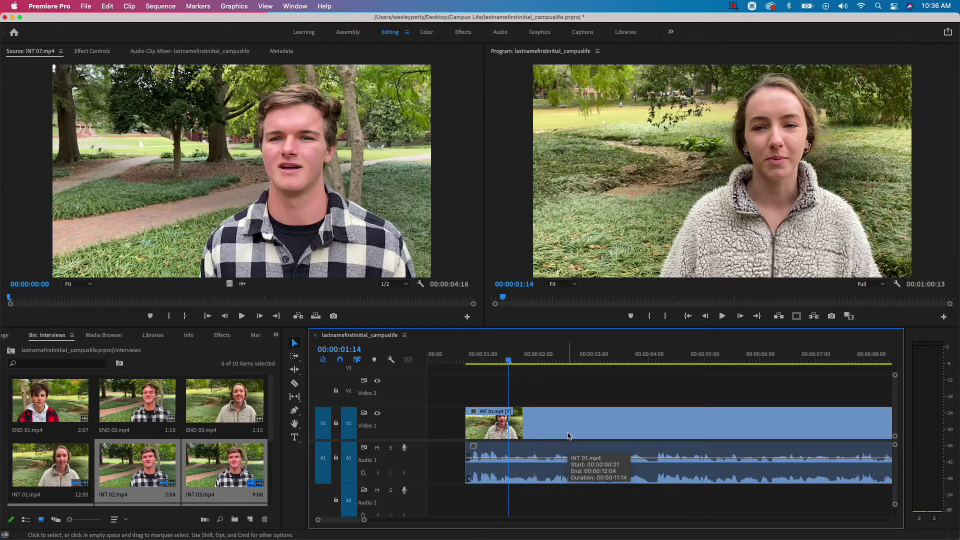
Step: Jump the playhead back and forth between the sequence's edit points, ending on the cut into INT 02.mp4
{"action": "key", "text": "Down"}
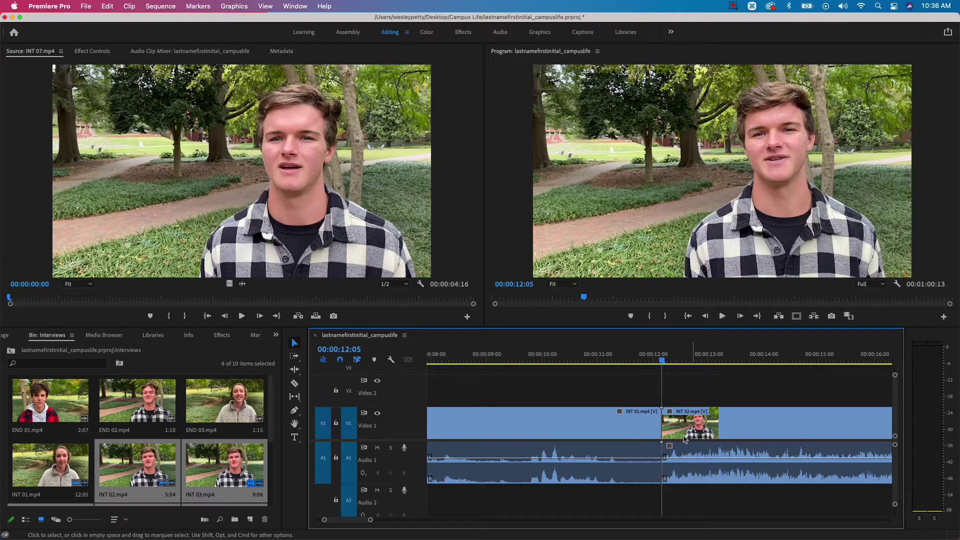
{"action": "key", "text": "Down"}
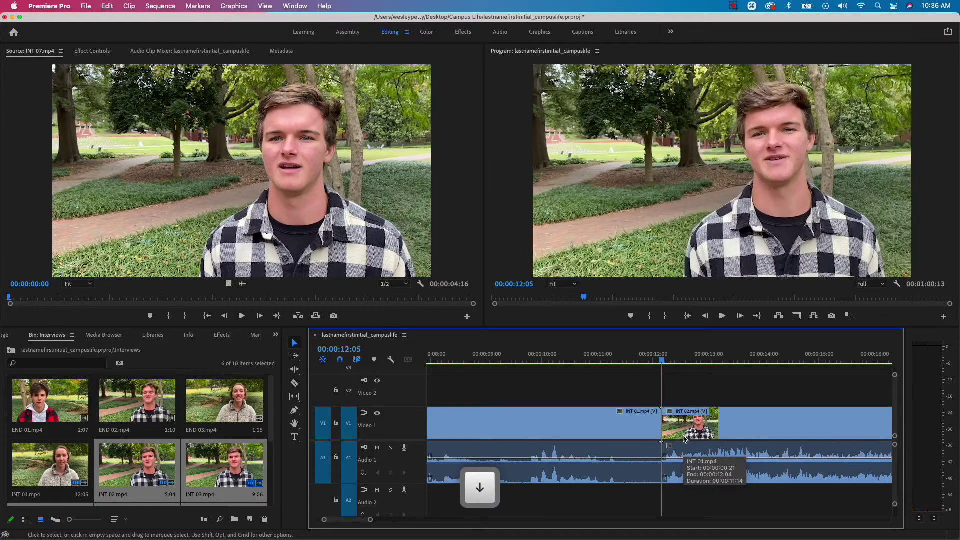
{"action": "key", "text": "Up"}
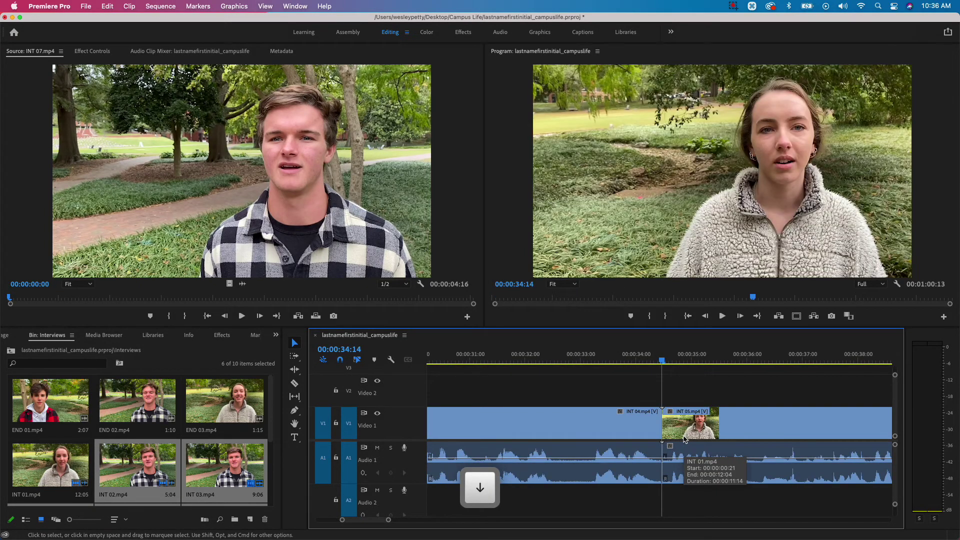
{"action": "key", "text": "Up"}
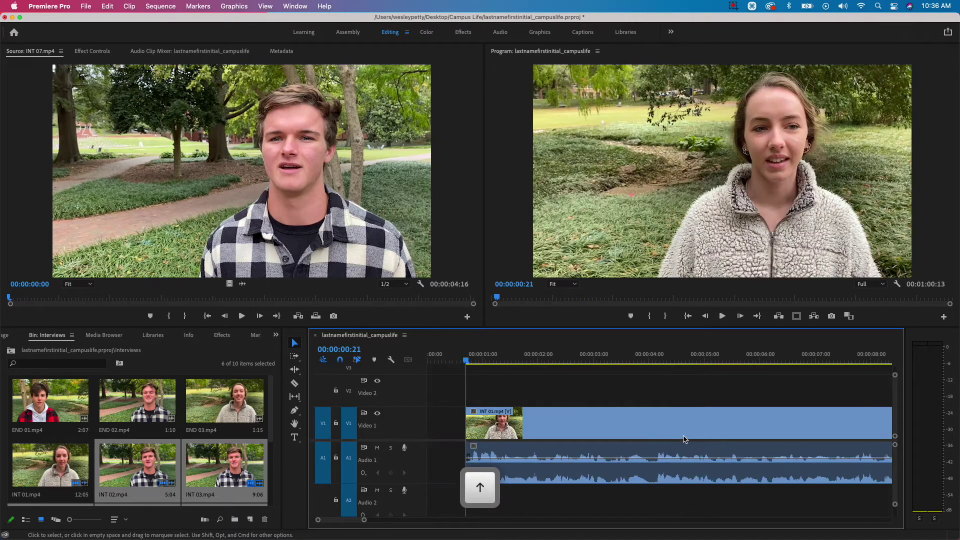
{"action": "key", "text": "Down"}
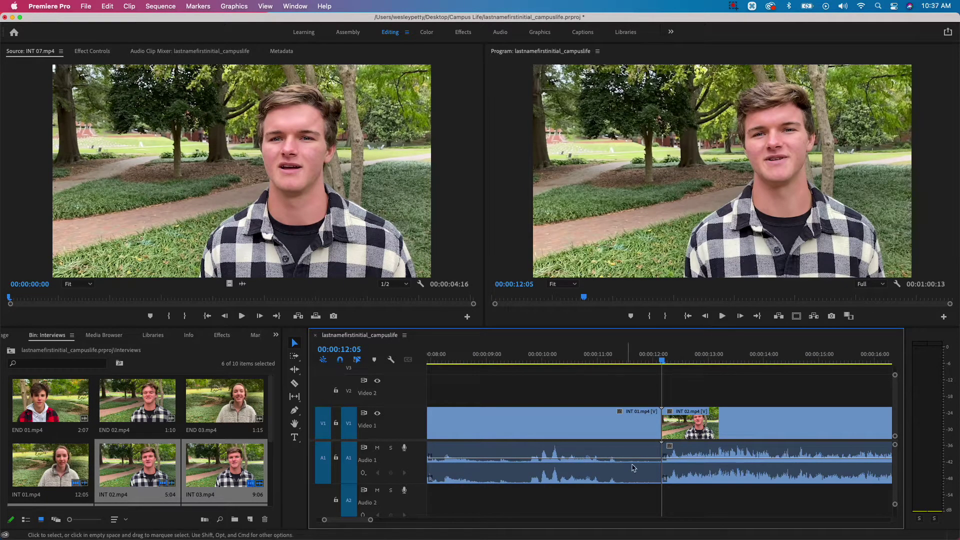
Step: Play the last seconds of INT 01.mp4 to locate the end of speech and trim the clip's end to 00:00:11:06
{"action": "left_click", "coordinate": [567, 361]}
{"action": "key", "text": "space"}
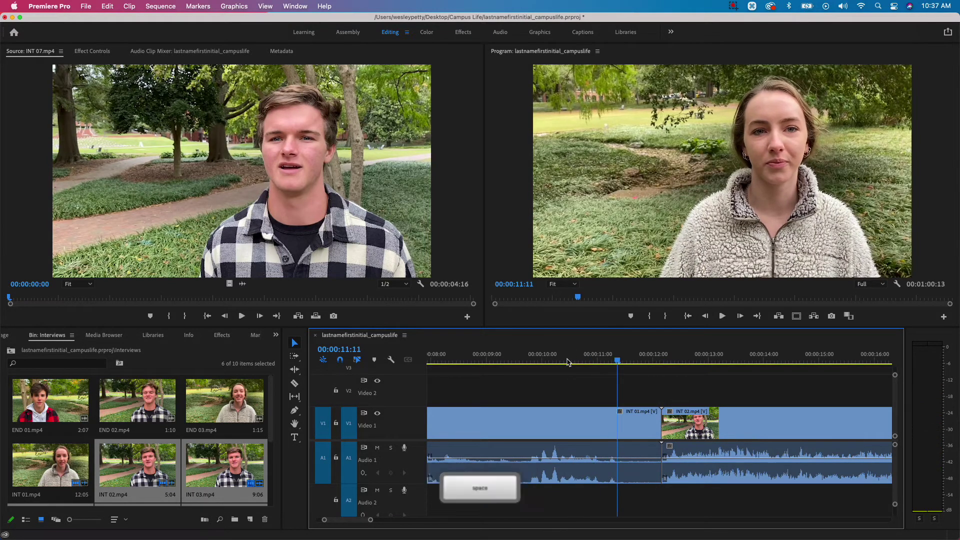
{"action": "left_click", "coordinate": [537, 358]}
{"action": "key", "text": "space"}
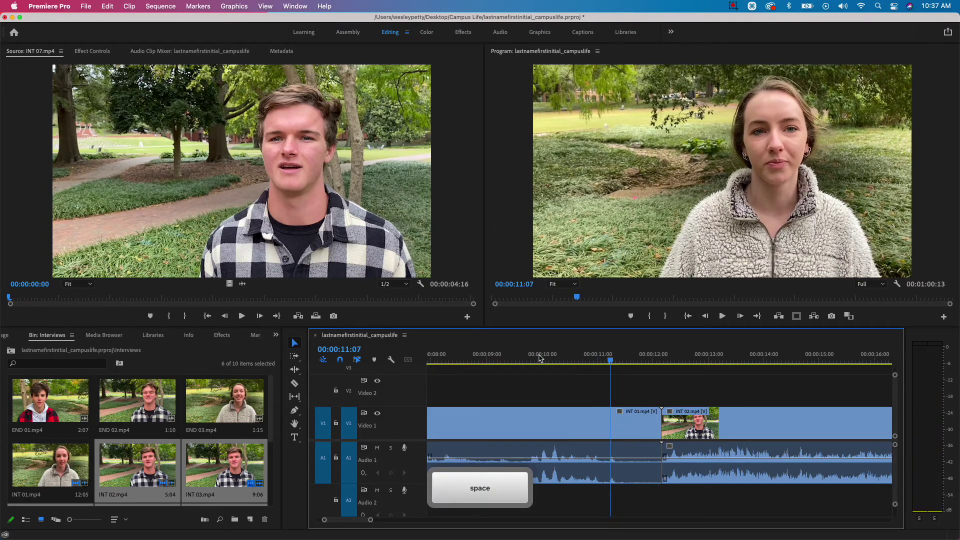
{"action": "key", "text": "space"}
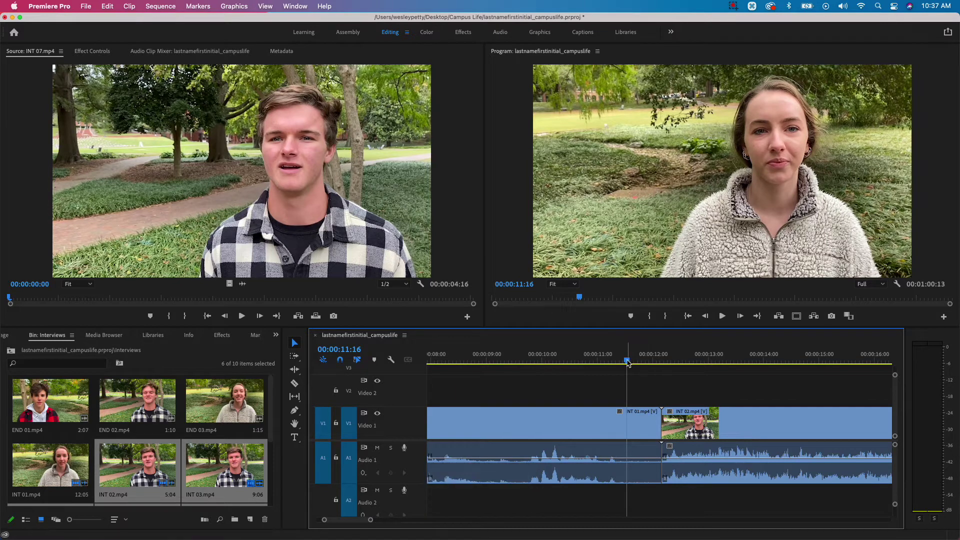
{"action": "left_click_drag", "start_coordinate": [631, 362], "coordinate": [609, 364]}
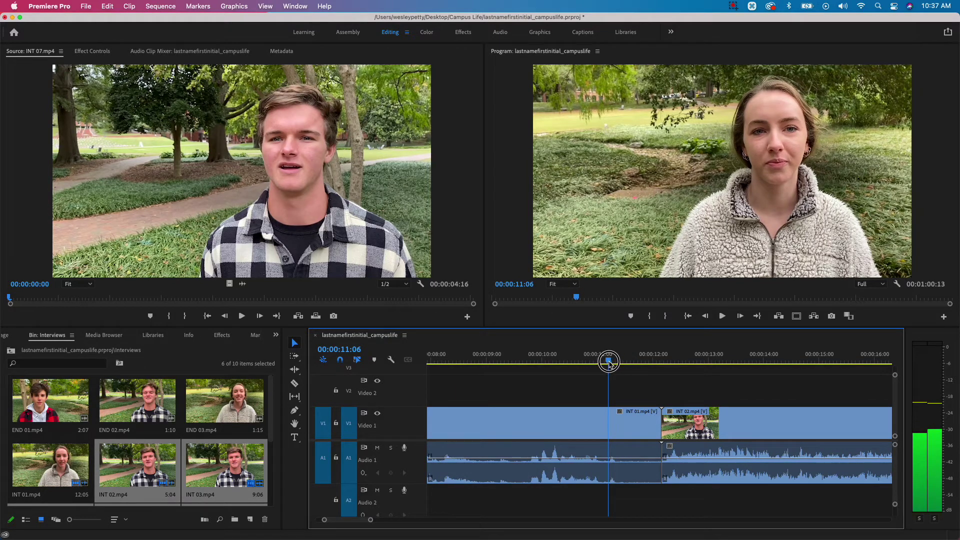
{"action": "left_click", "coordinate": [632, 430]}
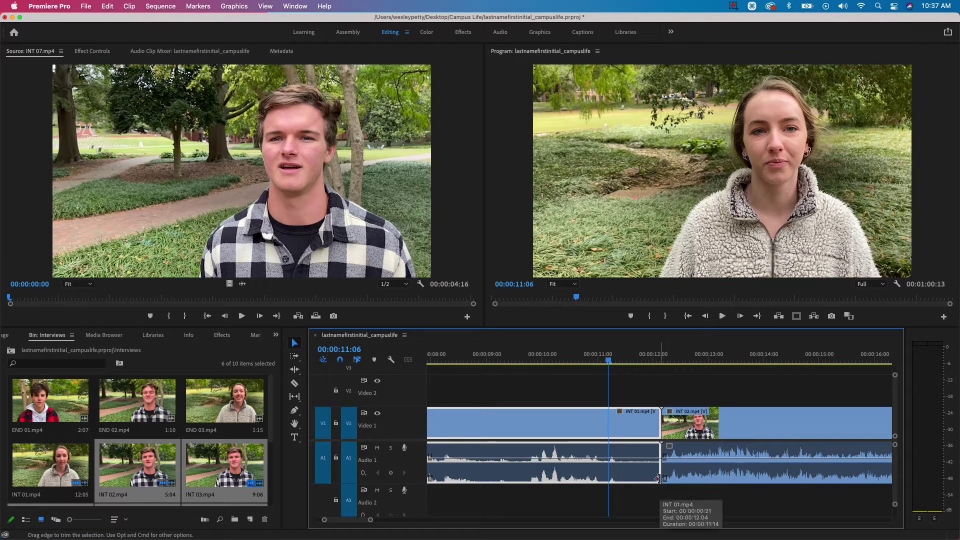
{"action": "left_click_drag", "start_coordinate": [658, 478], "coordinate": [606, 480]}
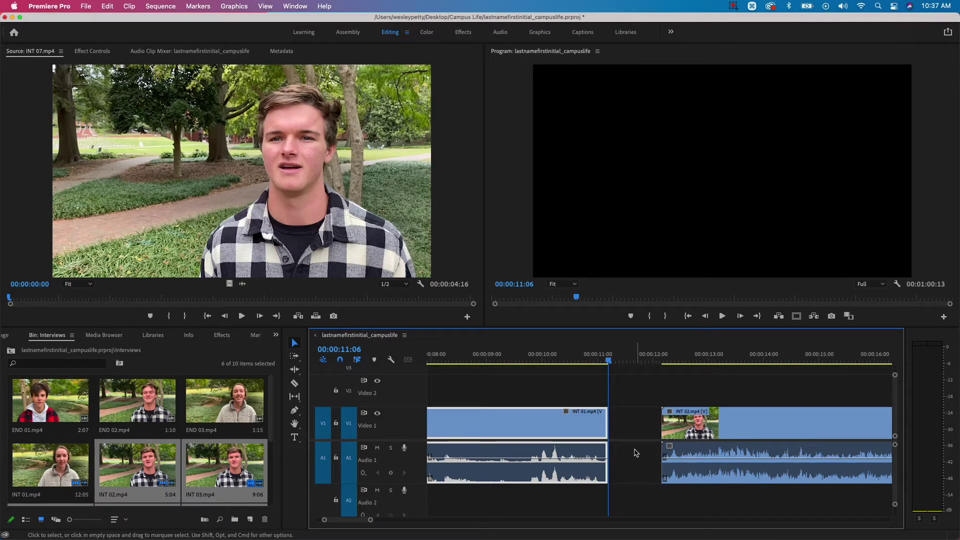
Step: Ripple delete the gap between INT 01.mp4 and INT 02.mp4
{"action": "left_click", "coordinate": [632, 427]}
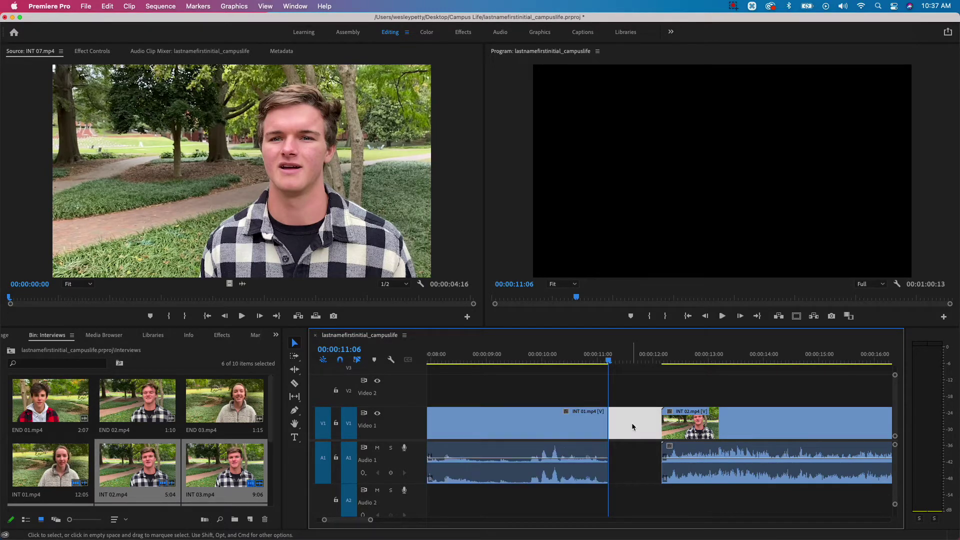
{"action": "right_click", "coordinate": [632, 426]}
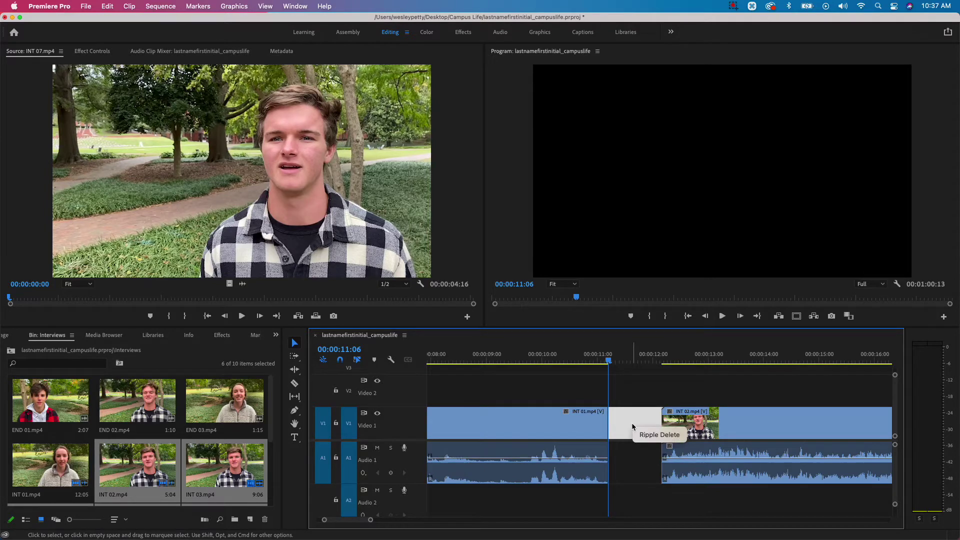
{"action": "left_click", "coordinate": [648, 436]}
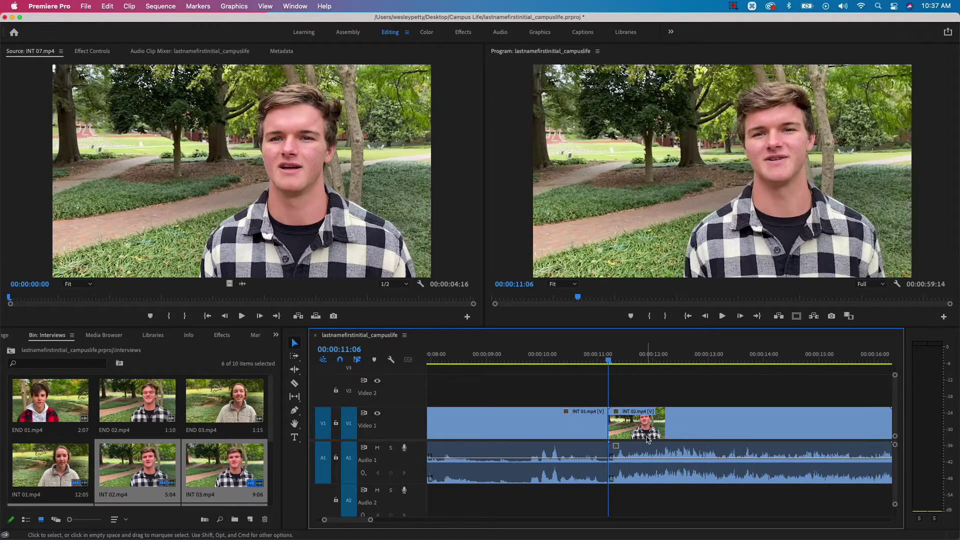
Step: Examine the waveform of INT 02.mp4 and play the clip's opening from 00:00:11:06
{"action": "key", "text": "backslash"}
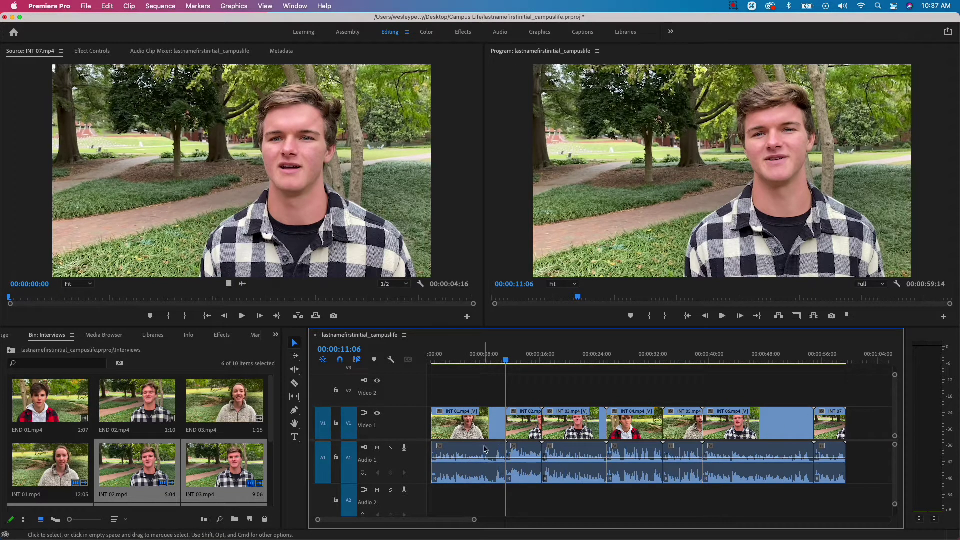
{"action": "key", "text": "equal"}
{"action": "key", "text": "equal"}
{"action": "key", "text": "equal"}
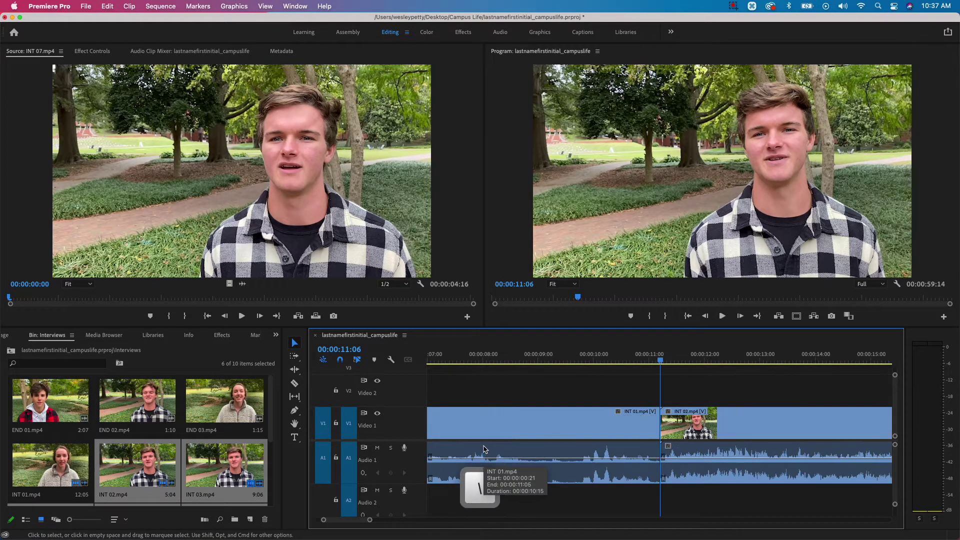
{"action": "scroll", "coordinate": [643, 407], "scroll_direction": "right", "scroll_amount": 5}
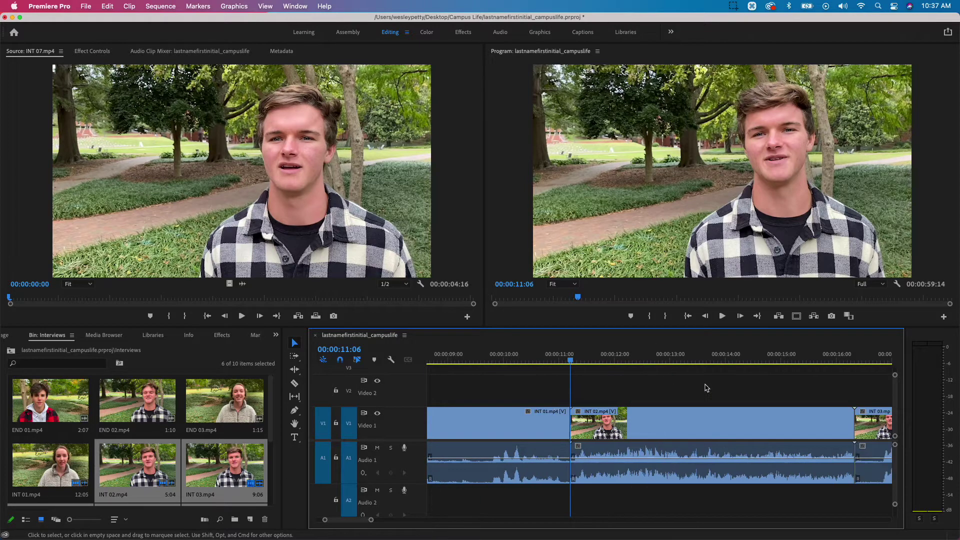
{"action": "key", "text": "backslash"}
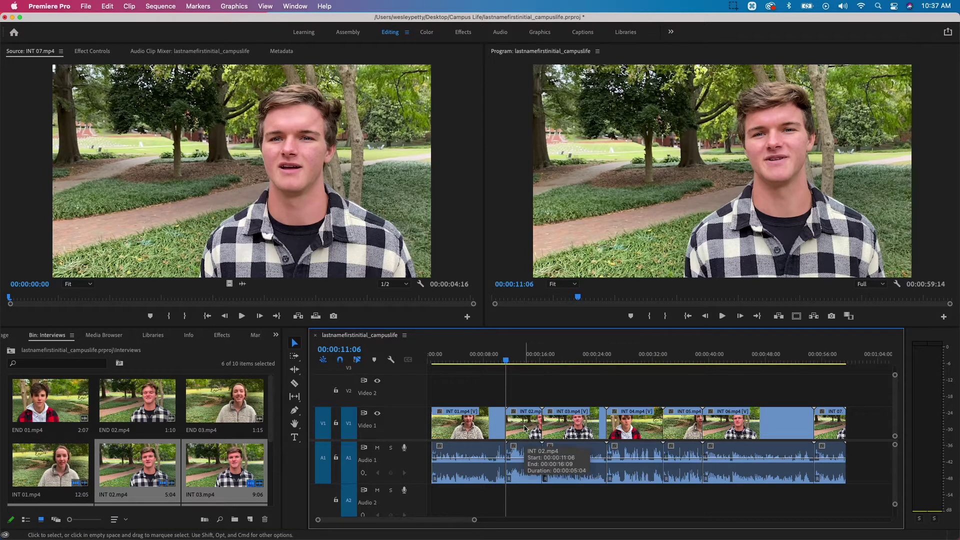
{"action": "key", "text": "space"}
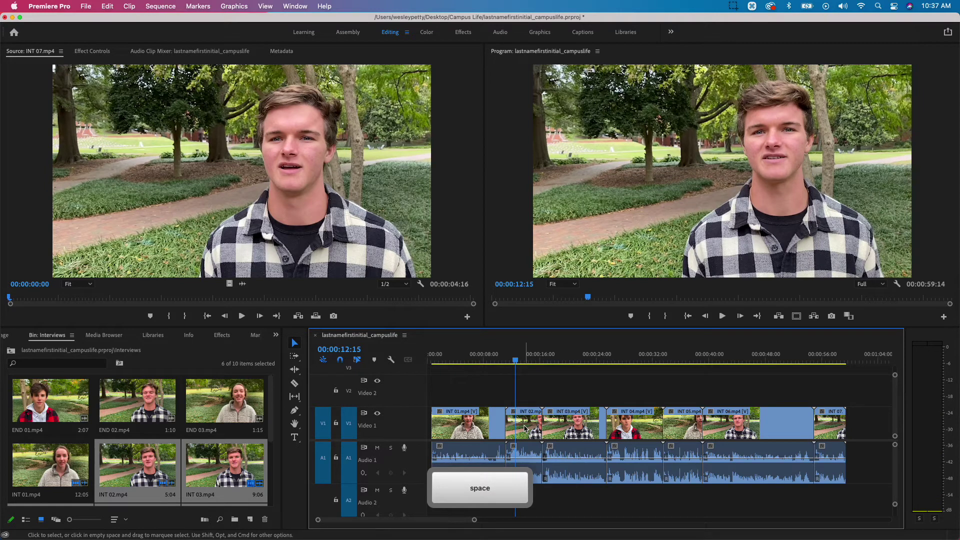
Step: Trim one frame off the start of INT 02.mp4, up to 00:00:11:07, and play the clip from there
{"action": "key", "text": "="}
{"action": "key", "text": "="}
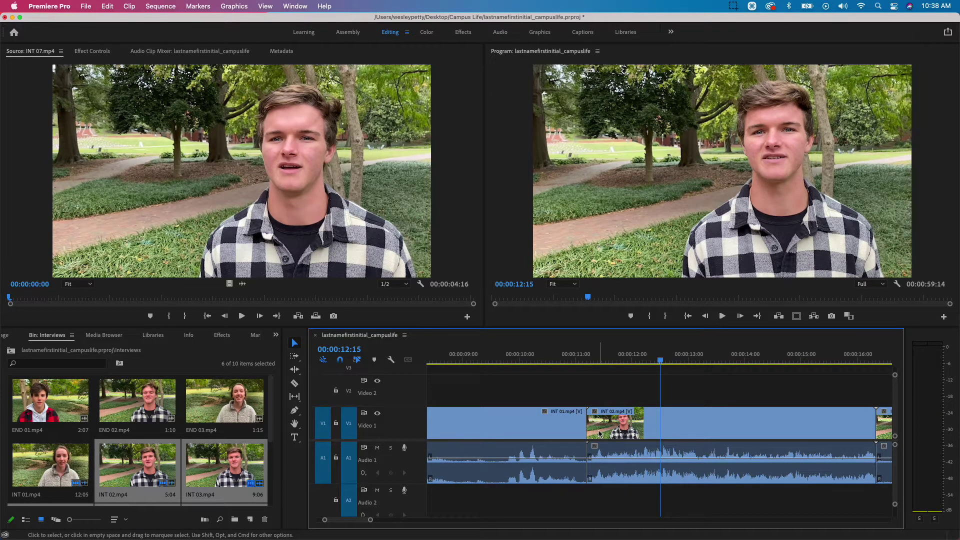
{"action": "key", "text": "="}
{"action": "key", "text": "="}
{"action": "key", "text": "Up"}
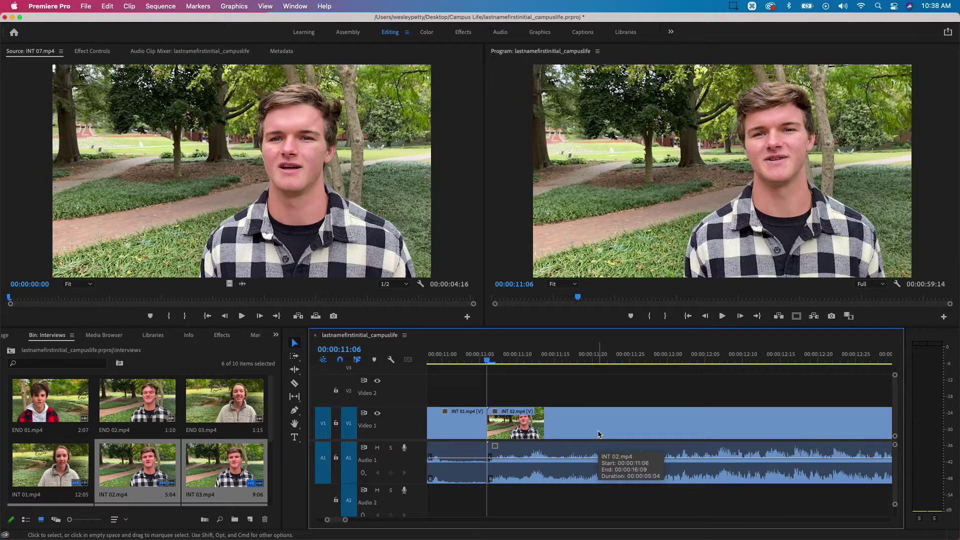
{"action": "key", "text": "Right"}
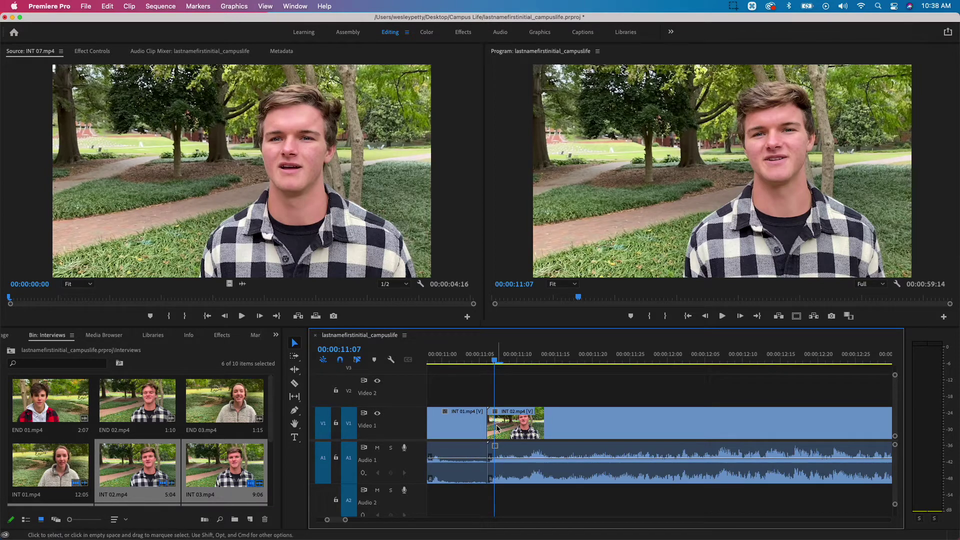
{"action": "left_click", "coordinate": [545, 432]}
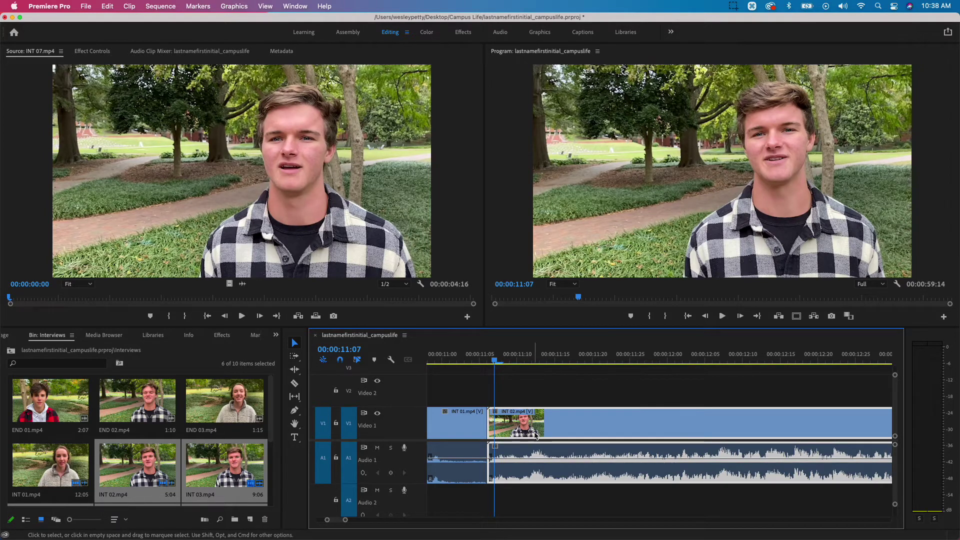
{"action": "left_click", "coordinate": [490, 480]}
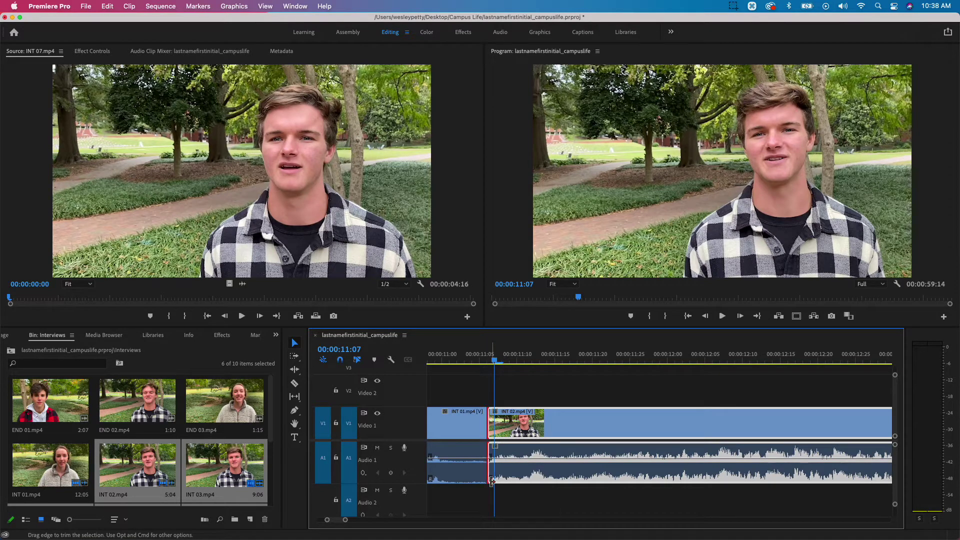
{"action": "left_click_drag", "start_coordinate": [492, 481], "coordinate": [498, 481]}
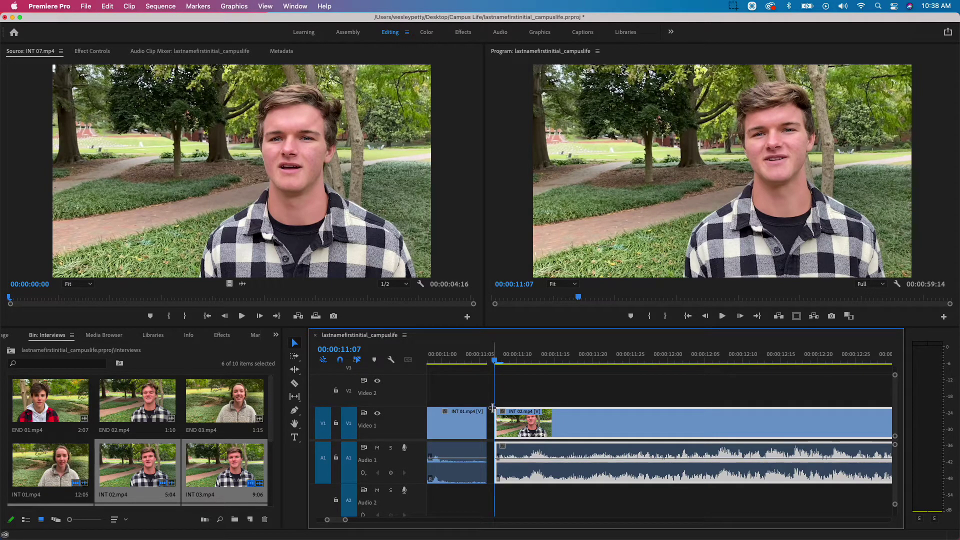
{"action": "key", "text": "space"}
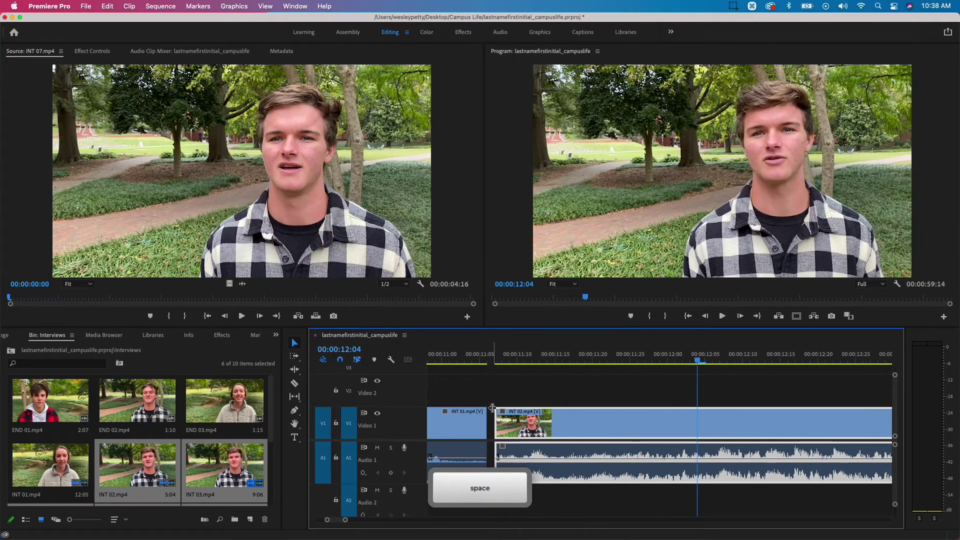
{"action": "key", "text": "space"}
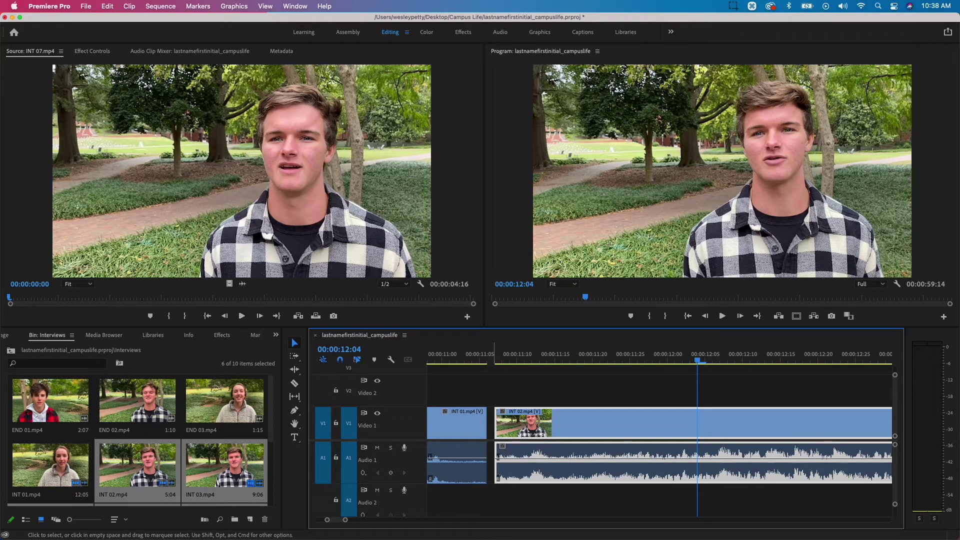
Step: Ripple delete the one-frame gap before INT 02.mp4
{"action": "left_click", "coordinate": [492, 425]}
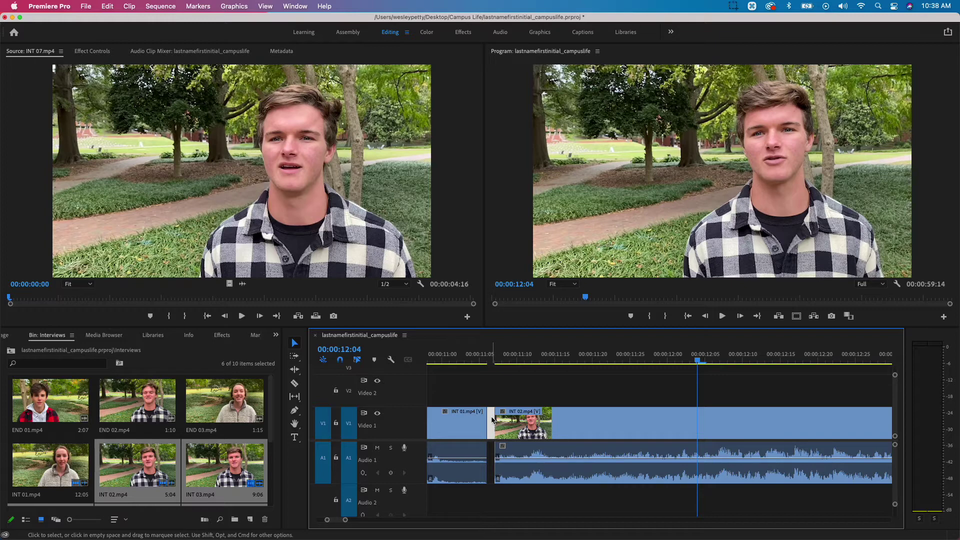
{"action": "right_click", "coordinate": [491, 418]}
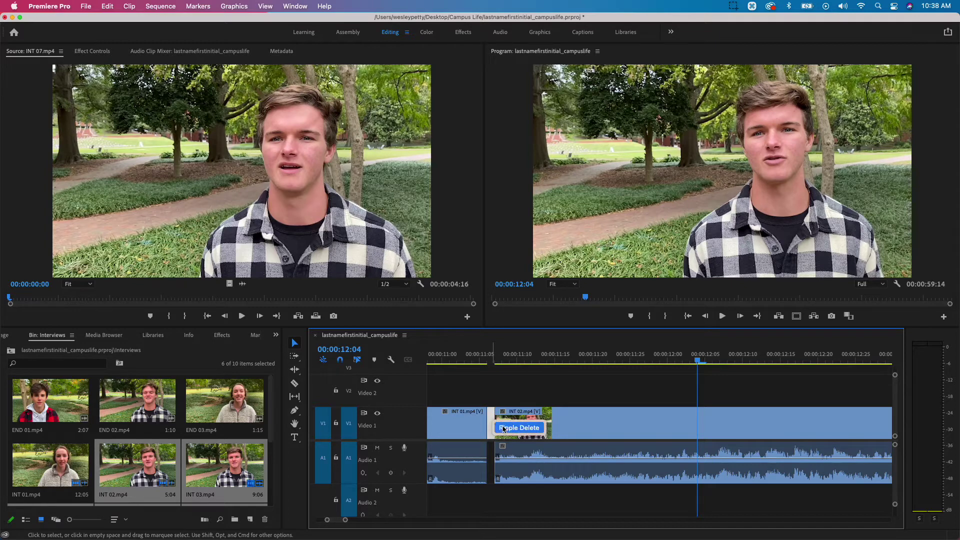
{"action": "left_click", "coordinate": [502, 427]}
Step: Play the ending of INT 02.mp4 from 00:00:15:14 towards the cut to INT 03.mp4
{"action": "scroll", "coordinate": [647, 384], "scroll_direction": "right", "scroll_amount": 15}
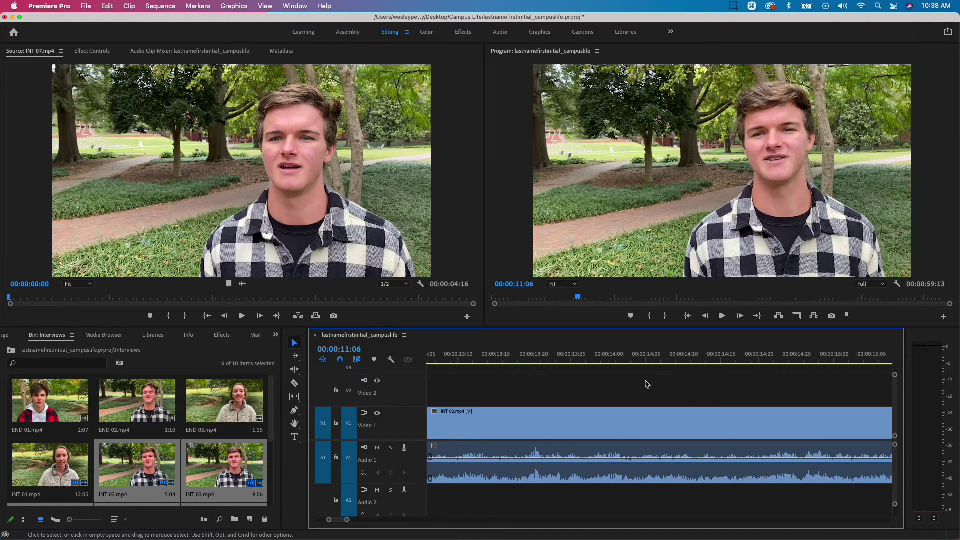
{"action": "key", "text": "Down"}
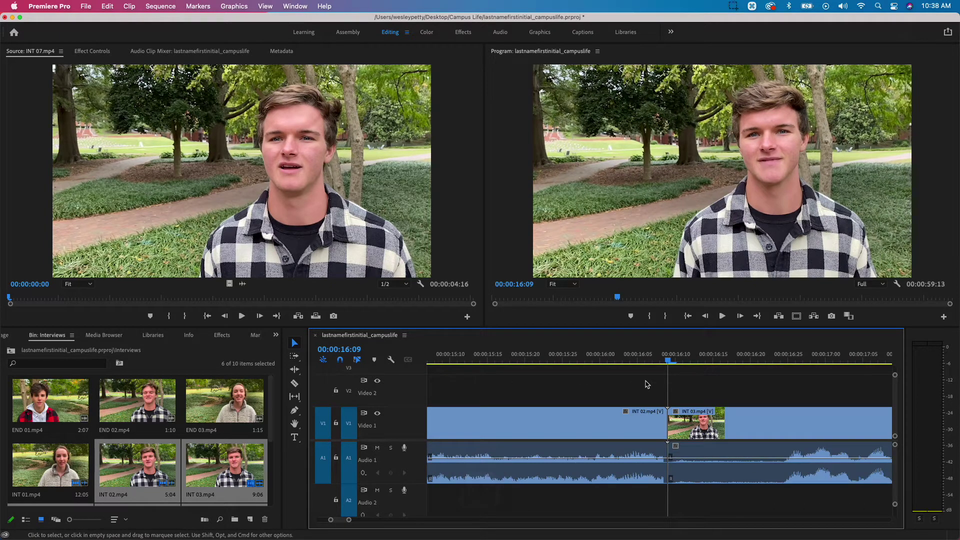
{"action": "left_click", "coordinate": [480, 361]}
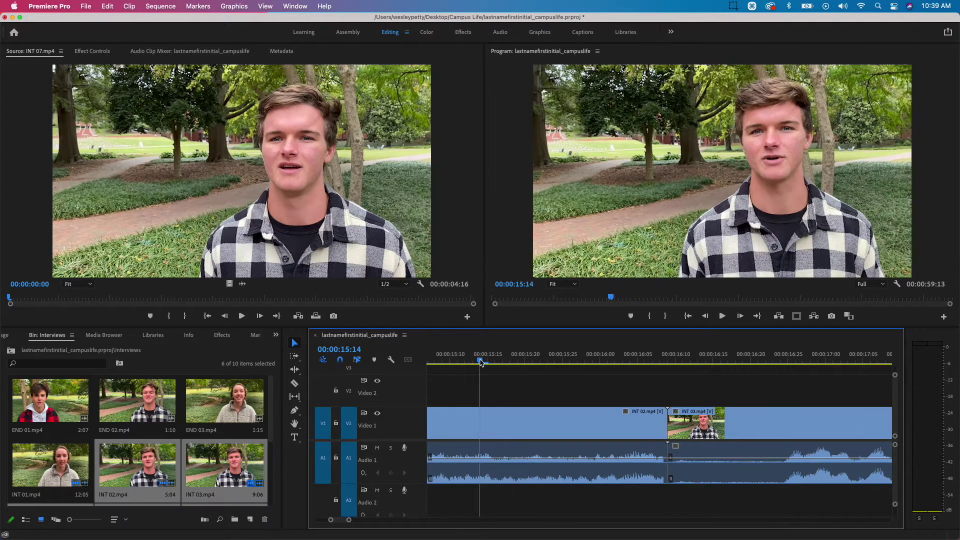
{"action": "key", "text": "space"}
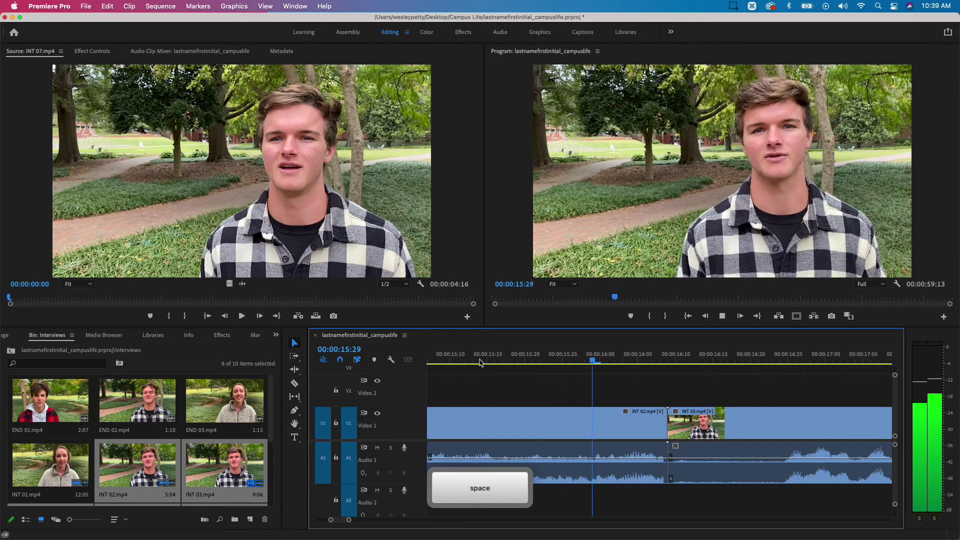
{"action": "key", "text": "space"}
Step: Trim one frame off the end of INT 02.mp4, back to 00:00:16:08
{"action": "left_click_drag", "start_coordinate": [624, 360], "coordinate": [665, 369]}
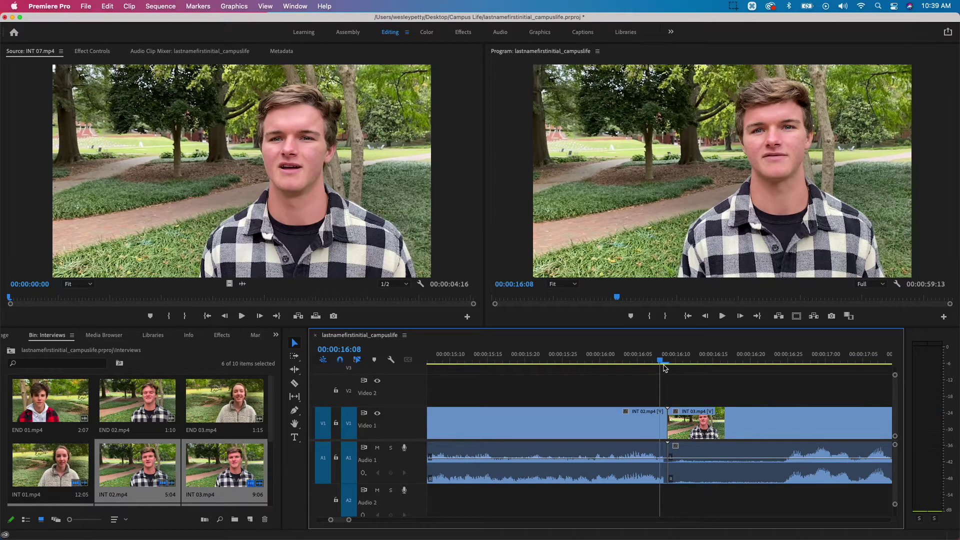
{"action": "key", "text": "Right"}
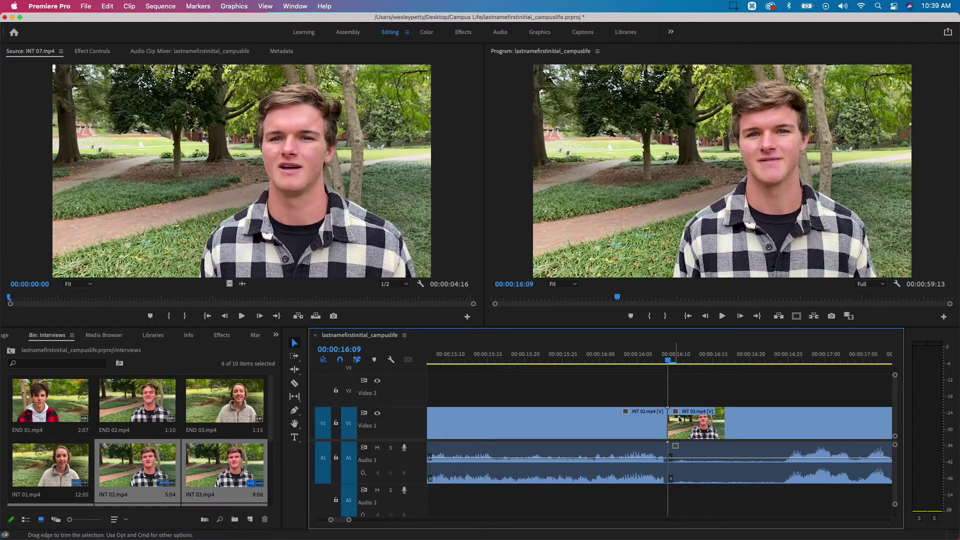
{"action": "key", "text": "Left"}
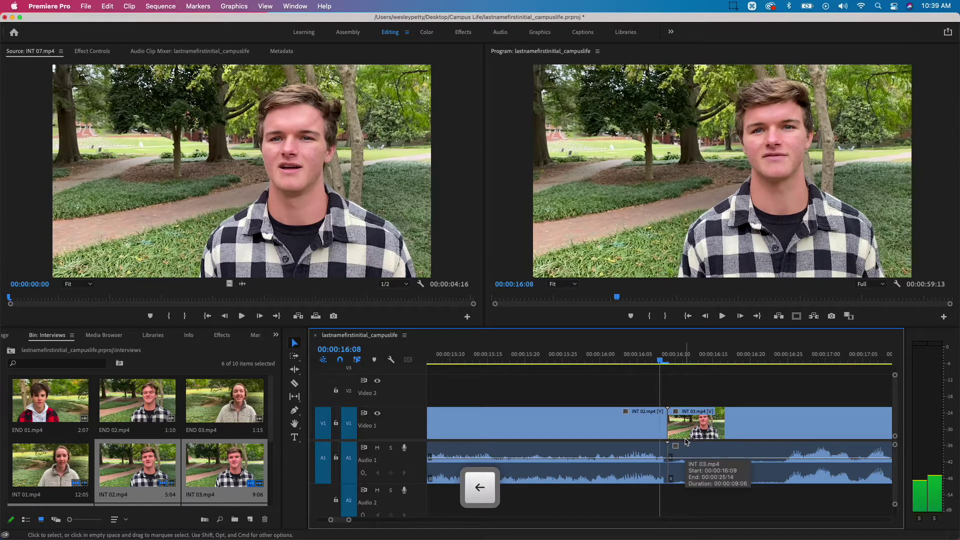
{"action": "left_click", "coordinate": [665, 431]}
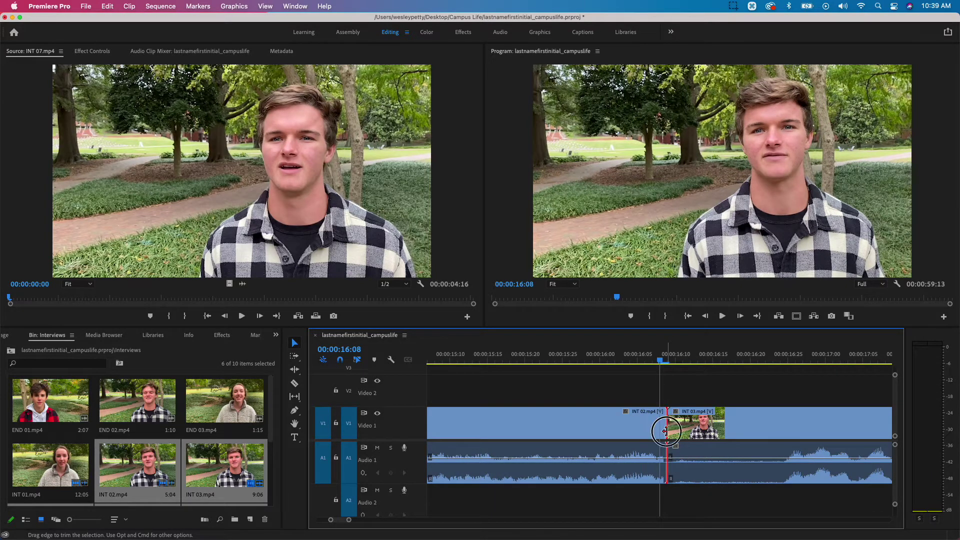
{"action": "left_click", "coordinate": [638, 433]}
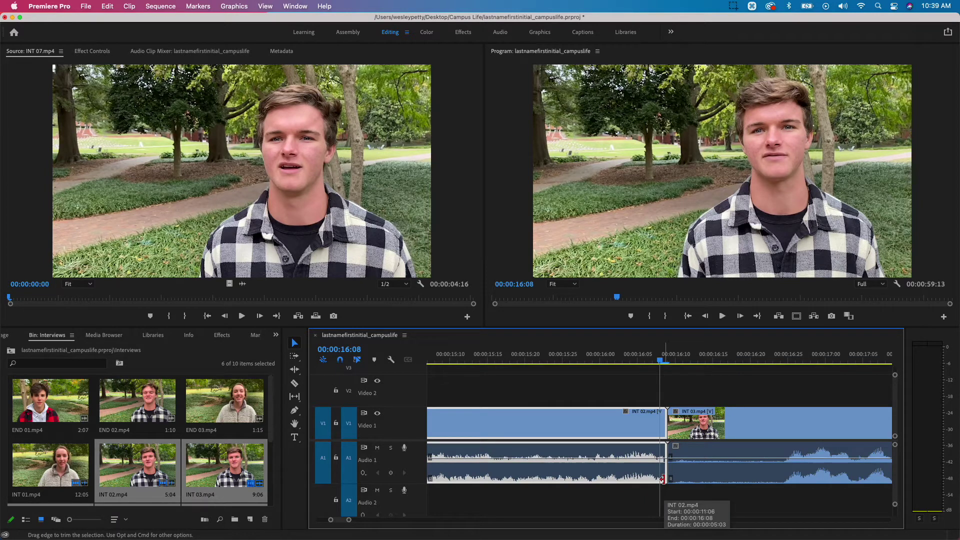
{"action": "left_click_drag", "start_coordinate": [662, 479], "coordinate": [657, 479]}
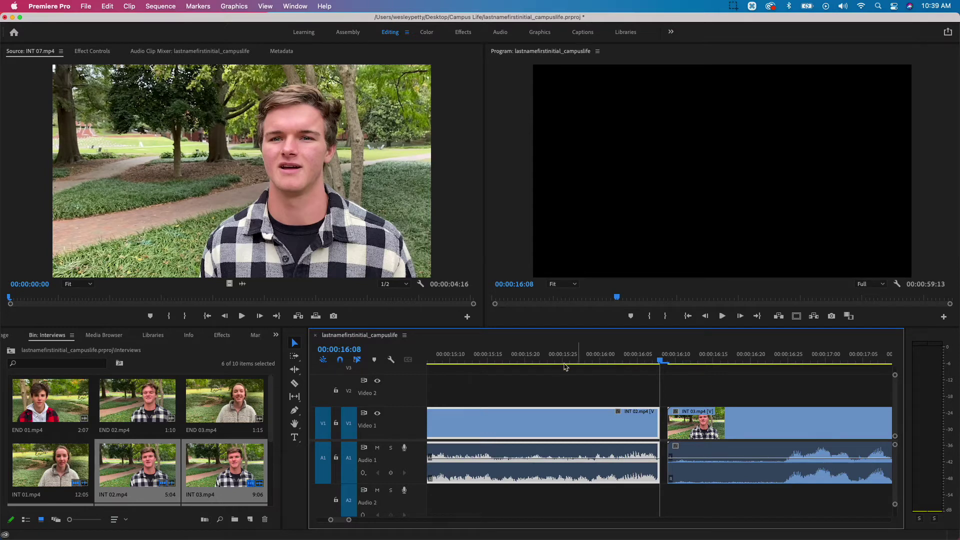
Step: Play across the end of INT 02.mp4 and ripple delete the one-frame gap before INT 03.mp4
{"action": "left_click", "coordinate": [513, 357]}
{"action": "key", "text": "space"}
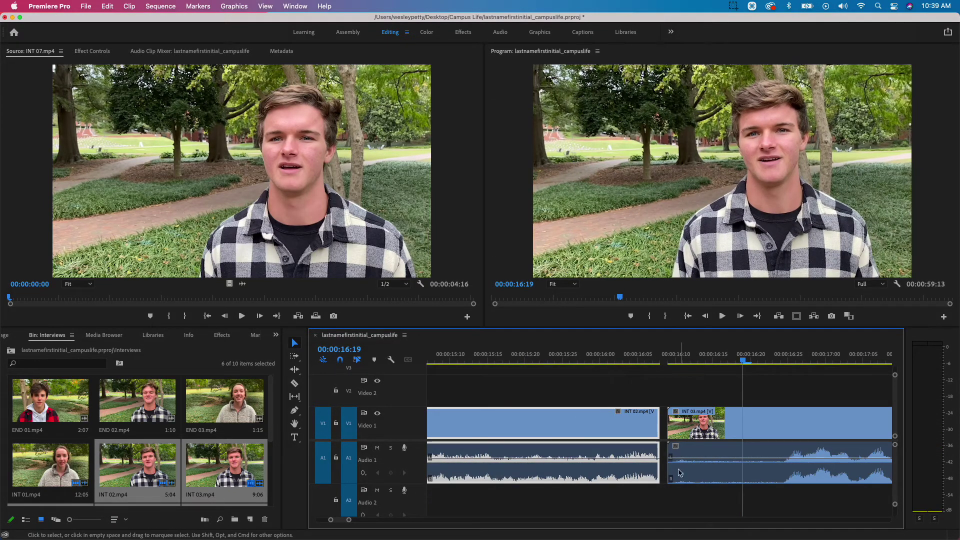
{"action": "left_click", "coordinate": [665, 438]}
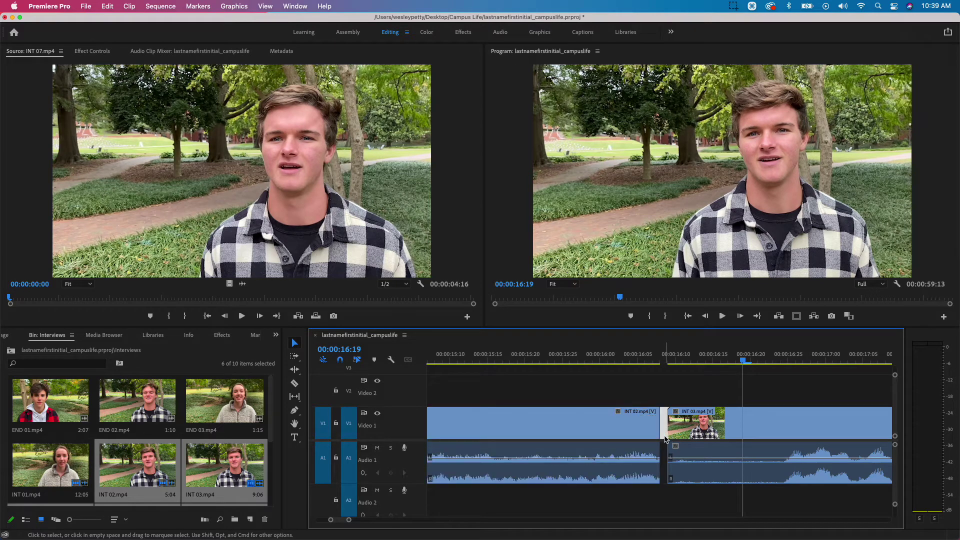
{"action": "right_click", "coordinate": [665, 438]}
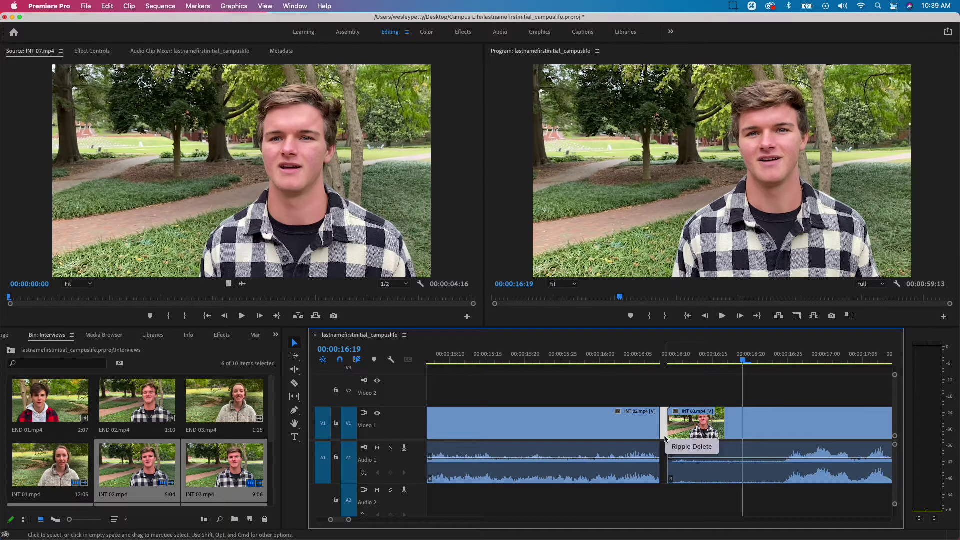
{"action": "left_click", "coordinate": [691, 446]}
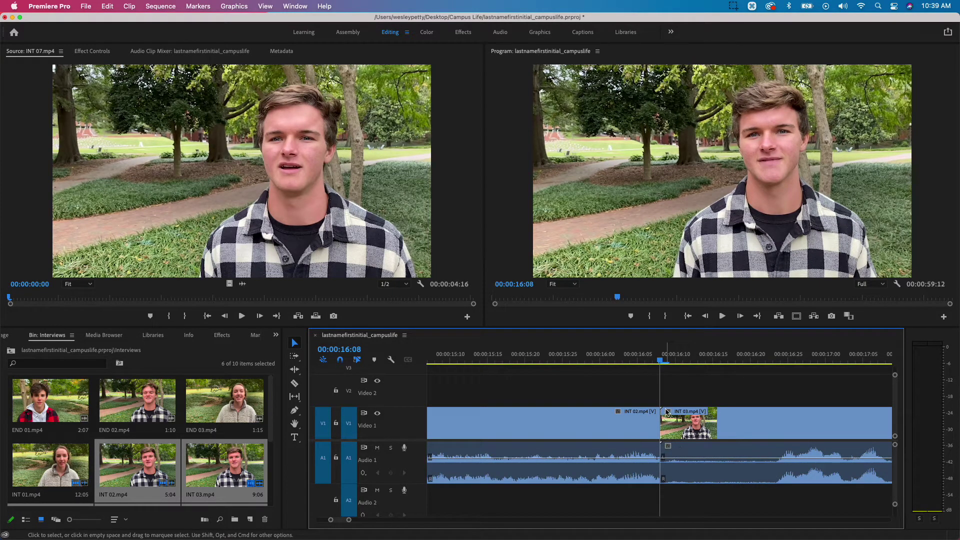
Step: Play the opening of INT 03.mp4 and trim the clip's silent start up to 00:00:16:22
{"action": "key", "text": "space"}
{"action": "key", "text": "space"}
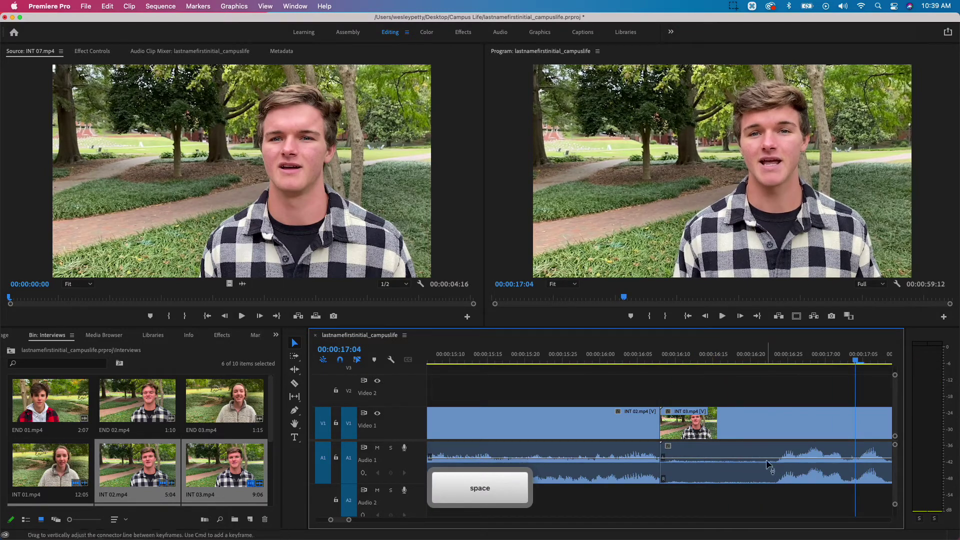
{"action": "left_click_drag", "start_coordinate": [740, 359], "coordinate": [766, 359]}
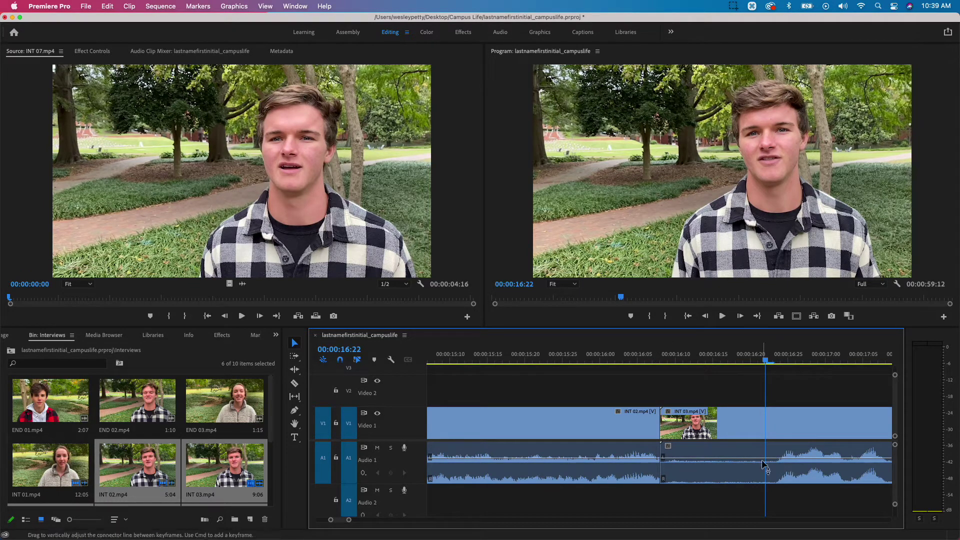
{"action": "left_click", "coordinate": [753, 427]}
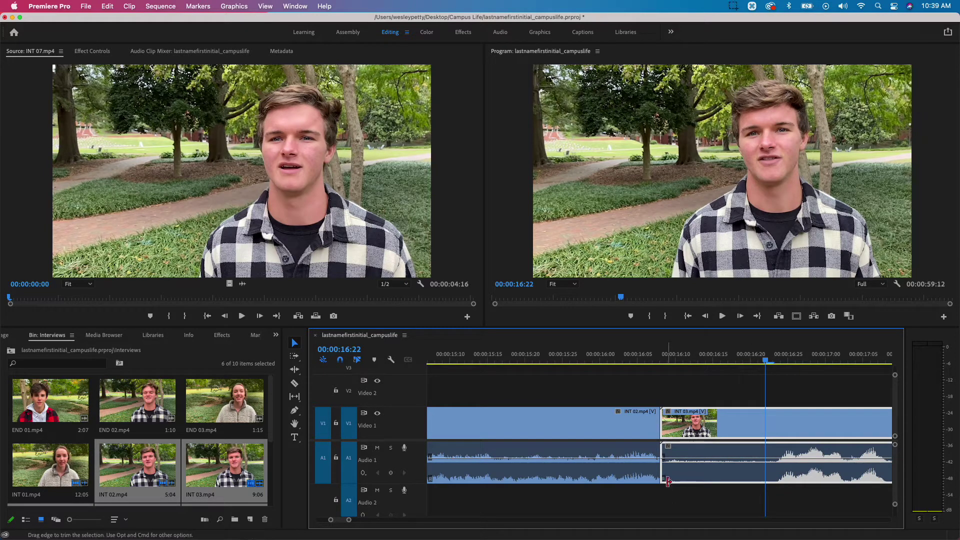
{"action": "left_click_drag", "start_coordinate": [667, 480], "coordinate": [765, 479]}
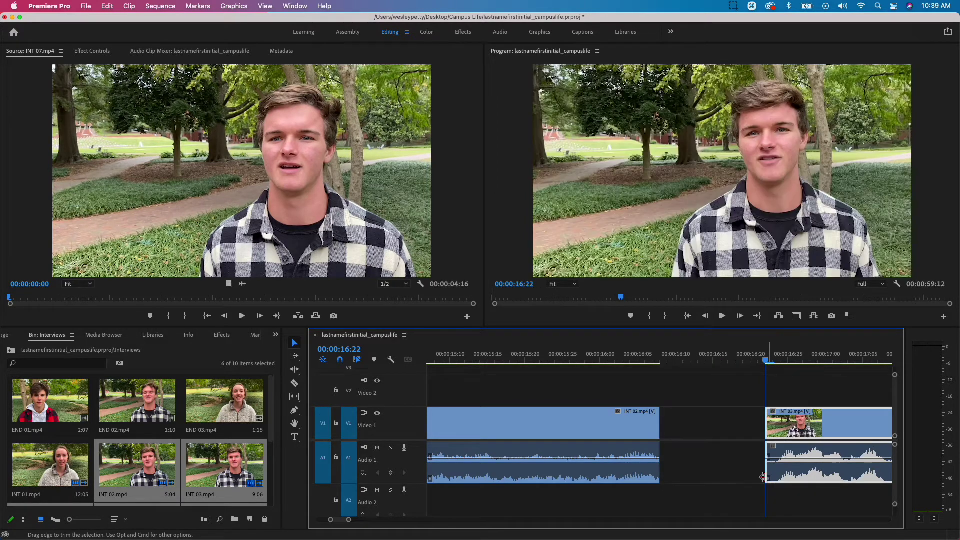
Step: Ripple delete the gap between INT 02.mp4 and INT 03.mp4
{"action": "left_click", "coordinate": [702, 429]}
{"action": "right_click", "coordinate": [700, 428]}
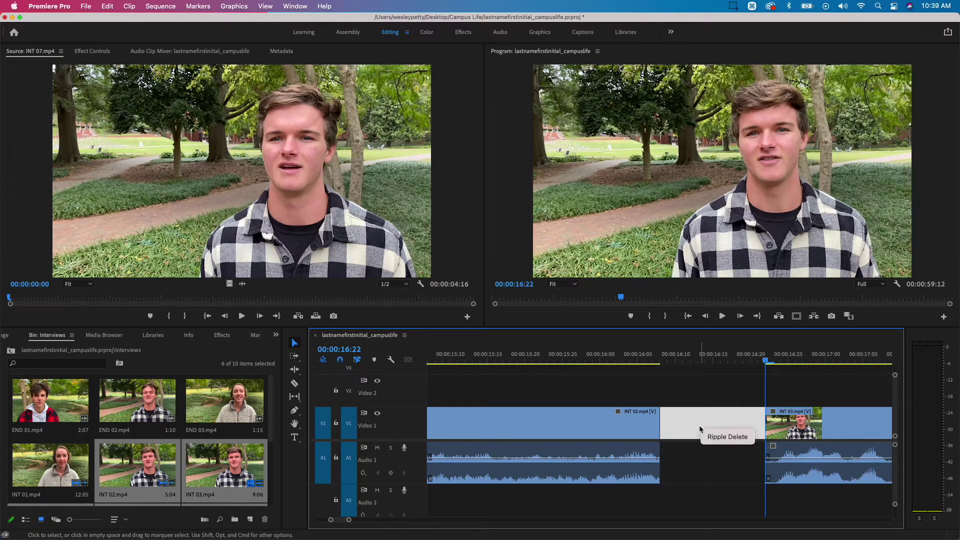
{"action": "left_click", "coordinate": [711, 438]}
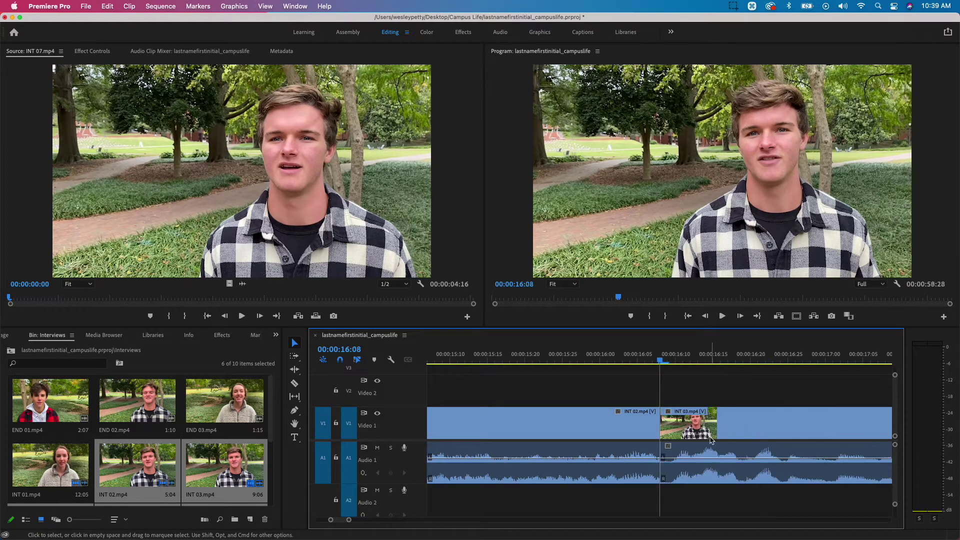
Step: Play the cut between INT 02.mp4 and INT 03.mp4 from 00:00:15:10 and undo the last ripple delete
{"action": "left_click", "coordinate": [450, 361]}
{"action": "key", "text": "space"}
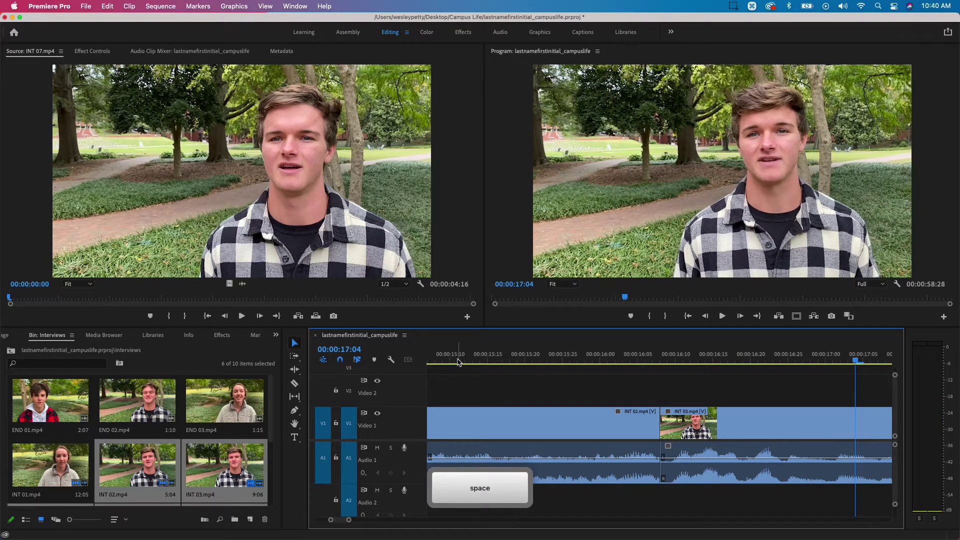
{"action": "key", "text": "space"}
{"action": "key", "text": "space"}
{"action": "key", "text": "space"}
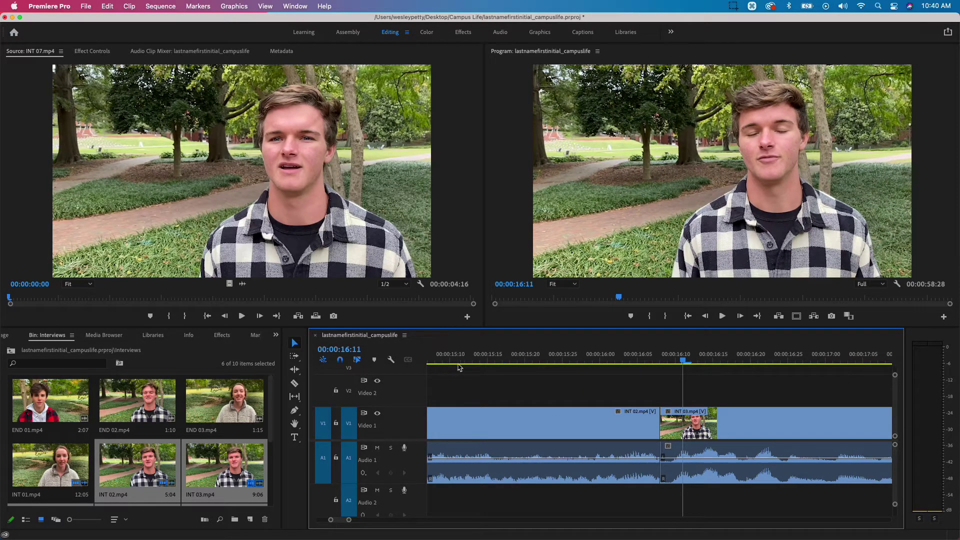
{"action": "key", "text": "cmd+z"}
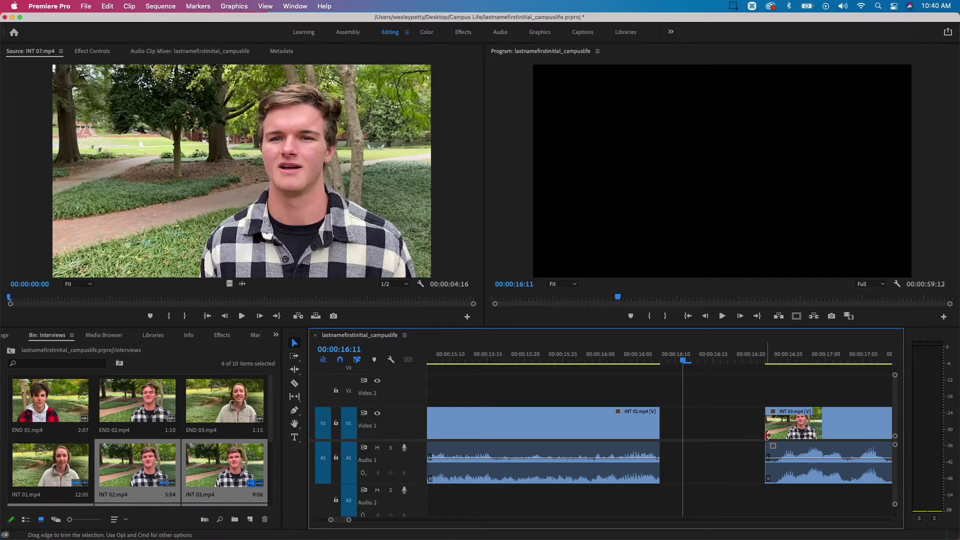
Step: Extend the start of INT 03.mp4 back four frames to 00:00:16:18 and ripple delete the gap before it
{"action": "left_click_drag", "start_coordinate": [768, 470], "coordinate": [734, 474]}
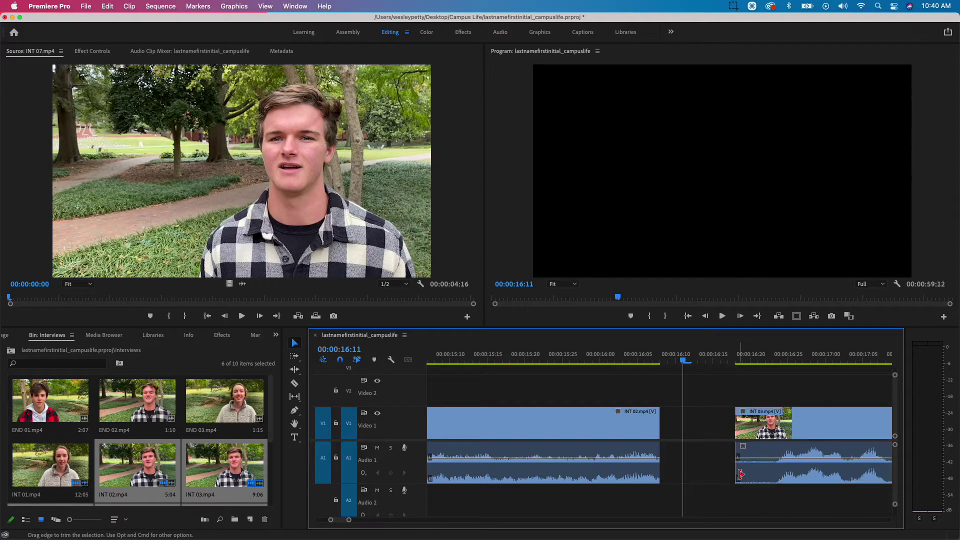
{"action": "left_click", "coordinate": [704, 426]}
{"action": "right_click", "coordinate": [704, 426]}
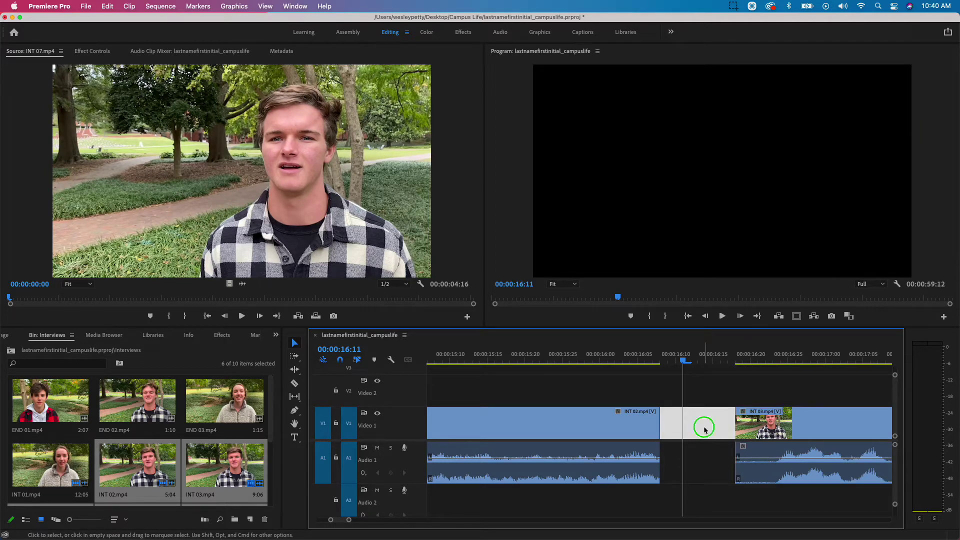
{"action": "left_click", "coordinate": [722, 439]}
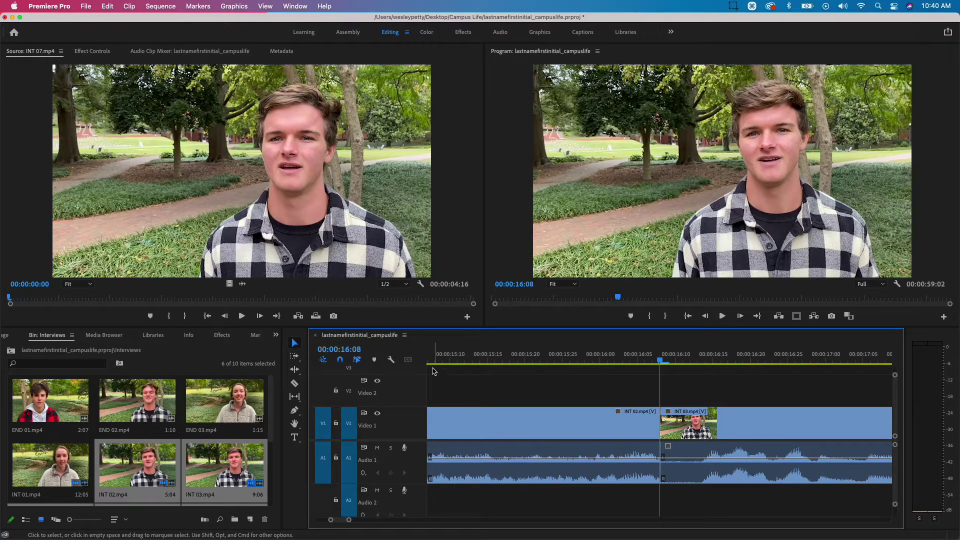
{"action": "key", "text": "space"}
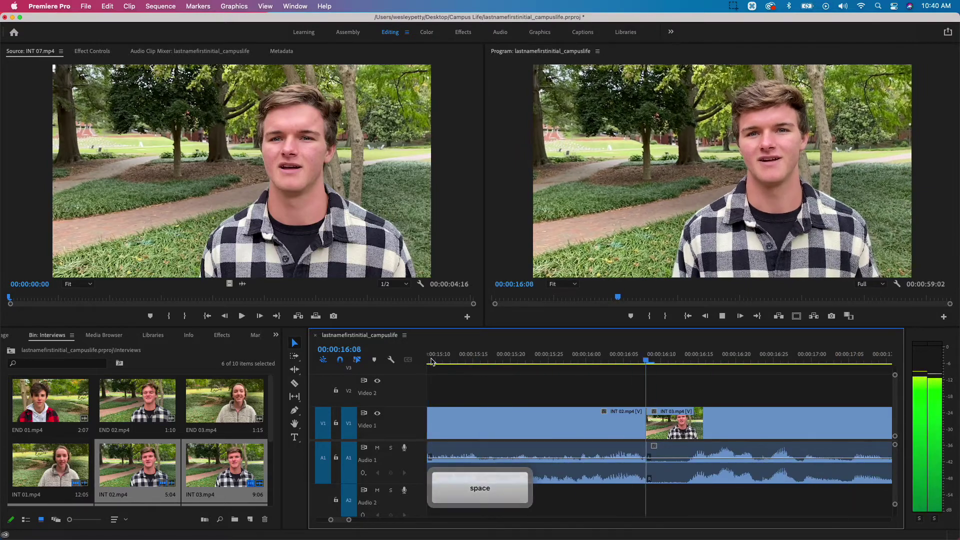
{"action": "key", "text": "space"}
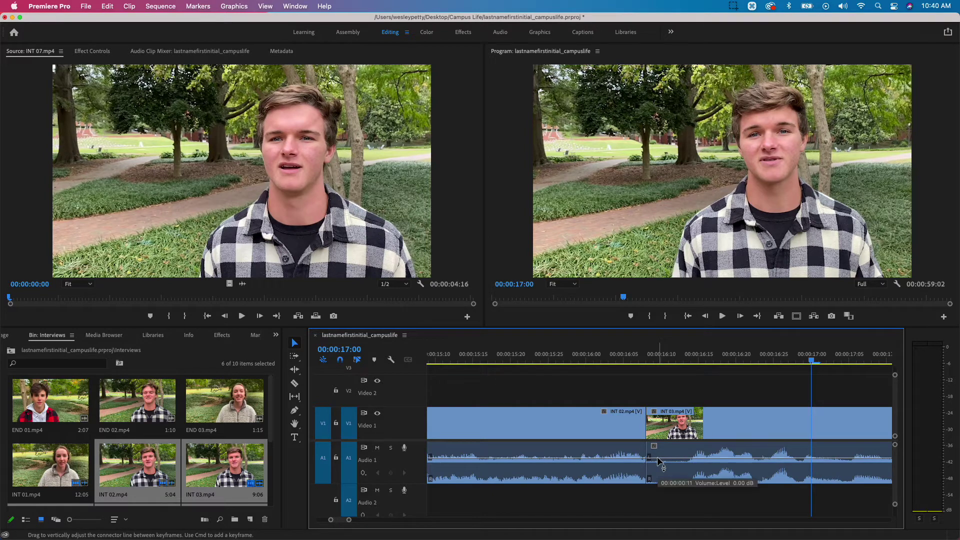
Step: Play the ending of INT 03.mp4 from 00:00:24:05 and trim the clip's end back to 00:00:24:29
{"action": "key", "text": "Down"}
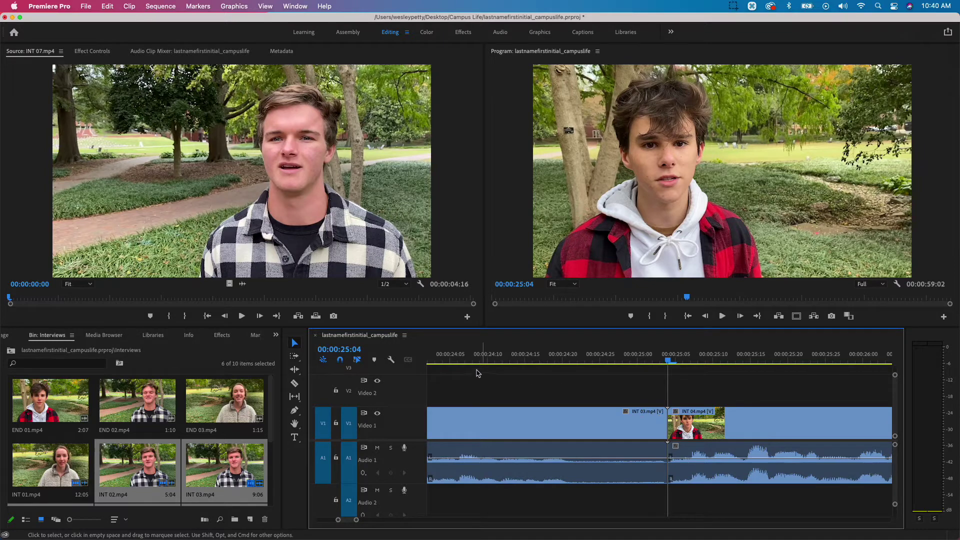
{"action": "left_click", "coordinate": [449, 359]}
{"action": "key", "text": "space"}
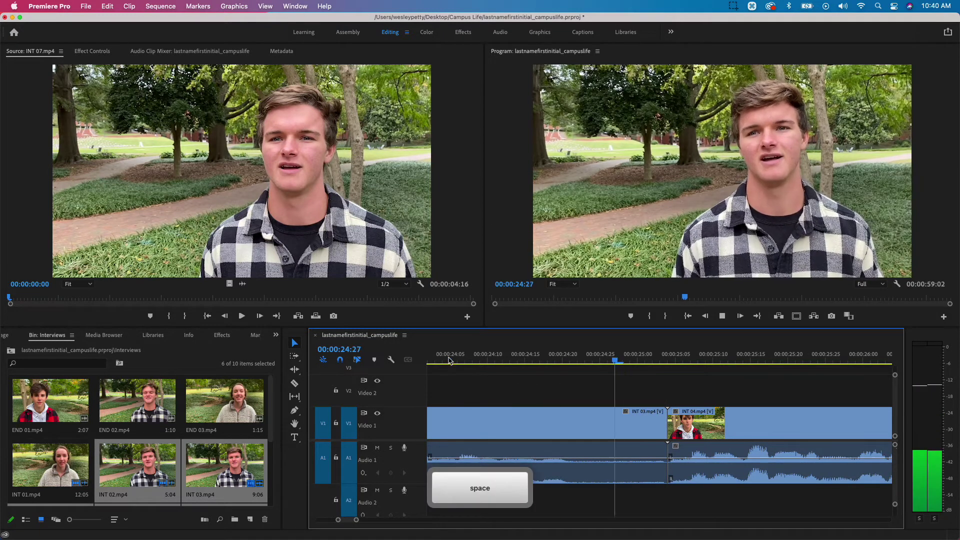
{"action": "key", "text": "space"}
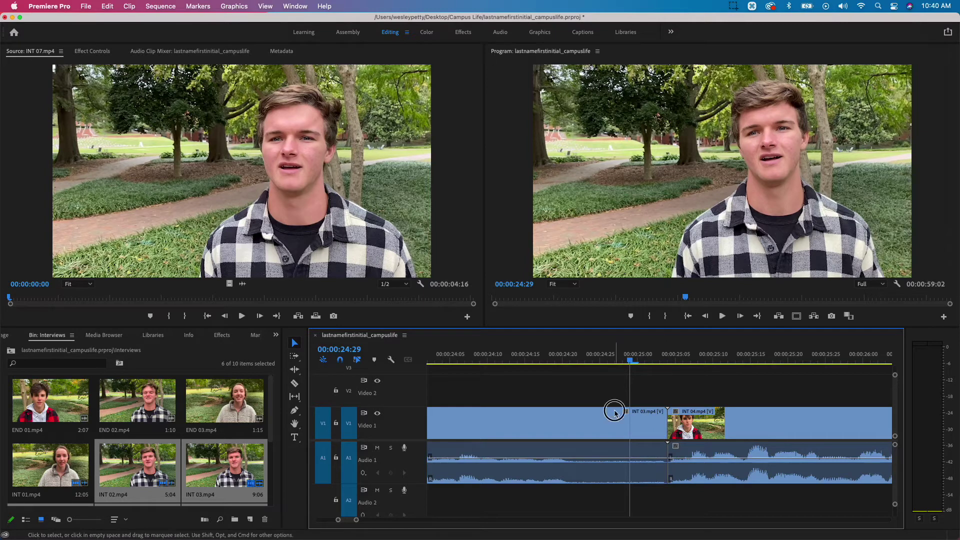
{"action": "left_click", "coordinate": [660, 472]}
{"action": "left_click_drag", "start_coordinate": [665, 478], "coordinate": [629, 479]}
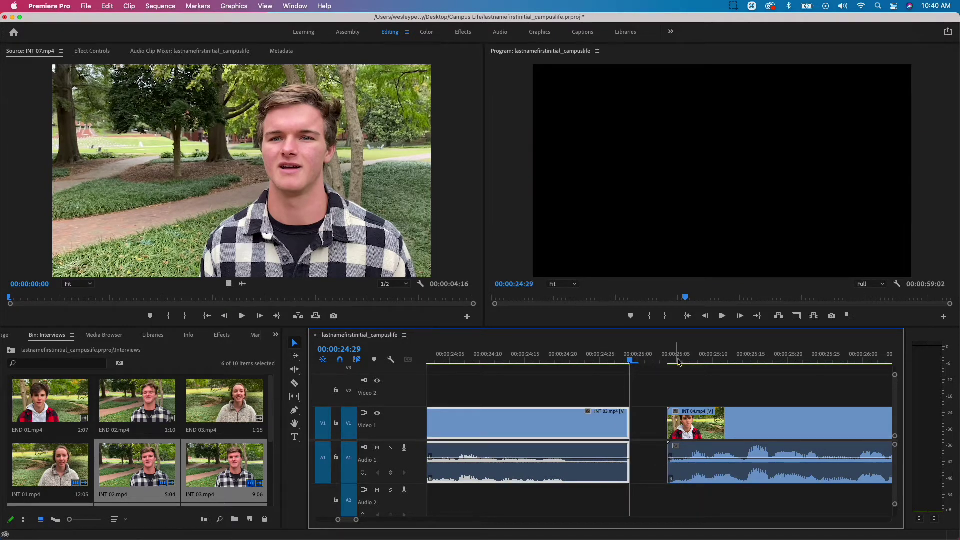
Step: Play the opening of INT 04.mp4 and trim the clip's start forward one frame to 00:00:25:05
{"action": "left_click", "coordinate": [661, 362]}
{"action": "key", "text": "space"}
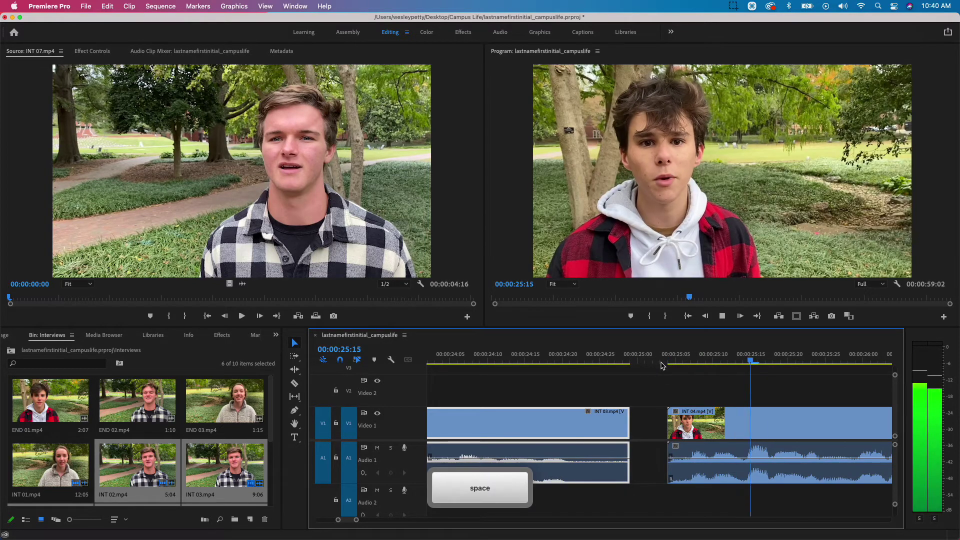
{"action": "key", "text": "space"}
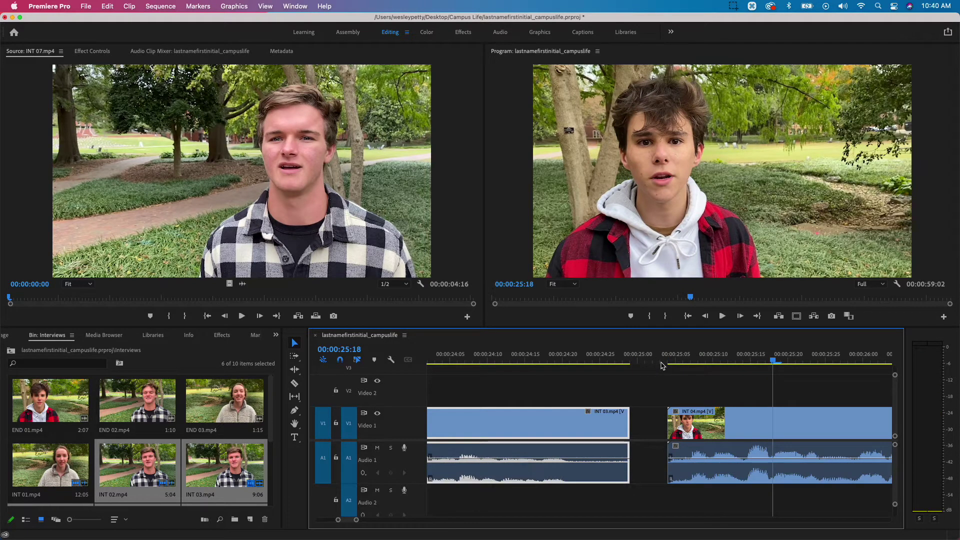
{"action": "key", "text": "Up"}
{"action": "key", "text": "Right"}
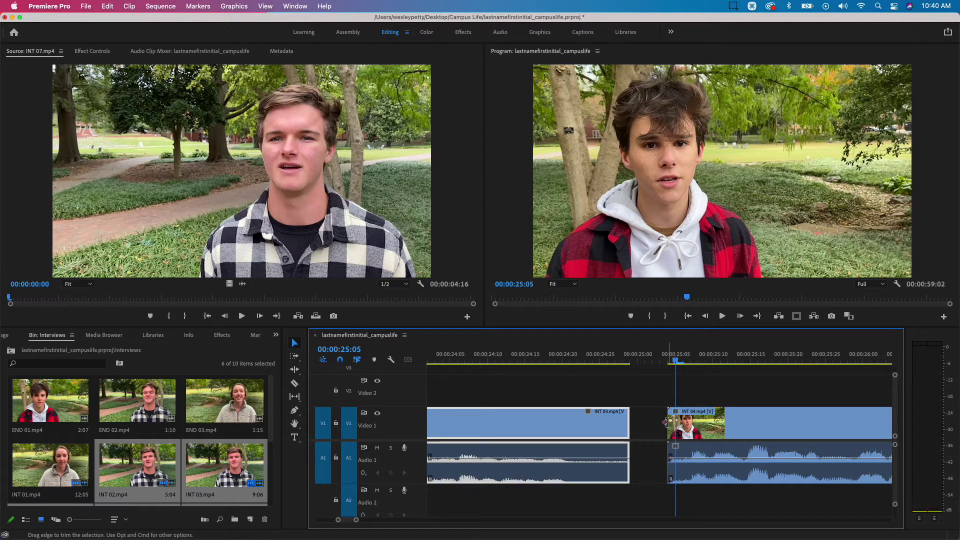
{"action": "left_click_drag", "start_coordinate": [668, 422], "coordinate": [675, 423]}
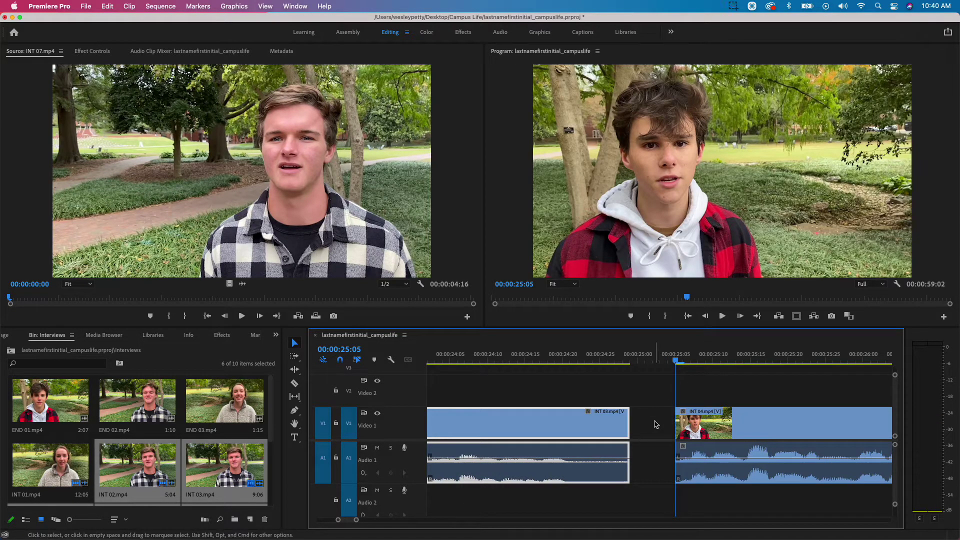
Step: Ripple delete the gap between INT 03.mp4 and INT 04.mp4 and play the cut from 00:00:23:21
{"action": "left_click", "coordinate": [654, 420]}
{"action": "right_click", "coordinate": [654, 420]}
{"action": "left_click", "coordinate": [672, 431]}
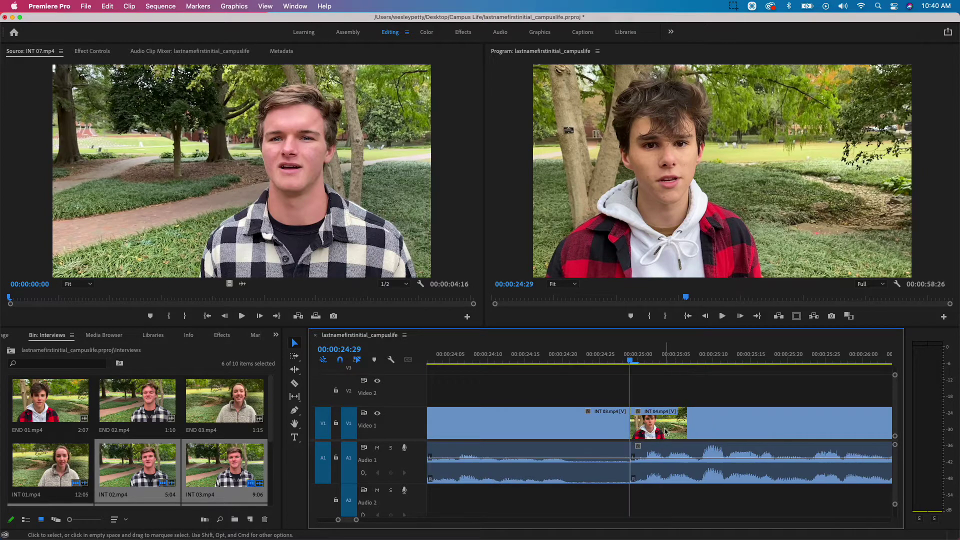
{"action": "scroll", "coordinate": [472, 358], "scroll_direction": "left", "scroll_amount": 3}
{"action": "left_click", "coordinate": [450, 358]}
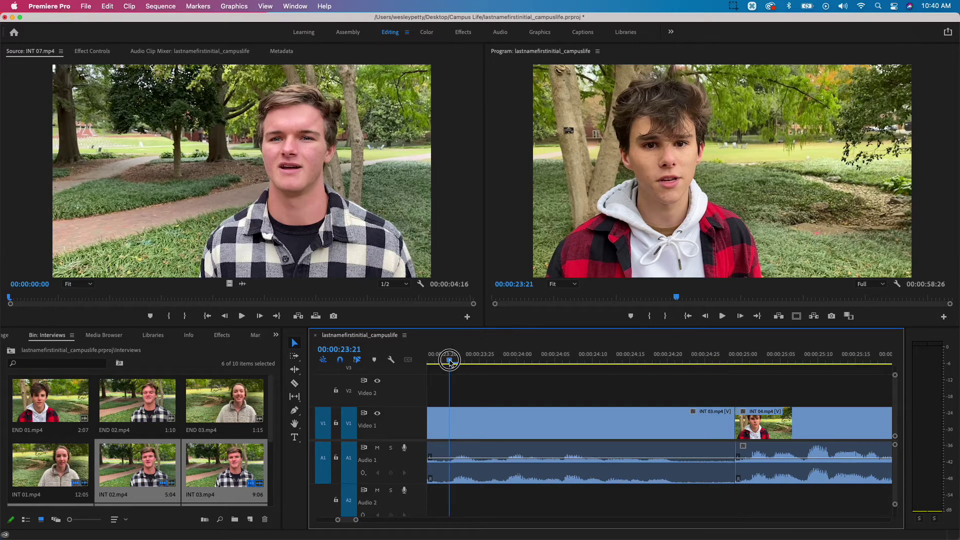
{"action": "key", "text": "space"}
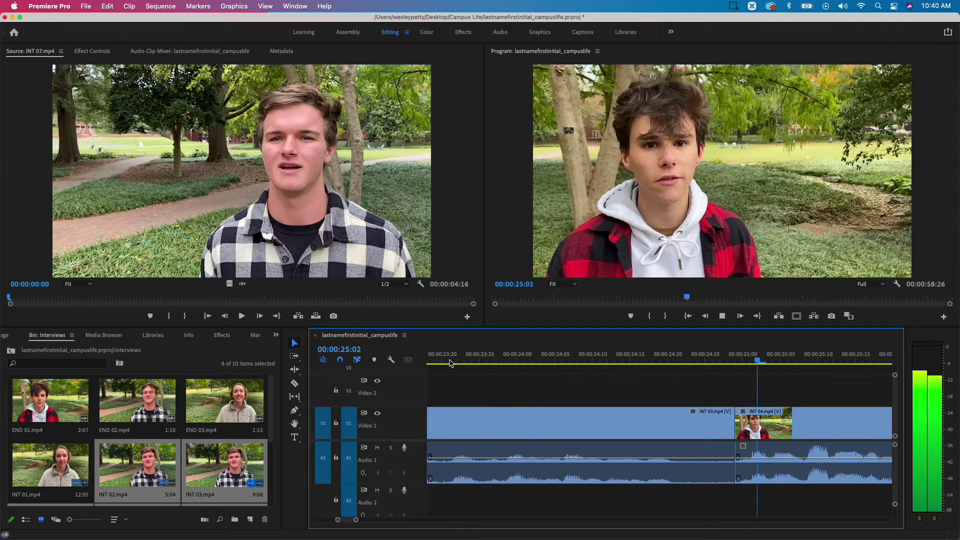
{"action": "key", "text": "space"}
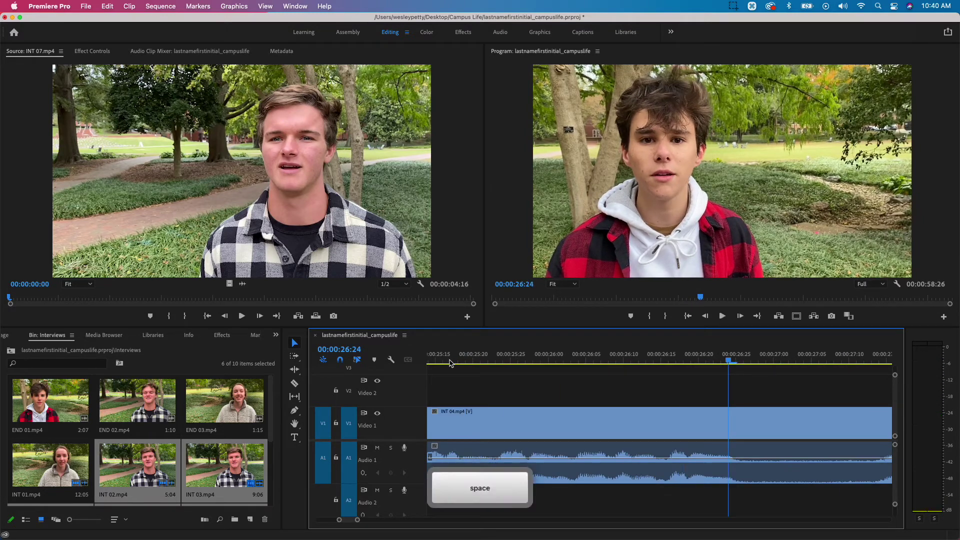
Step: Play the ending of INT 04.mp4 and trim the clip's end back one frame to 00:00:32:26
{"action": "key", "text": "Down"}
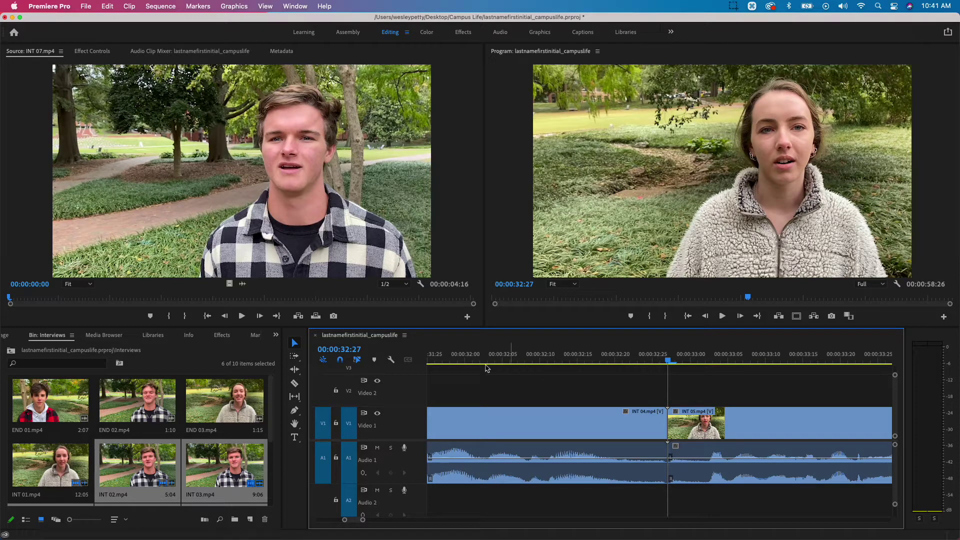
{"action": "left_click", "coordinate": [435, 360]}
{"action": "key", "text": "space"}
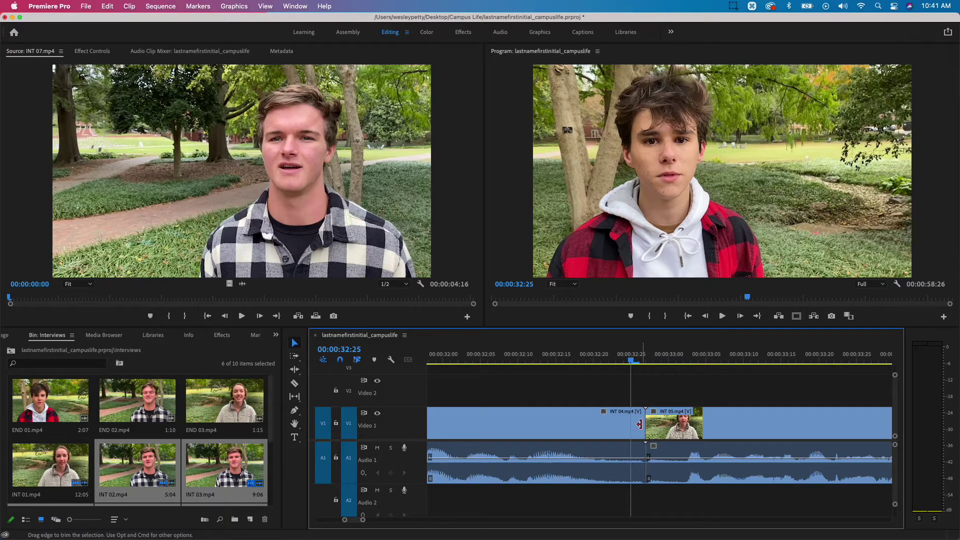
{"action": "key", "text": "Down"}
{"action": "key", "text": "Left"}
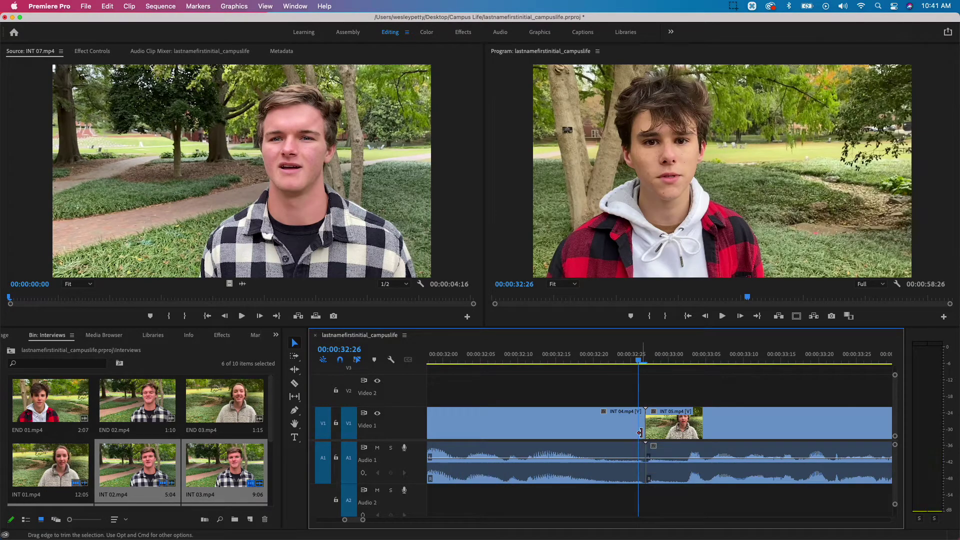
{"action": "left_click_drag", "start_coordinate": [636, 432], "coordinate": [634, 433]}
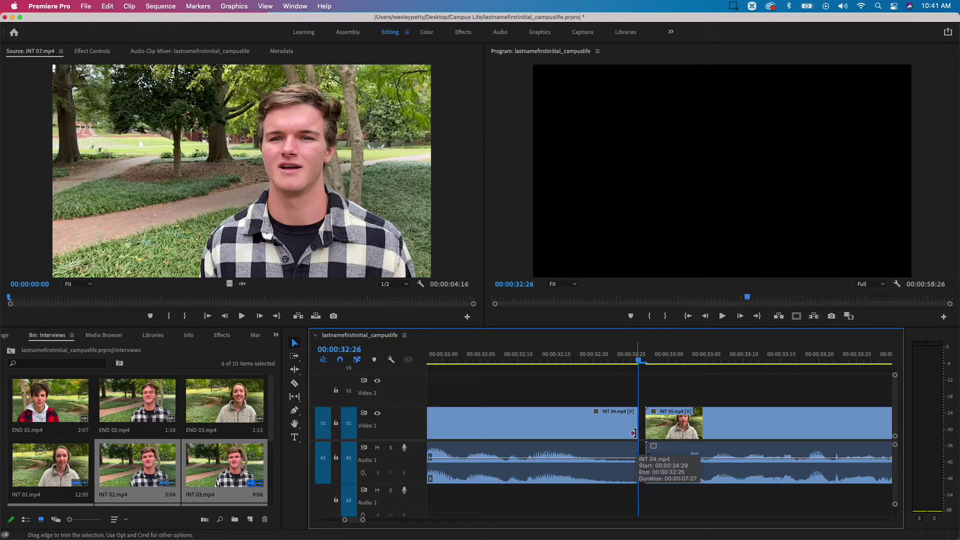
Step: Play the opening of INT 05.mp4 from 00:00:32:27 and trim the clip's start forward one frame to 00:00:32:28
{"action": "left_click", "coordinate": [644, 361]}
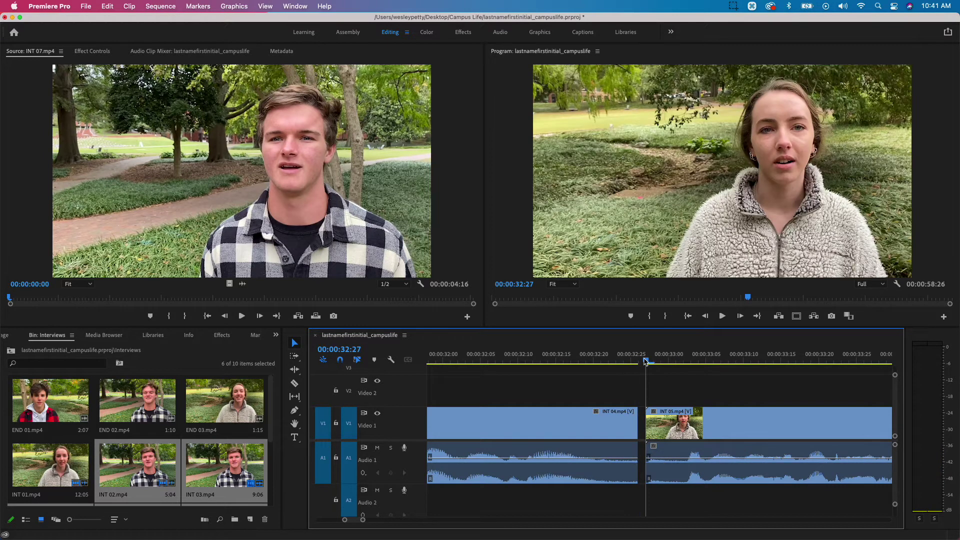
{"action": "key", "text": "space"}
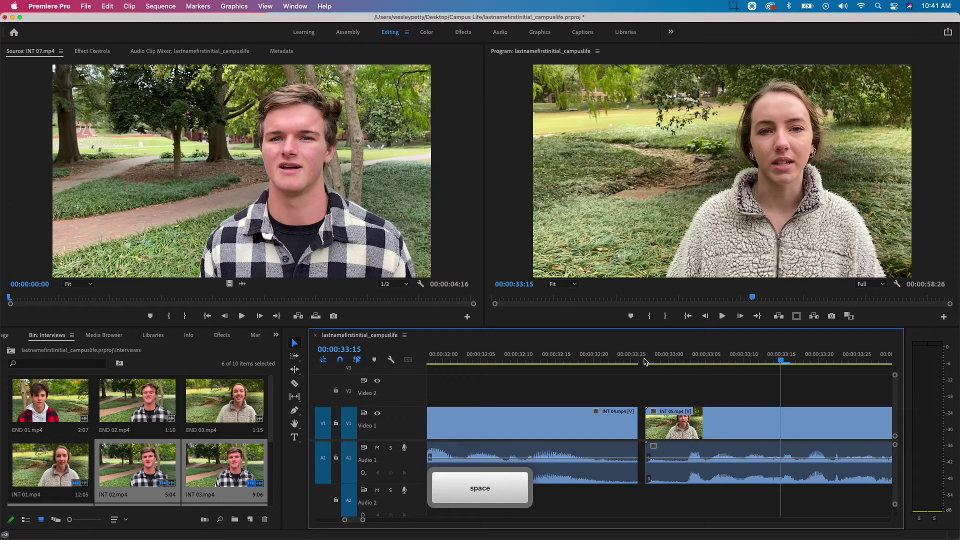
{"action": "key", "text": "Up"}
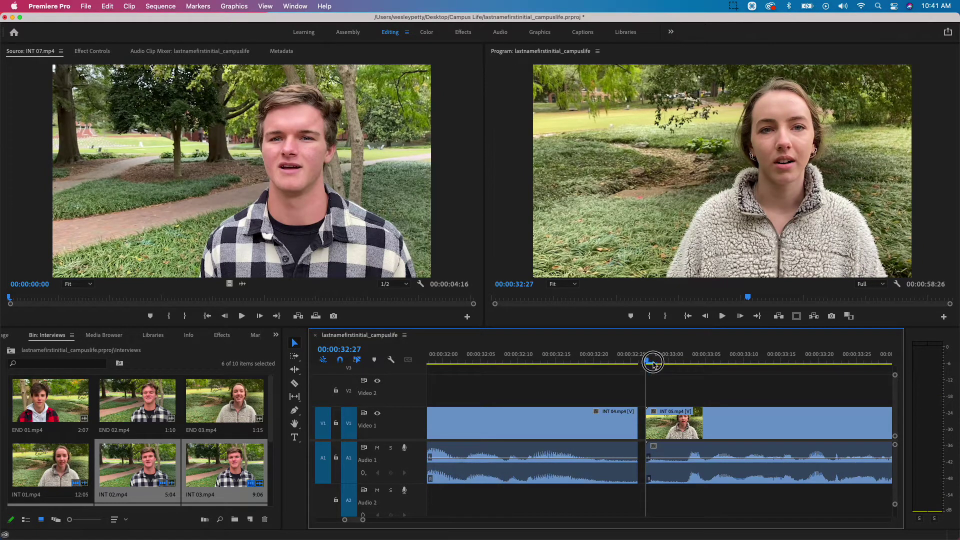
{"action": "left_click_drag", "start_coordinate": [647, 360], "coordinate": [661, 376]}
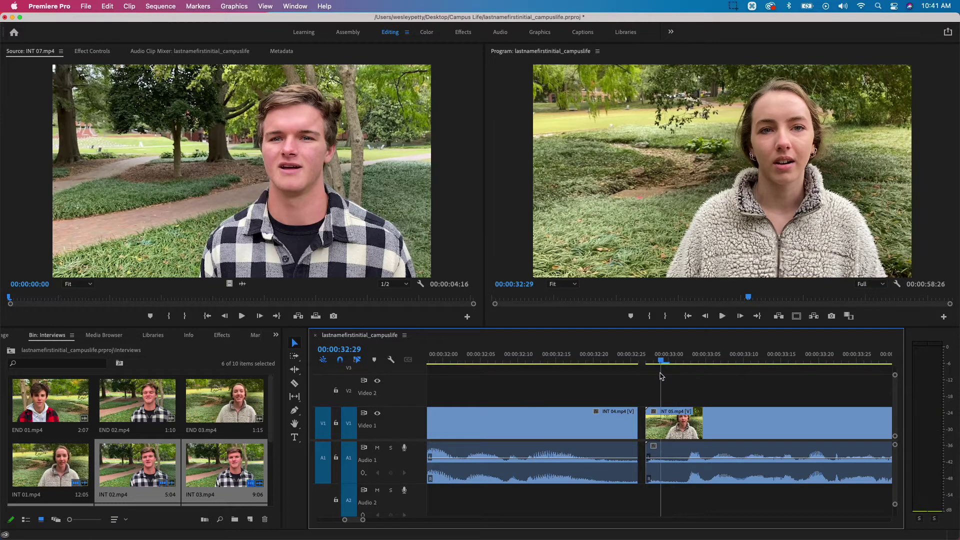
{"action": "key", "text": "Up"}
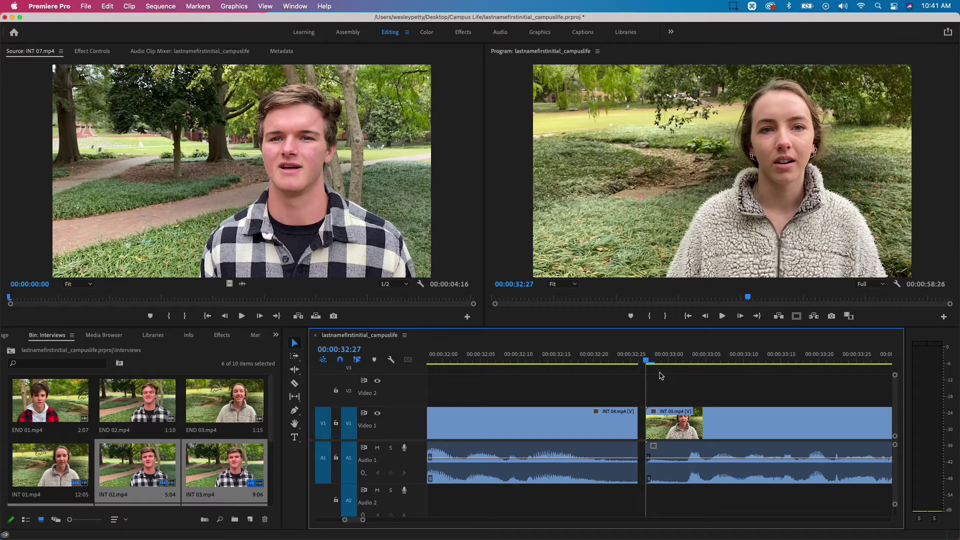
{"action": "key", "text": "Right"}
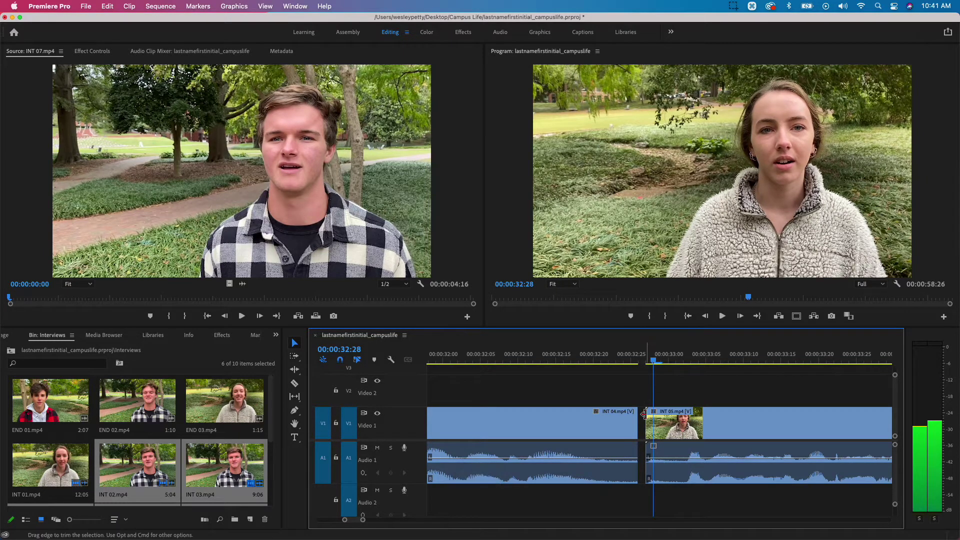
{"action": "left_click_drag", "start_coordinate": [646, 414], "coordinate": [653, 414]}
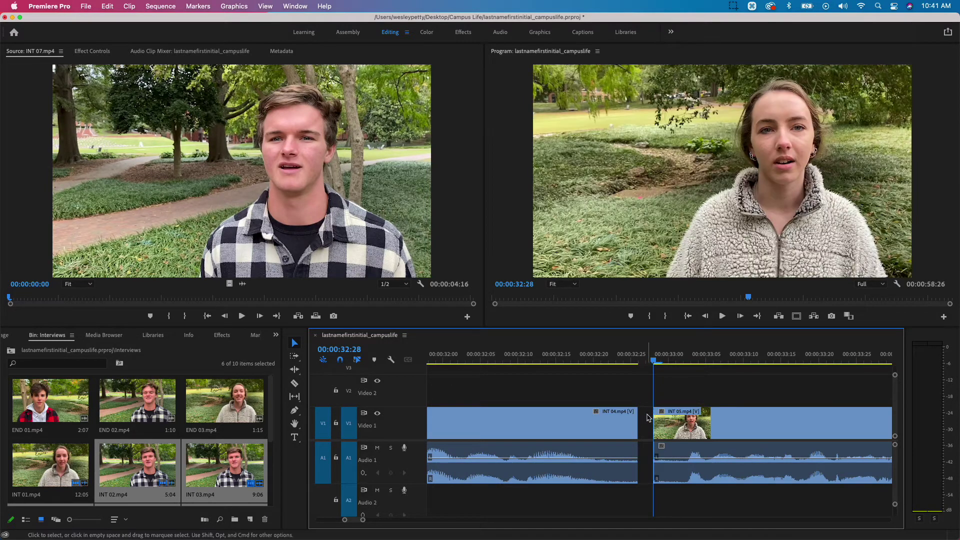
Step: Ripple delete the gap between INT 04.mp4 and INT 05.mp4 and play across the cut
{"action": "right_click", "coordinate": [644, 415]}
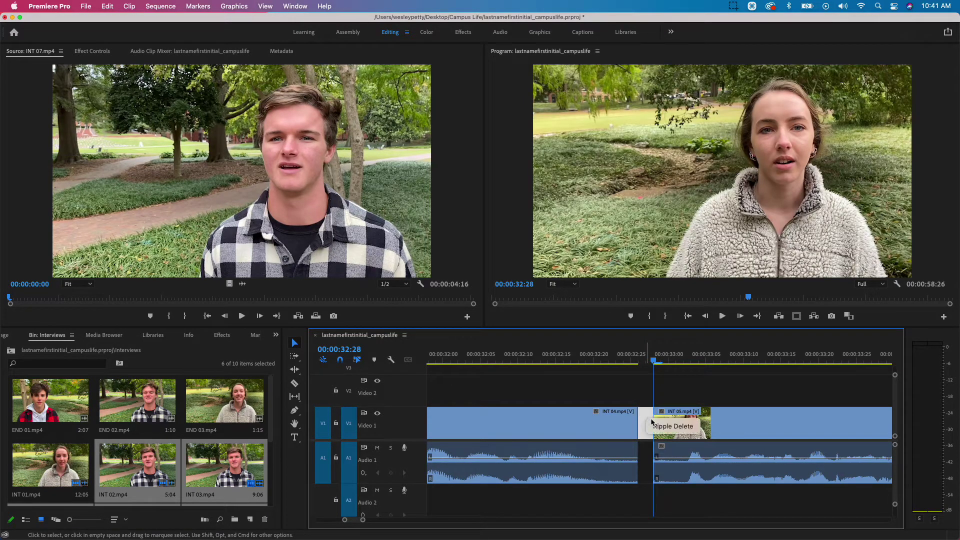
{"action": "left_click", "coordinate": [656, 424]}
{"action": "scroll", "coordinate": [476, 374], "scroll_direction": "left", "scroll_amount": 5}
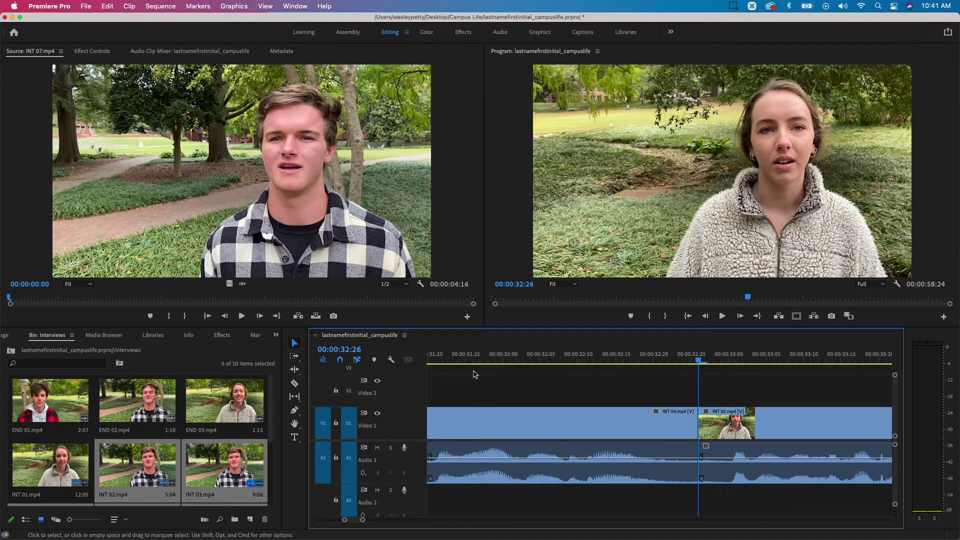
{"action": "left_click", "coordinate": [458, 364]}
{"action": "key", "text": "space"}
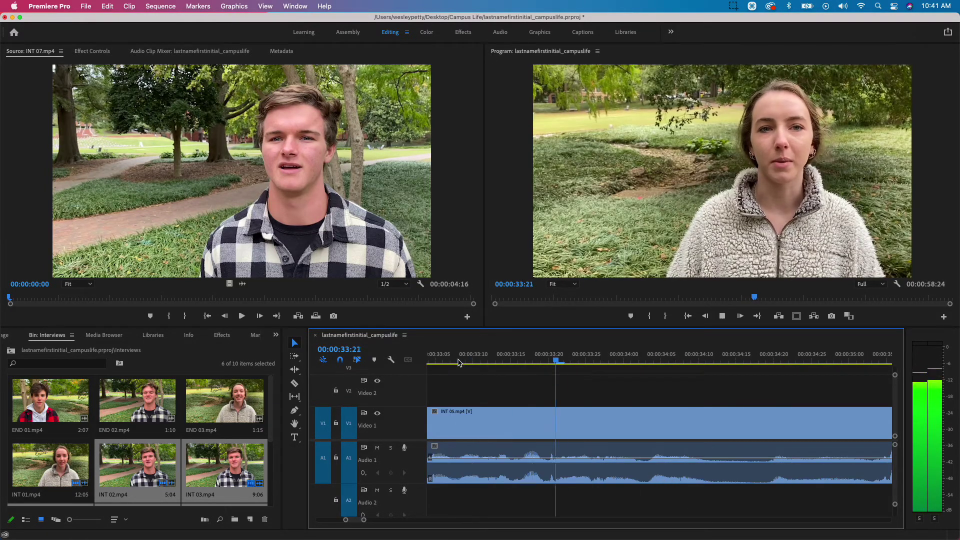
{"action": "key", "text": "space"}
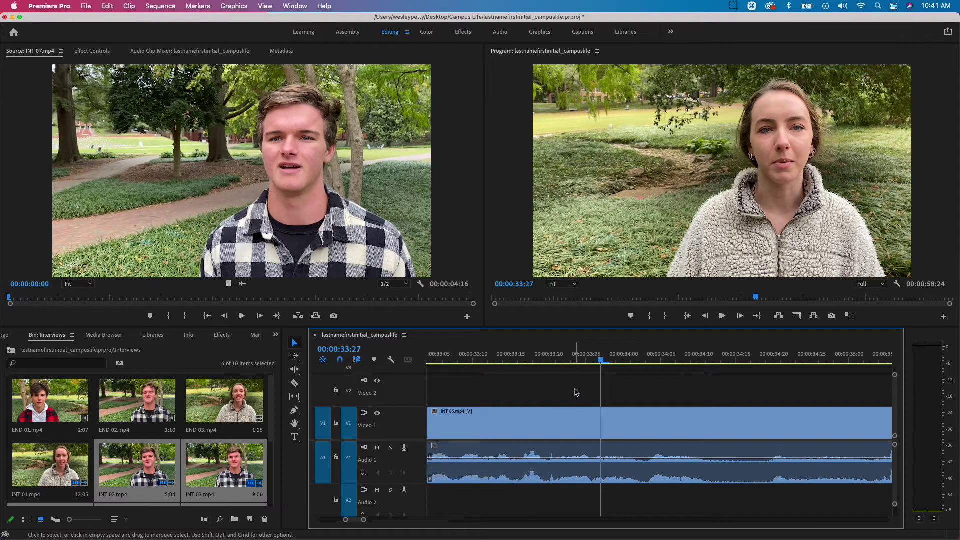
Step: Play the ending of INT 05.mp4 from 00:00:37:17 into the start of INT 06.mp4
{"action": "key", "text": "Down"}
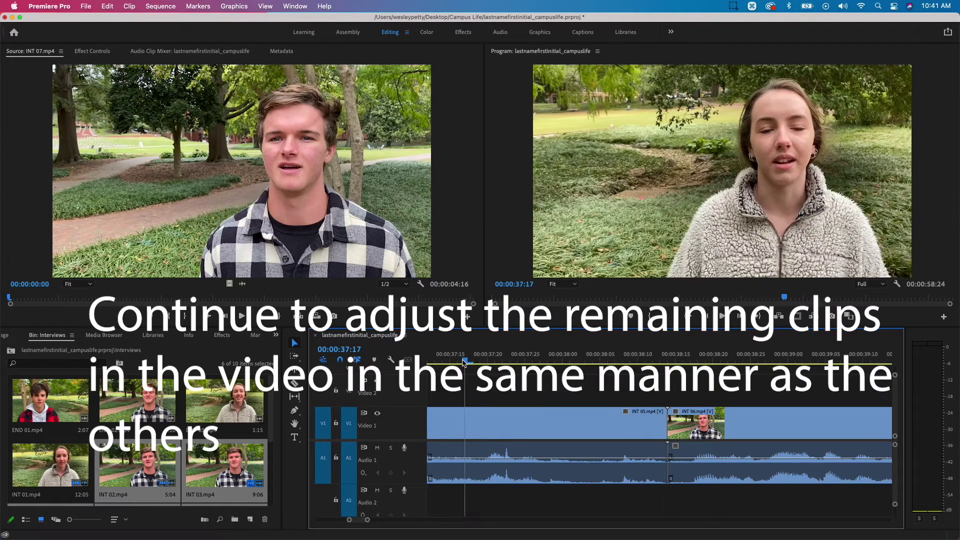
{"action": "key", "text": "space"}
{"action": "key", "text": "space"}
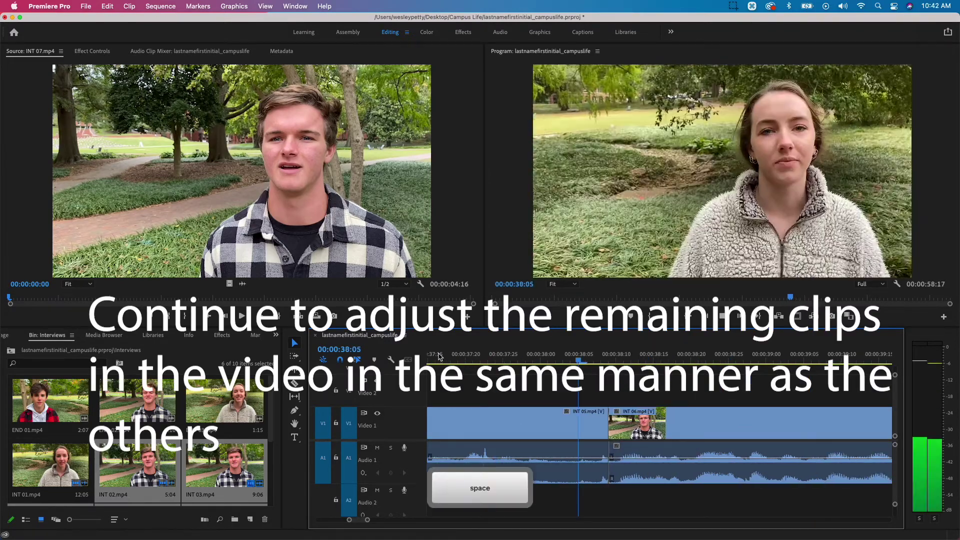
Step: Close the gap between INT 06.mp4 and INT 07.mp4 by deleting it
{"action": "key", "text": "Down"}
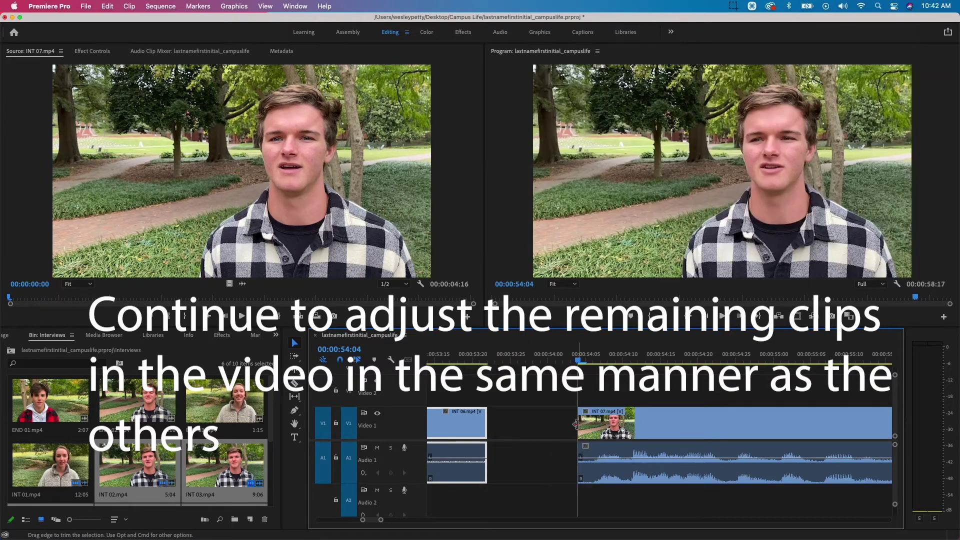
{"action": "left_click", "coordinate": [570, 424]}
{"action": "key", "text": "Delete"}
Step: Trim the end of INT 07.mp4 back four frames to 00:00:57:29 and fit the whole sequence in view
{"action": "key", "text": "Down"}
{"action": "key", "text": "Left"}
{"action": "key", "text": "Left"}
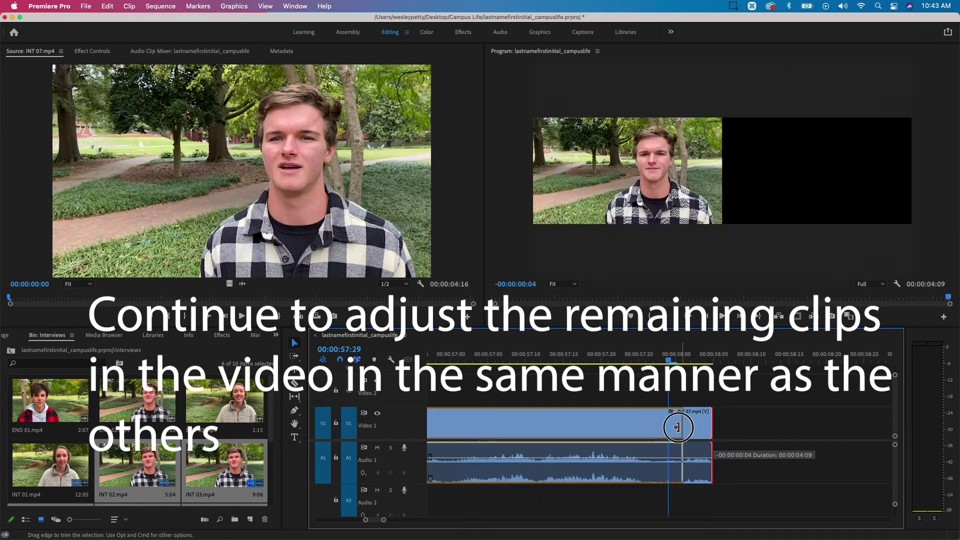
{"action": "key", "text": "backslash"}
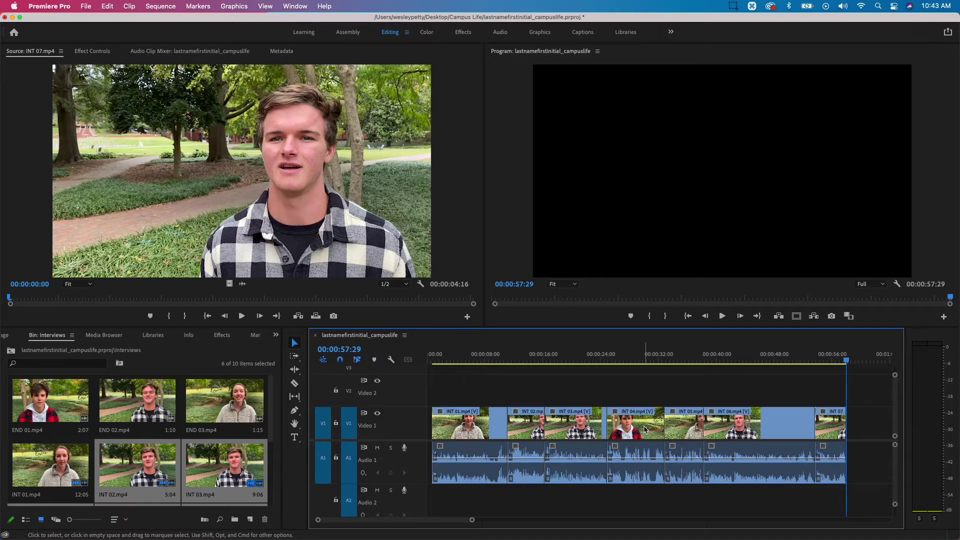
Step: Bring up the effects library and expand the Crossfade group under Audio Transitions
{"action": "left_click", "coordinate": [276, 336]}
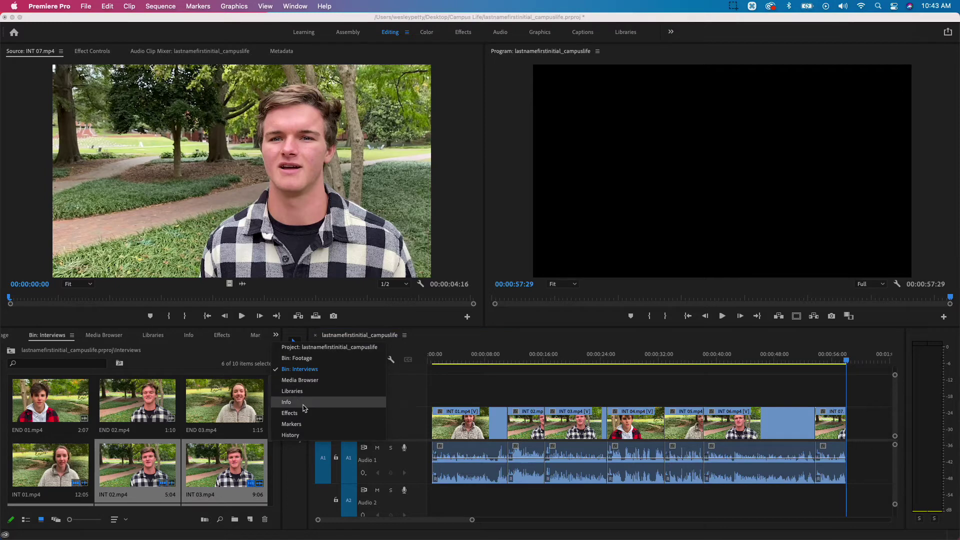
{"action": "left_click", "coordinate": [302, 413]}
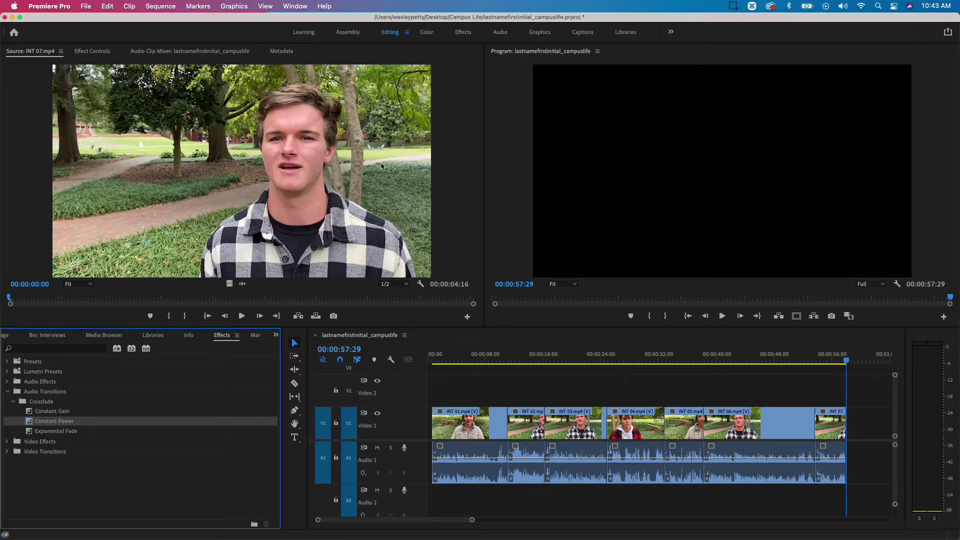
{"action": "left_click", "coordinate": [295, 7]}
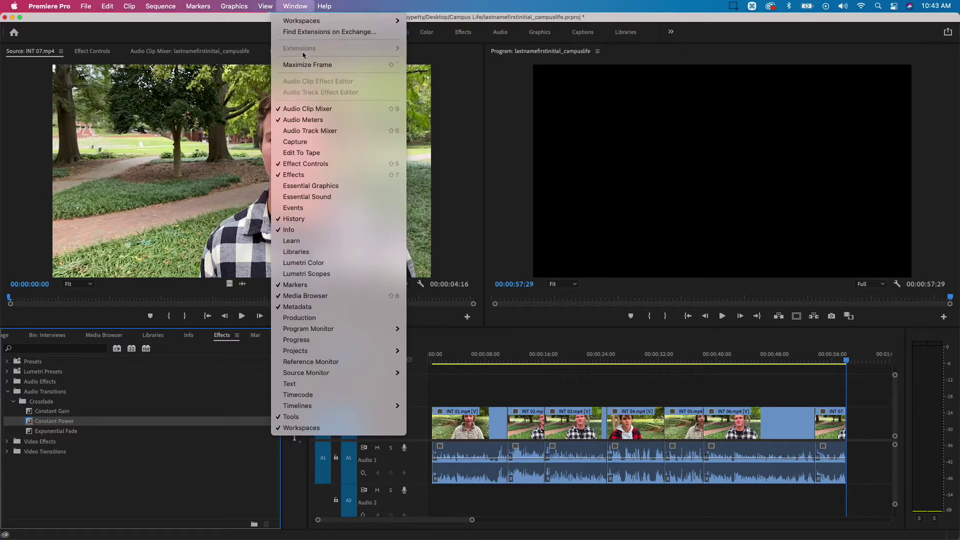
{"action": "left_click", "coordinate": [310, 175]}
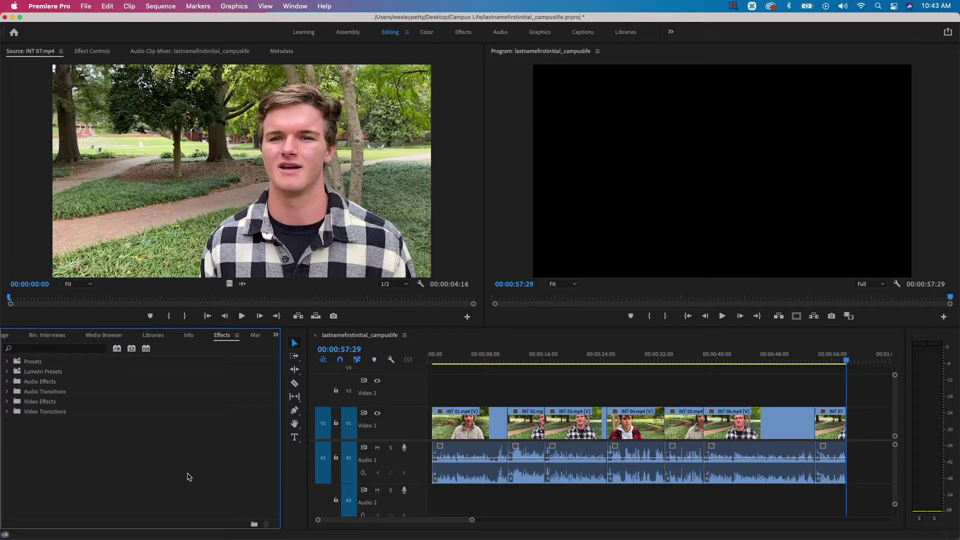
{"action": "left_click", "coordinate": [7, 393]}
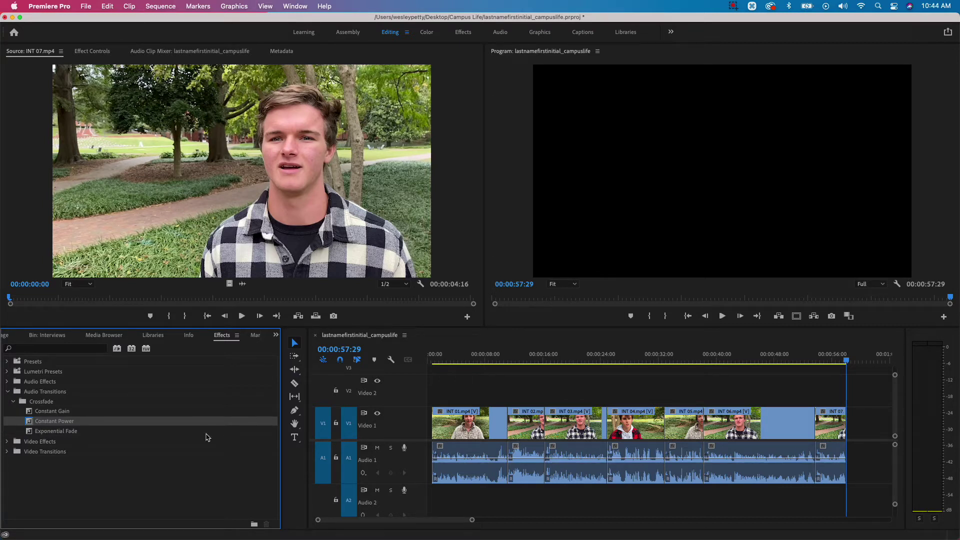
Step: Add a Constant Power crossfade to the end of INT 01.mp4's audio where it meets INT 02.mp4
{"action": "left_click", "coordinate": [493, 338]}
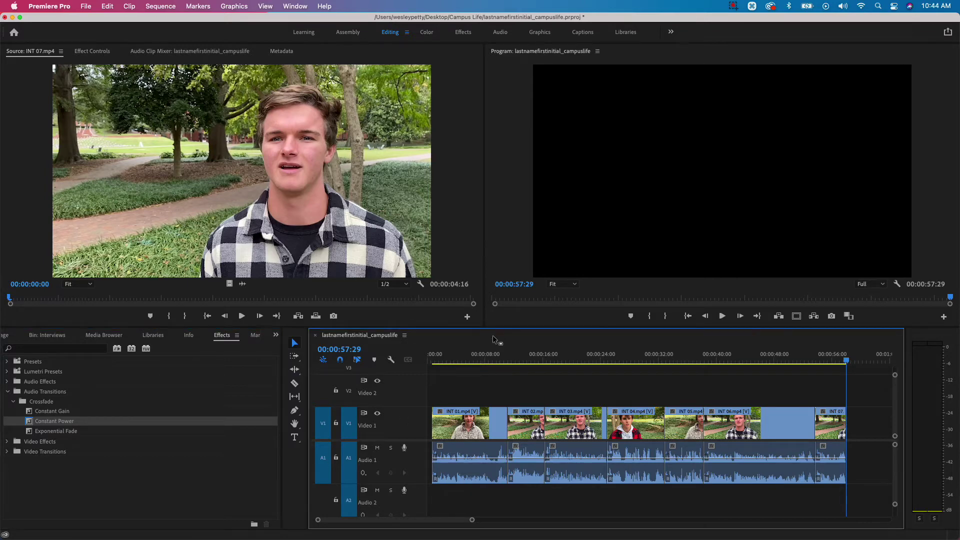
{"action": "key", "text": "="}
{"action": "key", "text": "="}
{"action": "key", "text": "="}
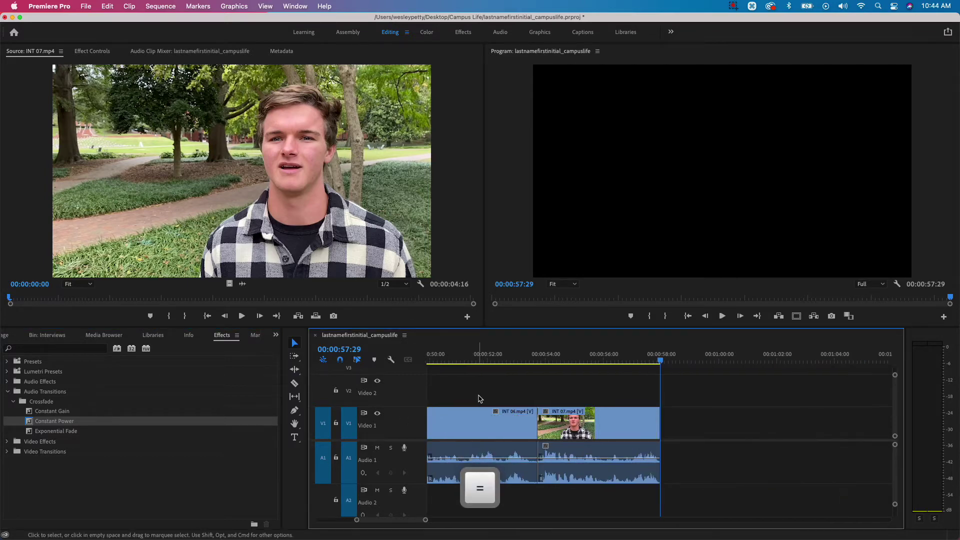
{"action": "scroll", "coordinate": [480, 398], "scroll_direction": "left", "scroll_amount": 10}
{"action": "scroll", "coordinate": [480, 399], "scroll_direction": "down", "scroll_amount": 2}
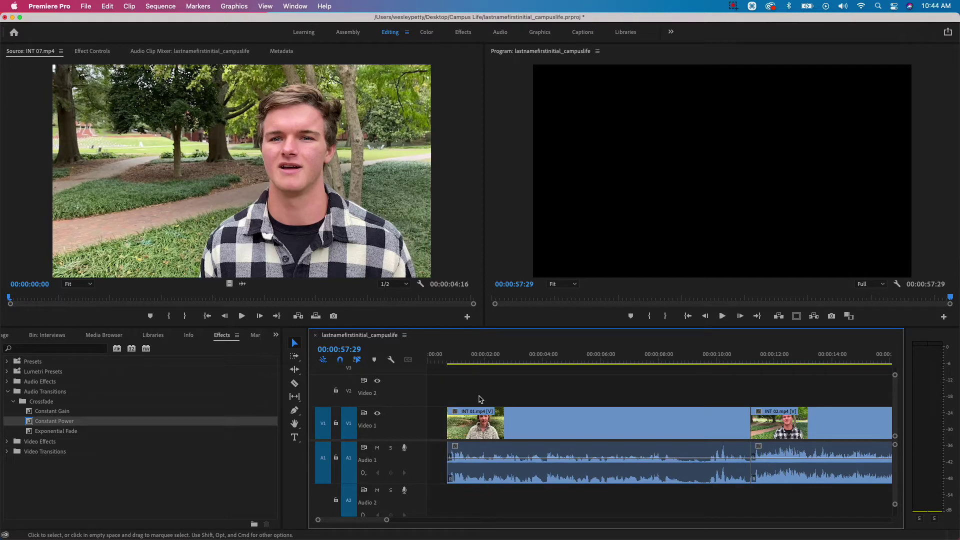
{"action": "left_click", "coordinate": [609, 356]}
{"action": "key", "text": "Down"}
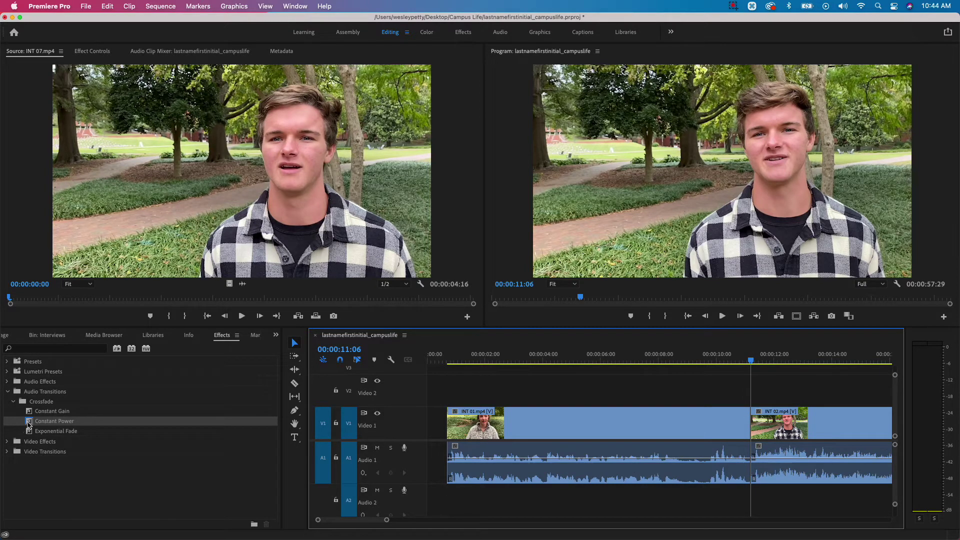
{"action": "left_click_drag", "start_coordinate": [29, 424], "coordinate": [746, 459]}
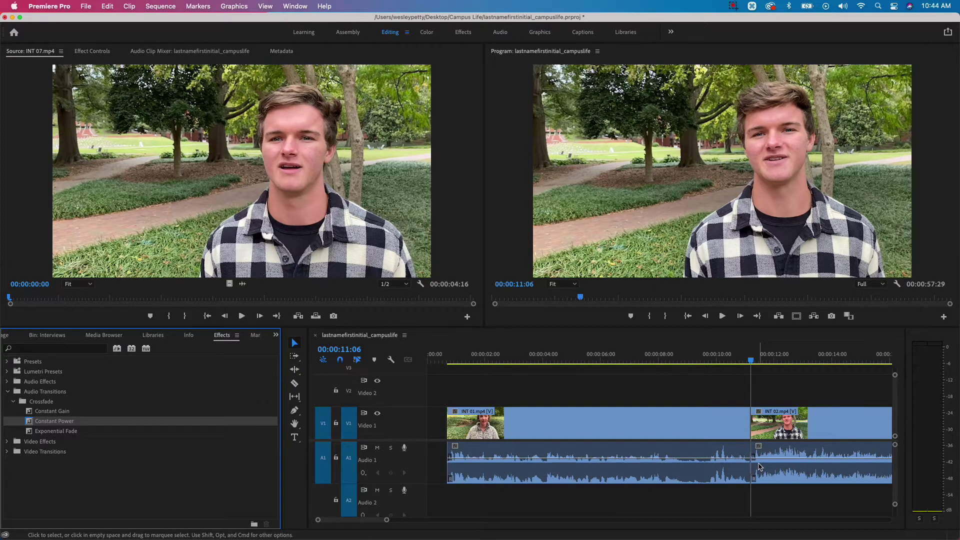
{"action": "key", "text": "equal"}
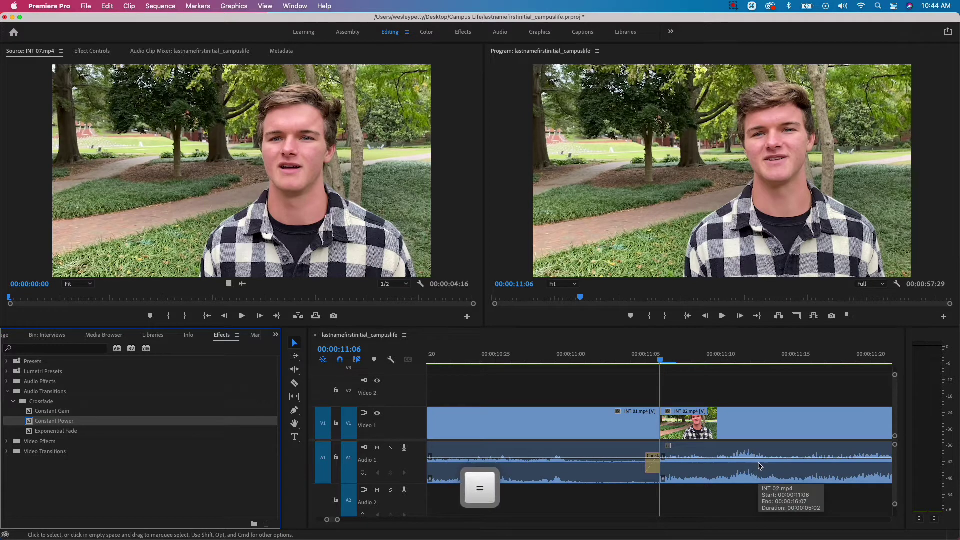
Step: Delete the short Constant Power transition from the end of INT 01.mp4's audio
{"action": "left_click", "coordinate": [652, 475]}
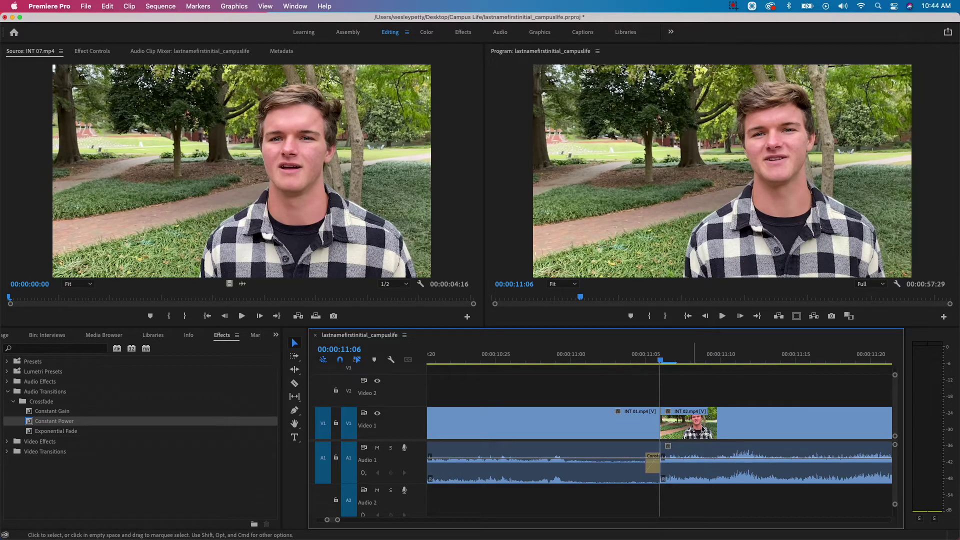
{"action": "left_click", "coordinate": [724, 430]}
{"action": "key", "text": "Left"}
{"action": "key", "text": "Left"}
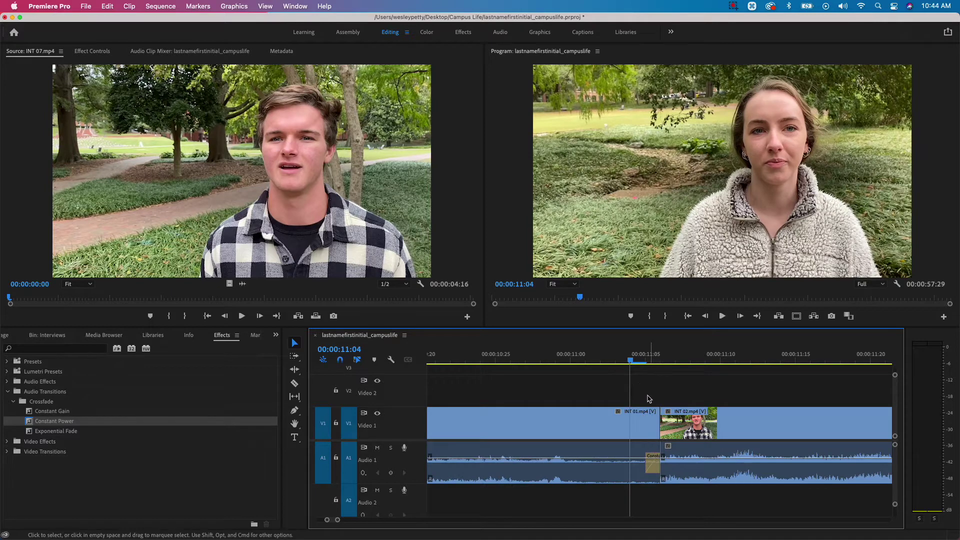
{"action": "left_click", "coordinate": [635, 423]}
{"action": "left_click", "coordinate": [597, 388]}
{"action": "left_click", "coordinate": [656, 466]}
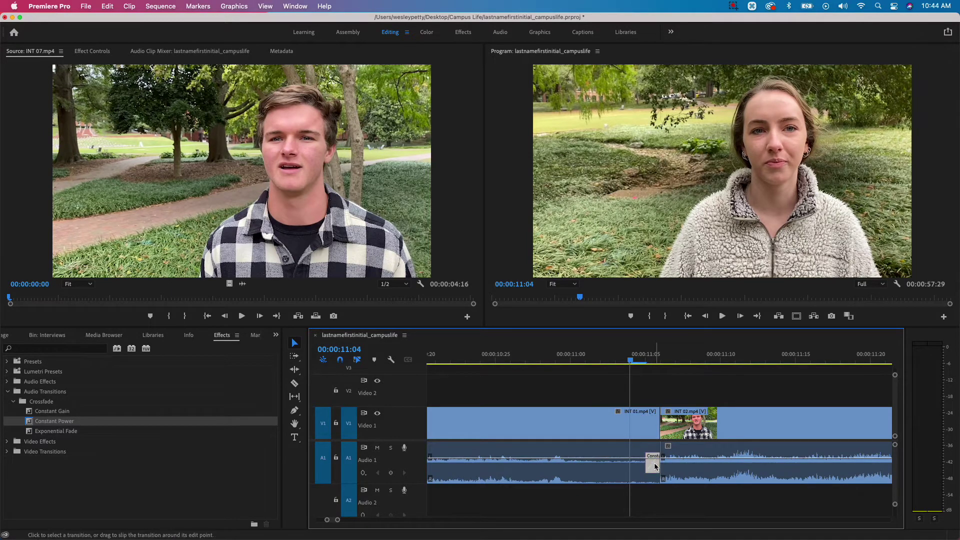
{"action": "key", "text": "BackSpace"}
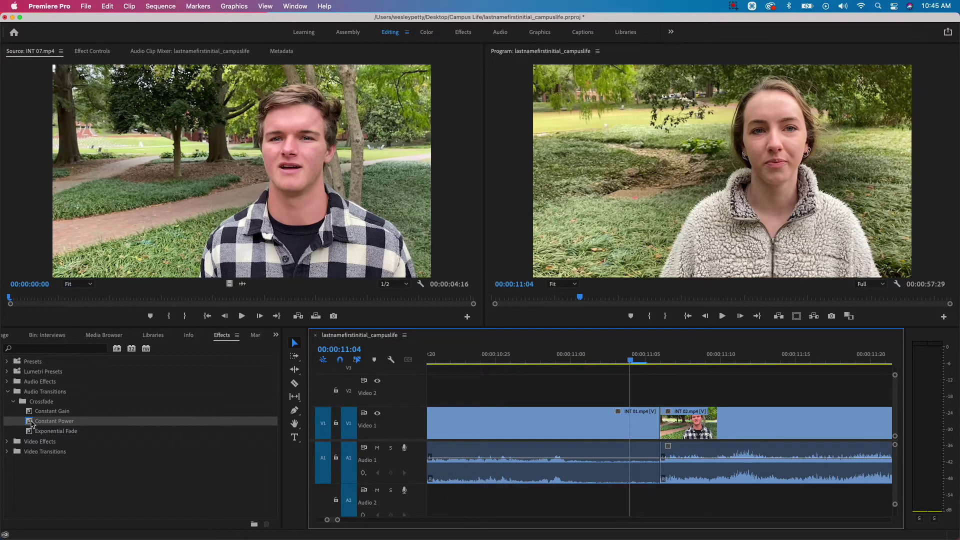
Step: Apply Constant Power across the audio cut between INT 01.mp4 and INT 02.mp4 and set its duration to 10 frames
{"action": "left_click_drag", "start_coordinate": [31, 424], "coordinate": [660, 477]}
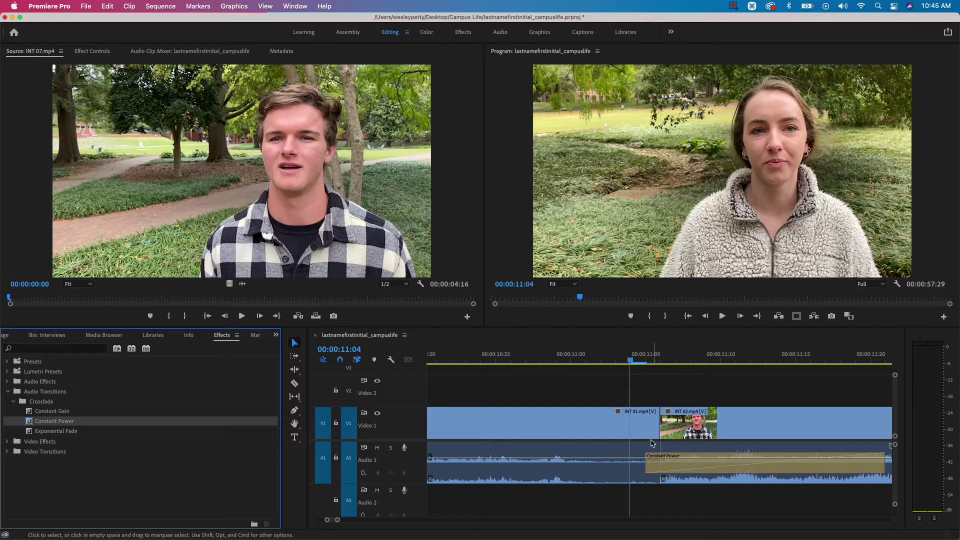
{"action": "double_click", "coordinate": [683, 464]}
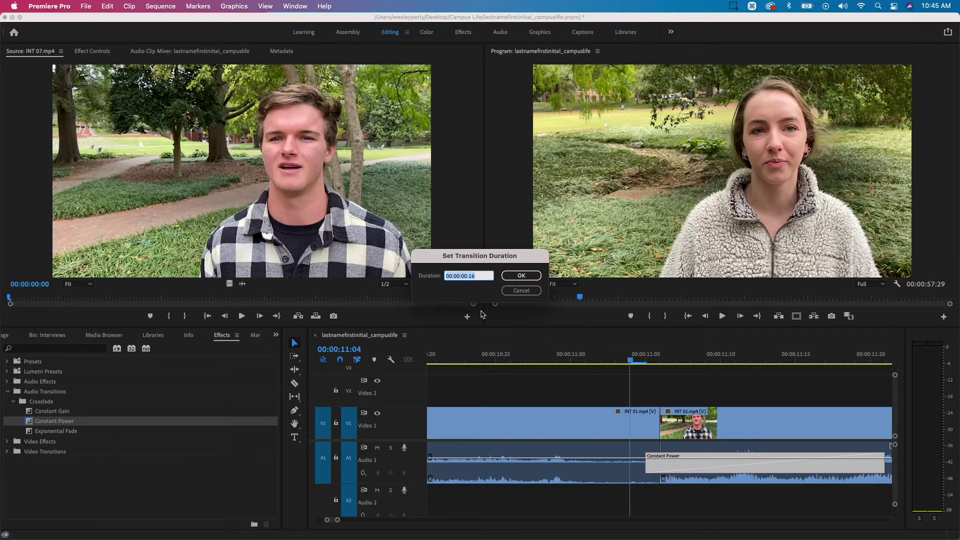
{"action": "type", "text": "10"}
{"action": "key", "text": "Return"}
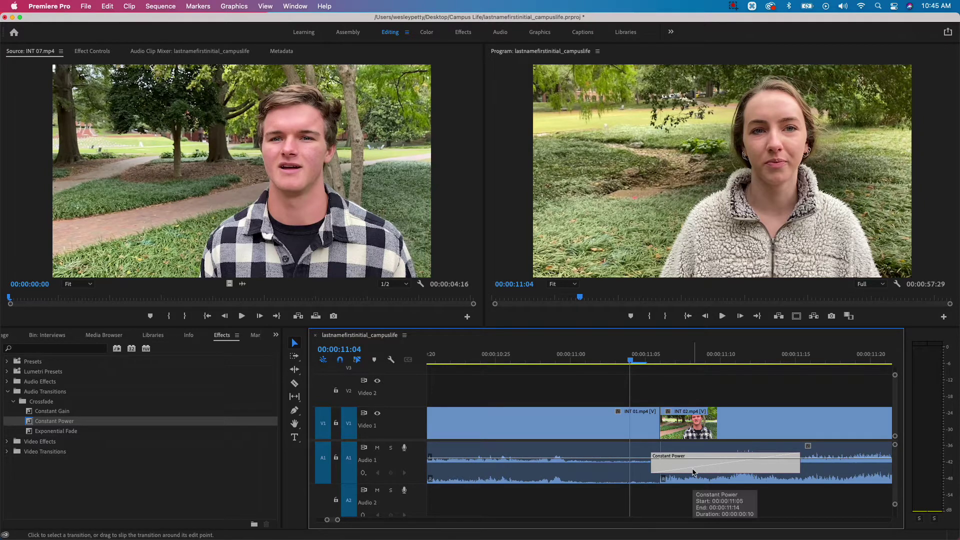
Step: Play the cut from INT 01.mp4 into INT 02.mp4 to check the audio crossfade
{"action": "key", "text": "backslash"}
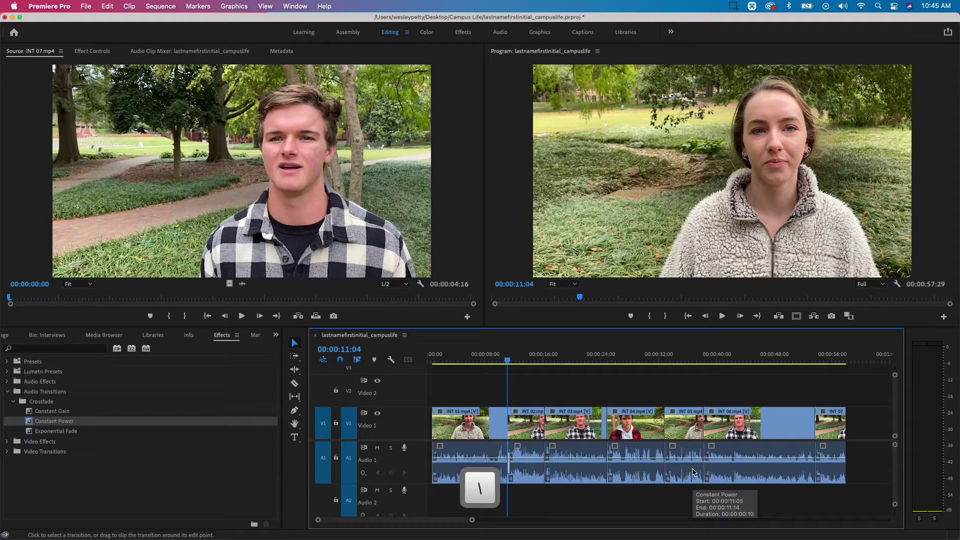
{"action": "left_click", "coordinate": [491, 363]}
{"action": "key", "text": "space"}
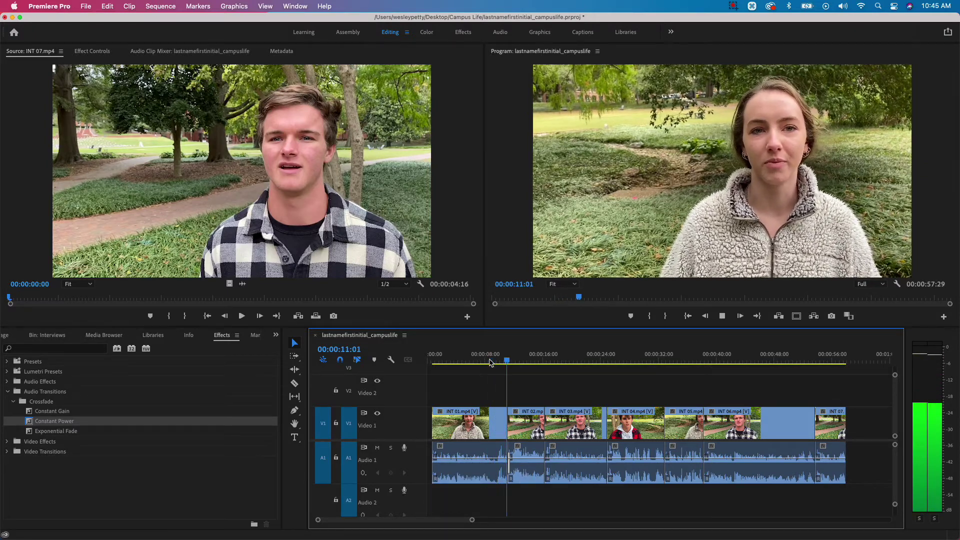
{"action": "key", "text": "space"}
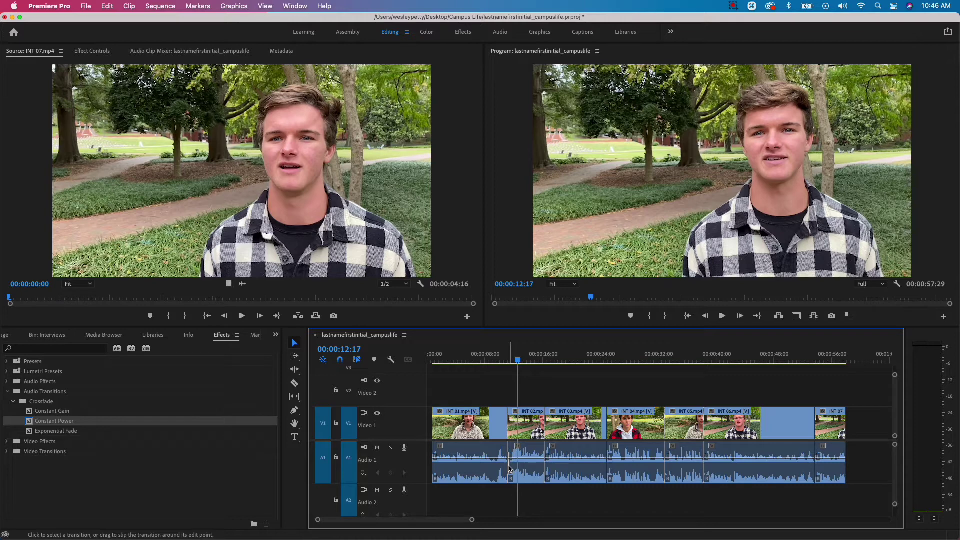
Step: Apply Constant Power across the audio cut between INT 02.mp4 and INT 03.mp4 and set its duration to 10 frames
{"action": "key", "text": "backslash"}
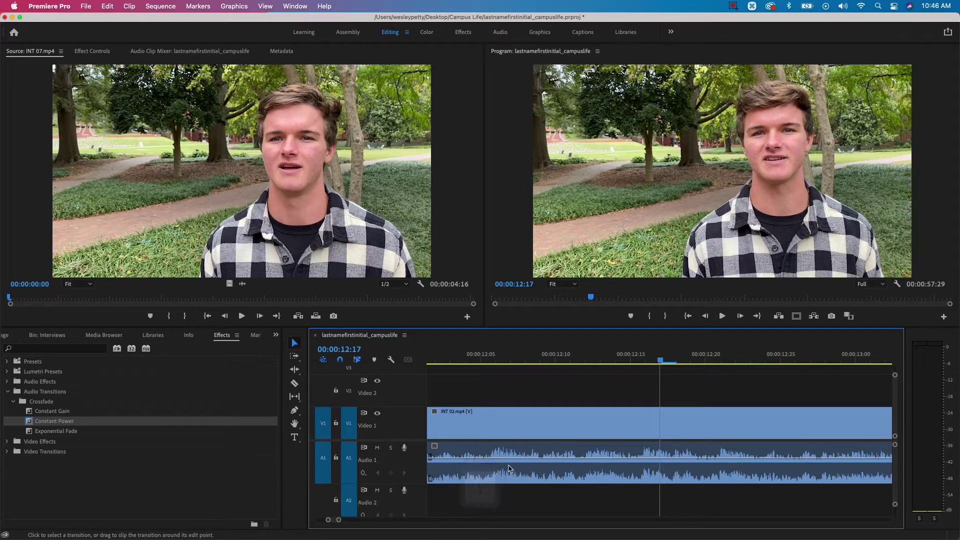
{"action": "key", "text": "Down"}
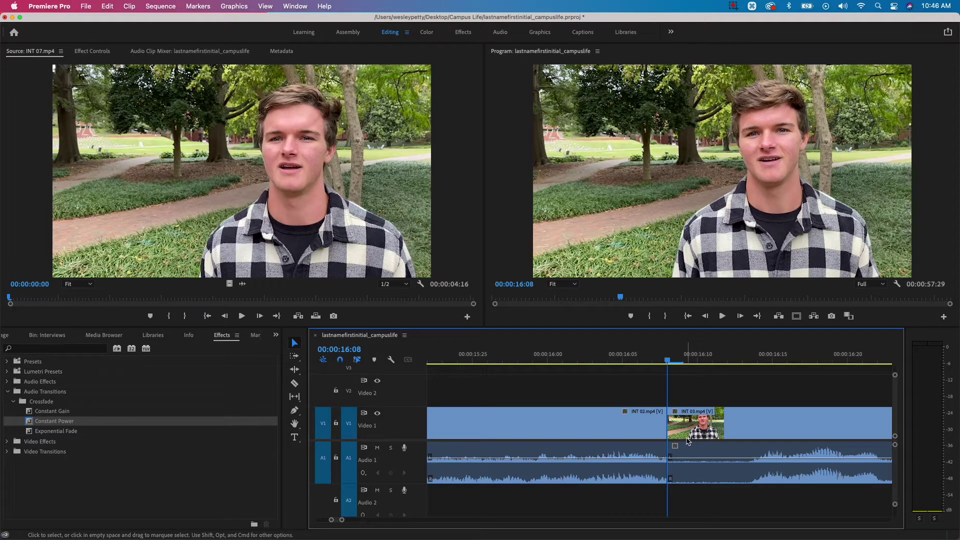
{"action": "left_click_drag", "start_coordinate": [30, 423], "coordinate": [573, 493]}
{"action": "left_click_drag", "start_coordinate": [637, 496], "coordinate": [667, 460]}
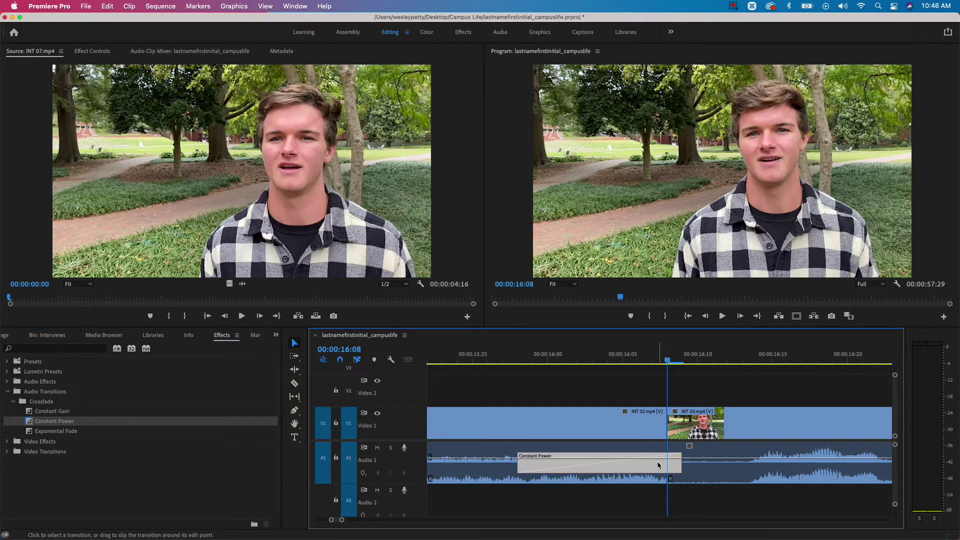
{"action": "double_click", "coordinate": [656, 465]}
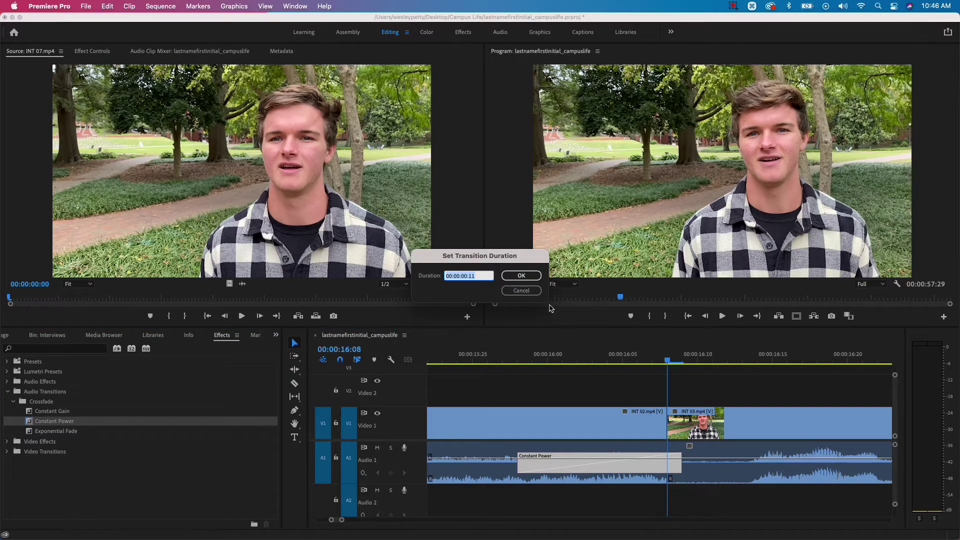
{"action": "type", "text": "10"}
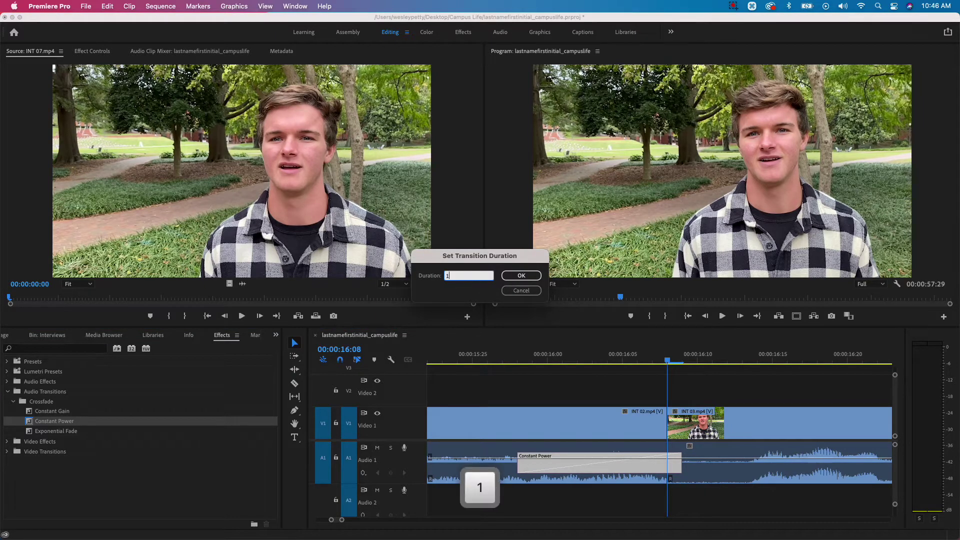
{"action": "key", "text": "Return"}
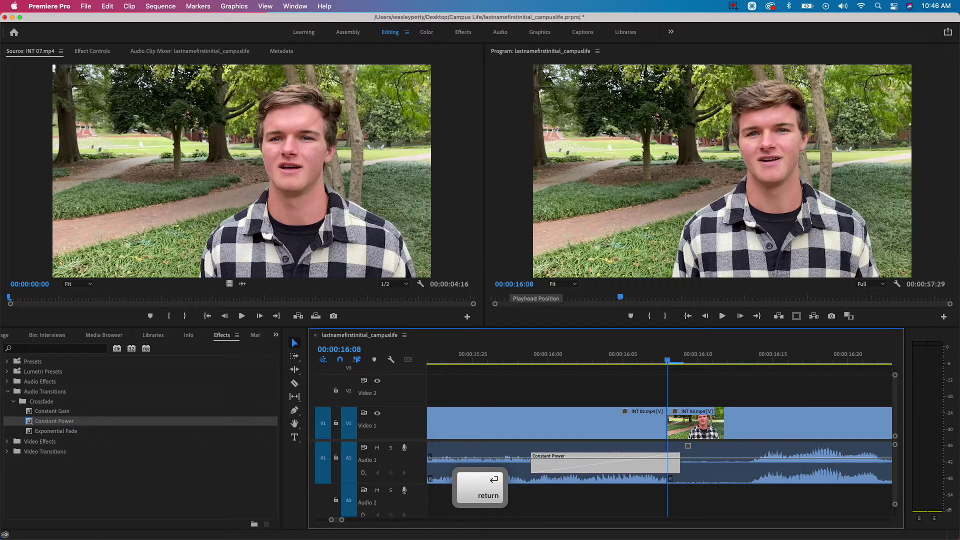
Step: Play the cut from INT 02.mp4 into INT 03.mp4 twice to check the audio crossfade
{"action": "key", "text": "backslash"}
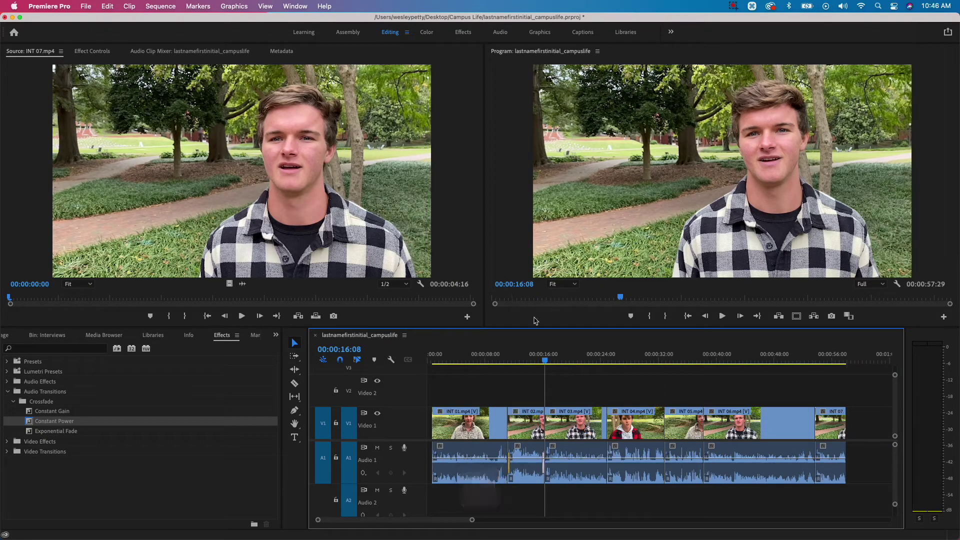
{"action": "left_click", "coordinate": [532, 359]}
{"action": "key", "text": "space"}
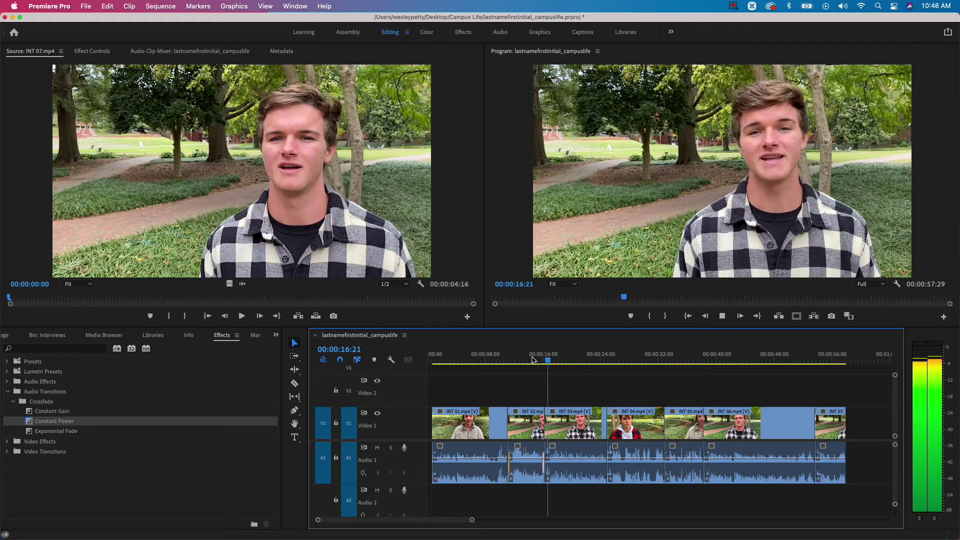
{"action": "key", "text": "space"}
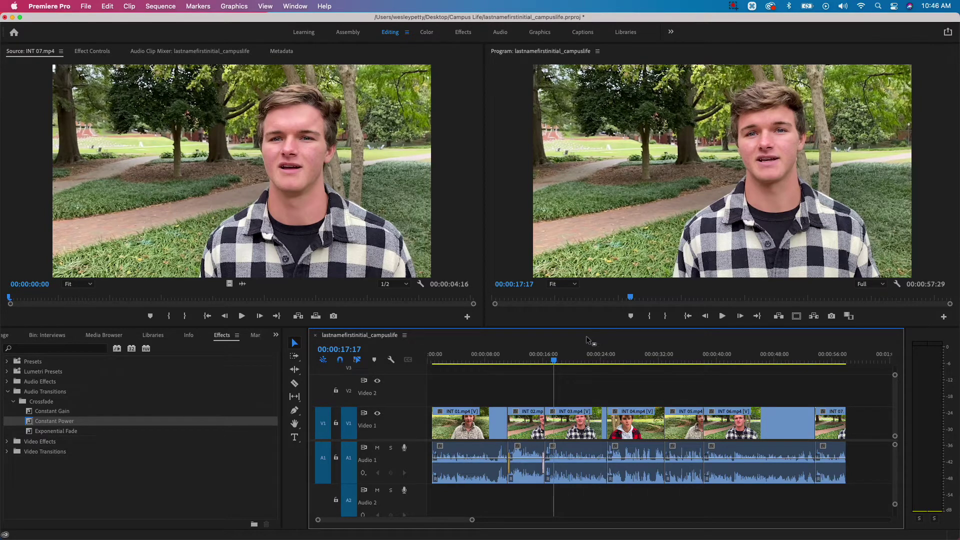
{"action": "left_click", "coordinate": [530, 362]}
{"action": "key", "text": "space"}
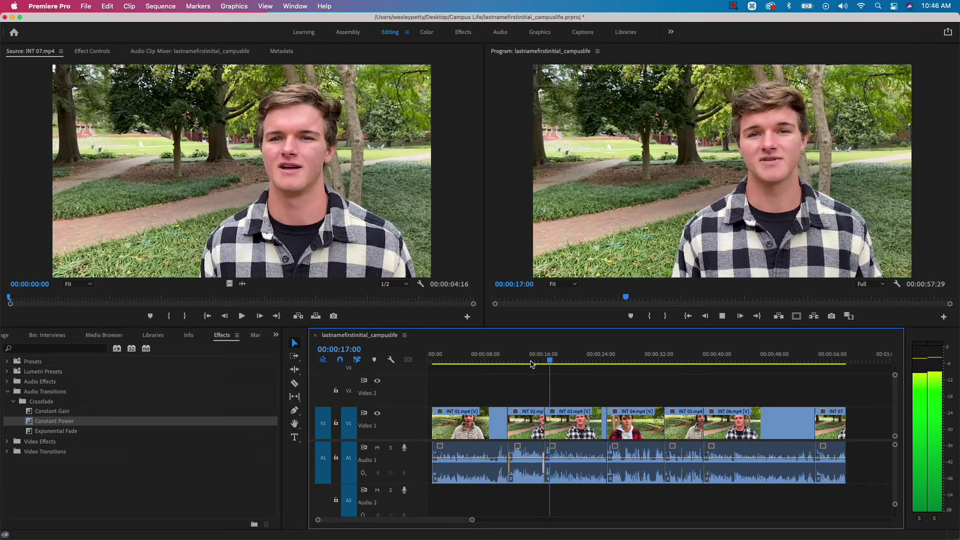
{"action": "key", "text": "space"}
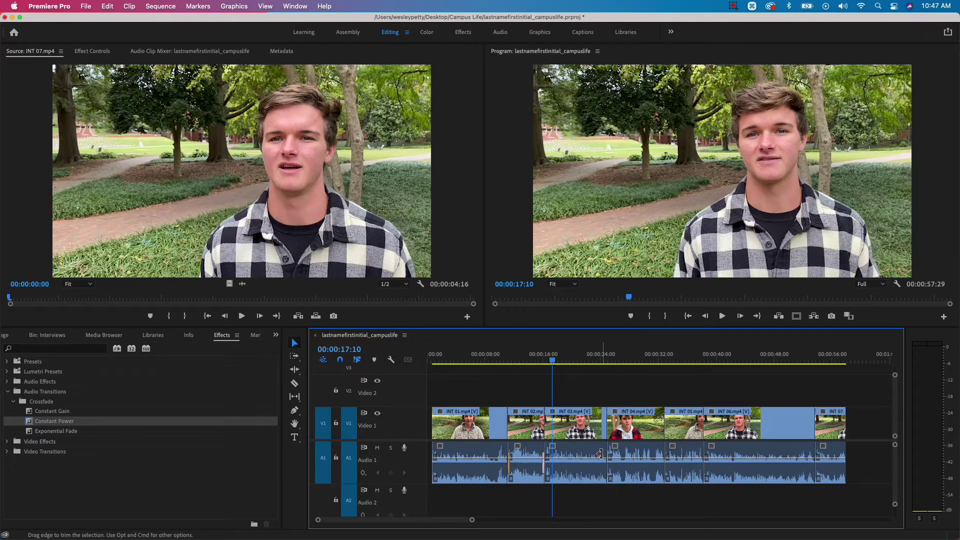
Step: Copy the Constant Power transition at the audio cut between INT 02.mp4 and INT 03.mp4
{"action": "key", "text": "backslash"}
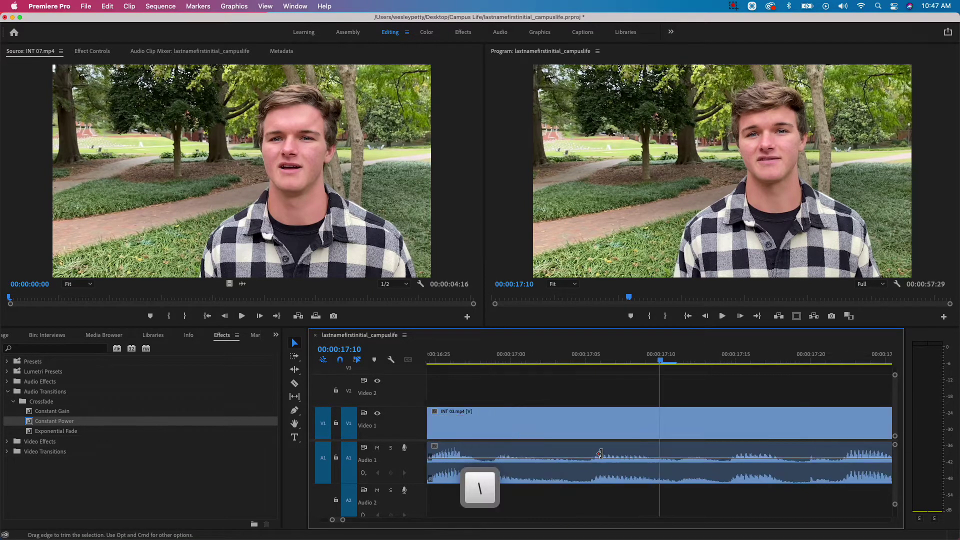
{"action": "key", "text": "Down"}
{"action": "key", "text": "Up"}
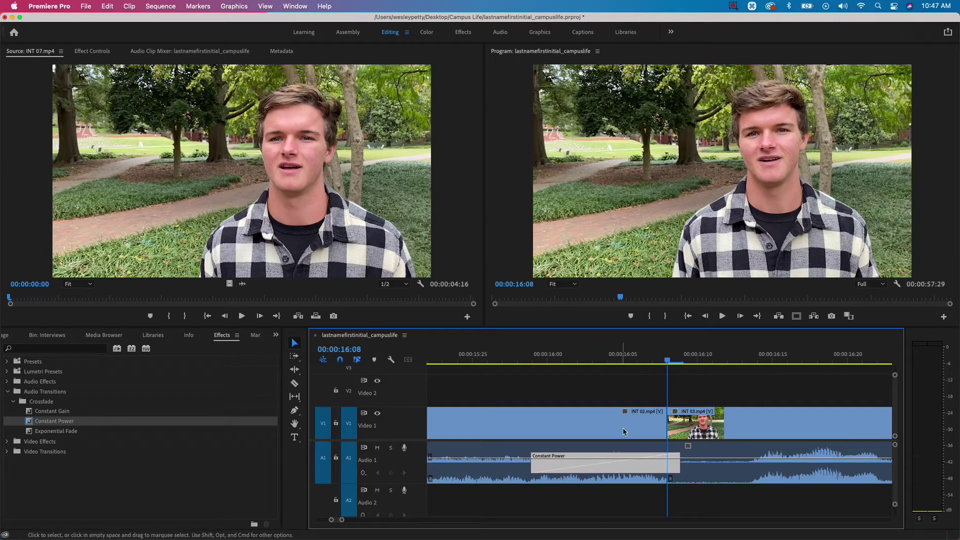
{"action": "left_click", "coordinate": [621, 390]}
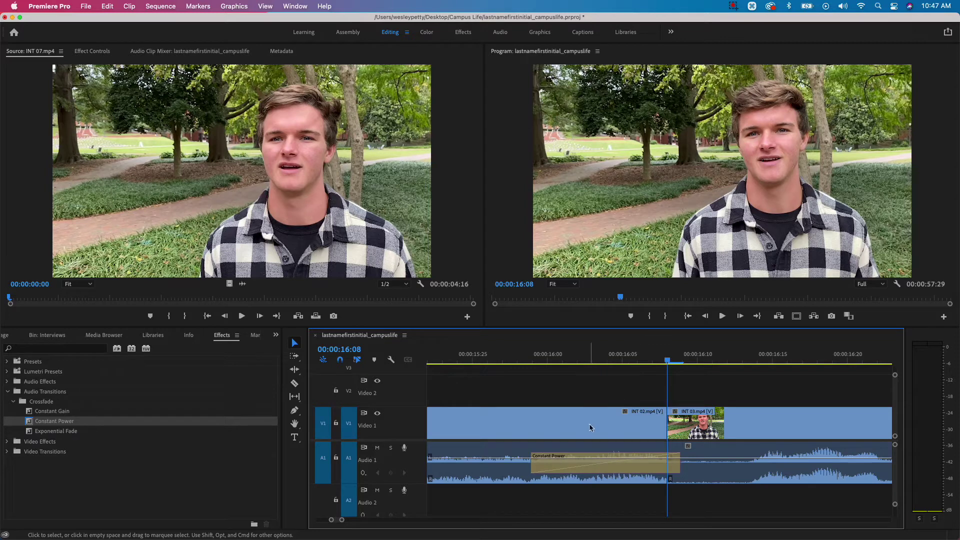
{"action": "left_click", "coordinate": [589, 424]}
{"action": "left_click", "coordinate": [616, 395]}
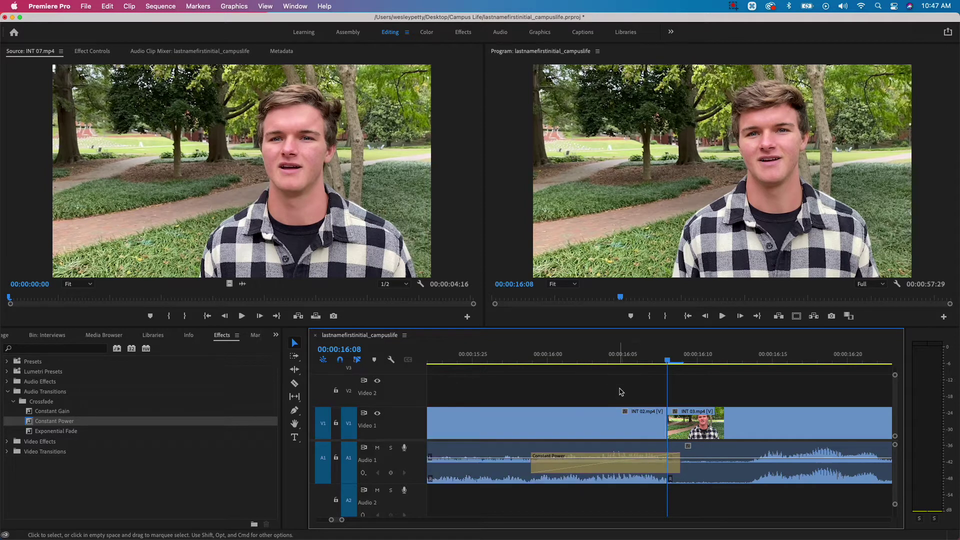
{"action": "left_click", "coordinate": [602, 465]}
{"action": "key", "text": "c"}
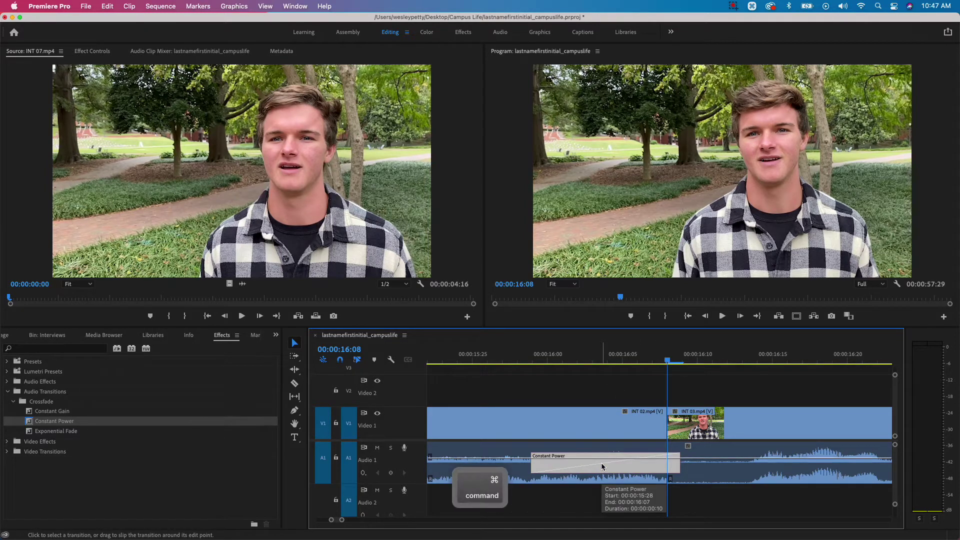
{"action": "key", "text": "v"}
Step: Paste the Constant Power transition onto the audio cut between INT 03.mp4 and INT 04.mp4 and set its duration to 10 frames
{"action": "key", "text": "Down"}
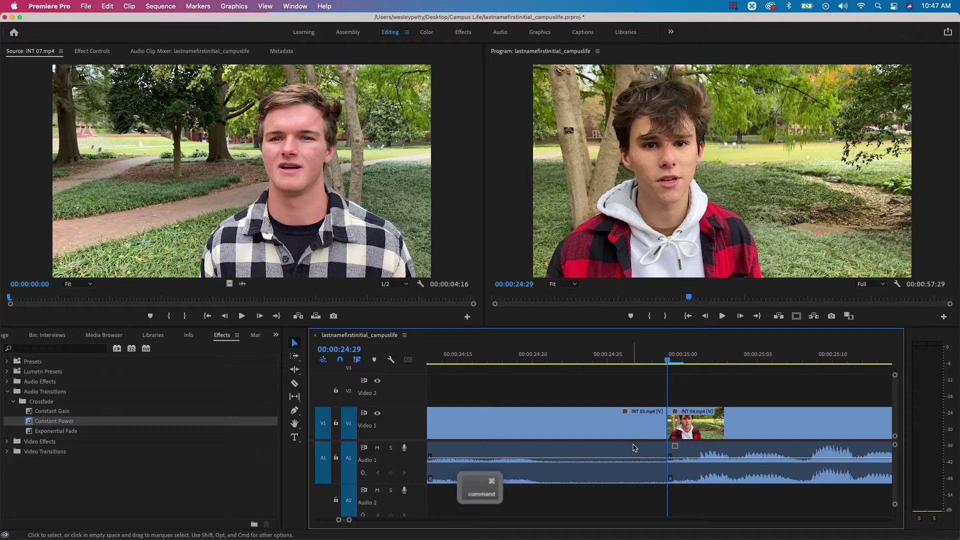
{"action": "key", "text": "super+v"}
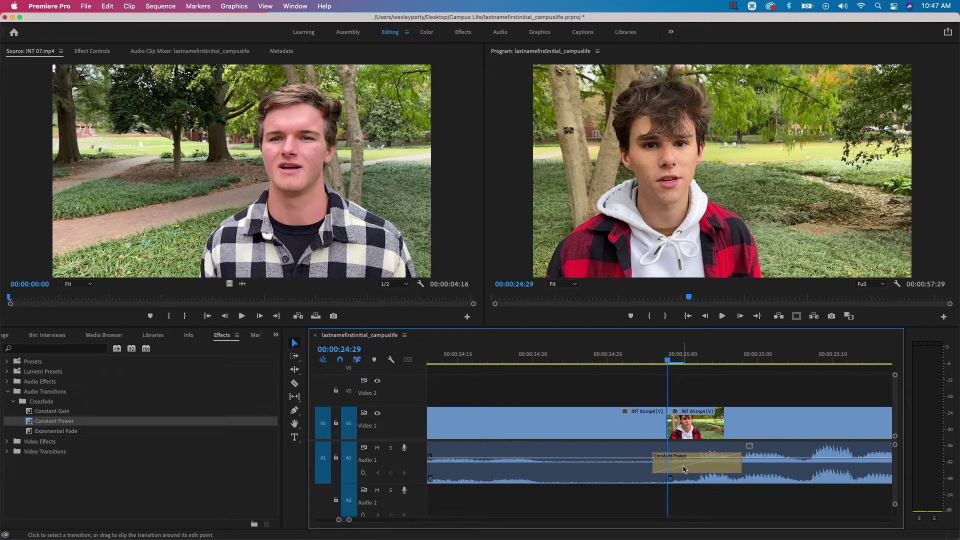
{"action": "double_click", "coordinate": [684, 469]}
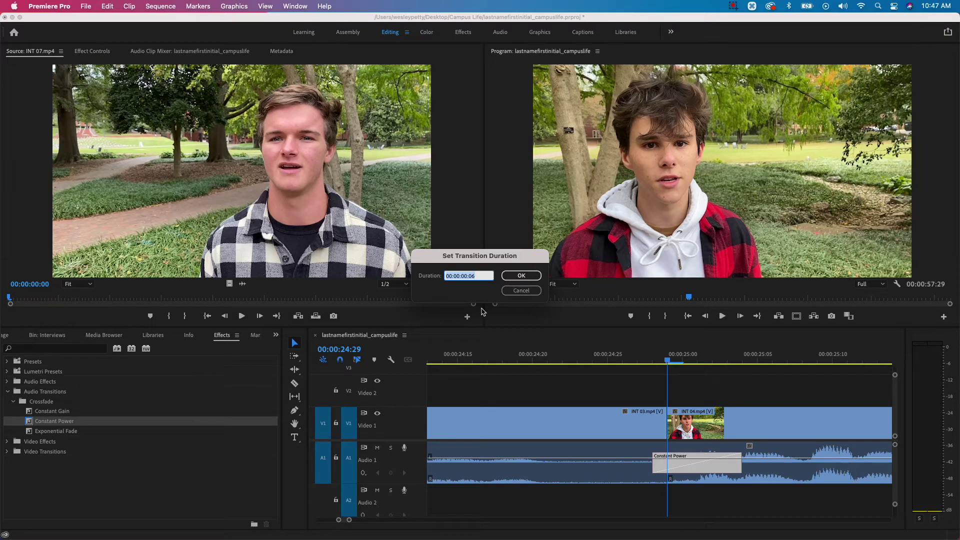
{"action": "type", "text": "10"}
{"action": "key", "text": "Return"}
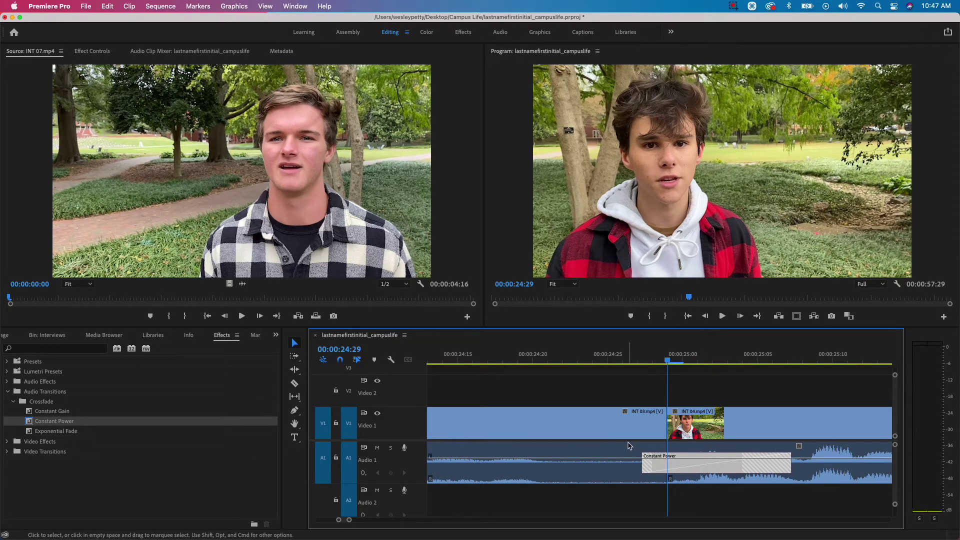
Step: Play the cut from INT 03.mp4 into INT 04.mp4 to check the audio crossfade
{"action": "key", "text": "backslash"}
{"action": "left_click", "coordinate": [586, 361]}
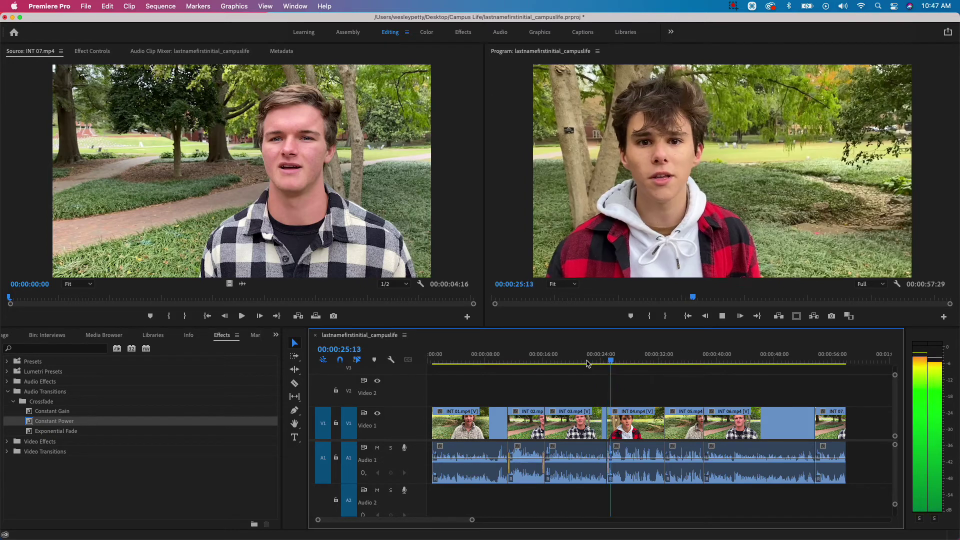
{"action": "key", "text": "space"}
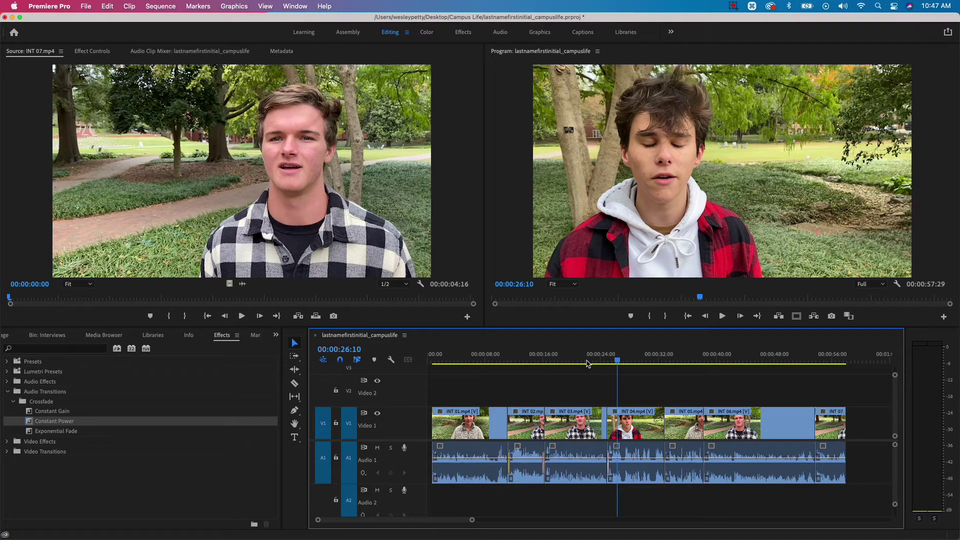
Step: Paste the Constant Power transition onto the audio cut between INT 04.mp4 and INT 05.mp4 and set its duration to 10 frames
{"action": "key", "text": "="}
{"action": "key", "text": "="}
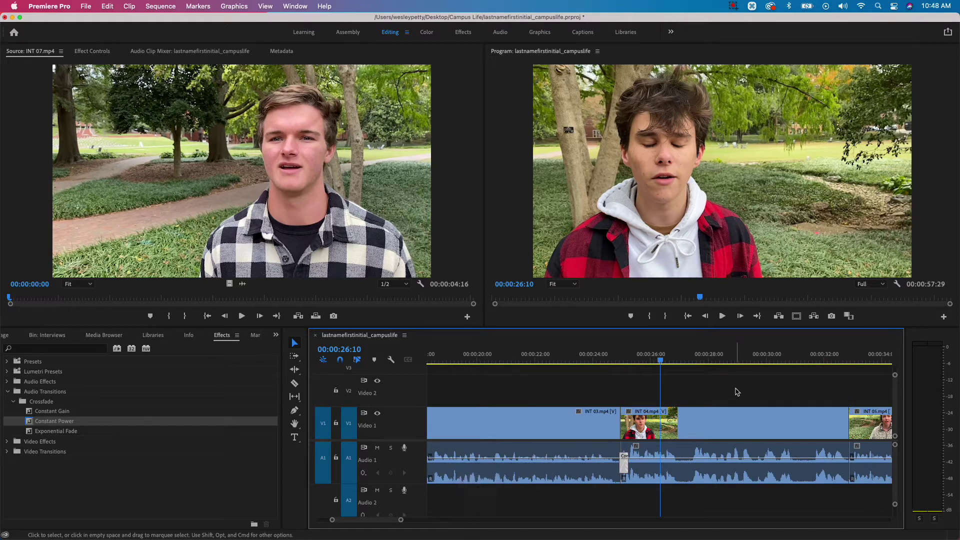
{"action": "scroll", "coordinate": [736, 391], "scroll_direction": "down", "scroll_amount": 5}
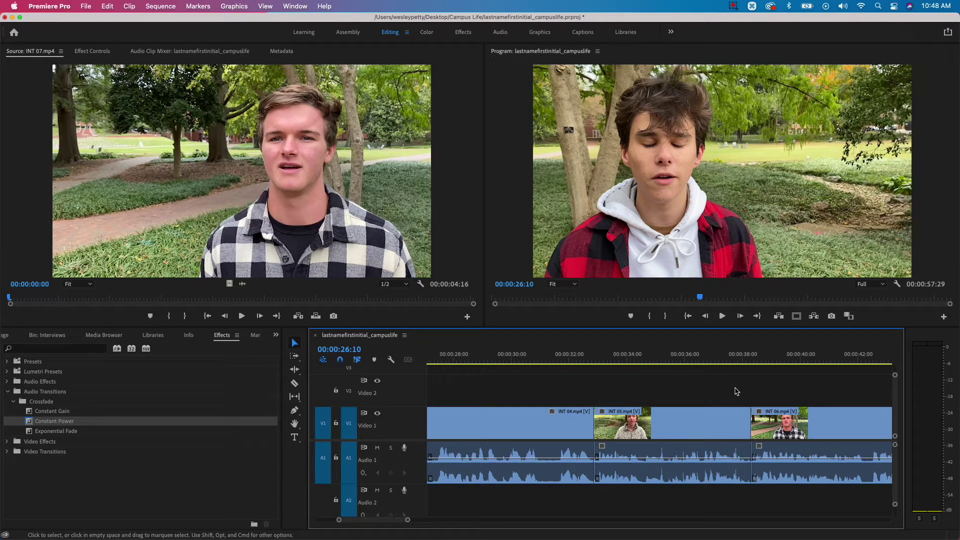
{"action": "key", "text": "Down"}
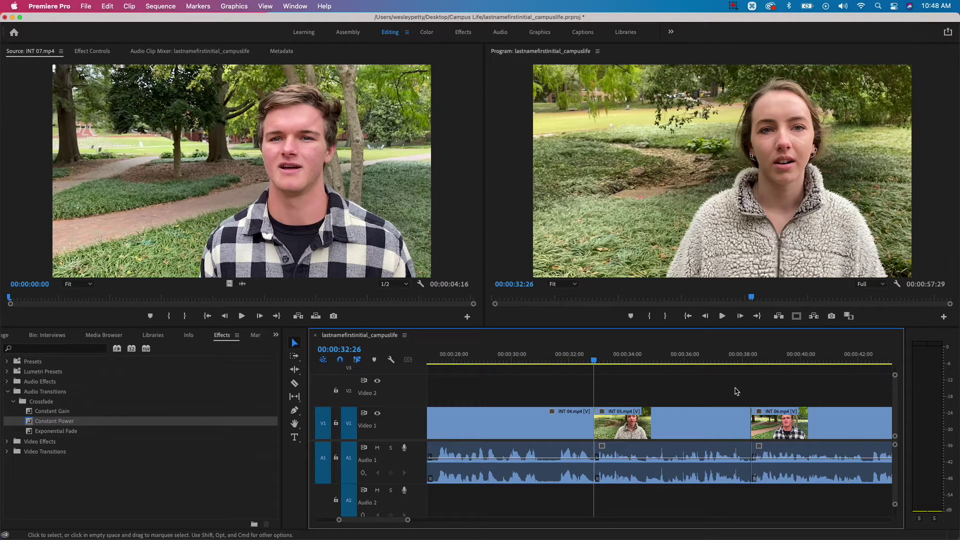
{"action": "key", "text": "super+v"}
{"action": "key", "text": "="}
{"action": "key", "text": "="}
{"action": "key", "text": "="}
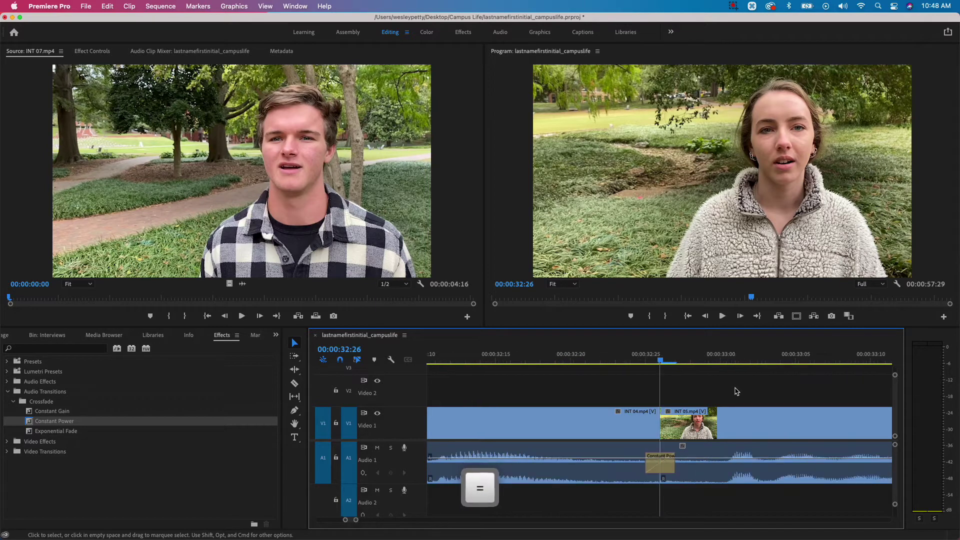
{"action": "double_click", "coordinate": [670, 462]}
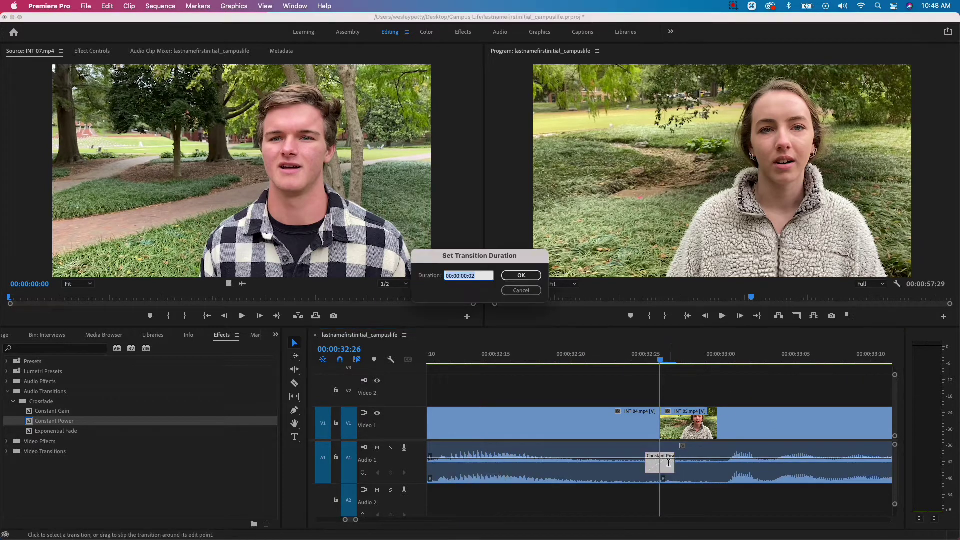
{"action": "type", "text": "10"}
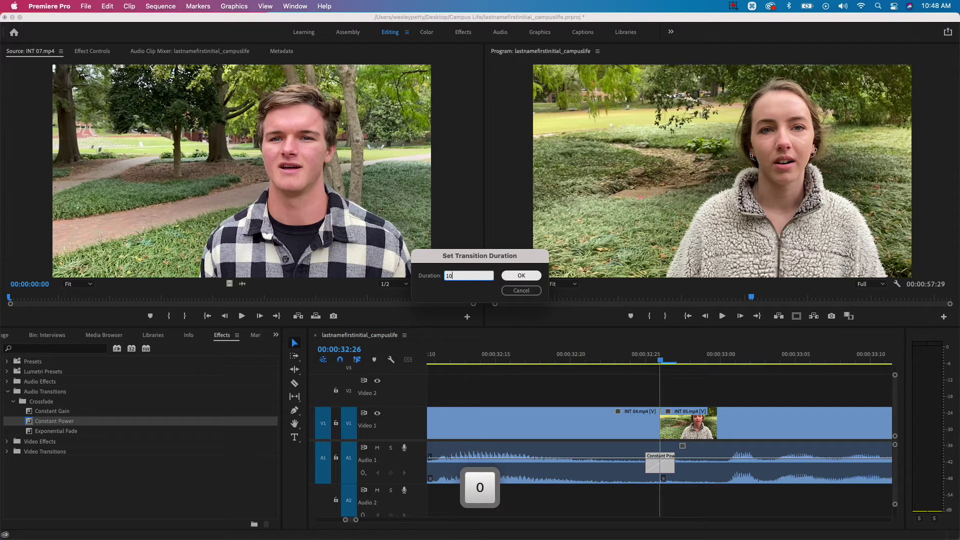
{"action": "key", "text": "Return"}
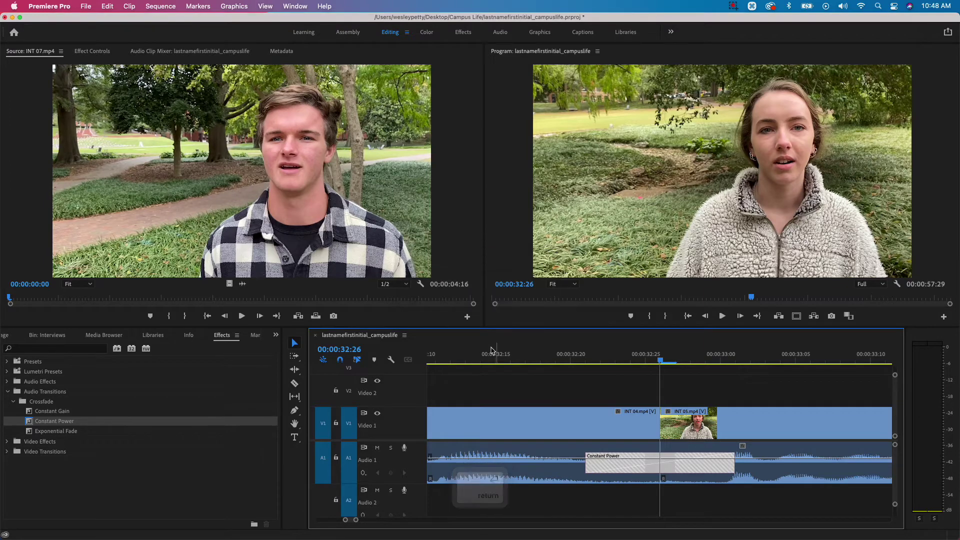
Step: Play the cut from INT 04.mp4 into INT 05.mp4 to check the audio crossfade
{"action": "key", "text": "minus"}
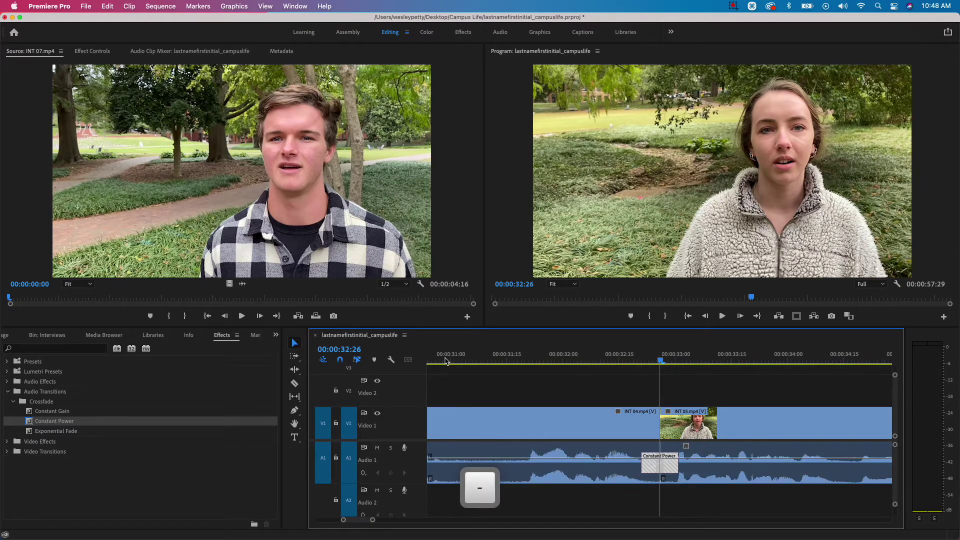
{"action": "left_click", "coordinate": [508, 361]}
{"action": "key", "text": "space"}
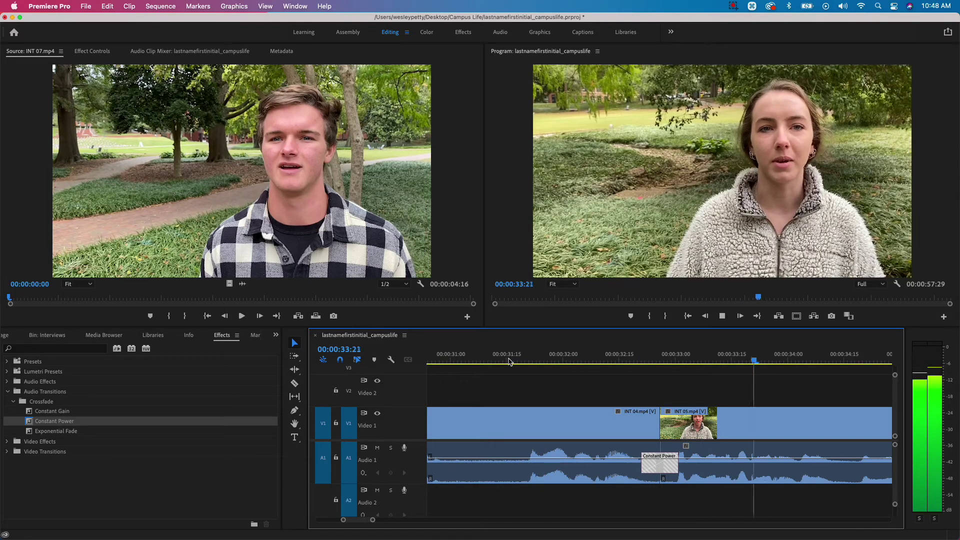
{"action": "key", "text": "space"}
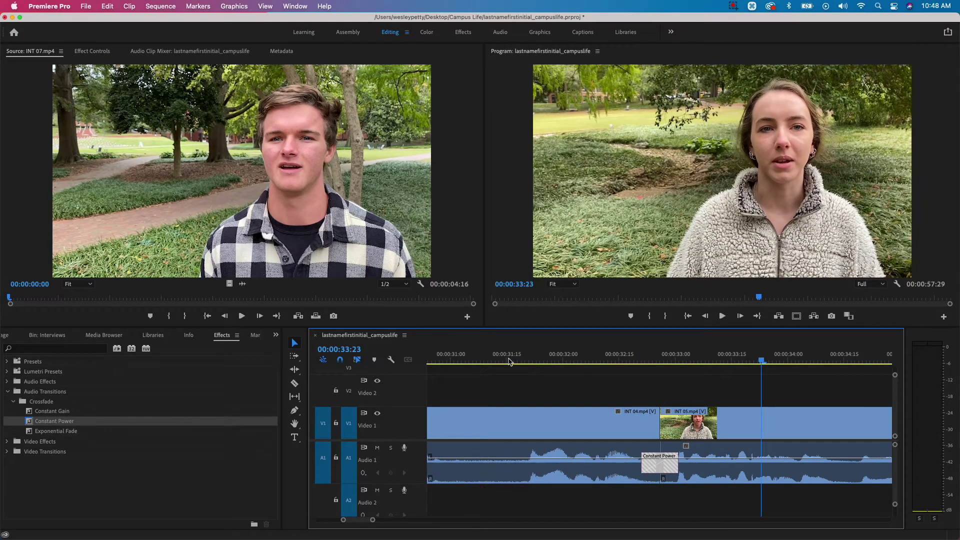
Step: Paste the Constant Power transition onto the audio cut between INT 05.mp4 and INT 06.mp4 and set its duration to 10 frames
{"action": "key", "text": "Down"}
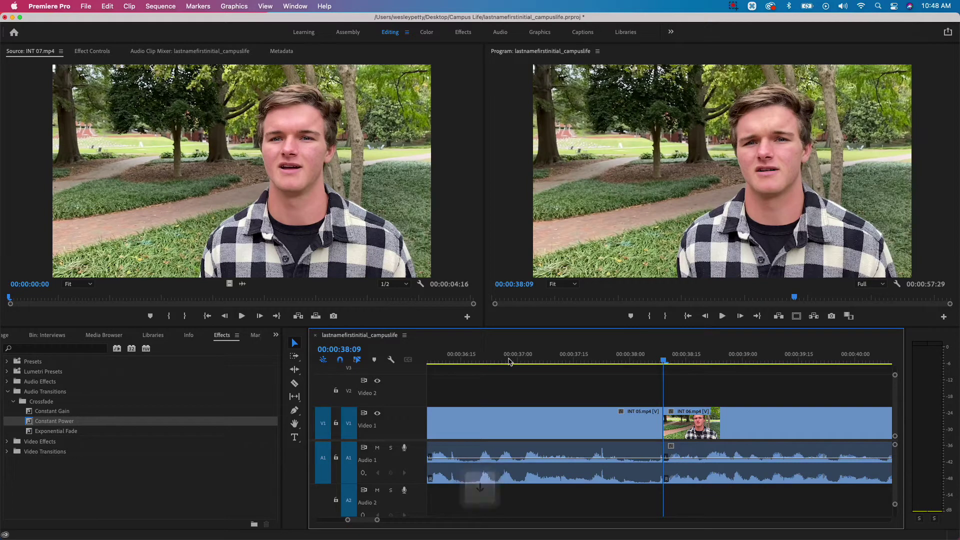
{"action": "key", "text": "super+v"}
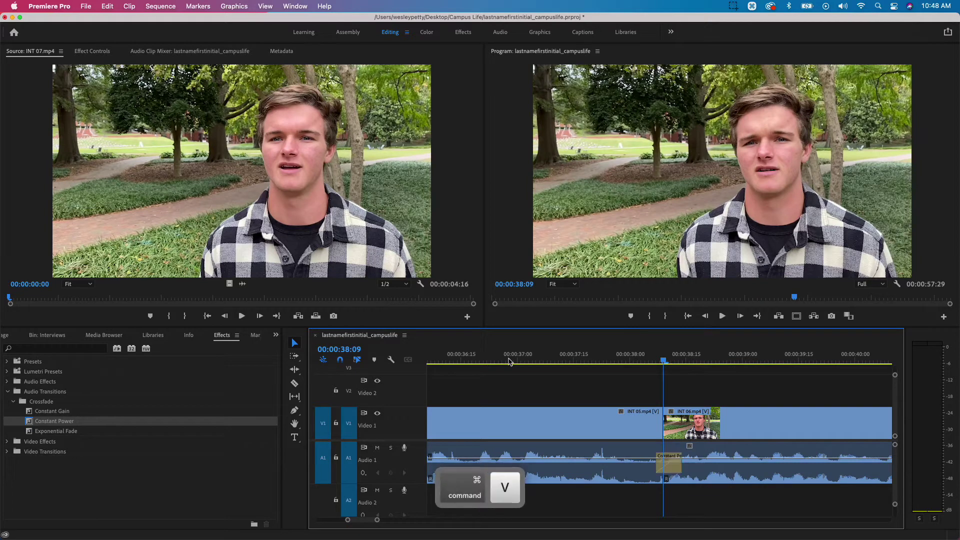
{"action": "double_click", "coordinate": [673, 469]}
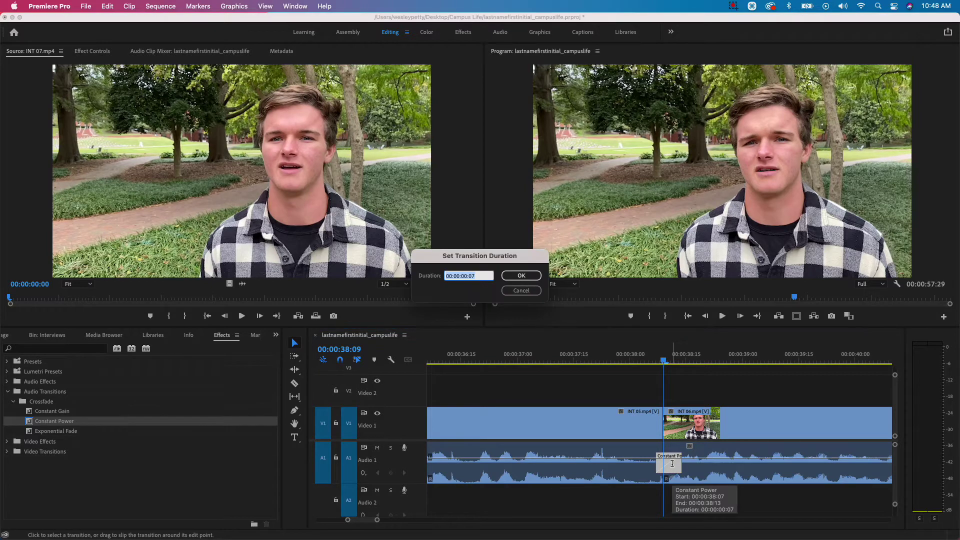
{"action": "type", "text": "10"}
{"action": "key", "text": "Return"}
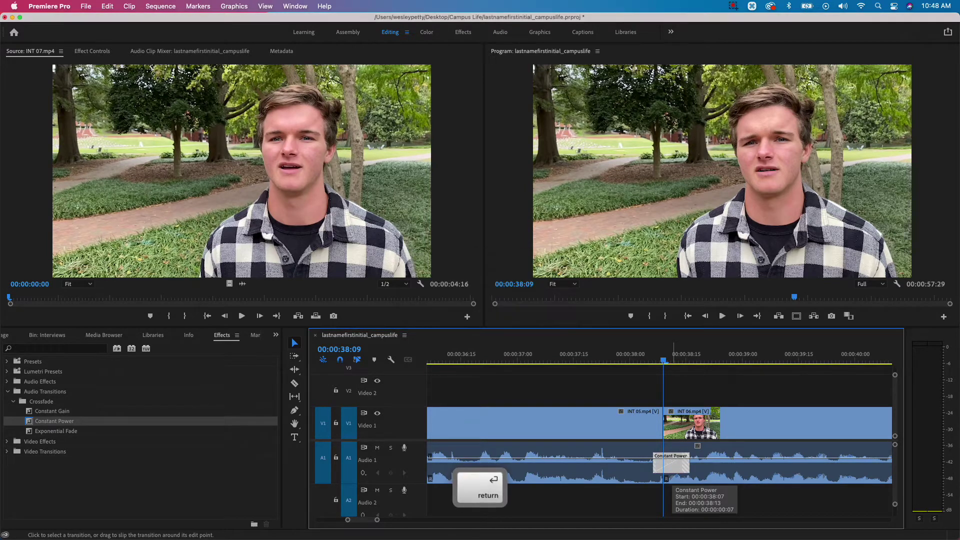
Step: Play the cut from INT 05.mp4 into INT 06.mp4 to check the audio crossfade
{"action": "left_click", "coordinate": [487, 361]}
{"action": "key", "text": "space"}
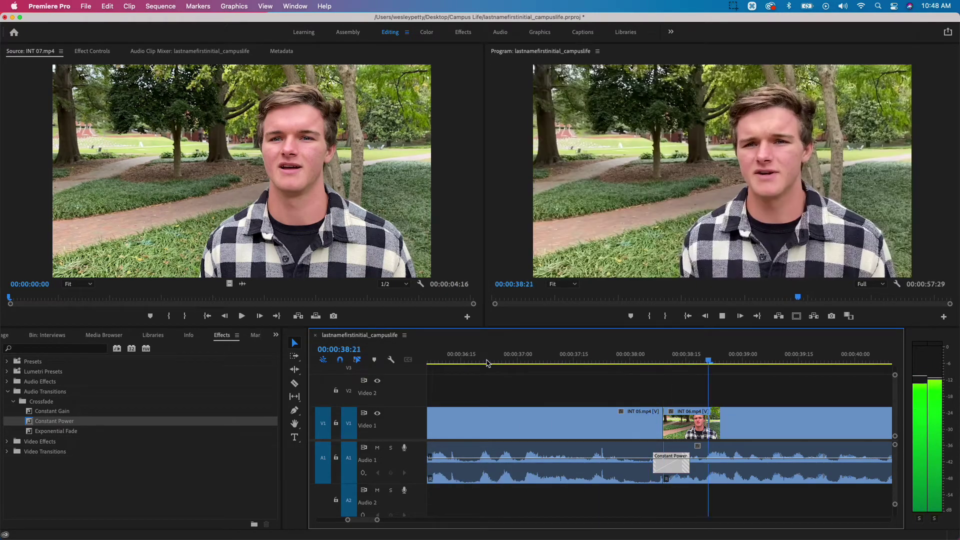
{"action": "key", "text": "space"}
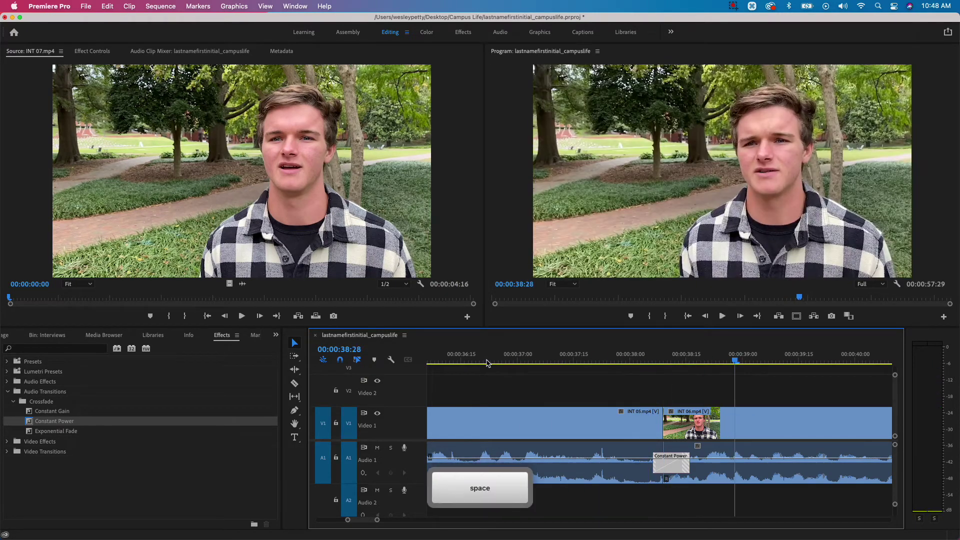
Step: Paste the Constant Power transition onto the audio cut between INT 06.mp4 and INT 07.mp4 and set its duration to 10 frames
{"action": "key", "text": "Down"}
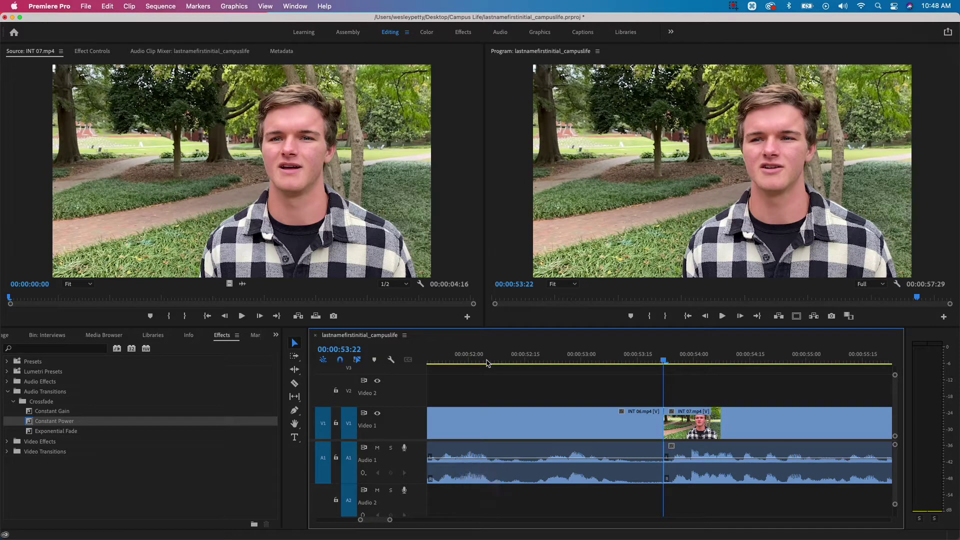
{"action": "key", "text": "super+v"}
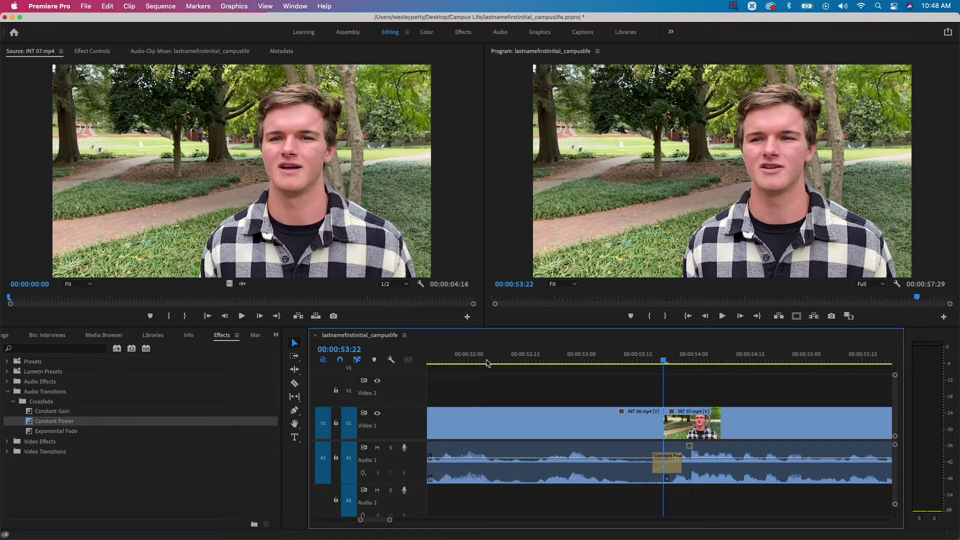
{"action": "double_click", "coordinate": [670, 469]}
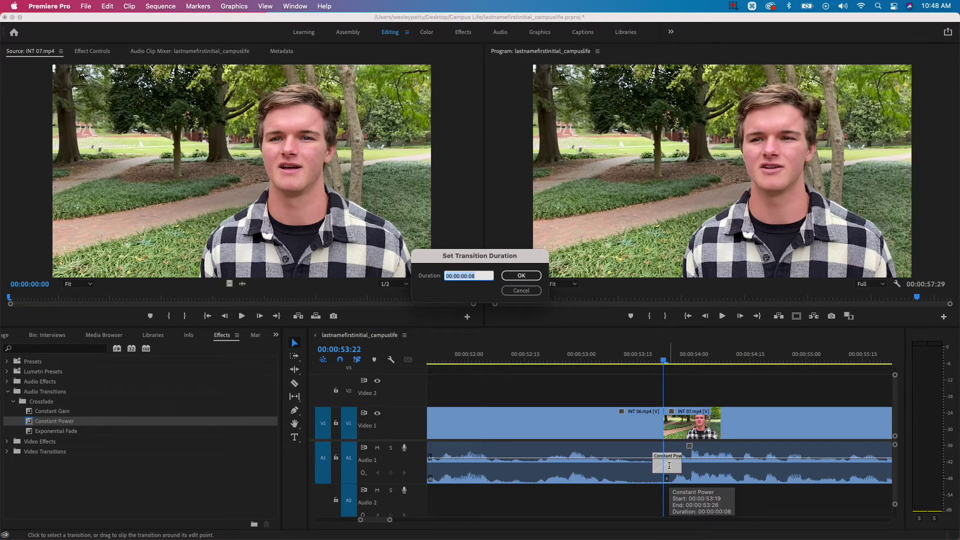
{"action": "type", "text": "10"}
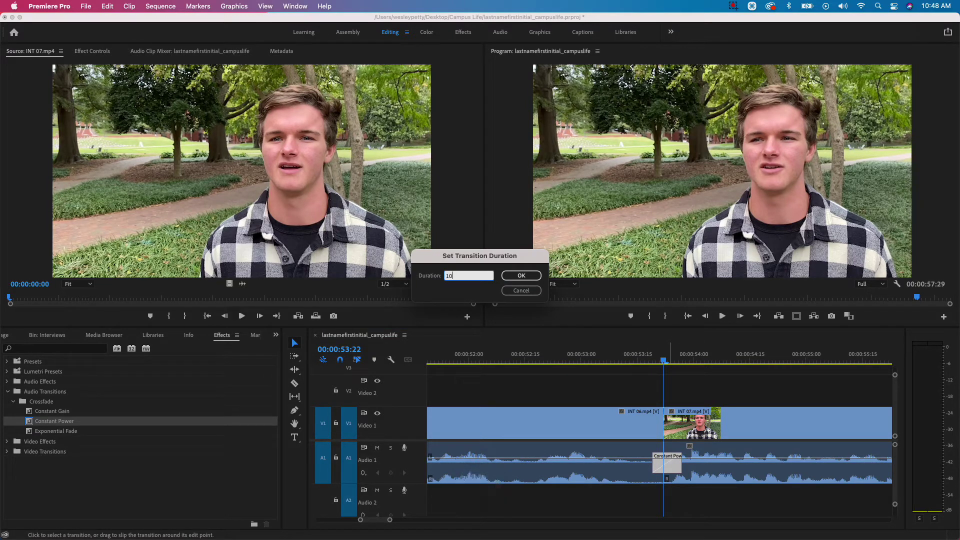
{"action": "key", "text": "Return"}
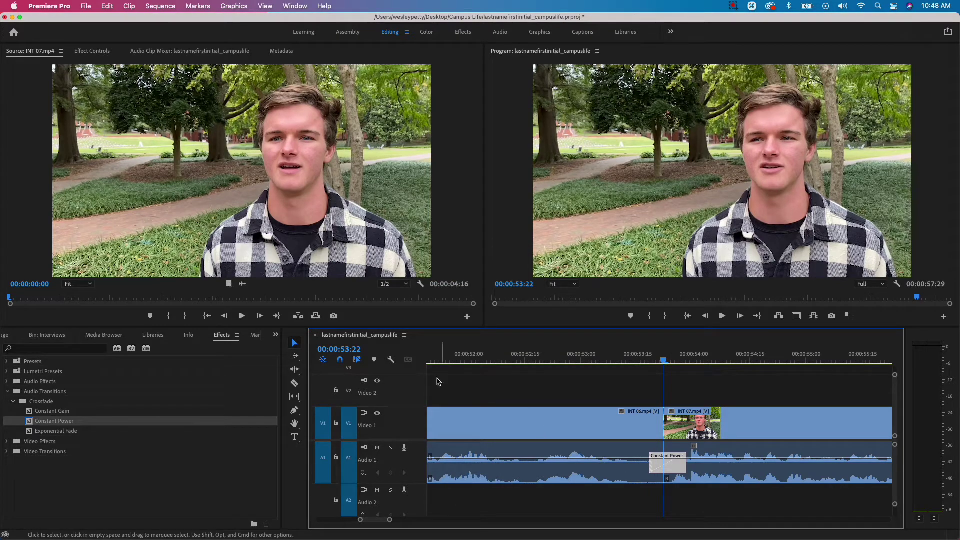
Step: Play the cut from INT 06.mp4 into INT 07.mp4 to check the audio crossfade, and move the playhead to the sequence end
{"action": "left_click", "coordinate": [435, 360]}
{"action": "key", "text": "space"}
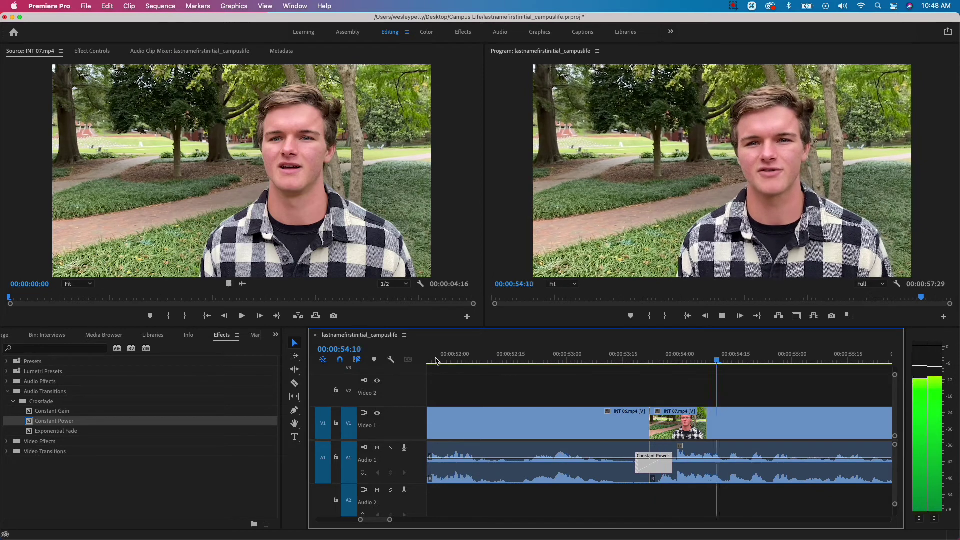
{"action": "key", "text": "Down"}
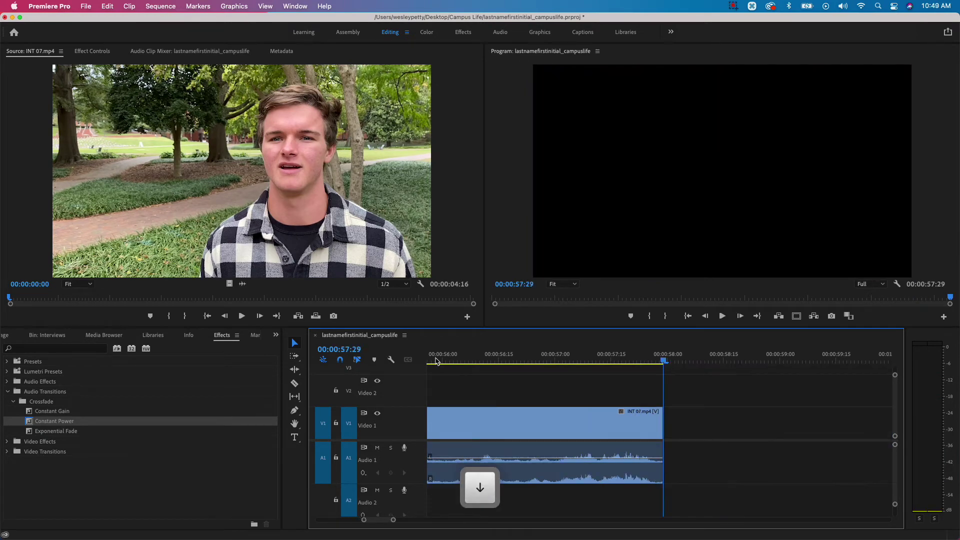
{"action": "key", "text": "backslash"}
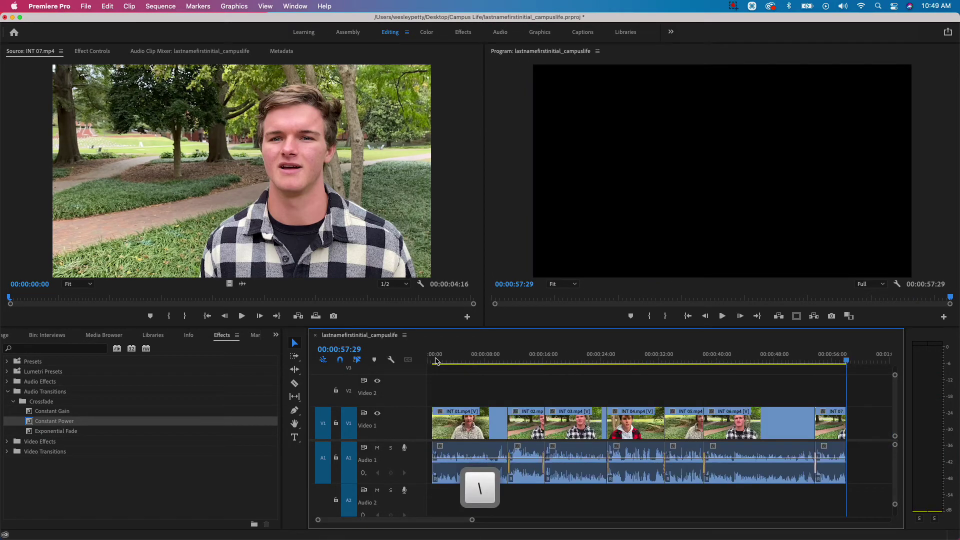
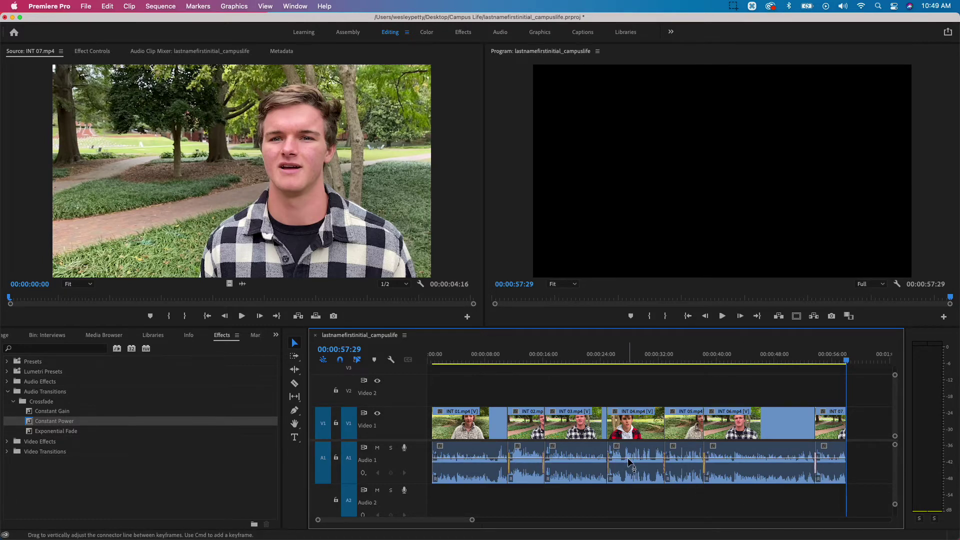
Step: Rename the Video 1 track to Int
{"action": "right_click", "coordinate": [405, 427]}
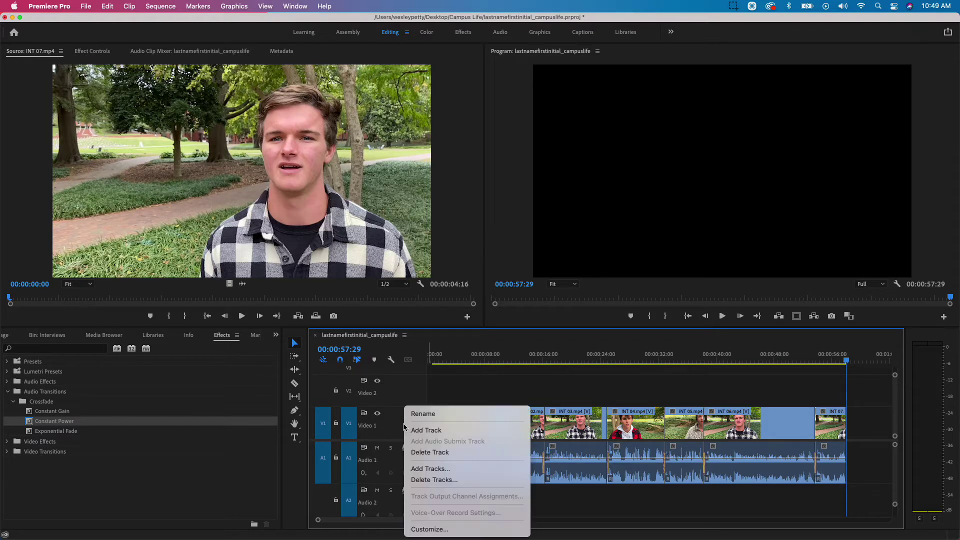
{"action": "left_click", "coordinate": [432, 413]}
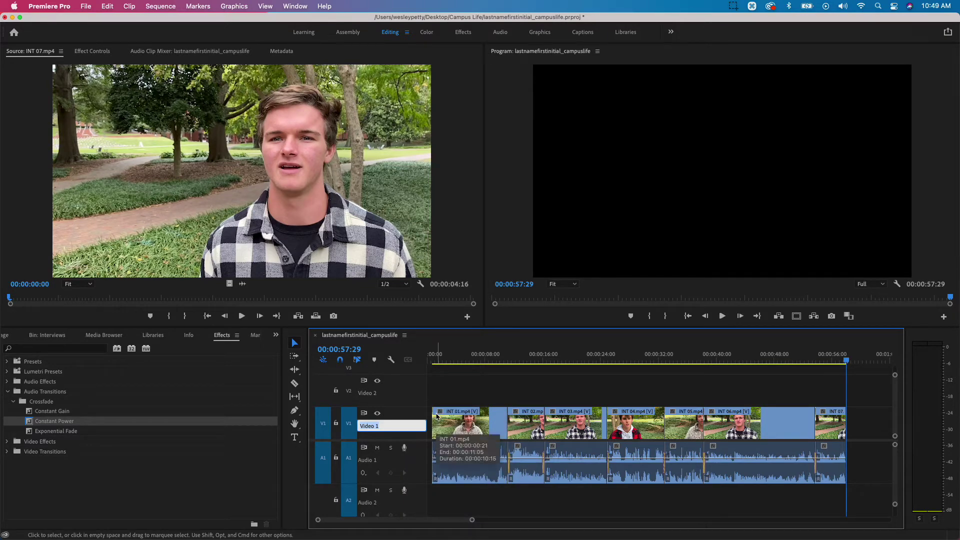
{"action": "type", "text": "Inter"}
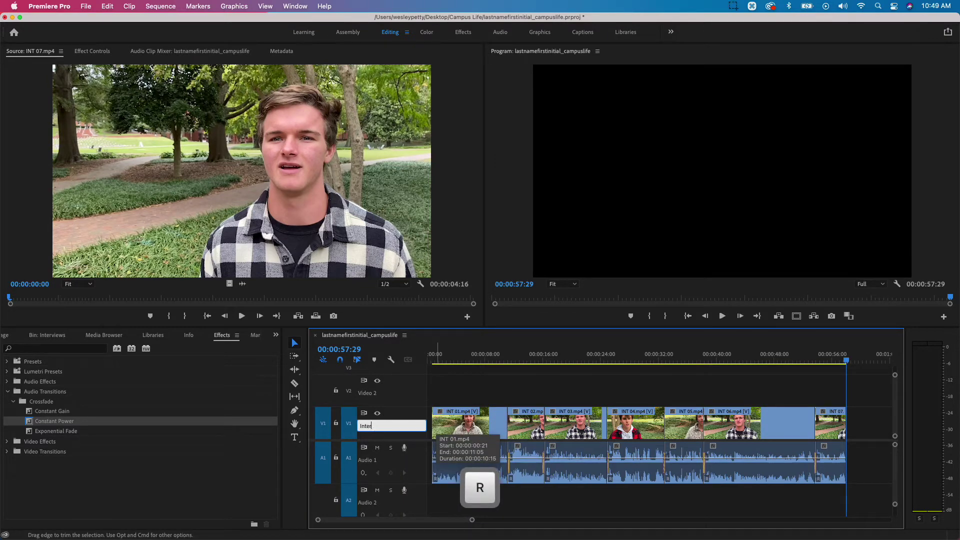
{"action": "key", "text": "BackSpace"}
{"action": "key", "text": "BackSpace"}
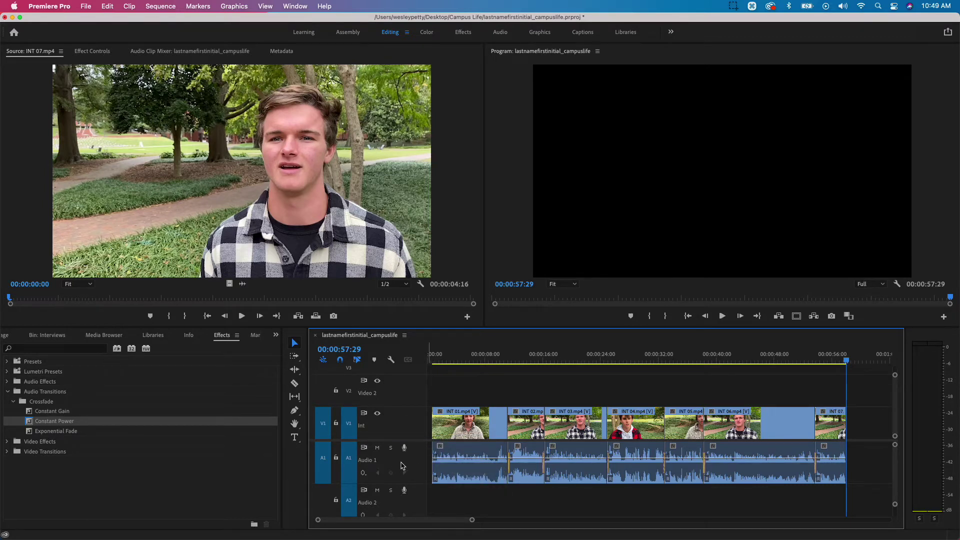
Step: Rename the Audio 1 track to Int audio and save the project
{"action": "right_click", "coordinate": [402, 465]}
{"action": "left_click", "coordinate": [444, 413]}
{"action": "type", "text": "Int"}
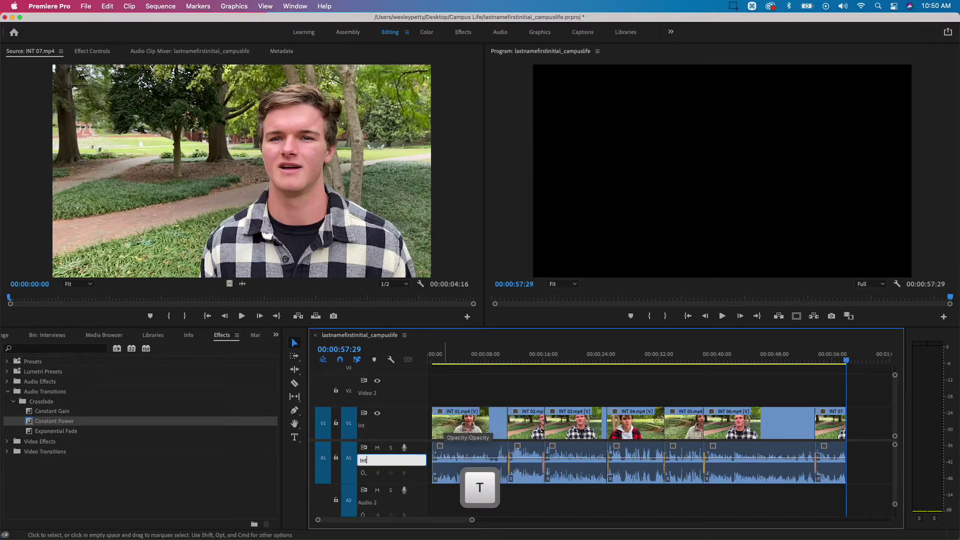
{"action": "type", "text": " audio"}
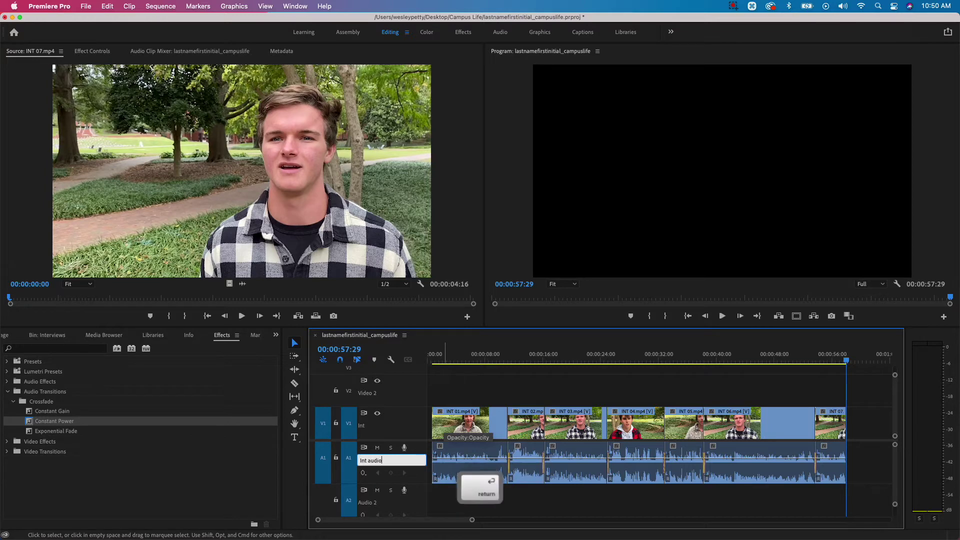
{"action": "key", "text": "Return"}
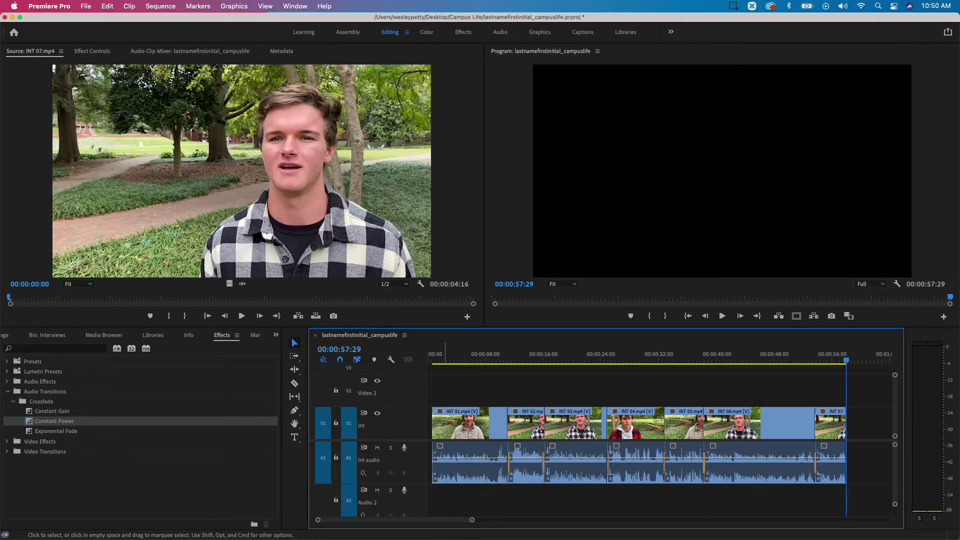
{"action": "key", "text": "super+s"}
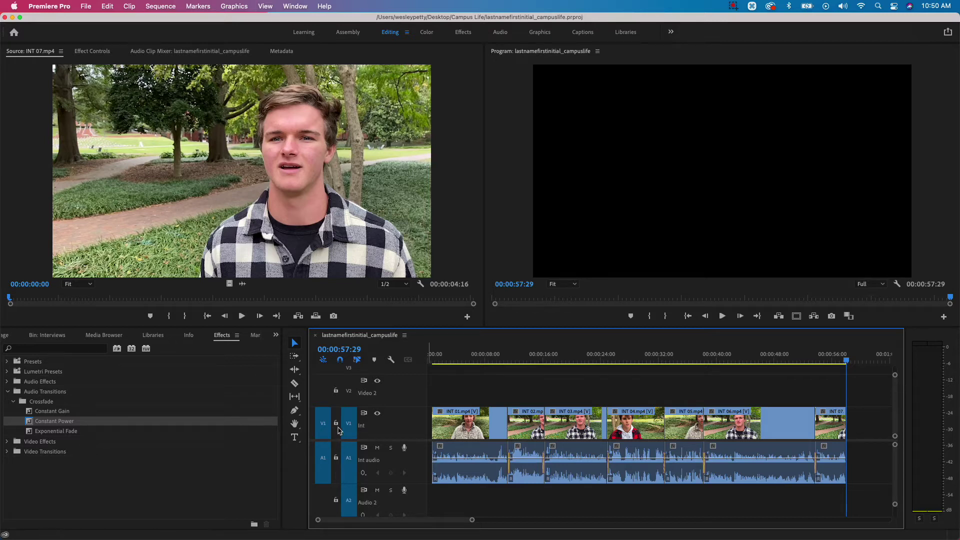
Step: Lock the Int audio and Int video tracks, and check the locked tracks in the enlarged timeline
{"action": "left_click", "coordinate": [336, 459]}
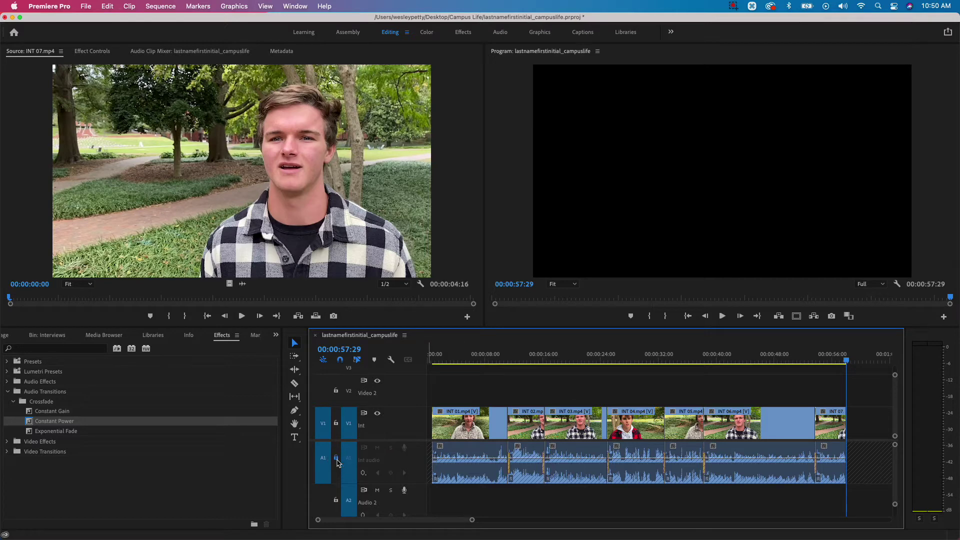
{"action": "left_click", "coordinate": [337, 424]}
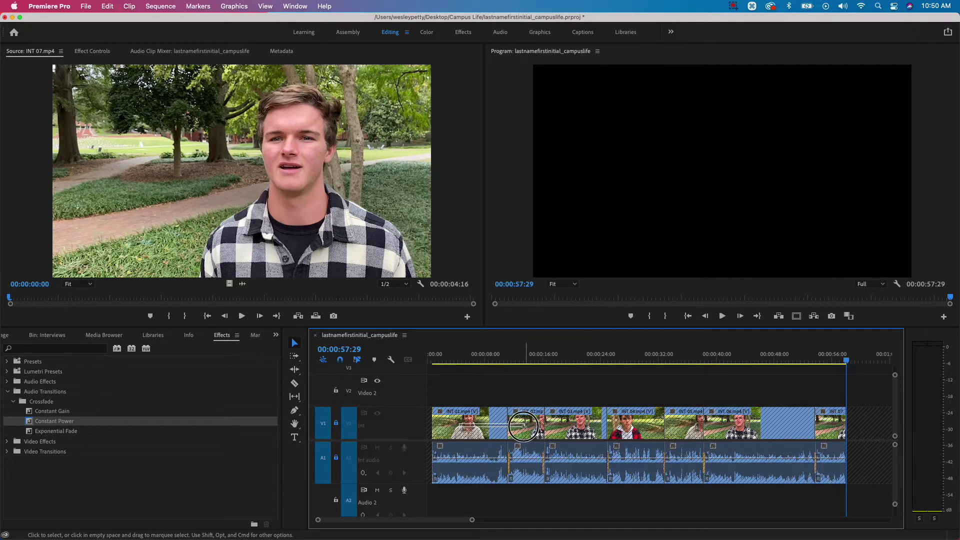
{"action": "left_click_drag", "start_coordinate": [574, 417], "coordinate": [597, 447]}
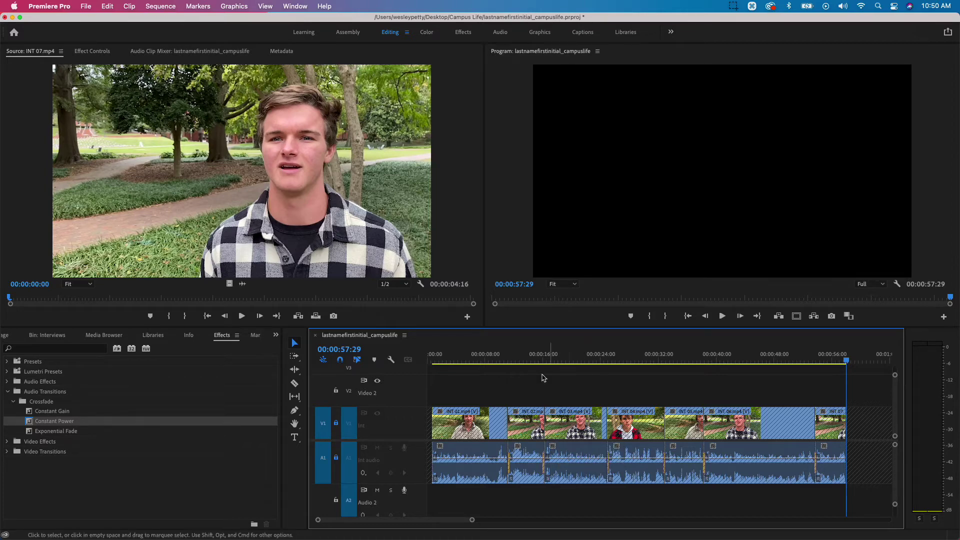
{"action": "key", "text": "grave"}
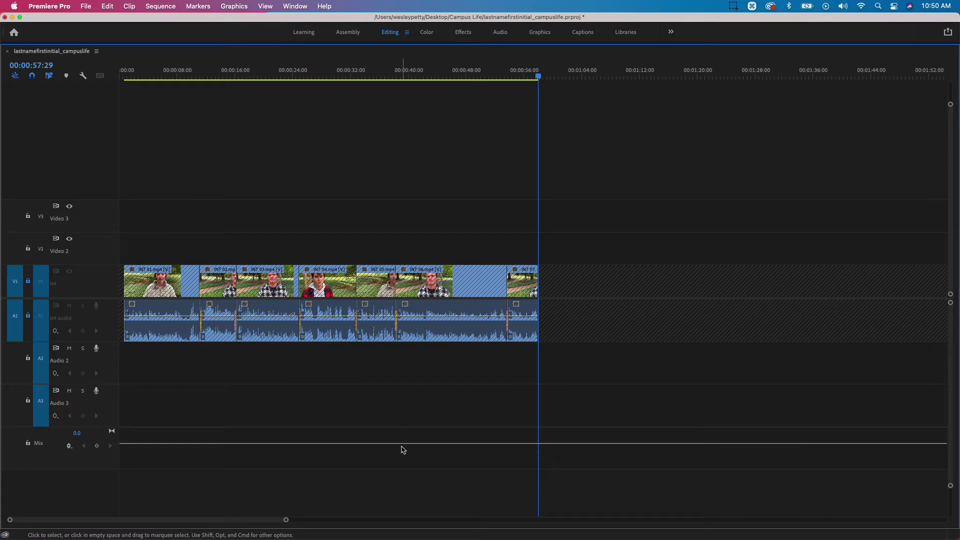
{"action": "mouse_move", "coordinate": [403, 450]}
{"action": "key", "text": "grave"}
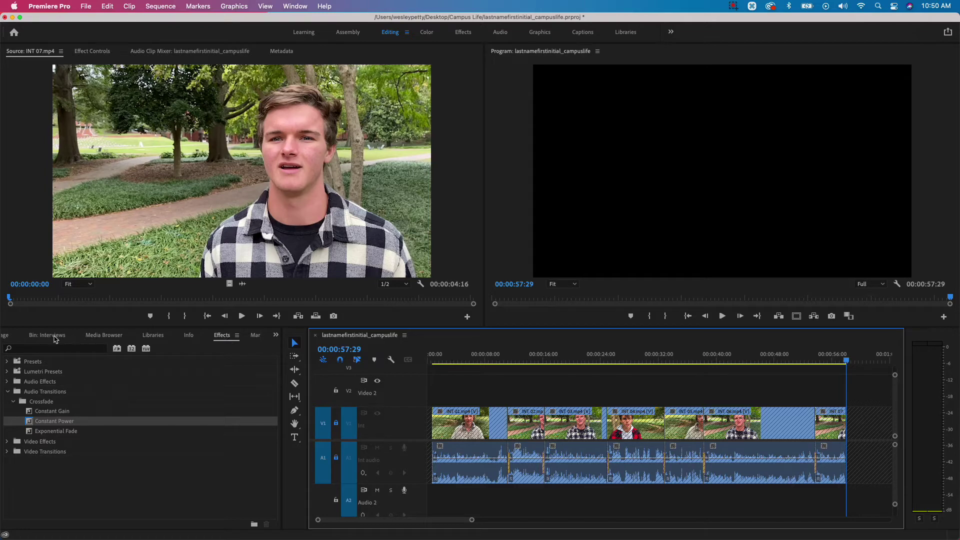
Step: Open the Footage bin and review its campus clip thumbnails in an enlarged view
{"action": "left_click", "coordinate": [276, 335]}
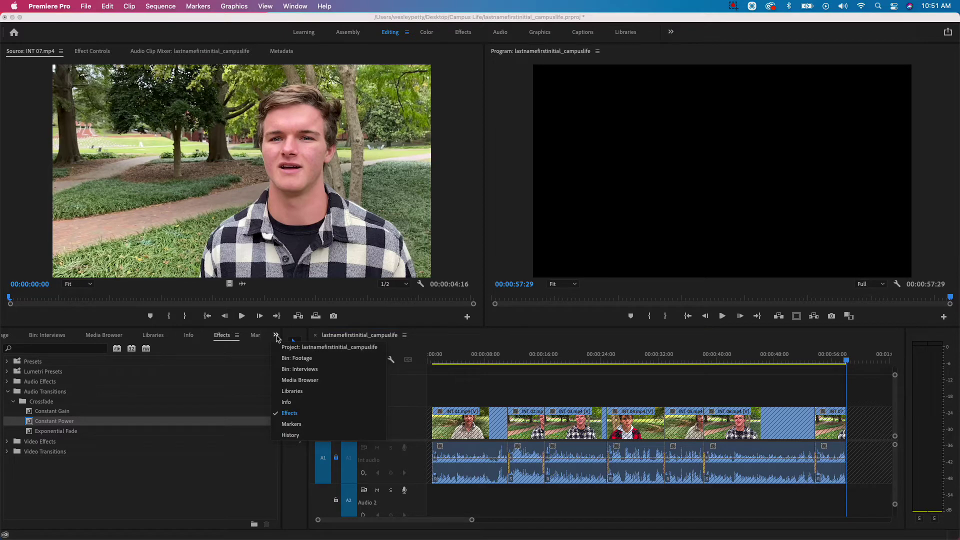
{"action": "left_click", "coordinate": [294, 347]}
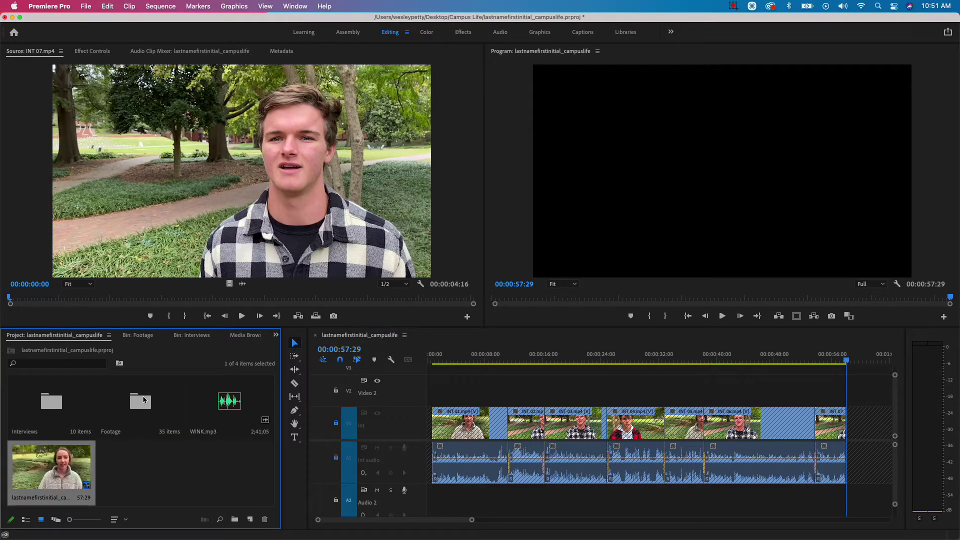
{"action": "left_click", "coordinate": [142, 340]}
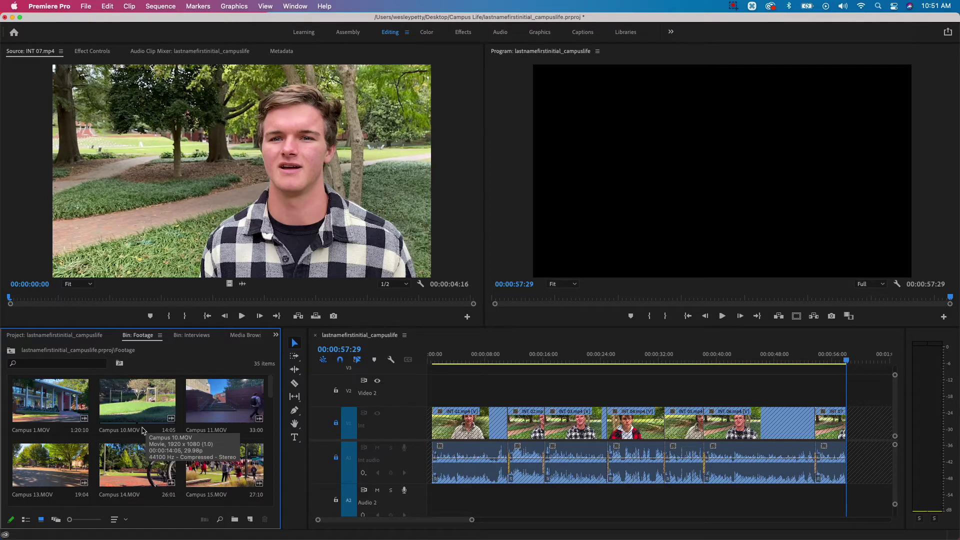
{"action": "key", "text": "grave"}
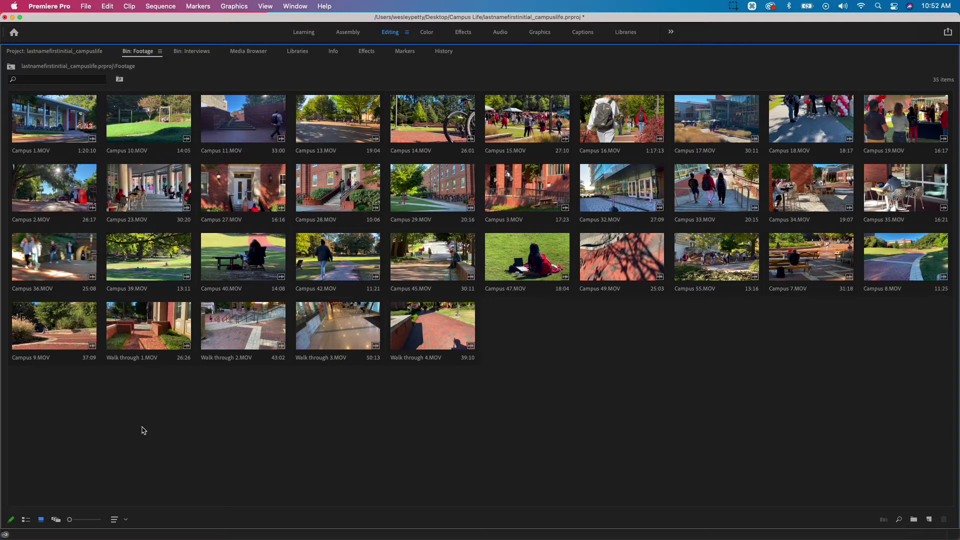
{"action": "key", "text": "grave"}
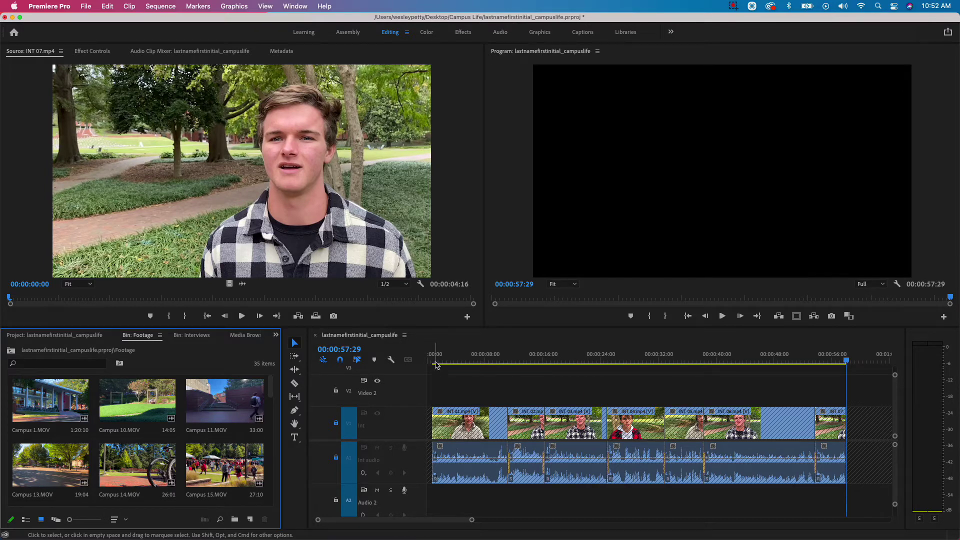
Step: Play the sequence from the end of INT 01.mp4 through INT 02.mp4 into INT 03.mp4 to review the interview cuts
{"action": "left_click", "coordinate": [461, 360]}
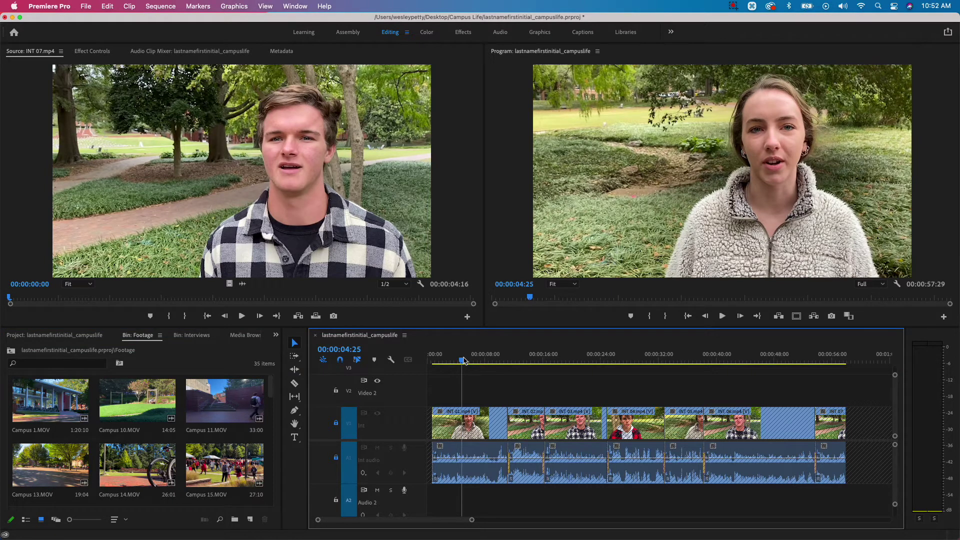
{"action": "left_click", "coordinate": [502, 361]}
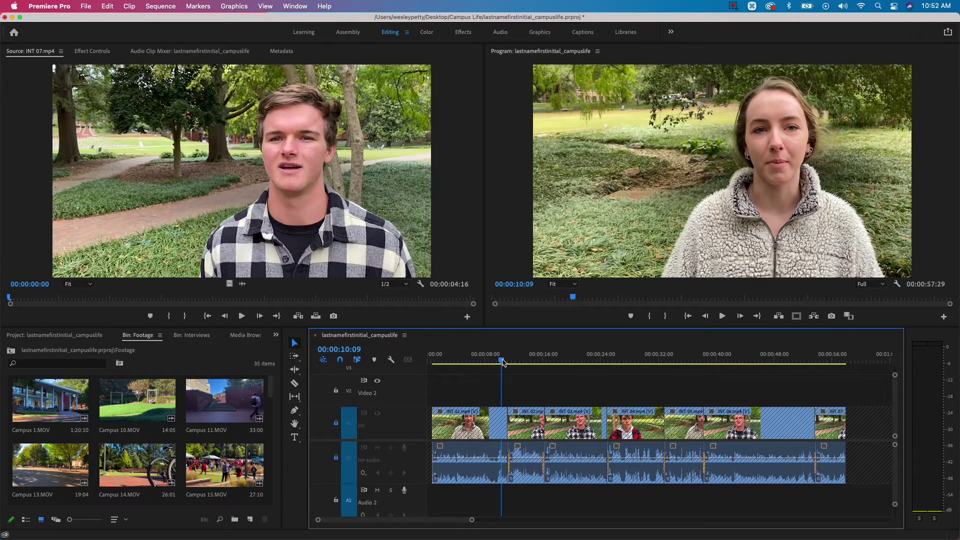
{"action": "key", "text": "space"}
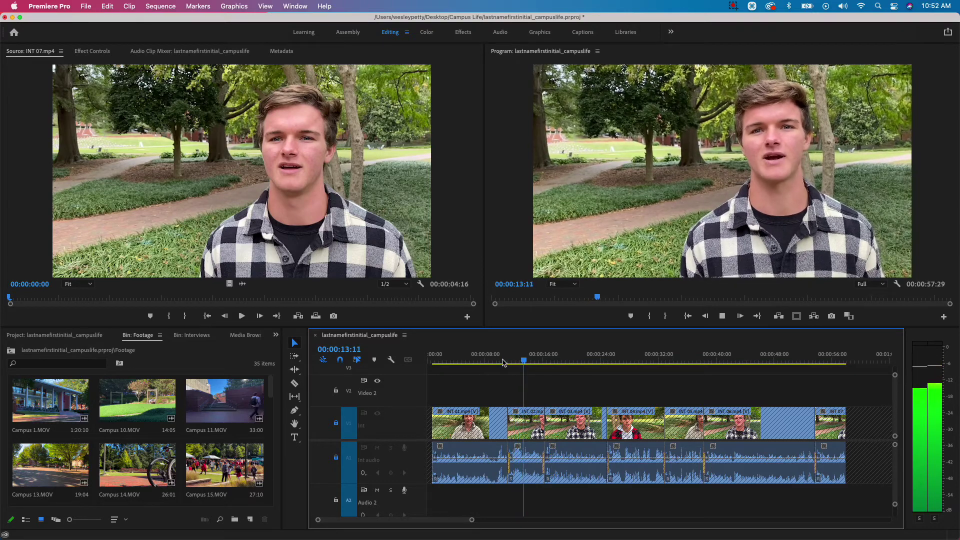
{"action": "key", "text": "space"}
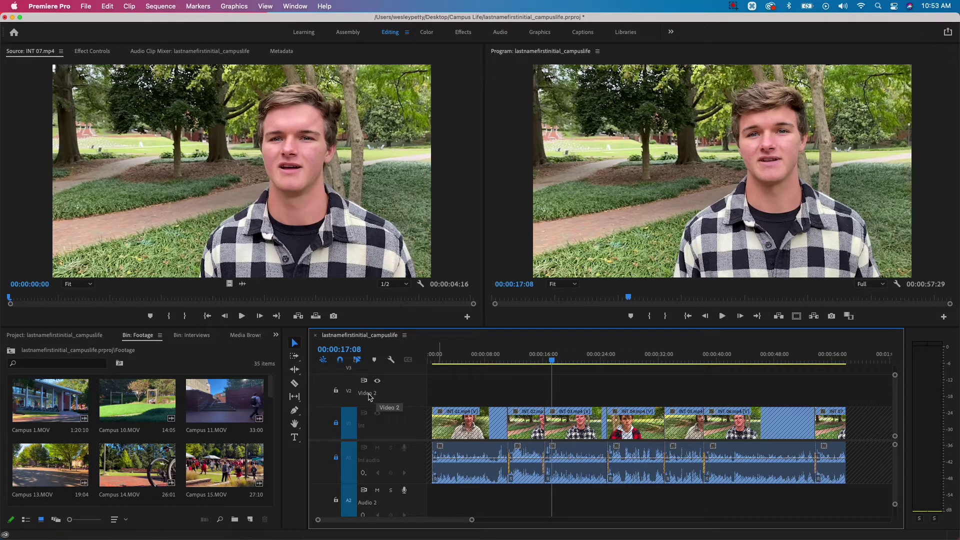
Step: Turn on track targeting for the Video 2 track
{"action": "left_click", "coordinate": [349, 395]}
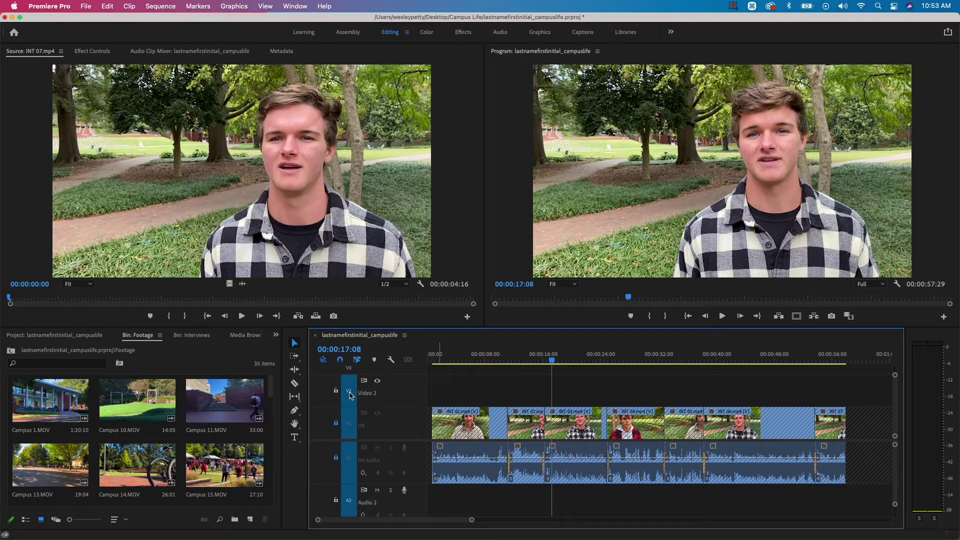
Step: Rename the Video 2 track as Footage
{"action": "right_click", "coordinate": [400, 398]}
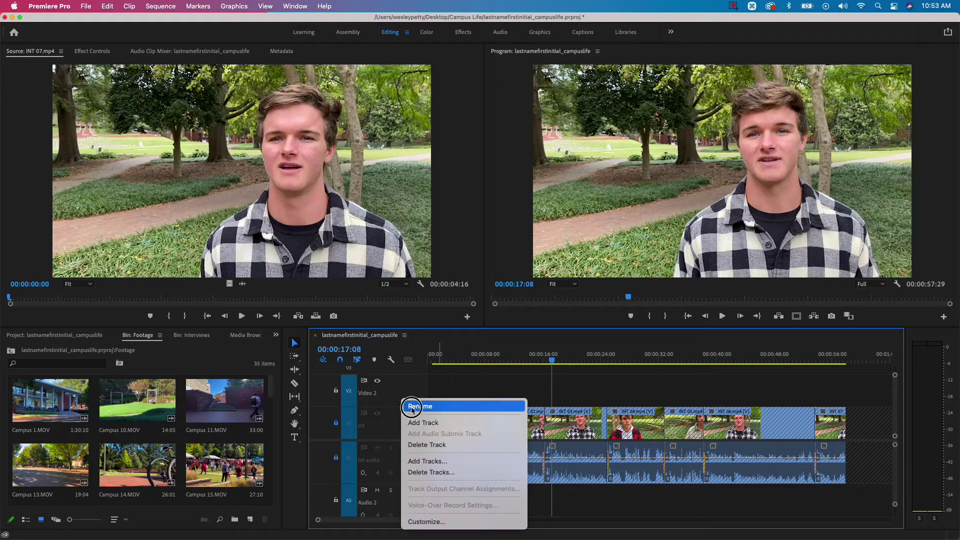
{"action": "key", "text": "Escape"}
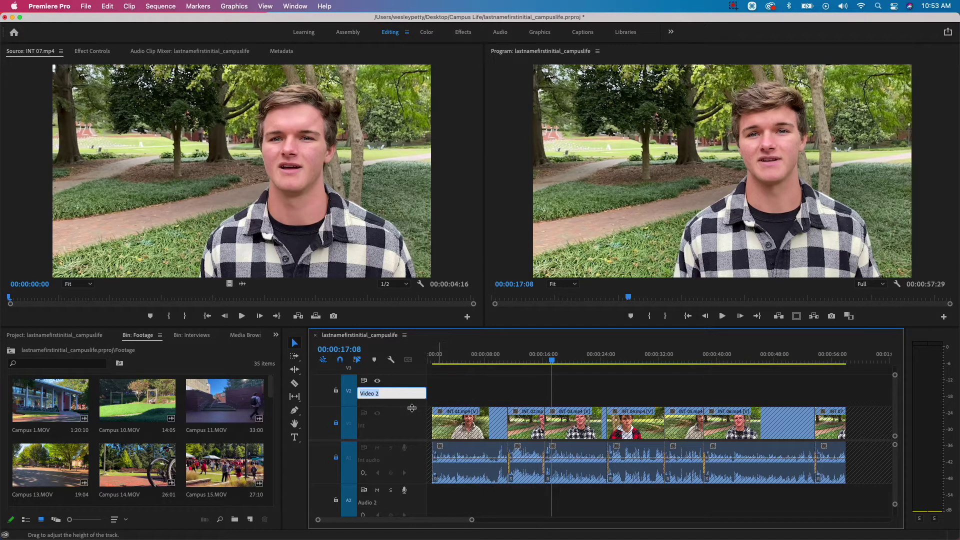
{"action": "type", "text": "F"}
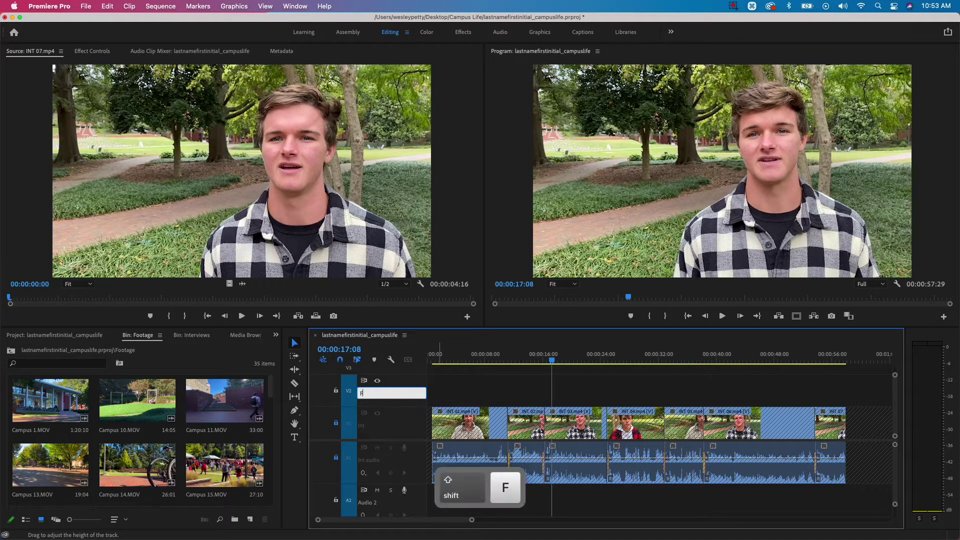
{"action": "type", "text": "ootah"}
{"action": "key", "text": "BackSpace"}
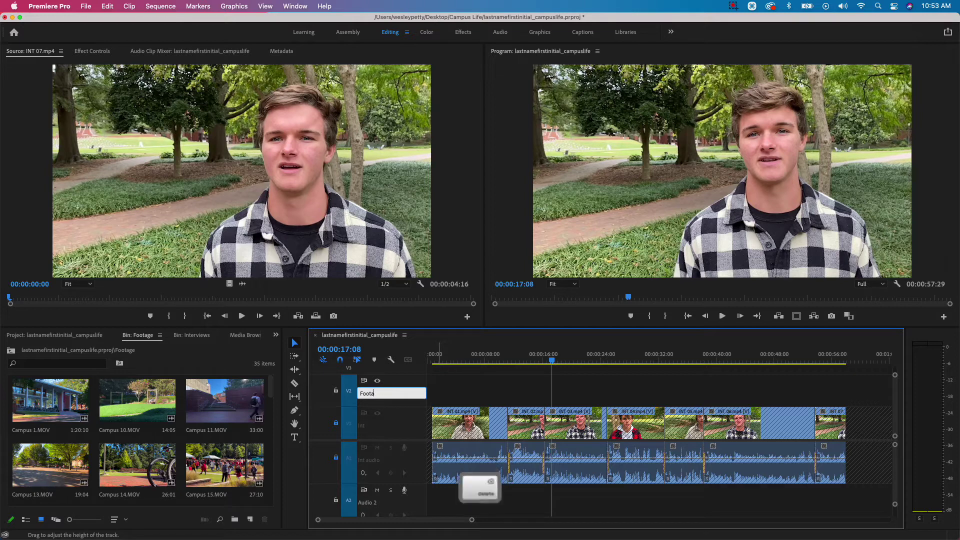
{"action": "type", "text": "ge"}
{"action": "key", "text": "Return"}
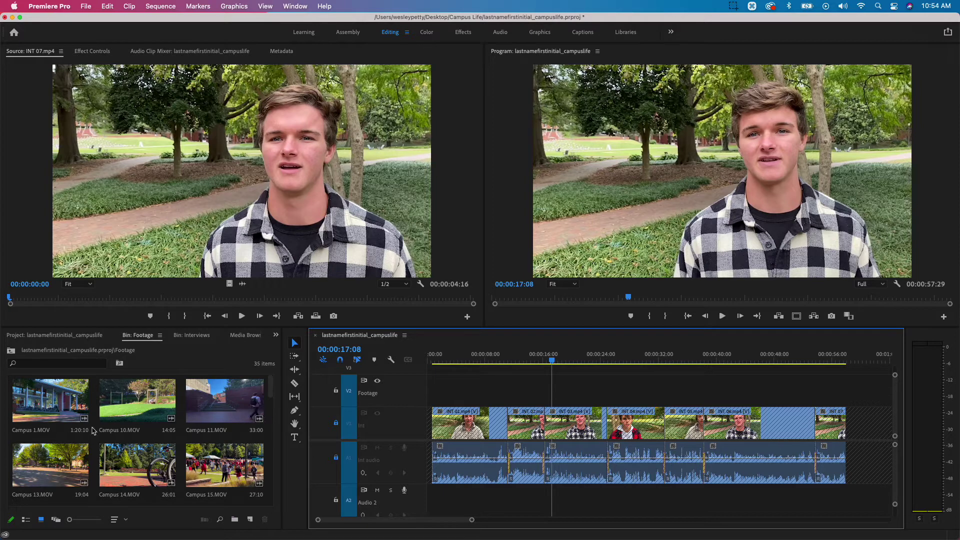
Step: Open Campus 16.MOV from the Footage bin in the source monitor and mark its In point at 00:00:26:17
{"action": "key", "text": "grave"}
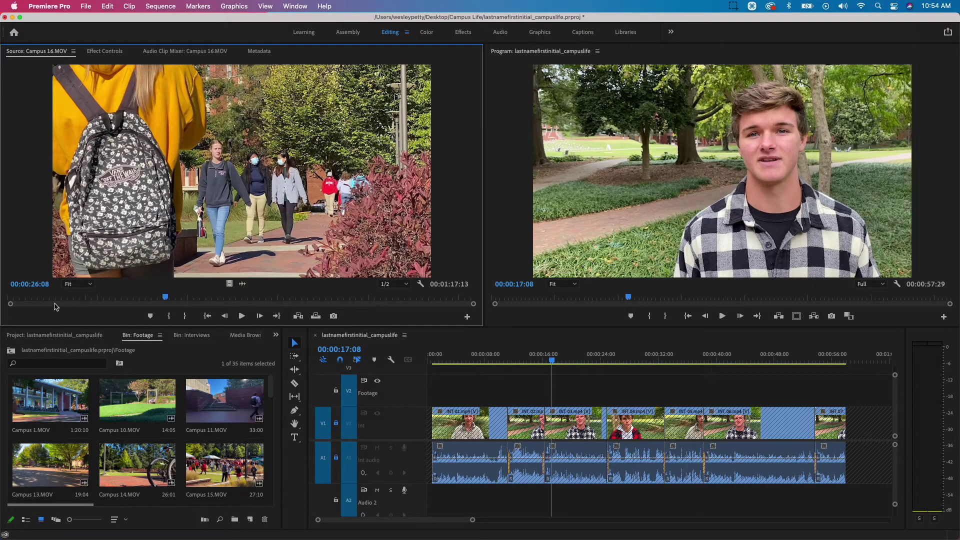
{"action": "mouse_move", "coordinate": [165, 300]}
{"action": "left_mouse_down"}
{"action": "mouse_move", "coordinate": [22, 304]}
{"action": "mouse_move", "coordinate": [167, 298]}
{"action": "left_mouse_up"}
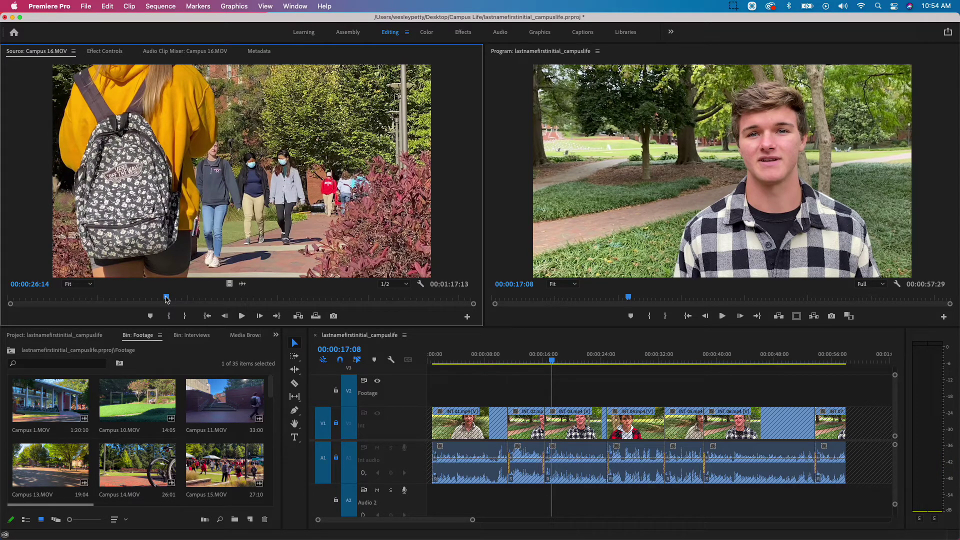
{"action": "key", "text": "i"}
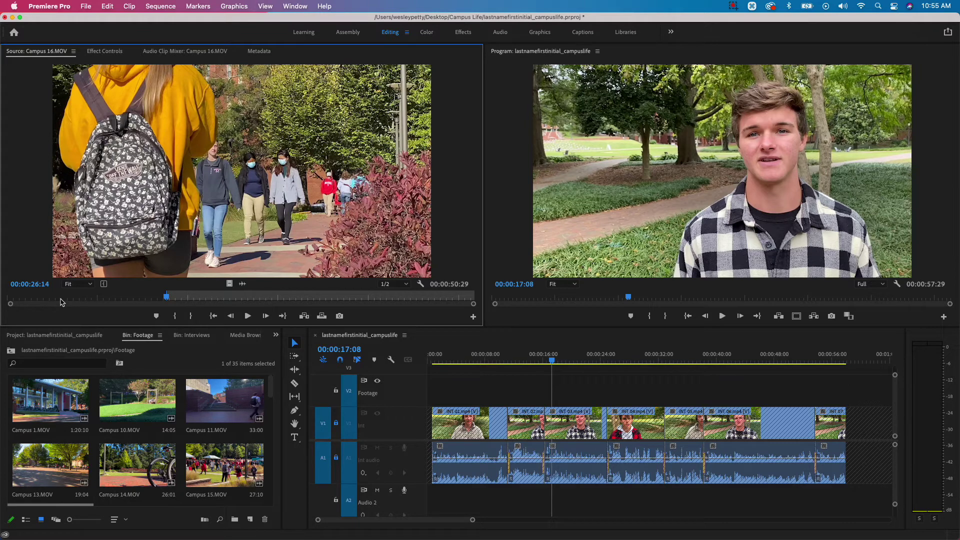
{"action": "left_click", "coordinate": [169, 301]}
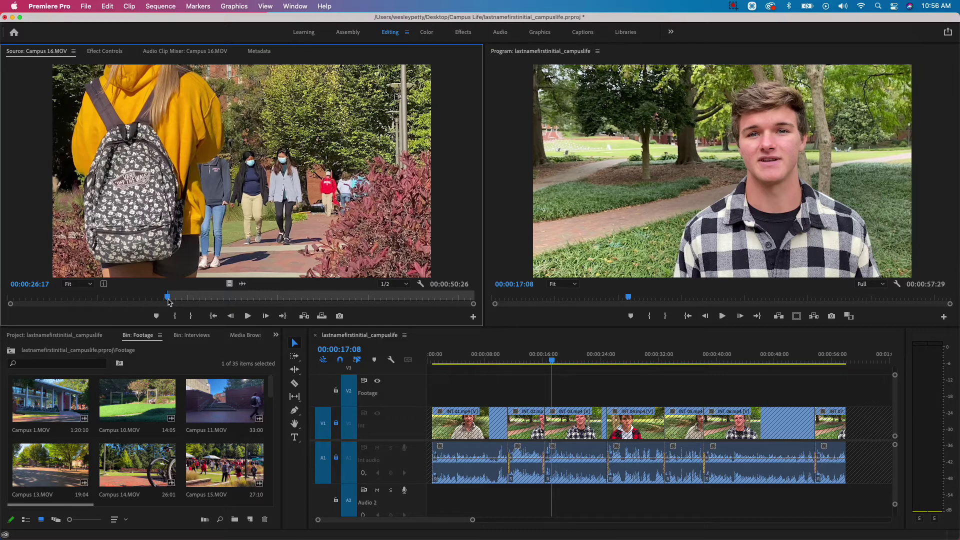
Step: Advance the source playhead by +300 and mark the Out point of Campus 16.MOV there
{"action": "left_click", "coordinate": [30, 284]}
{"action": "type", "text": "+"}
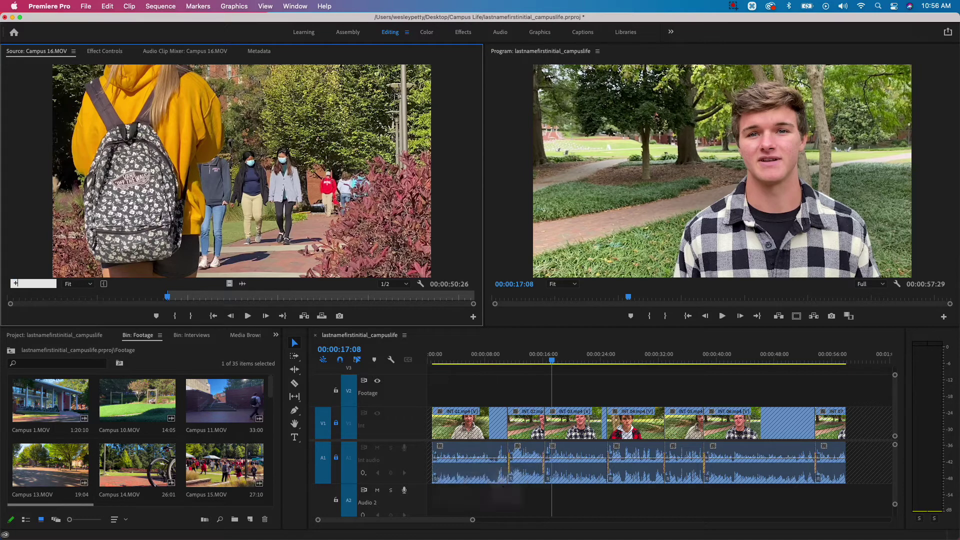
{"action": "type", "text": "300"}
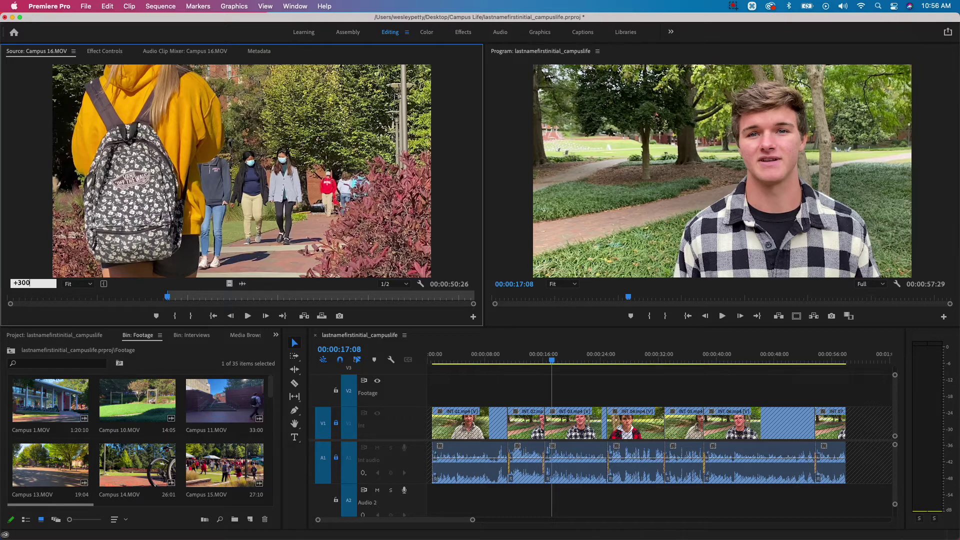
{"action": "key", "text": "Return"}
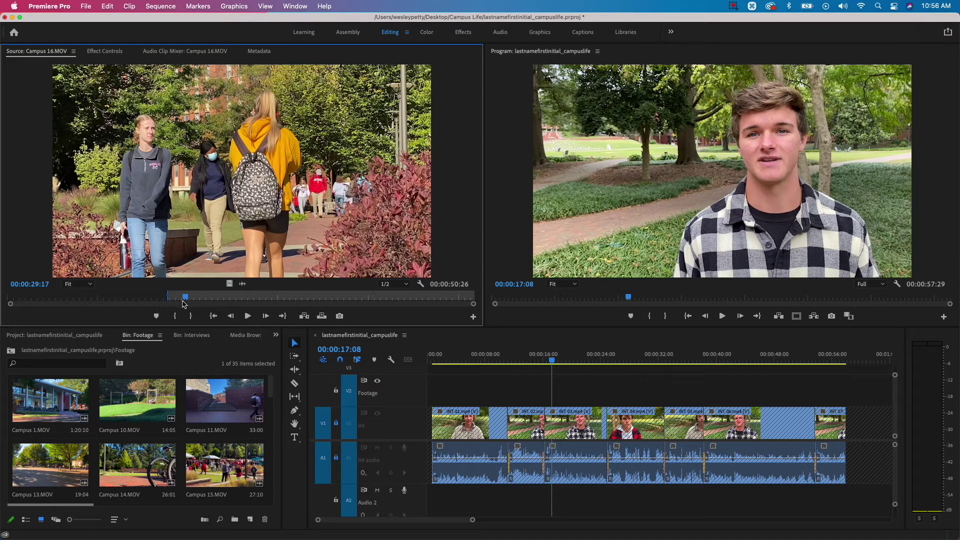
{"action": "key", "text": "o"}
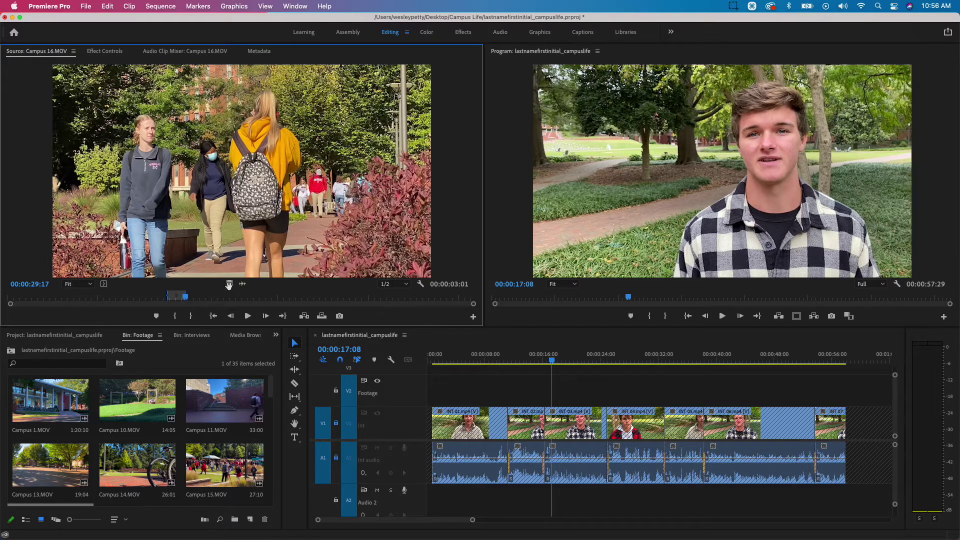
Step: Place only the video of the marked Campus 16.MOV range on the Footage track, above the start of INT 02.mp4
{"action": "left_click_drag", "start_coordinate": [229, 284], "coordinate": [508, 385]}
{"action": "left_click", "coordinate": [521, 363]}
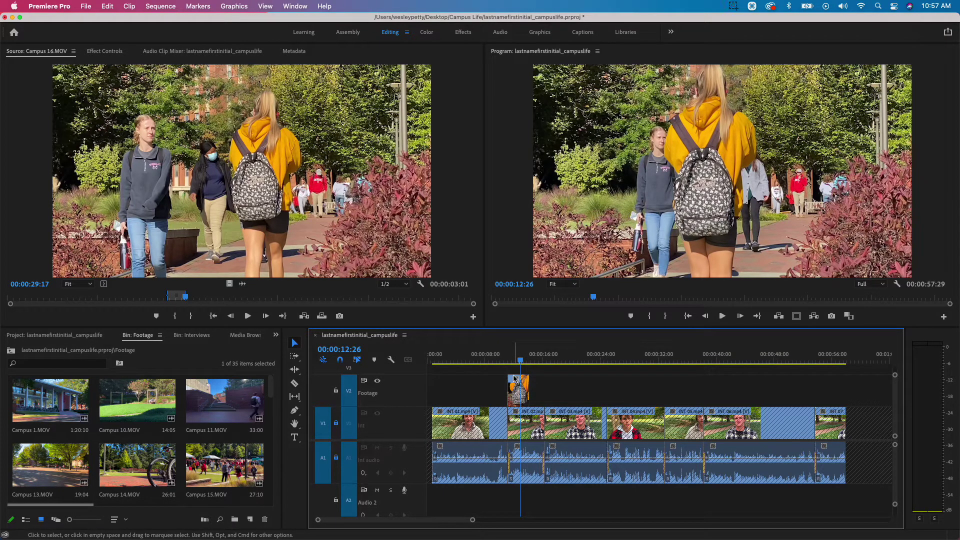
Step: Shift the Campus 16.MOV clip on the Footage track slightly earlier so it starts at 00:00:10:27
{"action": "left_click", "coordinate": [496, 358]}
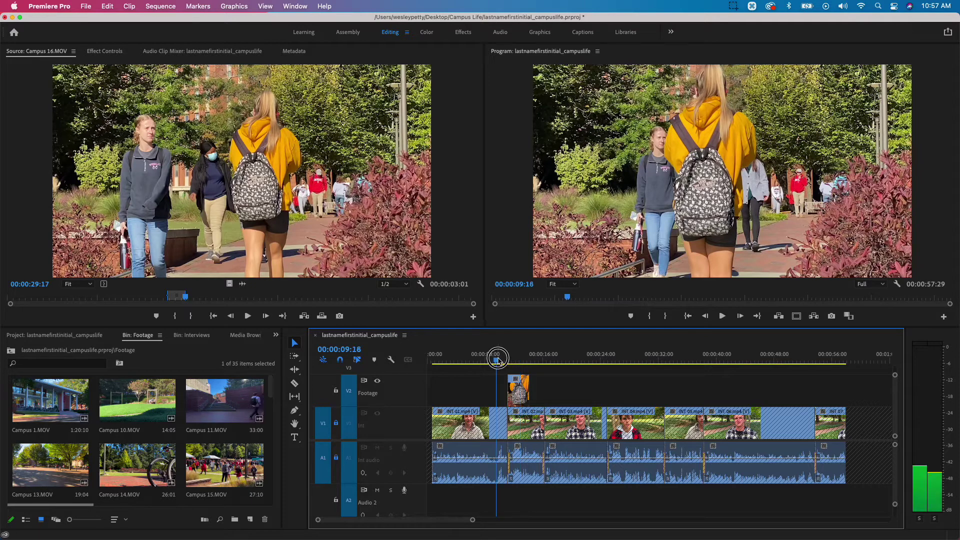
{"action": "left_click_drag", "start_coordinate": [497, 358], "coordinate": [501, 359]}
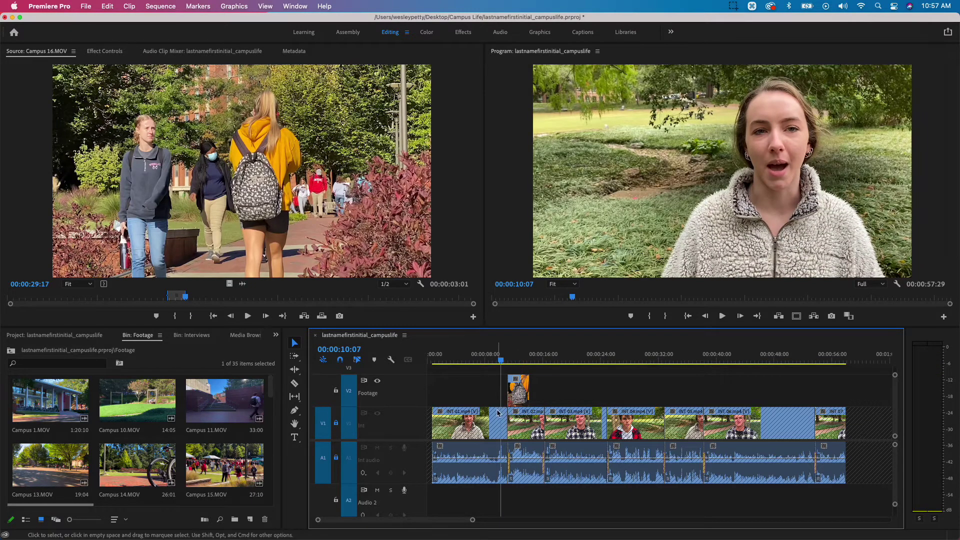
{"action": "key", "text": "space"}
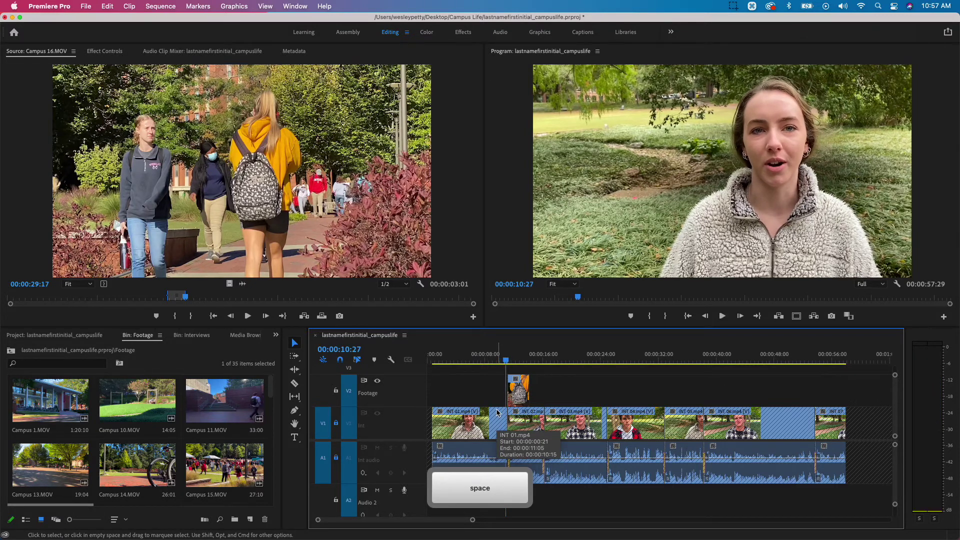
{"action": "key", "text": "equal"}
{"action": "key", "text": "equal"}
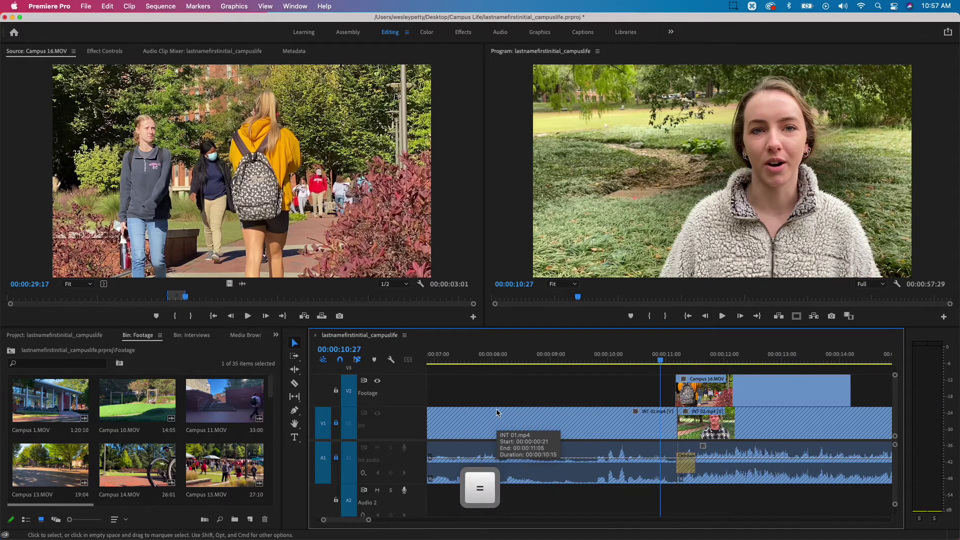
{"action": "left_click", "coordinate": [734, 391]}
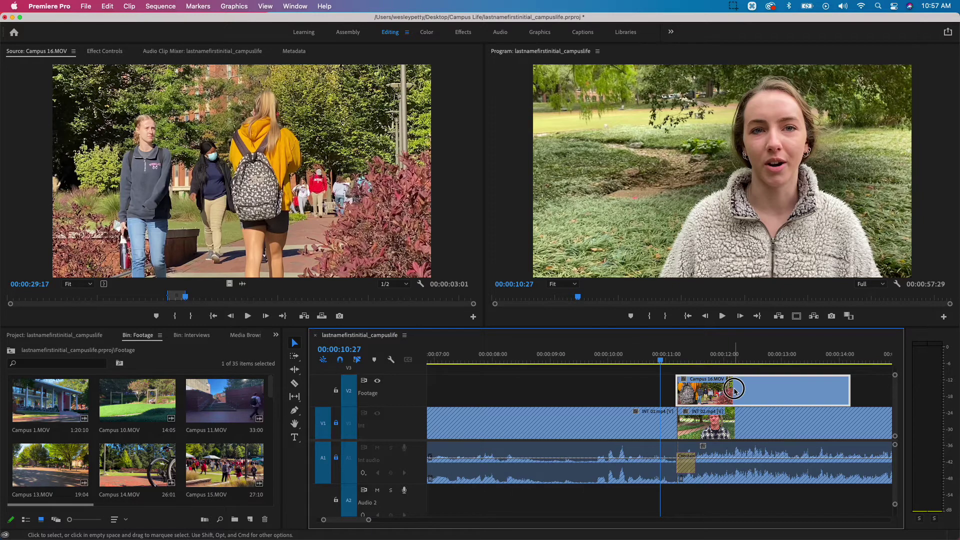
{"action": "left_click_drag", "start_coordinate": [734, 390], "coordinate": [719, 391]}
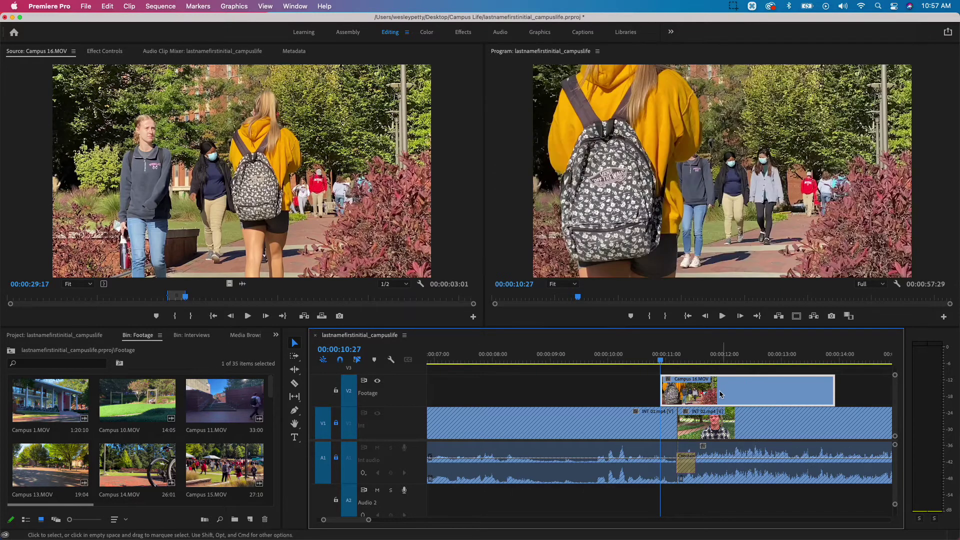
Step: Play the sequence from 00:00:10:04 to just past the end of the Campus 16.MOV clip to check the cutaway
{"action": "left_click", "coordinate": [618, 357]}
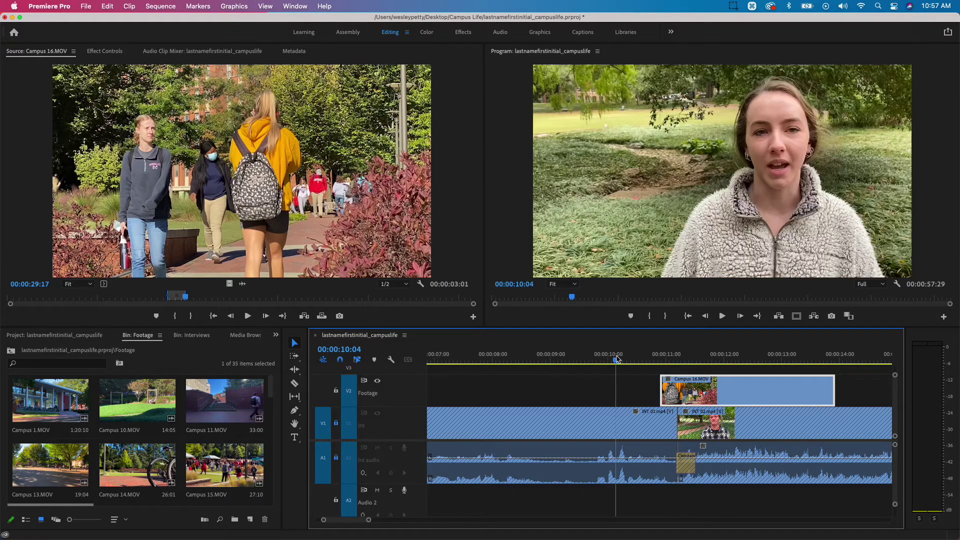
{"action": "key", "text": "space"}
{"action": "key", "text": "space"}
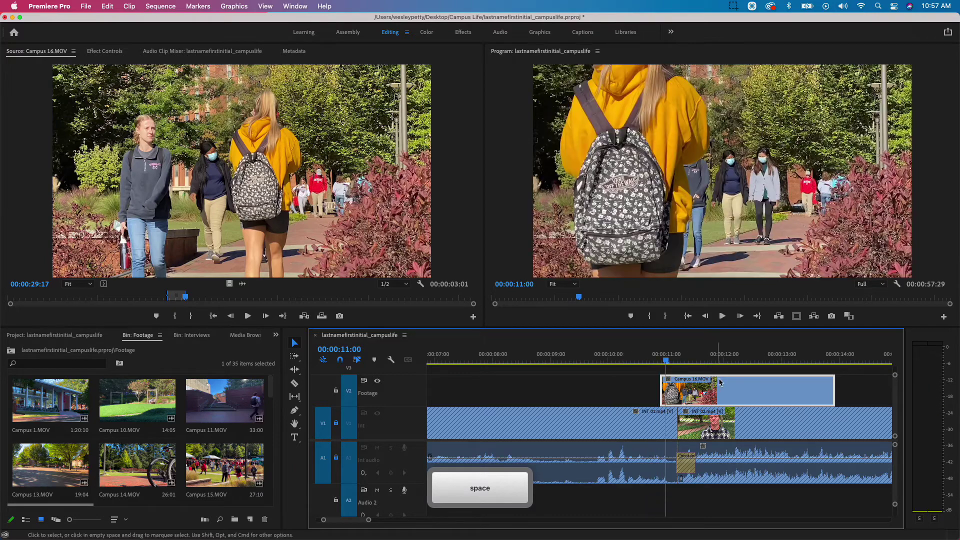
{"action": "key", "text": "space"}
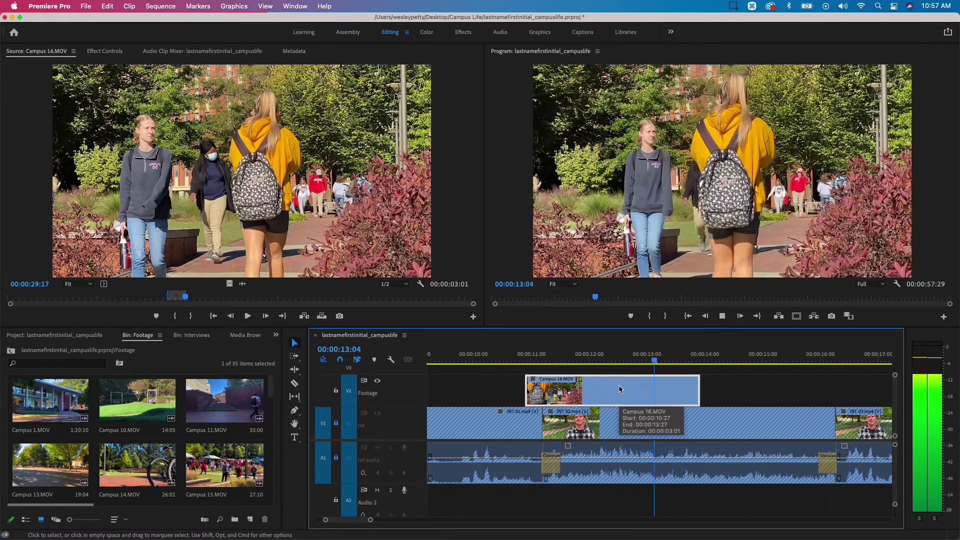
{"action": "key", "text": "space"}
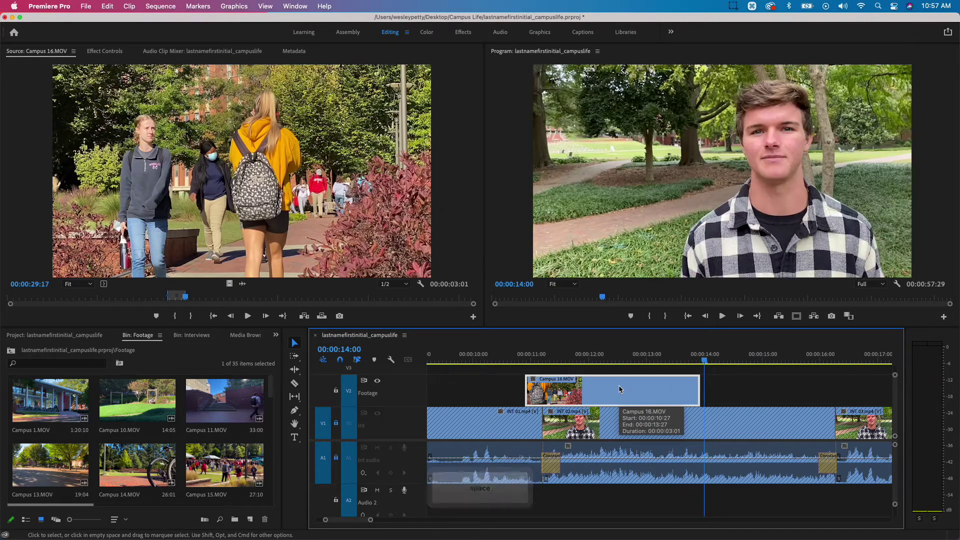
Step: Open Campus 17.MOV from the Footage bin in the source monitor and mark its In point at 00:00:04:26
{"action": "scroll", "coordinate": [766, 395], "scroll_direction": "down", "scroll_amount": 2}
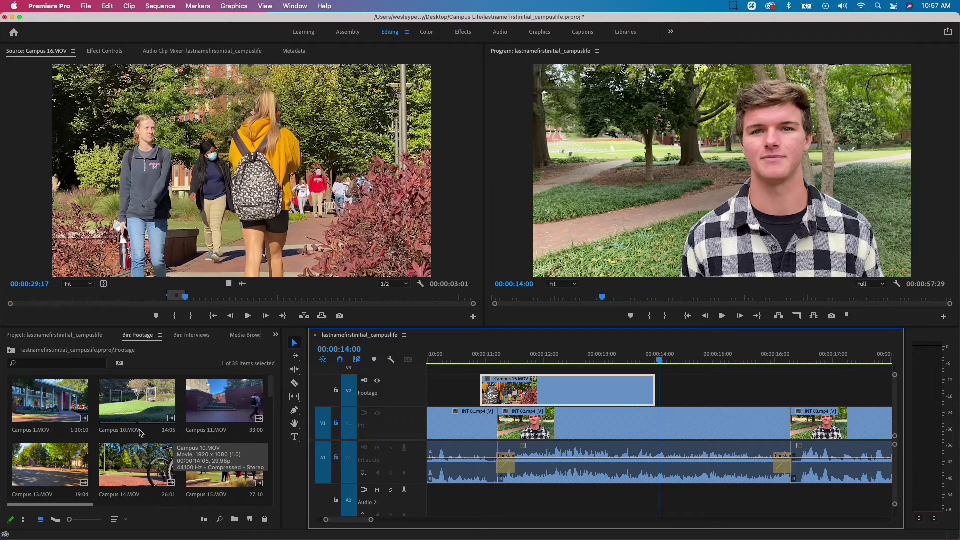
{"action": "key", "text": "grave"}
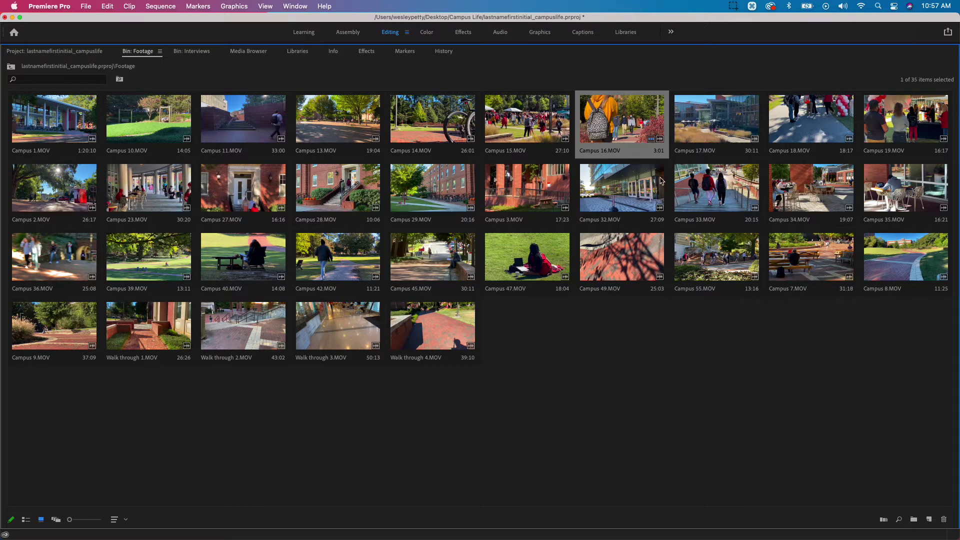
{"action": "double_click", "coordinate": [715, 129]}
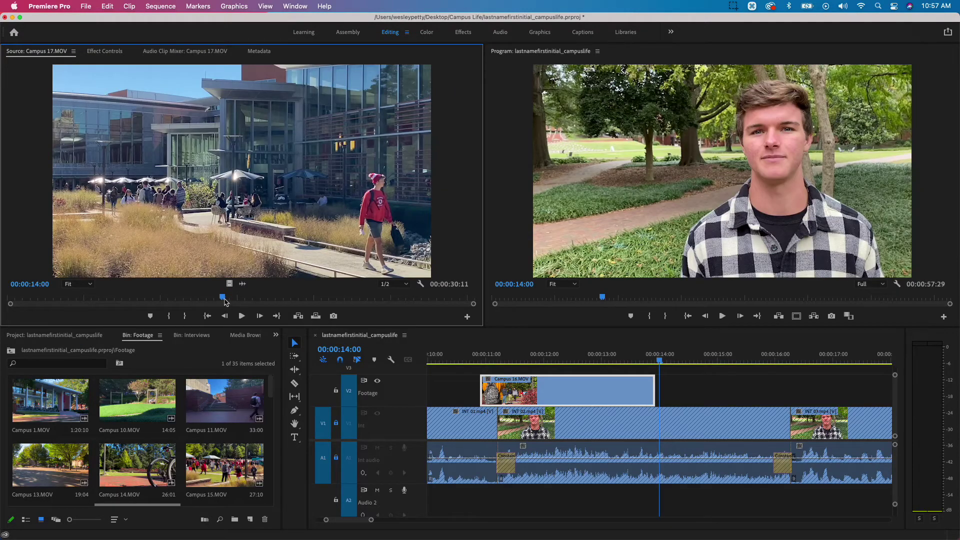
{"action": "left_click_drag", "start_coordinate": [224, 298], "coordinate": [84, 305]}
{"action": "key", "text": "i"}
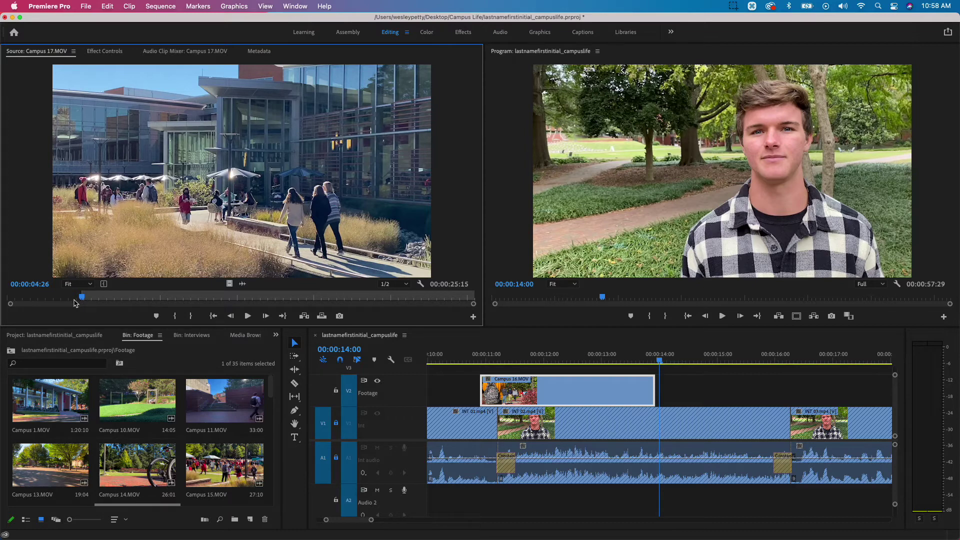
Step: Advance the source playhead by +300 and mark the Out point of Campus 17.MOV there
{"action": "left_click", "coordinate": [31, 284]}
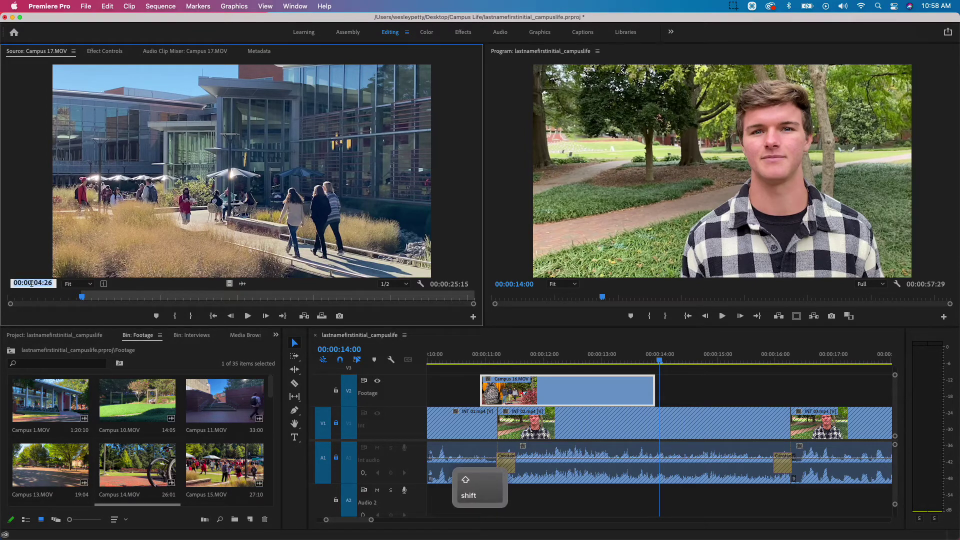
{"action": "type", "text": "+"}
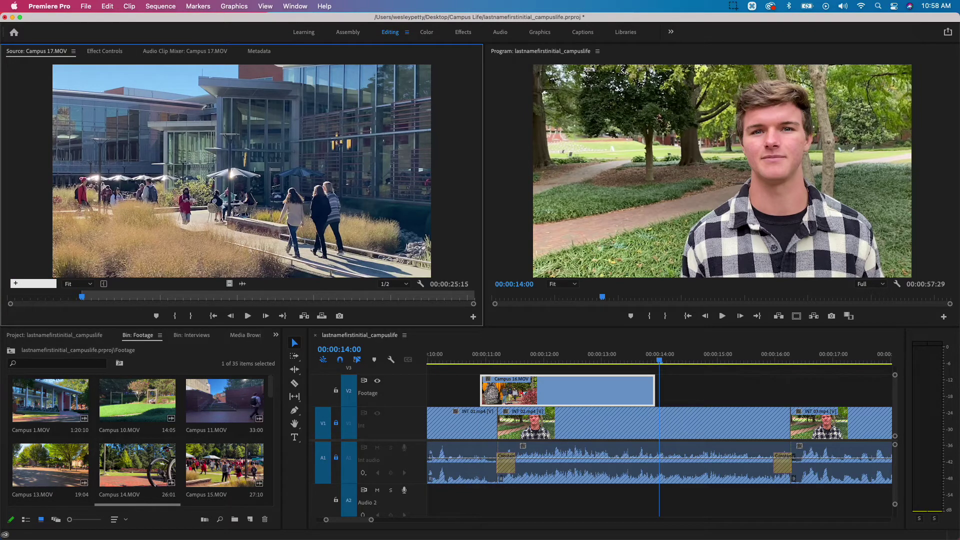
{"action": "type", "text": "300"}
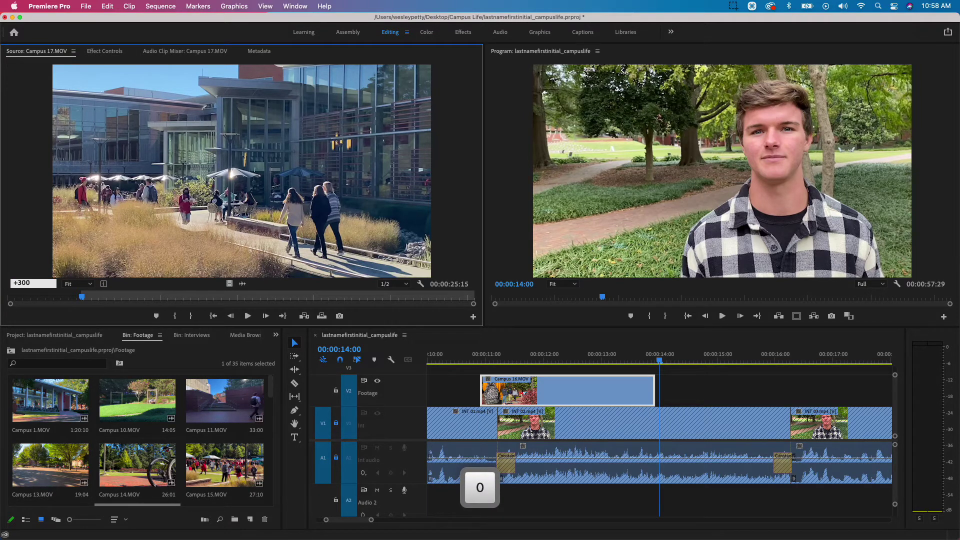
{"action": "key", "text": "Return"}
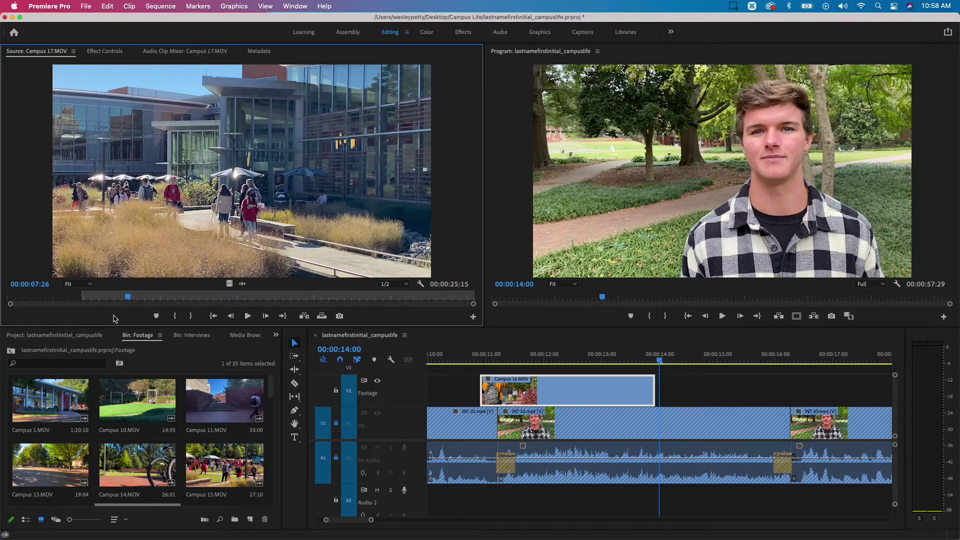
{"action": "key", "text": "o"}
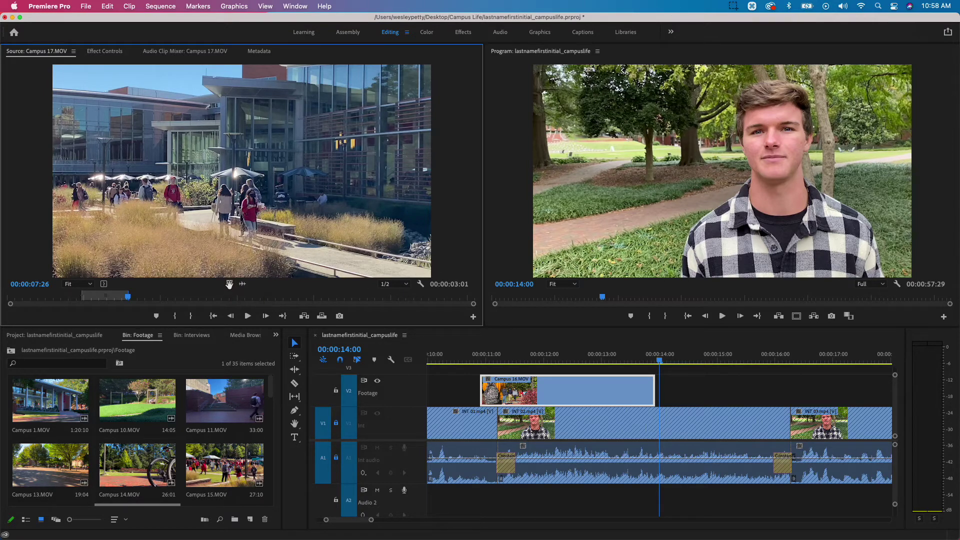
Step: Place only the video of the marked Campus 17.MOV range on the Footage track, butted against the end of the Campus 16.MOV clip
{"action": "left_click_drag", "start_coordinate": [229, 284], "coordinate": [659, 386]}
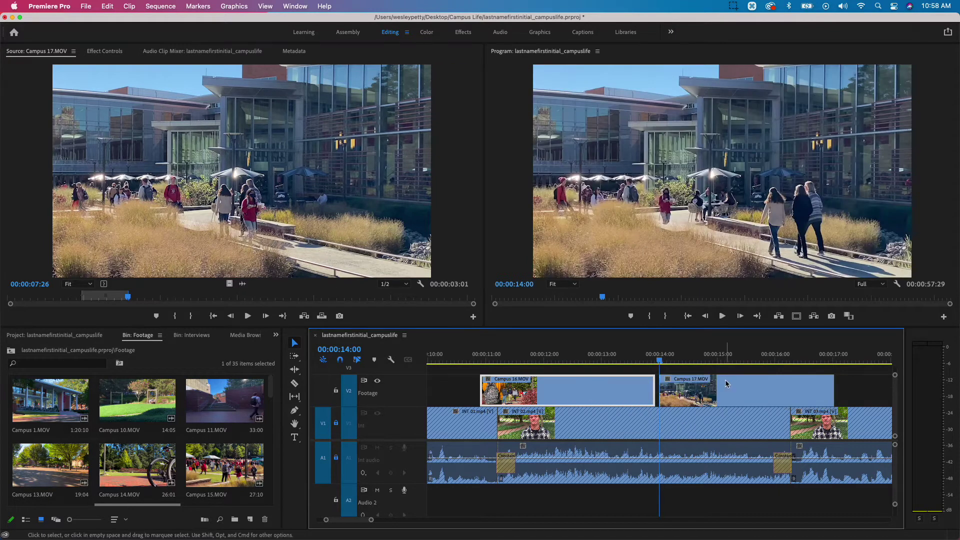
{"action": "left_click_drag", "start_coordinate": [726, 385], "coordinate": [721, 385]}
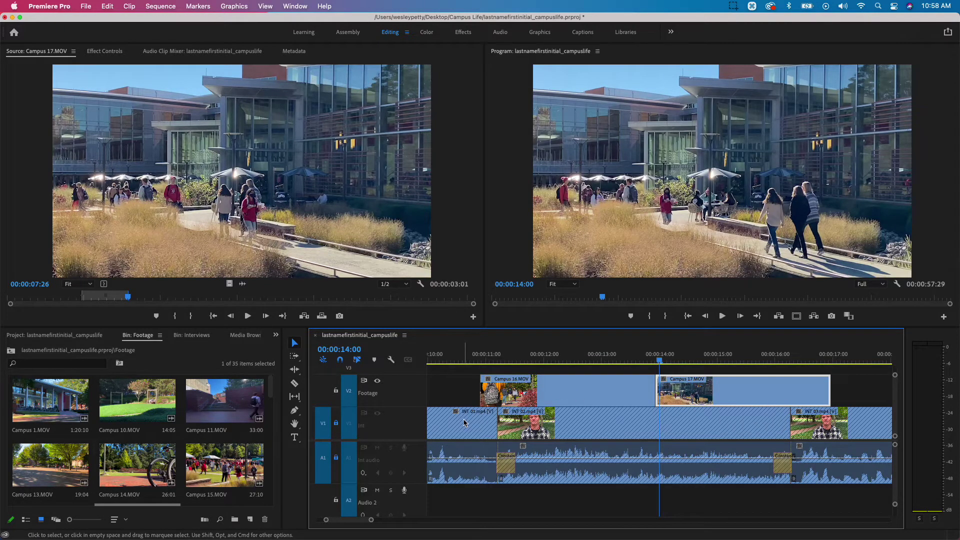
Step: Fit the whole sequence in the timeline and play it from 00:00:08:07 to just past the end of the Campus 17.MOV clip
{"action": "key", "text": "backslash"}
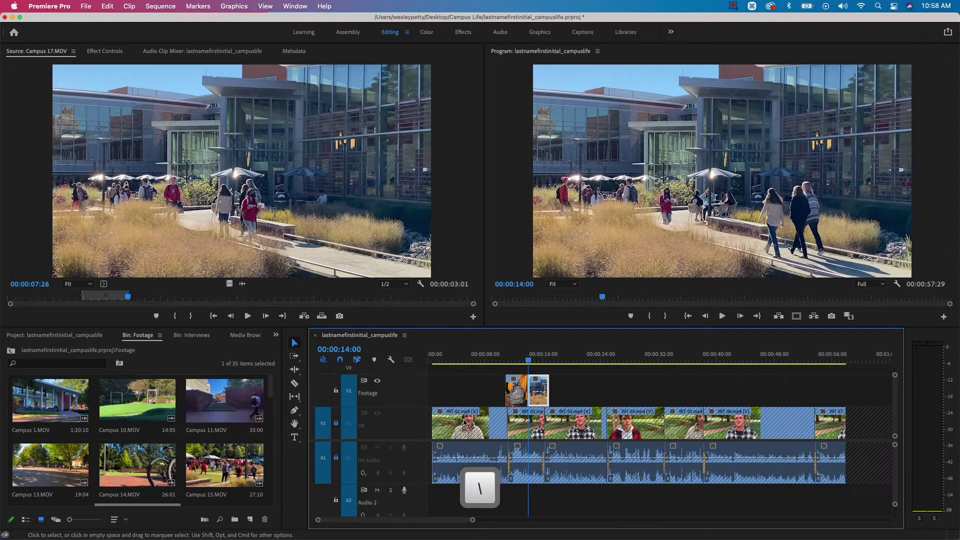
{"action": "left_click", "coordinate": [487, 358]}
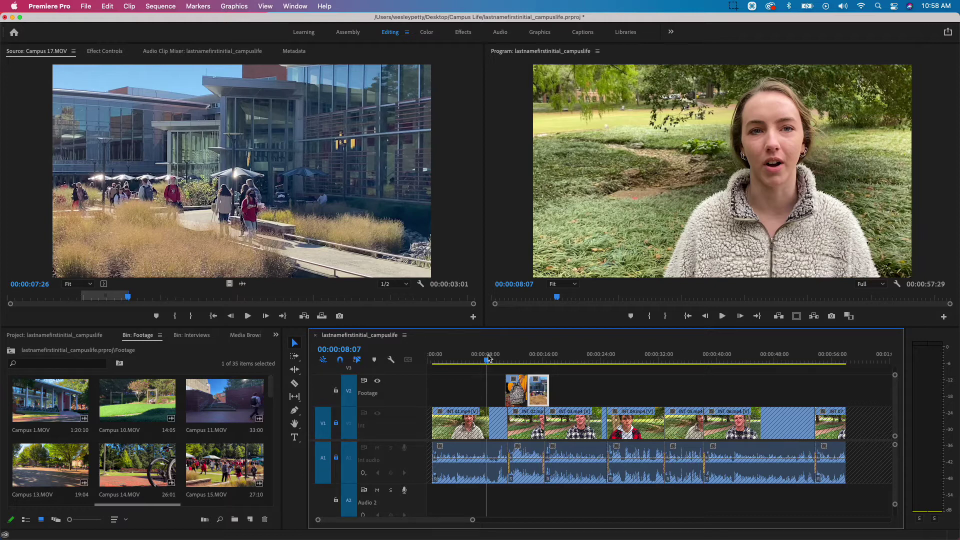
{"action": "key", "text": "space"}
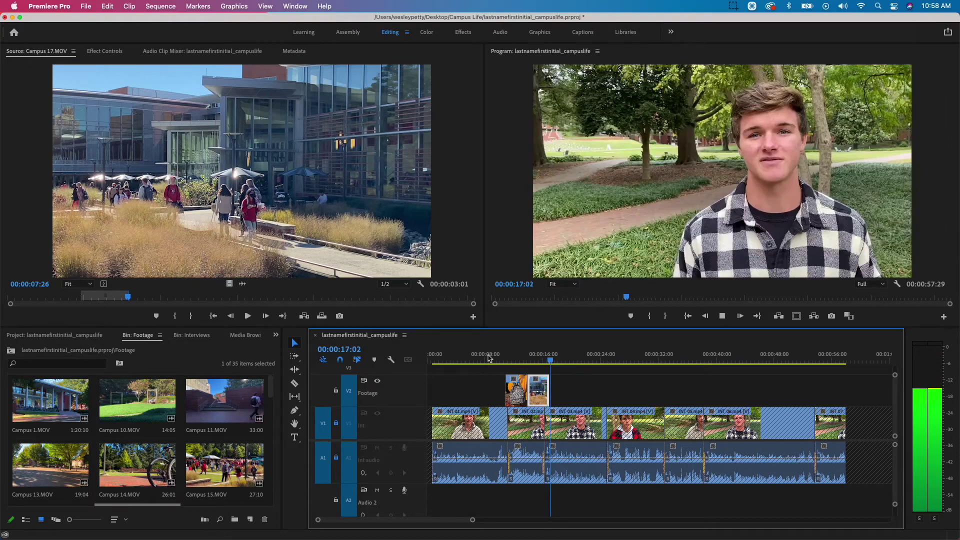
{"action": "key", "text": "space"}
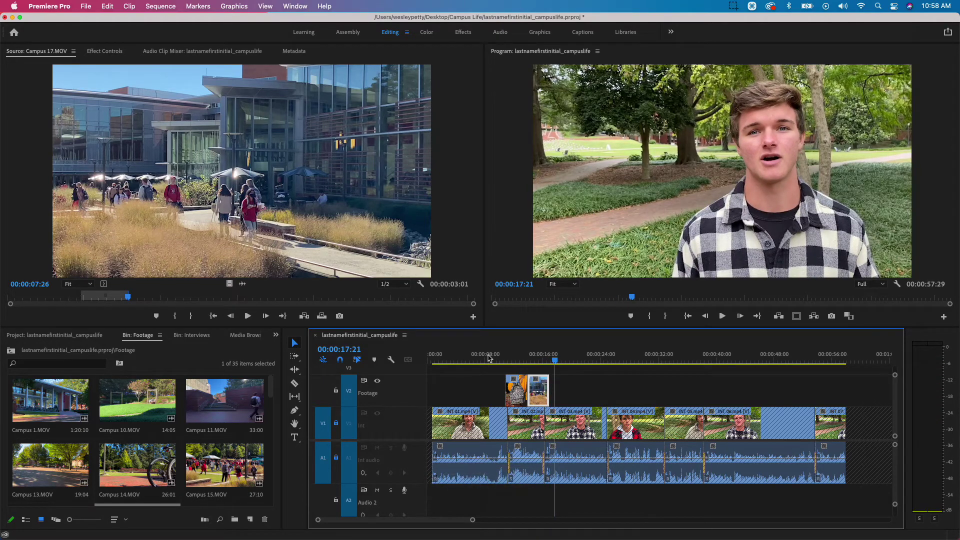
Step: Replay the sequence from partway through the Campus 16.MOV clip to 00:00:17:10 to check both cutaways up close
{"action": "key", "text": "="}
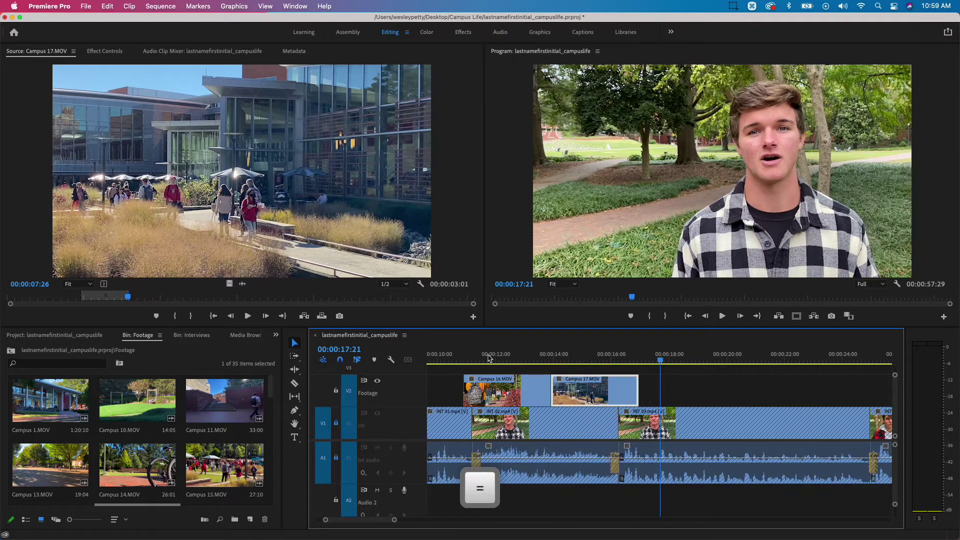
{"action": "left_click", "coordinate": [519, 355]}
{"action": "key", "text": "space"}
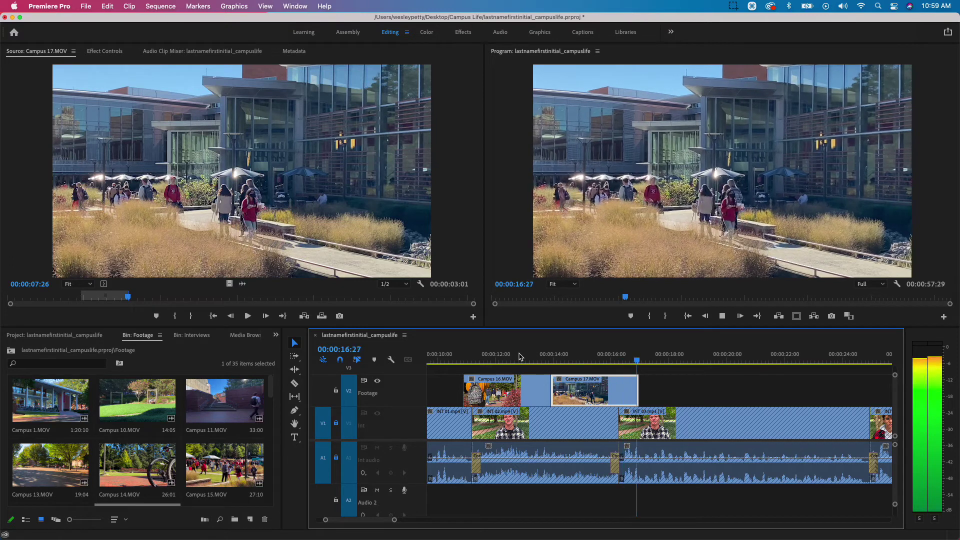
{"action": "key", "text": "space"}
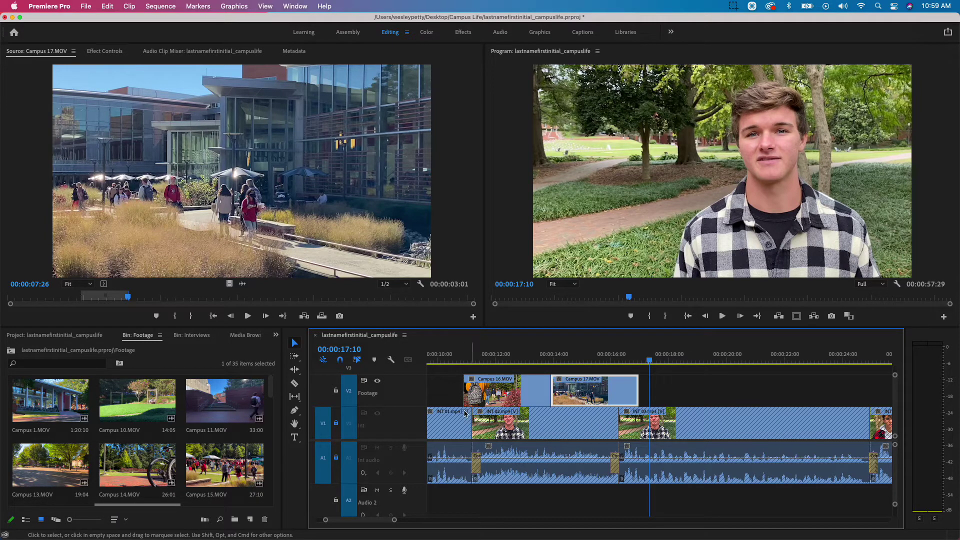
Step: Hide the Footage track, inspect the interview from 00:00:15:24 to 00:00:16:05 near the INT 02 to INT 03 cut, and show the track again
{"action": "left_click", "coordinate": [378, 381]}
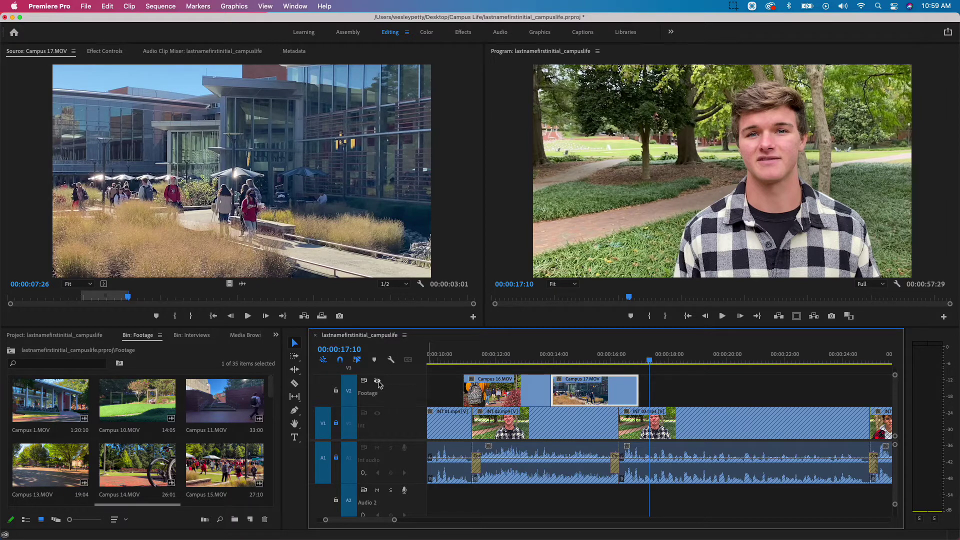
{"action": "left_click", "coordinate": [606, 355]}
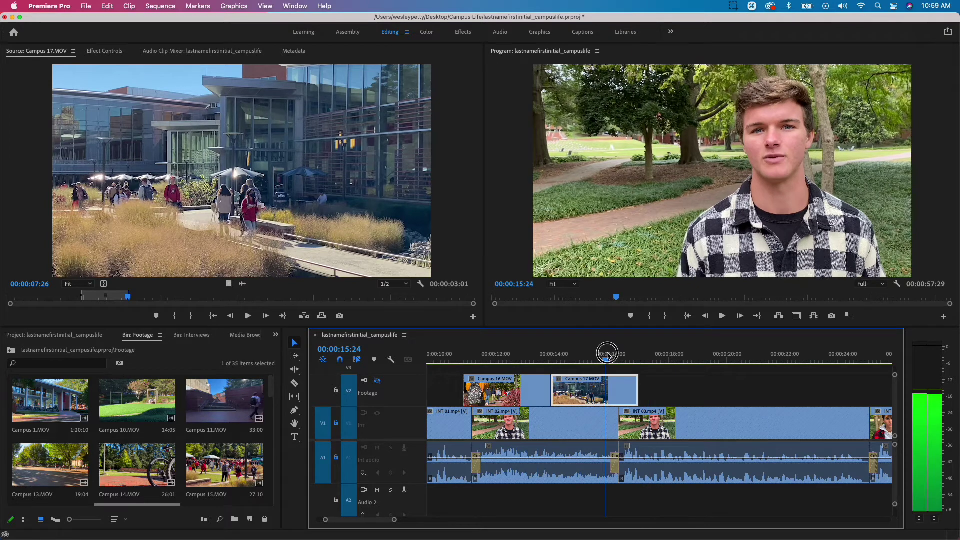
{"action": "left_click_drag", "start_coordinate": [607, 355], "coordinate": [616, 355]}
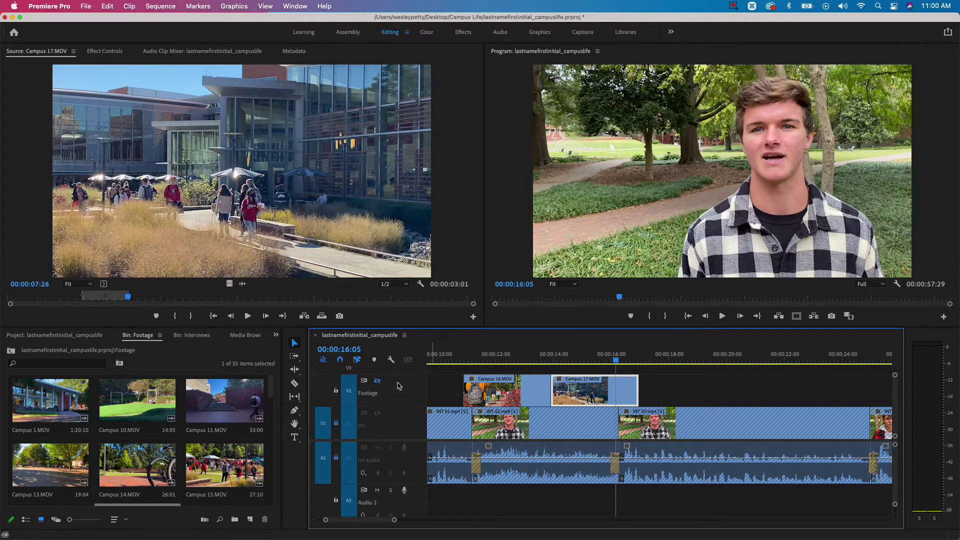
{"action": "left_click", "coordinate": [377, 381]}
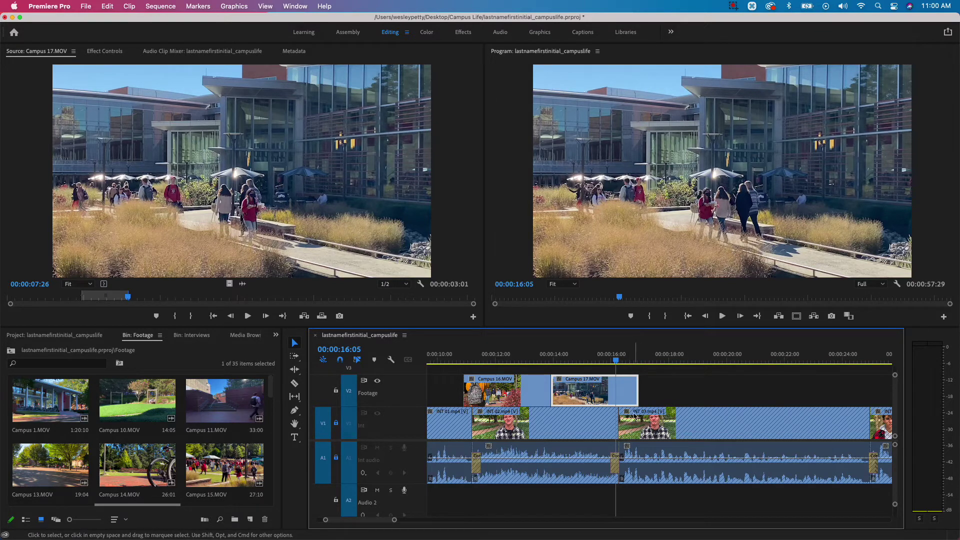
Step: Play the Campus 17.MOV cutaway across the interview cut to 00:00:17:22 and save the project
{"action": "left_click", "coordinate": [593, 360]}
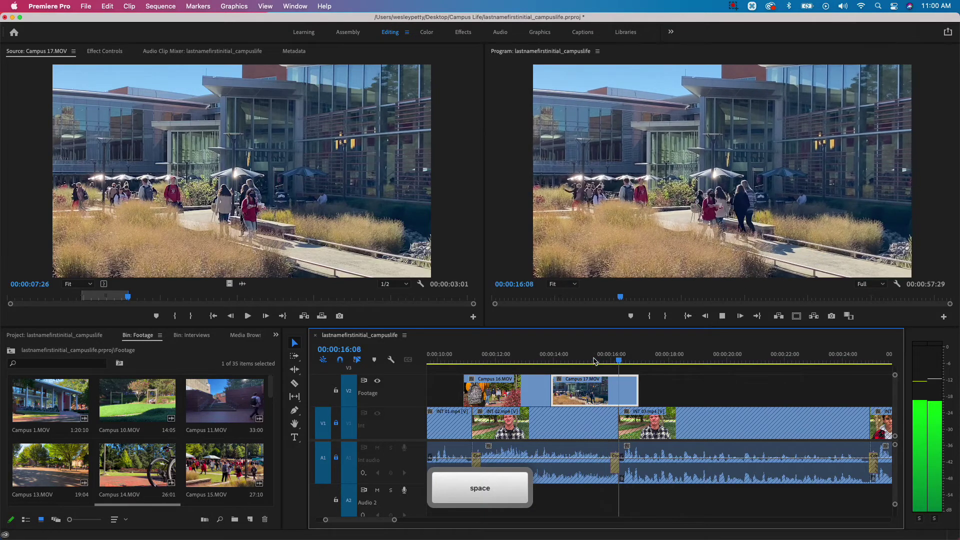
{"action": "key", "text": "space"}
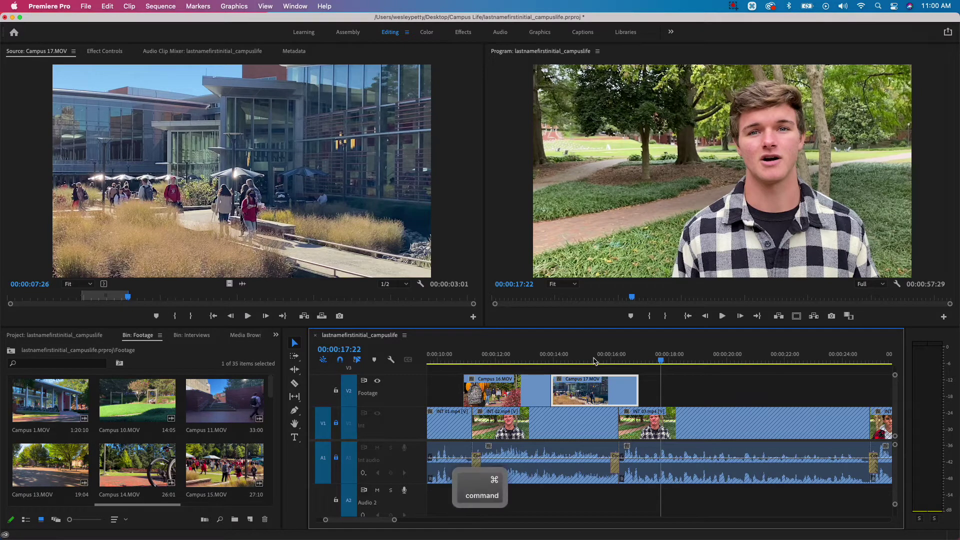
{"action": "key", "text": "super+s"}
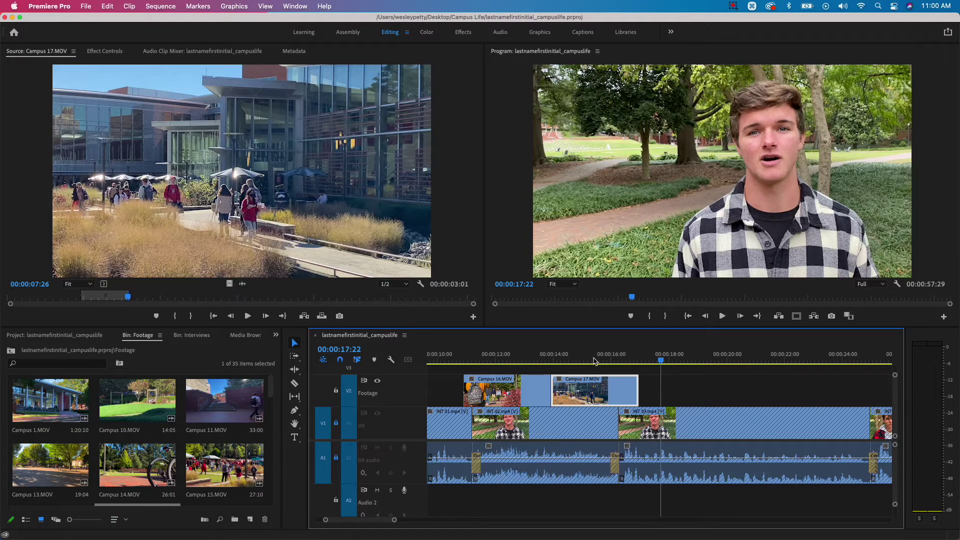
Step: Play the INT 03.mp4 interview on to 00:00:22:15 and park the playhead at 00:00:19:04 for another cutaway
{"action": "key", "text": "space"}
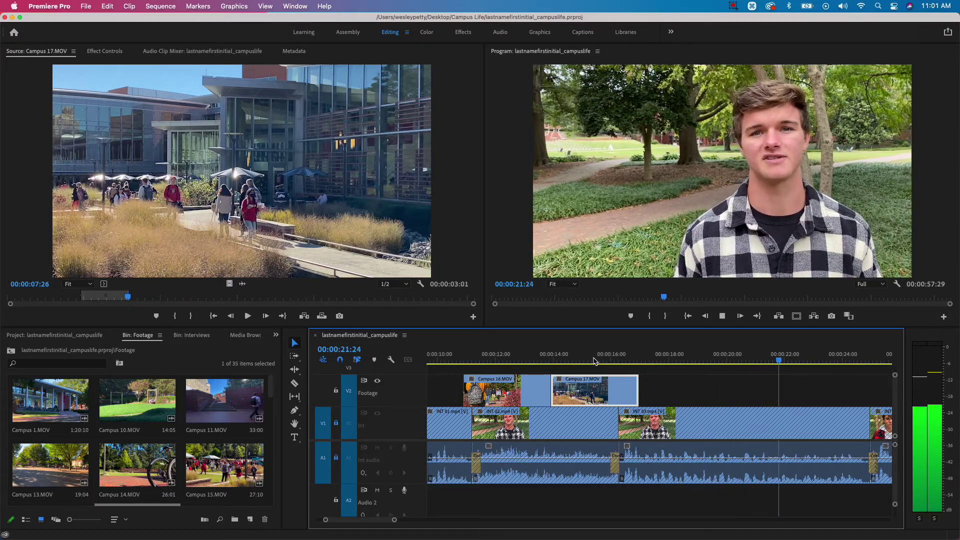
{"action": "key", "text": "space"}
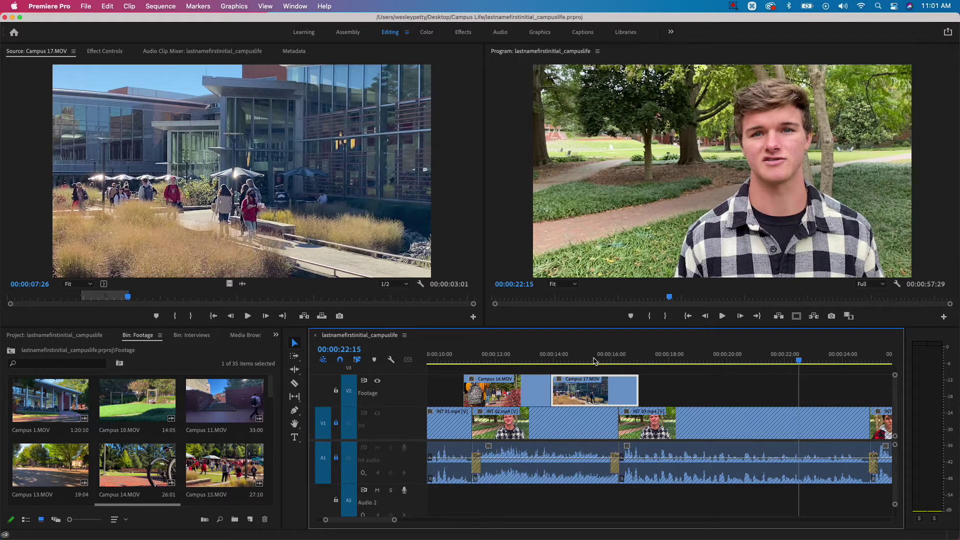
{"action": "left_click", "coordinate": [701, 361]}
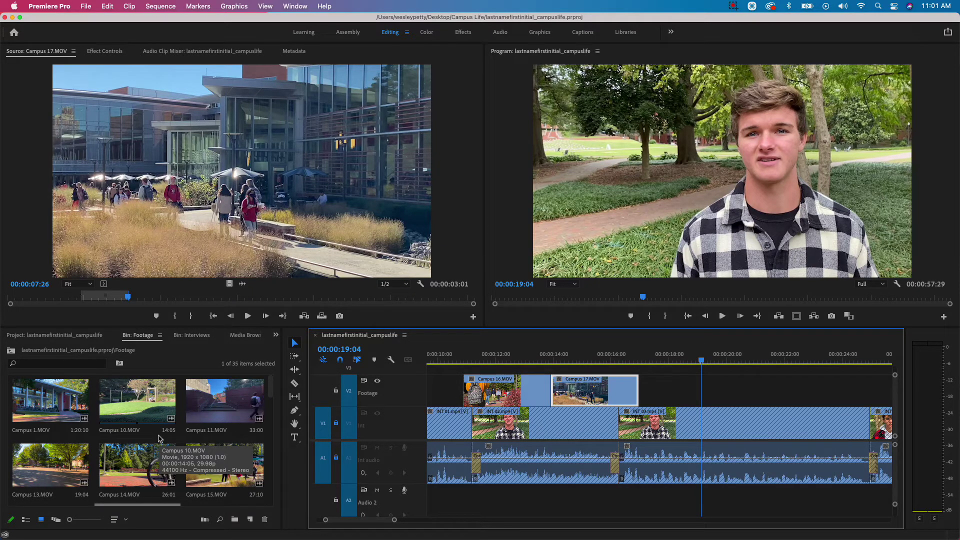
Step: Open Campus 15.MOV from the Footage bin in the source monitor and mark its In point at 00:00:11:24
{"action": "key", "text": "grave"}
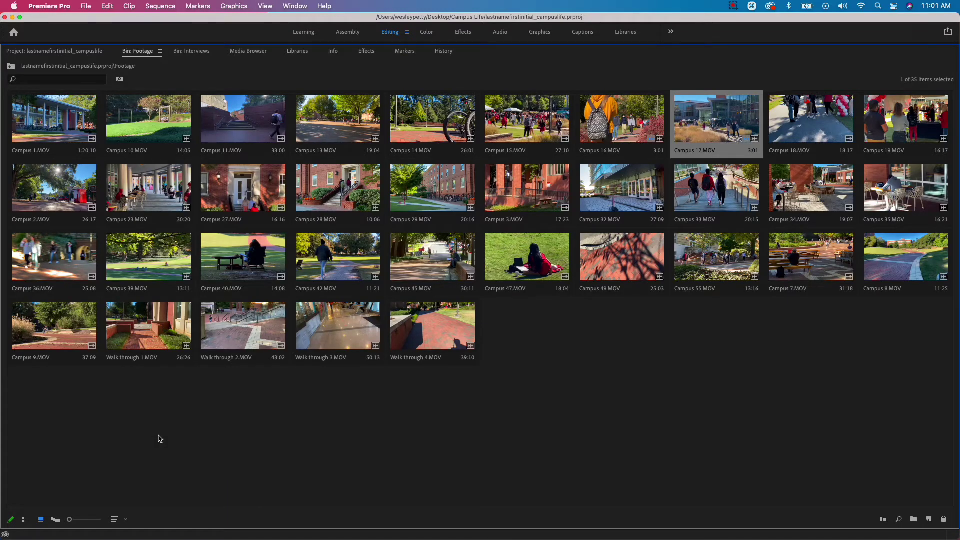
{"action": "double_click", "coordinate": [523, 131]}
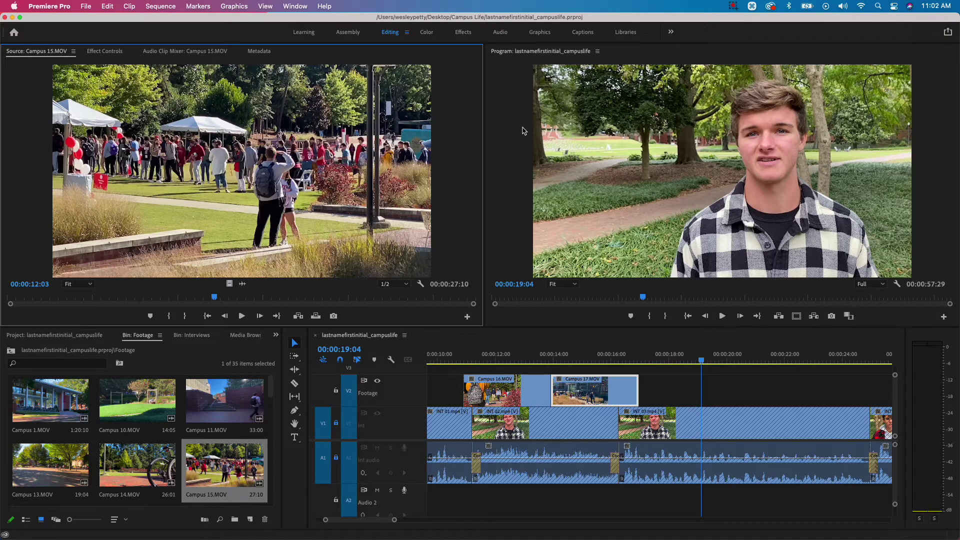
{"action": "mouse_move", "coordinate": [214, 297]}
{"action": "left_mouse_down"}
{"action": "mouse_move", "coordinate": [116, 296]}
{"action": "mouse_move", "coordinate": [208, 300]}
{"action": "left_mouse_up"}
{"action": "key", "text": "i"}
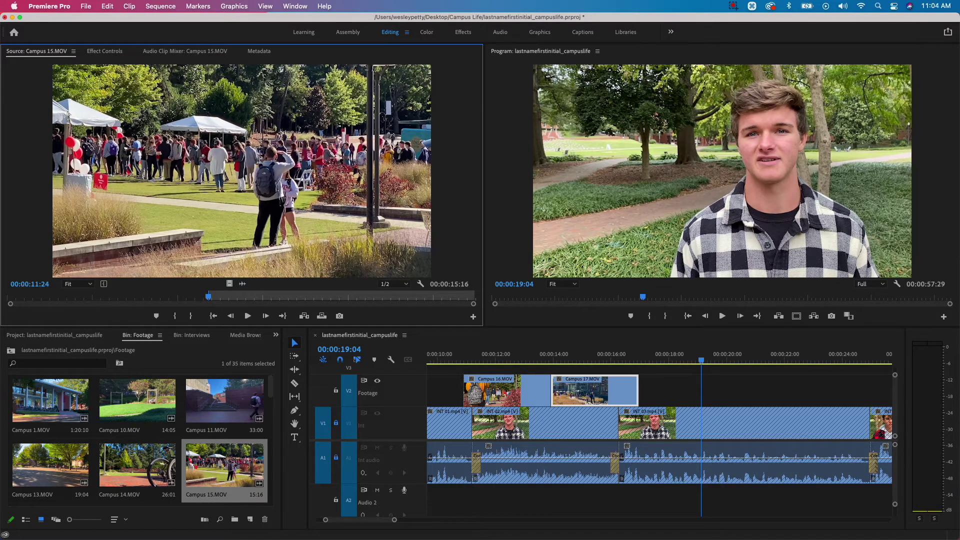
Step: Advance the source playhead by +300 and mark the Out point of Campus 15.MOV there
{"action": "left_click", "coordinate": [24, 283]}
{"action": "key", "text": "shift"}
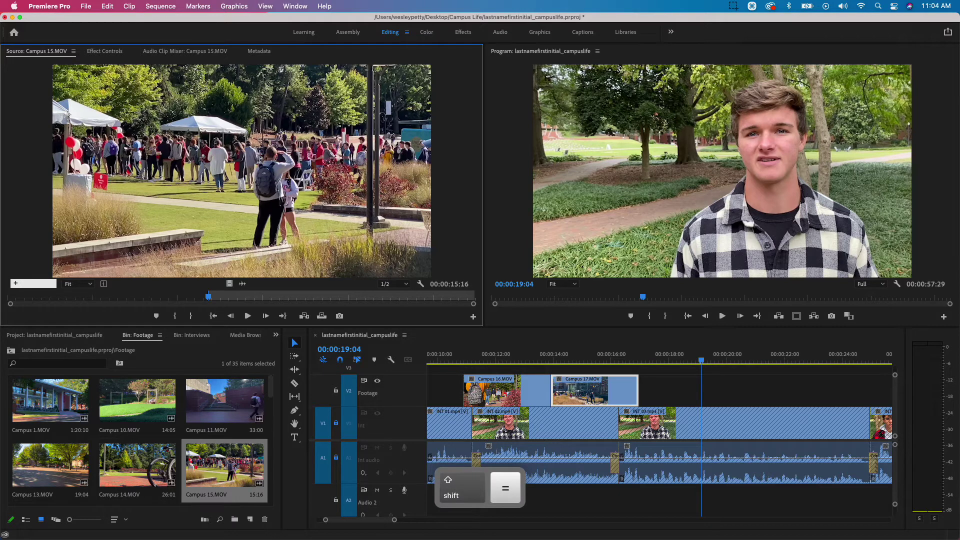
{"action": "type", "text": "300"}
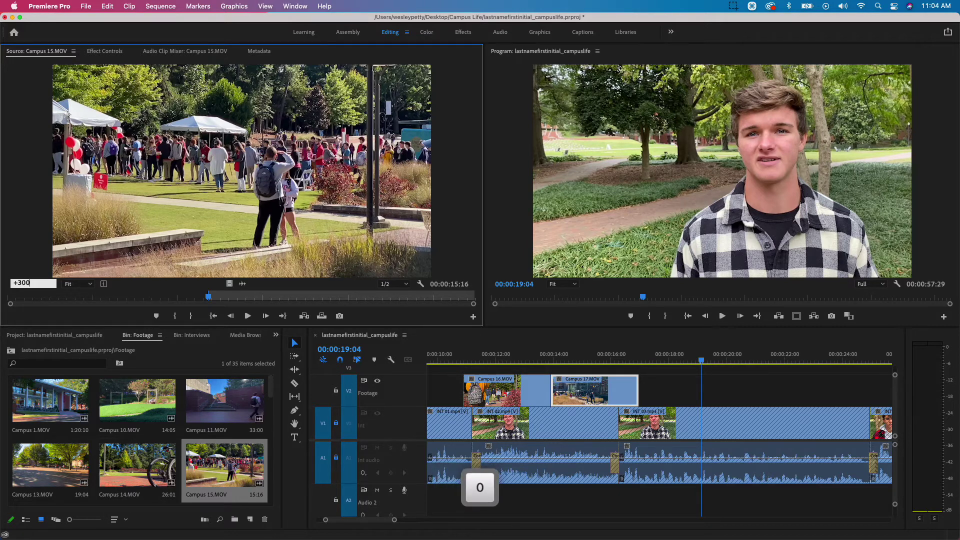
{"action": "key", "text": "Return"}
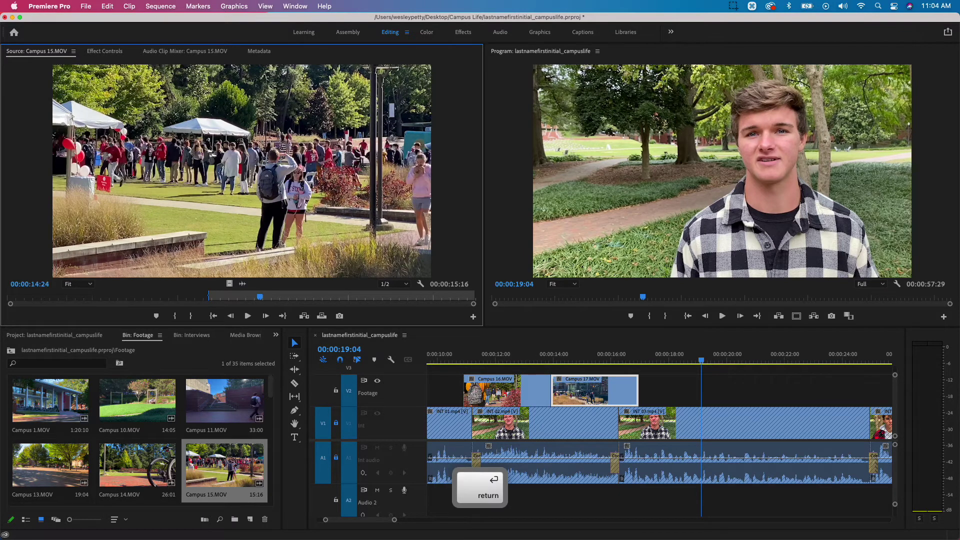
{"action": "key", "text": "o"}
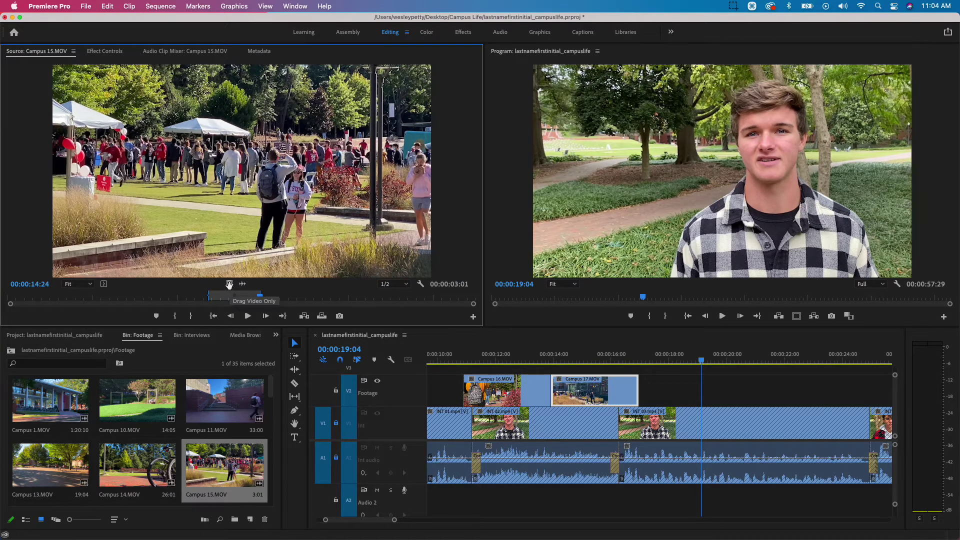
Step: Place only the video of the marked Campus 15.MOV range on the Footage track at 00:00:19:04 and play it back from 00:00:18:25
{"action": "left_click_drag", "start_coordinate": [350, 316], "coordinate": [701, 382]}
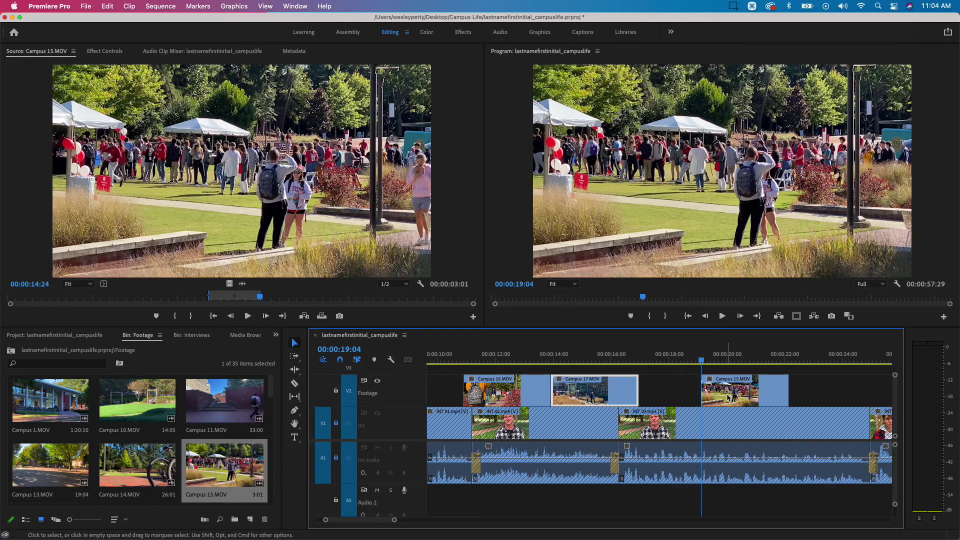
{"action": "scroll", "coordinate": [658, 430], "scroll_direction": "right", "scroll_amount": 4}
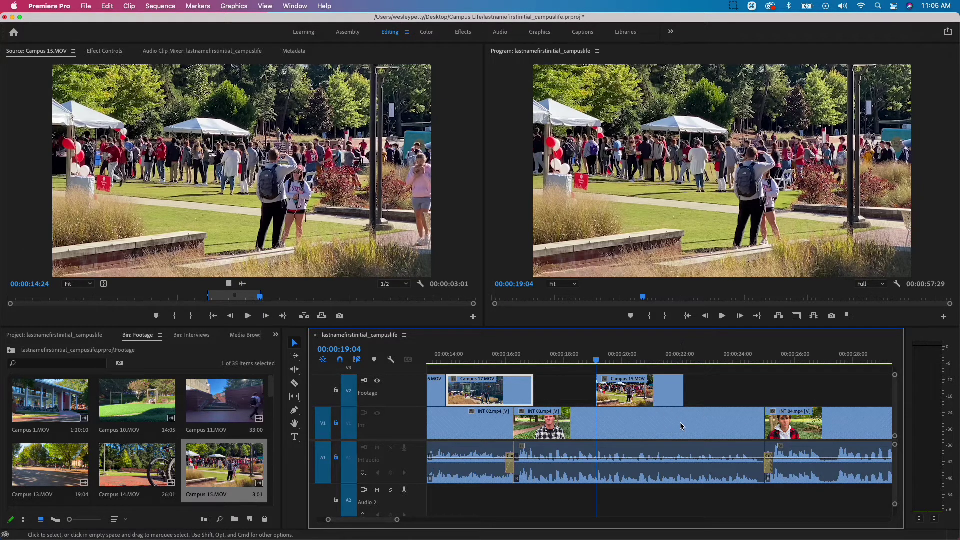
{"action": "left_click", "coordinate": [590, 361]}
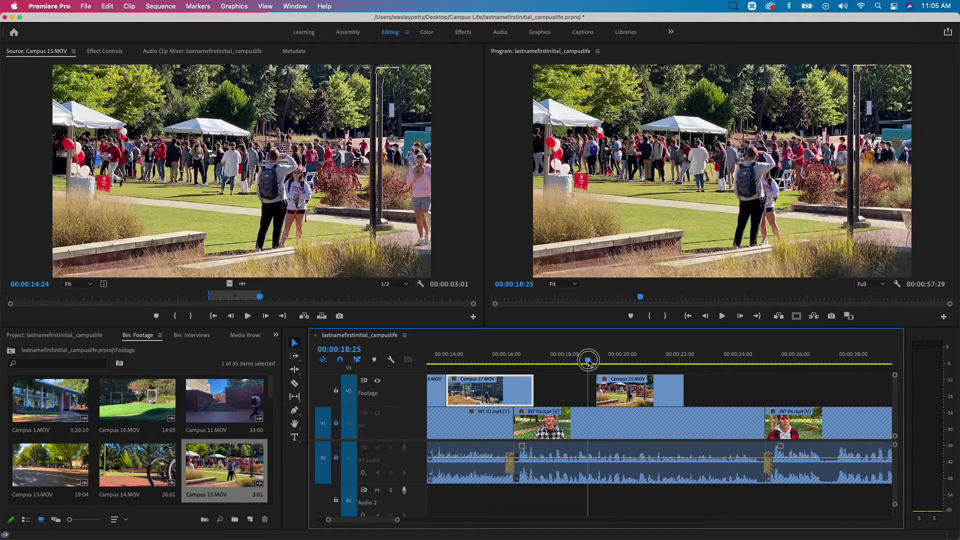
{"action": "key", "text": "space"}
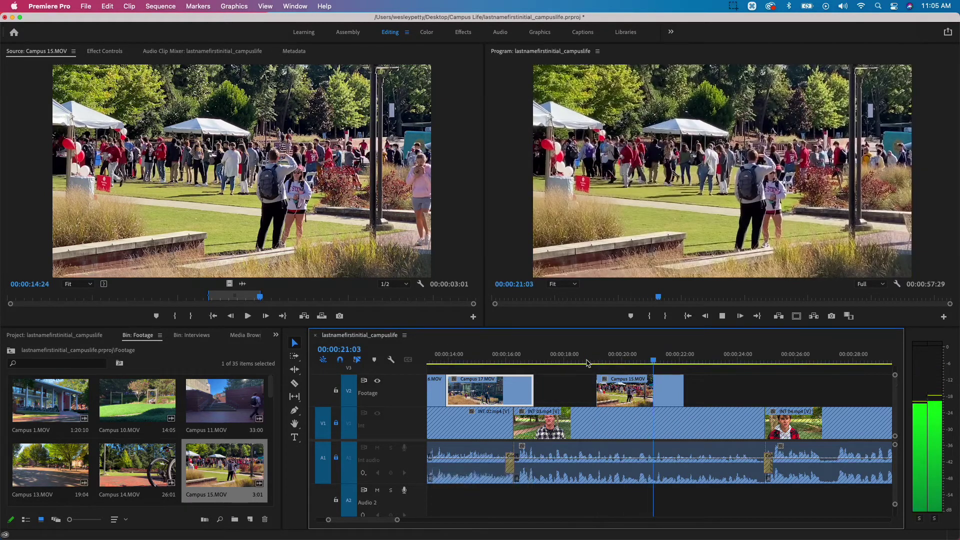
{"action": "key", "text": "space"}
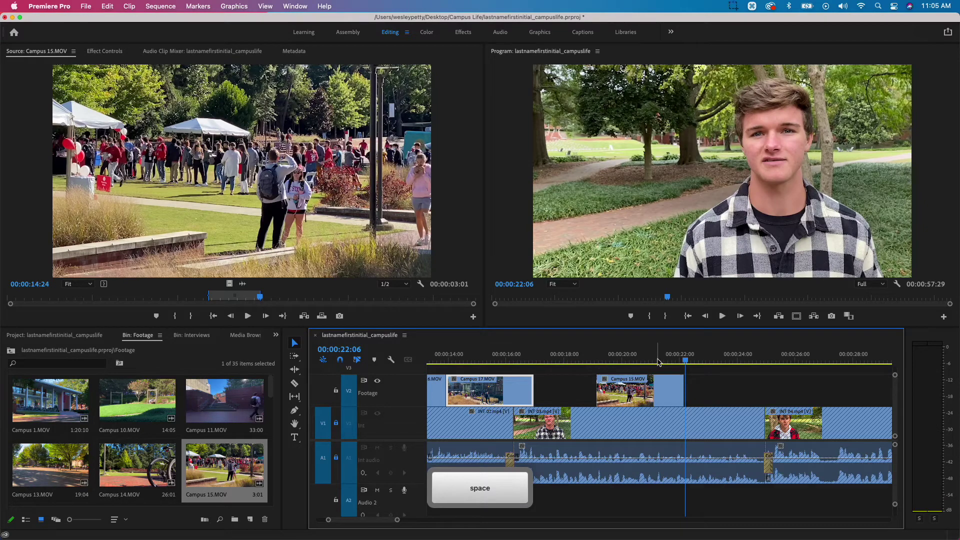
Step: Trim the end of the Campus 15.MOV clip on the Footage track back to 00:00:20:26
{"action": "left_click_drag", "start_coordinate": [657, 361], "coordinate": [648, 361]}
{"action": "left_click", "coordinate": [660, 392]}
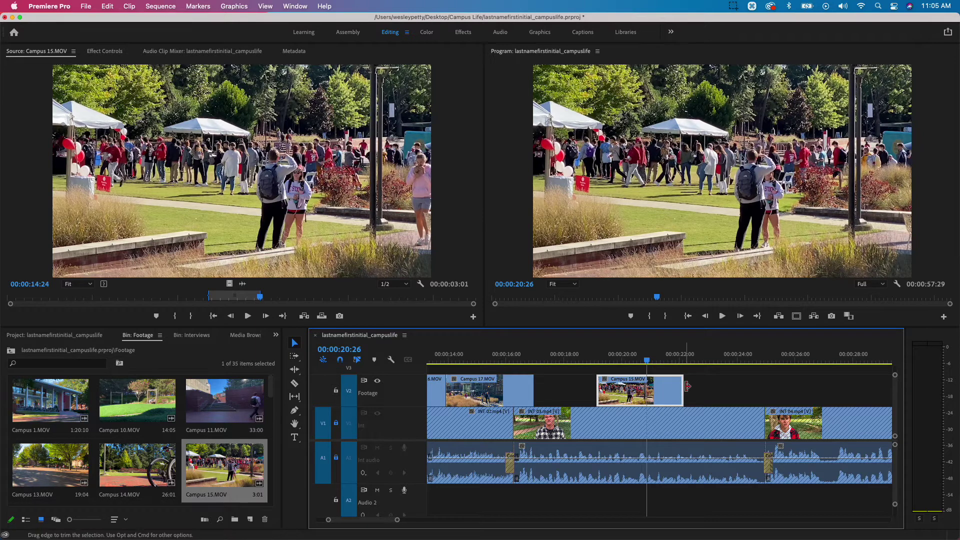
{"action": "left_click_drag", "start_coordinate": [682, 387], "coordinate": [646, 387]}
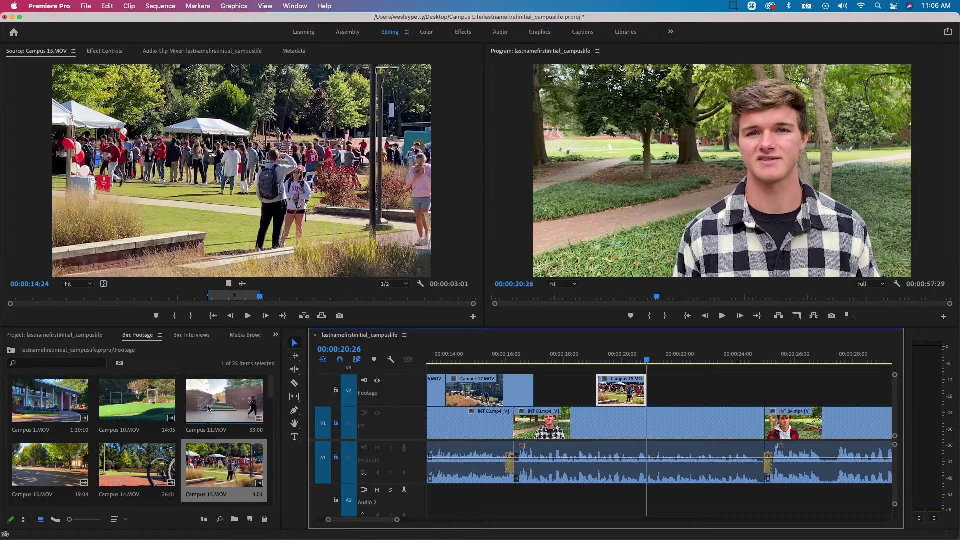
Step: Open Campus 2.MOV from the Footage bin in the source monitor and mark its In point at 00:00:01:16
{"action": "key", "text": "grave"}
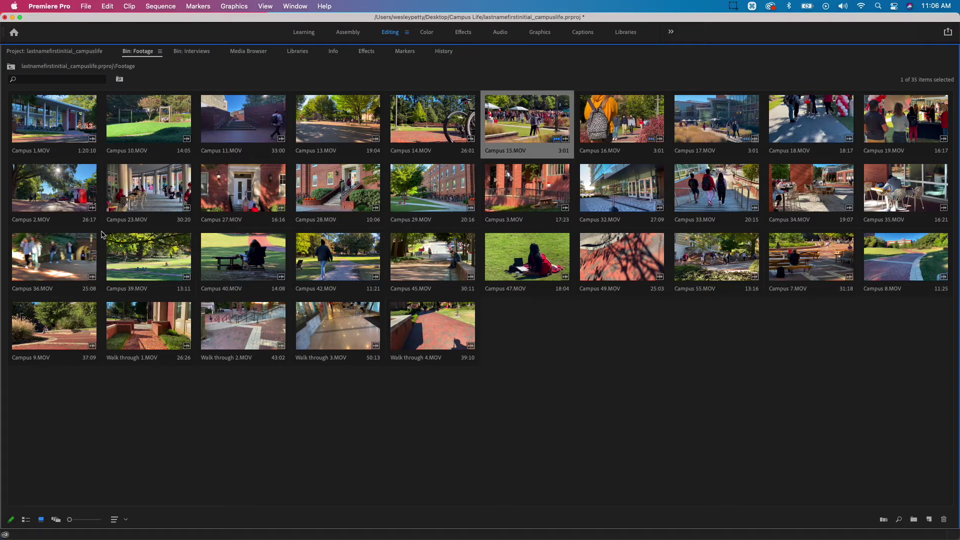
{"action": "double_click", "coordinate": [75, 200]}
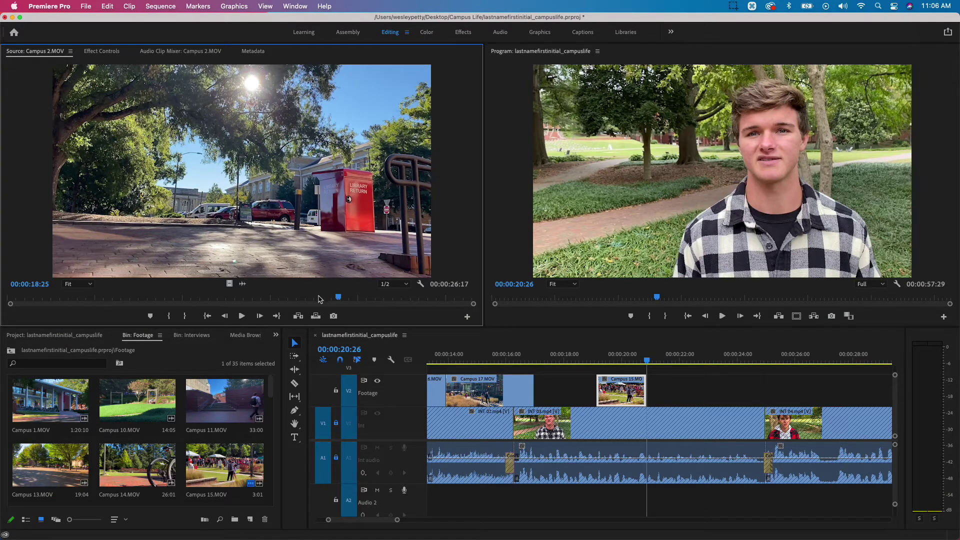
{"action": "left_click_drag", "start_coordinate": [155, 299], "coordinate": [34, 307]}
{"action": "key", "text": "i"}
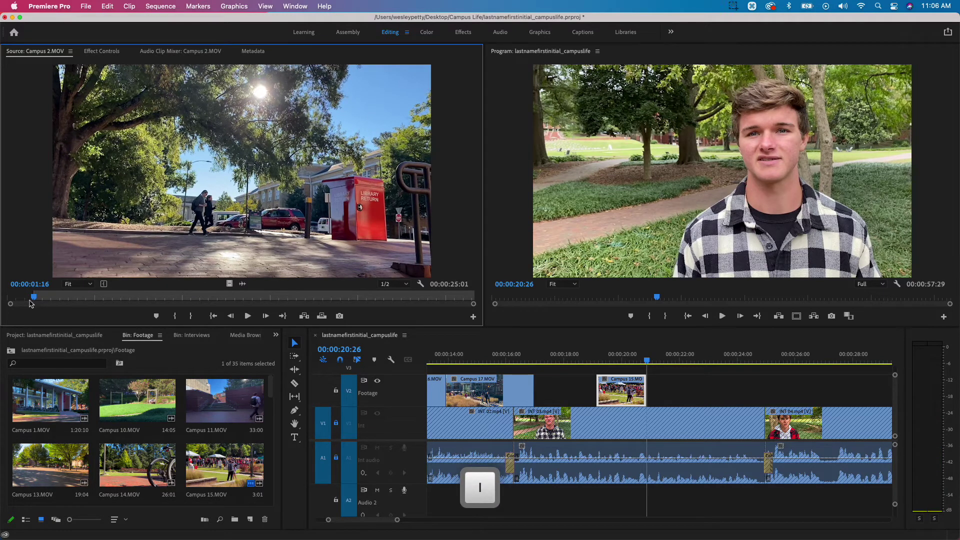
Step: Advance the source playhead by +300 and mark the Out point of Campus 2.MOV there
{"action": "left_click", "coordinate": [34, 283]}
{"action": "type", "text": "+"}
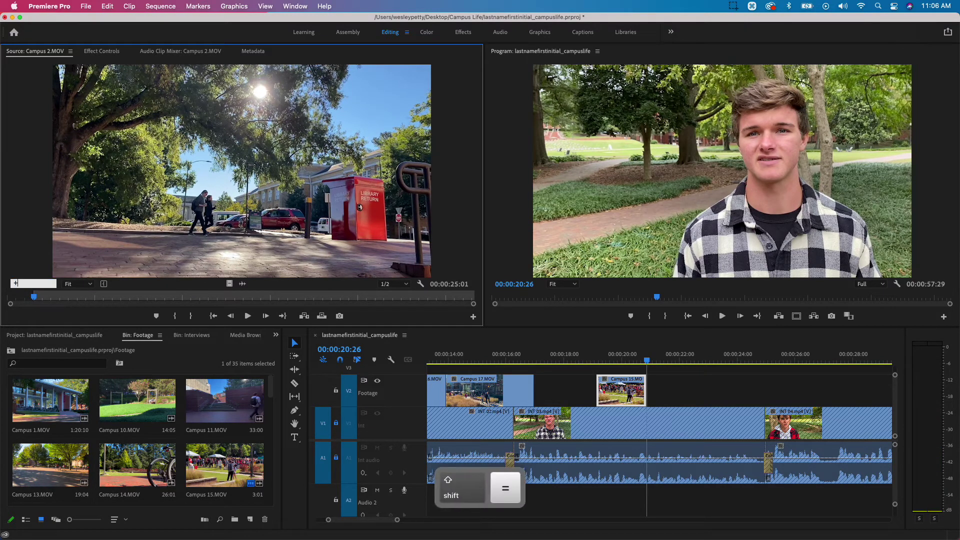
{"action": "type", "text": "300"}
{"action": "key", "text": "Return"}
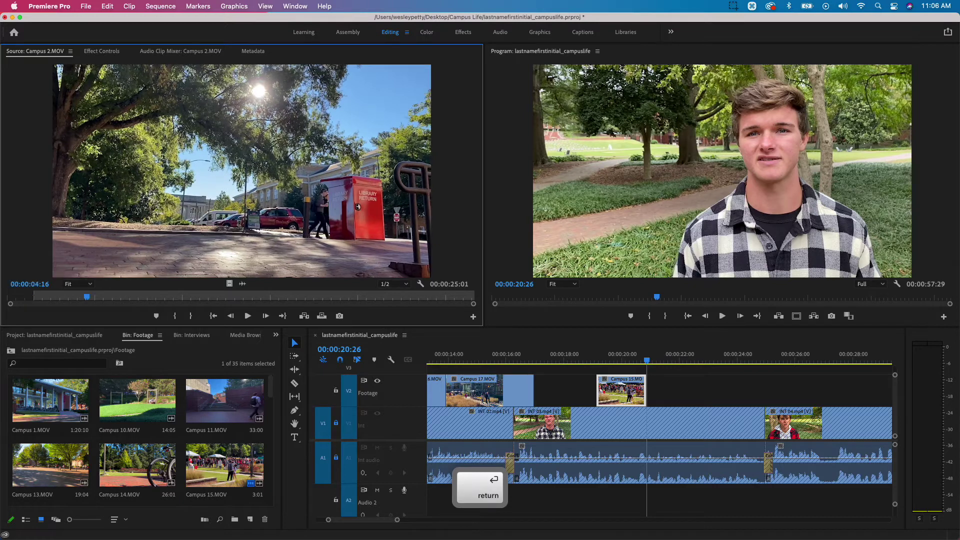
{"action": "key", "text": "o"}
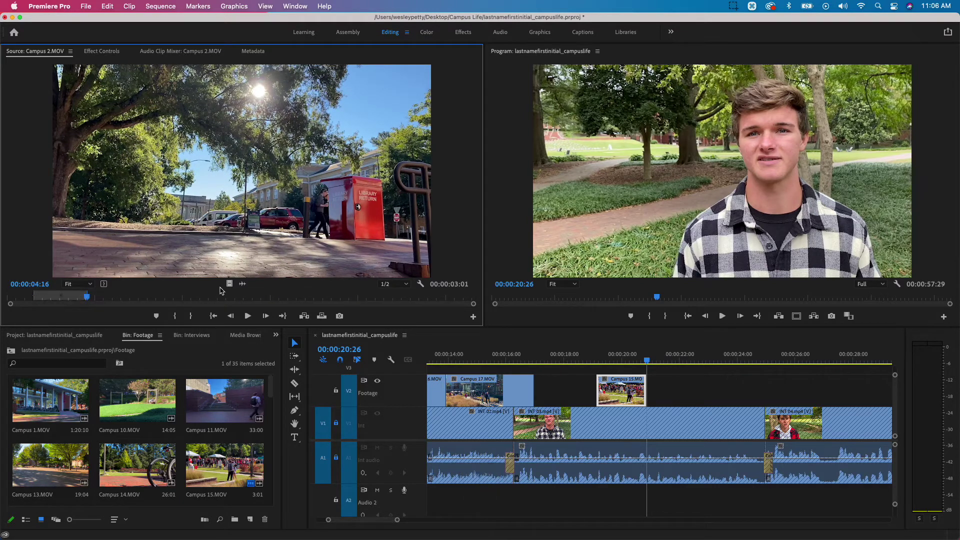
Step: Place only the video of the marked Campus 2.MOV range on the Footage track, starting at the end of Campus 15.MOV at 00:00:20:26
{"action": "left_click_drag", "start_coordinate": [228, 282], "coordinate": [639, 361]}
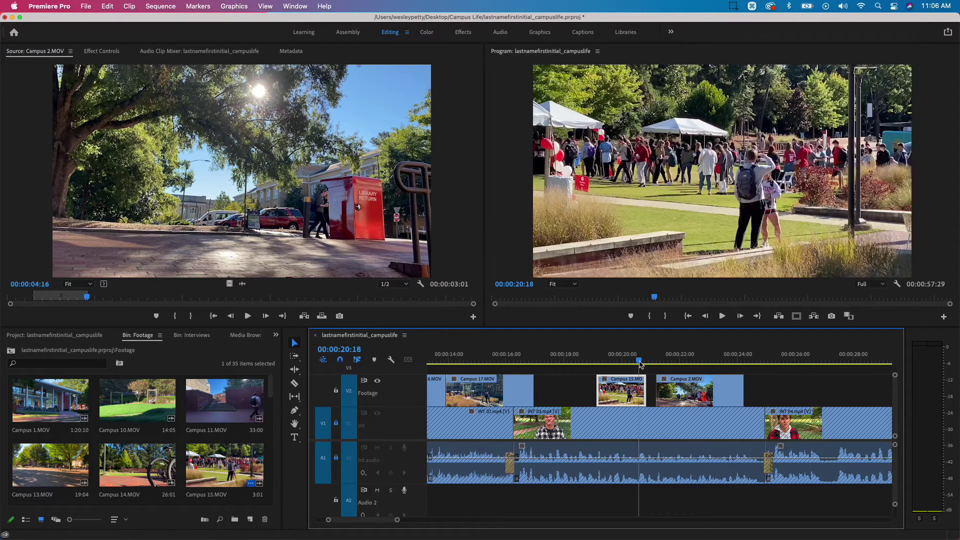
{"action": "key", "text": "Down"}
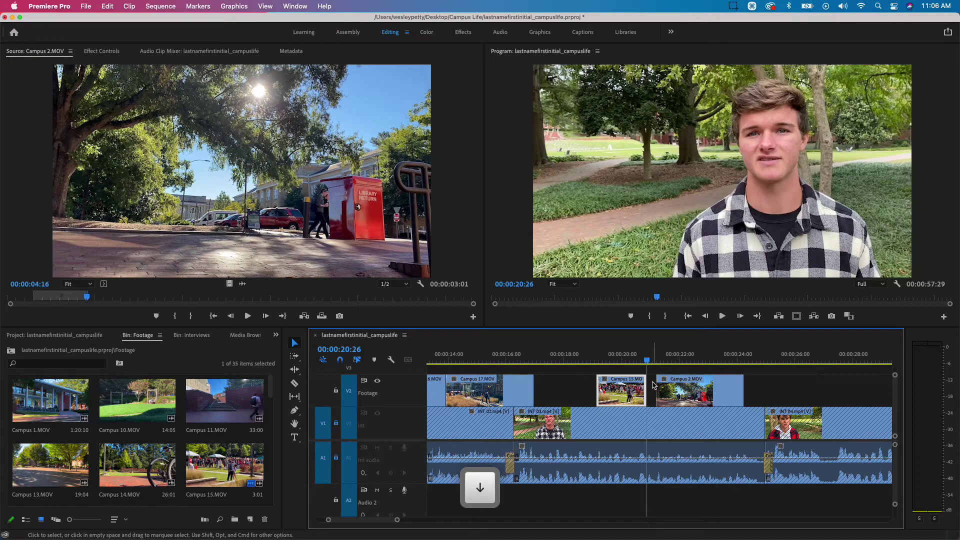
{"action": "double_click", "coordinate": [702, 395]}
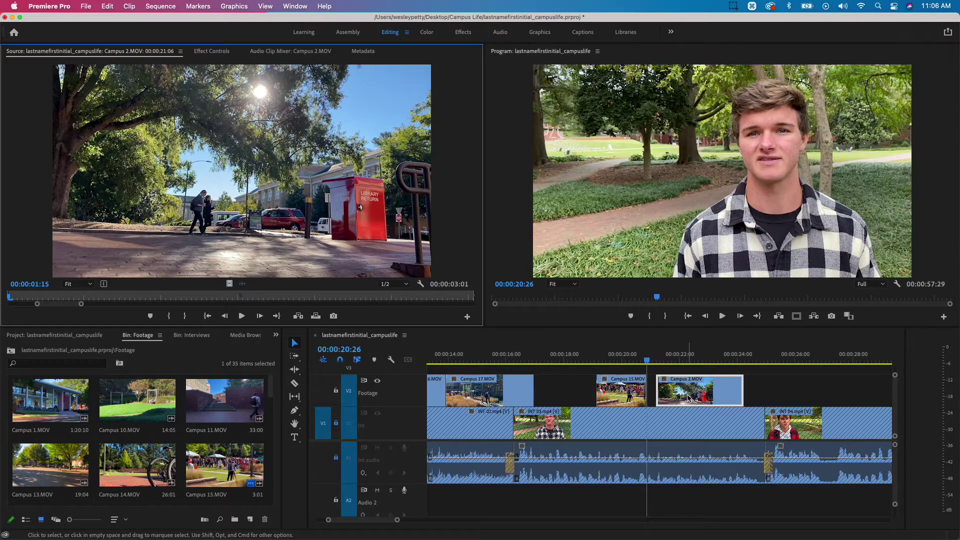
{"action": "left_click_drag", "start_coordinate": [702, 395], "coordinate": [693, 395]}
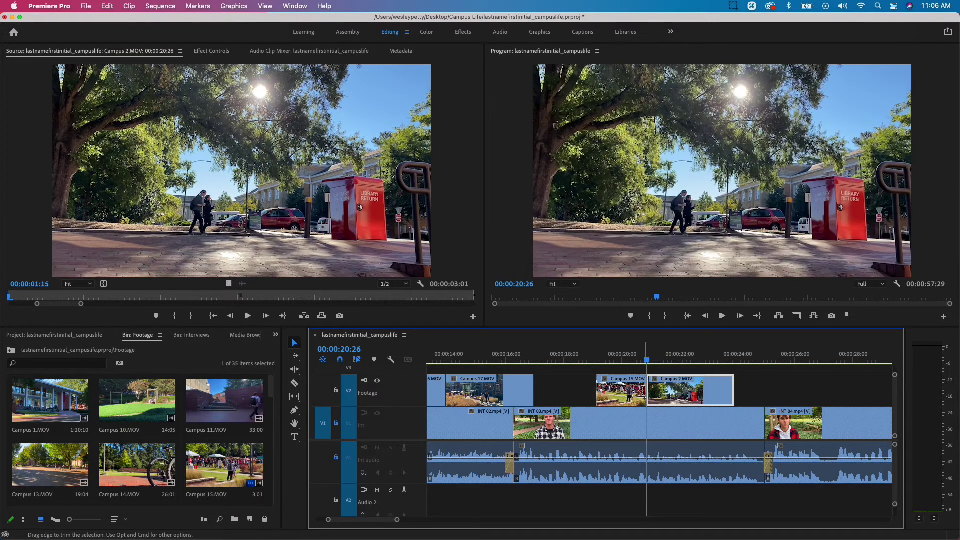
Step: Play back the Campus 15.MOV and Campus 2.MOV shots and trim the end of Campus 2.MOV back to 00:00:23:19
{"action": "left_click", "coordinate": [587, 360]}
{"action": "key", "text": "space"}
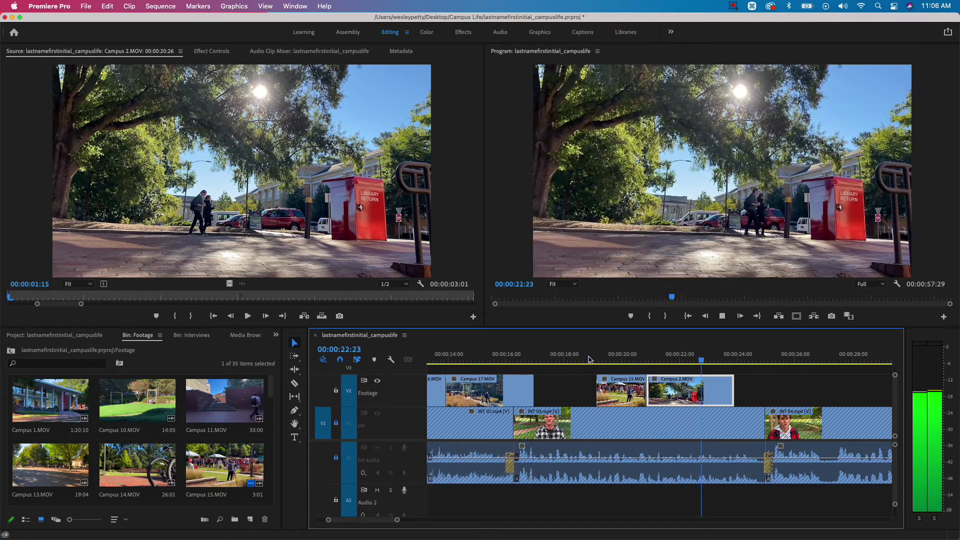
{"action": "key", "text": "space"}
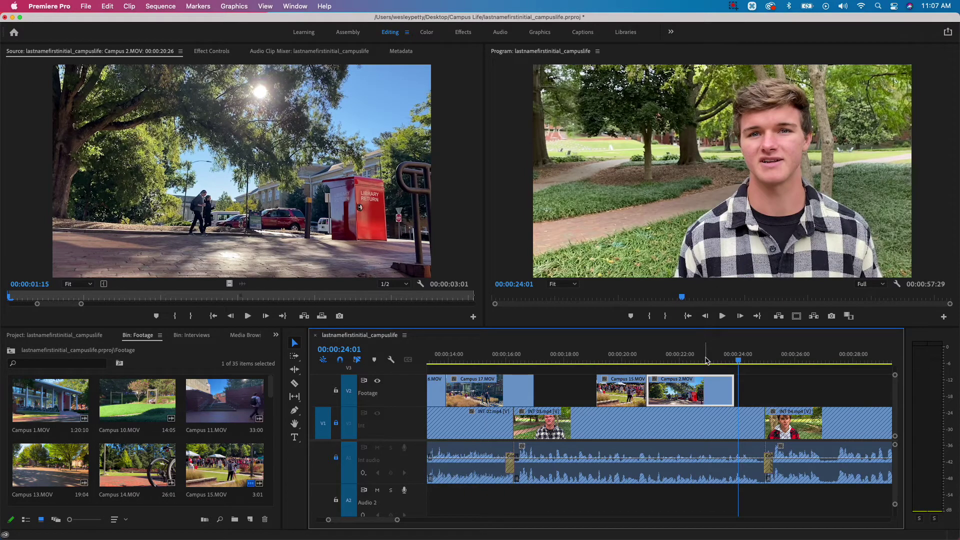
{"action": "left_click_drag", "start_coordinate": [707, 360], "coordinate": [672, 360]}
{"action": "key", "text": "space"}
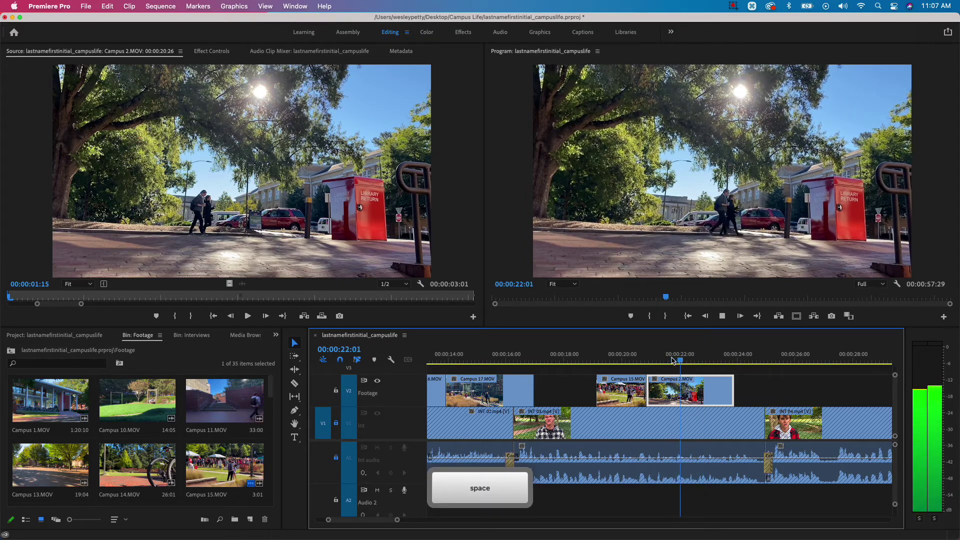
{"action": "key", "text": "space"}
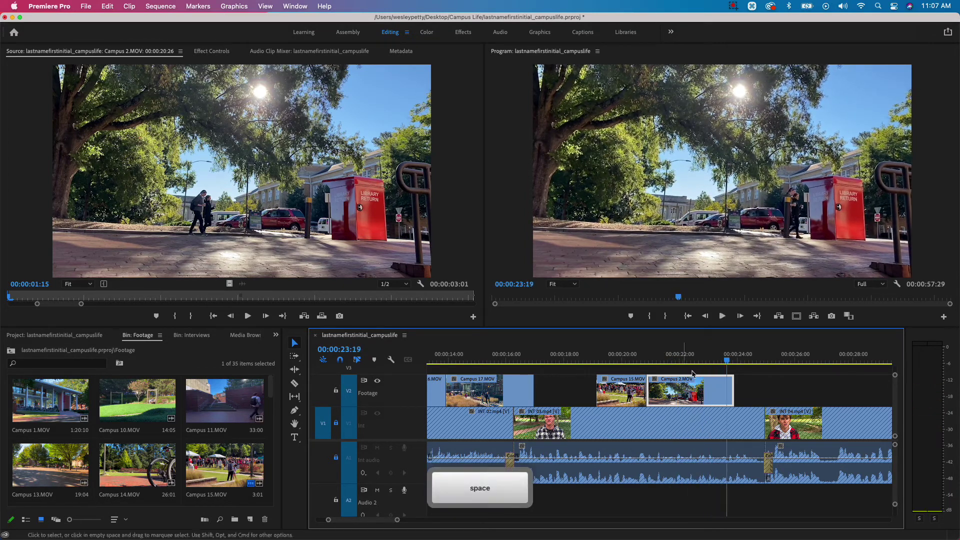
{"action": "left_click_drag", "start_coordinate": [733, 394], "coordinate": [725, 393]}
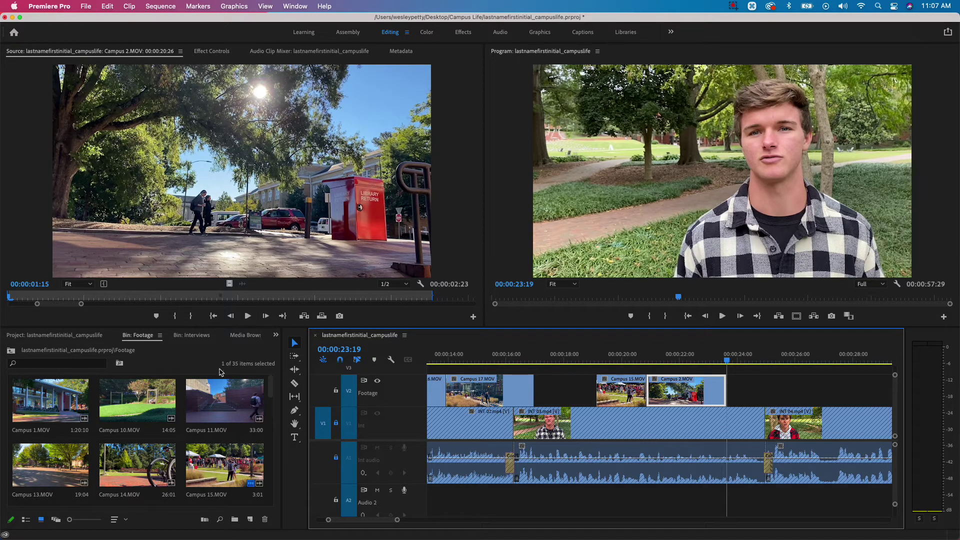
Step: Open Campus 33.MOV from the Footage bin in the source monitor and mark its In point at 00:00:00:22
{"action": "key", "text": "grave"}
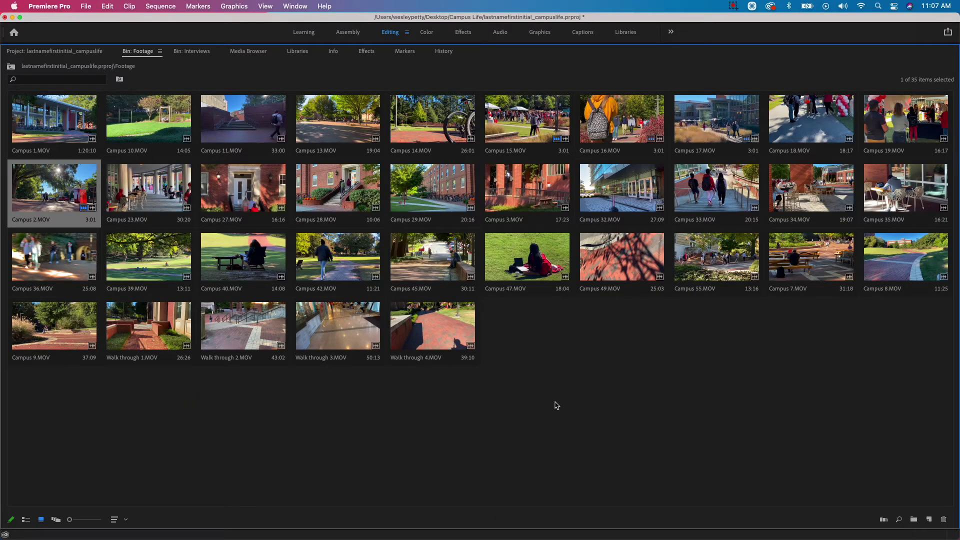
{"action": "double_click", "coordinate": [691, 197]}
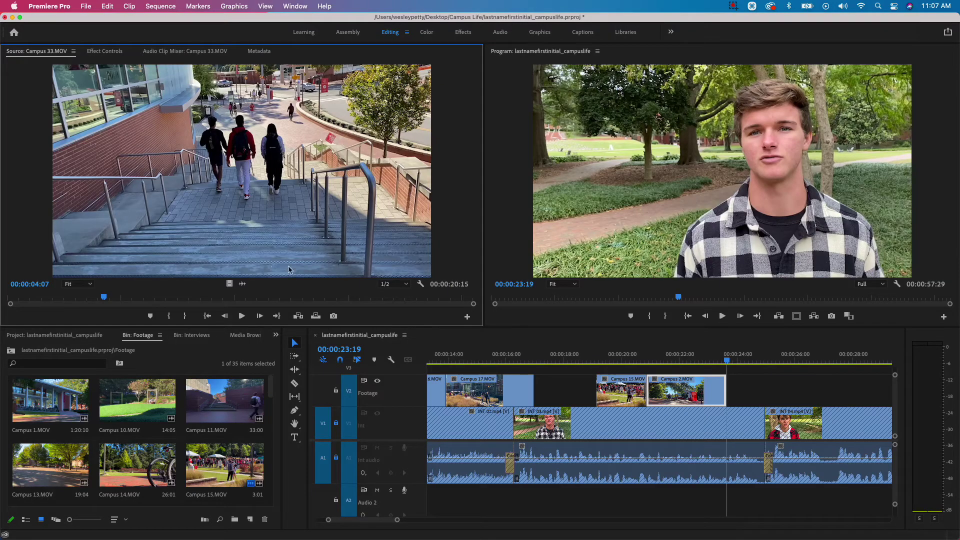
{"action": "left_click_drag", "start_coordinate": [105, 297], "coordinate": [26, 300]}
{"action": "type", "text": "i"}
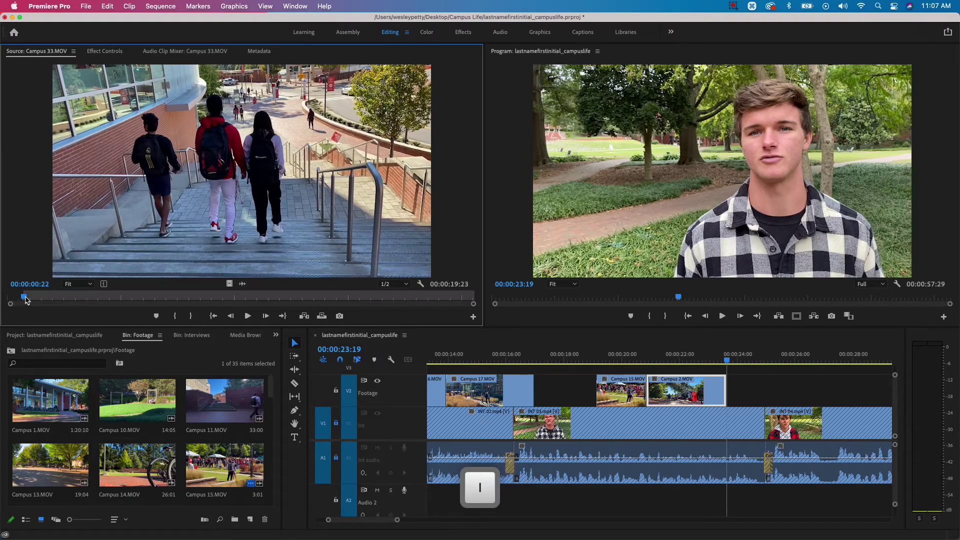
Step: Mark the Out point of Campus 33.MOV +300 further on and place only its video on the Footage track directly after Campus 2.MOV
{"action": "type", "text": "+"}
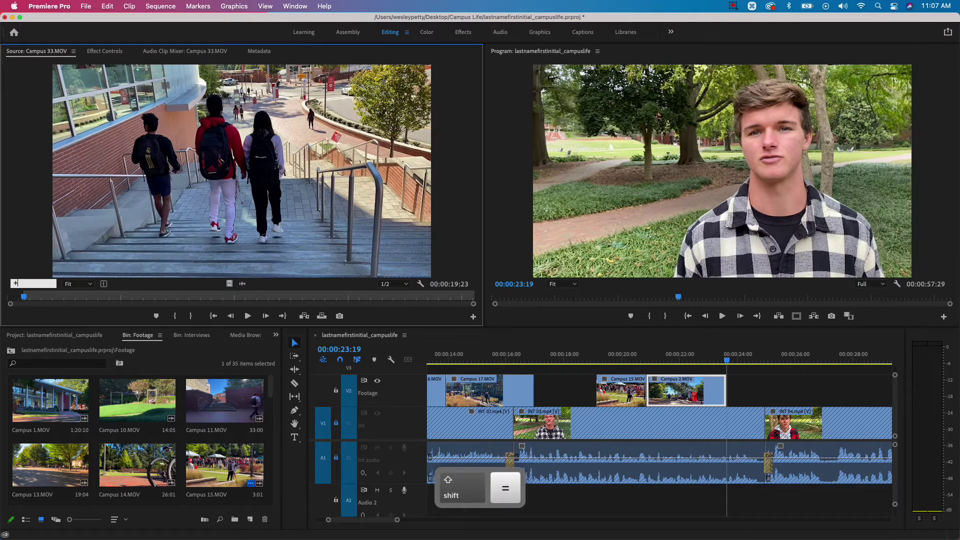
{"action": "type", "text": "300"}
{"action": "key", "text": "Return"}
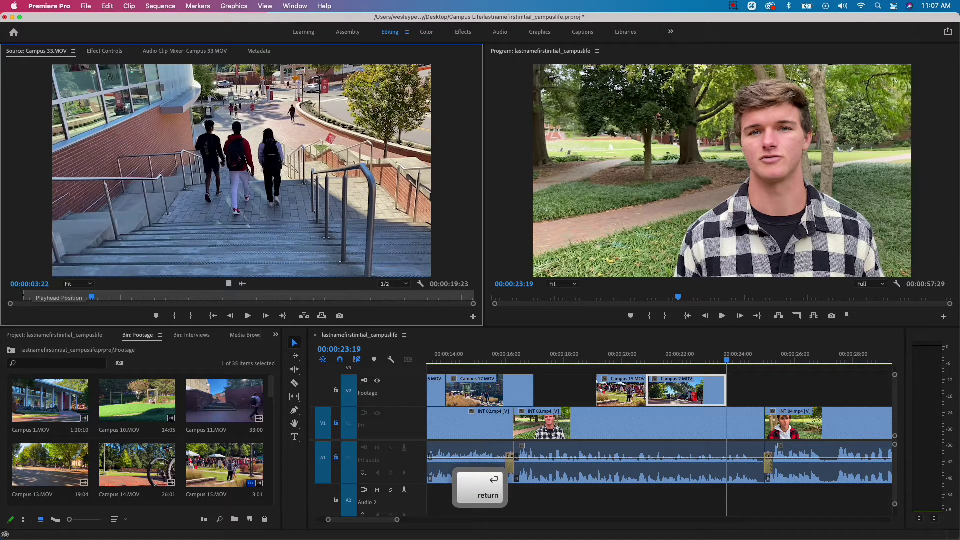
{"action": "key", "text": "o"}
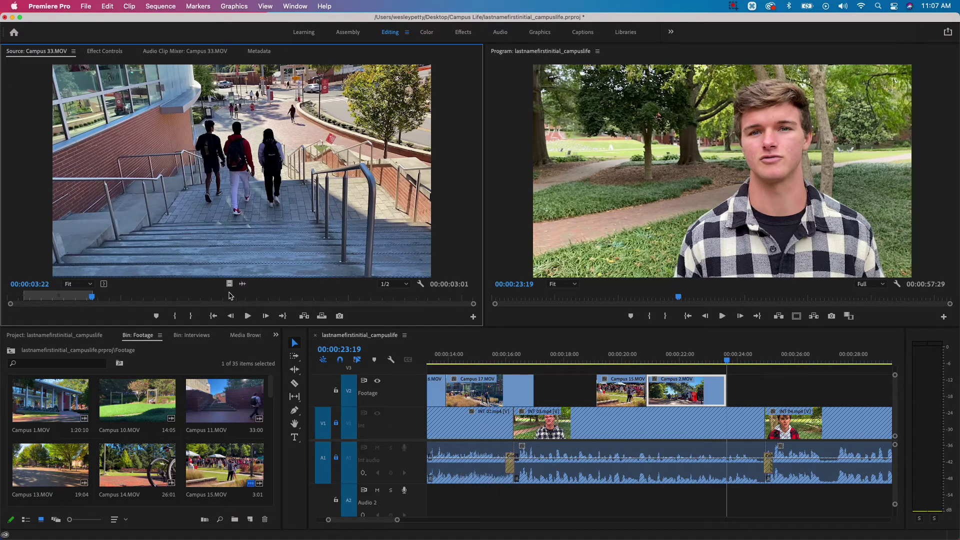
{"action": "left_click_drag", "start_coordinate": [231, 288], "coordinate": [726, 400]}
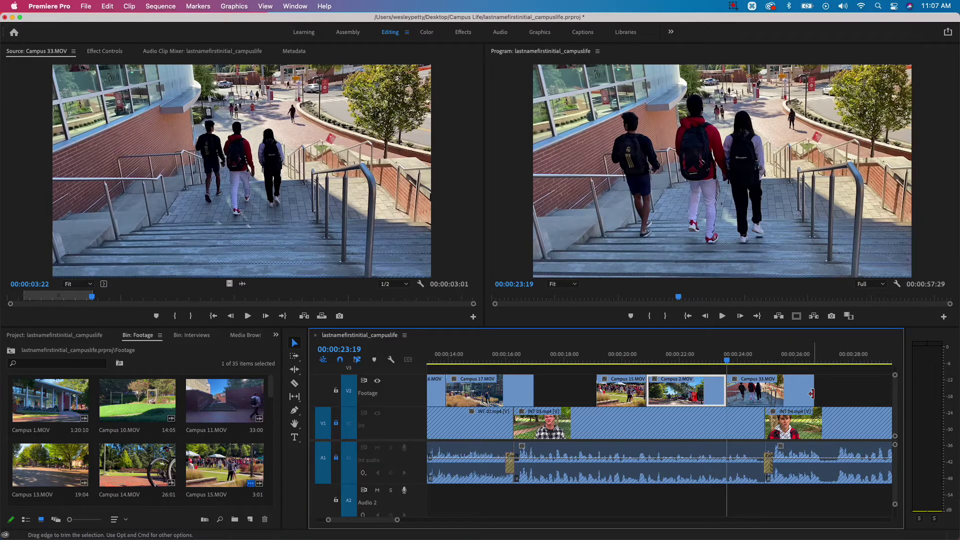
Step: Play Campus 33.MOV from 00:00:24:19 and trim its end on the Footage track back to 00:00:25:28
{"action": "left_click", "coordinate": [755, 360]}
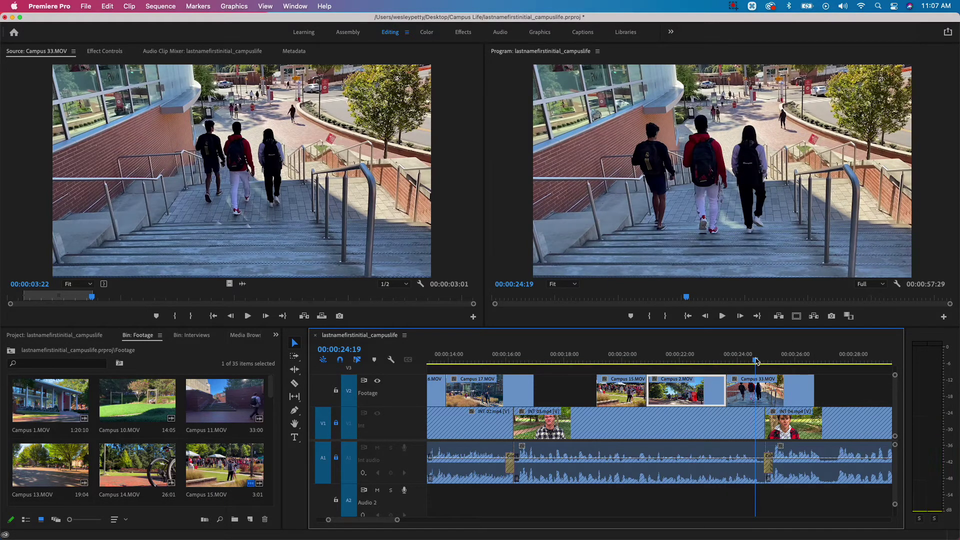
{"action": "key", "text": "space"}
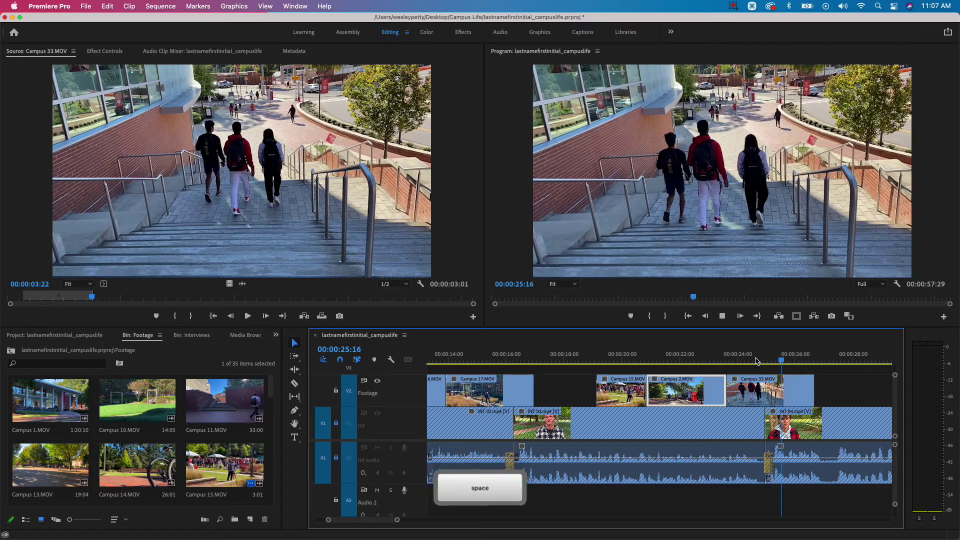
{"action": "key", "text": "space"}
{"action": "left_click", "coordinate": [810, 392]}
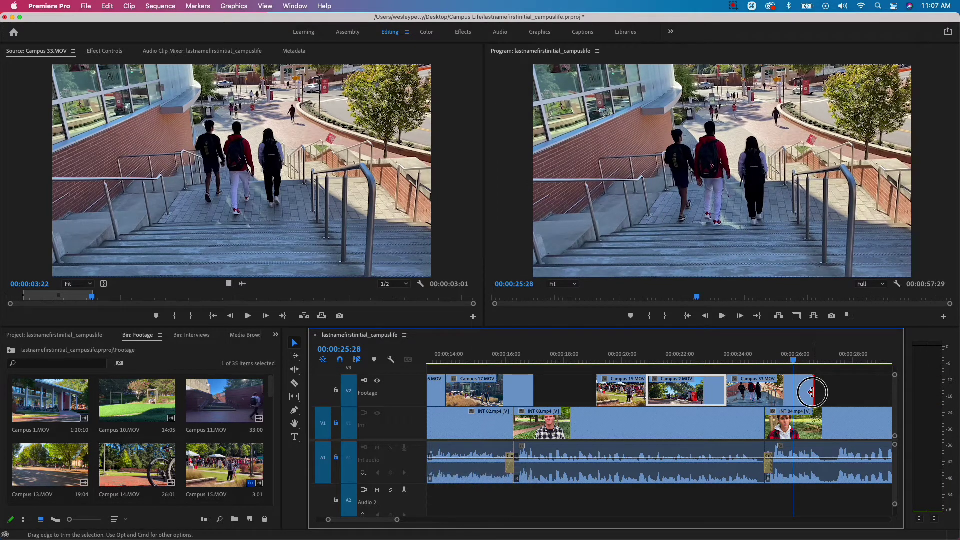
{"action": "left_click_drag", "start_coordinate": [811, 392], "coordinate": [792, 395]}
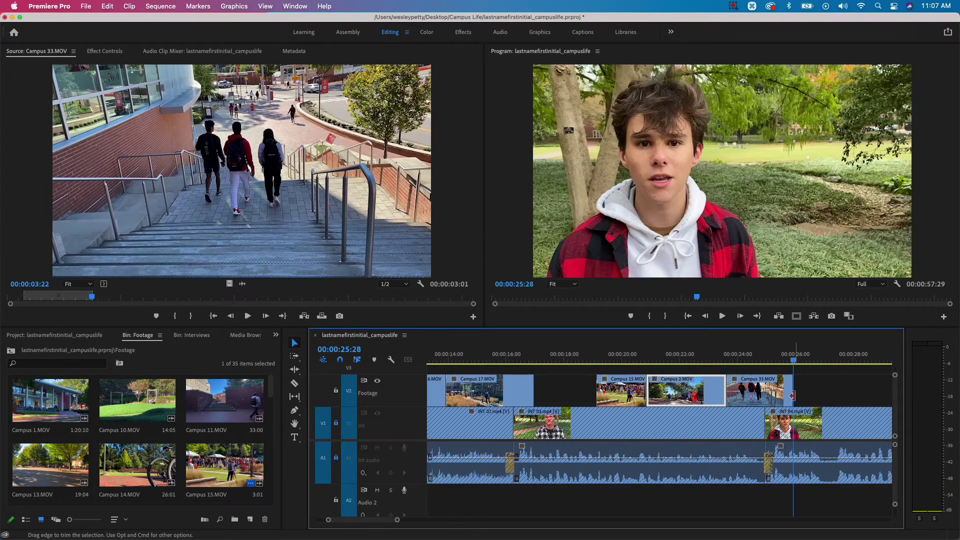
Step: Play back the covered section of the sequence from about 00:00:18 through the Campus 33.MOV shot and save the project
{"action": "left_click", "coordinate": [573, 358]}
{"action": "key", "text": "space"}
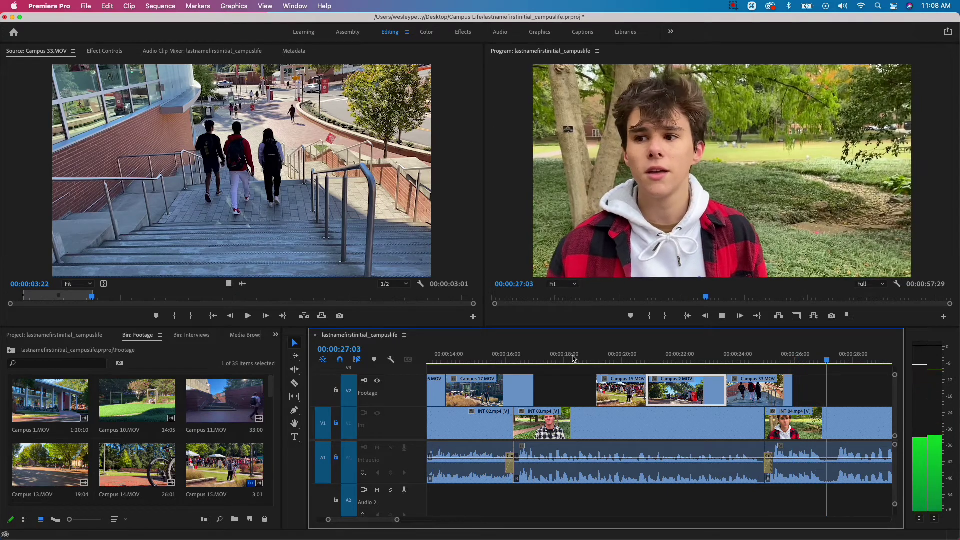
{"action": "key", "text": "space"}
{"action": "key", "text": "super+s"}
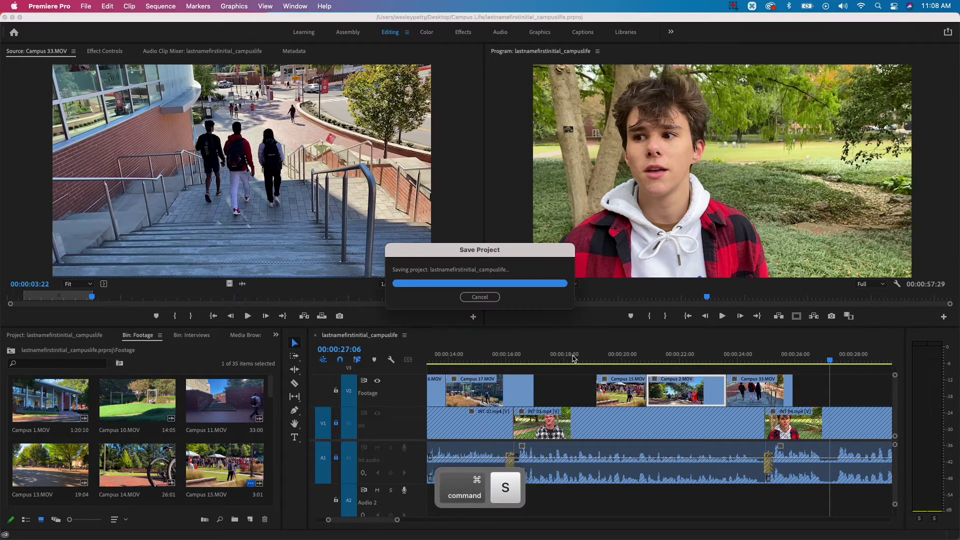
Step: Play the sequence onward from 00:00:27:06 and stop the playhead at 00:00:29:26
{"action": "scroll", "coordinate": [795, 357], "scroll_direction": "right", "scroll_amount": 5}
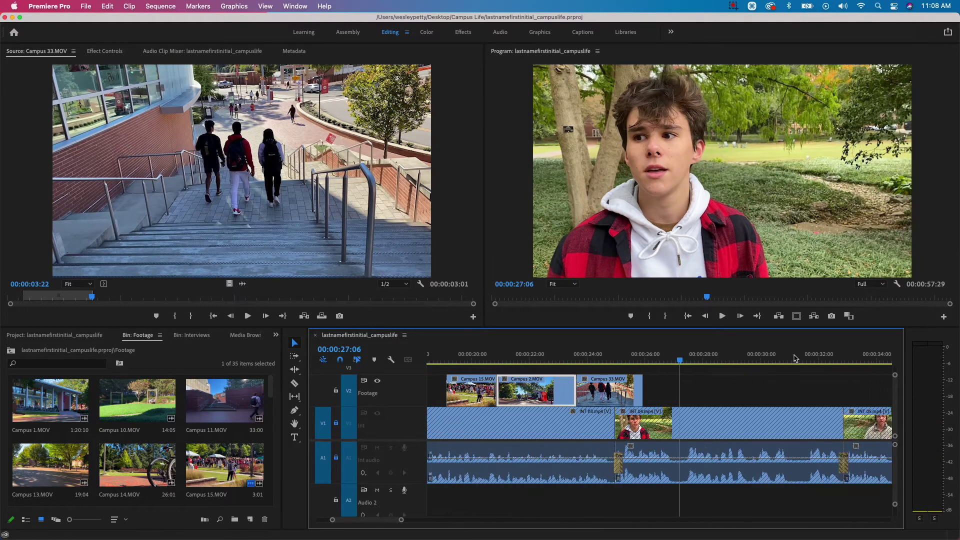
{"action": "key", "text": "space"}
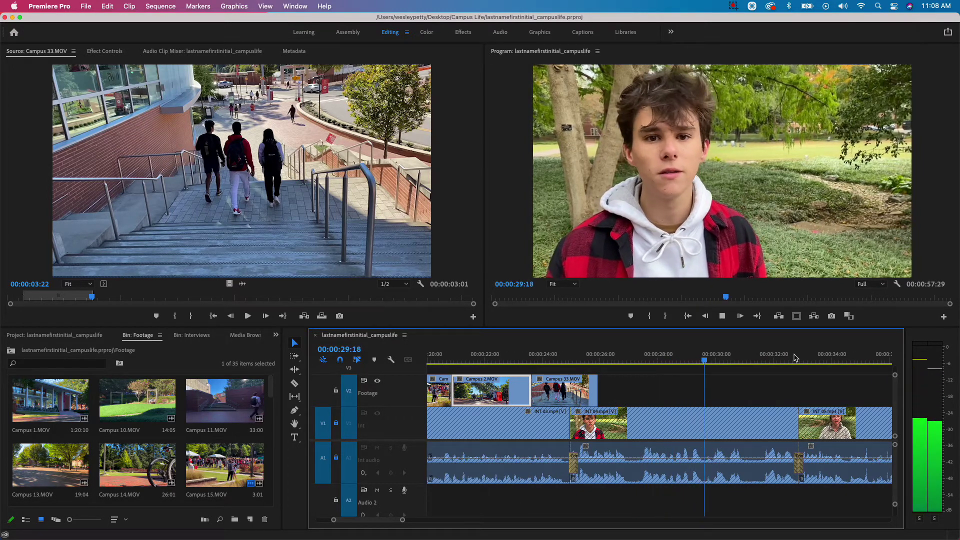
{"action": "key", "text": "space"}
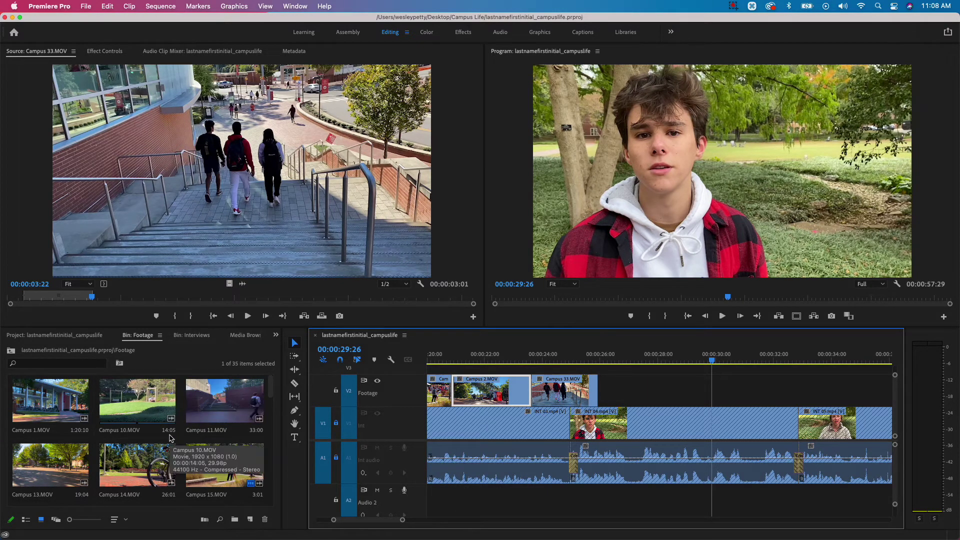
Step: Open Campus 13.MOV from the Footage bin in the source monitor and mark its In point at 00:00:03:16
{"action": "key", "text": "grave"}
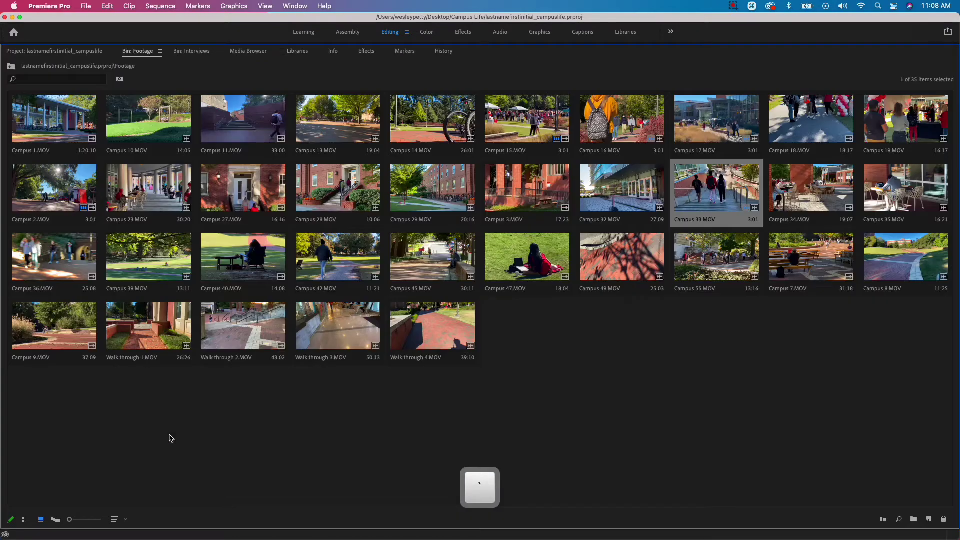
{"action": "double_click", "coordinate": [329, 121]}
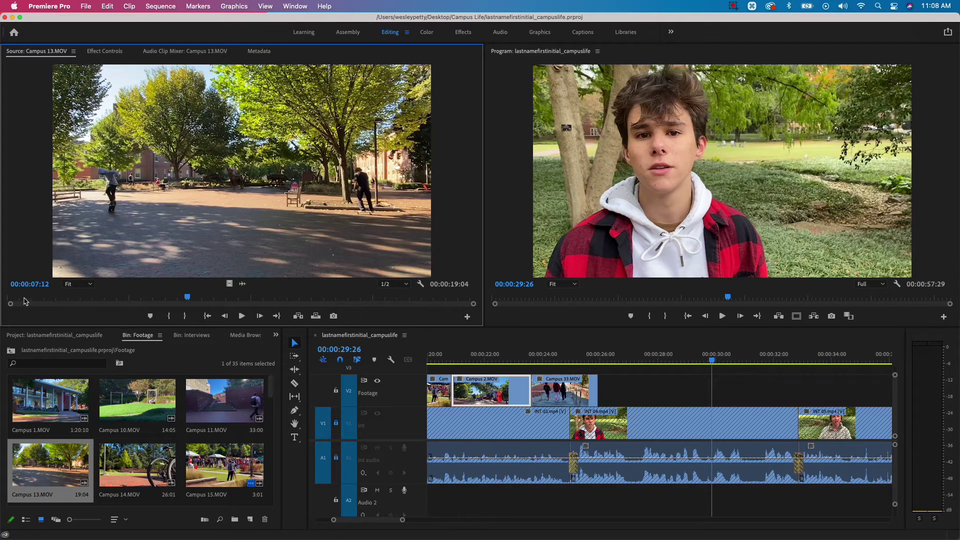
{"action": "left_click_drag", "start_coordinate": [31, 299], "coordinate": [95, 312]}
{"action": "key", "text": "i"}
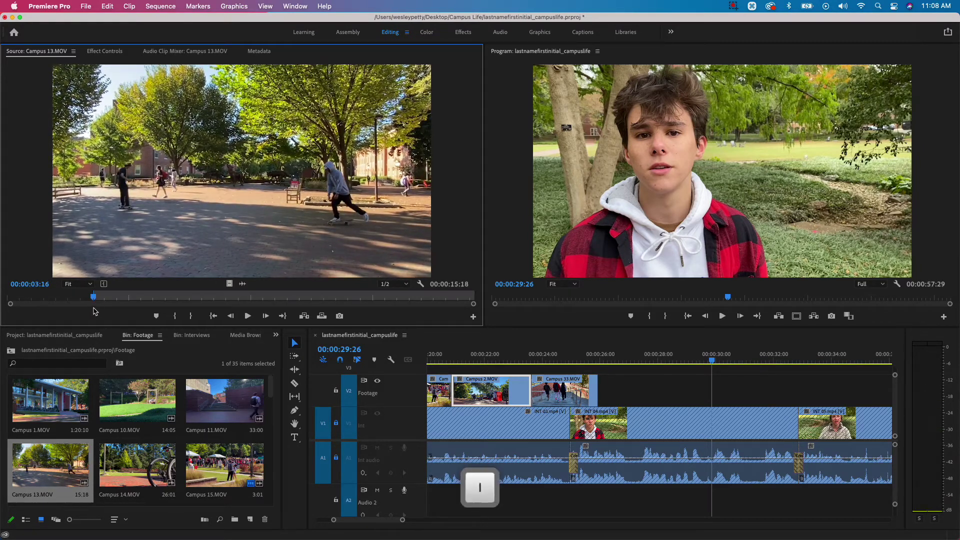
Step: Advance the source playhead by +300 and mark the Out point of Campus 13.MOV there
{"action": "left_click", "coordinate": [36, 283]}
{"action": "type", "text": "+300"}
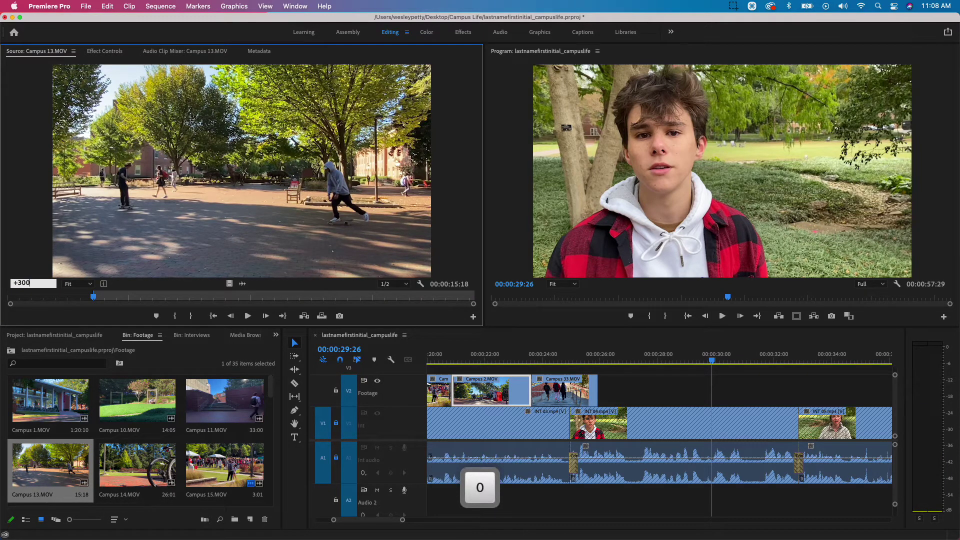
{"action": "key", "text": "Return"}
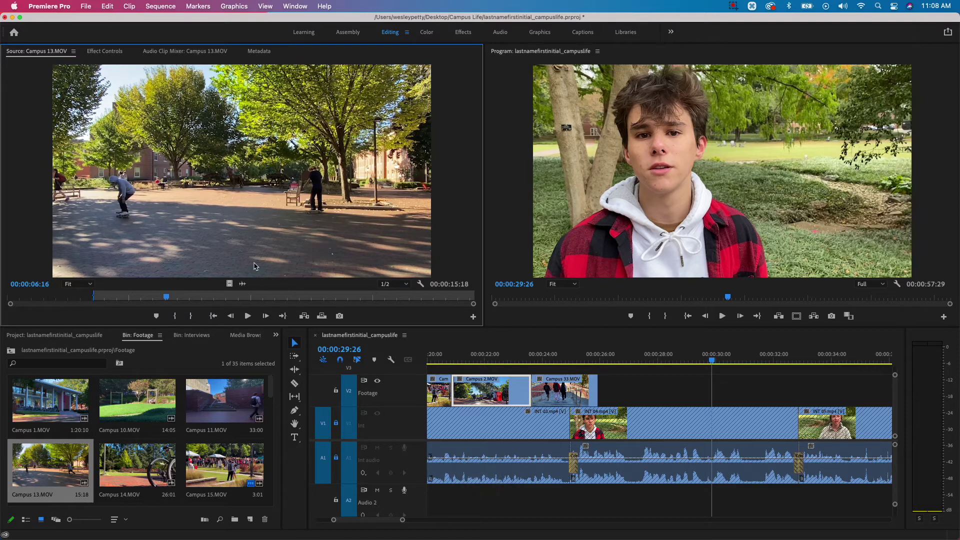
{"action": "key", "text": "o"}
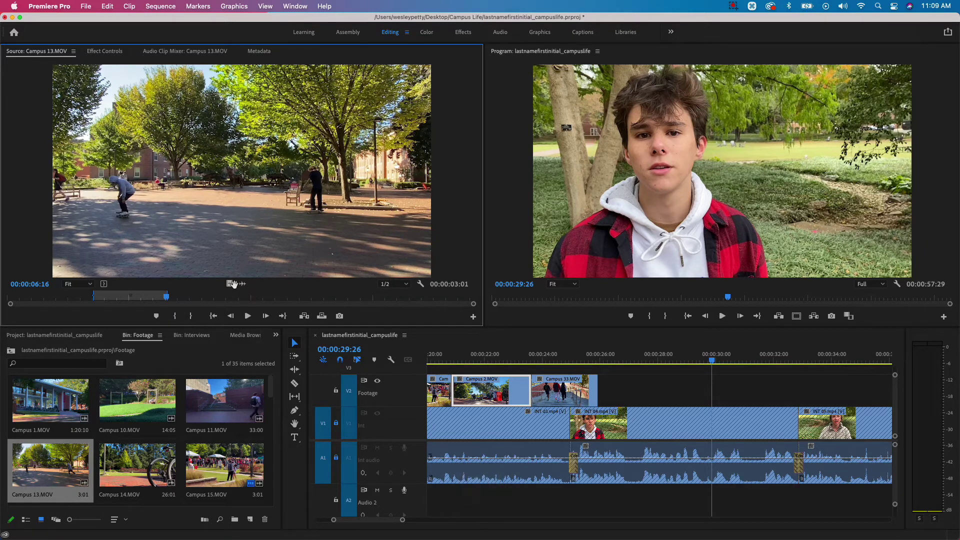
Step: Place only the video of Campus 13.MOV on the Footage track at 00:00:29:26 and play back the transition from 00:00:29:00
{"action": "left_click_drag", "start_coordinate": [231, 284], "coordinate": [711, 392]}
{"action": "left_click", "coordinate": [688, 361]}
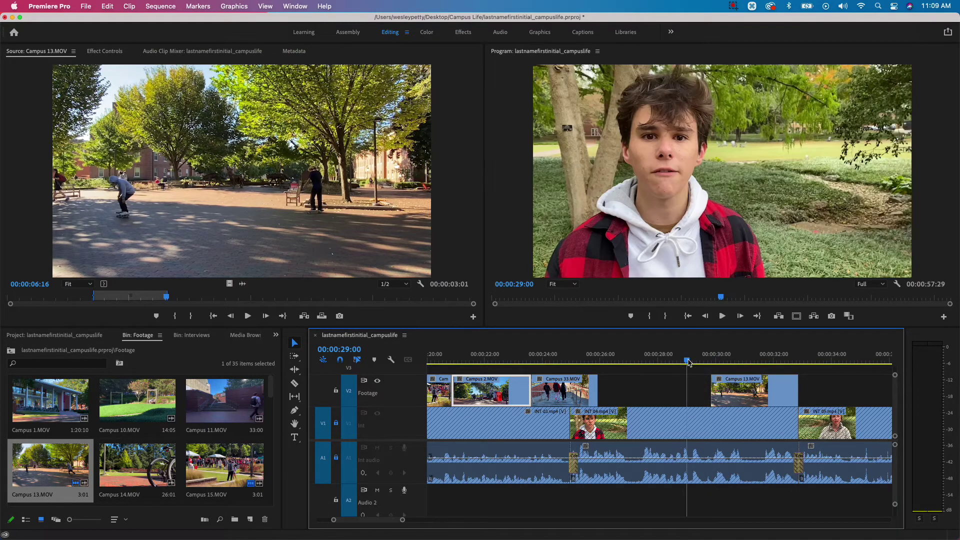
{"action": "key", "text": "space"}
{"action": "key", "text": "space"}
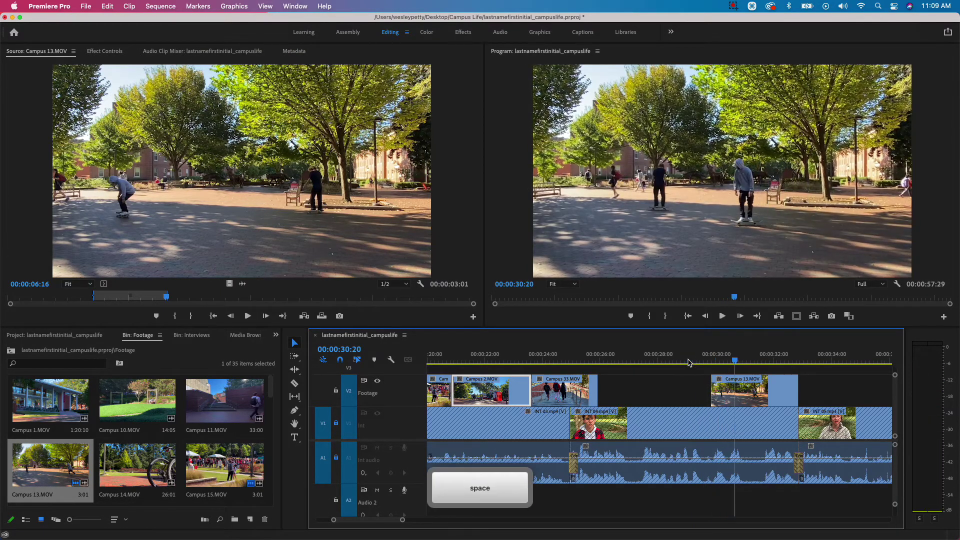
Step: Play back the lead-in to Campus 13.MOV again and shift the clip slightly earlier on the Footage track so it ends at 00:00:32:14
{"action": "left_click", "coordinate": [669, 361]}
{"action": "key", "text": "space"}
{"action": "key", "text": "space"}
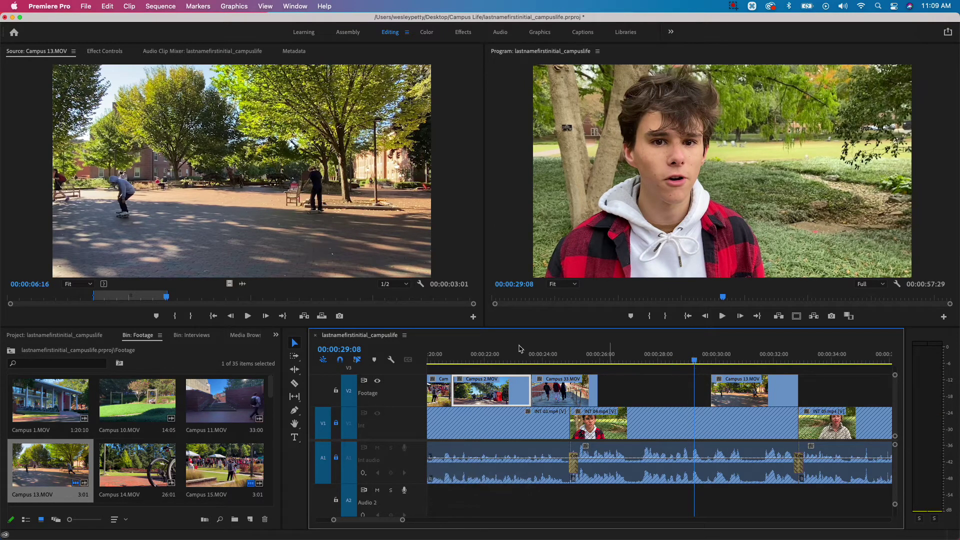
{"action": "key", "text": "space"}
{"action": "key", "text": "space"}
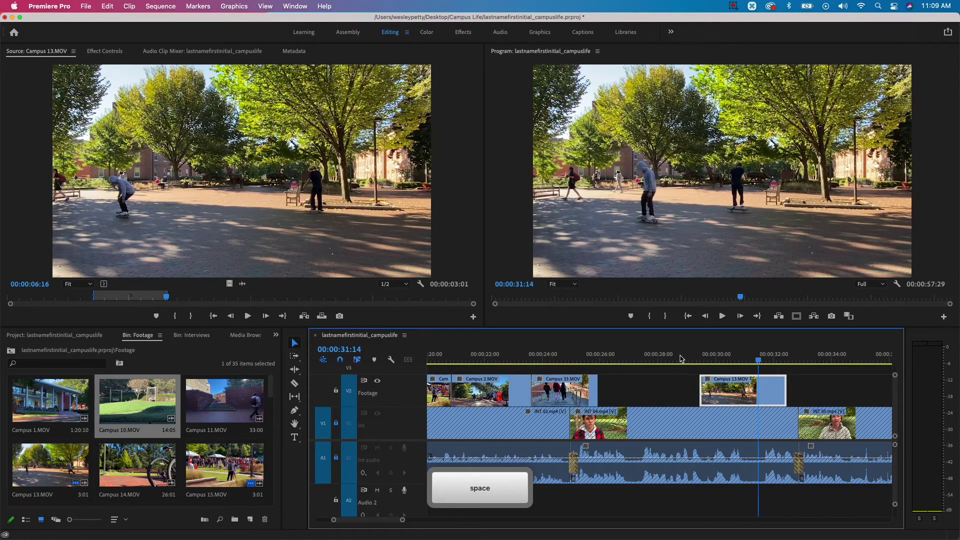
Step: Play the sequence onward from 00:00:31:14 through the INT 05.mp4 interview and stop at 00:00:39:02
{"action": "scroll", "coordinate": [855, 389], "scroll_direction": "right", "scroll_amount": 5}
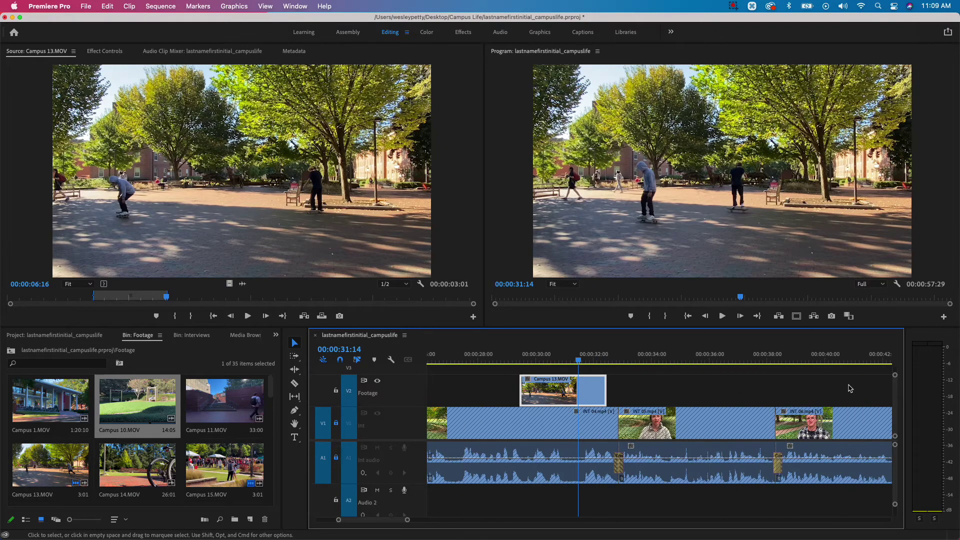
{"action": "key", "text": "space"}
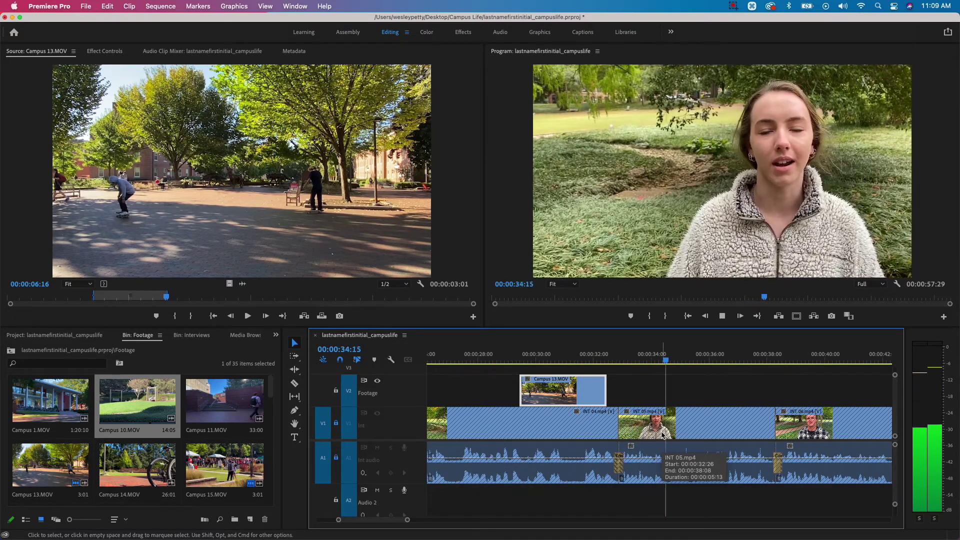
{"action": "key", "text": "l"}
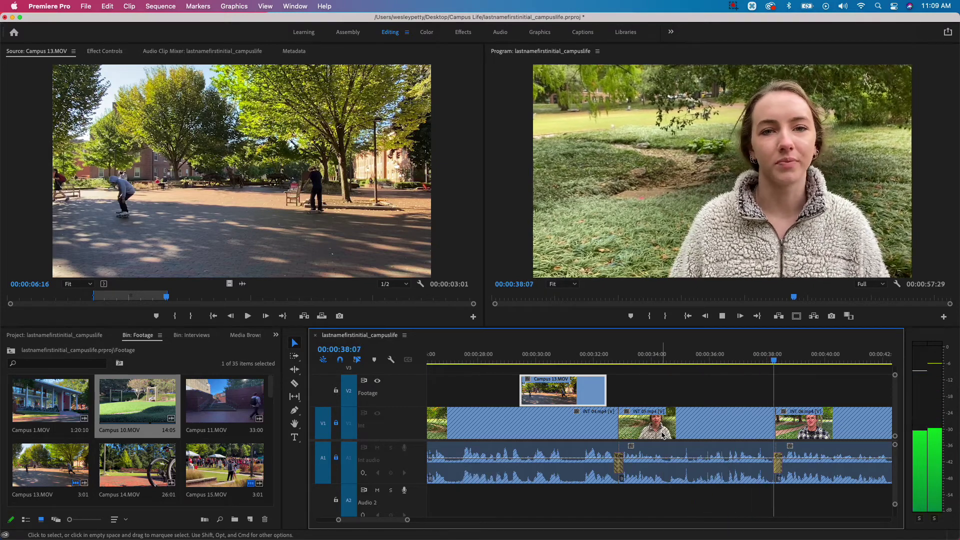
{"action": "key", "text": "space"}
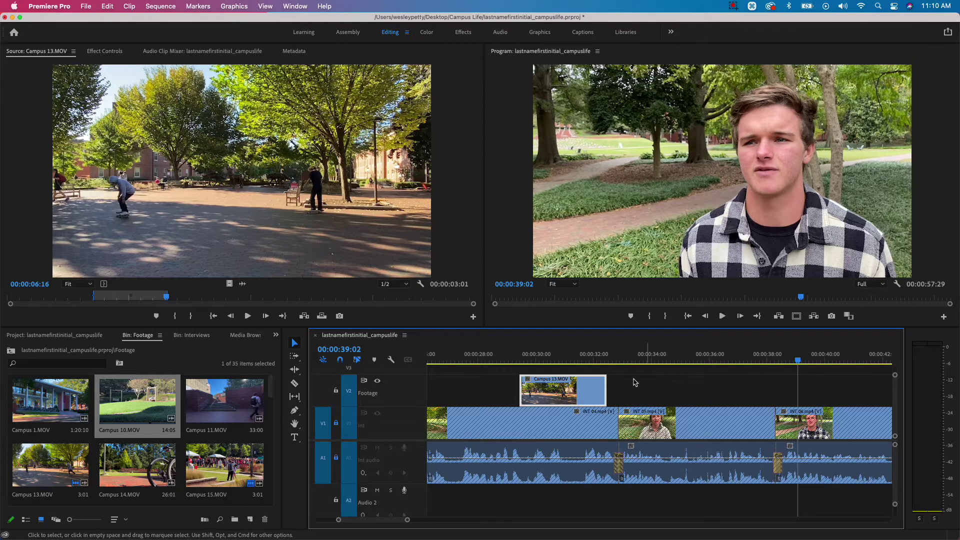
Step: Mark Walk through 2.MOV from 00:00:19:21 to 00:00:22:21 and place its video on the Footage track at 00:00:32:14, right after Campus 13.MOV
{"action": "key", "text": "Up"}
{"action": "key", "text": "Up"}
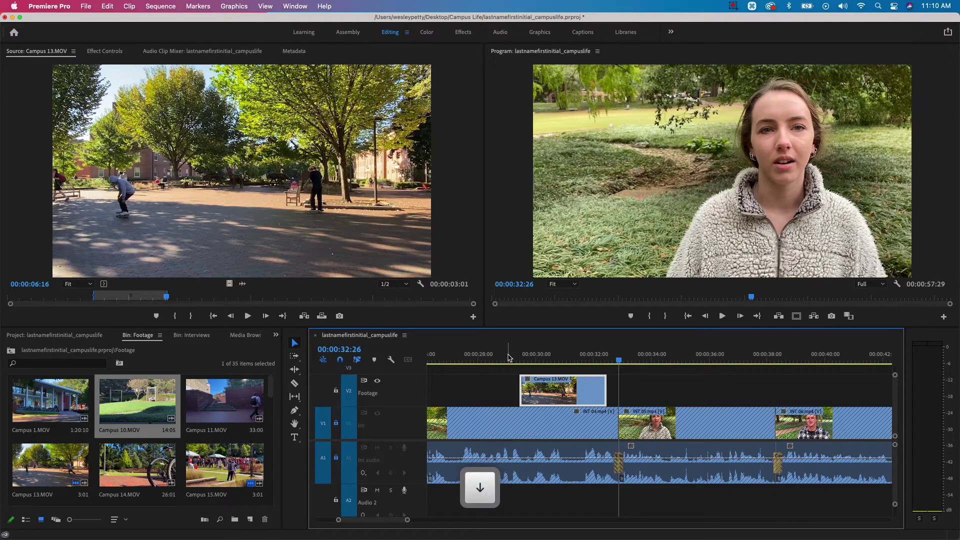
{"action": "key", "text": "Up"}
{"action": "key", "text": "grave"}
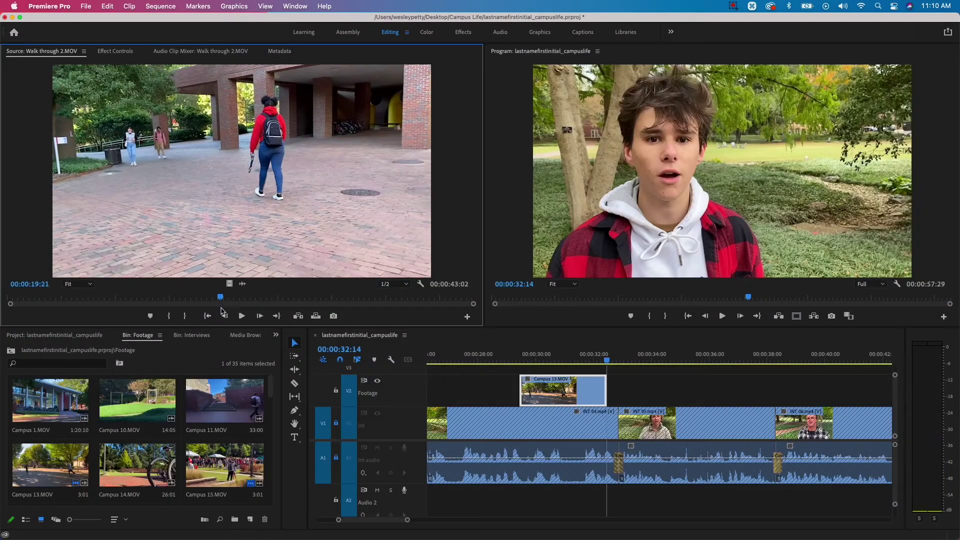
{"action": "key", "text": "period"}
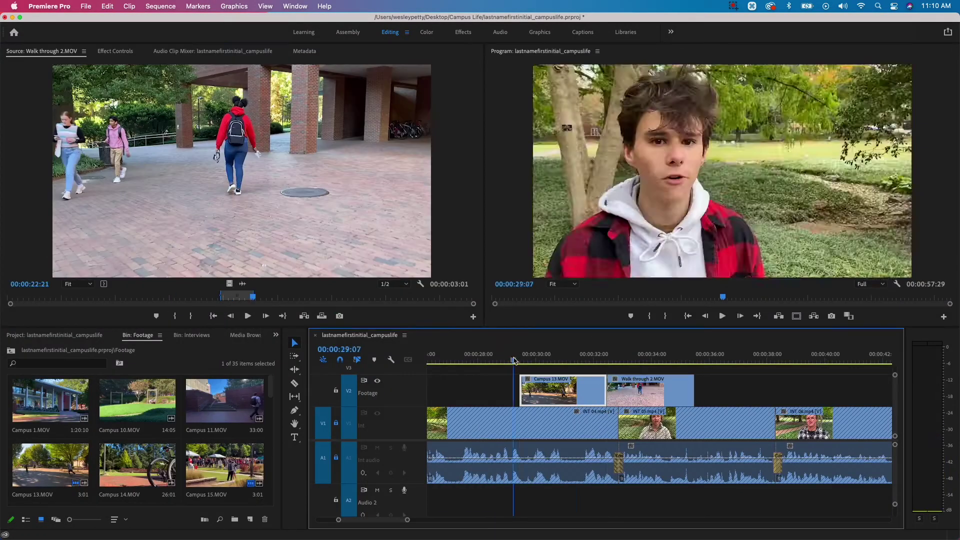
Step: Mark three-second sections of Campus 7.MOV and Campus 14.MOV, ending at 00:00:07:05 and 00:00:20:28, and add their video to the Footage track after Walk through 2.MOV
{"action": "key", "text": "grave"}
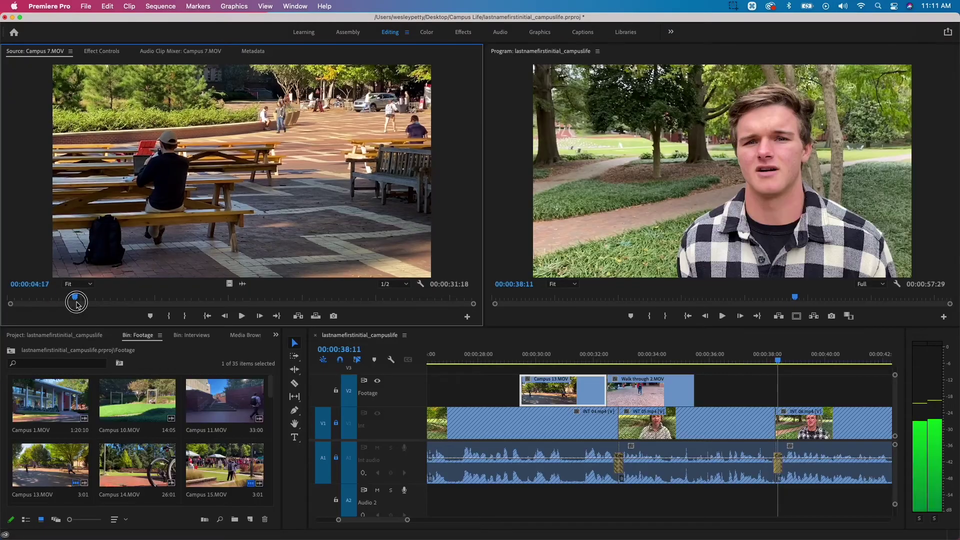
{"action": "key", "text": "space"}
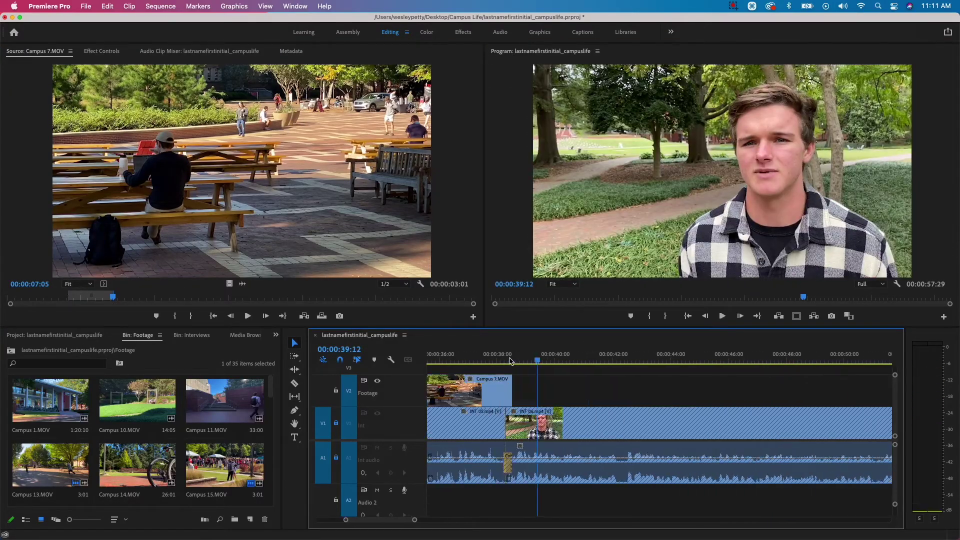
{"action": "key", "text": "grave"}
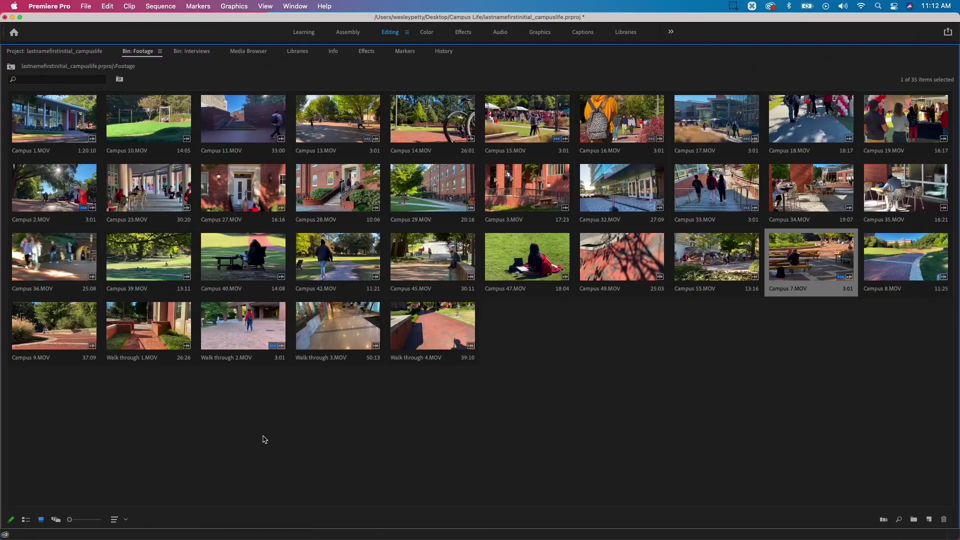
{"action": "double_click", "coordinate": [432, 127]}
{"action": "key", "text": "shift+equal"}
{"action": "key", "text": "period"}
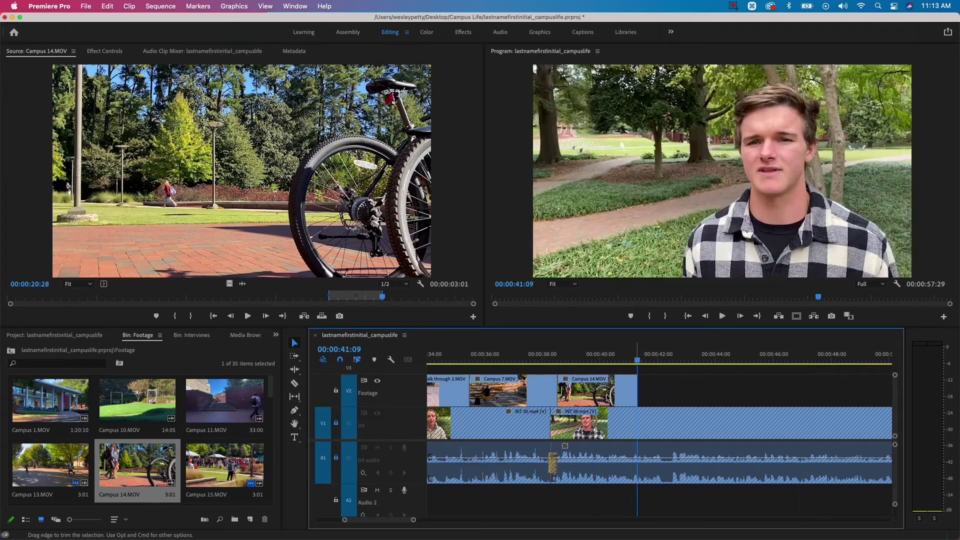
Step: Add video-only sections of Campus 45.MOV, ending at 00:00:21:29, and Campus 18.MOV, from 00:00:10:01 to 00:00:13:01, to the Footage track after Campus 14.MOV
{"action": "key", "text": "period"}
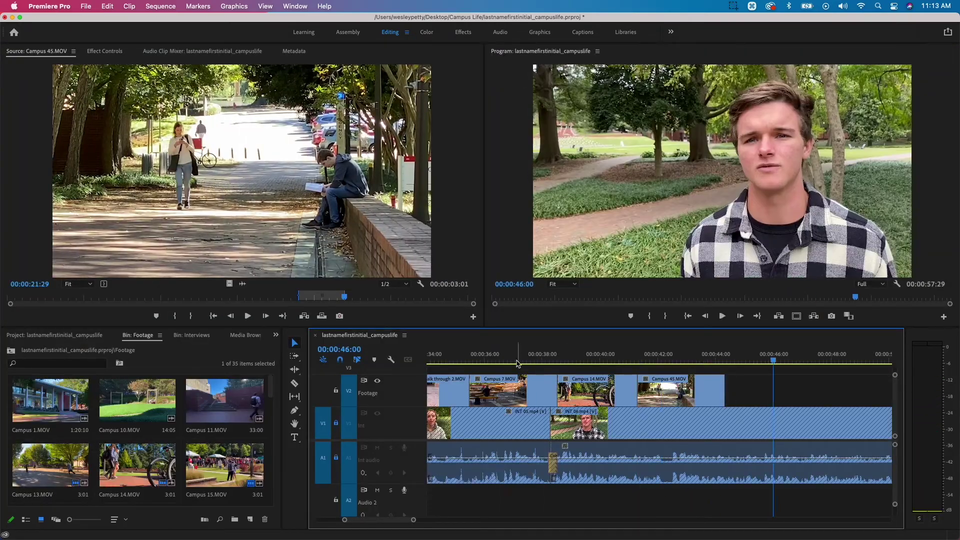
{"action": "key", "text": "grave"}
{"action": "double_click", "coordinate": [210, 279]}
{"action": "key", "text": "grave"}
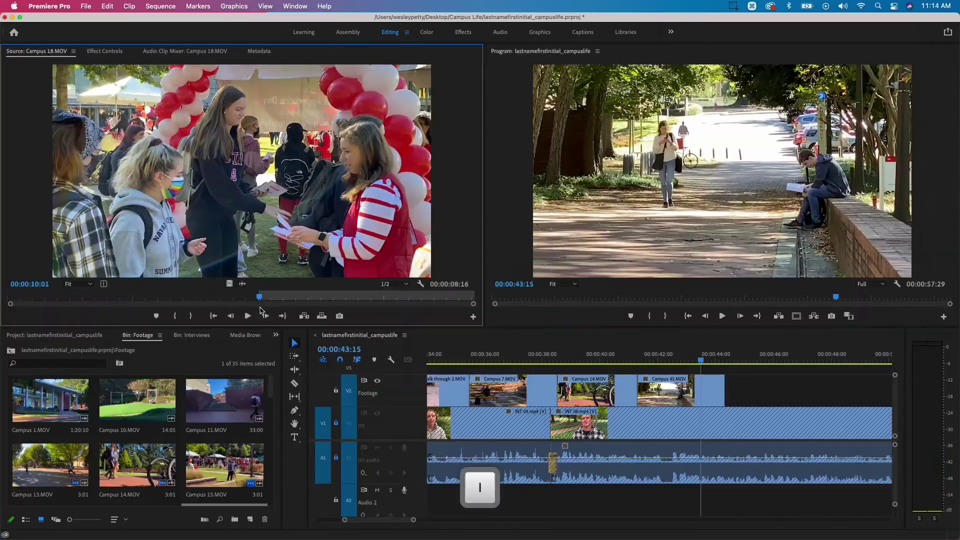
{"action": "key", "text": "period"}
Step: Play back the sequence from the Campus 7.MOV shot through to 00:00:54:21 and save the project
{"action": "left_click", "coordinate": [526, 357]}
{"action": "key", "text": "space"}
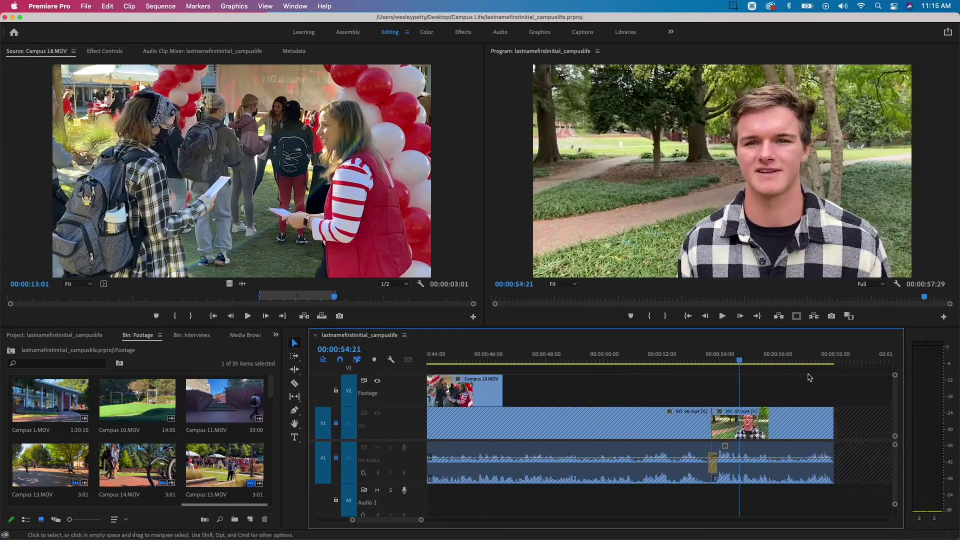
{"action": "key", "text": "space"}
Step: Mark a three-second section of Campus 23.MOV starting at 00:00:15:27 and place its video on the Footage track at 00:00:52:13
{"action": "key", "text": "grave"}
{"action": "double_click", "coordinate": [429, 193]}
{"action": "key", "text": "grave"}
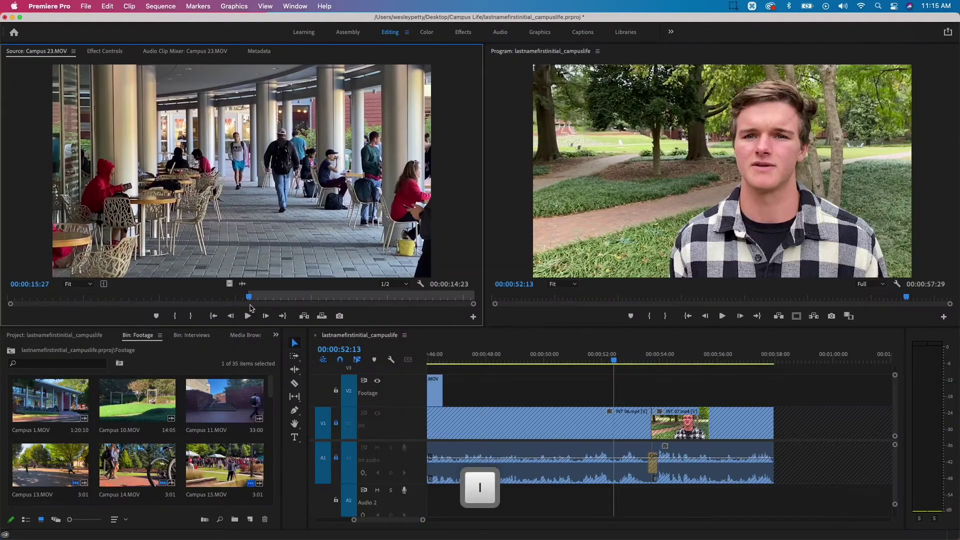
{"action": "key", "text": "period"}
Step: Play back the Campus 23.MOV shot and trim its end to 00:00:54:09
{"action": "key", "text": "space"}
{"action": "key", "text": "space"}
{"action": "key", "text": "w"}
Step: Mark a three-second section of Campus 28.MOV ending at 00:00:04:14, place its video right after Campus 23.MOV and trim the shot's end to 00:00:56:07
{"action": "key", "text": "grave"}
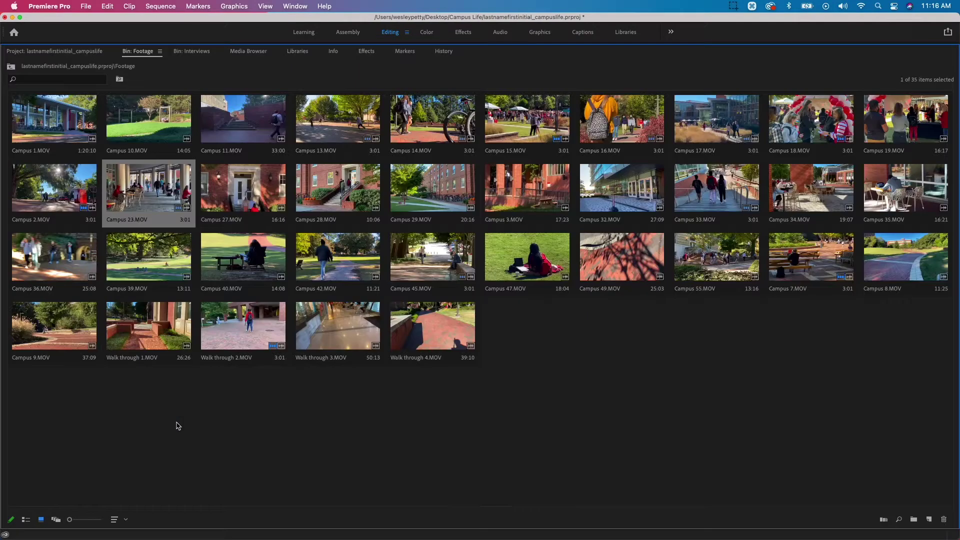
{"action": "double_click", "coordinate": [898, 185]}
{"action": "key", "text": "grave"}
{"action": "key", "text": "i"}
{"action": "left_click", "coordinate": [493, 381]}
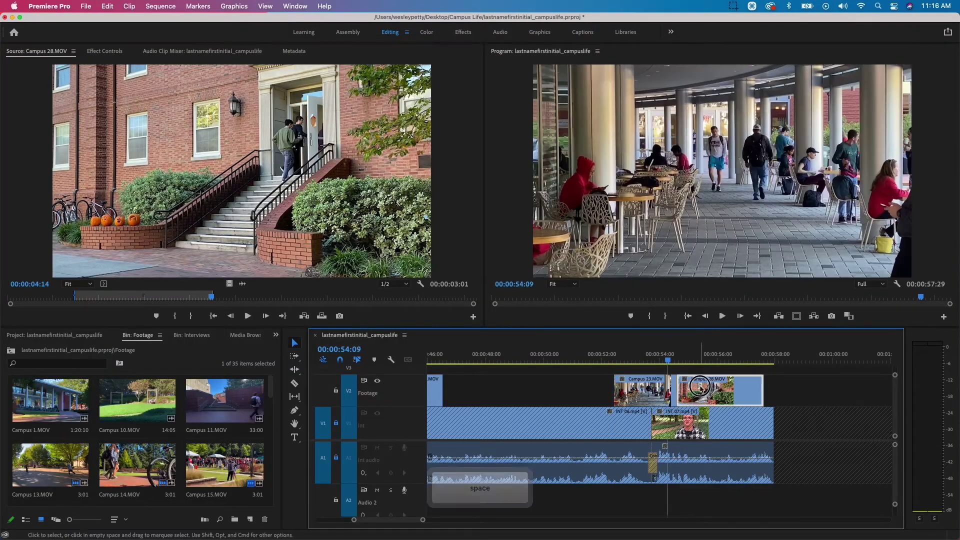
{"action": "key", "text": "period"}
Step: Mark a three-second section of Campus 35.MOV ending at 00:00:11:03, place its video on the Footage track at 00:00:56:07, and save the project
{"action": "key", "text": "grave"}
{"action": "double_click", "coordinate": [905, 188]}
{"action": "key", "text": "grave"}
{"action": "key", "text": "i"}
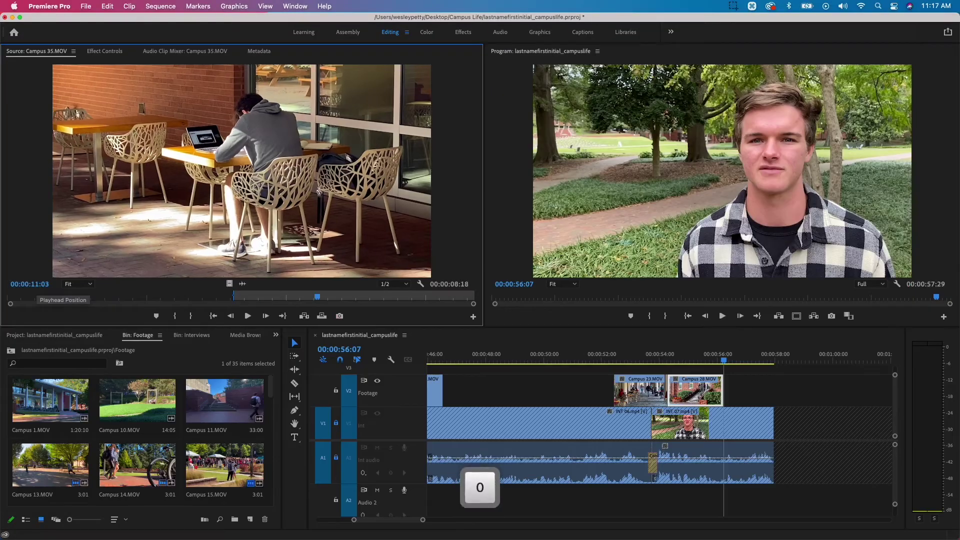
{"action": "key", "text": "period"}
{"action": "key", "text": "space"}
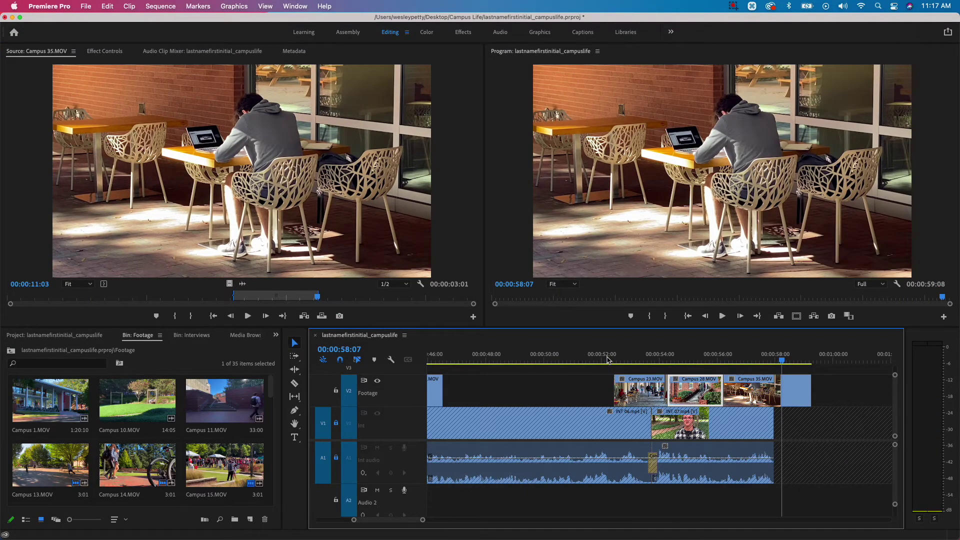
{"action": "key", "text": "super+s"}
Step: Examine how the starts and ends of the Footage shots line up with the interview near Campus 23.MOV and the end of Campus 18.MOV
{"action": "key", "text": "backslash"}
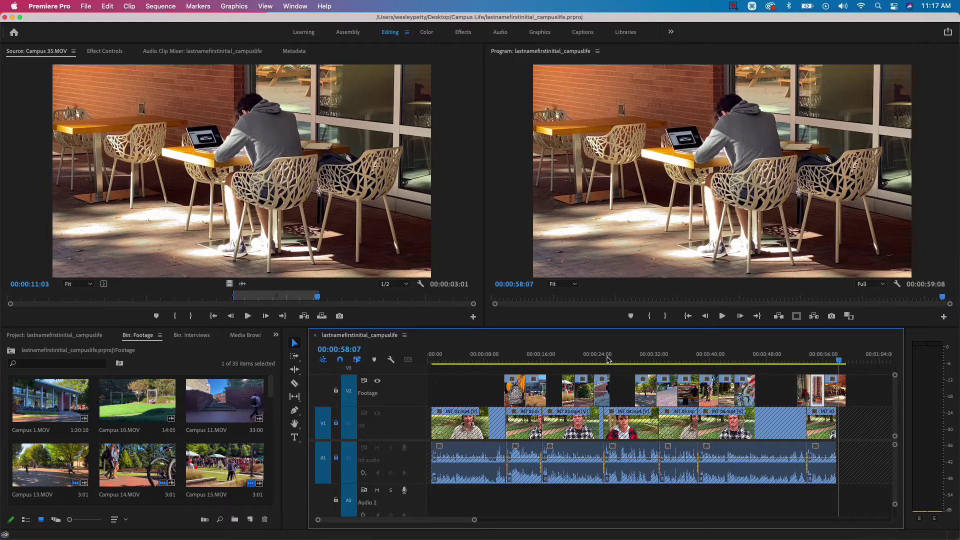
{"action": "key", "text": "="}
{"action": "key", "text": "="}
{"action": "key", "text": "="}
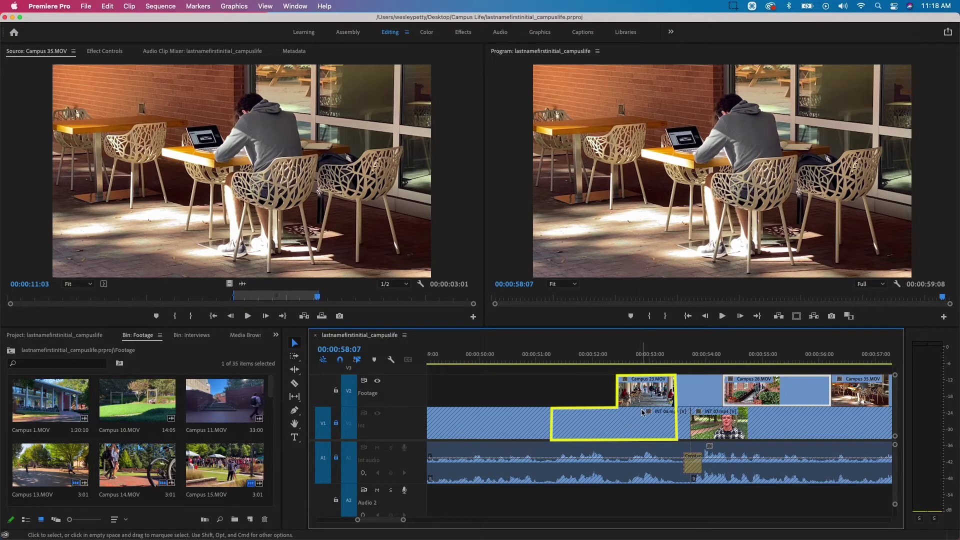
{"action": "scroll", "coordinate": [652, 412], "scroll_direction": "up", "scroll_amount": 5}
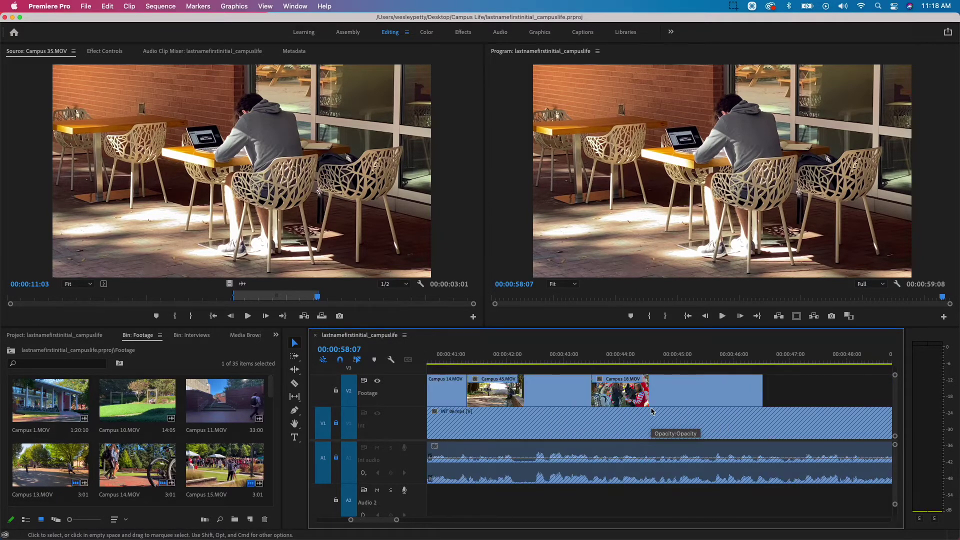
{"action": "left_click", "coordinate": [690, 358]}
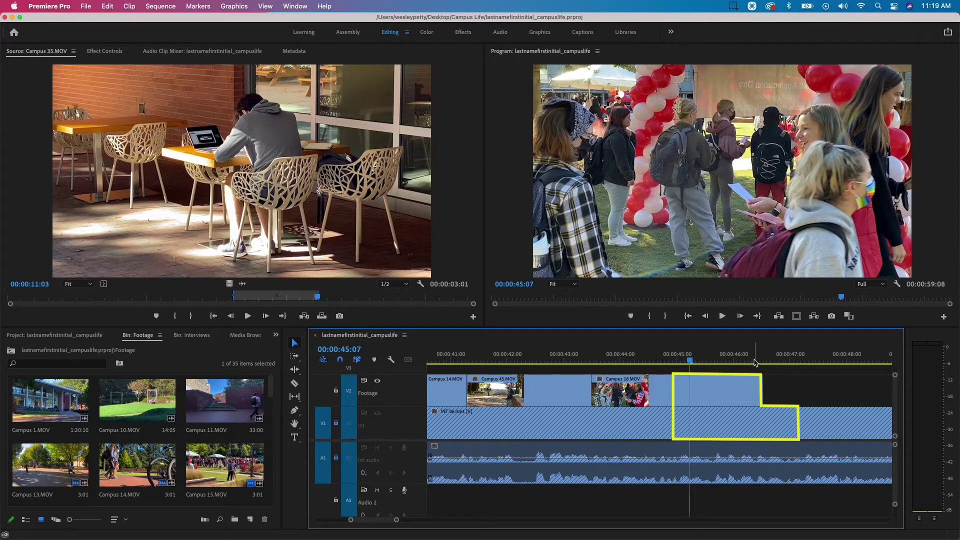
{"action": "left_click_drag", "start_coordinate": [753, 360], "coordinate": [770, 361]}
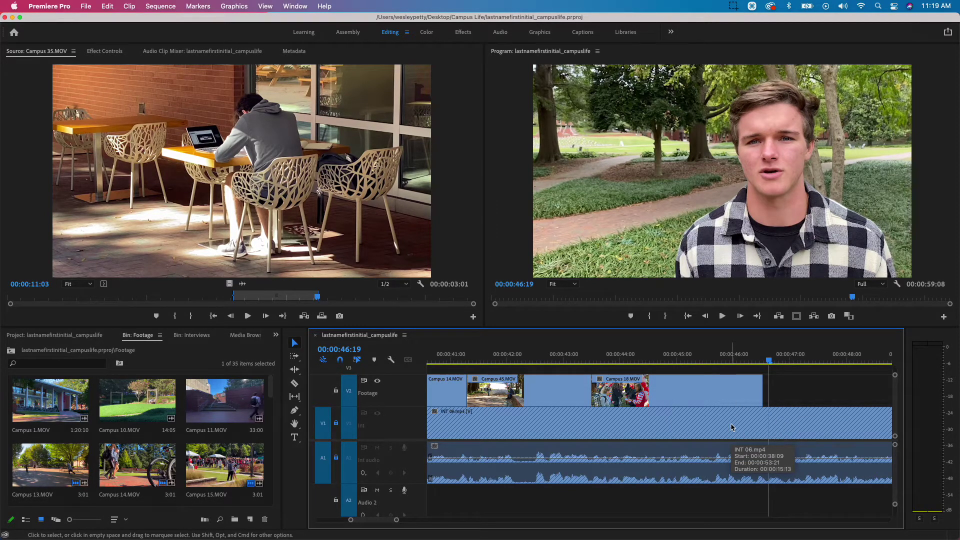
{"action": "key", "text": "backslash"}
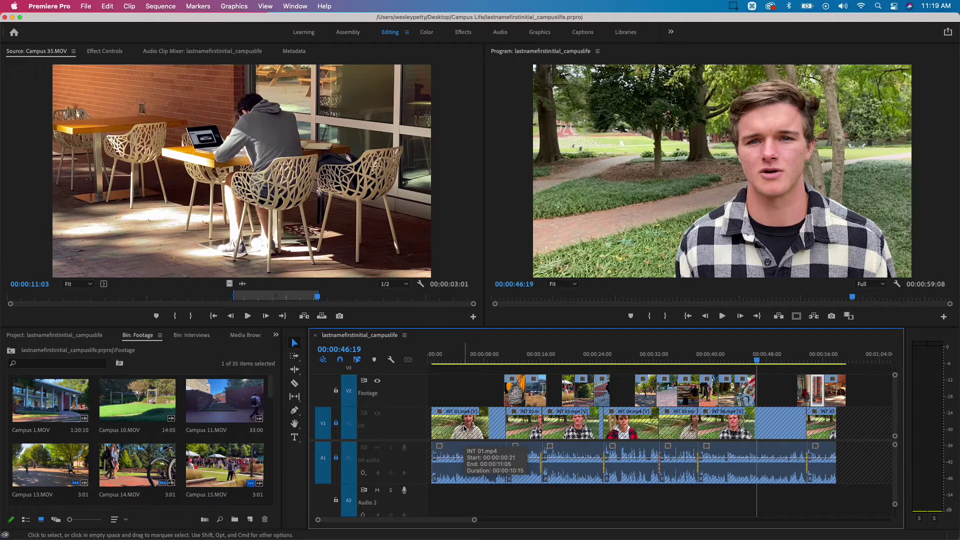
Step: Lock the Footage video track and unlock the Int video and Int audio tracks
{"action": "left_click", "coordinate": [335, 391]}
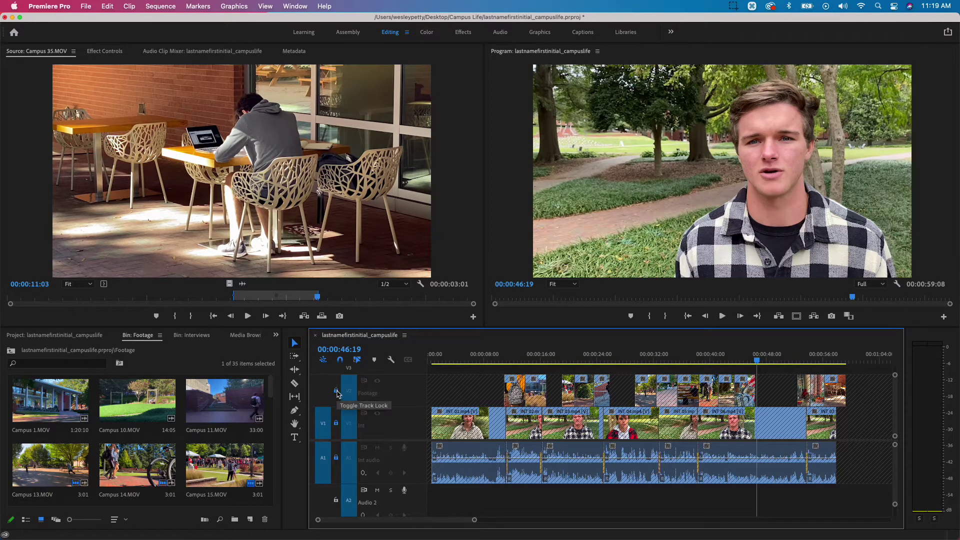
{"action": "left_click", "coordinate": [335, 423]}
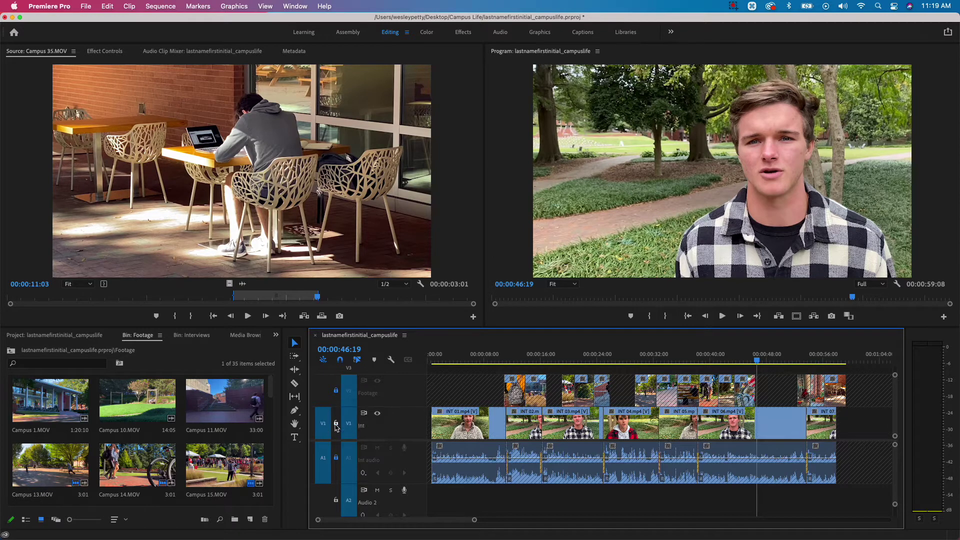
{"action": "left_click", "coordinate": [336, 458]}
Step: Move the playhead to the end of INT 07.mp4 on the interview track, at 00:00:57:29
{"action": "scroll", "coordinate": [860, 429], "scroll_direction": "right", "scroll_amount": 5}
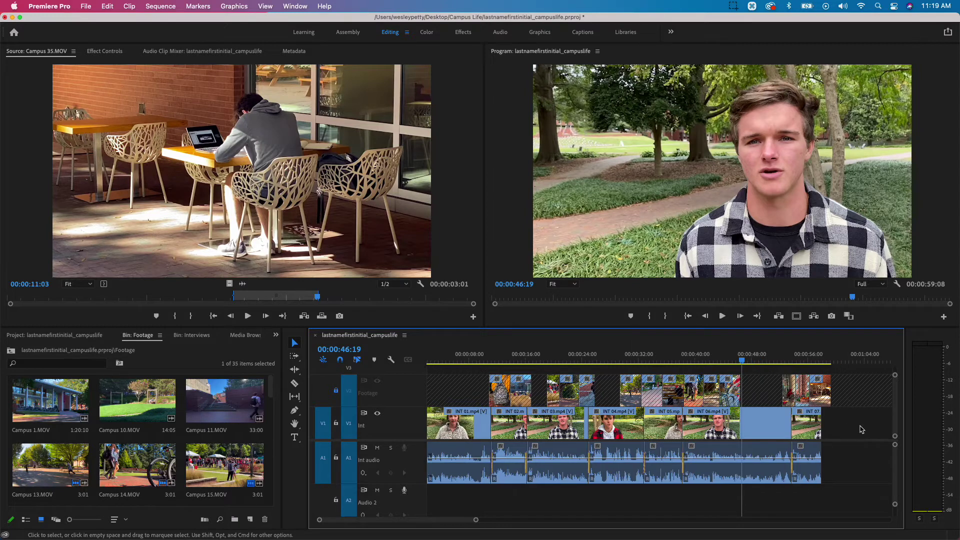
{"action": "scroll", "coordinate": [860, 429], "scroll_direction": "right", "scroll_amount": 3}
{"action": "key", "text": "="}
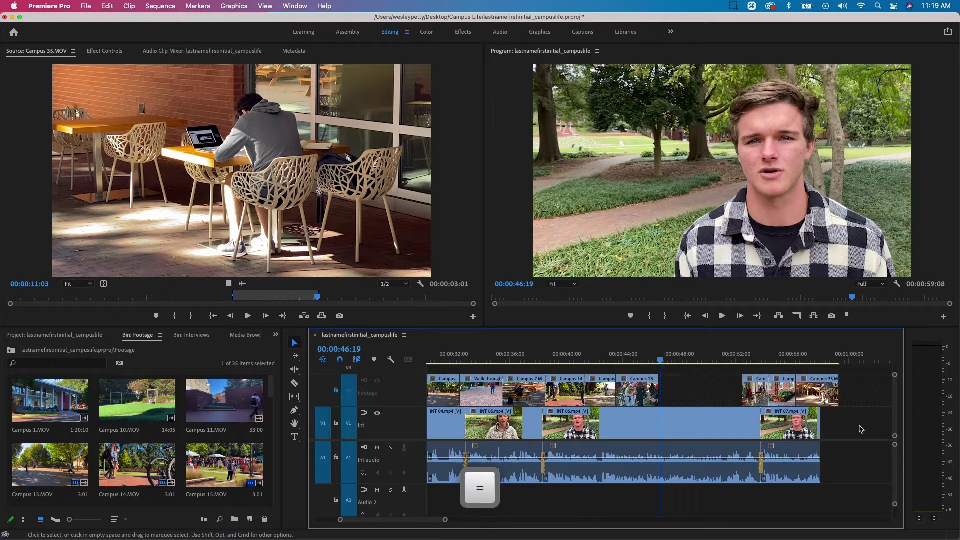
{"action": "key", "text": "="}
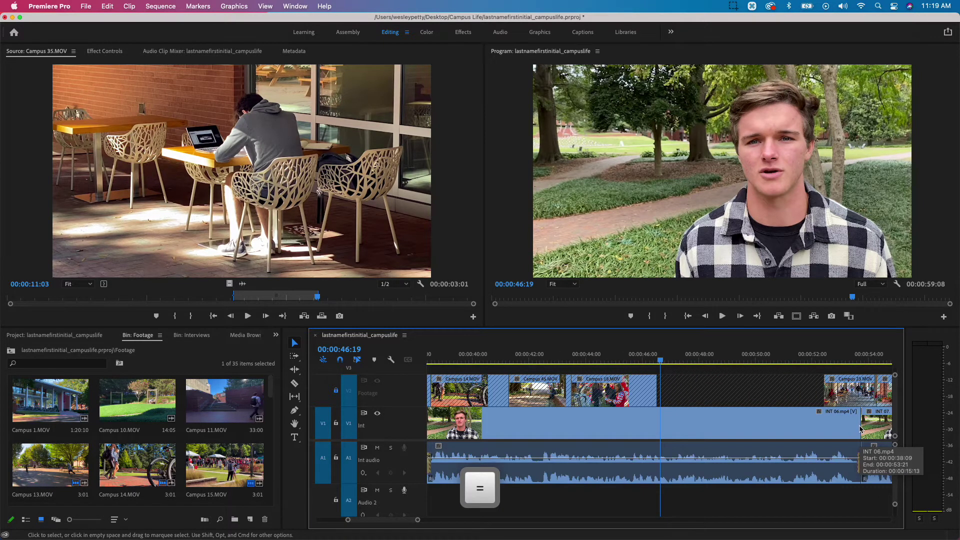
{"action": "key", "text": "Down"}
{"action": "key", "text": "Down"}
{"action": "key", "text": "Down"}
{"action": "scroll", "coordinate": [859, 429], "scroll_direction": "down", "scroll_amount": 5}
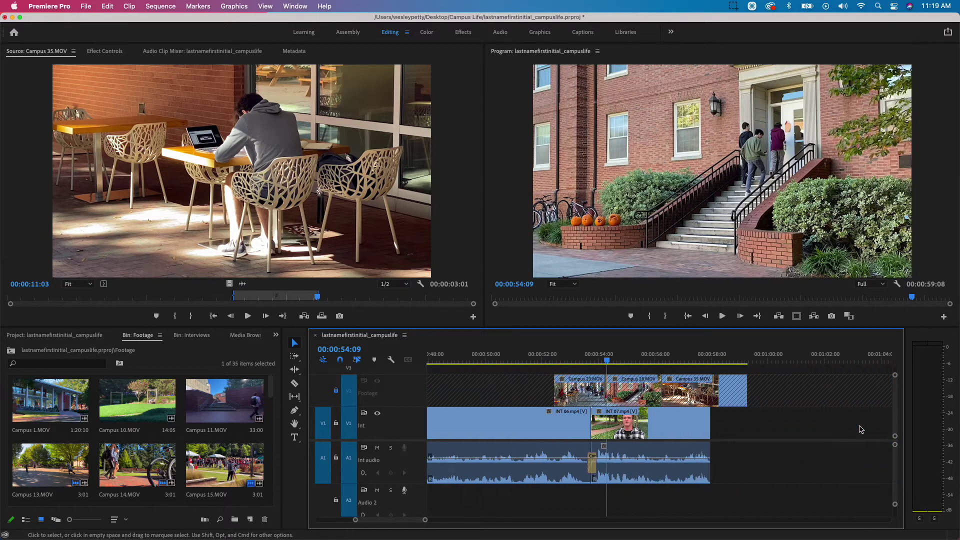
{"action": "left_click", "coordinate": [660, 359]}
{"action": "key", "text": "Down"}
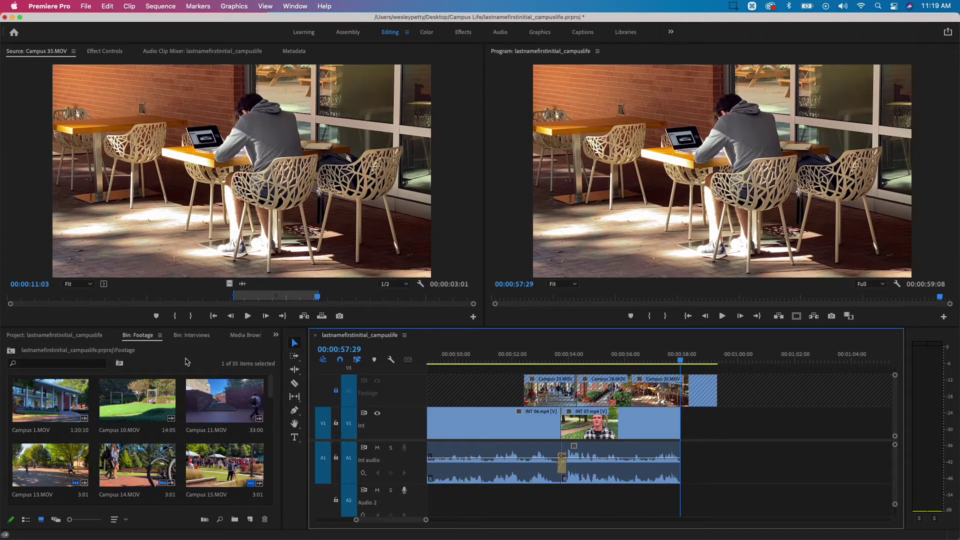
Step: Place END 01.mp4, END 02.mp4 and END 03.mp4 from the Interviews bin on the interview tracks, just after INT 07.mp4
{"action": "left_click", "coordinate": [194, 335]}
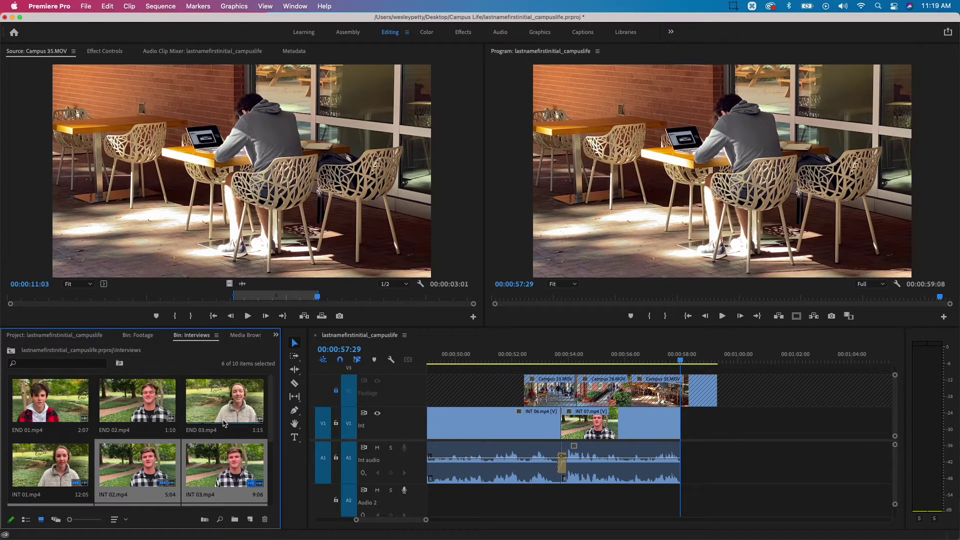
{"action": "left_click", "coordinate": [45, 402]}
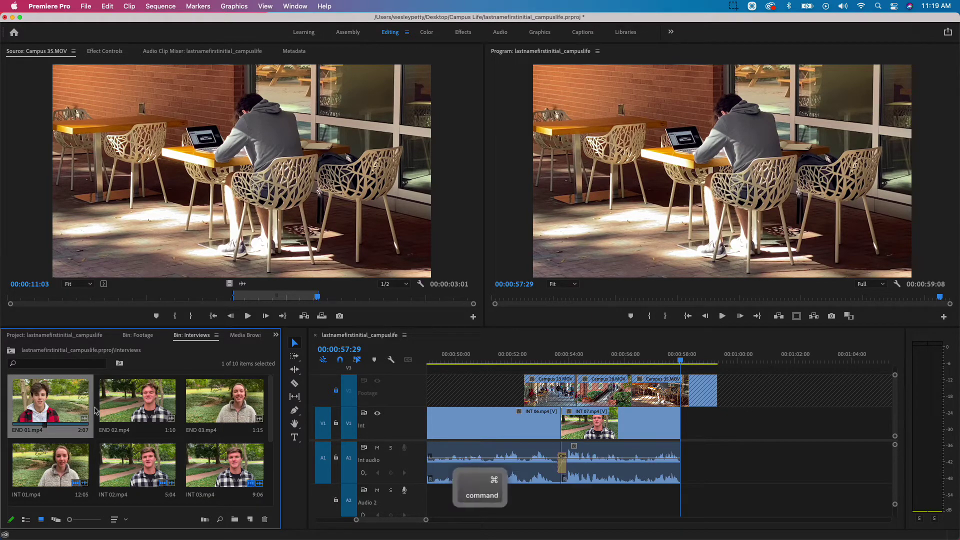
{"action": "left_click", "coordinate": [134, 416], "text": "shift"}
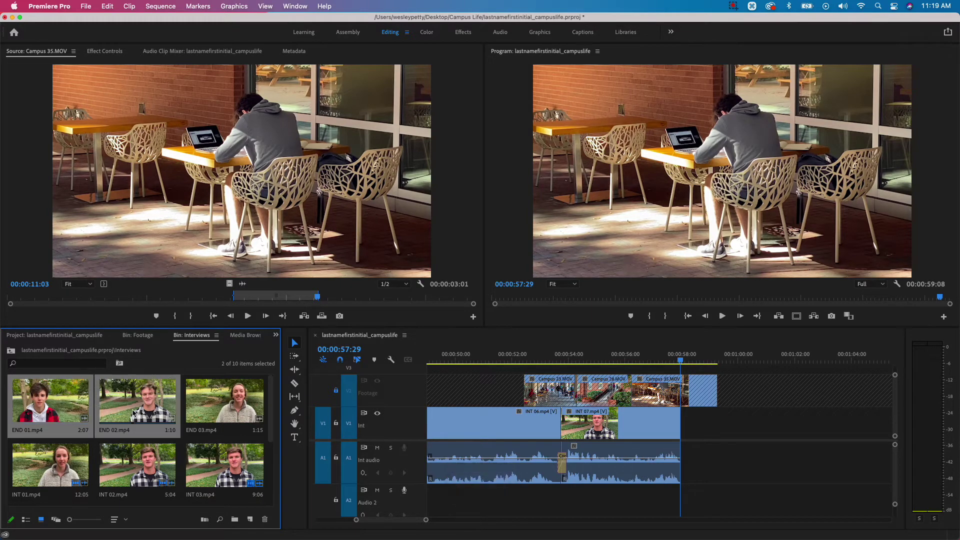
{"action": "left_click", "coordinate": [216, 414], "text": "shift"}
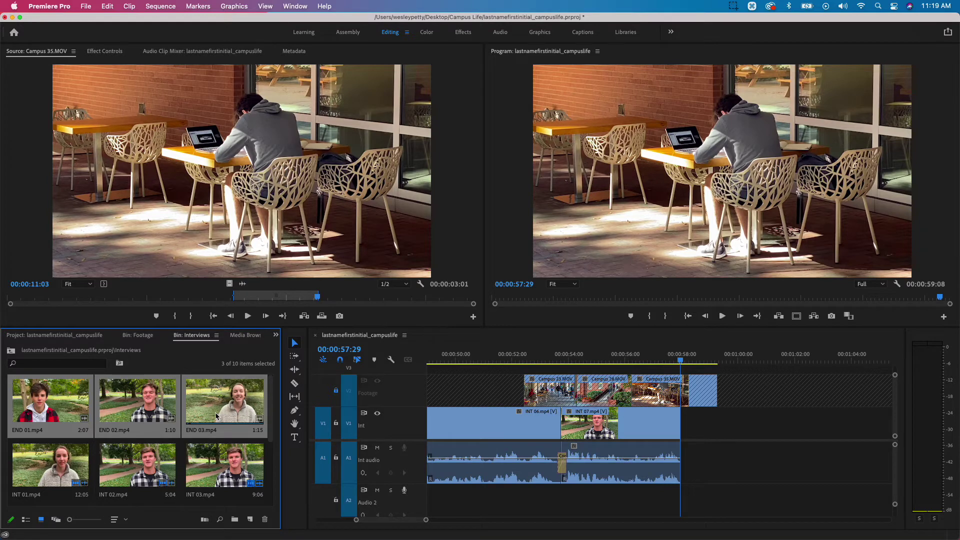
{"action": "left_click_drag", "start_coordinate": [216, 415], "coordinate": [758, 471]}
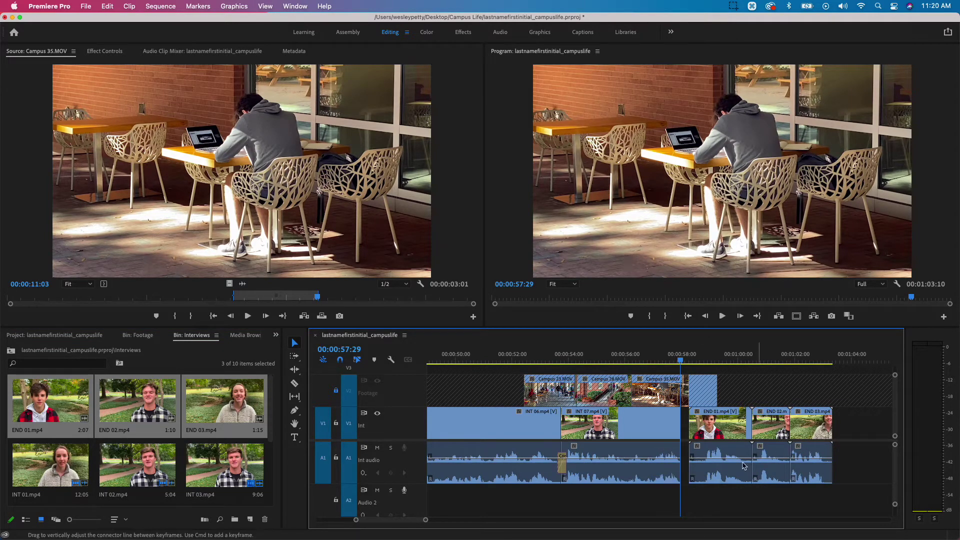
Step: Play END 01.mp4 from 00:00:58:20 to examine where its speech begins, and return the playhead to 00:00:58:11 near the clip's start
{"action": "key", "text": "="}
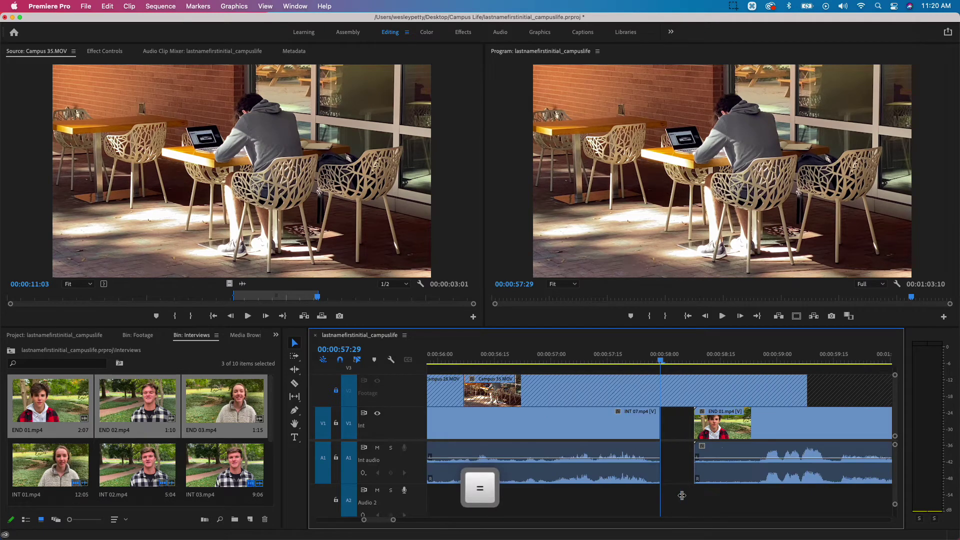
{"action": "scroll", "coordinate": [477, 486], "scroll_direction": "down", "scroll_amount": 5}
{"action": "scroll", "coordinate": [720, 500], "scroll_direction": "down", "scroll_amount": 2}
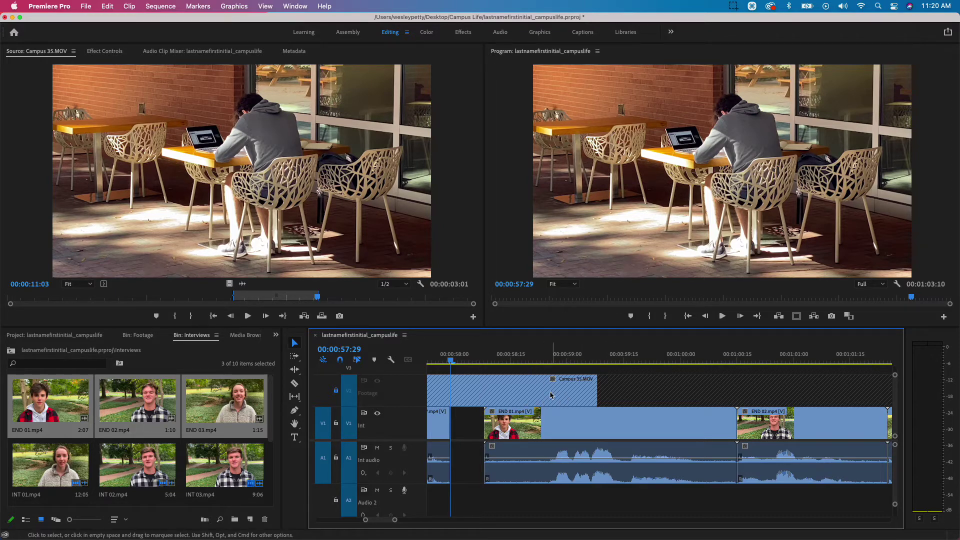
{"action": "left_click", "coordinate": [530, 360]}
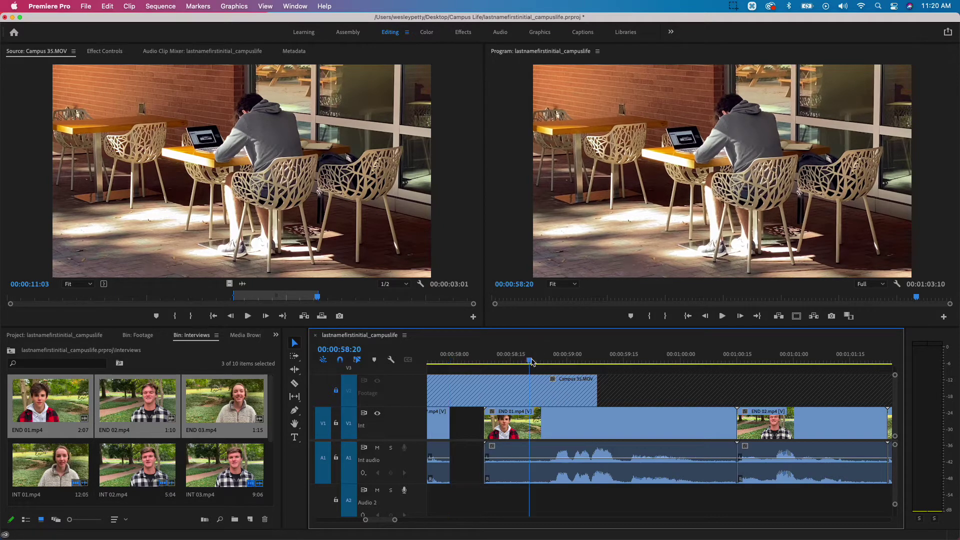
{"action": "key", "text": "space"}
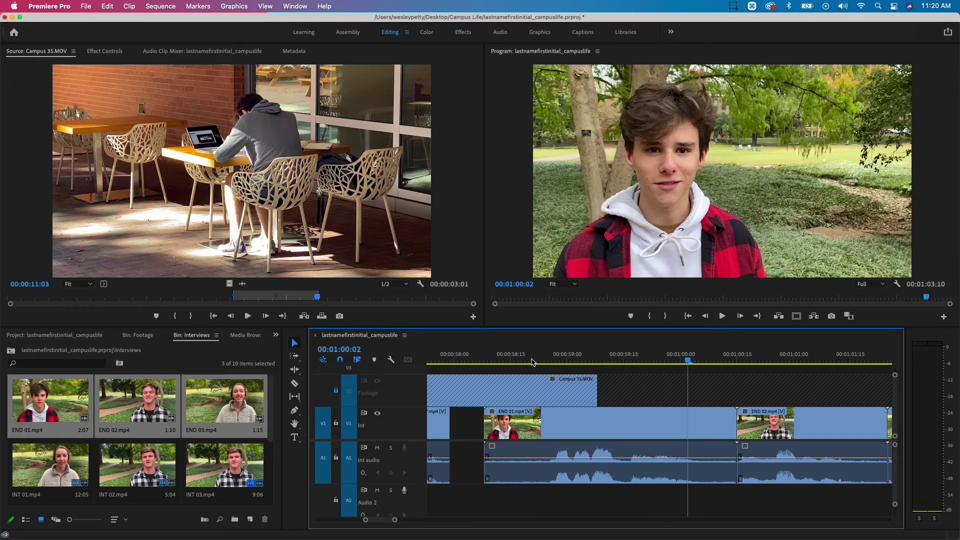
{"action": "key", "text": "space"}
{"action": "left_click_drag", "start_coordinate": [540, 360], "coordinate": [495, 361]}
{"action": "scroll", "coordinate": [500, 361], "scroll_direction": "left", "scroll_amount": 5}
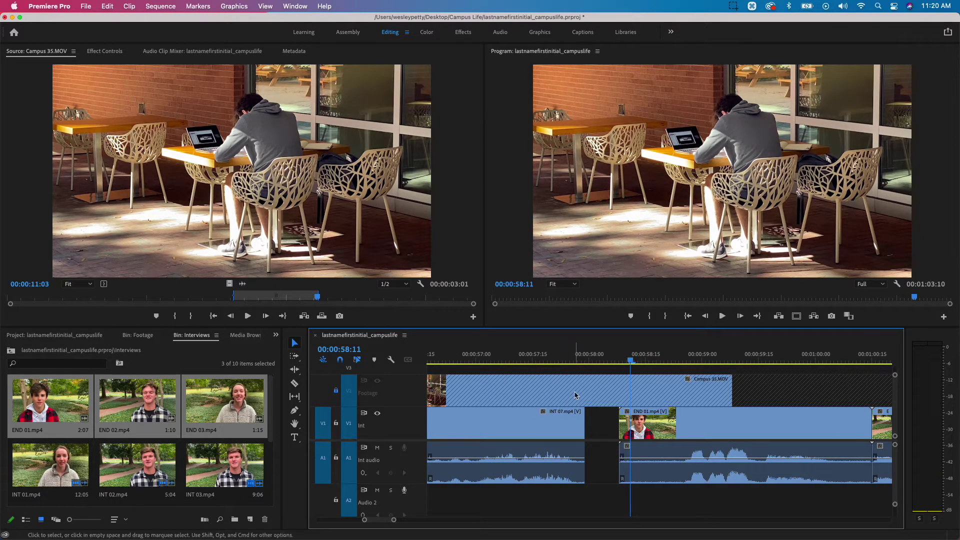
Step: Play the end of INT 07.mp4 and trim the start of END 01.mp4 to just before its speech, at about 00:00:58:24
{"action": "left_click", "coordinate": [489, 355]}
{"action": "key", "text": "space"}
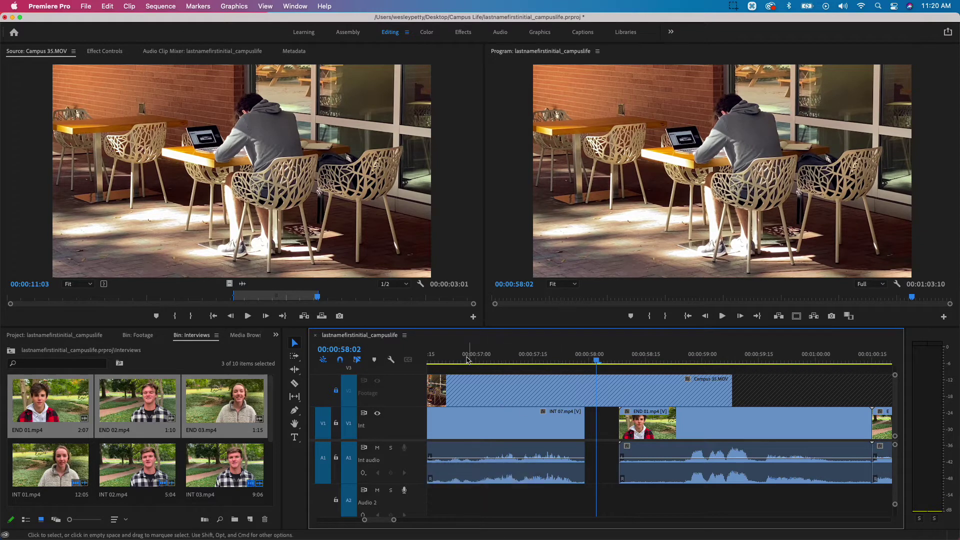
{"action": "left_click", "coordinate": [465, 356]}
{"action": "key", "text": "space"}
{"action": "key", "text": "space"}
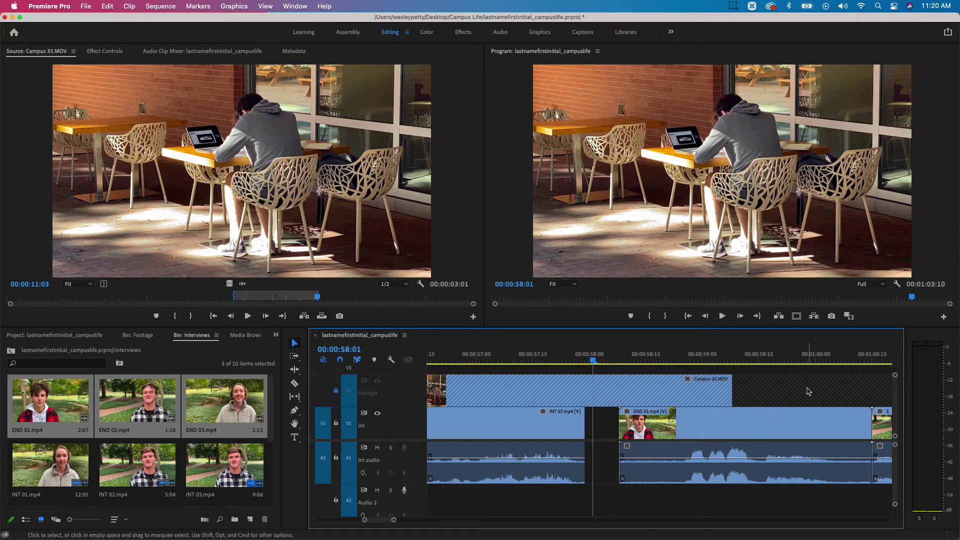
{"action": "scroll", "coordinate": [806, 392], "scroll_direction": "right", "scroll_amount": 2}
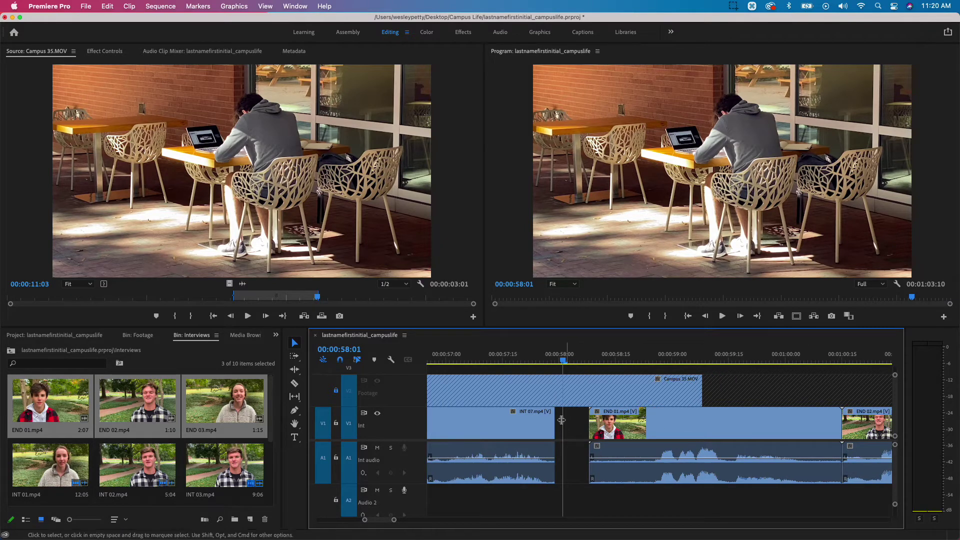
{"action": "left_click_drag", "start_coordinate": [590, 433], "coordinate": [649, 436]}
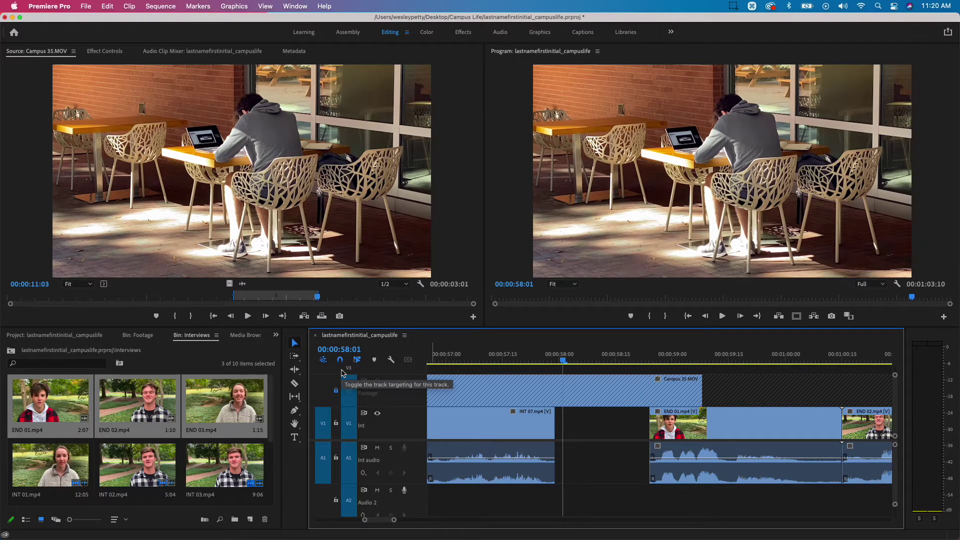
Step: Select all three END clips with the Track Select Forward tool and move them together so END 01.mp4 starts at 00:00:58:01
{"action": "key", "text": "backslash"}
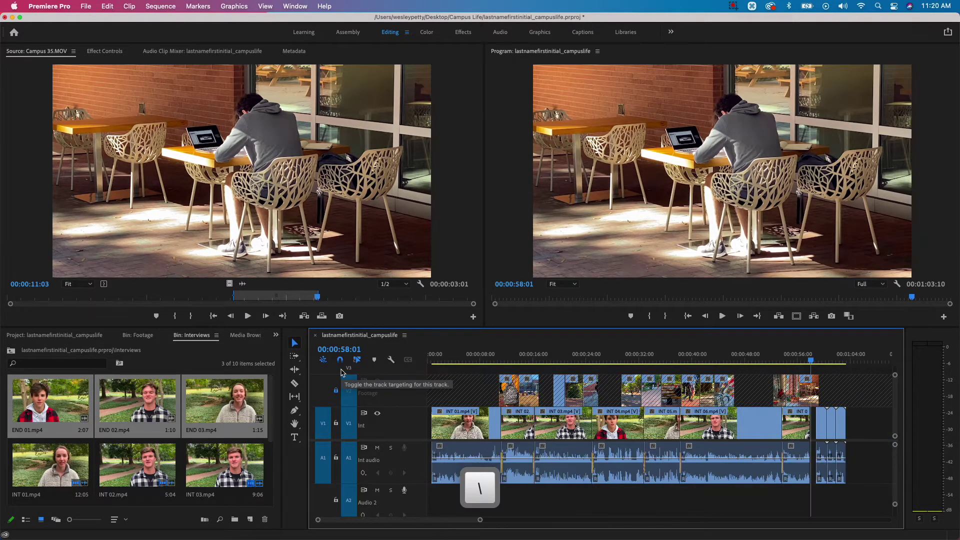
{"action": "left_click", "coordinate": [296, 357]}
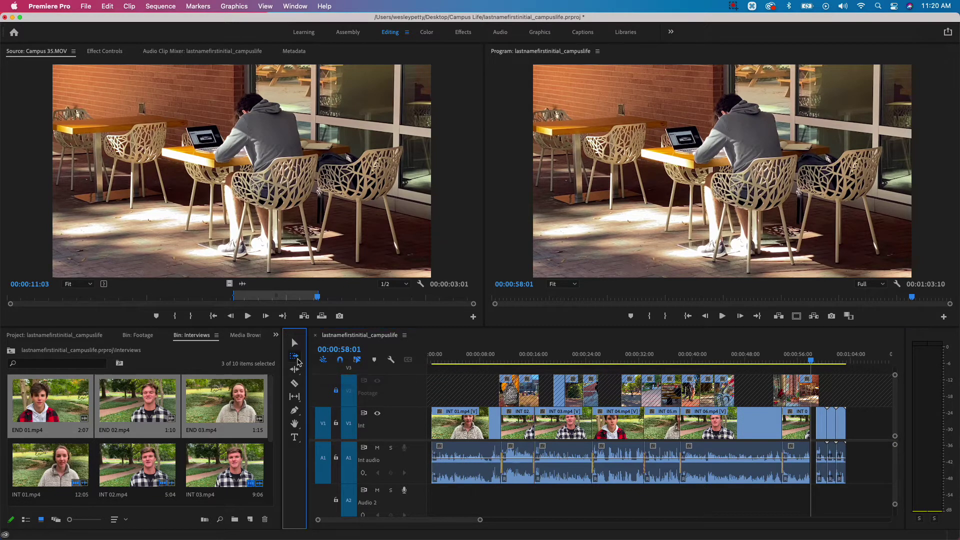
{"action": "left_click", "coordinate": [825, 460]}
{"action": "left_click_drag", "start_coordinate": [826, 457], "coordinate": [819, 459]}
{"action": "key", "text": "backslash"}
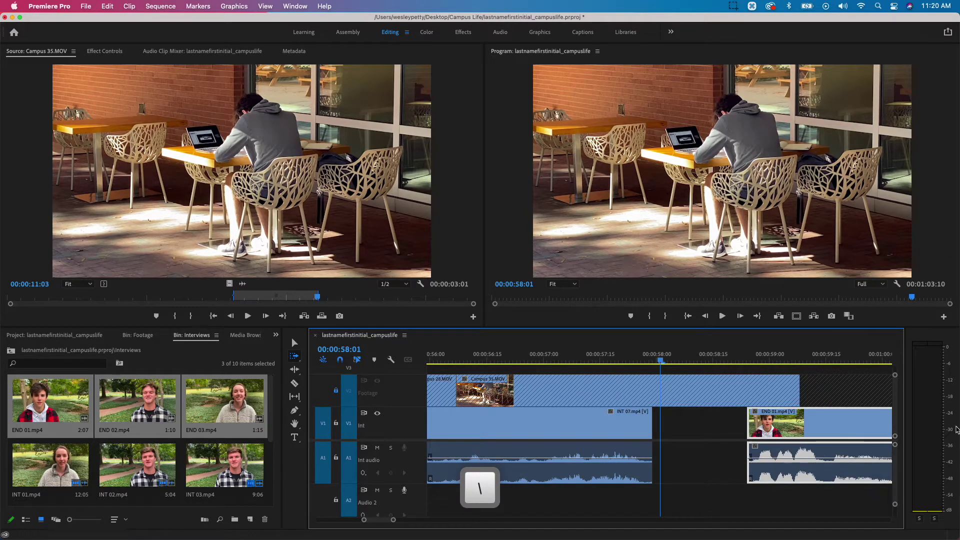
{"action": "left_click_drag", "start_coordinate": [757, 422], "coordinate": [686, 429]}
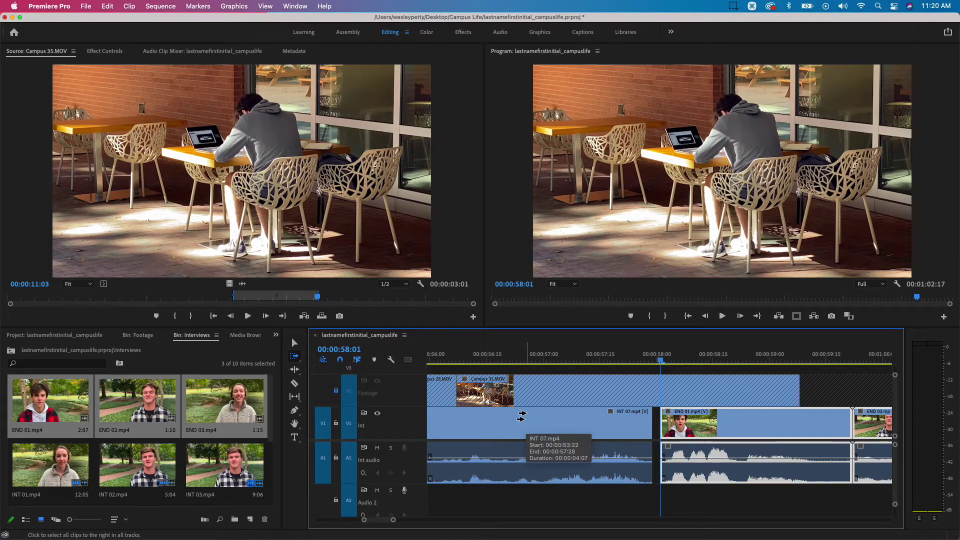
{"action": "key", "text": "v"}
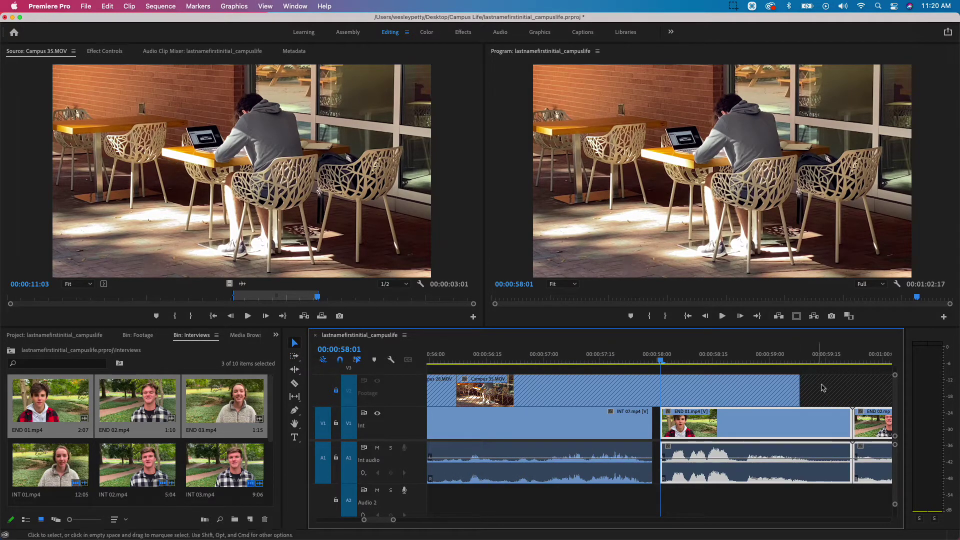
Step: Play the transition from INT 07.mp4 to END 01.mp4 and ripple delete the small gap between the two clips
{"action": "left_click", "coordinate": [438, 356]}
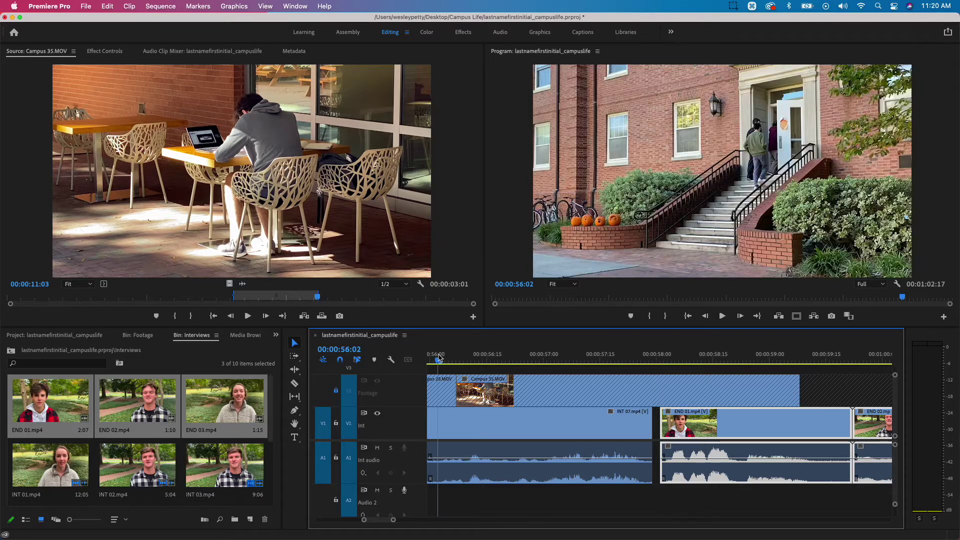
{"action": "key", "text": "space"}
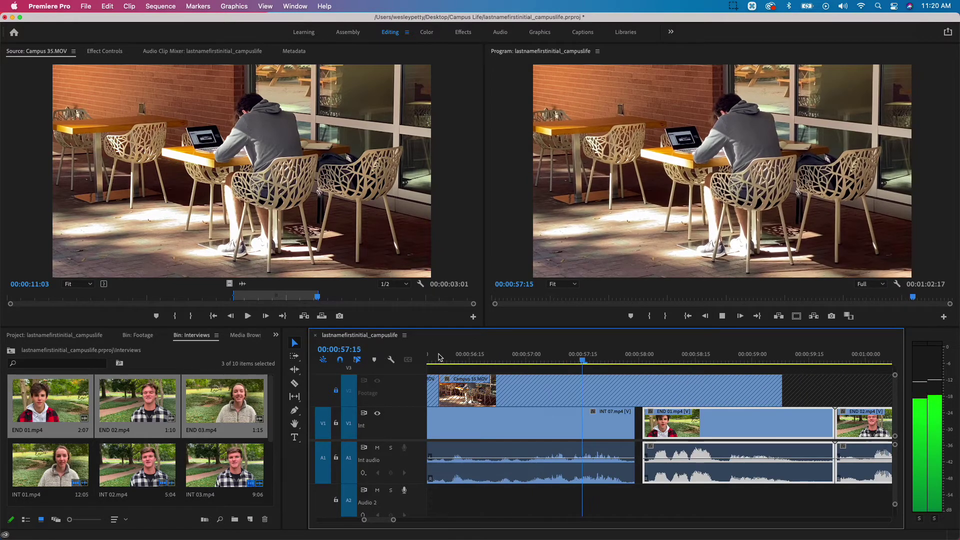
{"action": "key", "text": "space"}
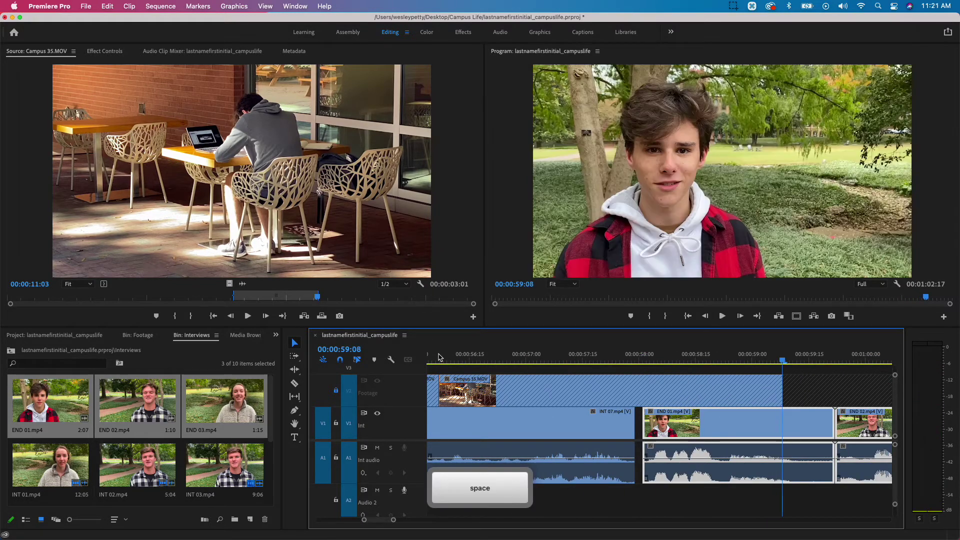
{"action": "right_click", "coordinate": [639, 440]}
{"action": "left_click", "coordinate": [649, 448]}
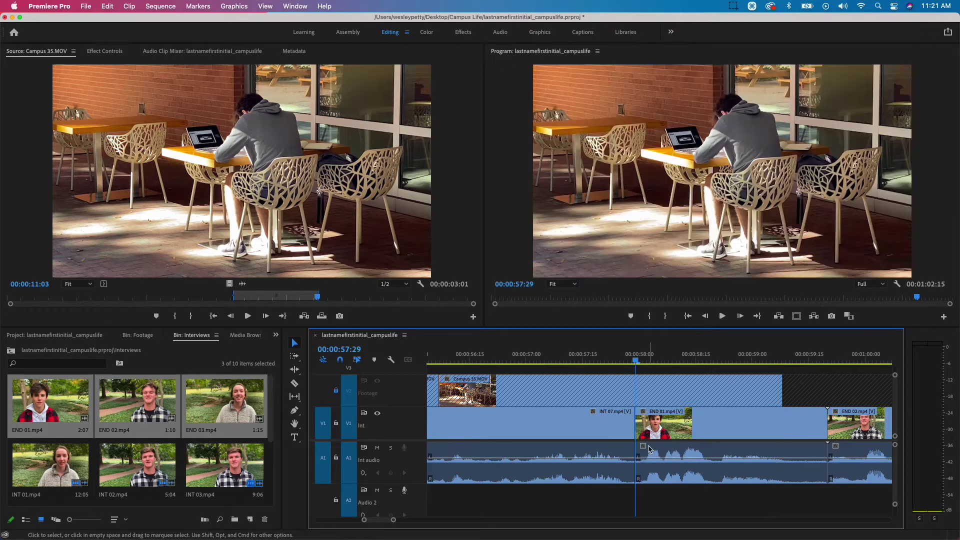
Step: Play through the closed join and END 01.mp4, and trim the end of END 01.mp4 to 00:00:59:16
{"action": "left_click", "coordinate": [500, 356]}
{"action": "key", "text": "space"}
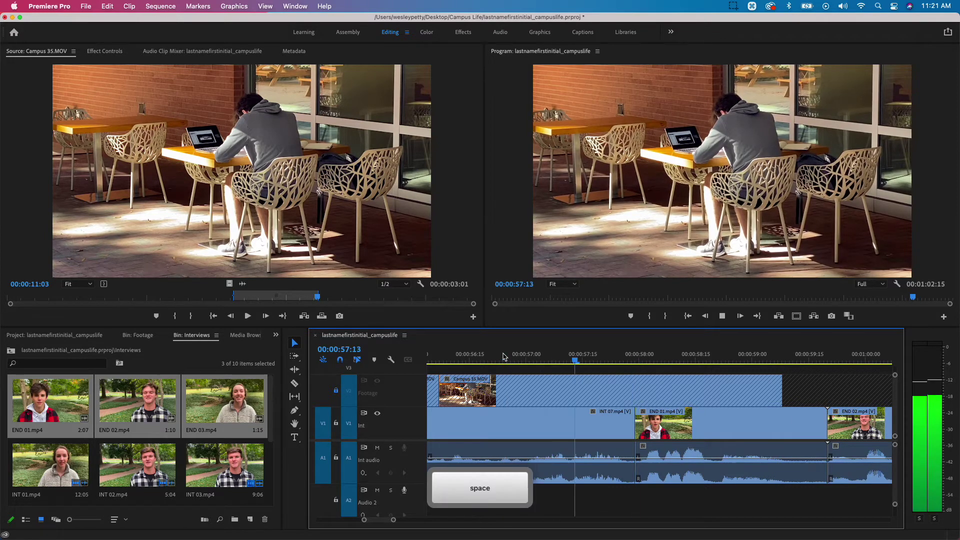
{"action": "key", "text": "space"}
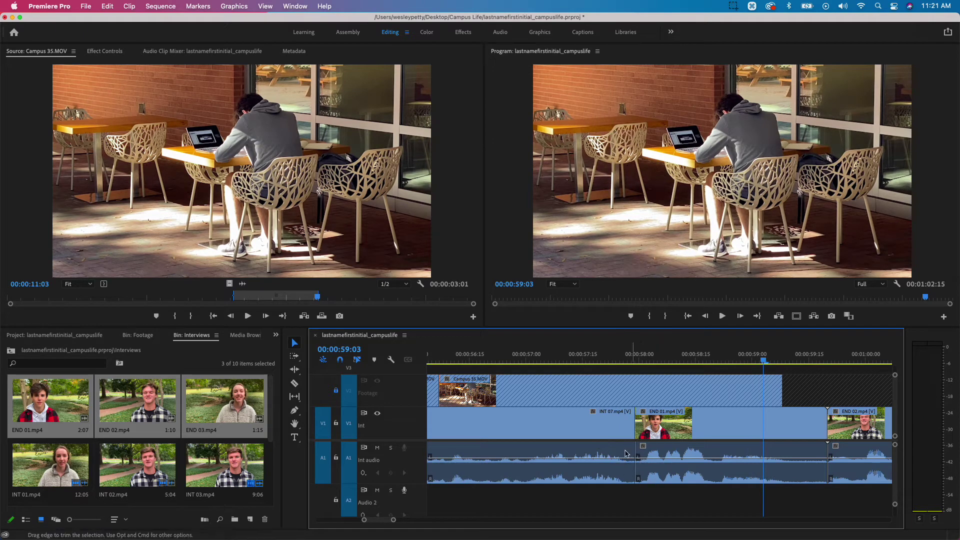
{"action": "scroll", "coordinate": [684, 448], "scroll_direction": "right", "scroll_amount": 5}
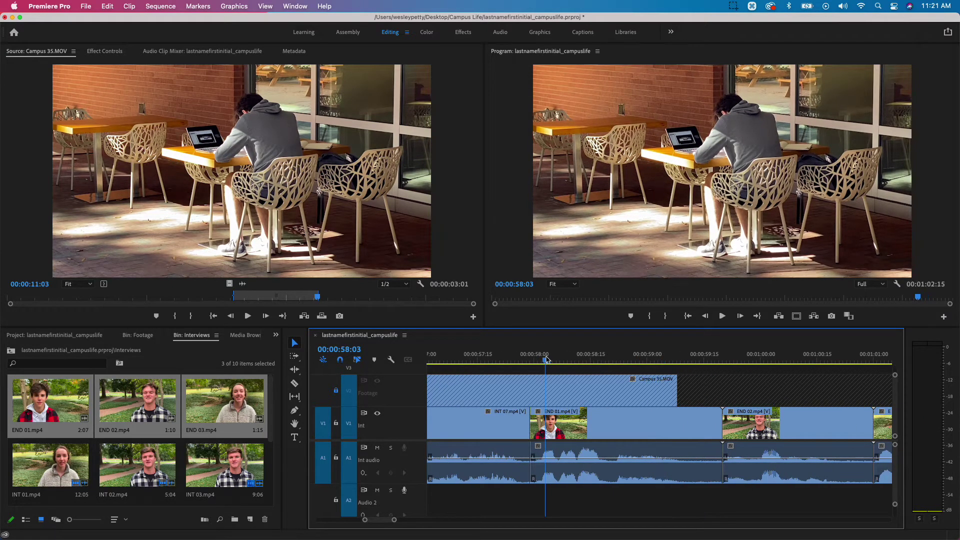
{"action": "key", "text": "space"}
{"action": "key", "text": "space"}
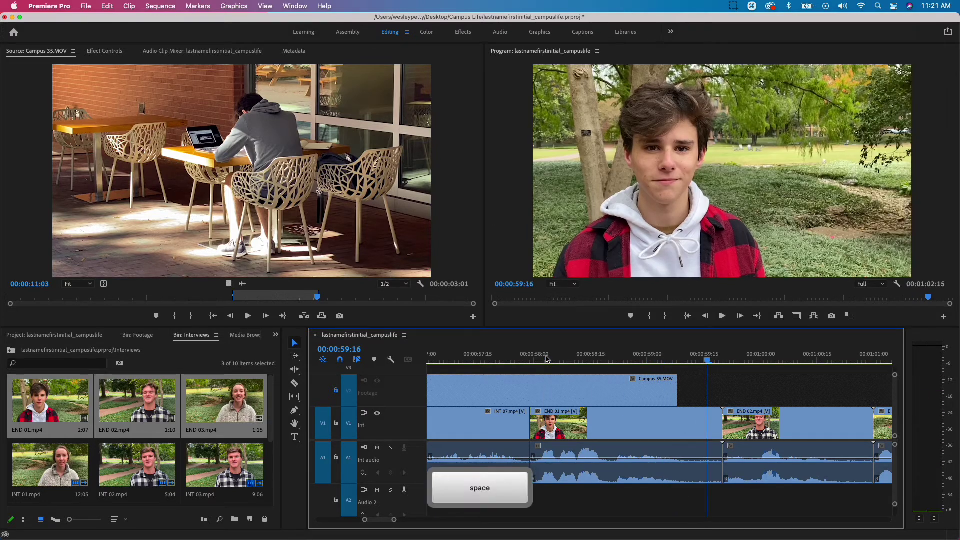
{"action": "left_click", "coordinate": [714, 425]}
{"action": "left_click_drag", "start_coordinate": [715, 426], "coordinate": [706, 419]}
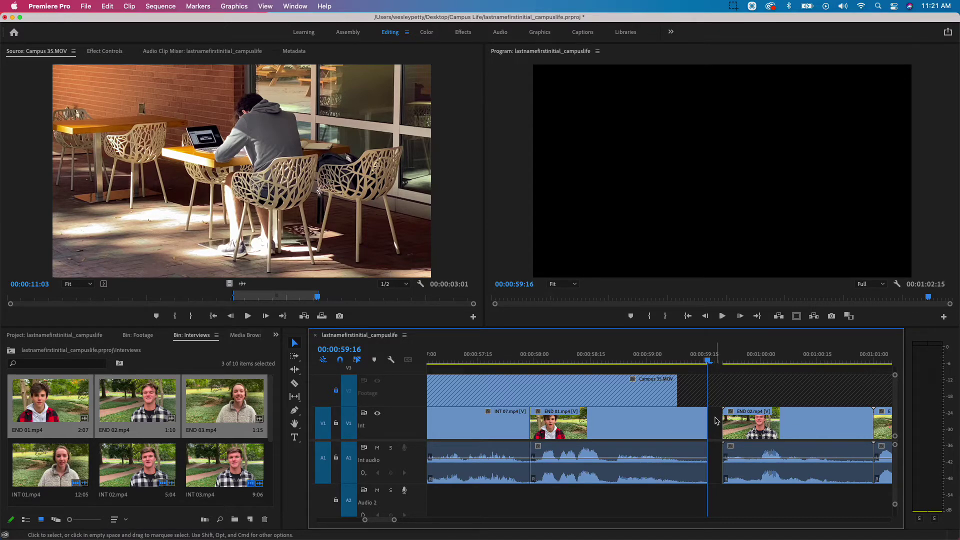
Step: Play END 02.mp4, trim its start to just before its speech at 00:00:59:28, and ripple delete the gap before it
{"action": "key", "text": "space"}
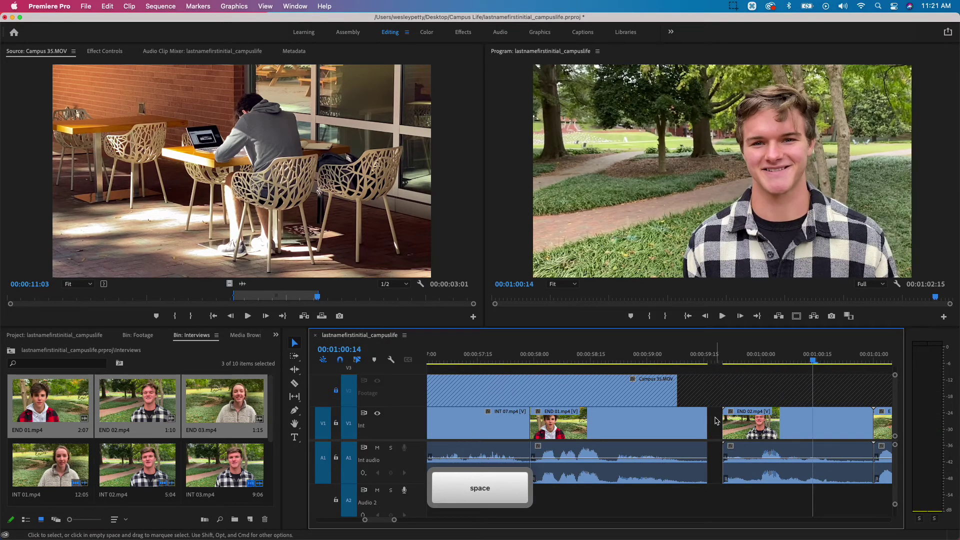
{"action": "left_click", "coordinate": [742, 359]}
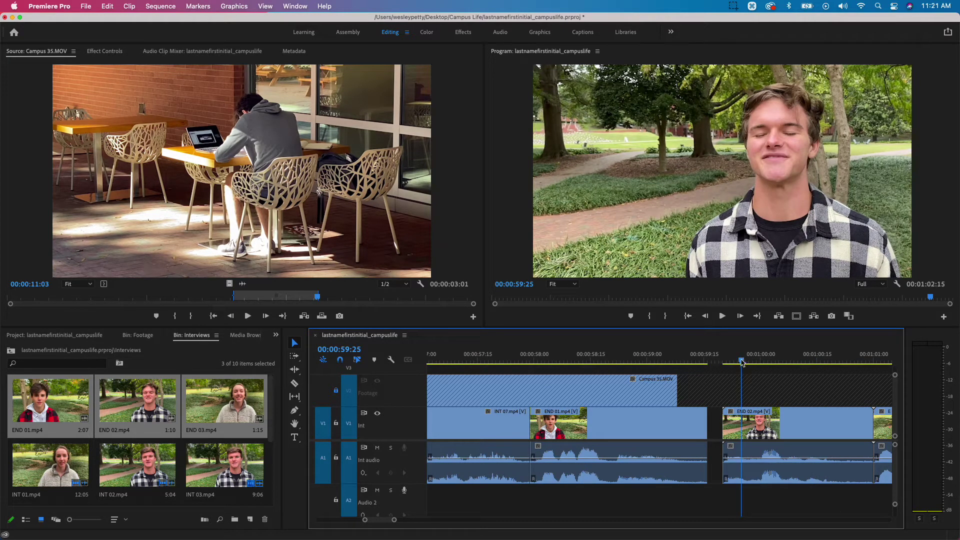
{"action": "left_click_drag", "start_coordinate": [742, 362], "coordinate": [761, 367]}
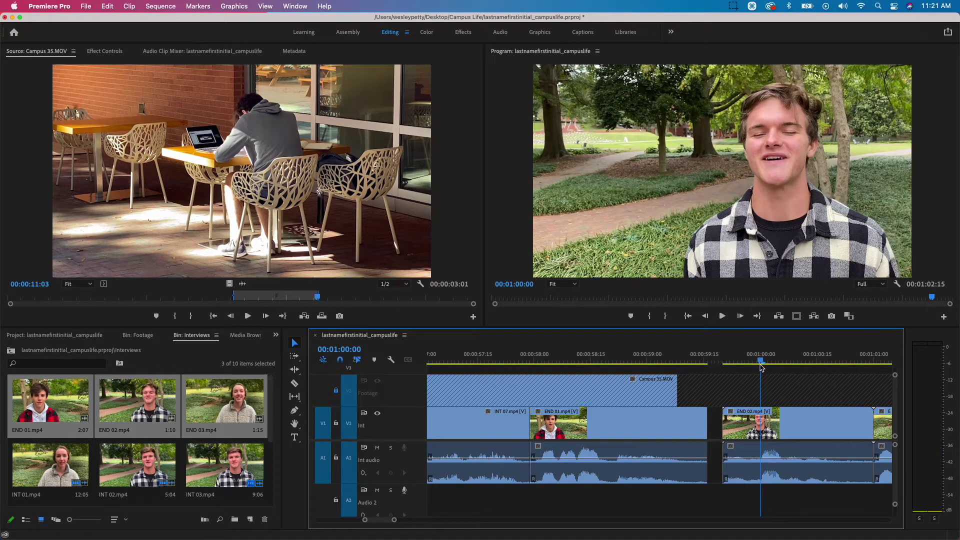
{"action": "key", "text": "Left"}
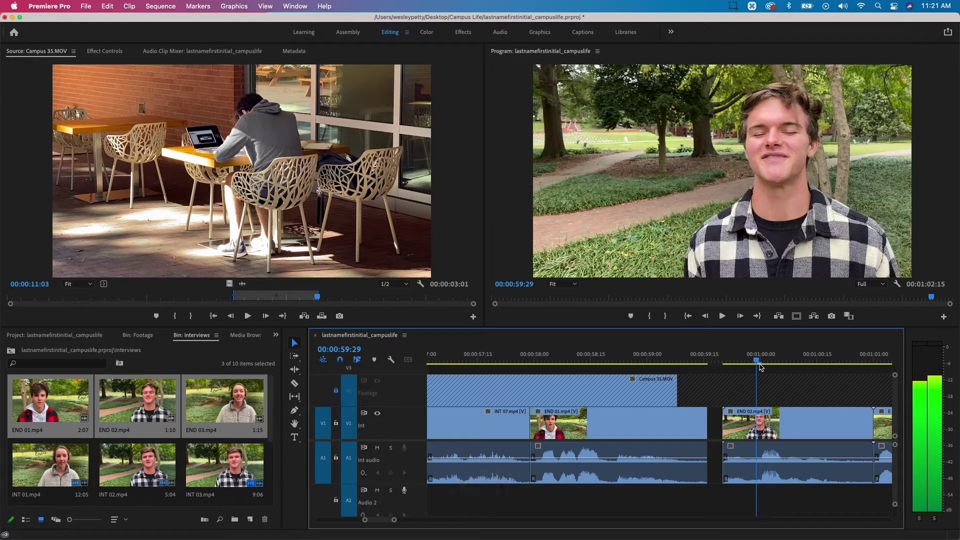
{"action": "key", "text": "Left"}
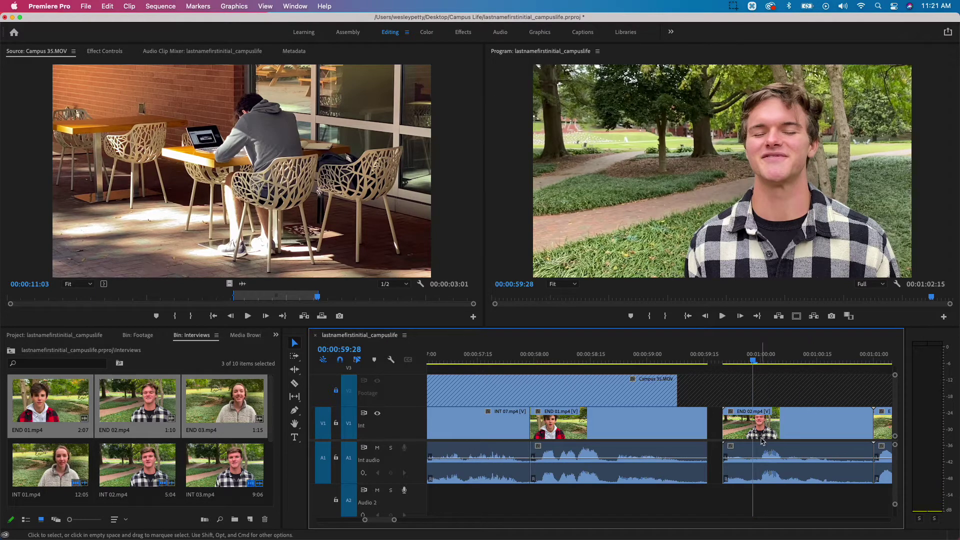
{"action": "left_click_drag", "start_coordinate": [727, 437], "coordinate": [755, 436]}
{"action": "left_click", "coordinate": [730, 425]}
{"action": "right_click", "coordinate": [736, 436]}
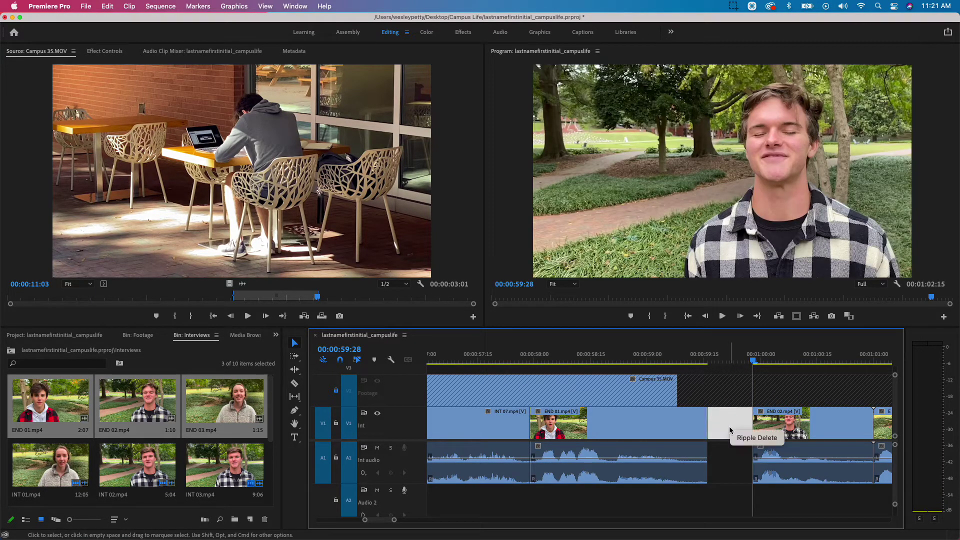
{"action": "left_click", "coordinate": [739, 437]}
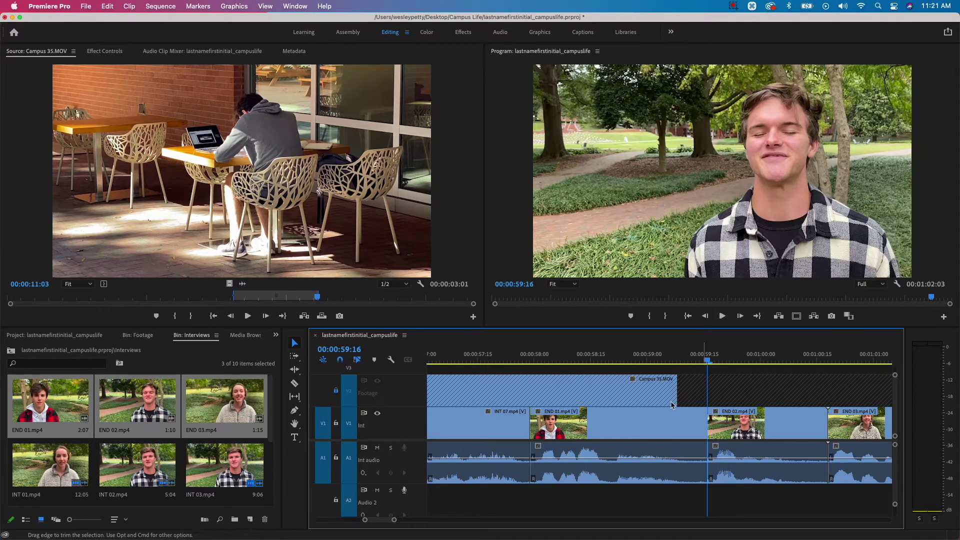
Step: Play END 01.mp4, trim its end to 00:00:59:10, and ripple delete the gap between it and END 02.mp4
{"action": "left_click", "coordinate": [542, 361]}
{"action": "key", "text": "space"}
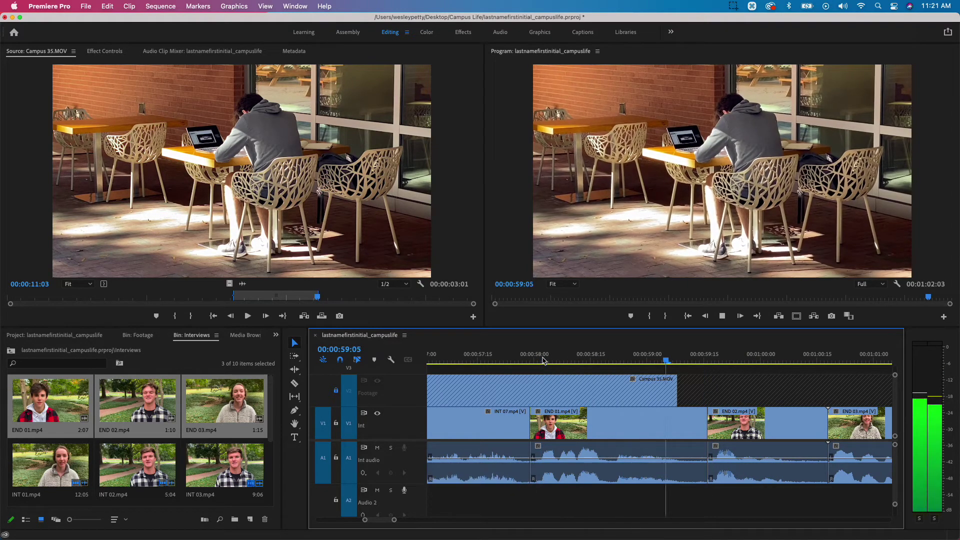
{"action": "key", "text": "space"}
{"action": "left_click", "coordinate": [568, 360]}
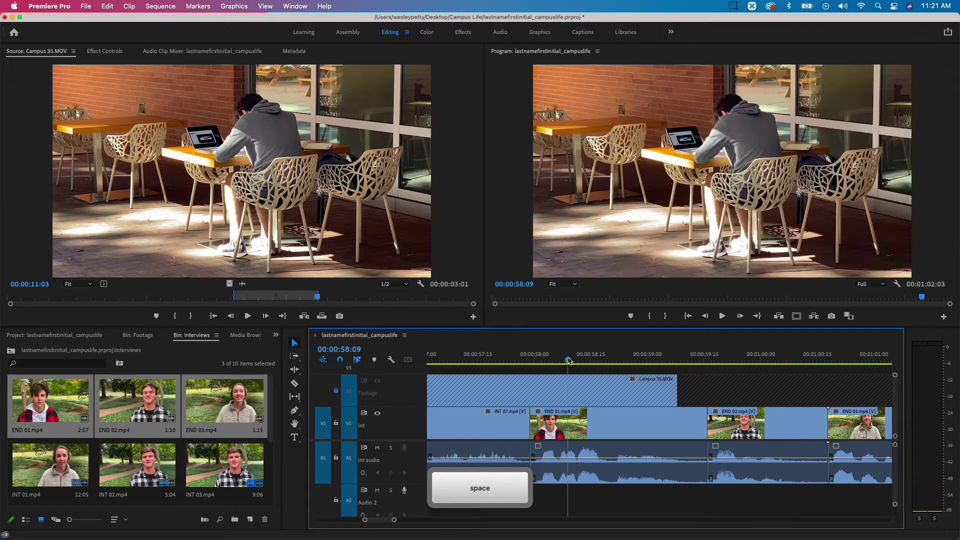
{"action": "key", "text": "space"}
{"action": "key", "text": "space"}
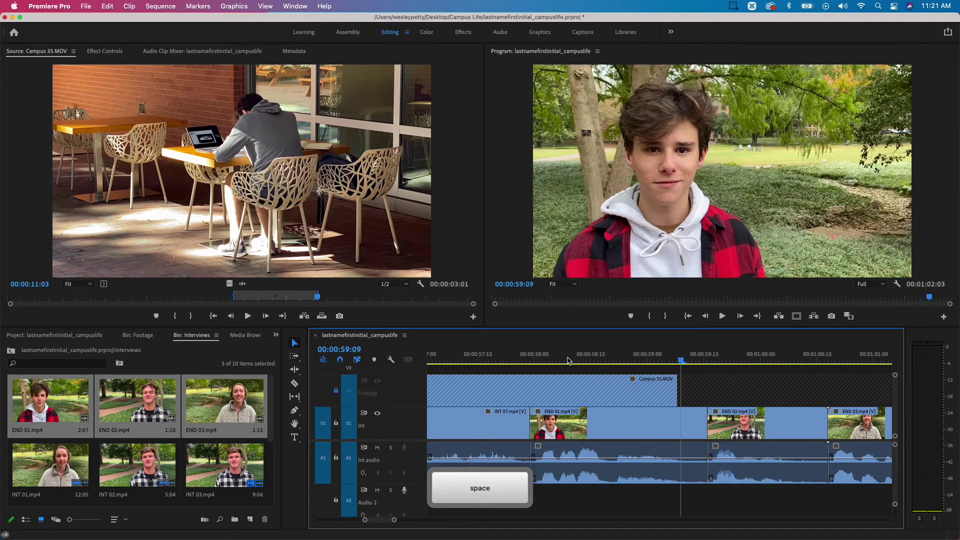
{"action": "key", "text": "Right"}
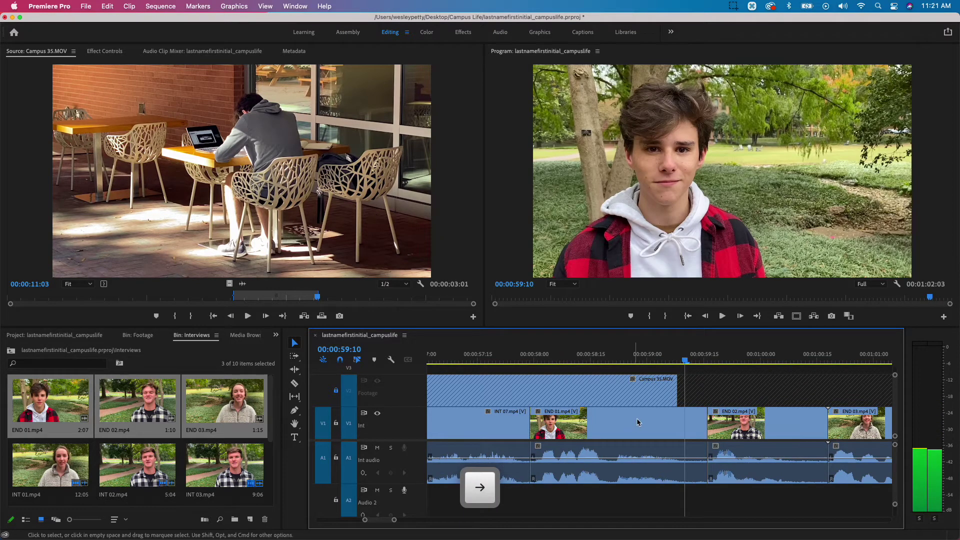
{"action": "left_click", "coordinate": [699, 431]}
{"action": "left_click_drag", "start_coordinate": [703, 429], "coordinate": [683, 430]}
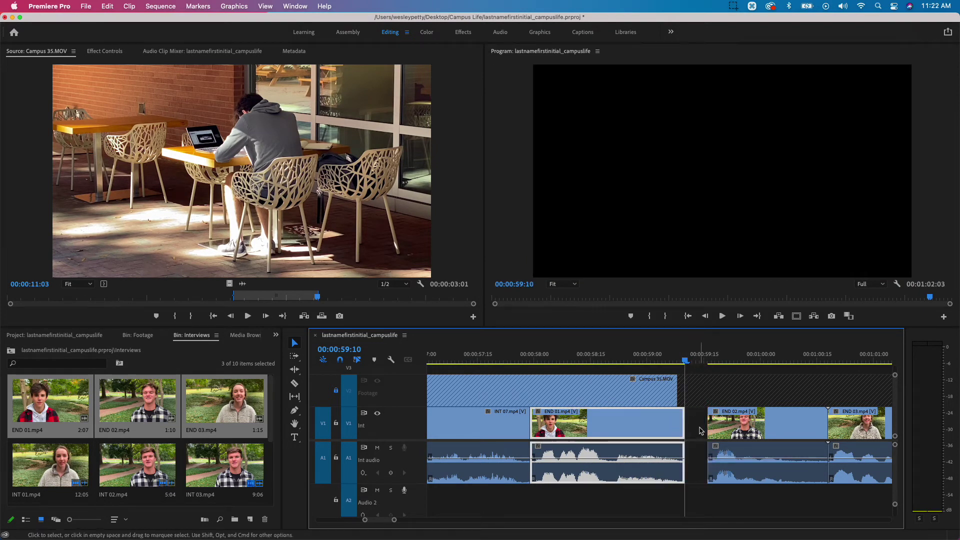
{"action": "left_click", "coordinate": [696, 430]}
{"action": "right_click", "coordinate": [699, 430]}
{"action": "left_click", "coordinate": [725, 437]}
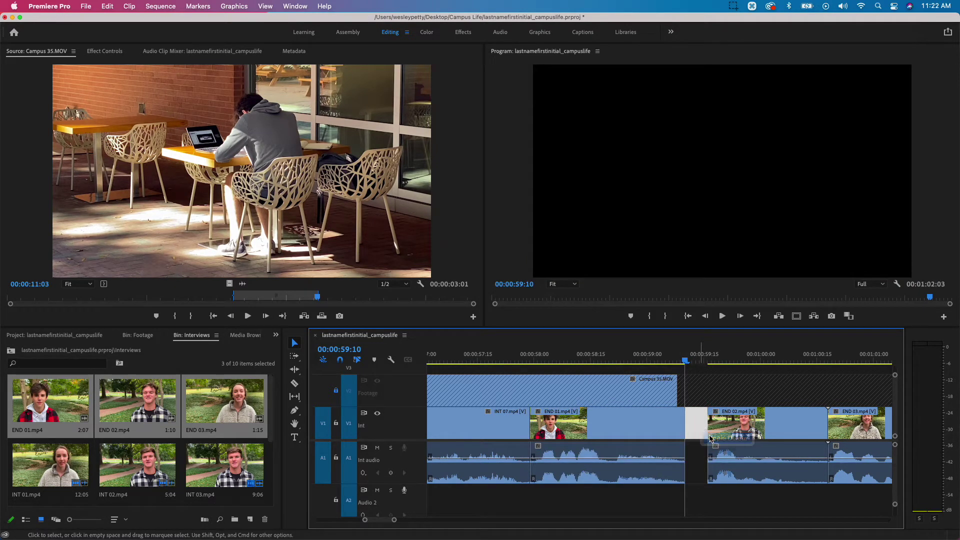
Step: Play from END 01.mp4 into END 02.mp4, trim the end of END 02.mp4 to 00:01:00:02, and ripple delete the gap after it
{"action": "key", "text": "space"}
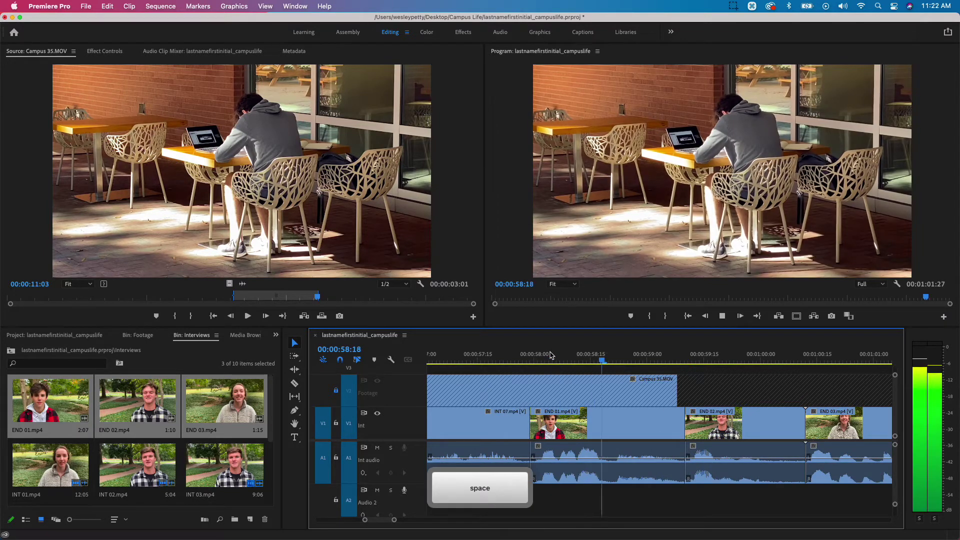
{"action": "key", "text": "space"}
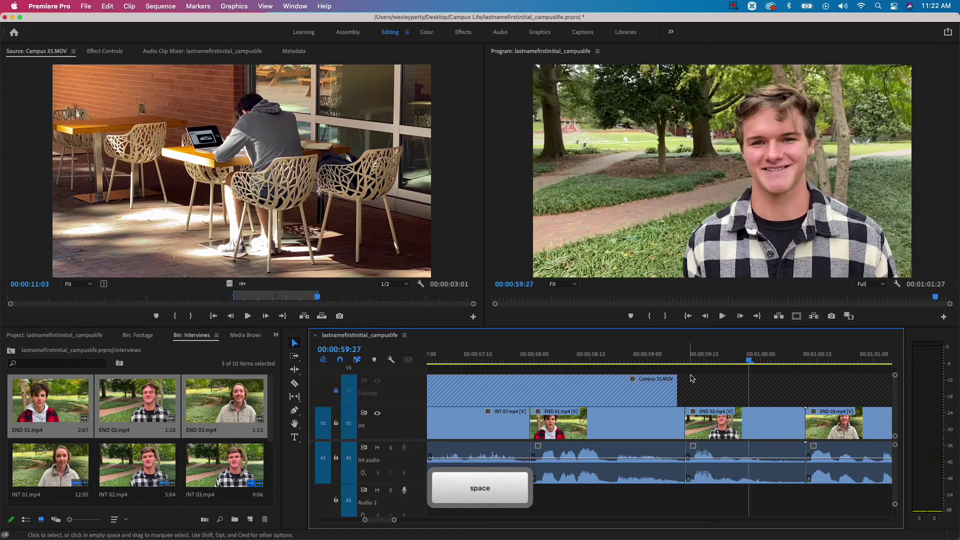
{"action": "key", "text": "space"}
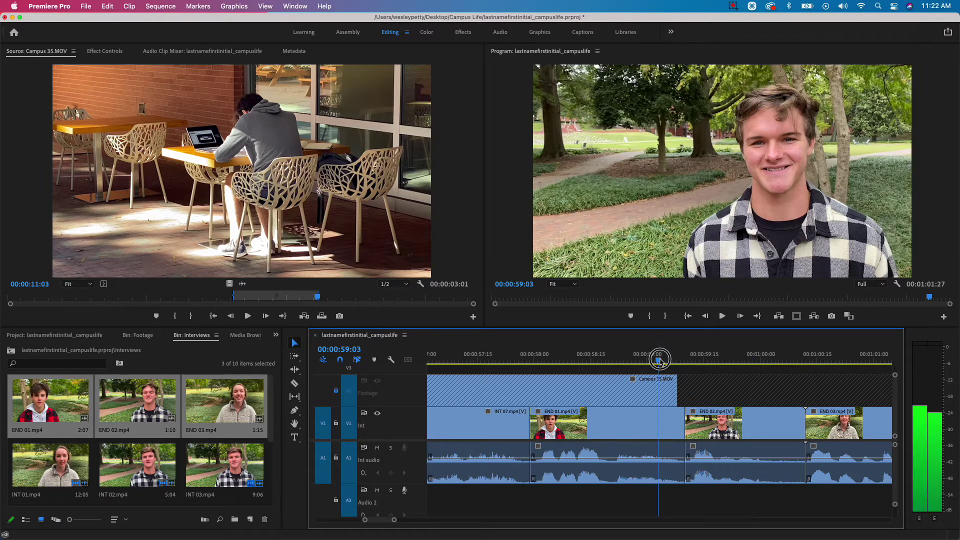
{"action": "key", "text": "space"}
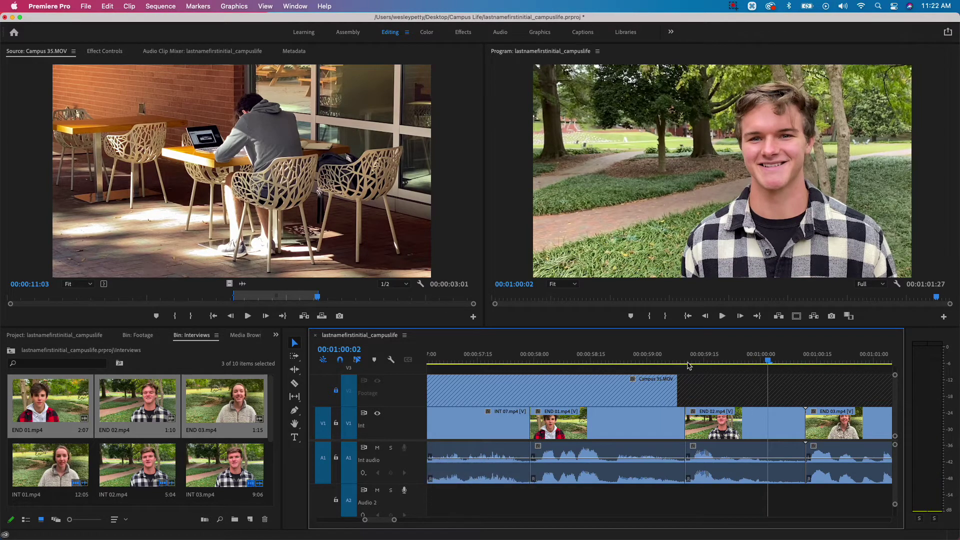
{"action": "left_click", "coordinate": [781, 422]}
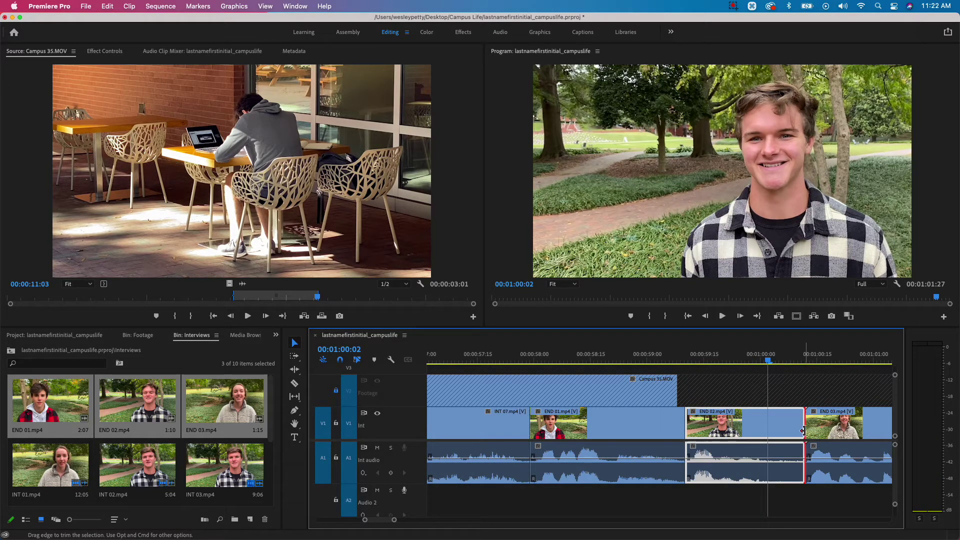
{"action": "left_click_drag", "start_coordinate": [803, 430], "coordinate": [768, 428]}
{"action": "left_click", "coordinate": [786, 426]}
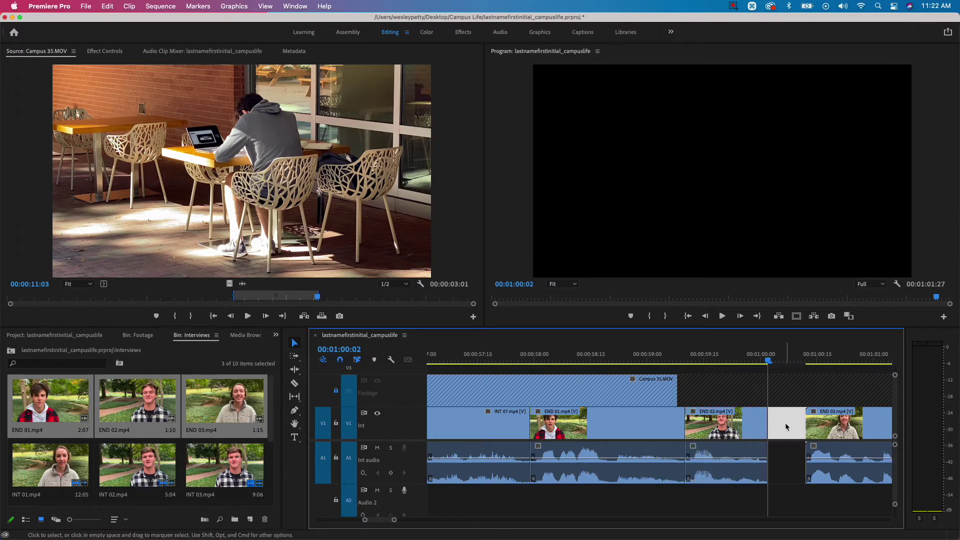
{"action": "right_click", "coordinate": [786, 426]}
{"action": "left_click", "coordinate": [799, 433]}
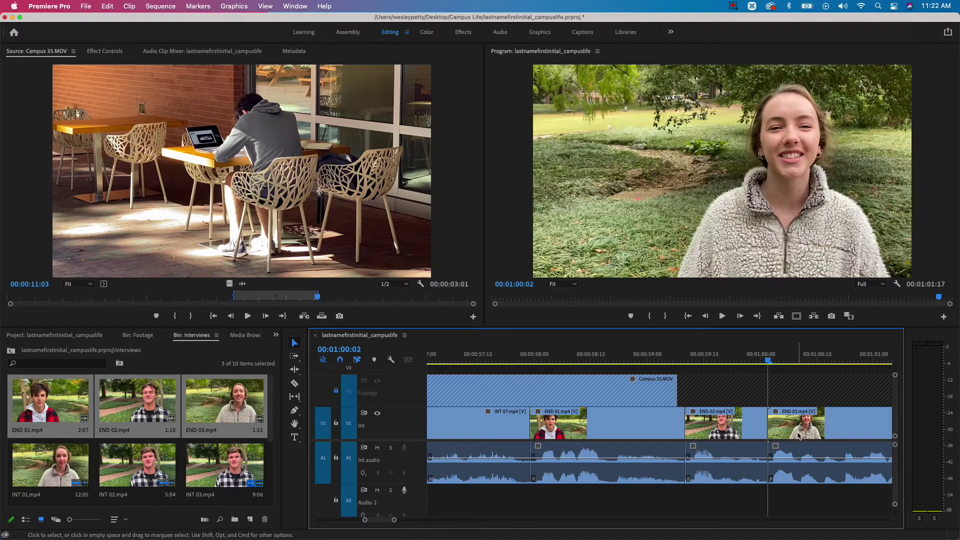
Step: Play END 03.mp4 and trim its start to 00:01:00:16 and its end to 00:01:01:11
{"action": "key", "text": "space"}
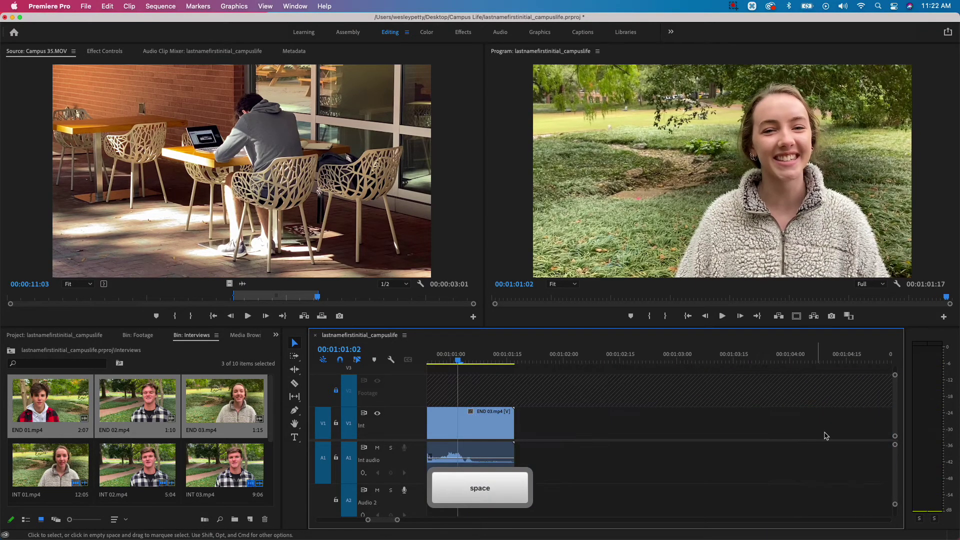
{"action": "scroll", "coordinate": [763, 465], "scroll_direction": "left", "scroll_amount": 10}
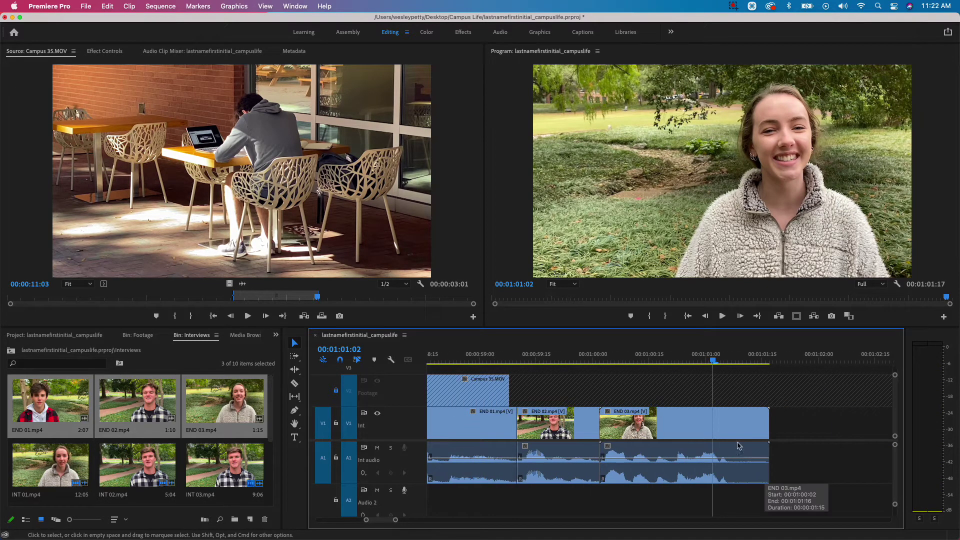
{"action": "left_click_drag", "start_coordinate": [675, 360], "coordinate": [653, 366]}
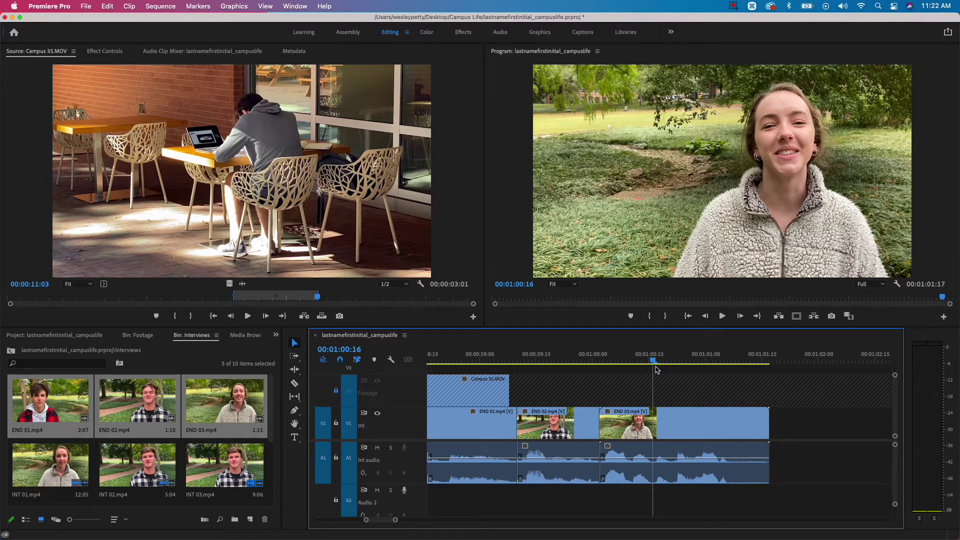
{"action": "left_click", "coordinate": [631, 426]}
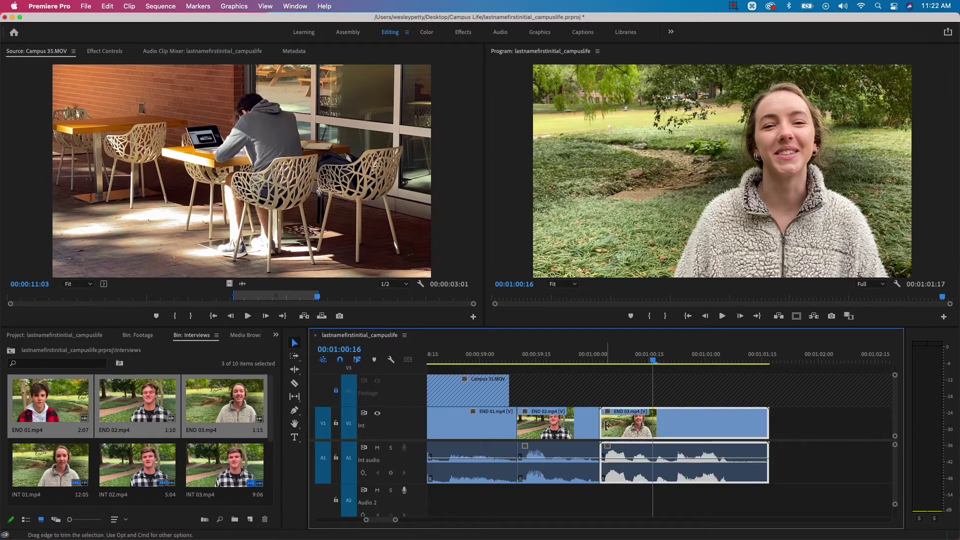
{"action": "left_click", "coordinate": [604, 426]}
{"action": "left_click_drag", "start_coordinate": [603, 426], "coordinate": [653, 426]}
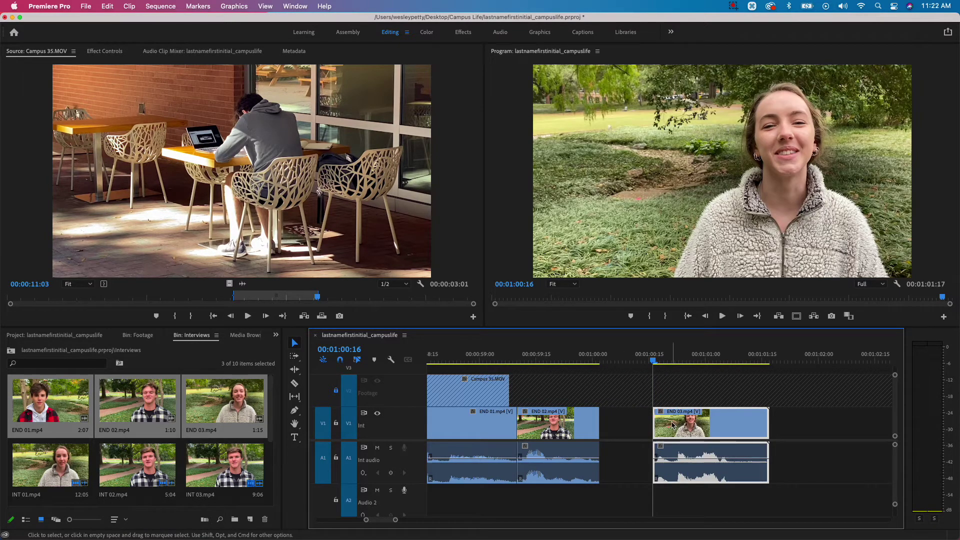
{"action": "key", "text": "space"}
{"action": "key", "text": "space"}
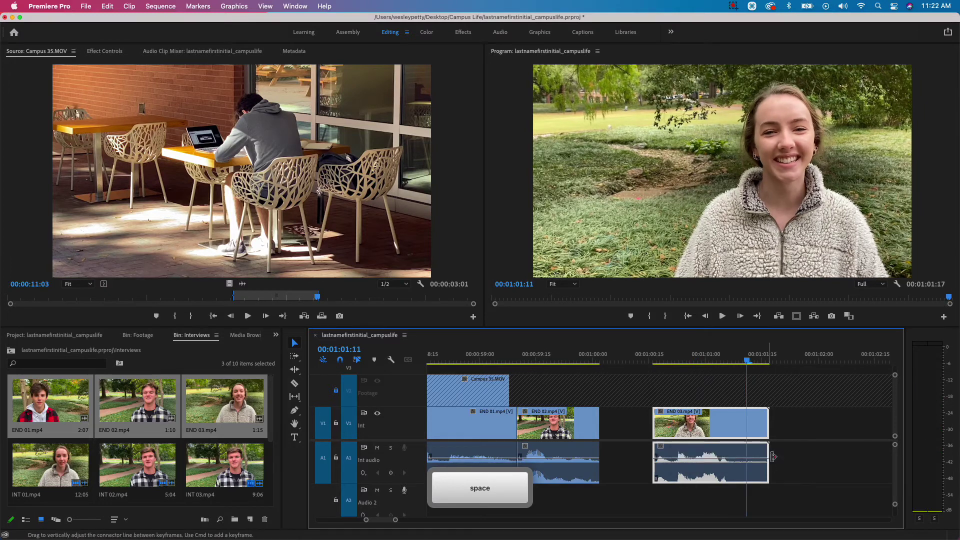
{"action": "left_click_drag", "start_coordinate": [768, 429], "coordinate": [747, 436]}
Step: Ripple delete the gap between END 02.mp4 and END 03.mp4, and save the project
{"action": "left_click", "coordinate": [638, 430]}
{"action": "right_click", "coordinate": [640, 431]}
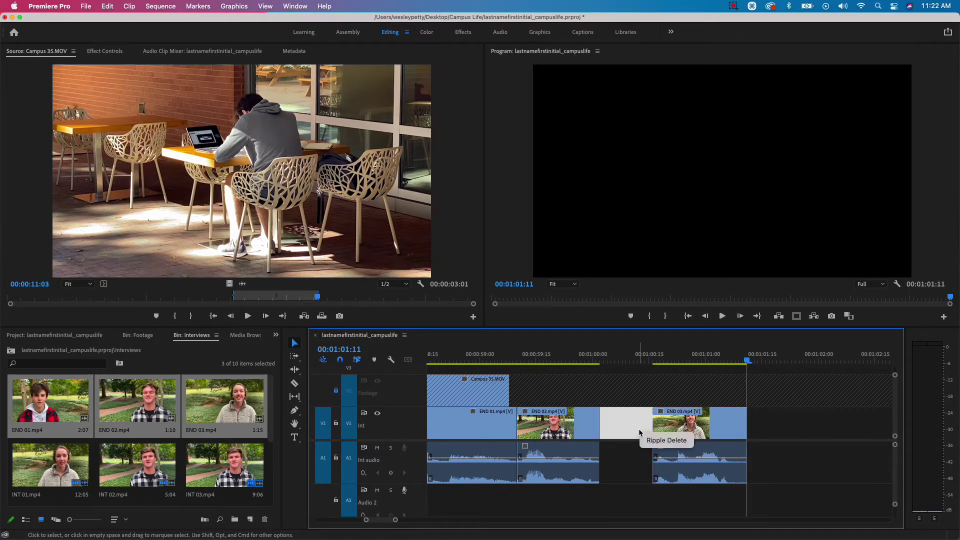
{"action": "left_click", "coordinate": [649, 439]}
{"action": "scroll", "coordinate": [624, 407], "scroll_direction": "left", "scroll_amount": 5}
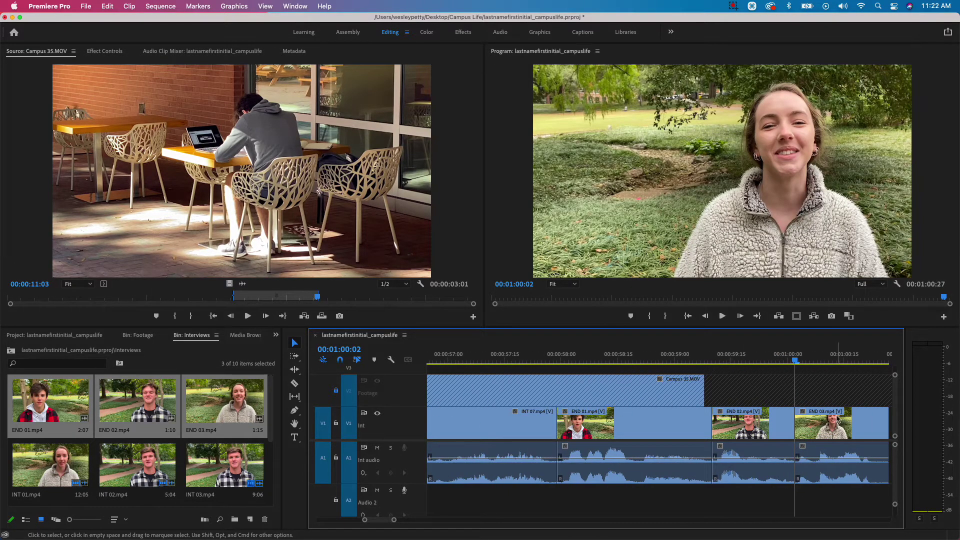
{"action": "key", "text": "super+s"}
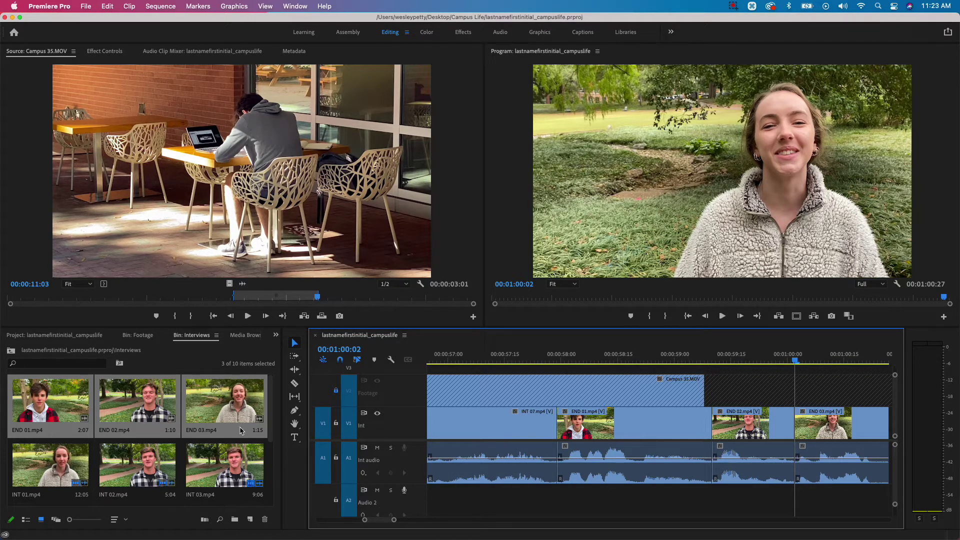
Step: Apply a Constant Power crossfade to the audio cut between INT 07.mp4 and END 01.mp4, with a duration of 10 frames
{"action": "left_click", "coordinate": [276, 335]}
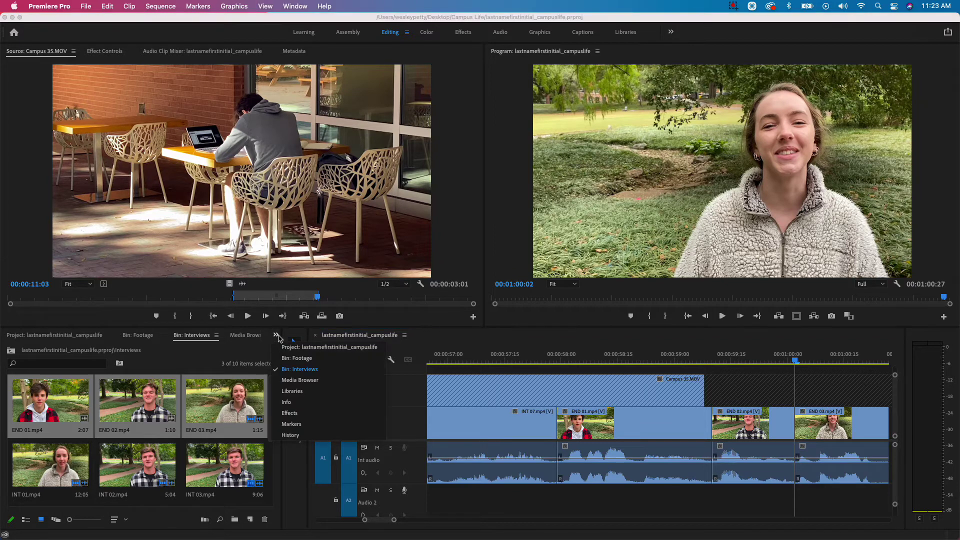
{"action": "left_click", "coordinate": [290, 413]}
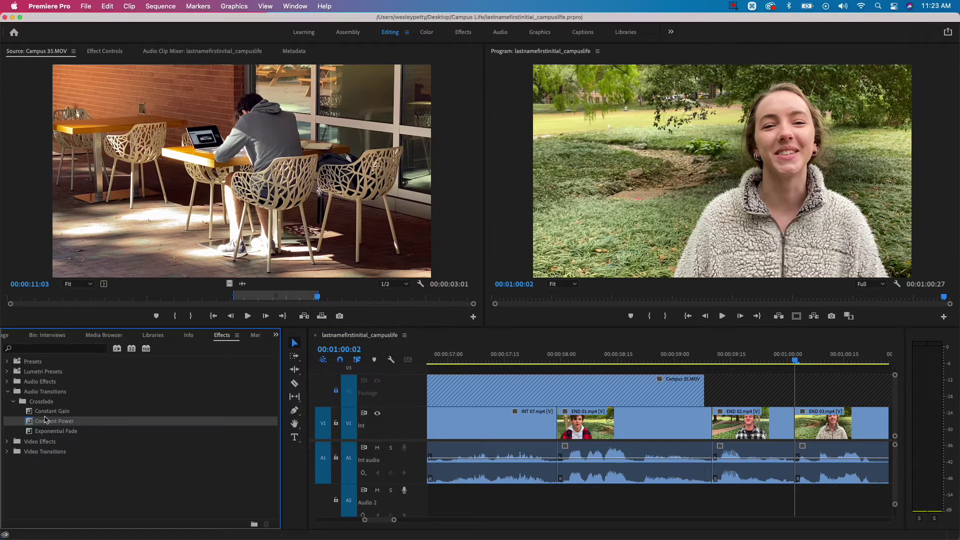
{"action": "left_click_drag", "start_coordinate": [28, 423], "coordinate": [559, 466]}
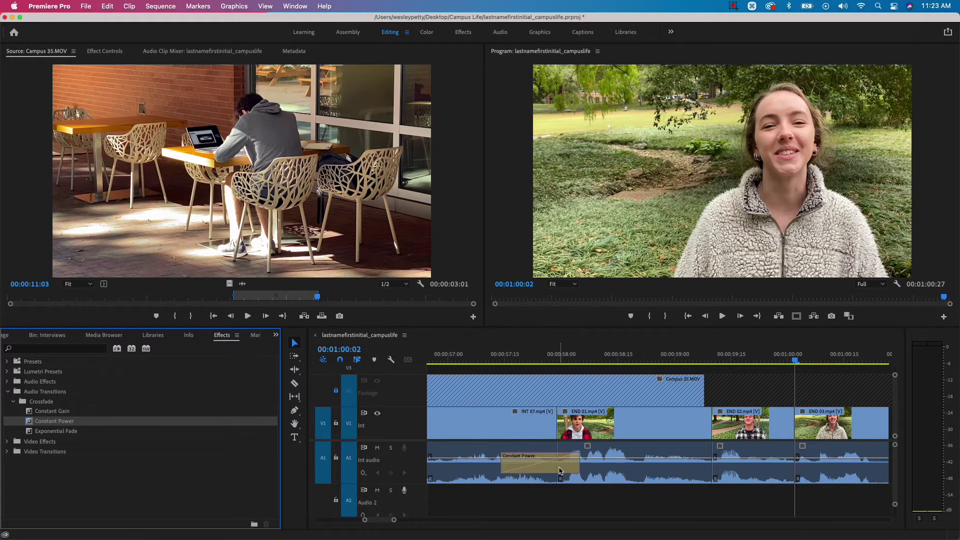
{"action": "double_click", "coordinate": [559, 466]}
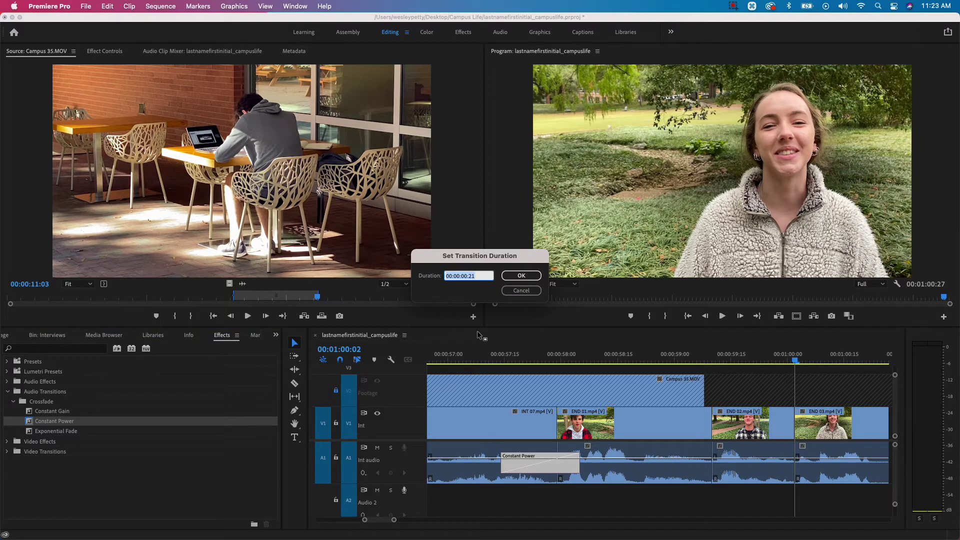
{"action": "type", "text": "10"}
{"action": "key", "text": "Return"}
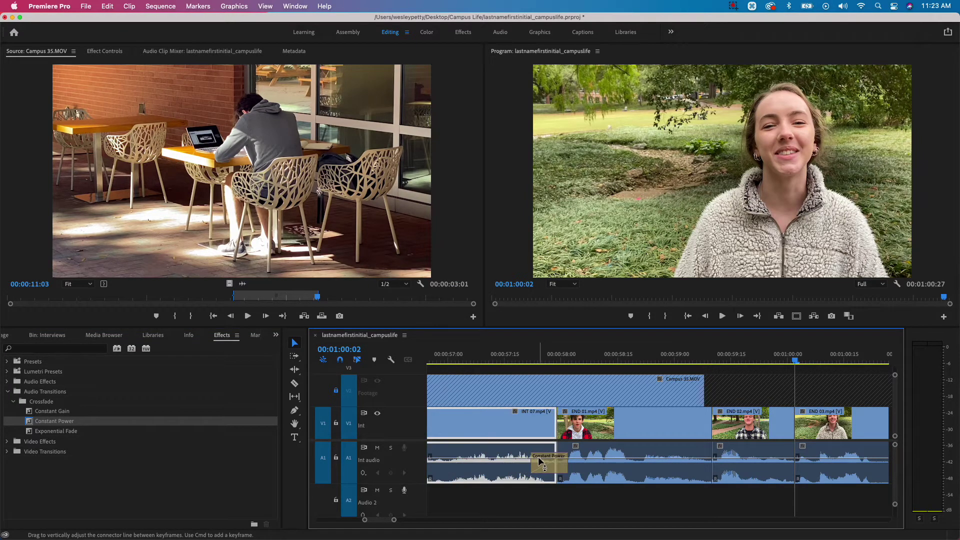
Step: Copy the 10-frame Constant Power crossfade and paste it onto the audio cut between END 01.mp4 and END 02.mp4, checking its duration
{"action": "left_click", "coordinate": [557, 462]}
{"action": "key", "text": "super+c"}
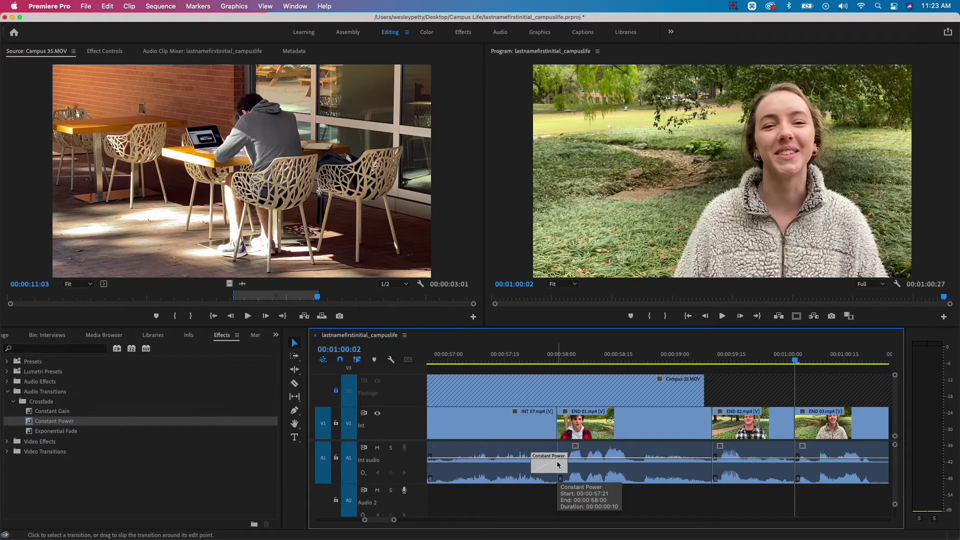
{"action": "key", "text": "Up"}
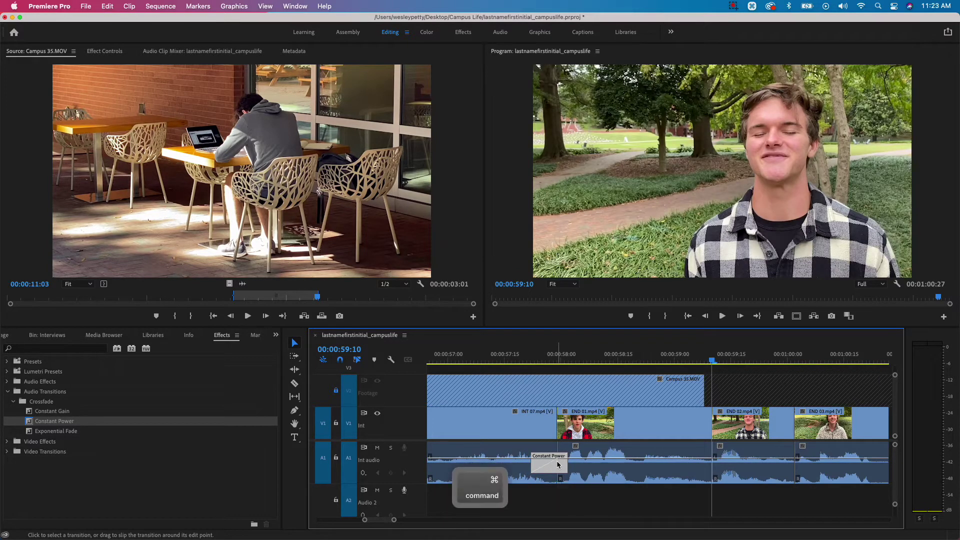
{"action": "key", "text": "super+v"}
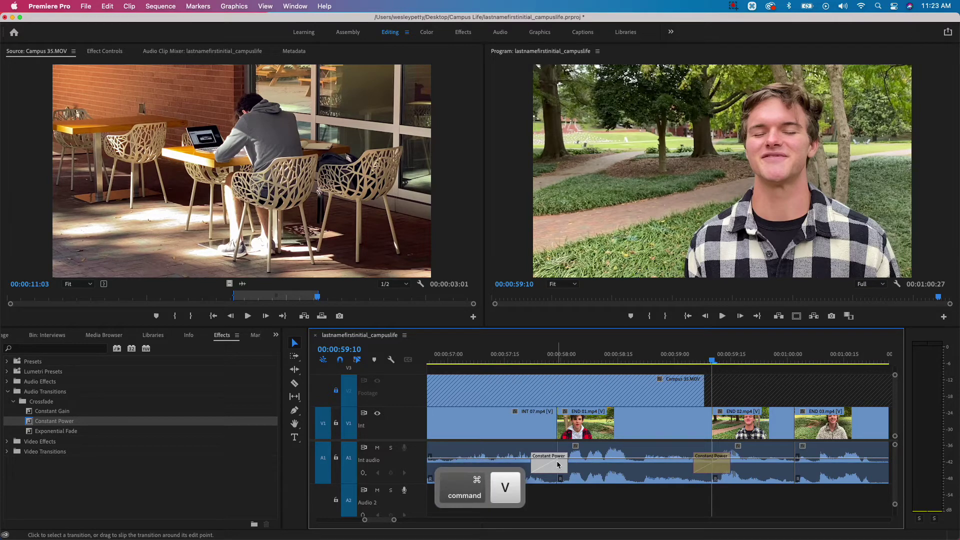
{"action": "double_click", "coordinate": [715, 460]}
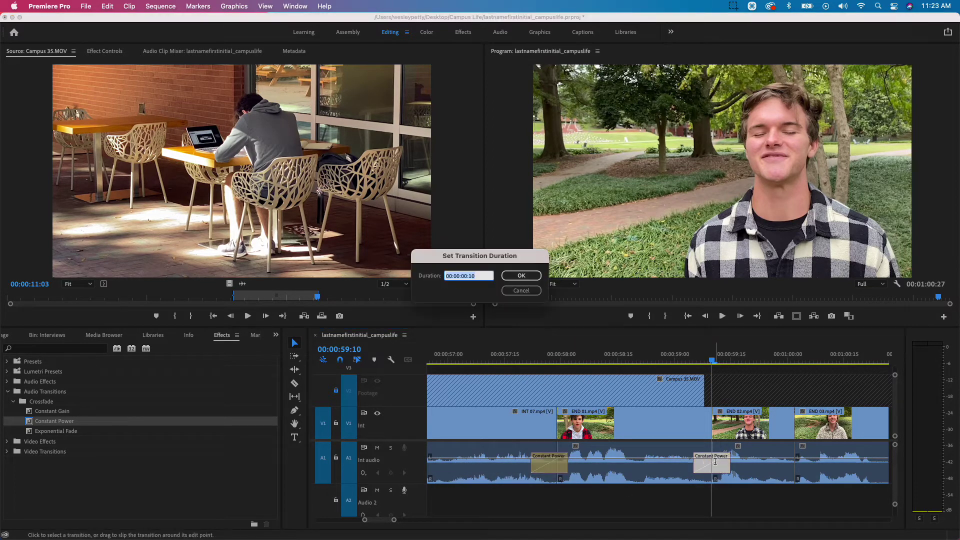
{"action": "left_click", "coordinate": [528, 293]}
Step: Paste the same Constant Power crossfade onto the audio cut between END 02.mp4 and END 03.mp4 and check its duration
{"action": "key", "text": "Down"}
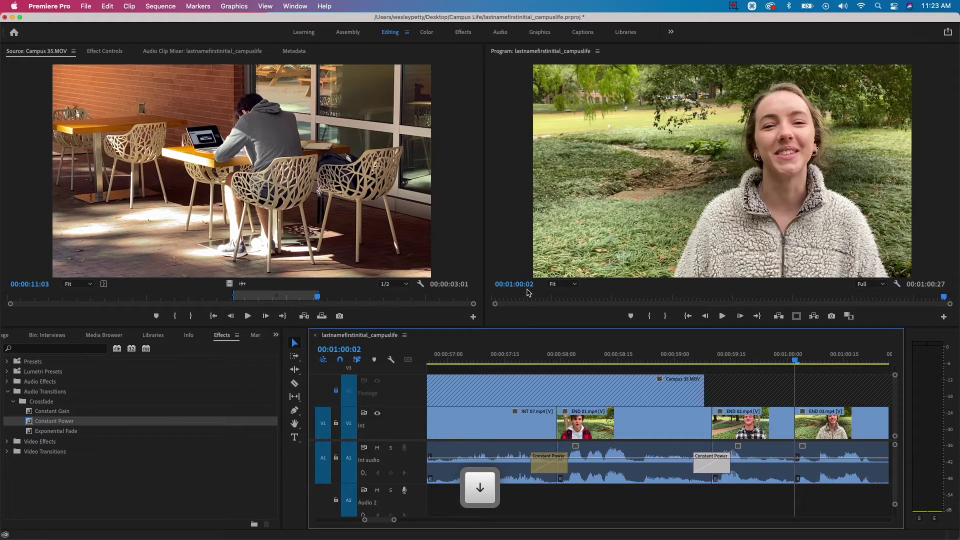
{"action": "key", "text": "super+v"}
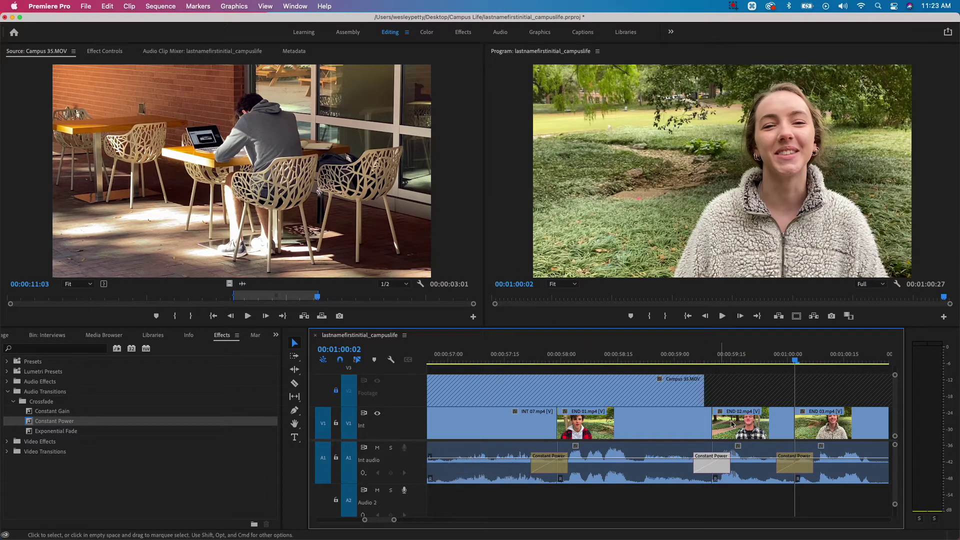
{"action": "double_click", "coordinate": [789, 460]}
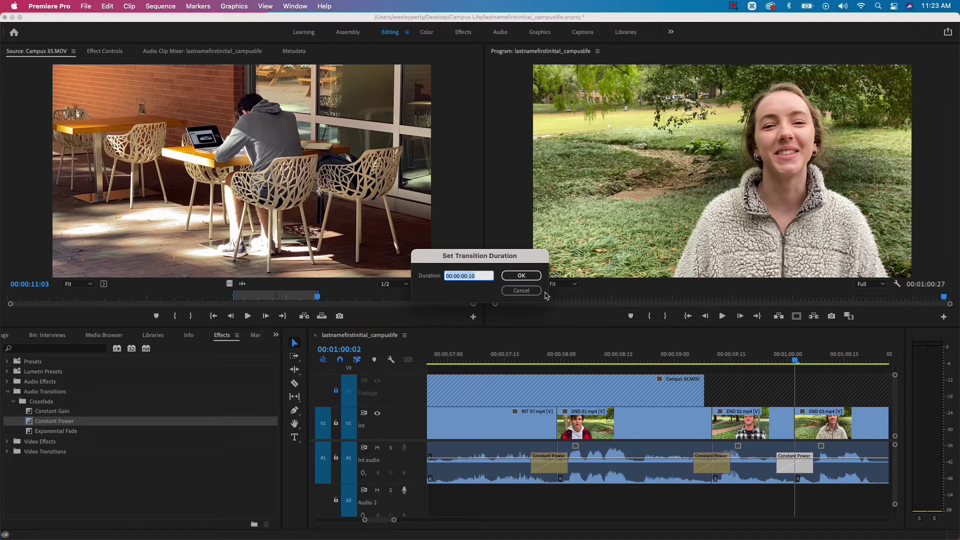
{"action": "left_click", "coordinate": [521, 291]}
Step: Unlock the Footage track and trim the end of Campus 35.MOV back to just after the start of END 01.mp4
{"action": "scroll", "coordinate": [524, 412], "scroll_direction": "up", "scroll_amount": 2}
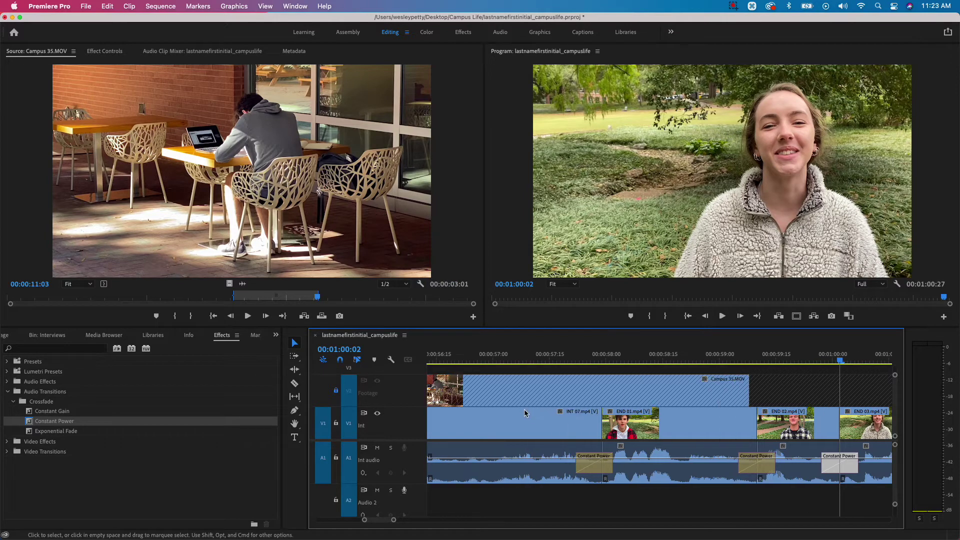
{"action": "left_click", "coordinate": [336, 391]}
{"action": "left_click_drag", "start_coordinate": [748, 390], "coordinate": [610, 403]}
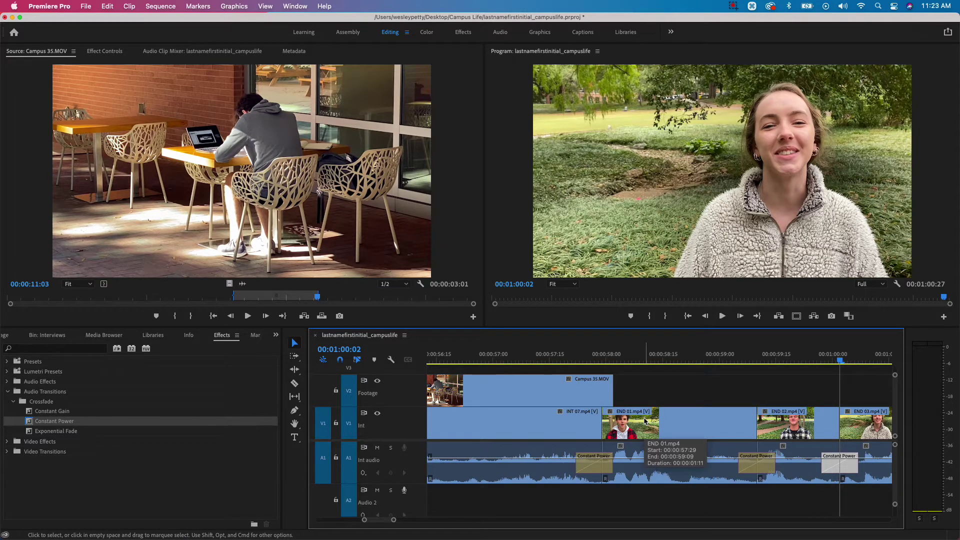
Step: Fit the whole sequence in the timeline, play the ending from around 00:00:56:00, and save the project
{"action": "key", "text": "backslash"}
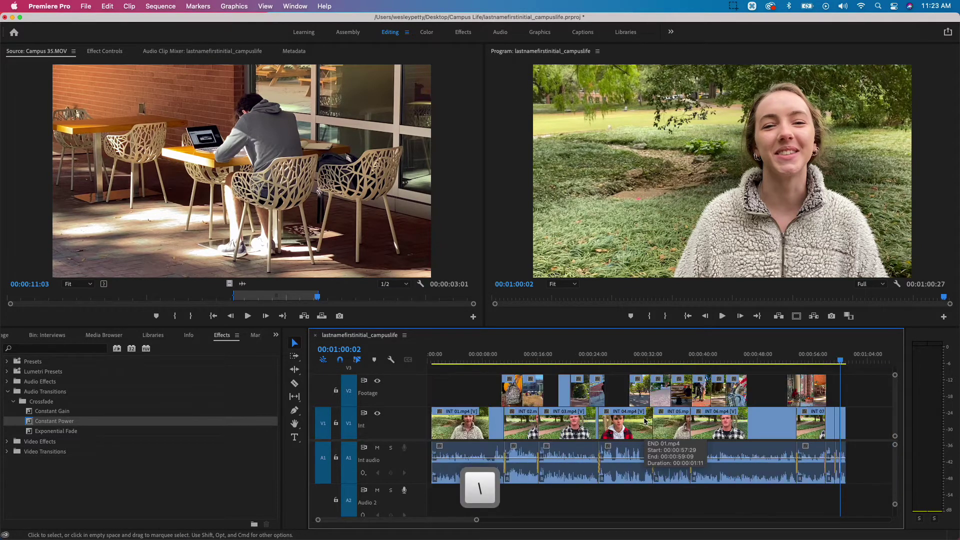
{"action": "left_click", "coordinate": [816, 361]}
{"action": "key", "text": "space"}
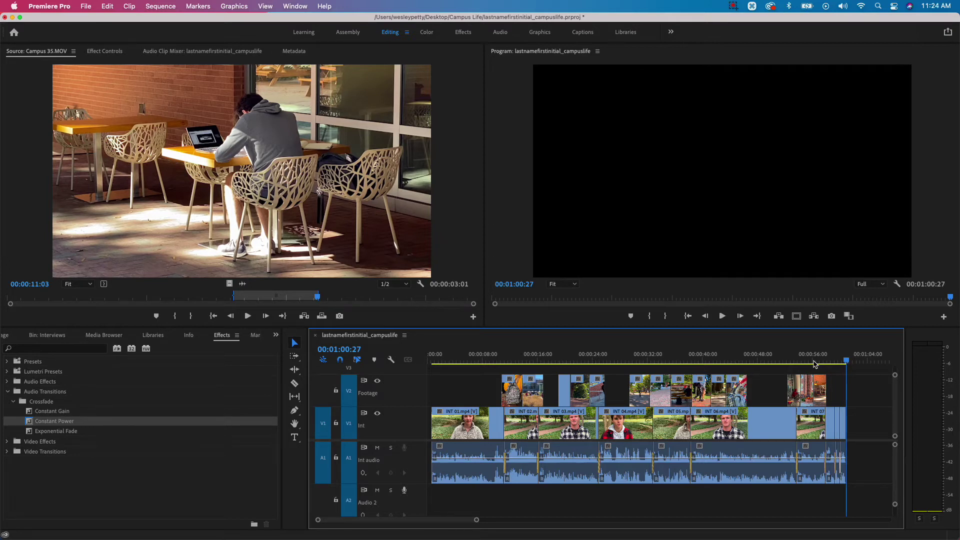
{"action": "key", "text": "super+s"}
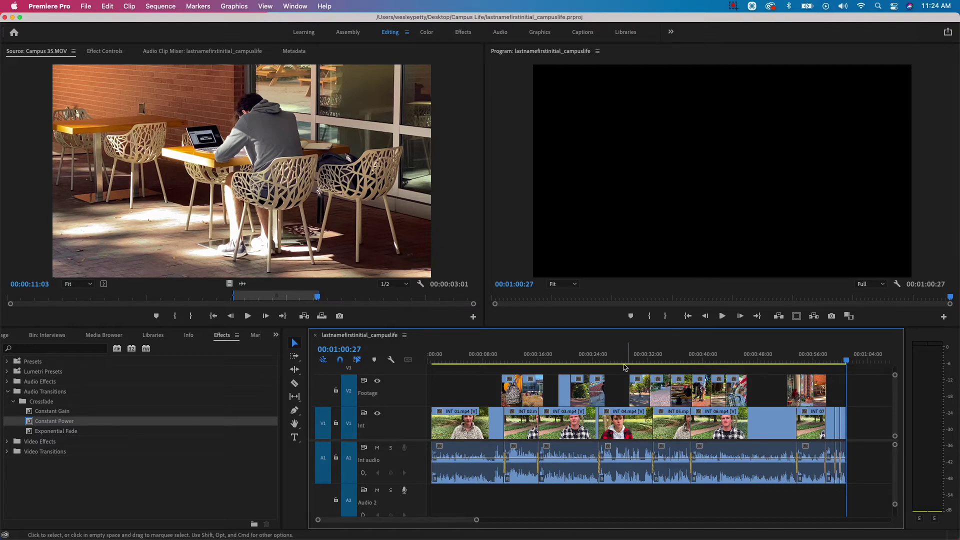
Step: Lock the Footage and Int video tracks and the Int audio track
{"action": "left_click", "coordinate": [336, 392]}
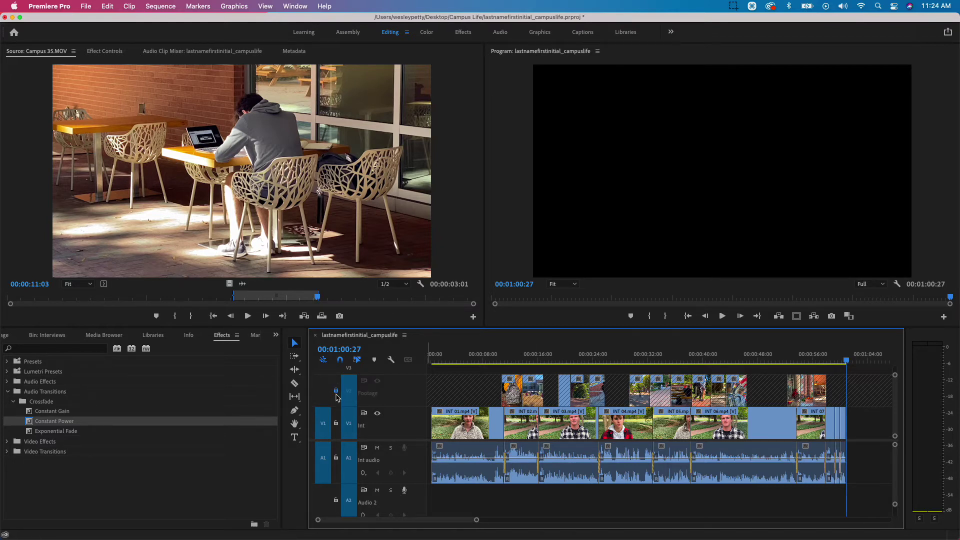
{"action": "left_click", "coordinate": [335, 423]}
{"action": "left_click", "coordinate": [336, 458]}
Step: Place WINK.mp3 from the project on the Audio 2 track, starting at the beginning of the sequence
{"action": "left_click", "coordinate": [275, 334]}
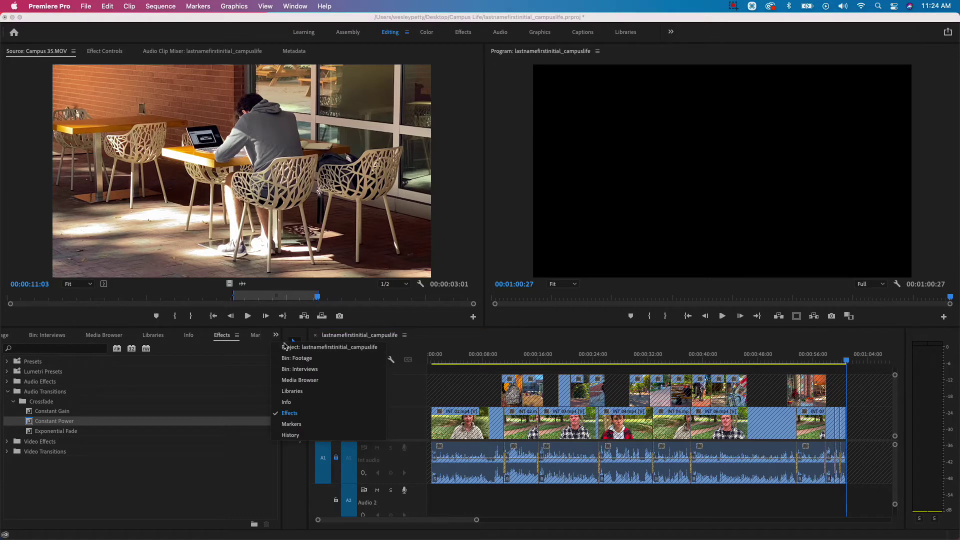
{"action": "left_click", "coordinate": [285, 347]}
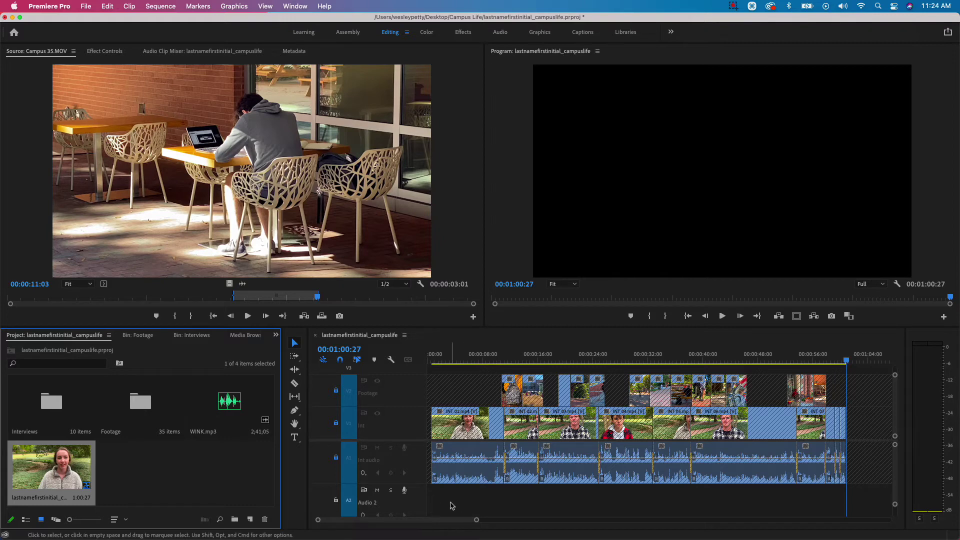
{"action": "left_click", "coordinate": [226, 407]}
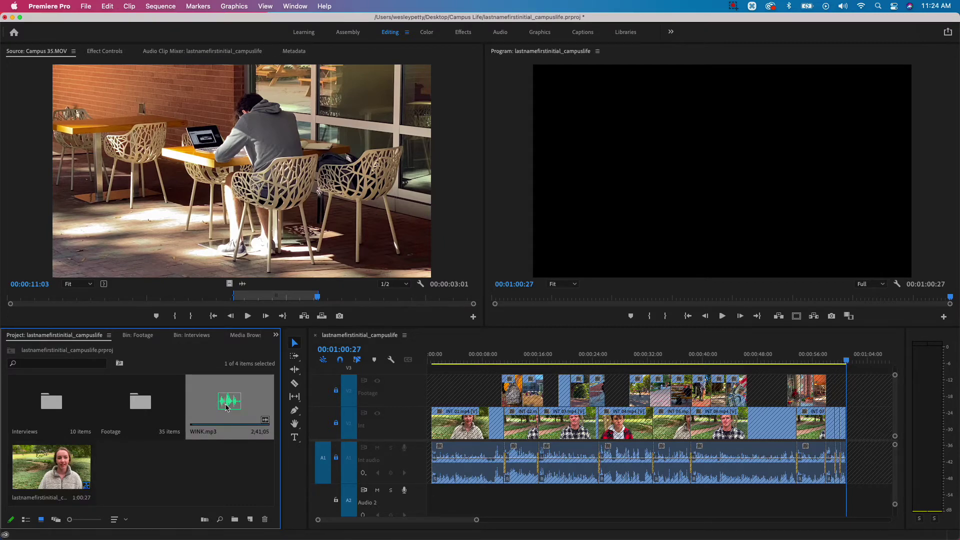
{"action": "left_click_drag", "start_coordinate": [226, 407], "coordinate": [413, 509]}
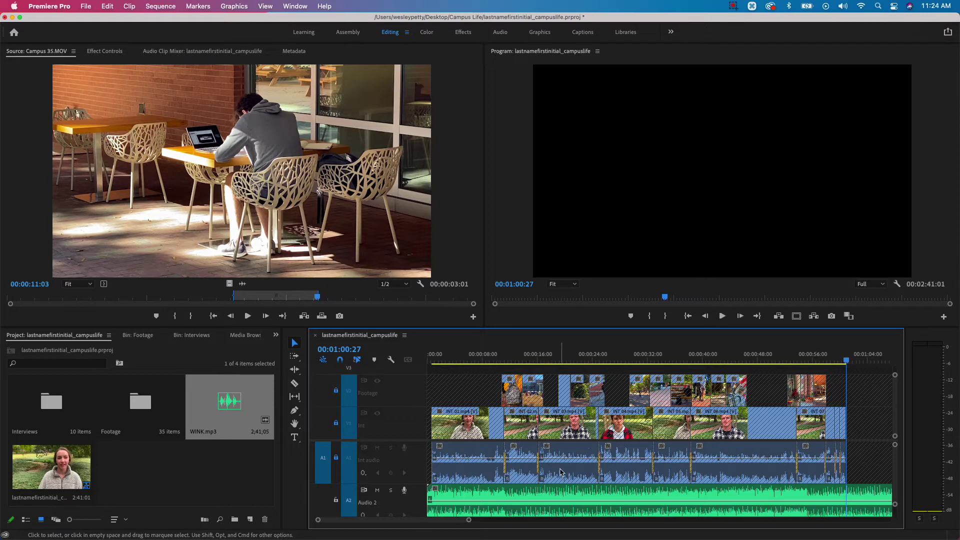
Step: Maximize the timeline, play the interviews with the music from around 00:00:16:00, and restore the normal layout
{"action": "key", "text": "grave"}
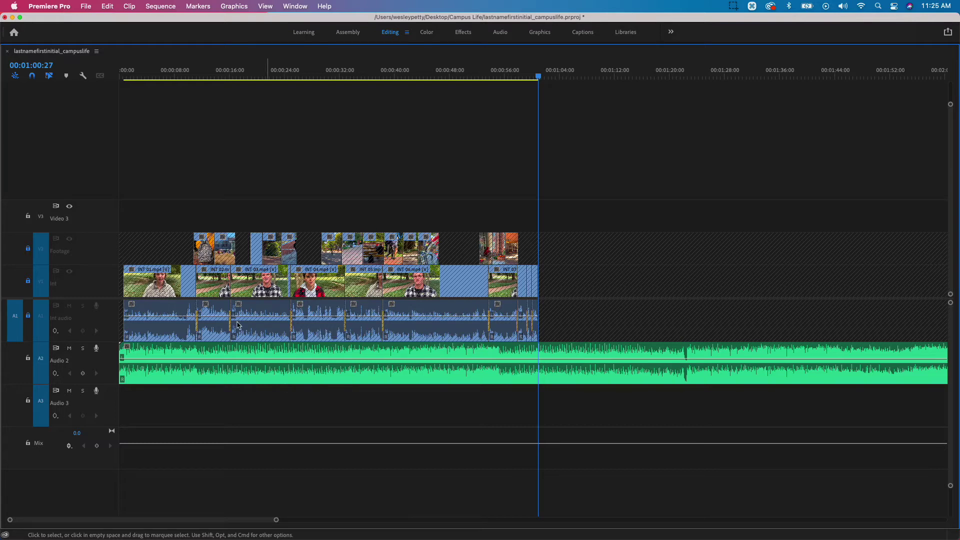
{"action": "left_click", "coordinate": [230, 78]}
{"action": "key", "text": "space"}
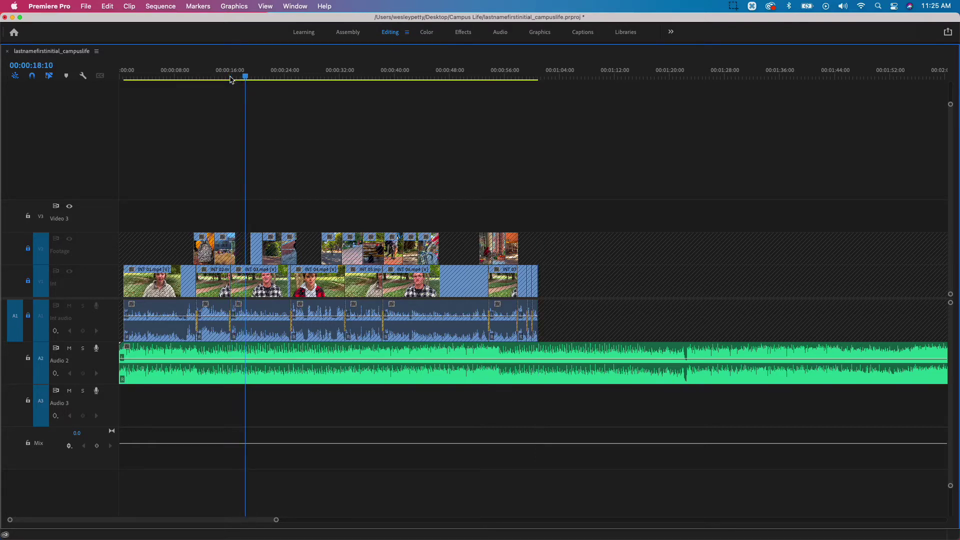
{"action": "key", "text": "space"}
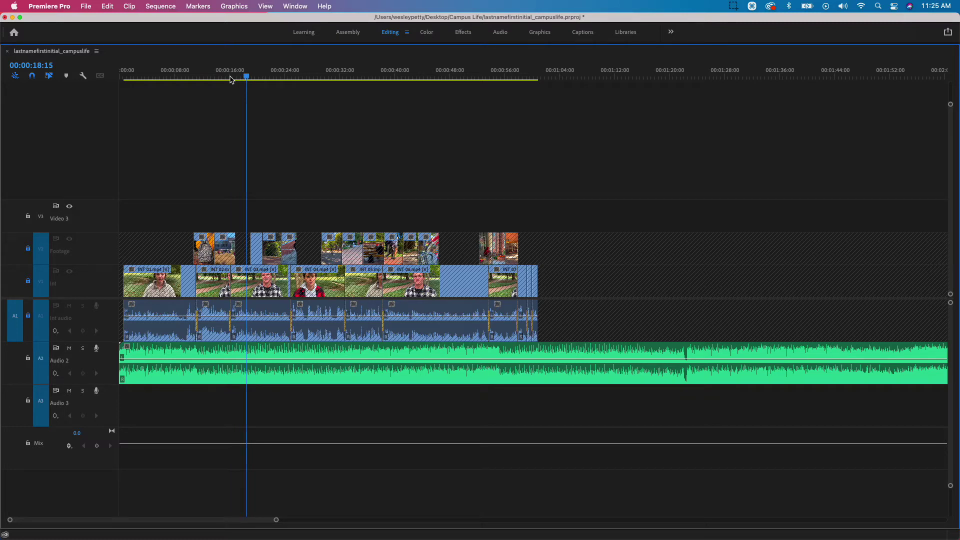
{"action": "key", "text": "grave"}
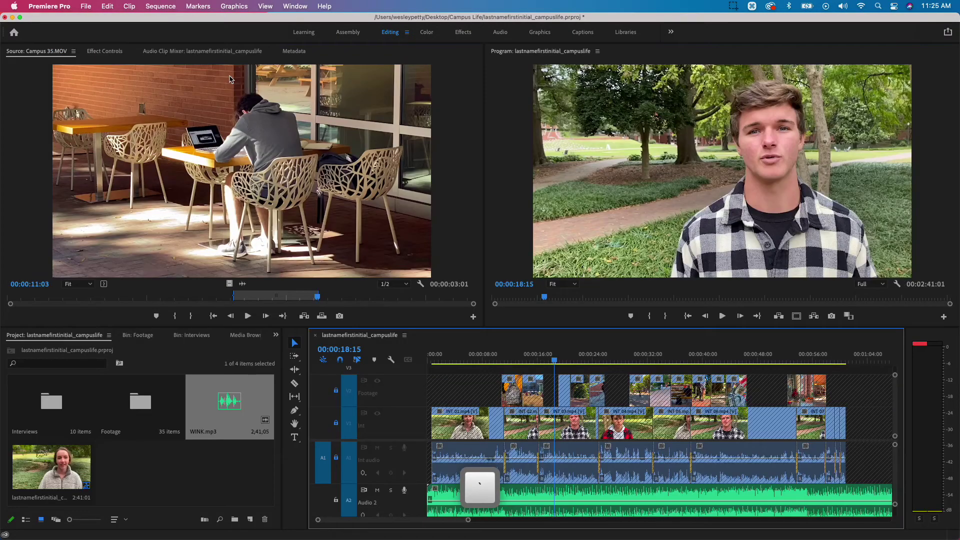
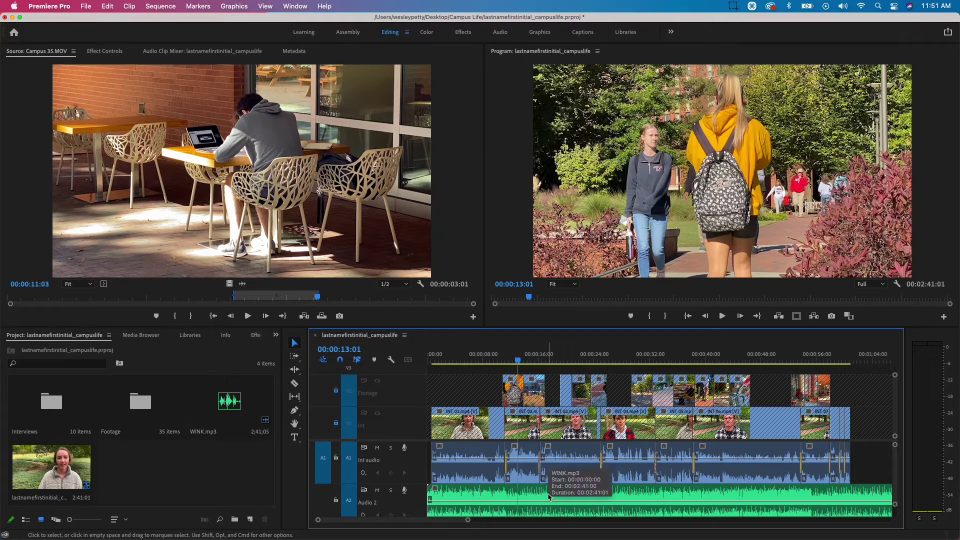
Step: Solo the Audio 2 track, rename it Music, and save the project
{"action": "left_click", "coordinate": [391, 490]}
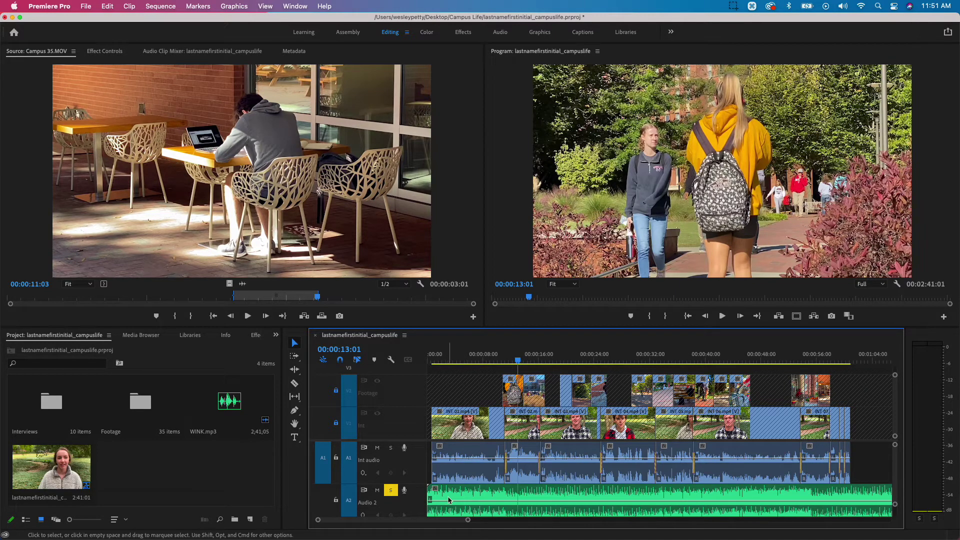
{"action": "right_click", "coordinate": [413, 505]}
{"action": "left_click", "coordinate": [430, 414]}
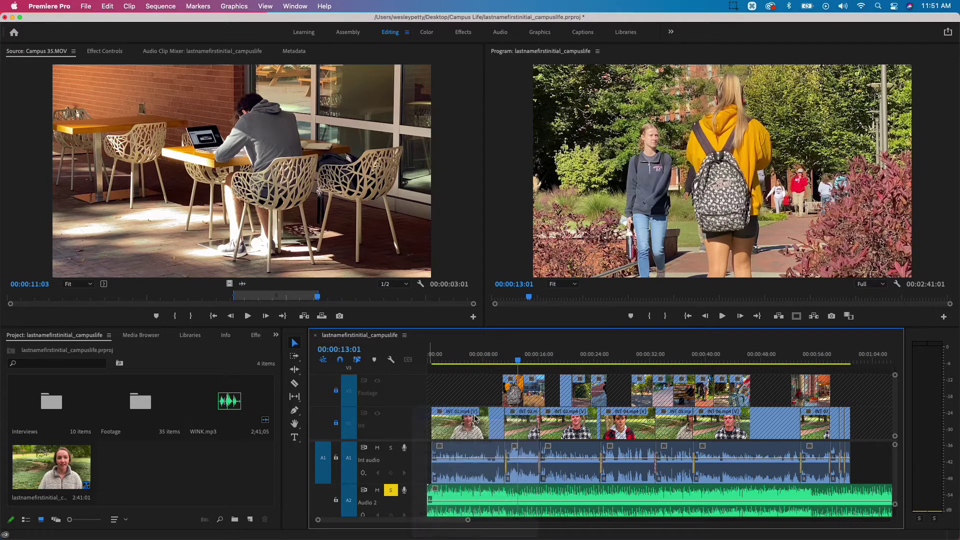
{"action": "type", "text": "Music"}
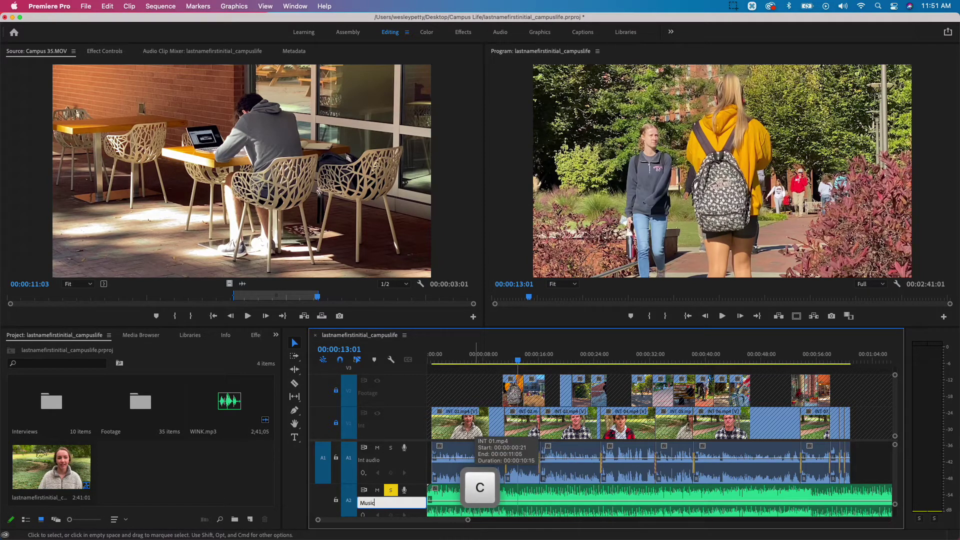
{"action": "key", "text": "Return"}
{"action": "key", "text": "super+s"}
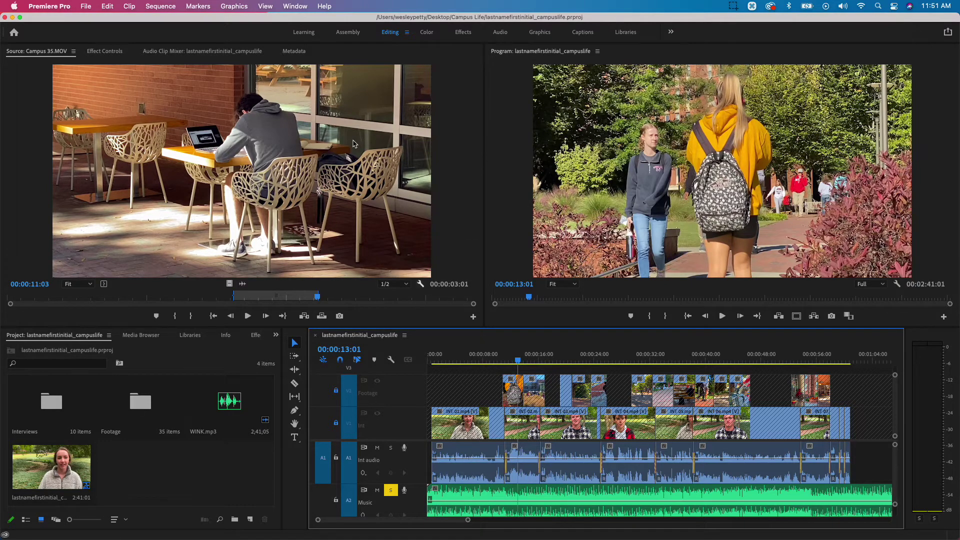
Step: Open the Audio Track Mixer and lower the Music track's volume to -4.9 dB while playing from 00:00:05:01
{"action": "left_click", "coordinate": [290, 6]}
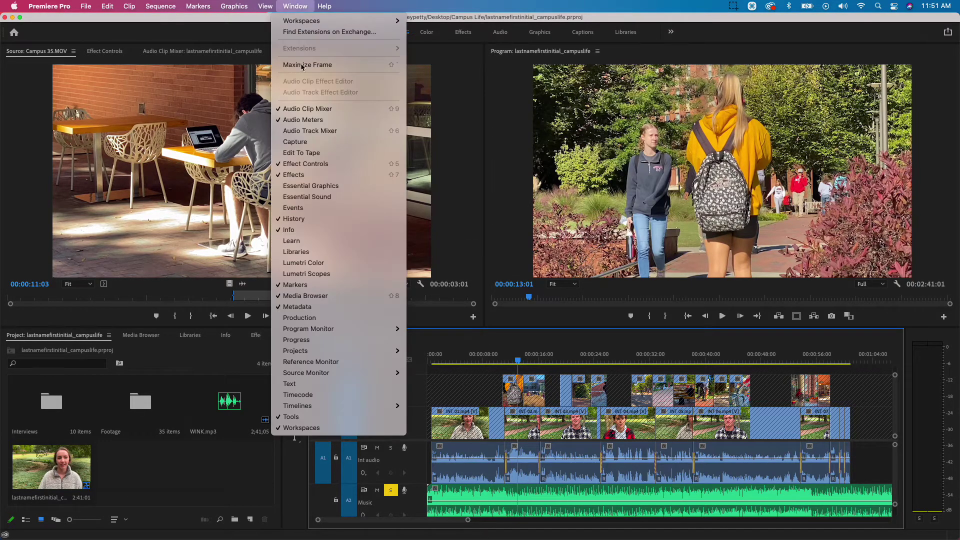
{"action": "left_click", "coordinate": [320, 132]}
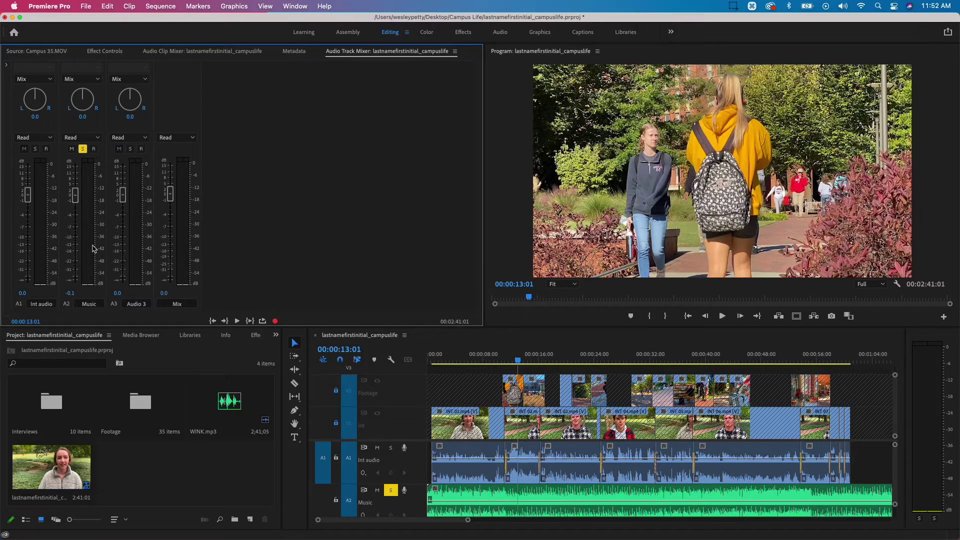
{"action": "left_click", "coordinate": [462, 355]}
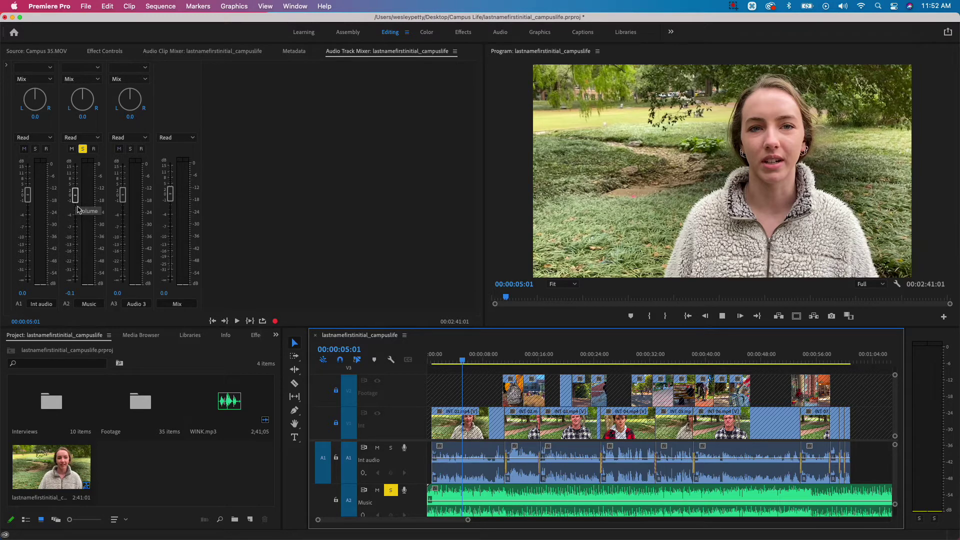
{"action": "key", "text": "space"}
{"action": "left_click_drag", "start_coordinate": [75, 195], "coordinate": [75, 222]}
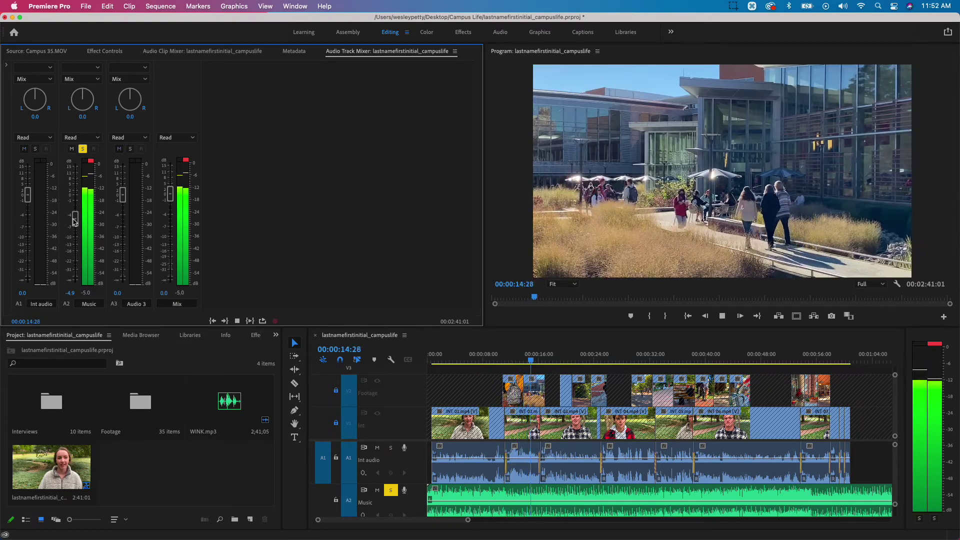
{"action": "key", "text": "space"}
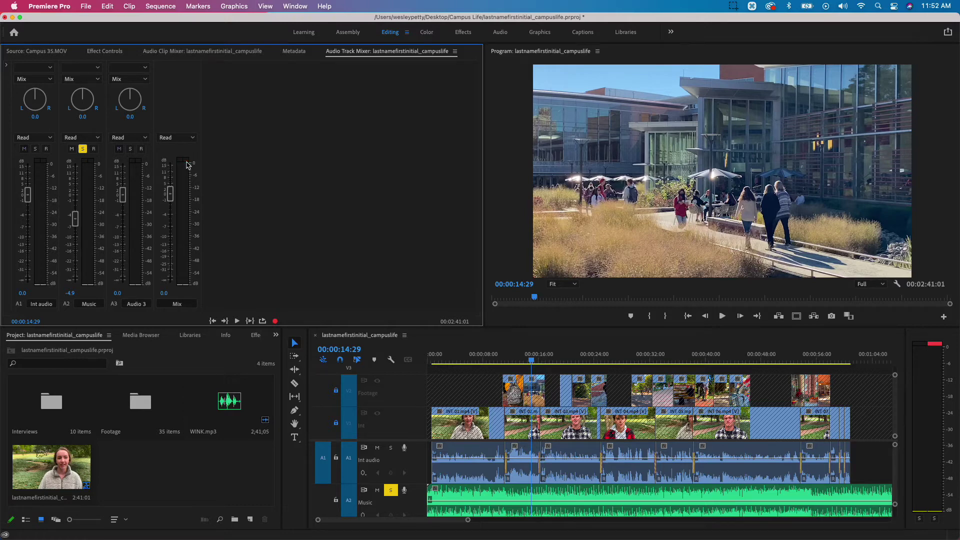
Step: Reset the audio meters' clipping indicators and replay the soloed Music track from 00:00:02:11 to check its peak levels
{"action": "left_click", "coordinate": [936, 347]}
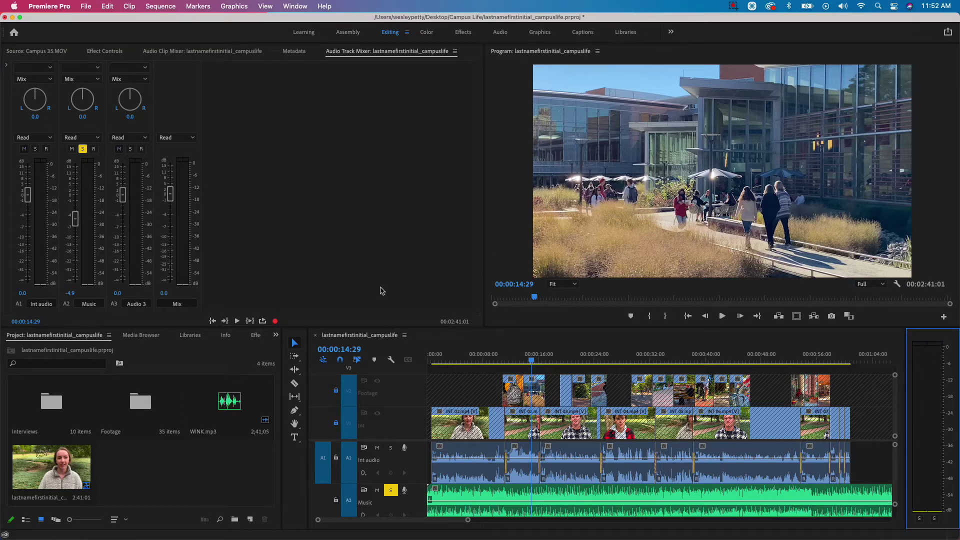
{"action": "left_click", "coordinate": [445, 361]}
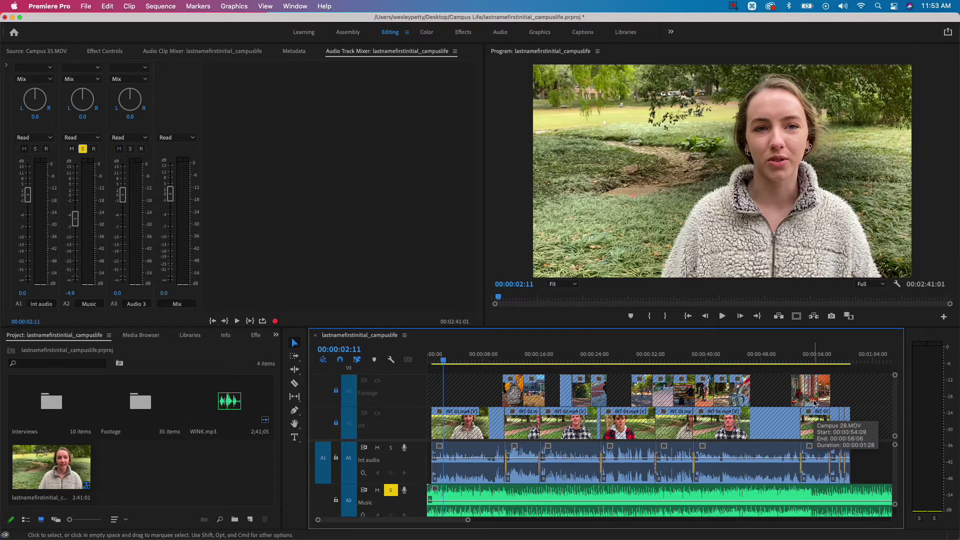
{"action": "key", "text": "space"}
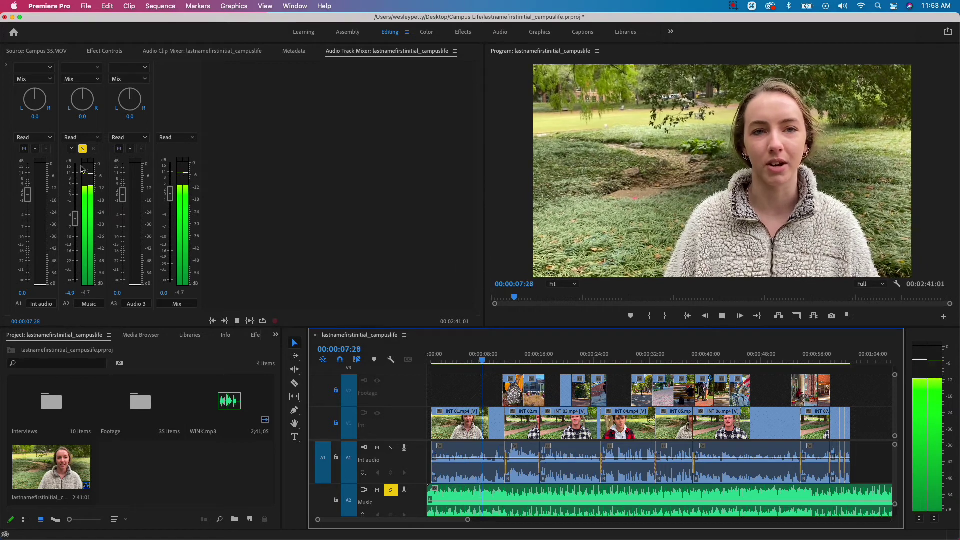
{"action": "key", "text": "space"}
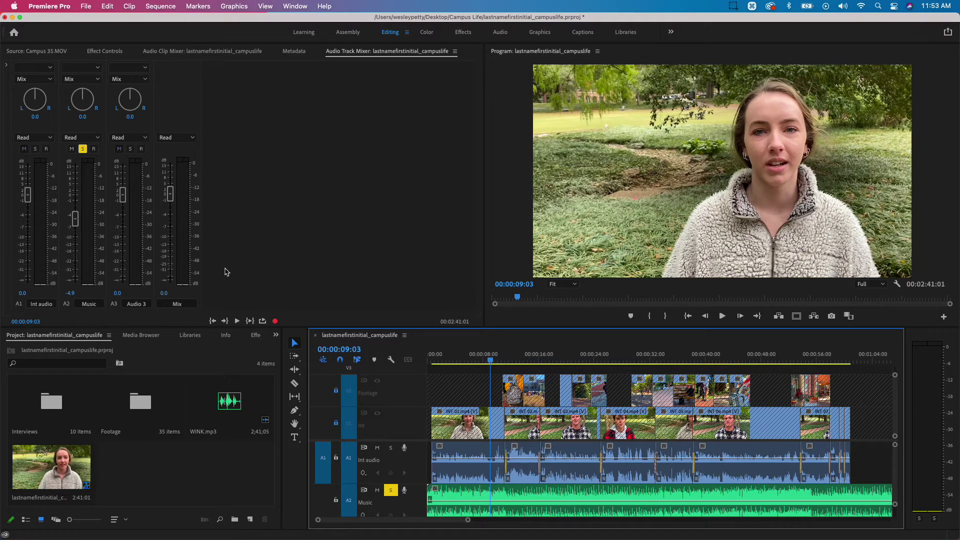
Step: Open Essential Sound and tag all the interview clips on the Int audio track as Dialogue
{"action": "left_click", "coordinate": [44, 52]}
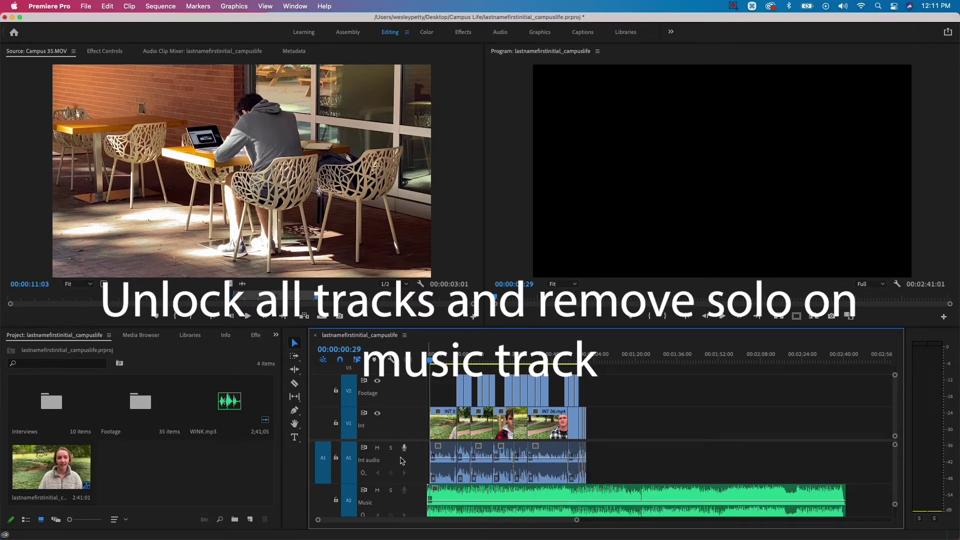
{"action": "left_click", "coordinate": [295, 6]}
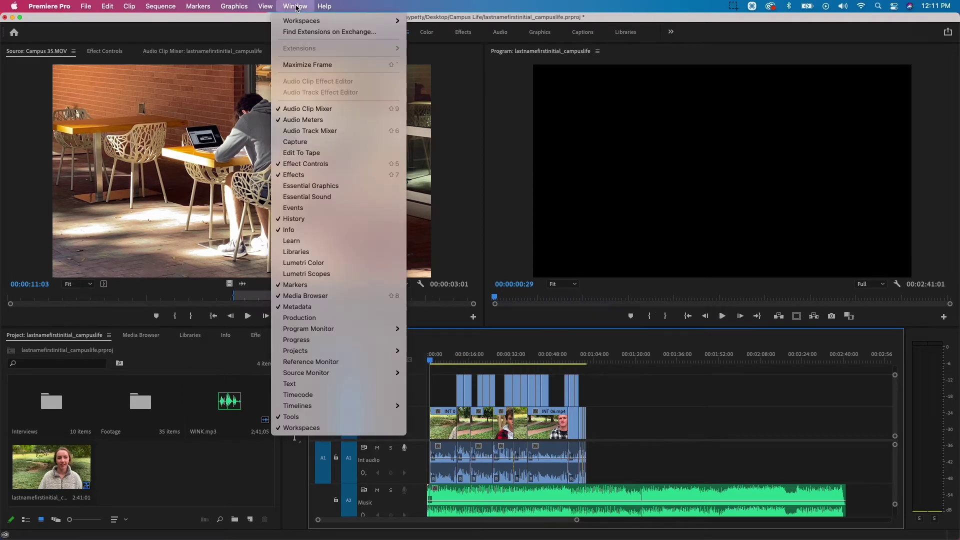
{"action": "left_click", "coordinate": [314, 197]}
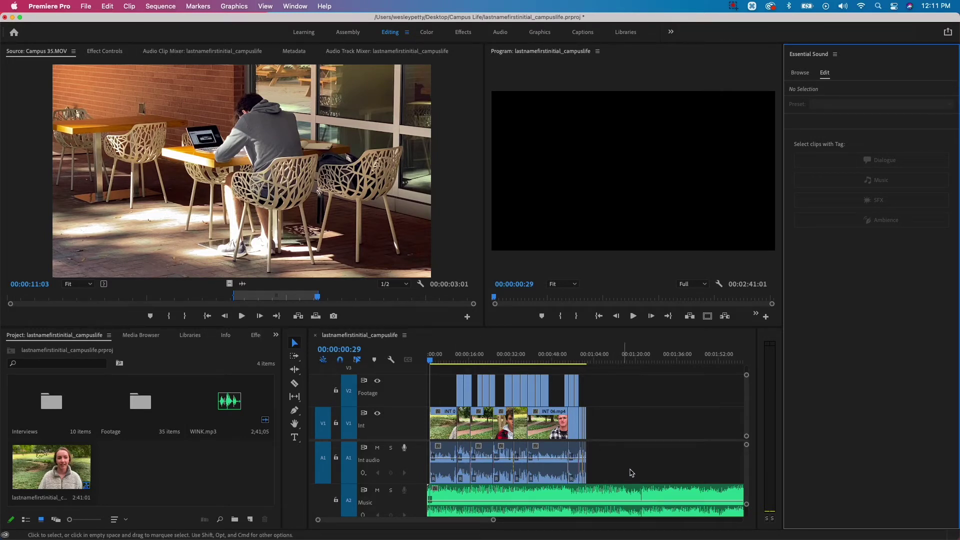
{"action": "left_click_drag", "start_coordinate": [623, 458], "coordinate": [582, 430]}
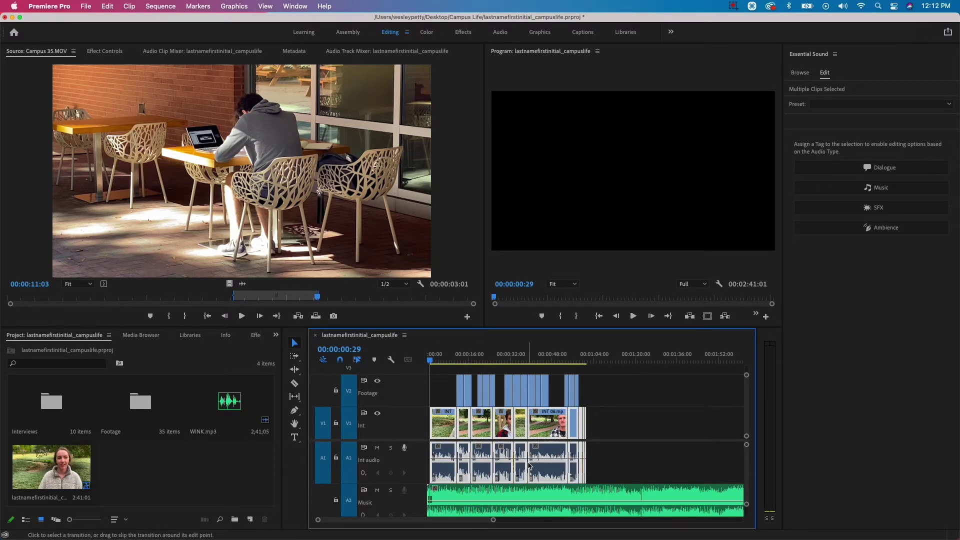
{"action": "left_click", "coordinate": [862, 168]}
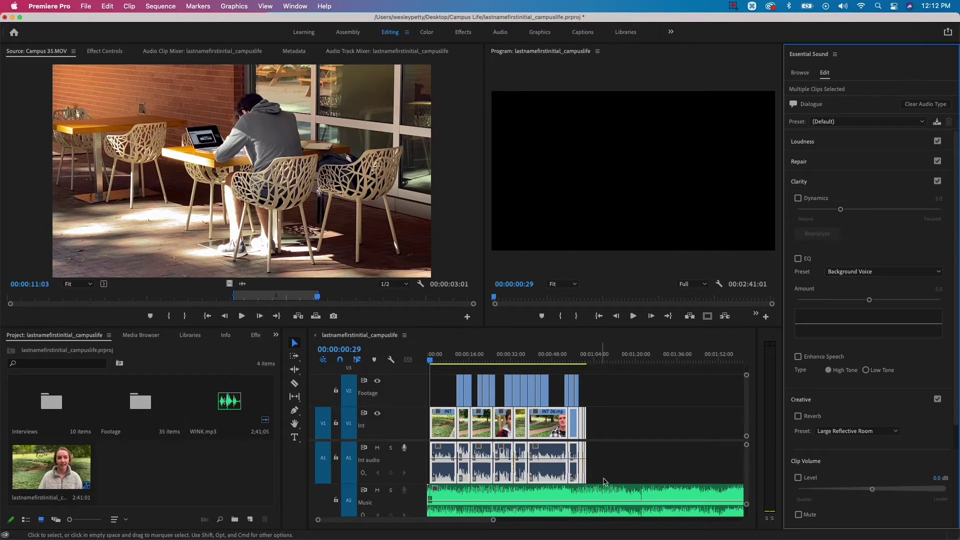
Step: Tag WINK.mp3 as Music, enable ducking against dialogue, and generate the ducking keyframes
{"action": "left_click", "coordinate": [591, 493]}
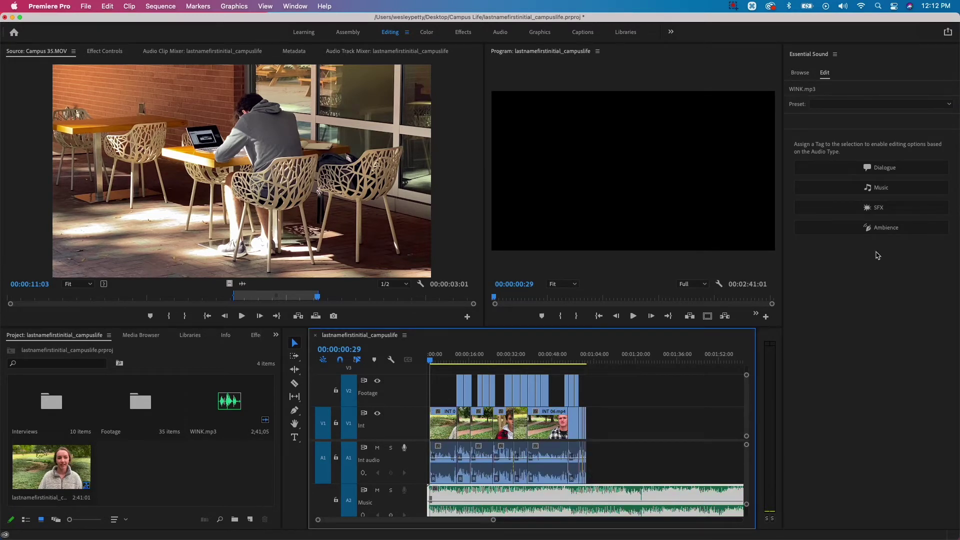
{"action": "left_click", "coordinate": [887, 193]}
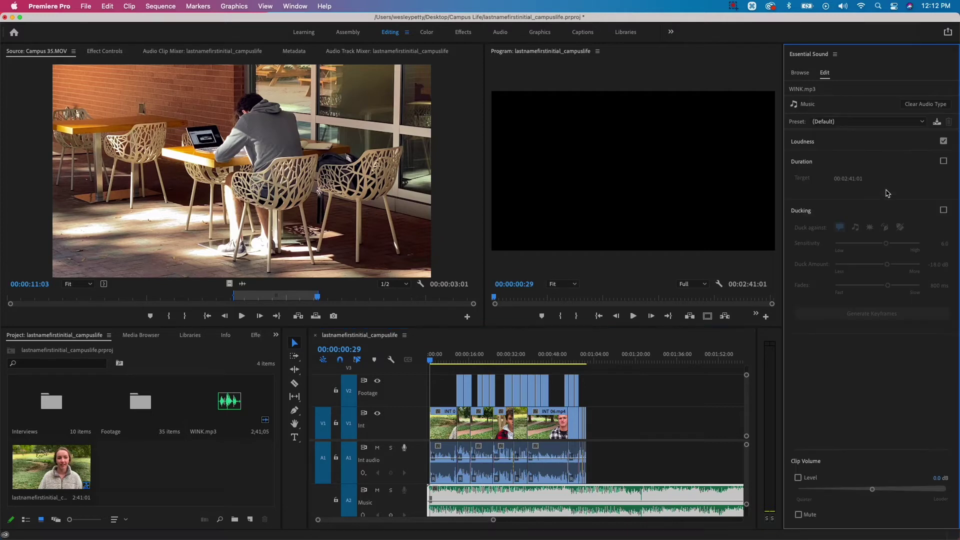
{"action": "left_click", "coordinate": [943, 211]}
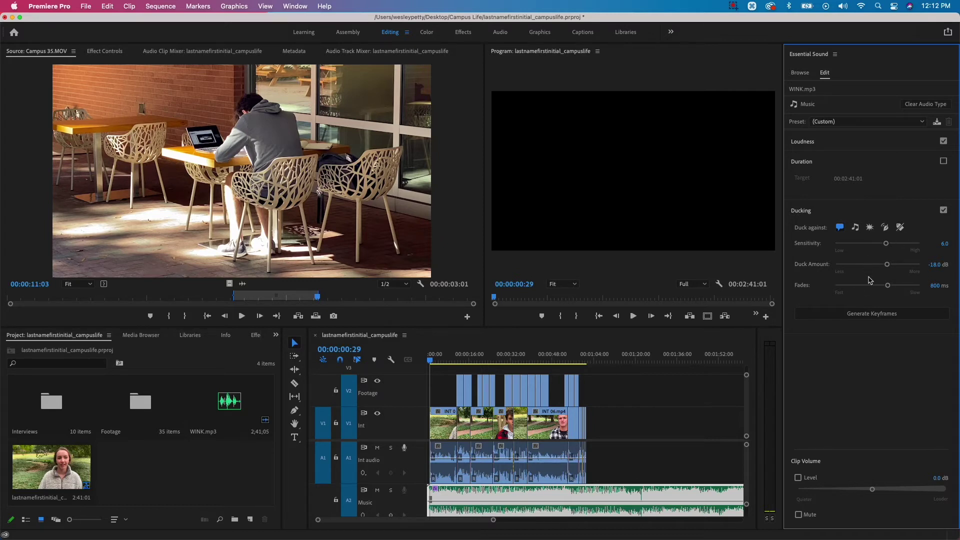
{"action": "left_click", "coordinate": [872, 314]}
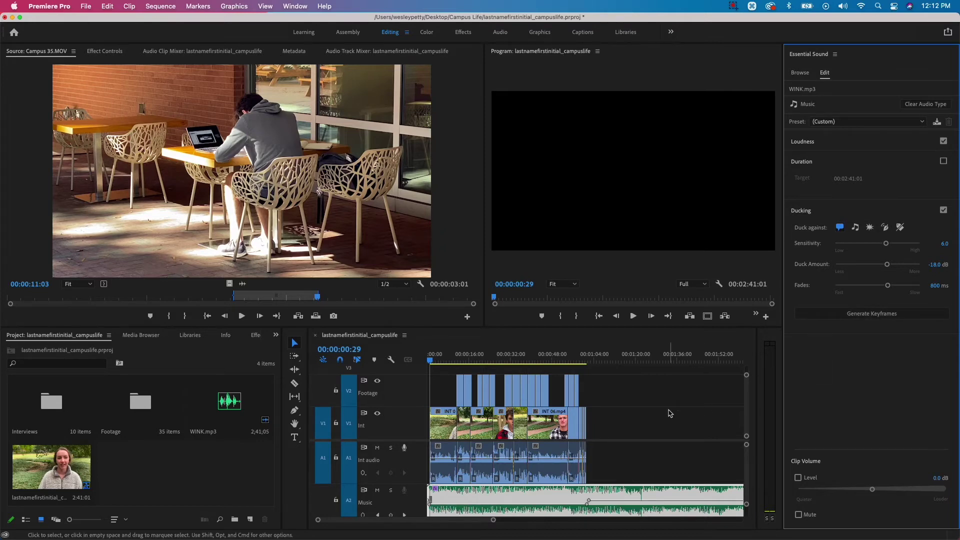
Step: Examine the ducking keyframes on WINK.mp3 in the maximized timeline, play the sequence from the beginning, and restore the layout
{"action": "key", "text": "grave"}
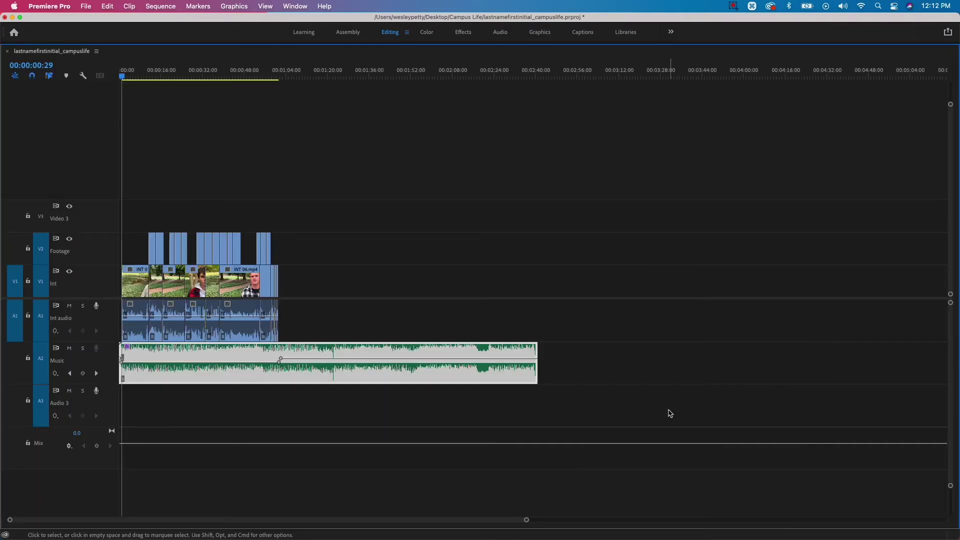
{"action": "key", "text": "equal"}
{"action": "key", "text": "equal"}
{"action": "key", "text": "equal"}
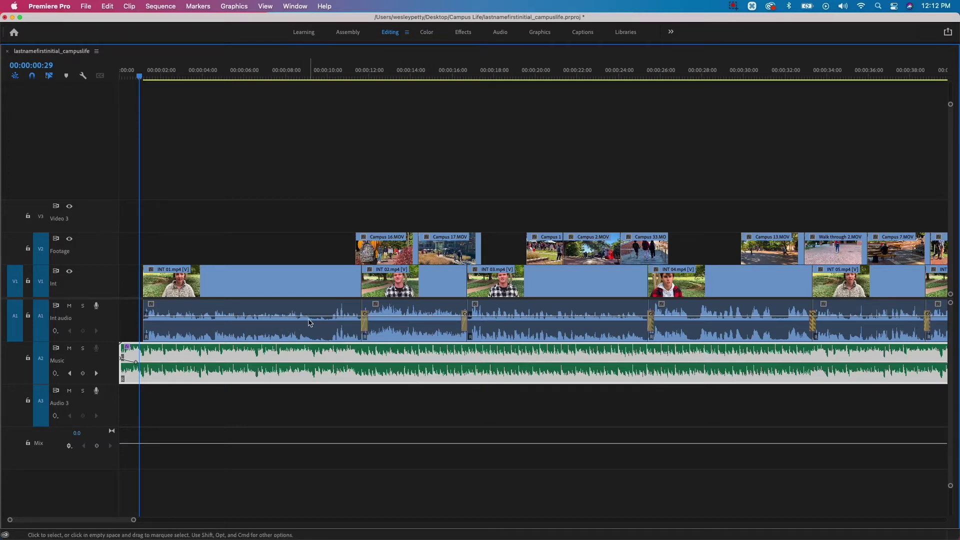
{"action": "key", "text": "minus"}
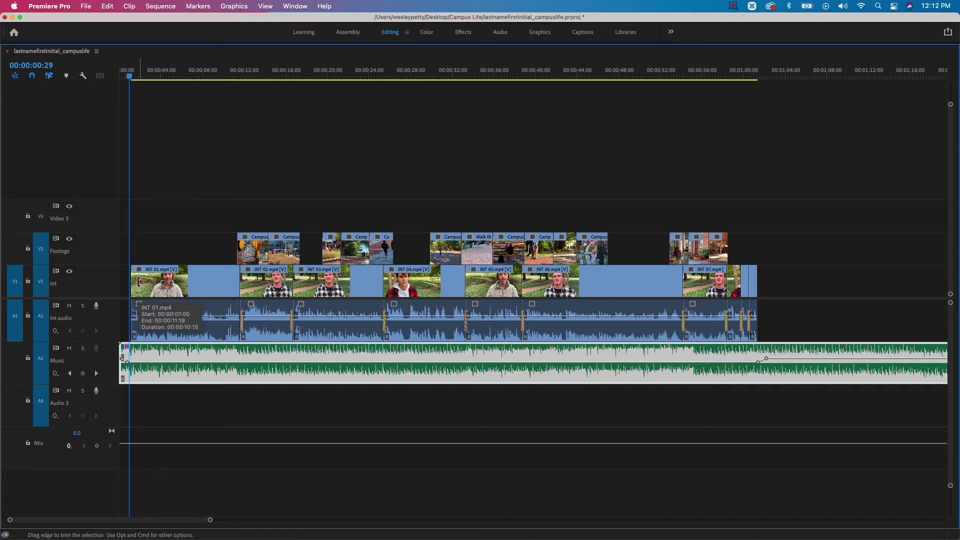
{"action": "left_click_drag", "start_coordinate": [128, 74], "coordinate": [105, 76]}
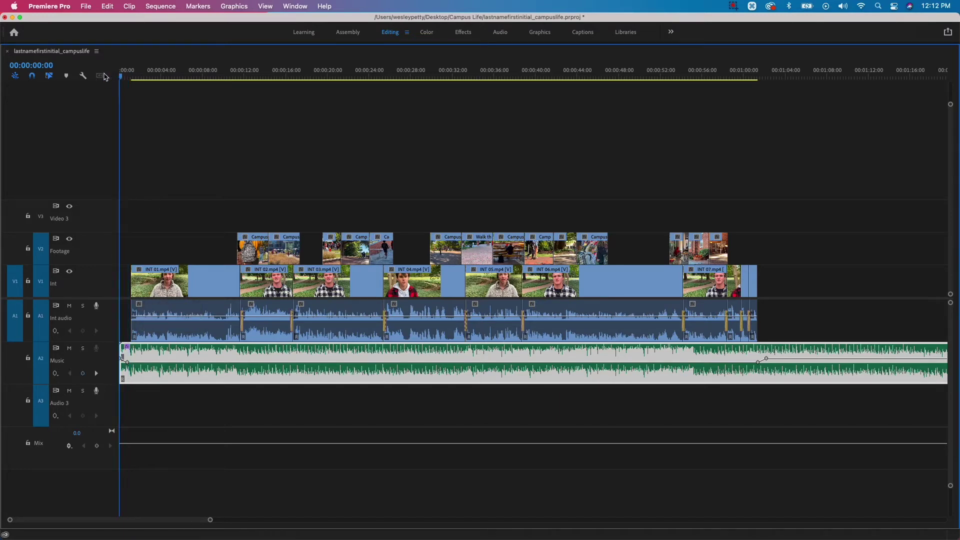
{"action": "key", "text": "space"}
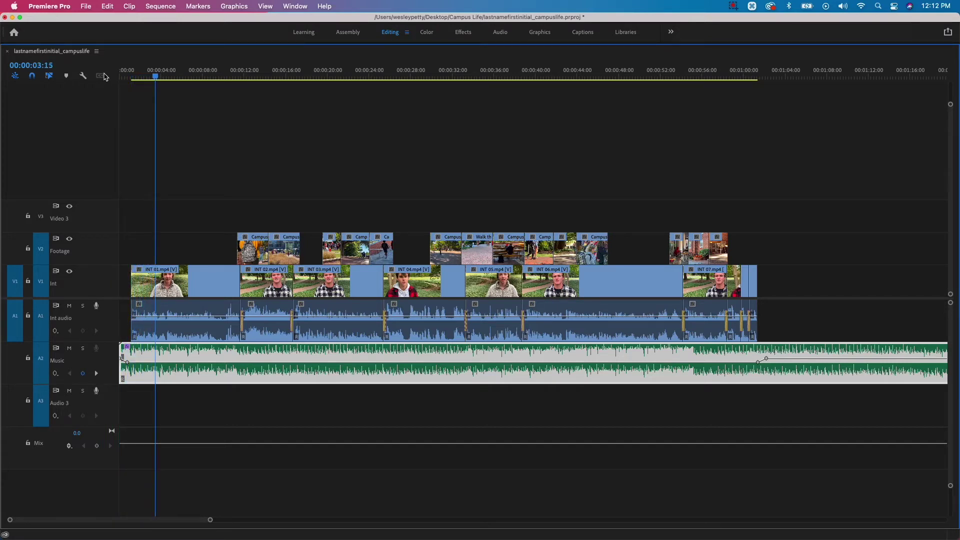
{"action": "key", "text": "space"}
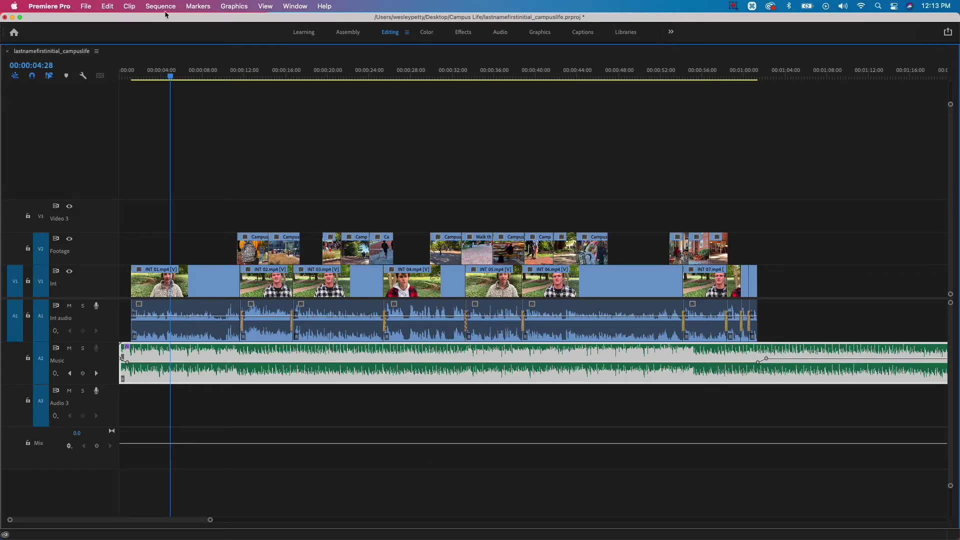
{"action": "key", "text": "grave"}
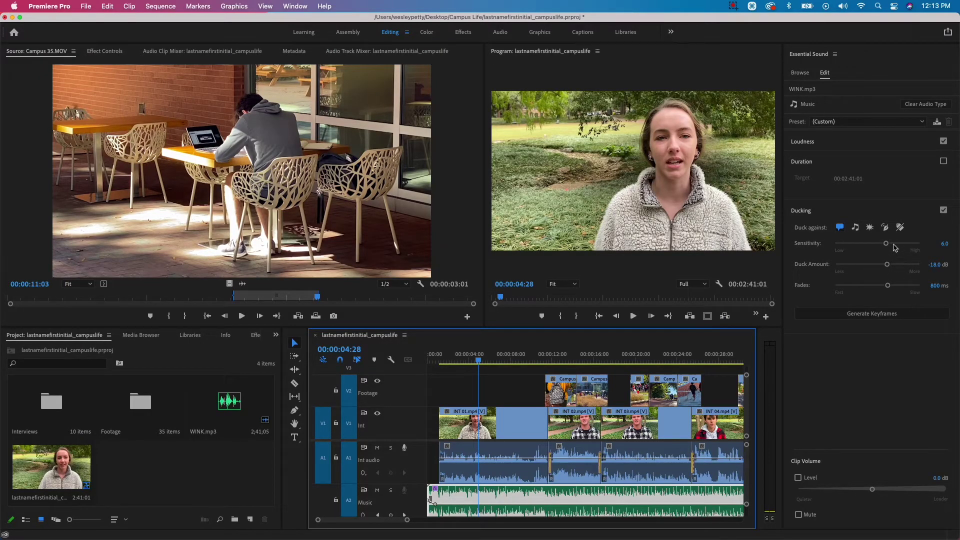
Step: Set the music's ducking sensitivity to 8.0 and duck amount to -26.6 dB, and regenerate the keyframes
{"action": "left_click_drag", "start_coordinate": [888, 246], "coordinate": [905, 249]}
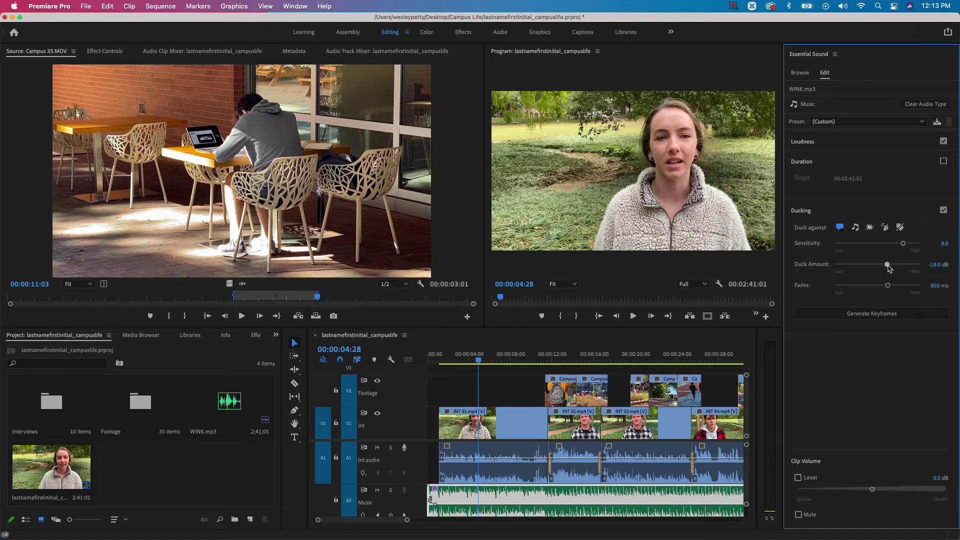
{"action": "left_click_drag", "start_coordinate": [888, 268], "coordinate": [899, 269]}
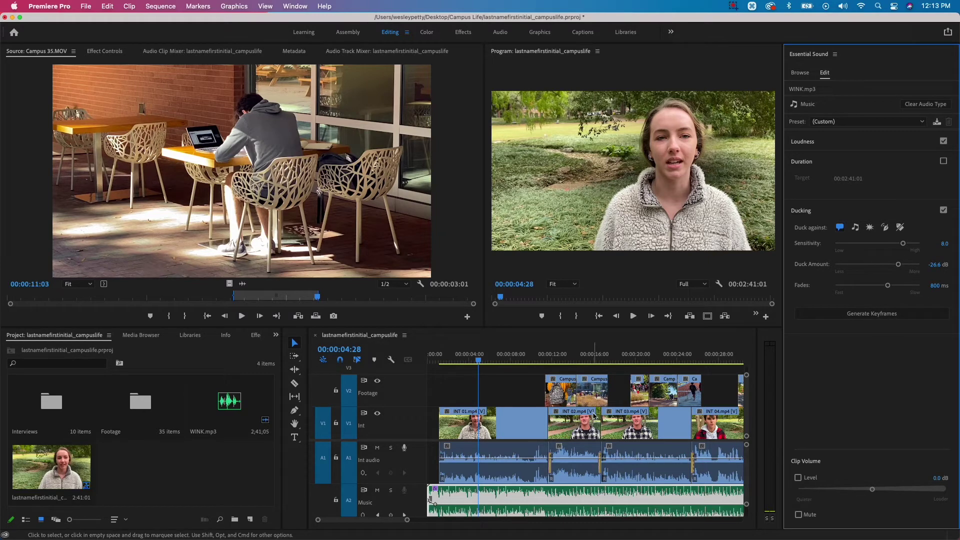
{"action": "key", "text": "grave"}
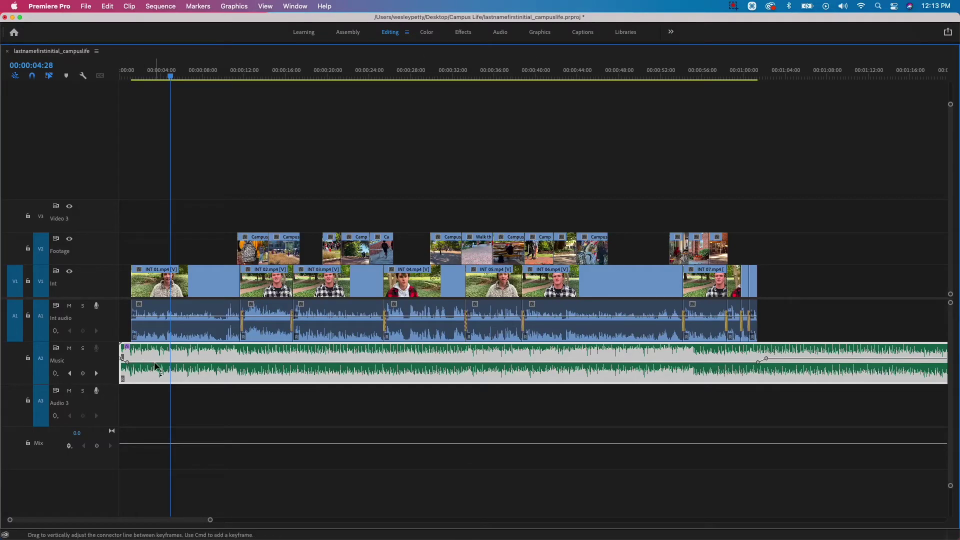
{"action": "key", "text": "grave"}
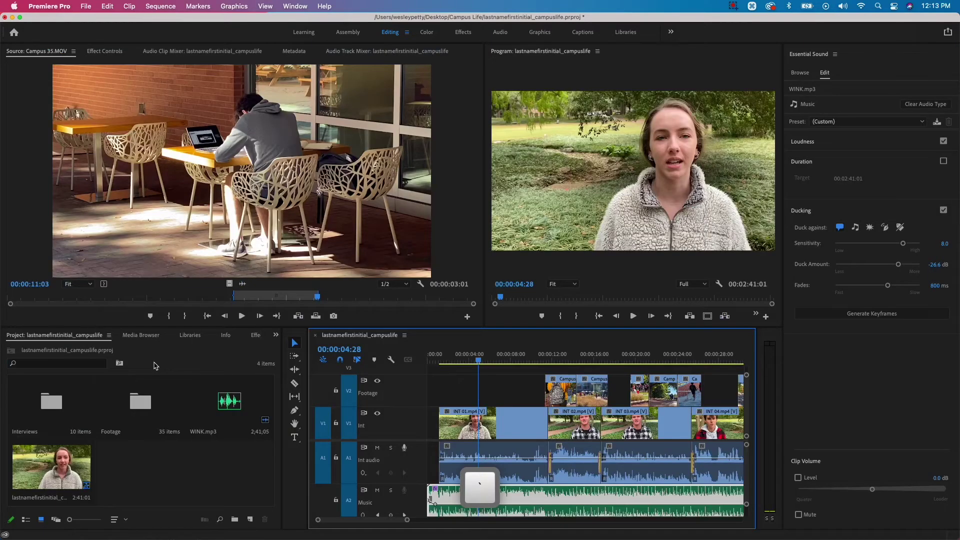
{"action": "left_click", "coordinate": [890, 317]}
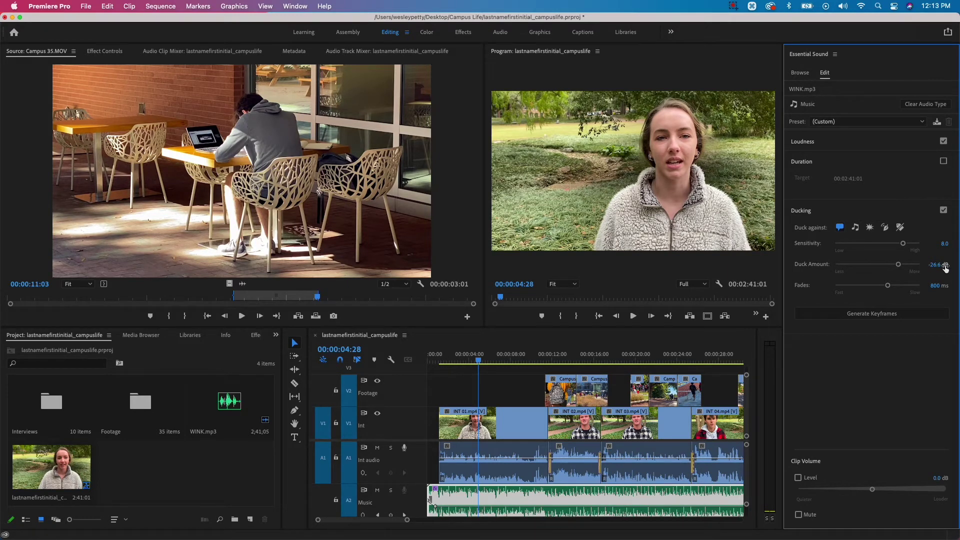
Step: Reduce the music's ducking to -9.9 dB, regenerate the keyframes, and play the mix from 00:00:04:28
{"action": "left_click_drag", "start_coordinate": [898, 265], "coordinate": [875, 275]}
{"action": "left_click", "coordinate": [876, 314]}
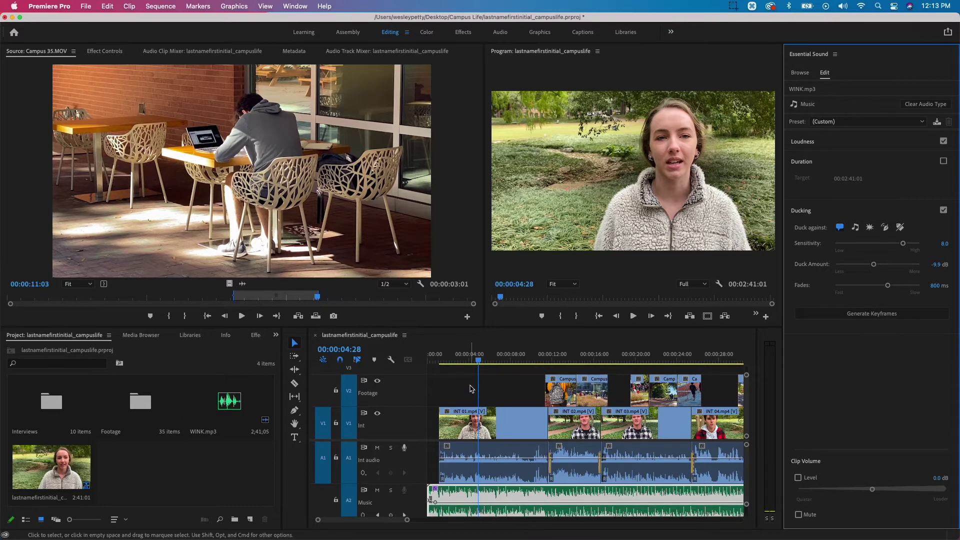
{"action": "key", "text": "space"}
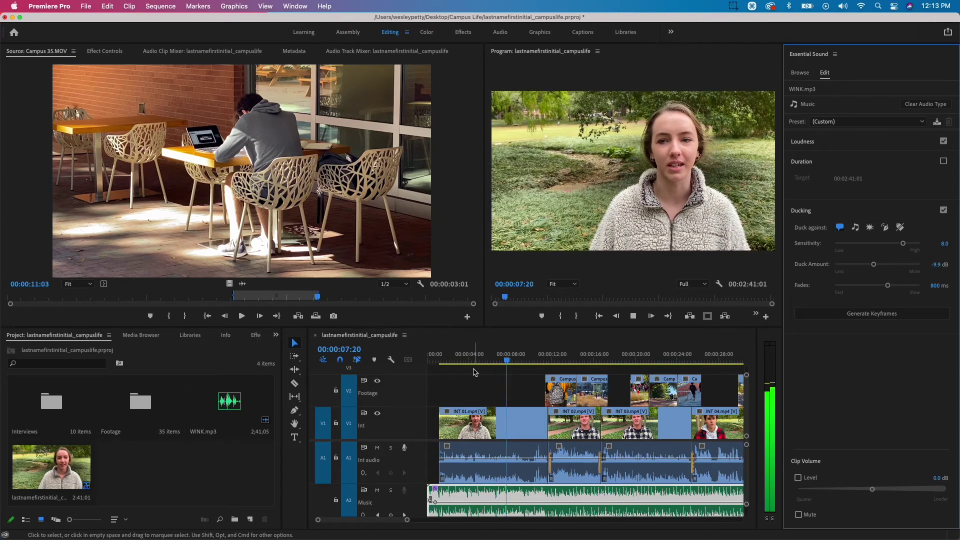
{"action": "key", "text": "space"}
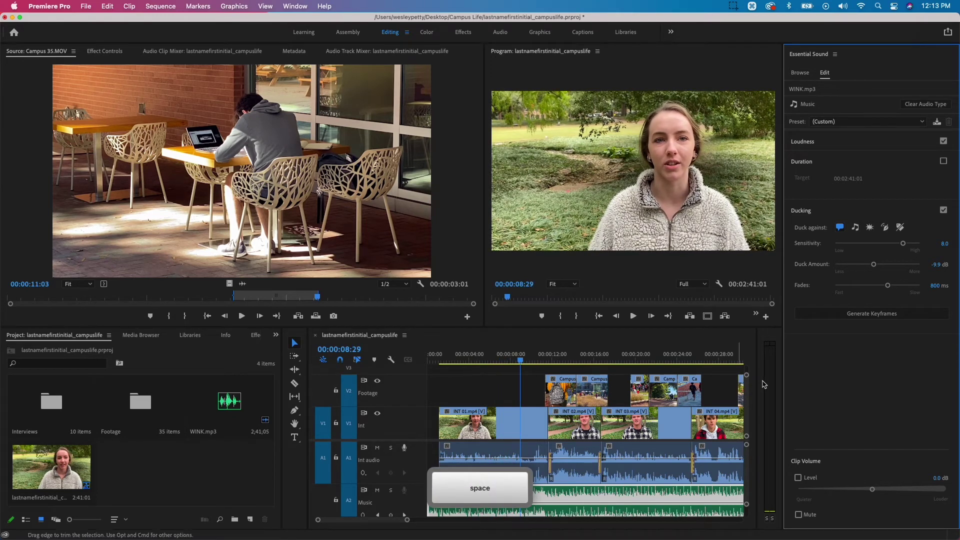
Step: Set the music's duck amount to -11.5 dB and regenerate the ducking keyframes
{"action": "left_click_drag", "start_coordinate": [874, 266], "coordinate": [878, 269]}
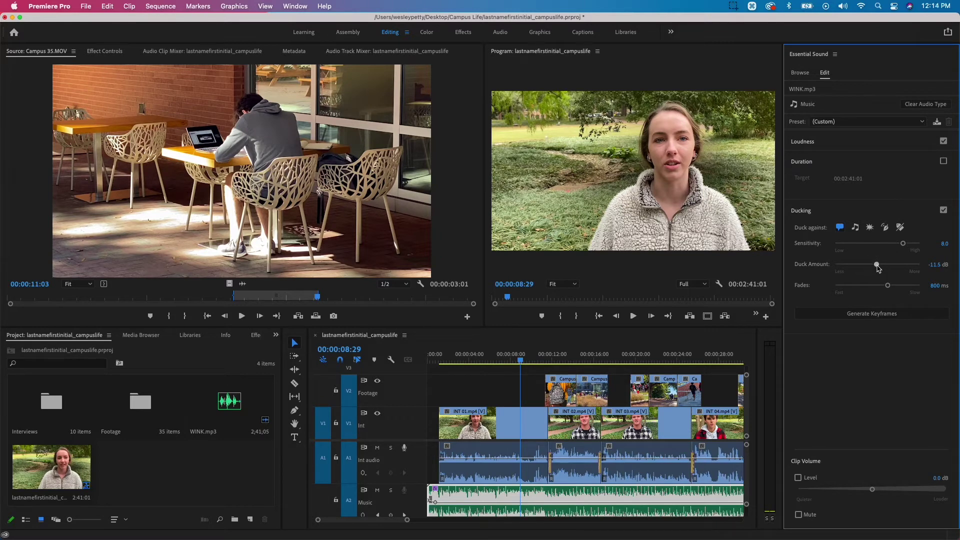
{"action": "left_click", "coordinate": [881, 315]}
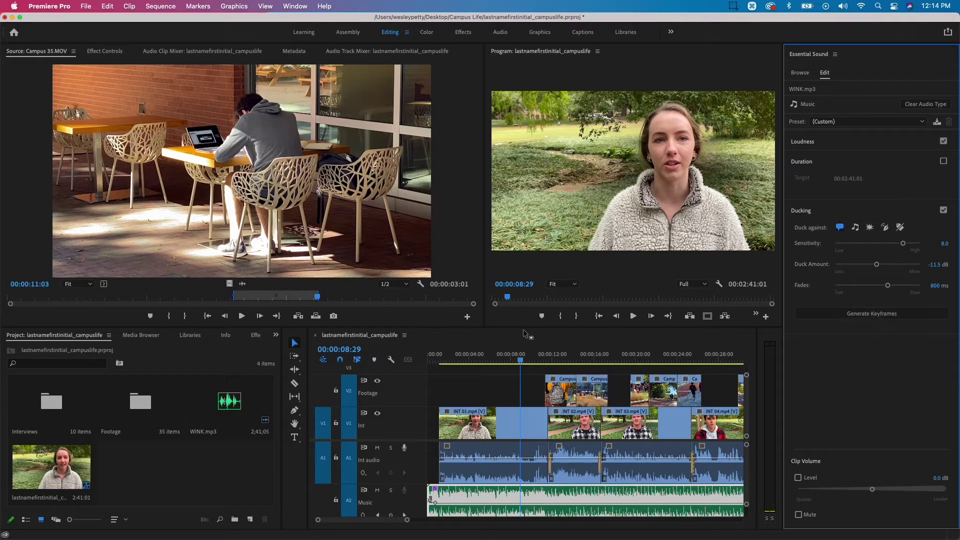
{"action": "left_click", "coordinate": [876, 315]}
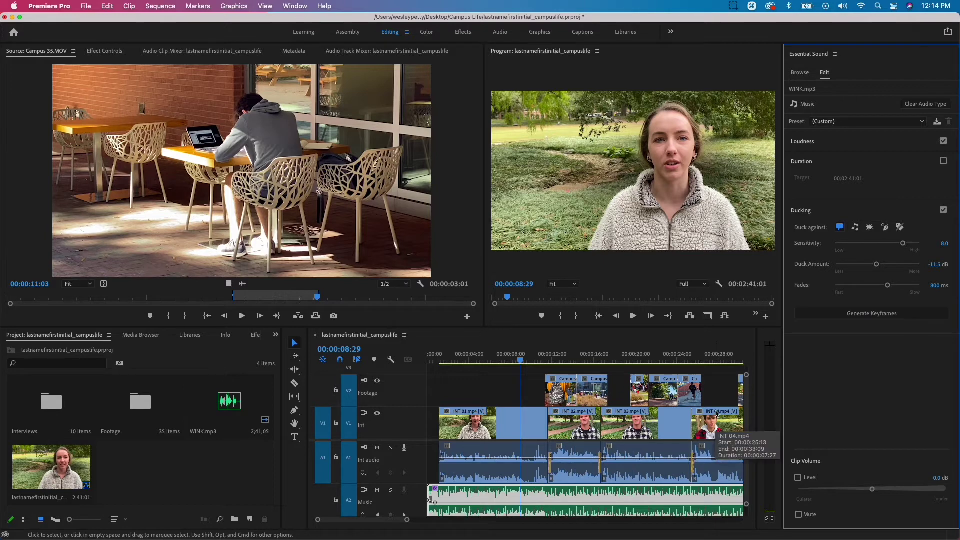
Step: Play the ducked mix near the start and from 00:00:12:25, the INT 04 clip, and 00:00:36:02 to check the balance
{"action": "left_click", "coordinate": [473, 362]}
{"action": "key", "text": "space"}
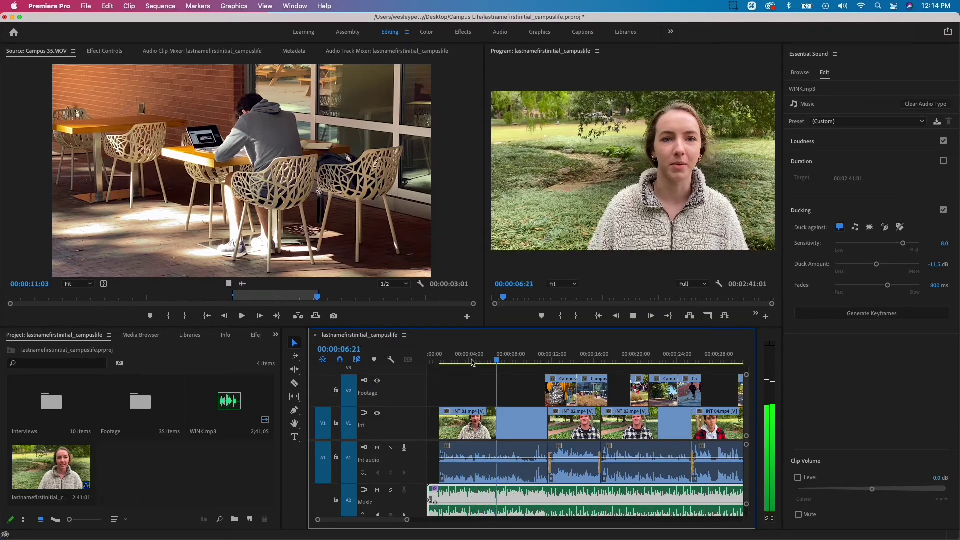
{"action": "key", "text": "space"}
{"action": "left_click", "coordinate": [562, 356]}
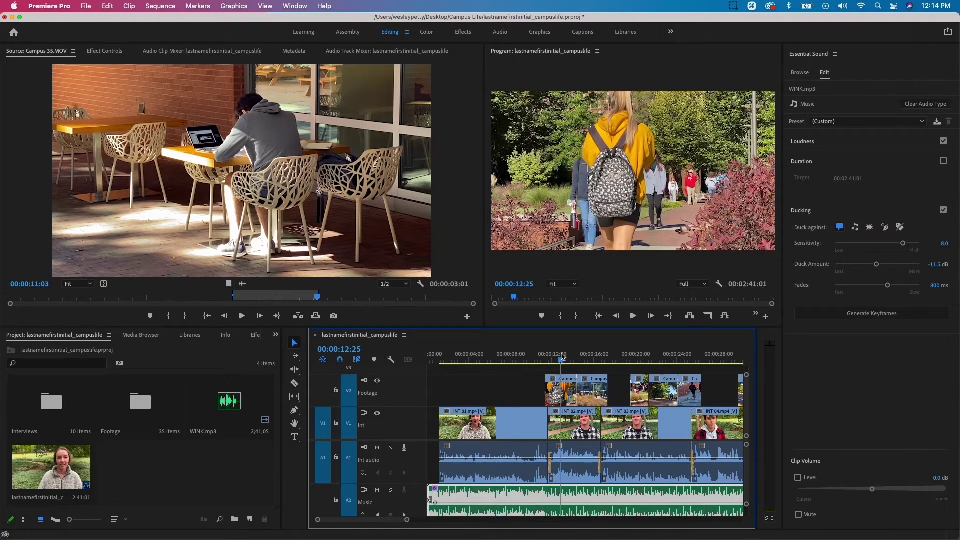
{"action": "key", "text": "space"}
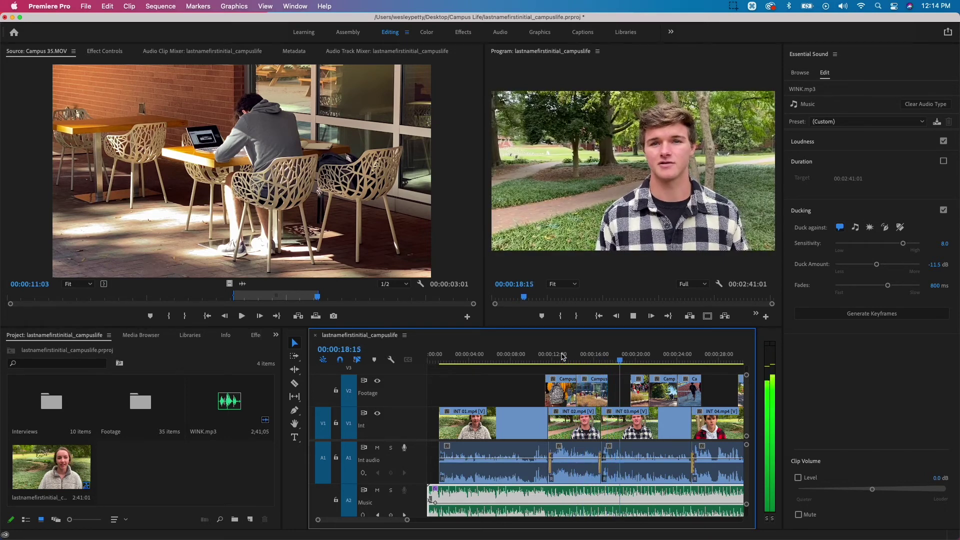
{"action": "key", "text": "space"}
{"action": "left_click", "coordinate": [701, 360]}
{"action": "key", "text": "space"}
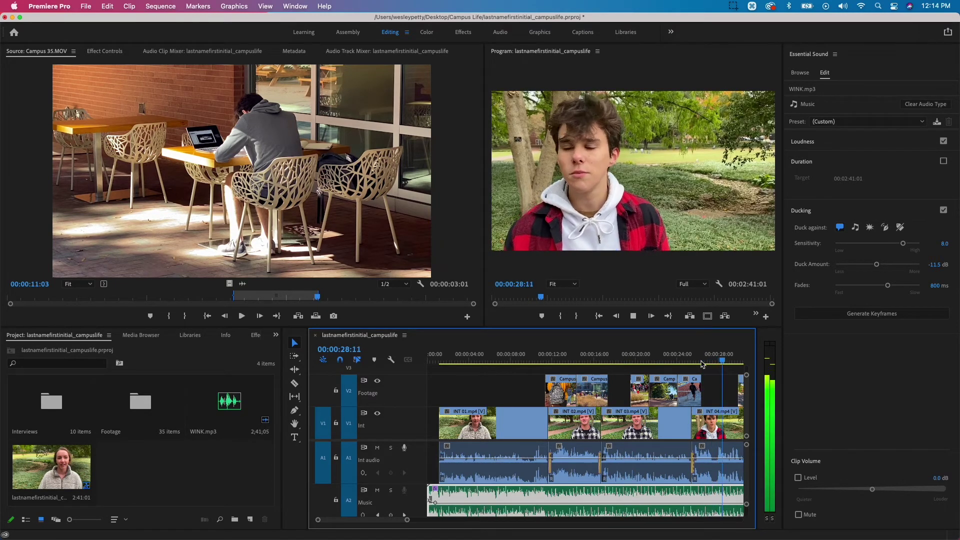
{"action": "scroll", "coordinate": [701, 364], "scroll_direction": "right", "scroll_amount": 5}
{"action": "key", "text": "space"}
{"action": "left_click", "coordinate": [523, 359]}
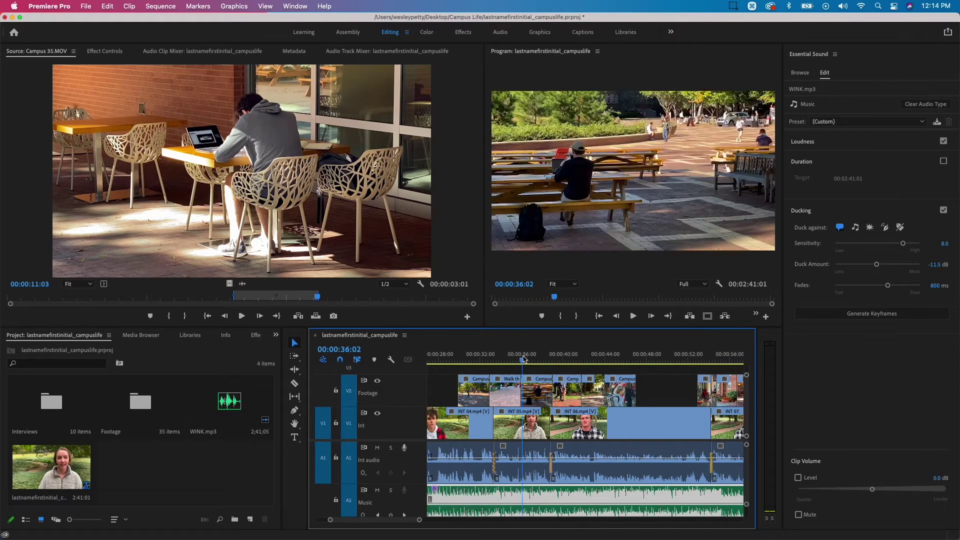
{"action": "key", "text": "space"}
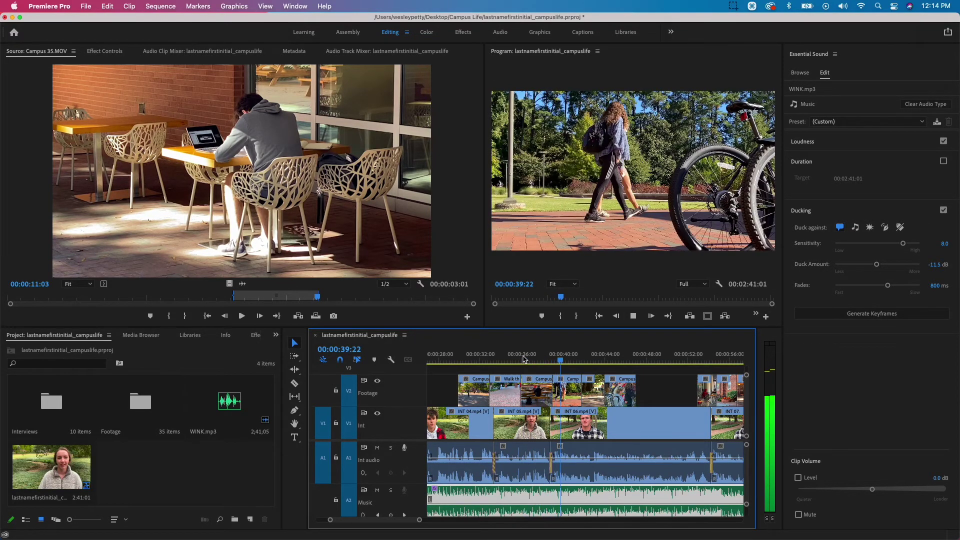
{"action": "key", "text": "space"}
Step: Enlarge the timeline to full window and place the playhead at 00:00:01:09, near the start of the INT 01 clip
{"action": "left_click", "coordinate": [839, 226]}
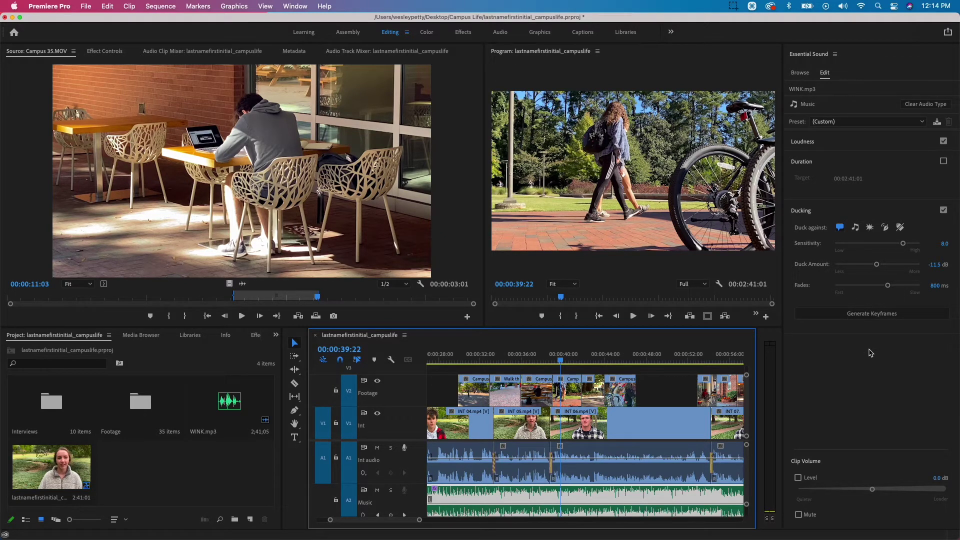
{"action": "key", "text": "grave"}
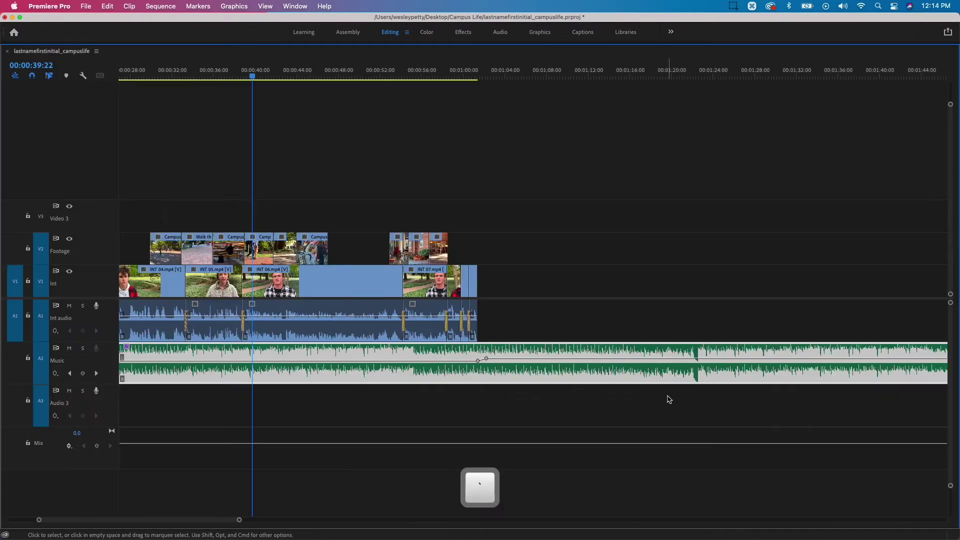
{"action": "scroll", "coordinate": [457, 419], "scroll_direction": "up", "scroll_amount": 5}
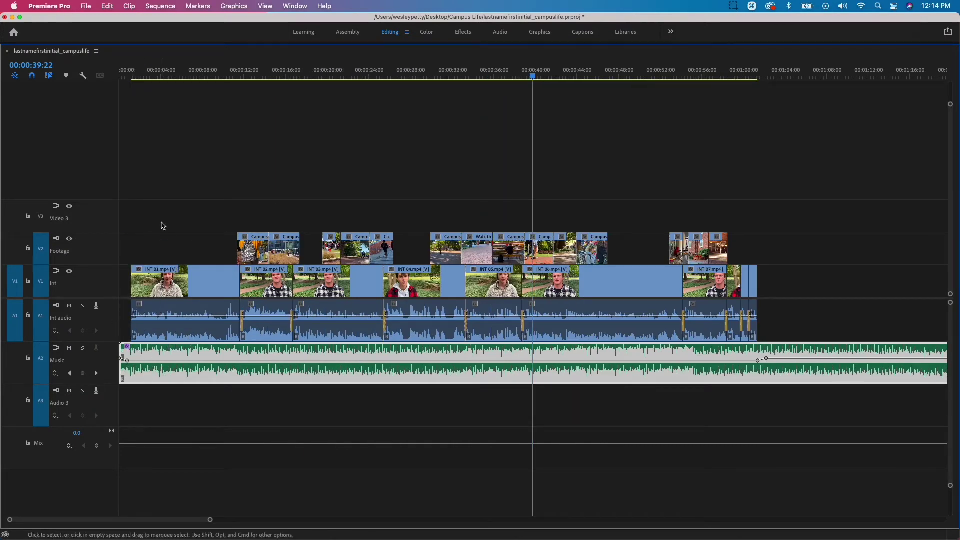
{"action": "key", "text": "="}
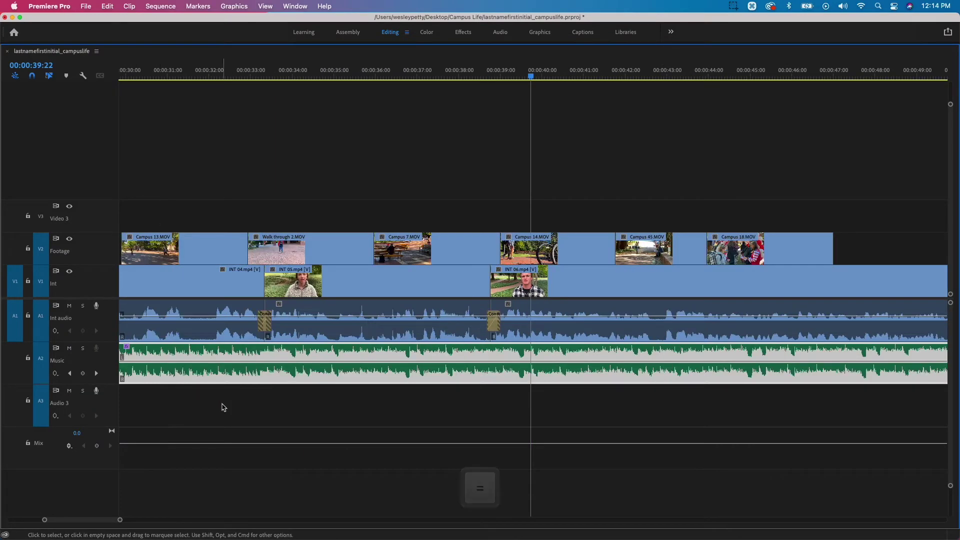
{"action": "scroll", "coordinate": [224, 407], "scroll_direction": "up", "scroll_amount": 10}
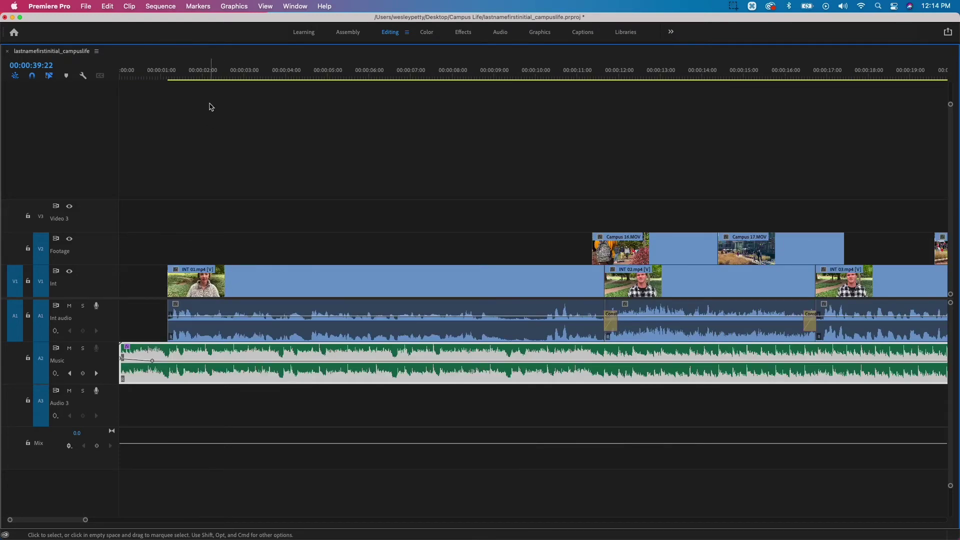
{"action": "left_click_drag", "start_coordinate": [169, 79], "coordinate": [173, 77]}
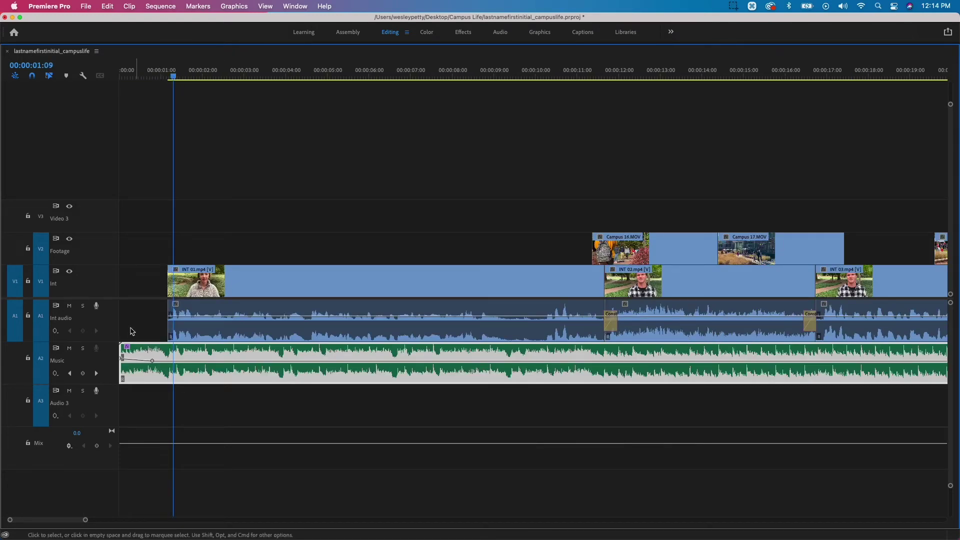
Step: Try shifting the music's two opening ducking keyframes toward the start of the INT 01 dialogue, and undo the move
{"action": "left_click", "coordinate": [152, 361]}
{"action": "key", "text": "shift"}
{"action": "left_click", "coordinate": [153, 360]}
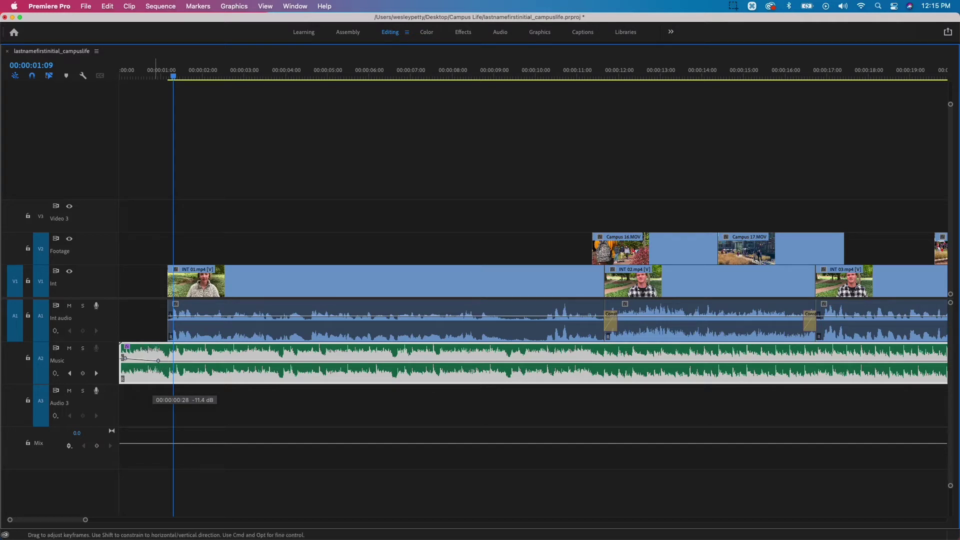
{"action": "mouse_move", "coordinate": [158, 361]}
{"action": "left_mouse_down"}
{"action": "mouse_move", "coordinate": [185, 359]}
{"action": "mouse_move", "coordinate": [169, 360]}
{"action": "left_mouse_up"}
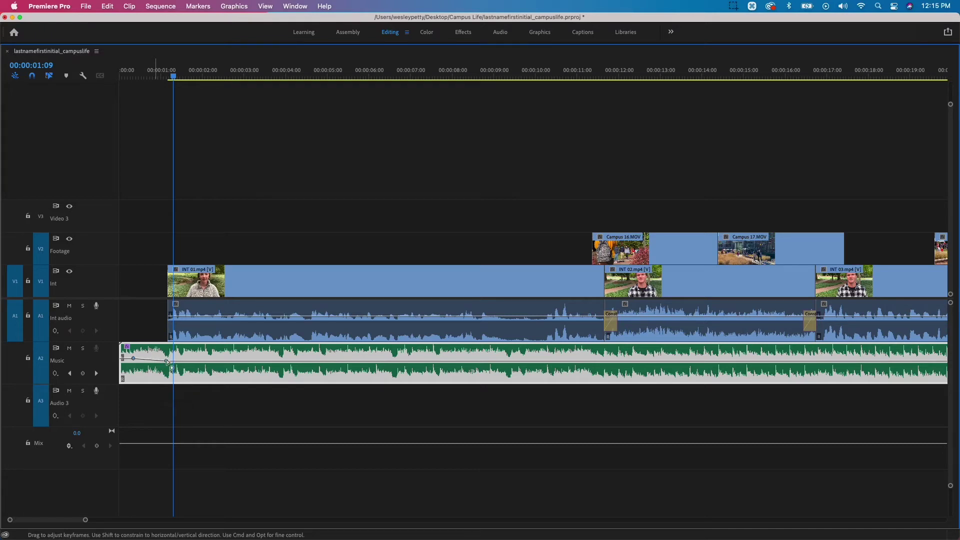
{"action": "key", "text": "super+z"}
{"action": "left_click", "coordinate": [151, 400]}
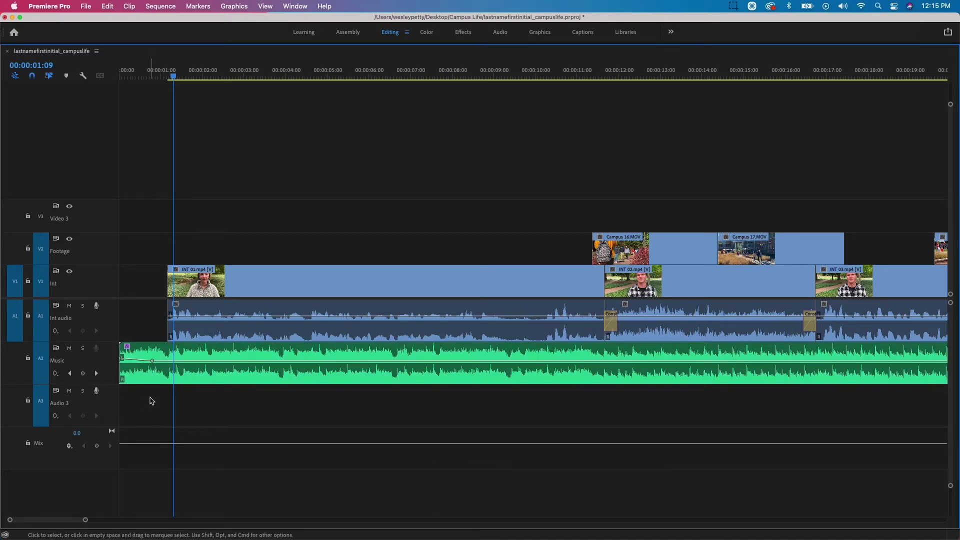
Step: Select both opening ducking keyframes on the music and shift them together until the second one sits at 00:00:01:10
{"action": "left_click", "coordinate": [153, 362]}
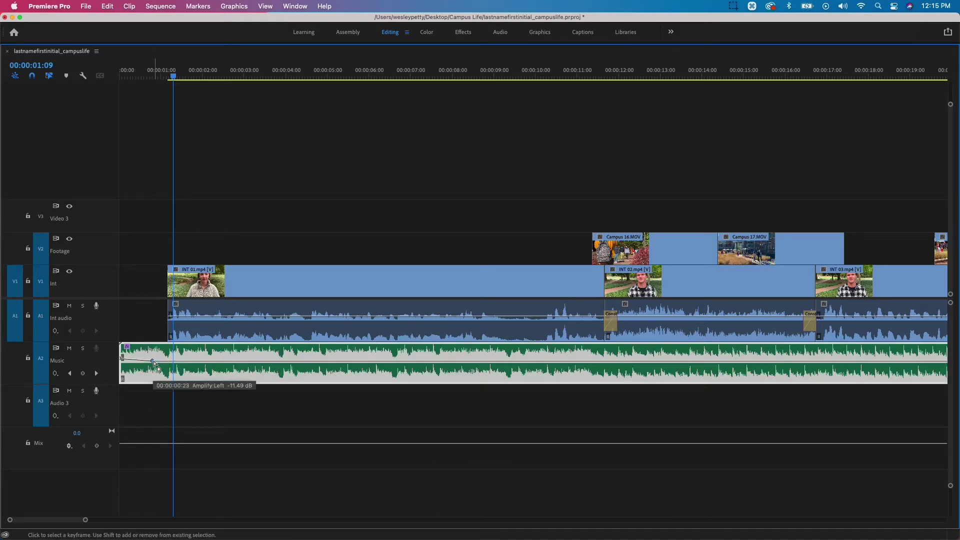
{"action": "key", "text": "shift"}
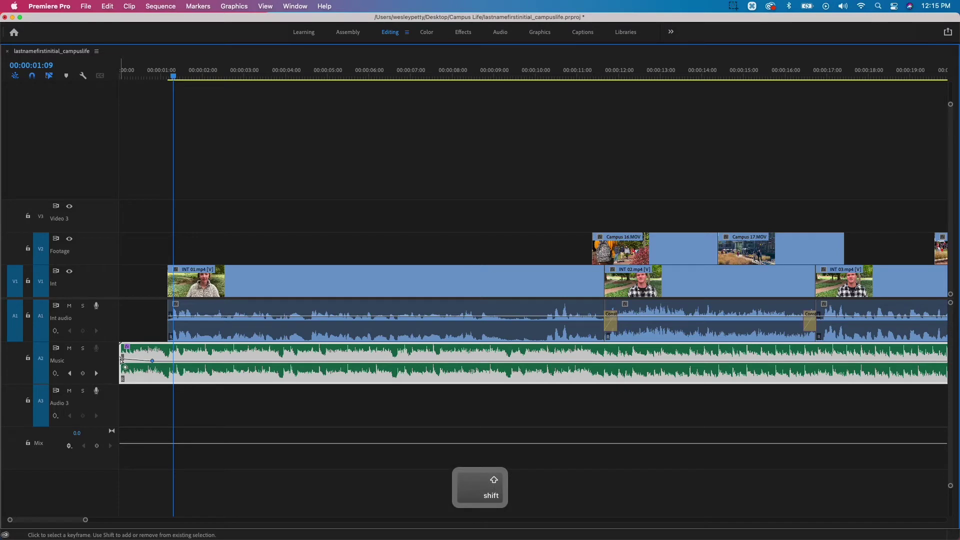
{"action": "left_click", "coordinate": [153, 361]}
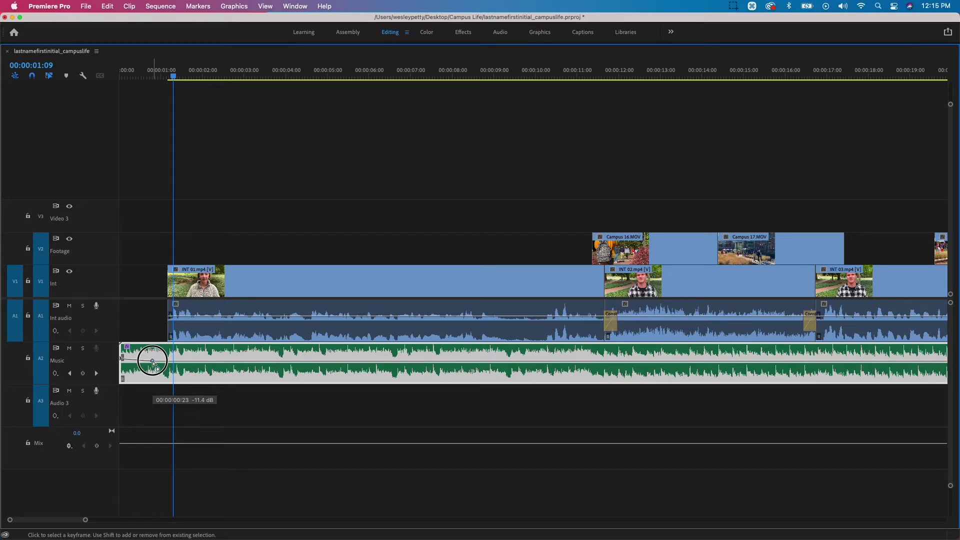
{"action": "left_click_drag", "start_coordinate": [153, 361], "coordinate": [171, 360]}
{"action": "key", "text": "shift"}
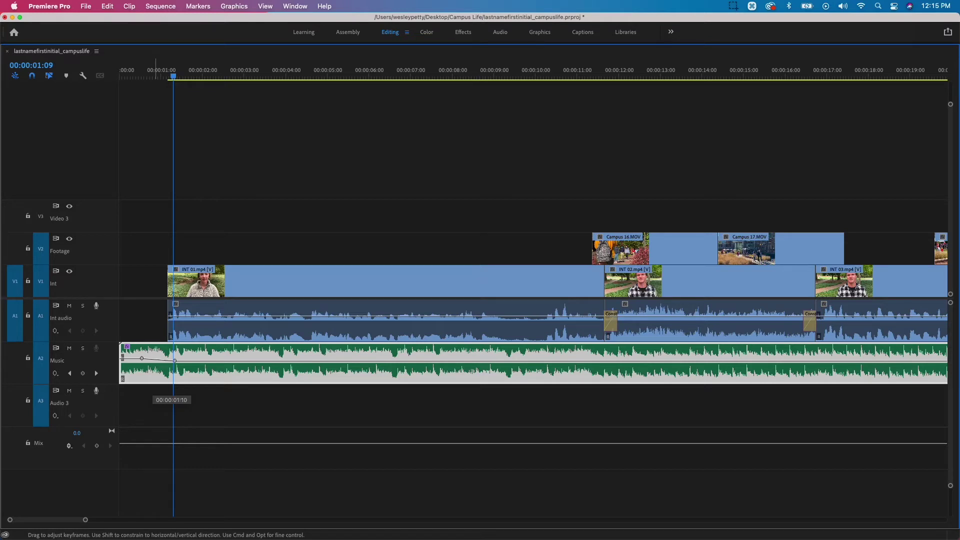
{"action": "left_click_drag", "start_coordinate": [175, 360], "coordinate": [174, 360]}
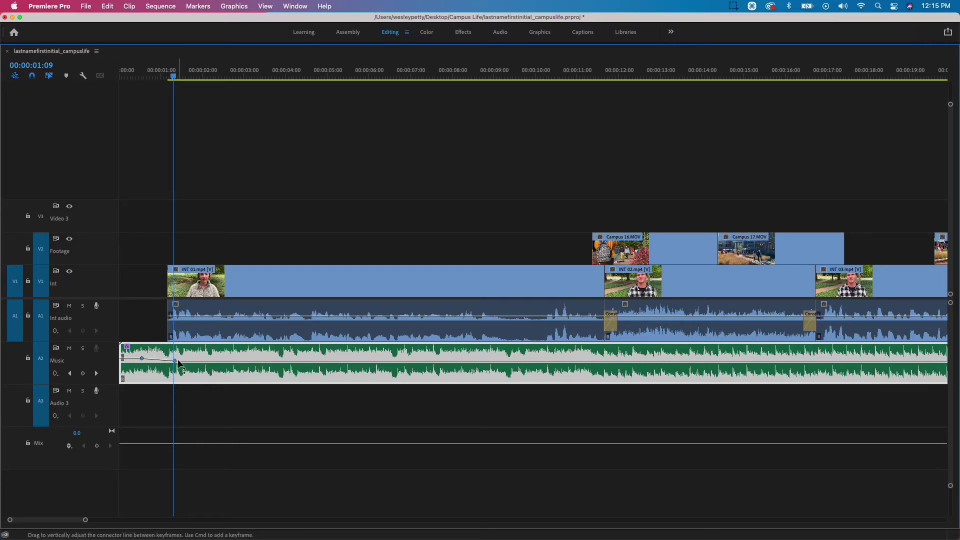
Step: Shift the selected pair of opening music keyframes further so that the duck finishes at 00:00:01:17
{"action": "key", "text": "alt"}
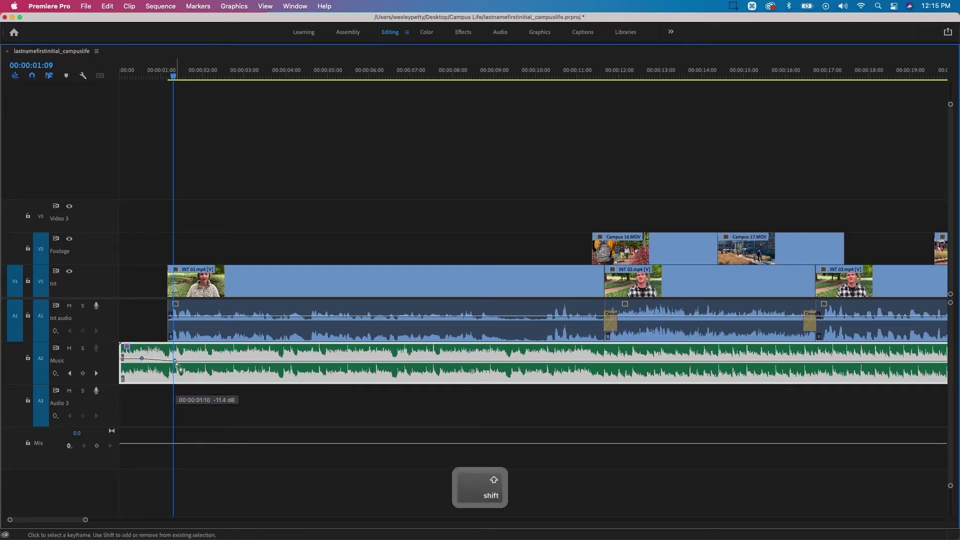
{"action": "key", "text": "alt"}
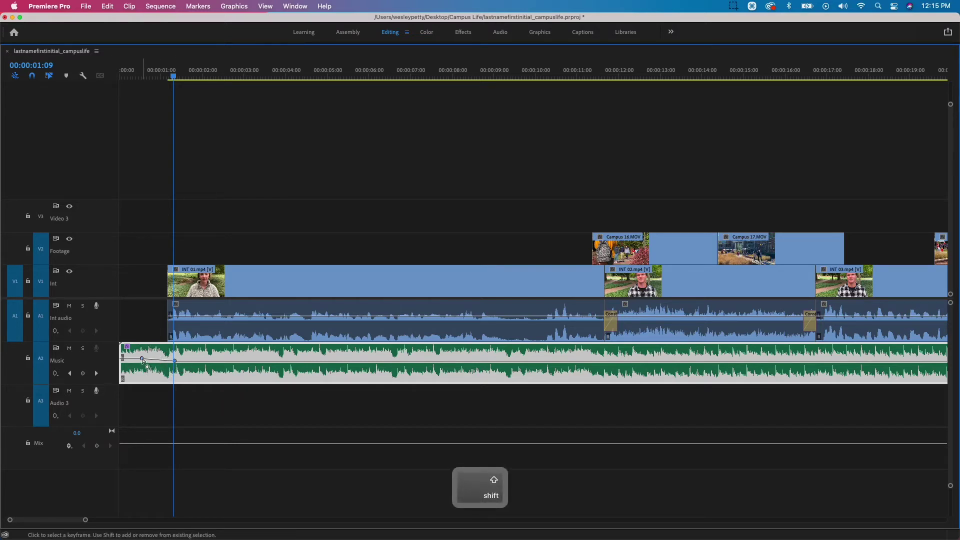
{"action": "left_click", "coordinate": [175, 361]}
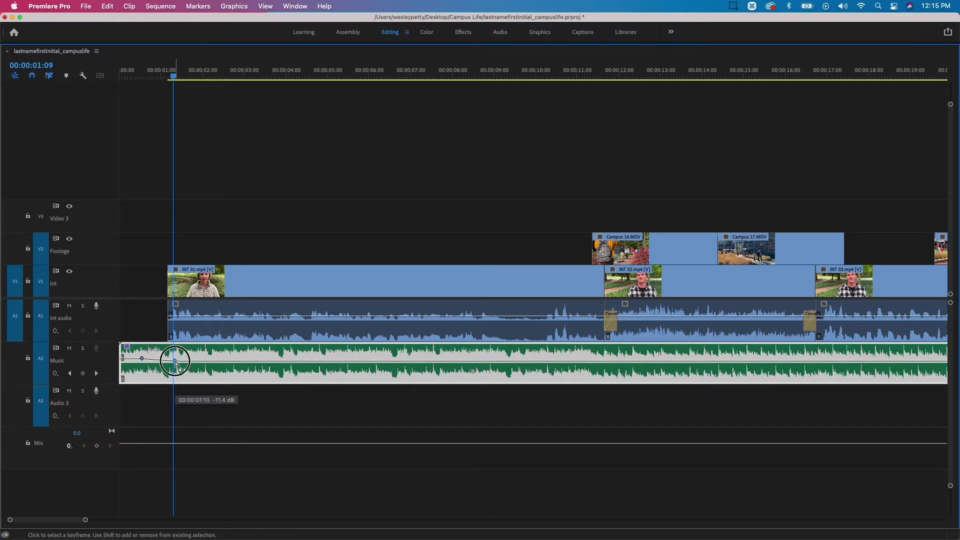
{"action": "key", "text": "alt"}
{"action": "left_click_drag", "start_coordinate": [175, 361], "coordinate": [183, 344]}
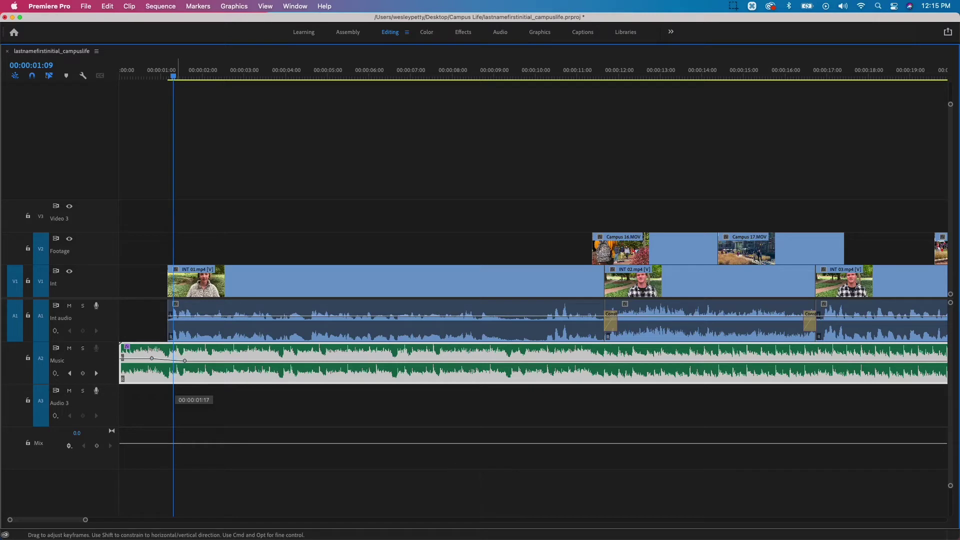
Step: Play the sequence from the very beginning to check when the music drops under the first dialogue
{"action": "key", "text": "Home"}
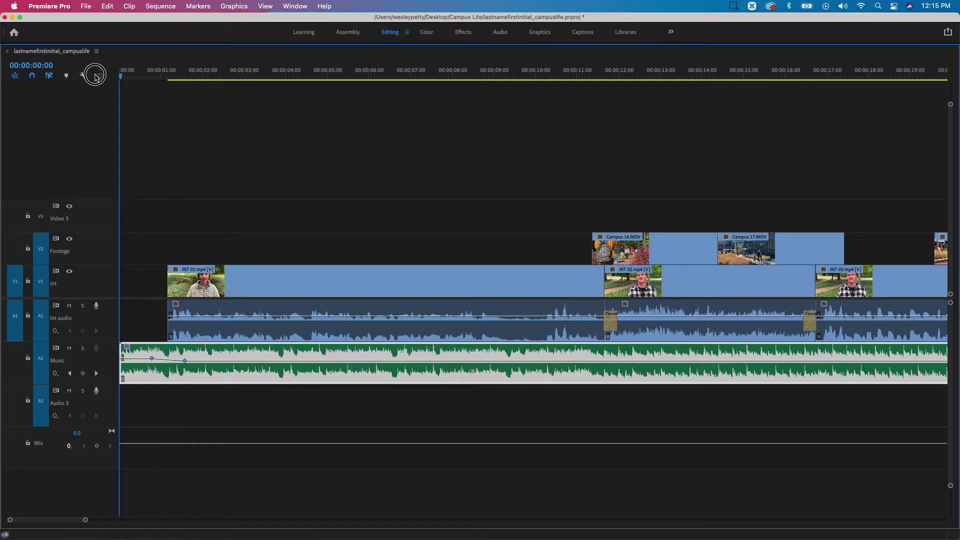
{"action": "key", "text": "space"}
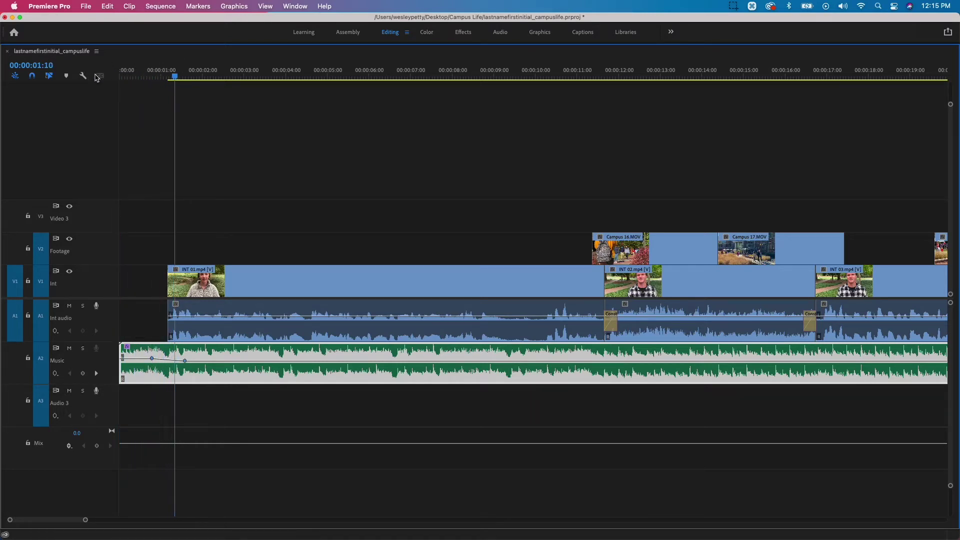
{"action": "key", "text": "space"}
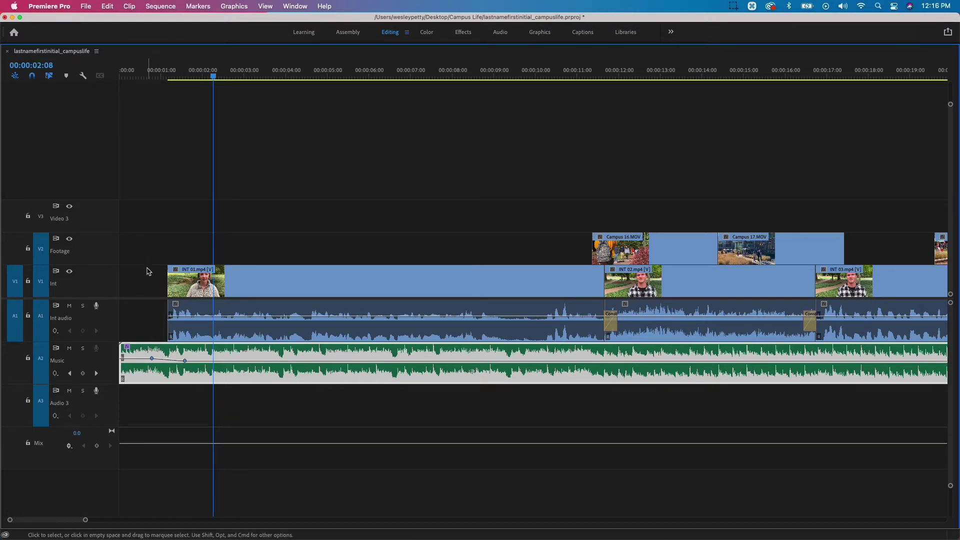
Step: Go to 00:01:00:29 near the sequence's end, try moving the first closing music keyframe earlier, and undo the move
{"action": "key", "text": "minus"}
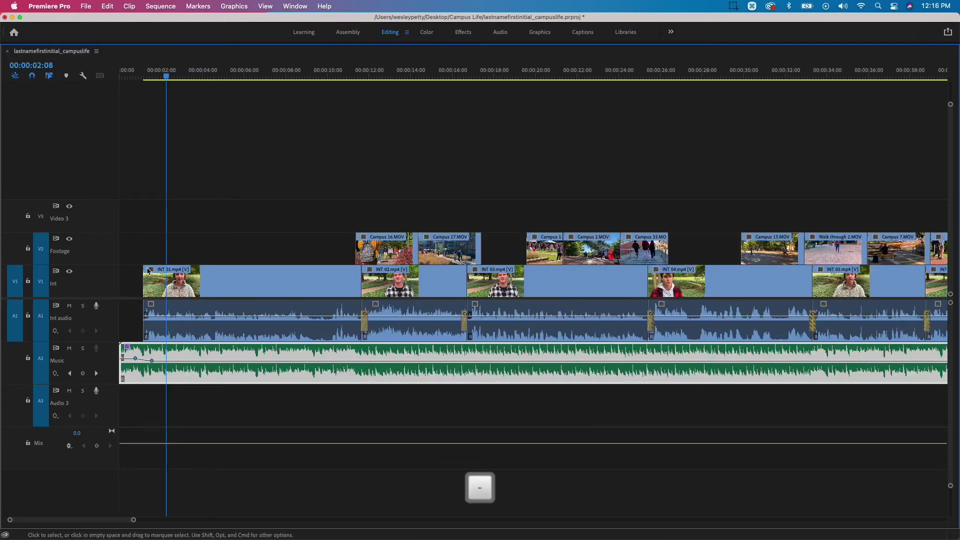
{"action": "key", "text": "minus"}
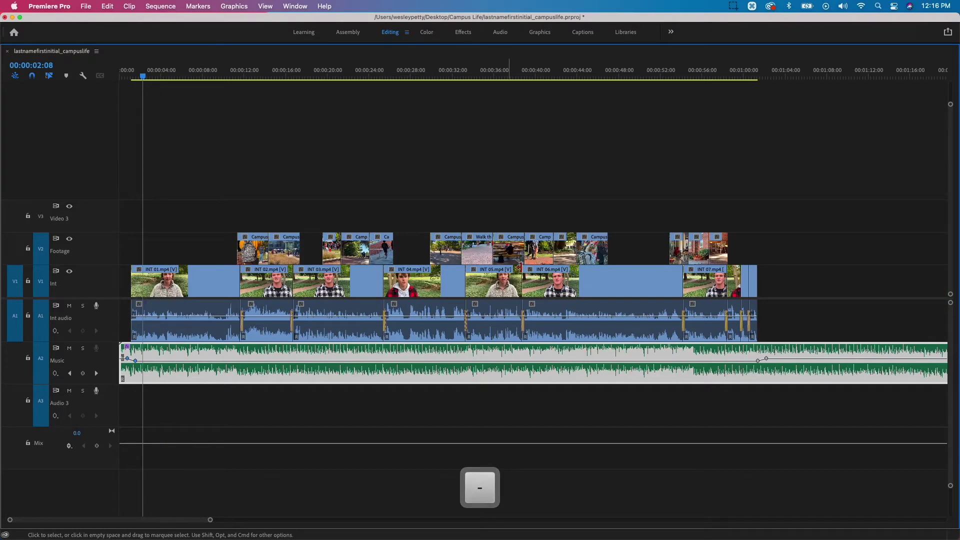
{"action": "scroll", "coordinate": [850, 245], "scroll_direction": "right", "scroll_amount": 5}
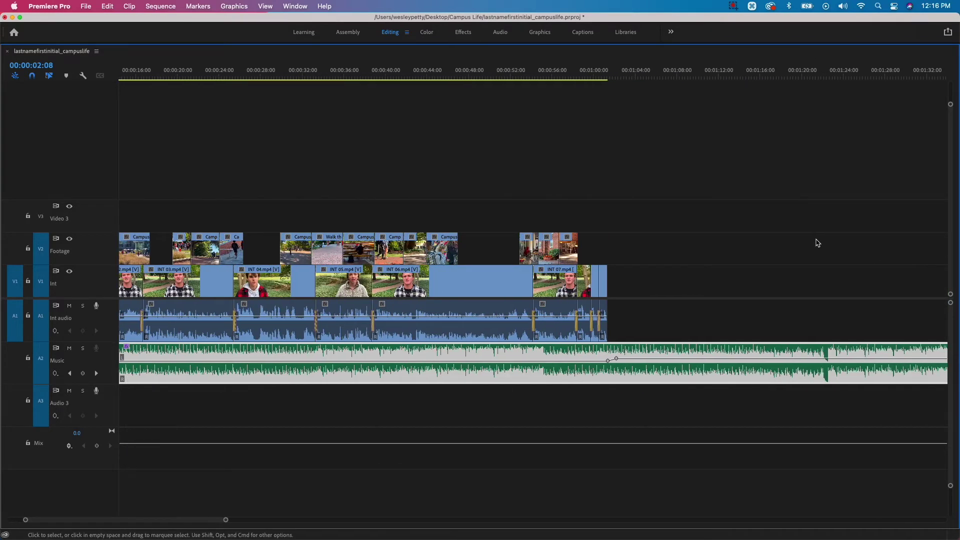
{"action": "left_click", "coordinate": [606, 79]}
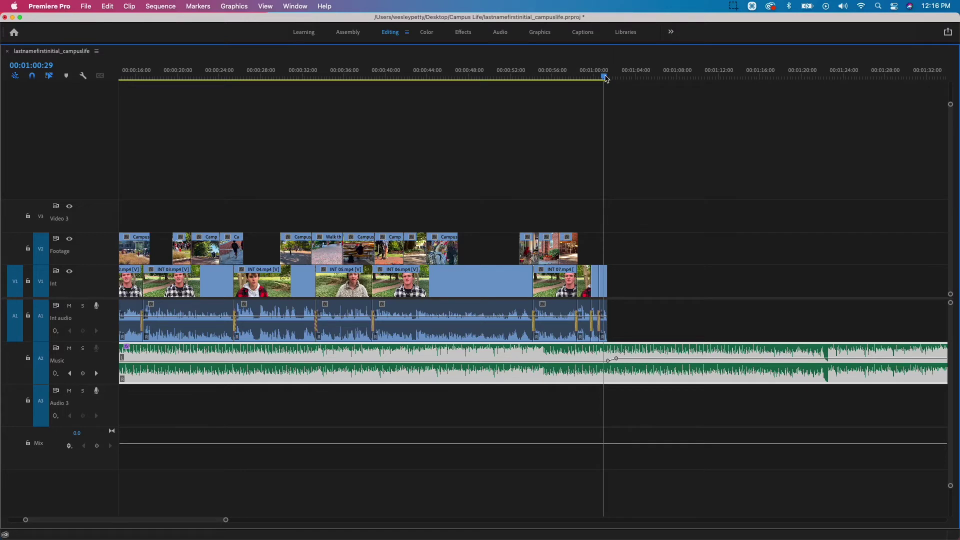
{"action": "key", "text": "equal"}
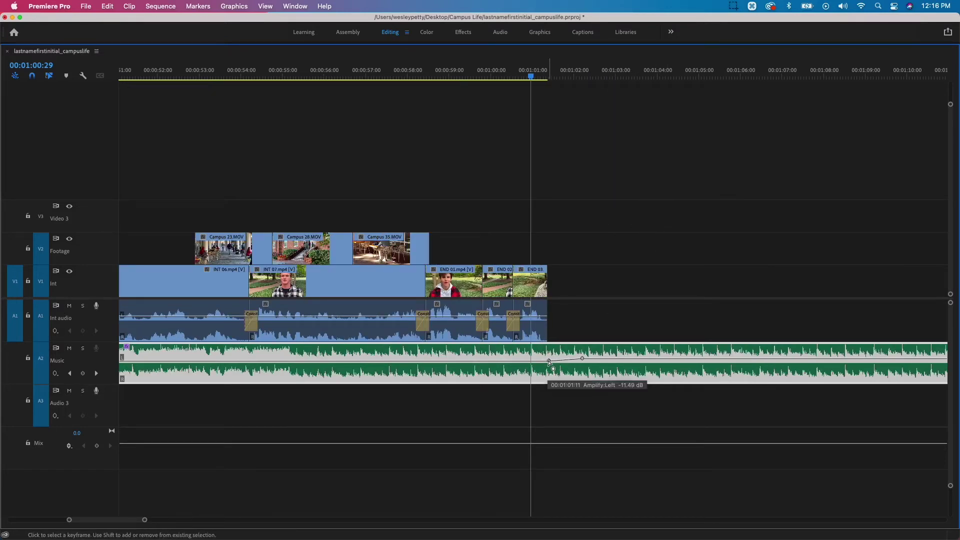
{"action": "left_click_drag", "start_coordinate": [548, 360], "coordinate": [536, 361]}
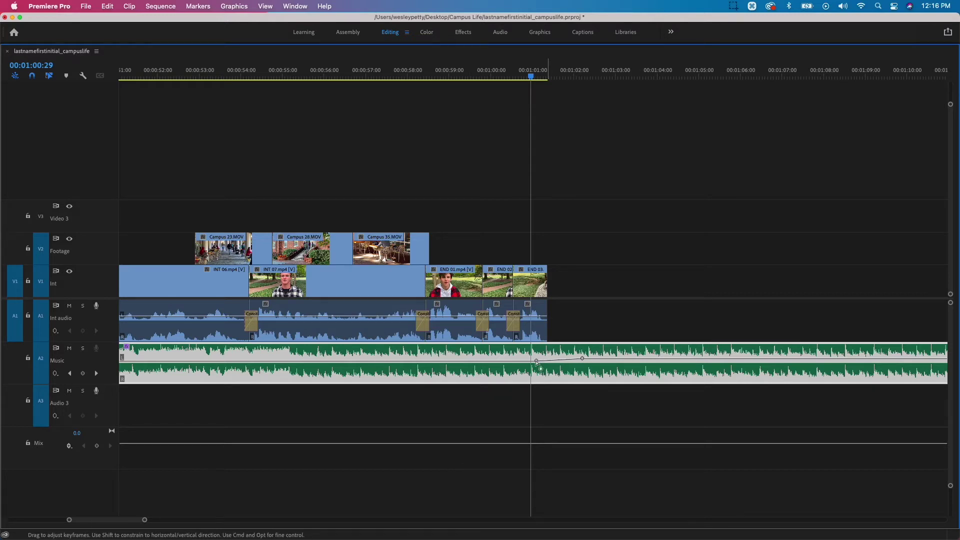
{"action": "key", "text": "super+z"}
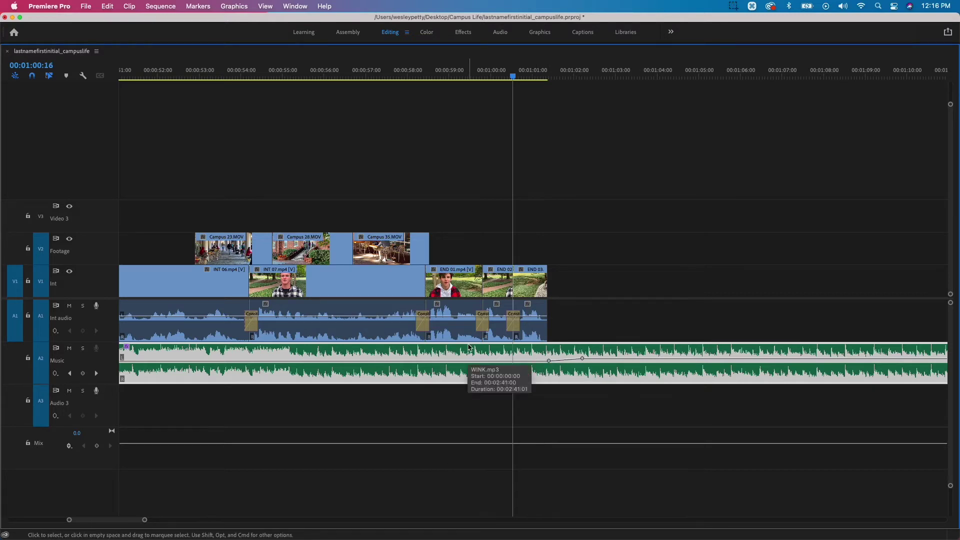
Step: Play the ending twice from just before the END 03 dialogue finishes to hear the music rise after it
{"action": "key", "text": "space"}
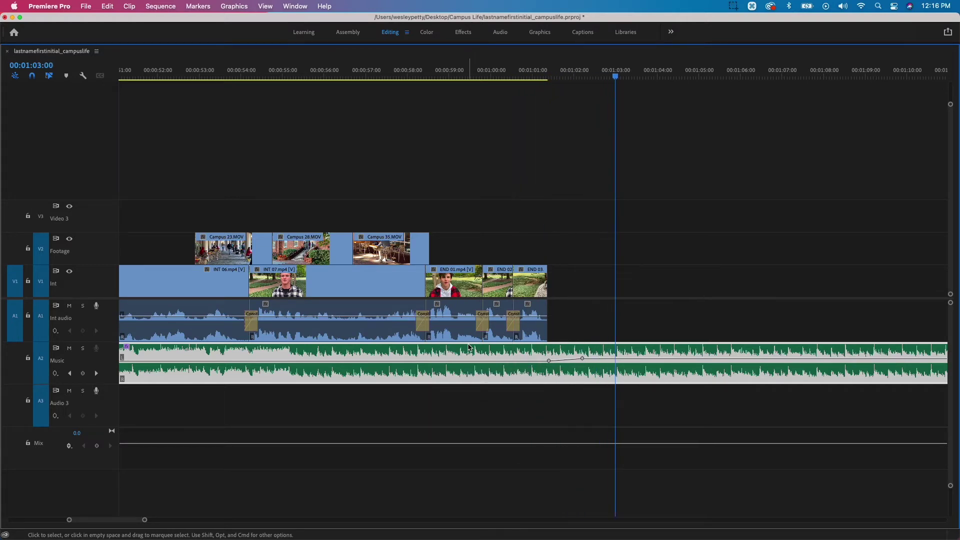
{"action": "key", "text": "space"}
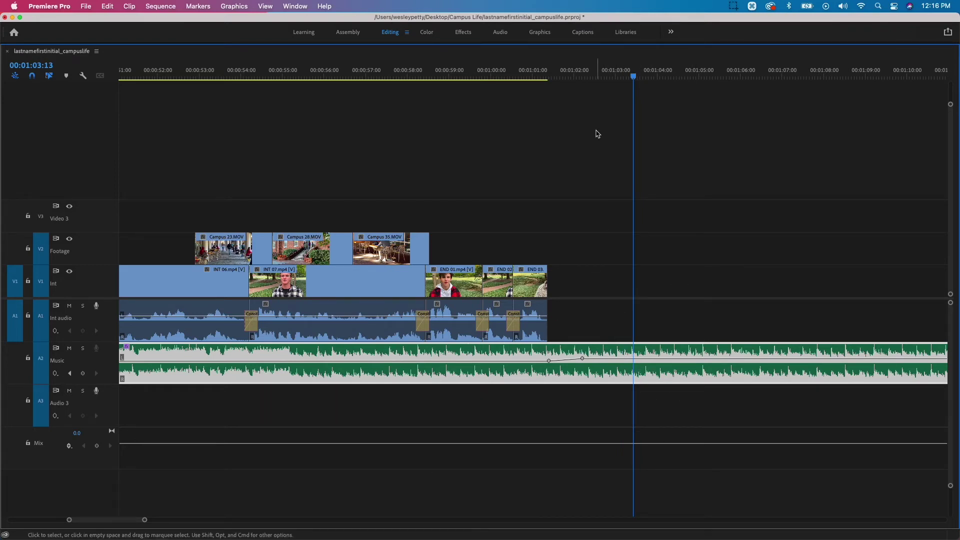
{"action": "left_click", "coordinate": [498, 77]}
{"action": "key", "text": "space"}
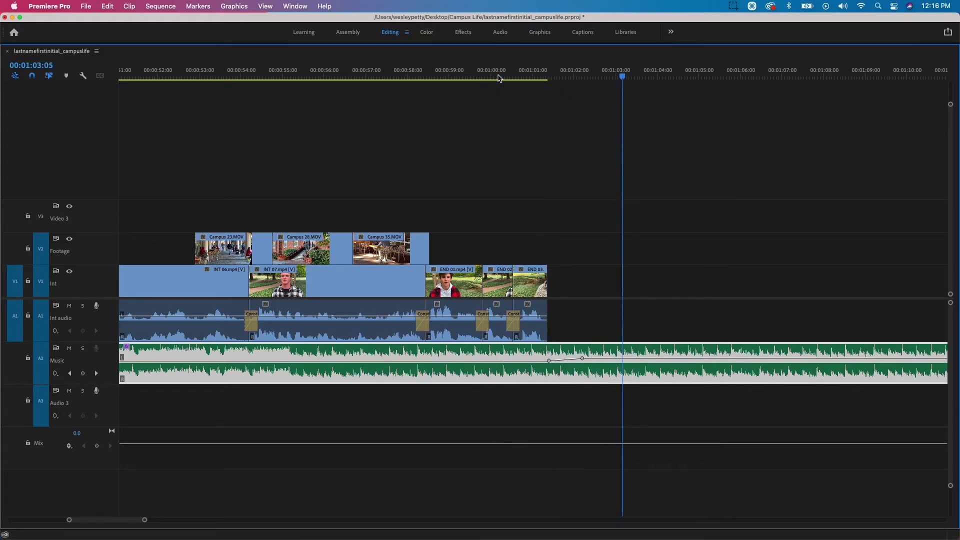
{"action": "key", "text": "space"}
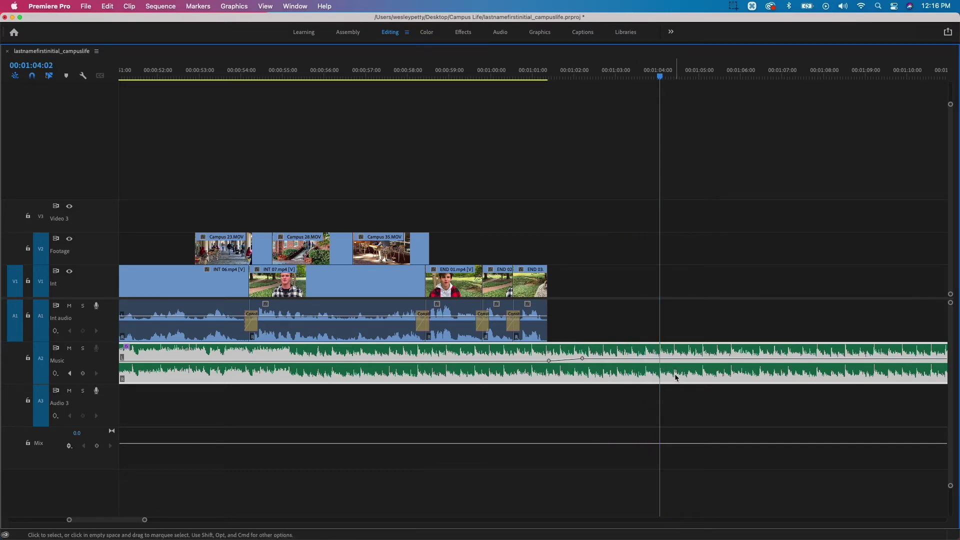
Step: Fade out the music with Pen tool volume keyframes, holding the level at 00:01:04:02 and lowering it to the bottom at about 00:01:05:11
{"action": "key", "text": "grave"}
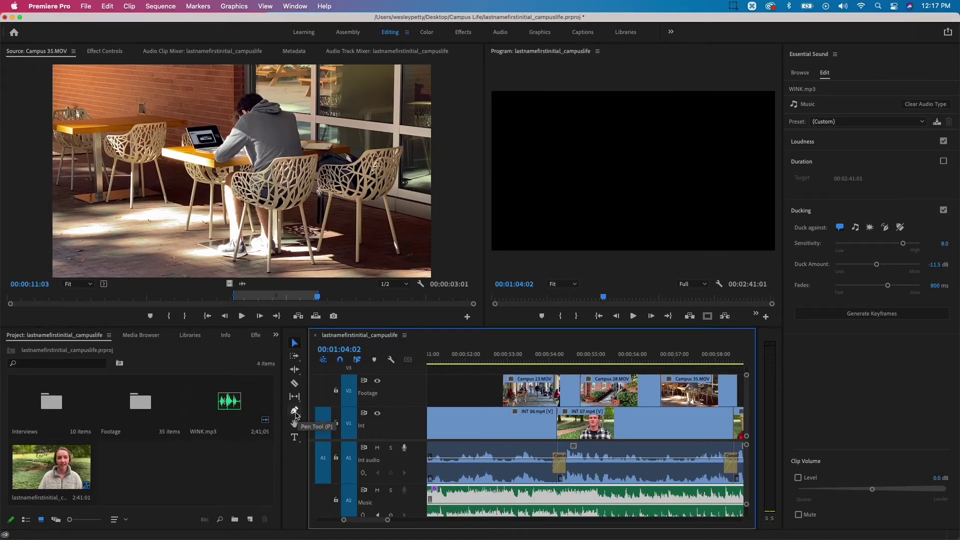
{"action": "left_click", "coordinate": [295, 411]}
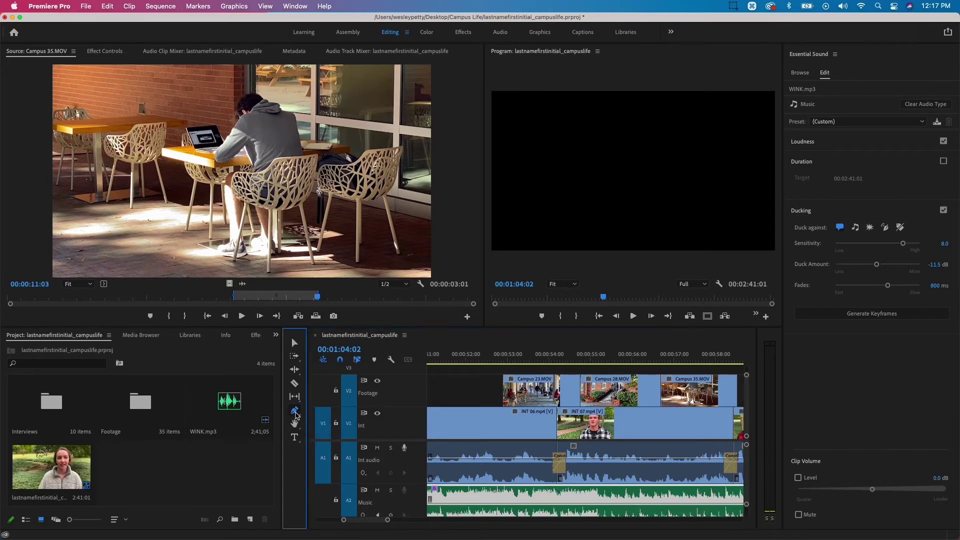
{"action": "key", "text": "grave"}
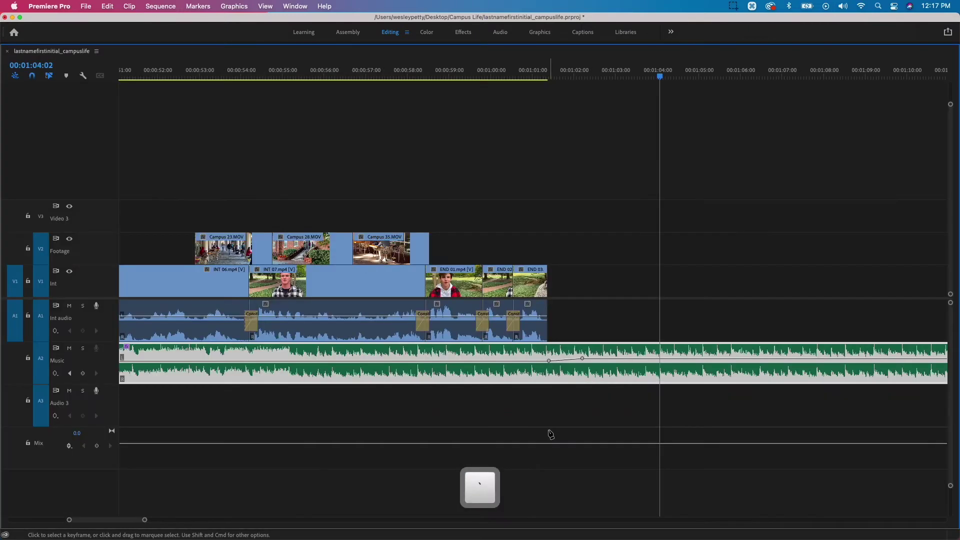
{"action": "left_click", "coordinate": [660, 358]}
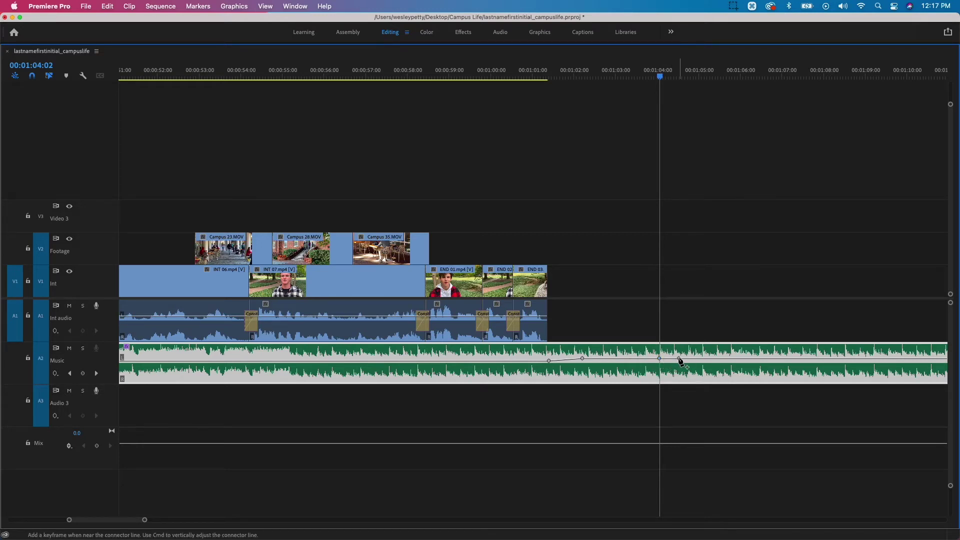
{"action": "left_click_drag", "start_coordinate": [679, 359], "coordinate": [714, 380]}
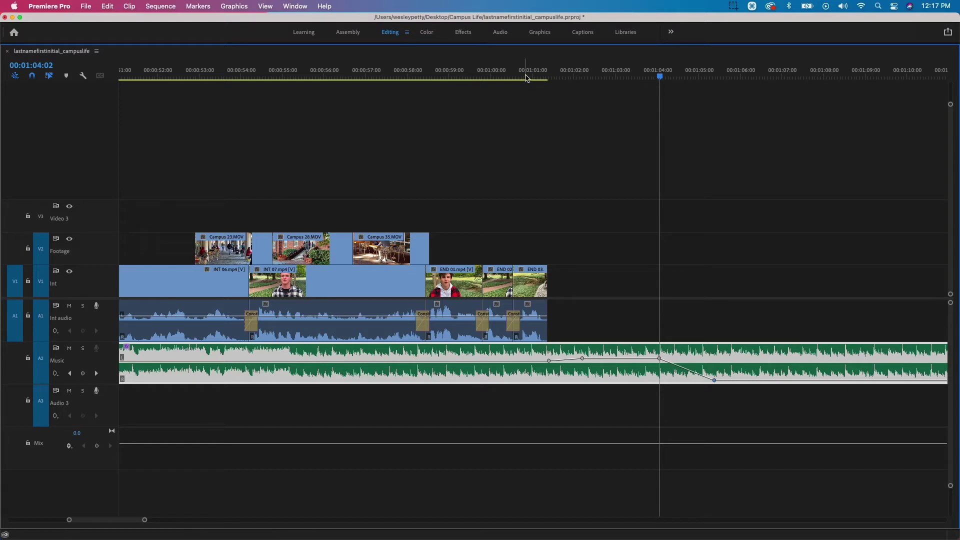
{"action": "key", "text": "v"}
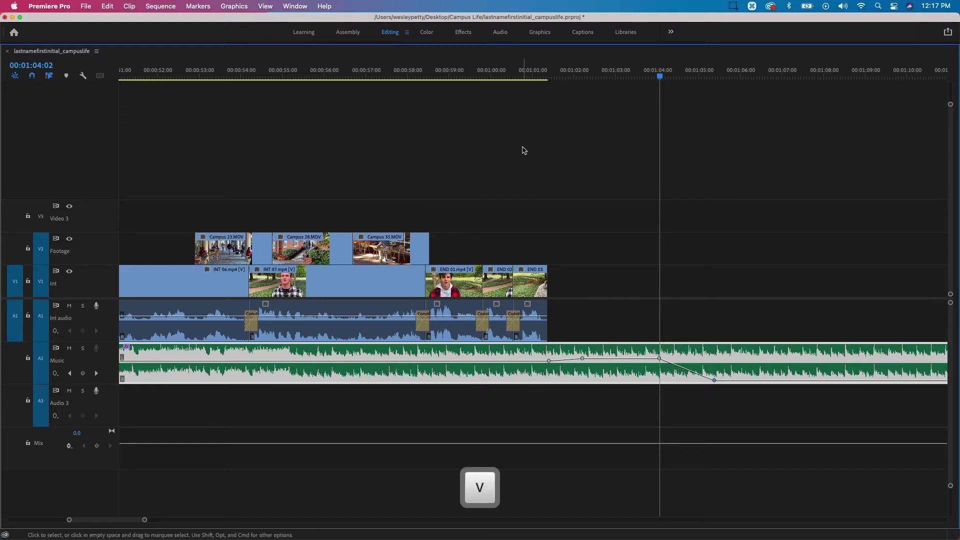
Step: Play the ending from about 00:01:00:05 through the music fade-out and stop at 00:01:05:21
{"action": "key", "text": "grave"}
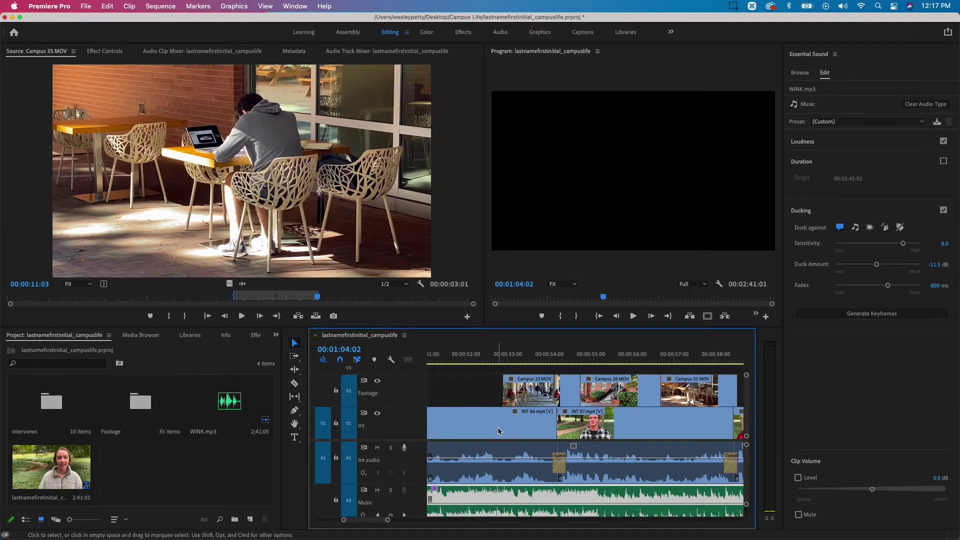
{"action": "key", "text": "grave"}
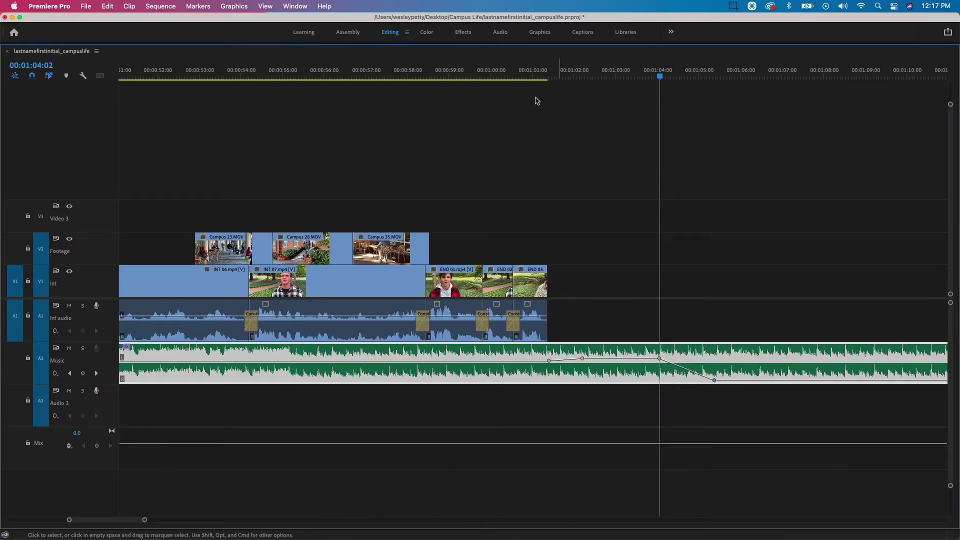
{"action": "left_click", "coordinate": [498, 72]}
{"action": "key", "text": "space"}
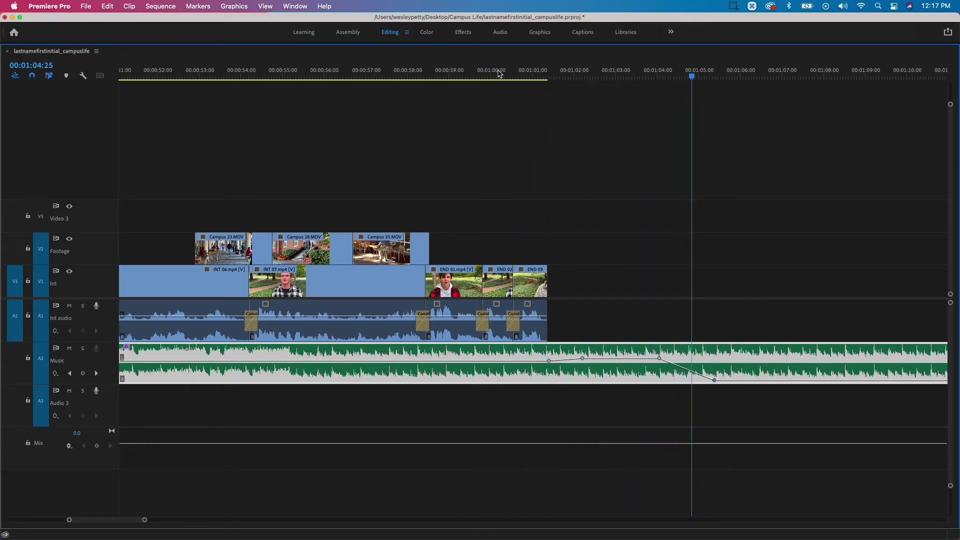
{"action": "key", "text": "space"}
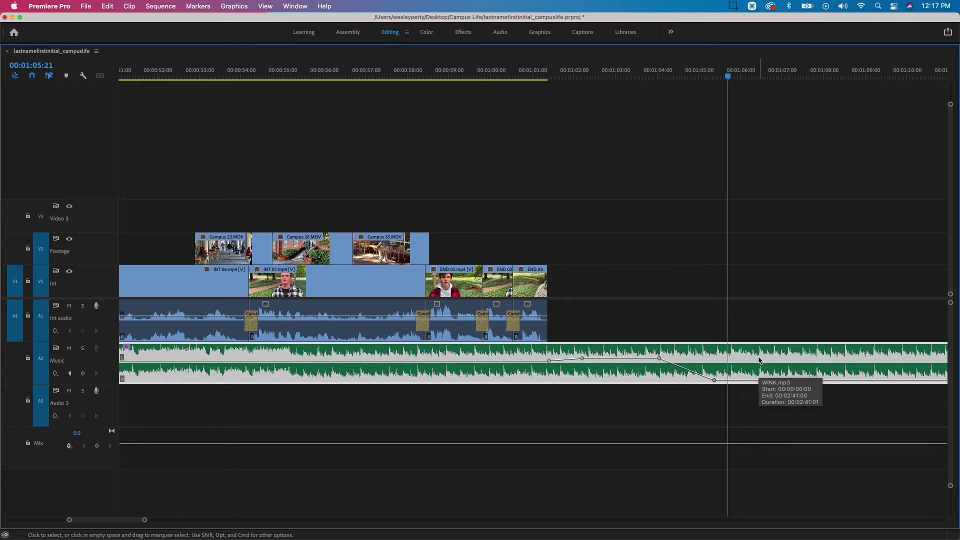
Step: Cut WINK.mp3 at 00:01:05:21, delete the portion after the cut, and save the project
{"action": "key", "text": "super+k"}
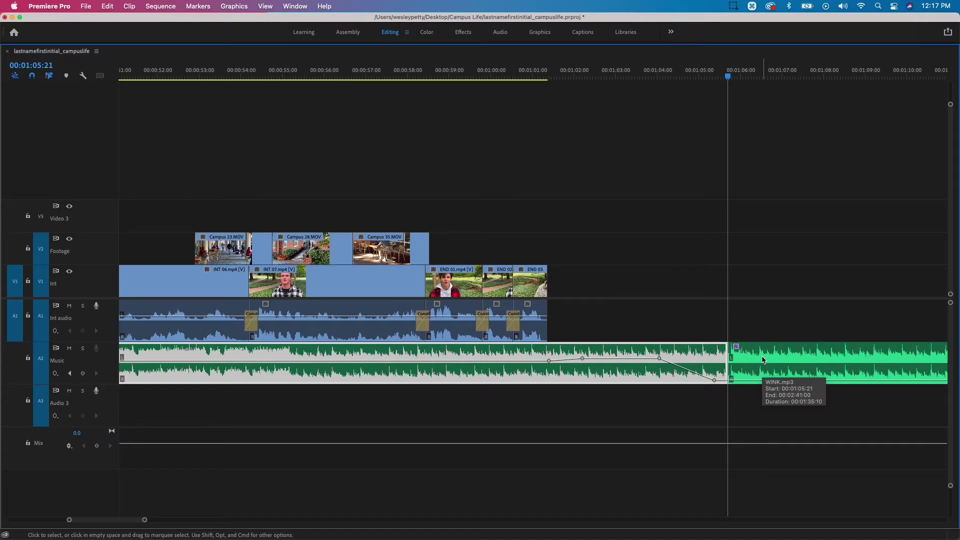
{"action": "left_click", "coordinate": [762, 360]}
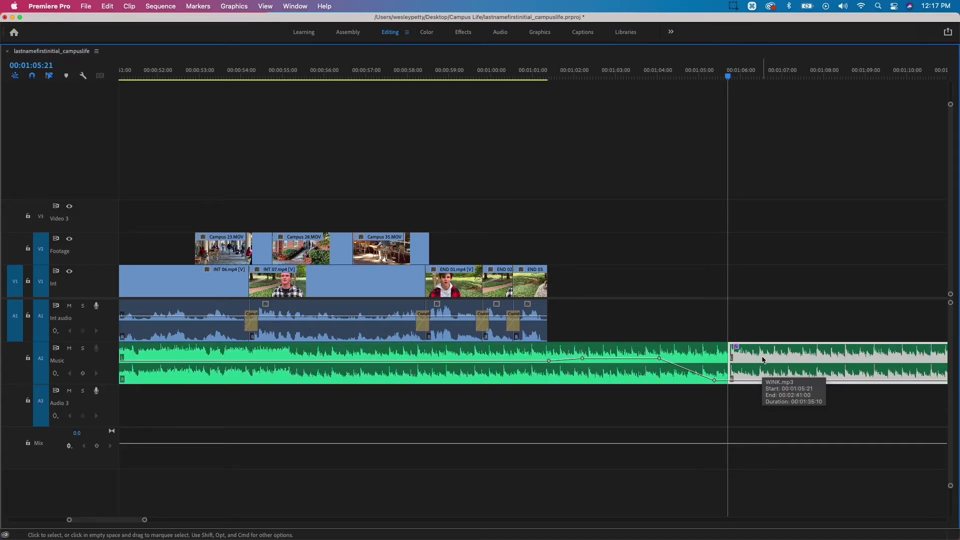
{"action": "key", "text": "BackSpace"}
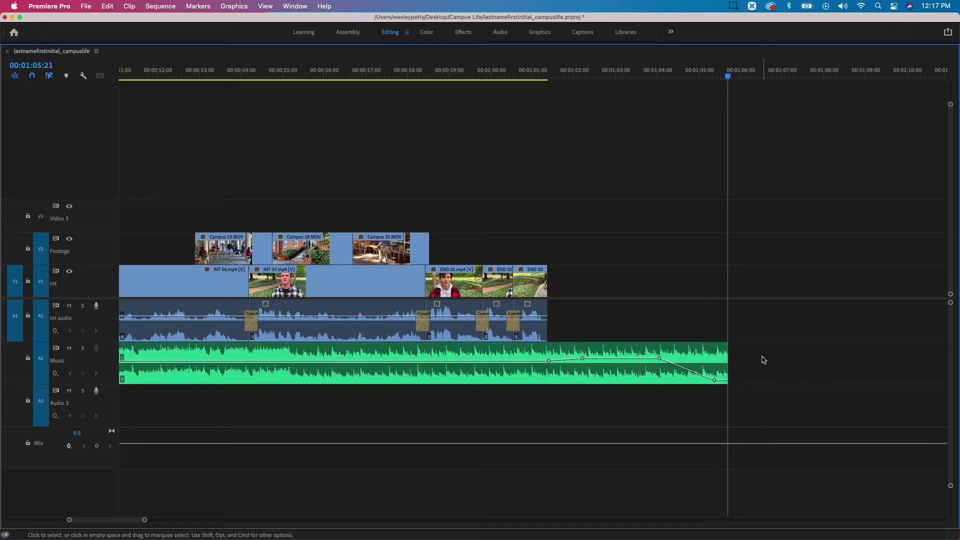
{"action": "key", "text": "super+s"}
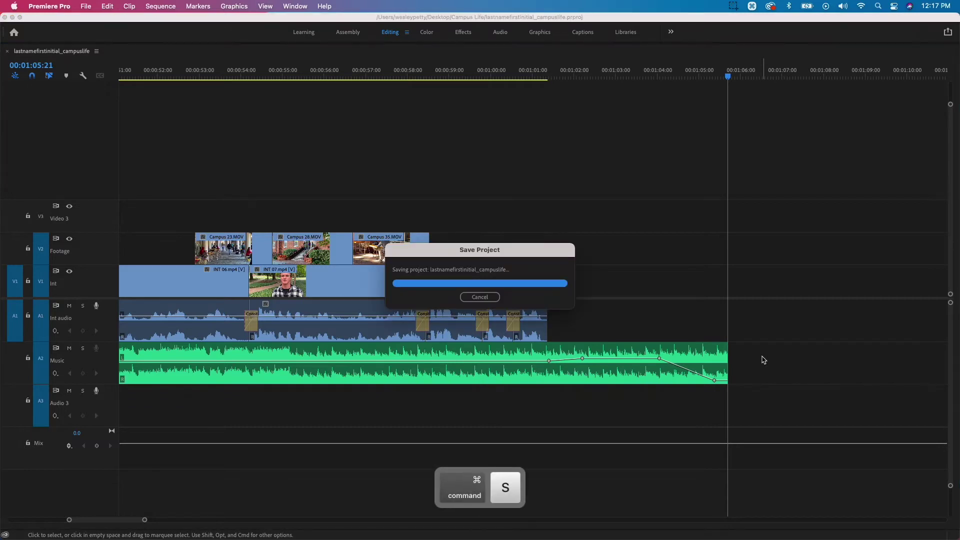
Step: Open Walk through 3.MOV from the Footage bin in the Source monitor
{"action": "key", "text": "grave"}
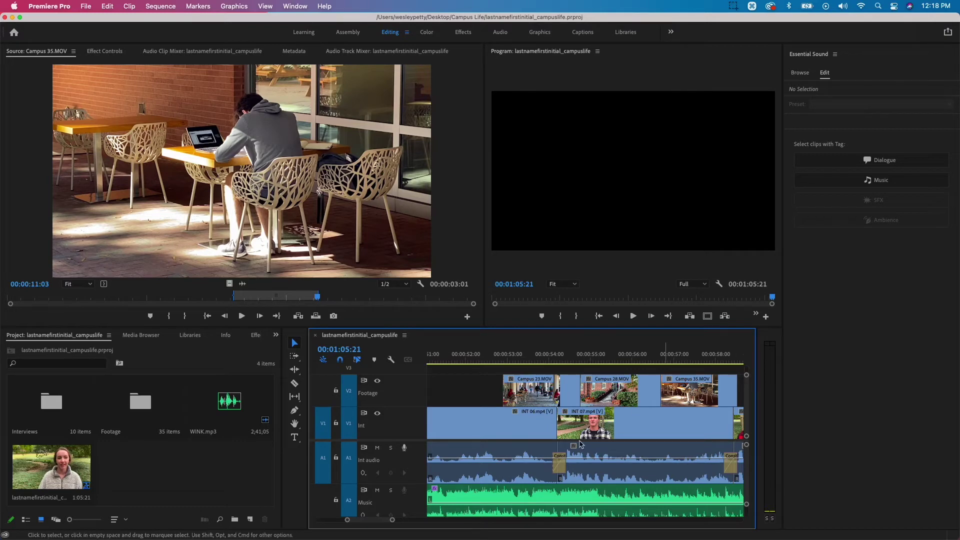
{"action": "double_click", "coordinate": [141, 404]}
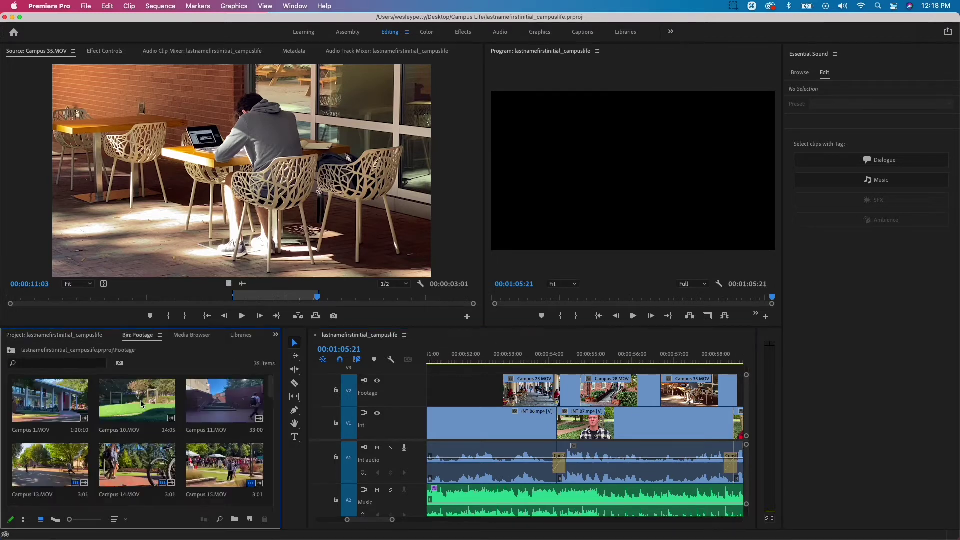
{"action": "key", "text": "grave"}
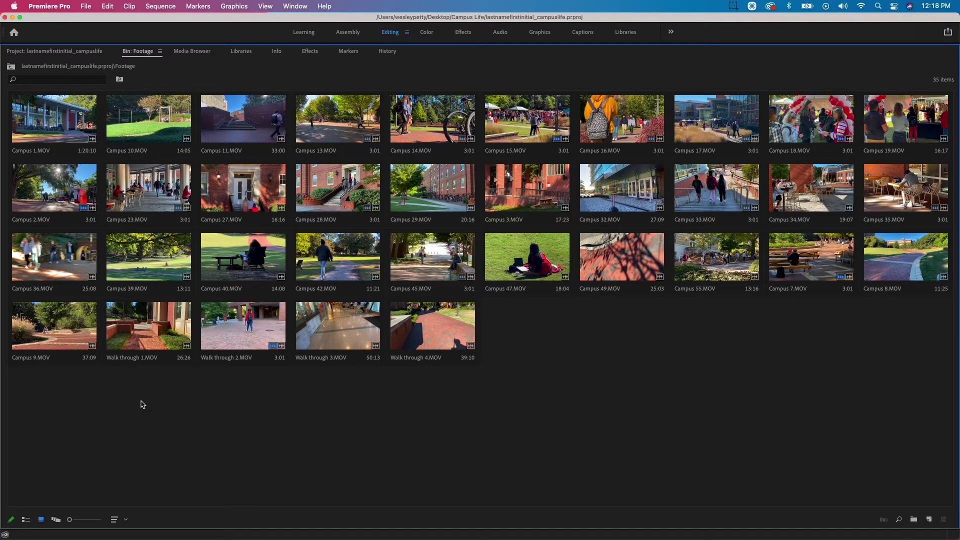
{"action": "double_click", "coordinate": [341, 339]}
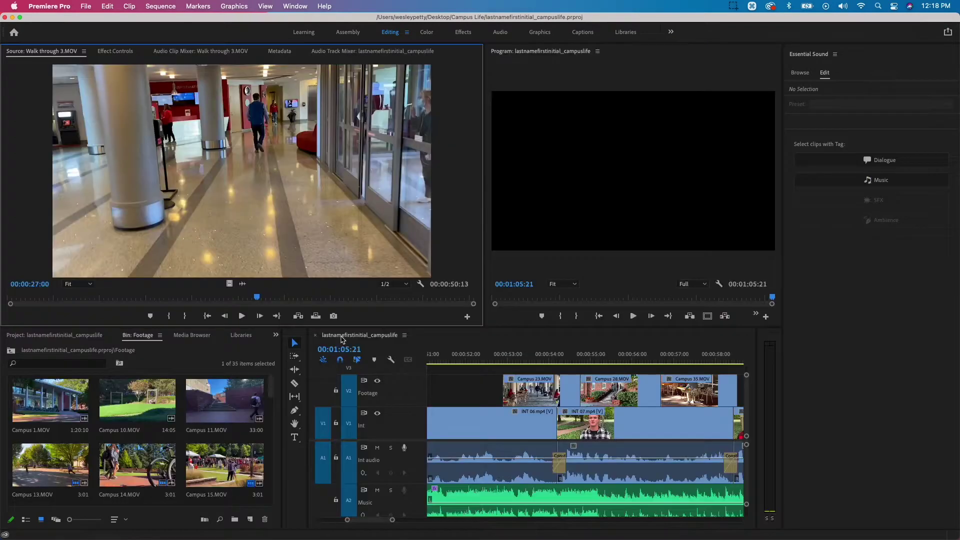
Step: Mark the In point of Walk through 3.MOV at 00:00:27:02 and play the shot from there to about 00:00:29:05
{"action": "left_click_drag", "start_coordinate": [154, 299], "coordinate": [259, 302]}
{"action": "key", "text": "i"}
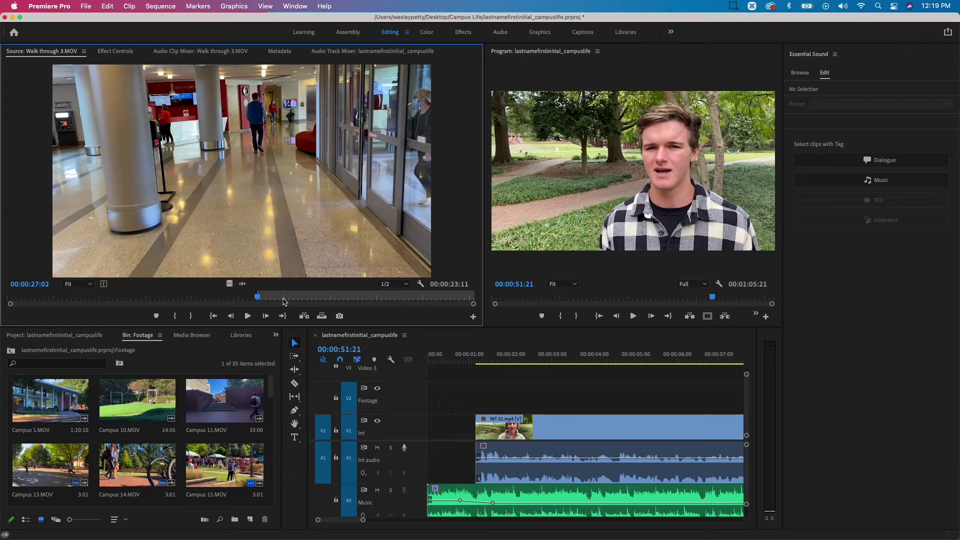
{"action": "key", "text": "space"}
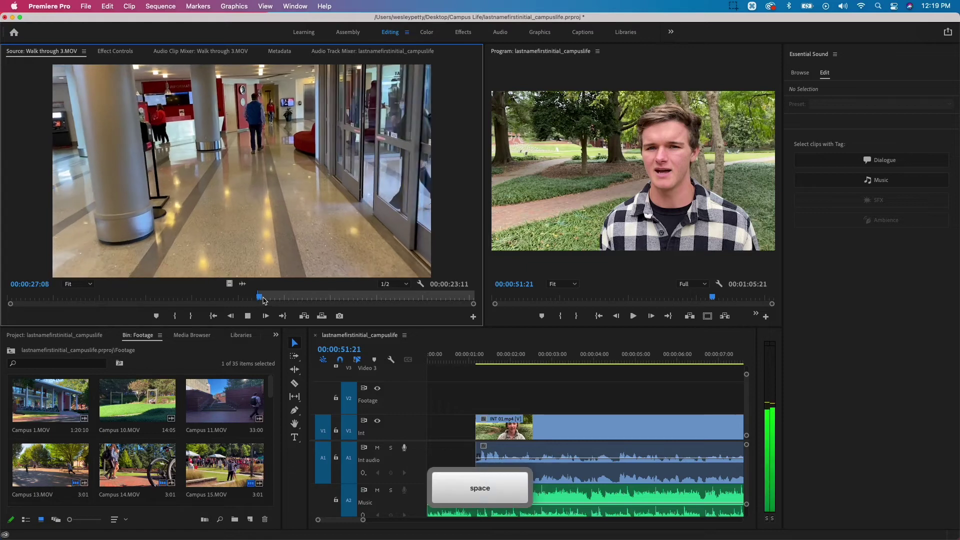
{"action": "key", "text": "space"}
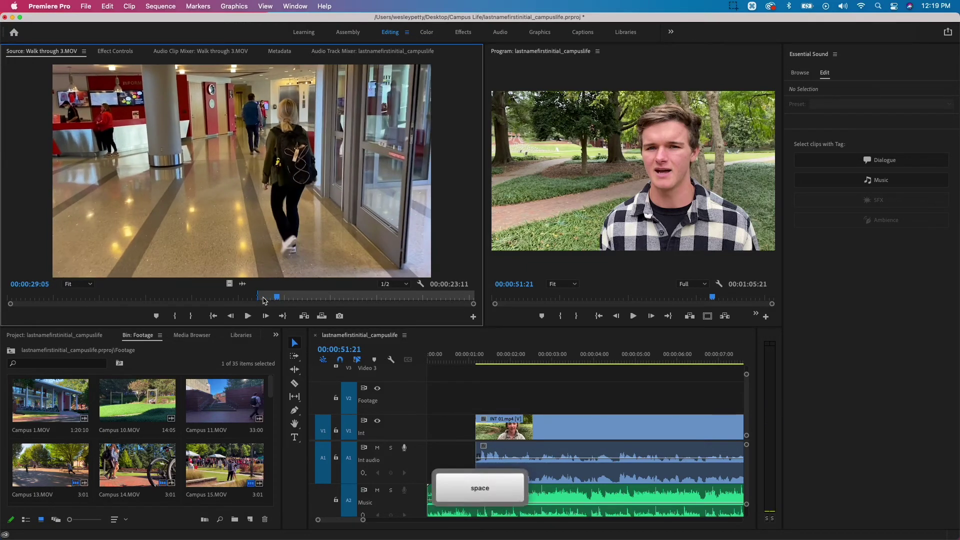
Step: Mark an Out point at 00:00:29:05 on Walk through 3.MOV and place its video at the sequence start on the Footage track (V2)
{"action": "key", "text": "o"}
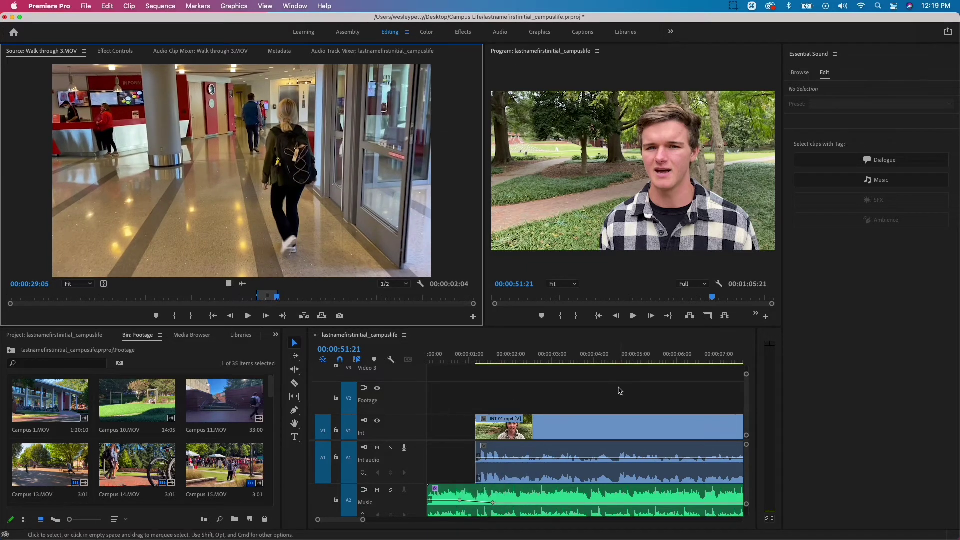
{"action": "scroll", "coordinate": [618, 390], "scroll_direction": "right", "scroll_amount": 5}
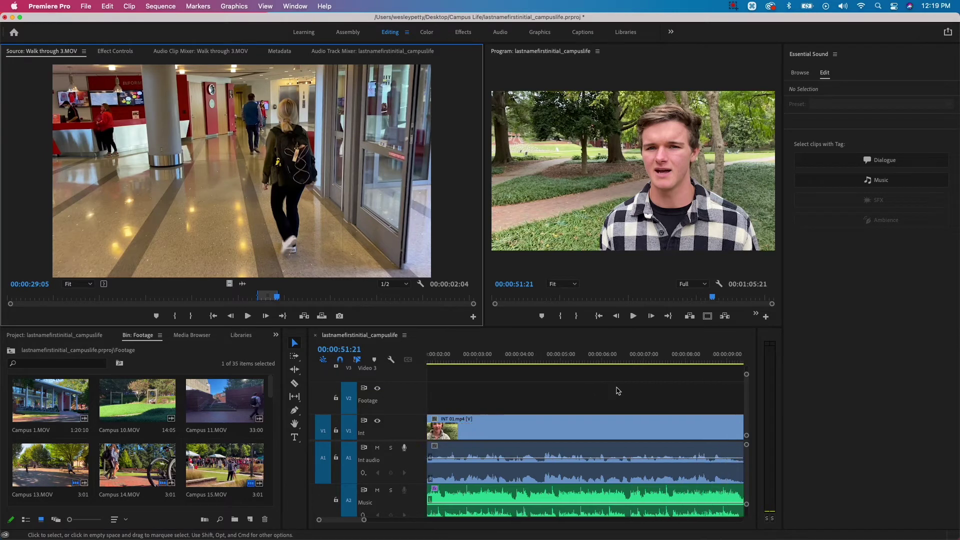
{"action": "left_click", "coordinate": [631, 342]}
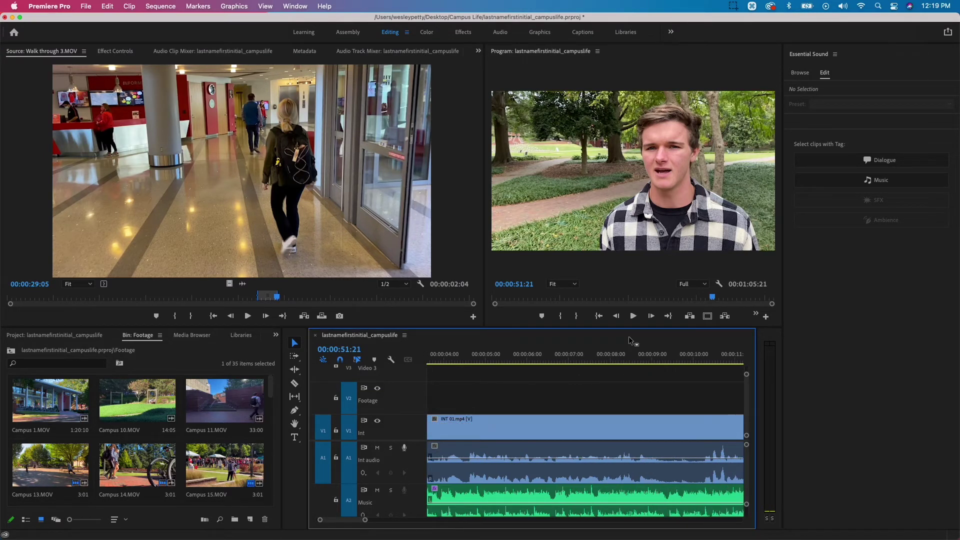
{"action": "key", "text": "minus"}
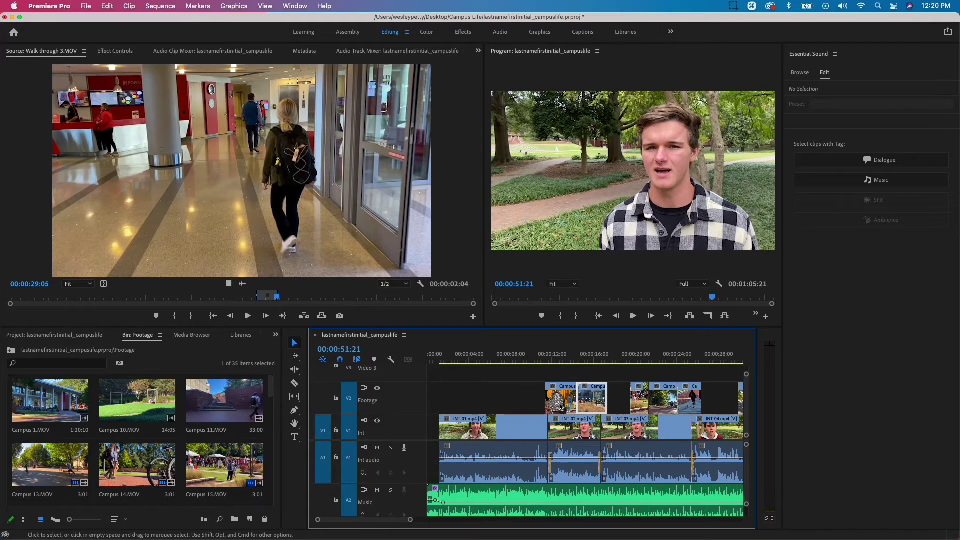
{"action": "scroll", "coordinate": [482, 404], "scroll_direction": "down", "scroll_amount": 1}
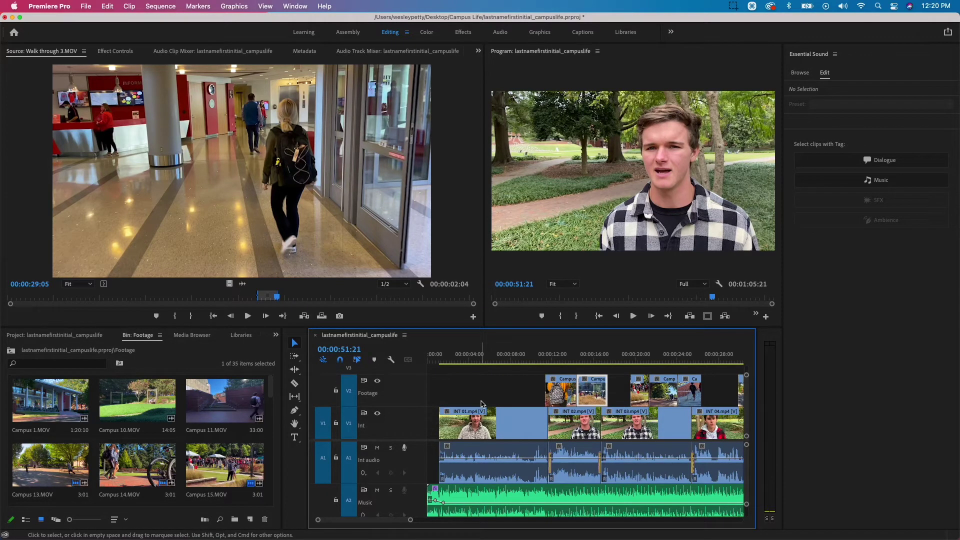
{"action": "scroll", "coordinate": [481, 404], "scroll_direction": "up", "scroll_amount": 3}
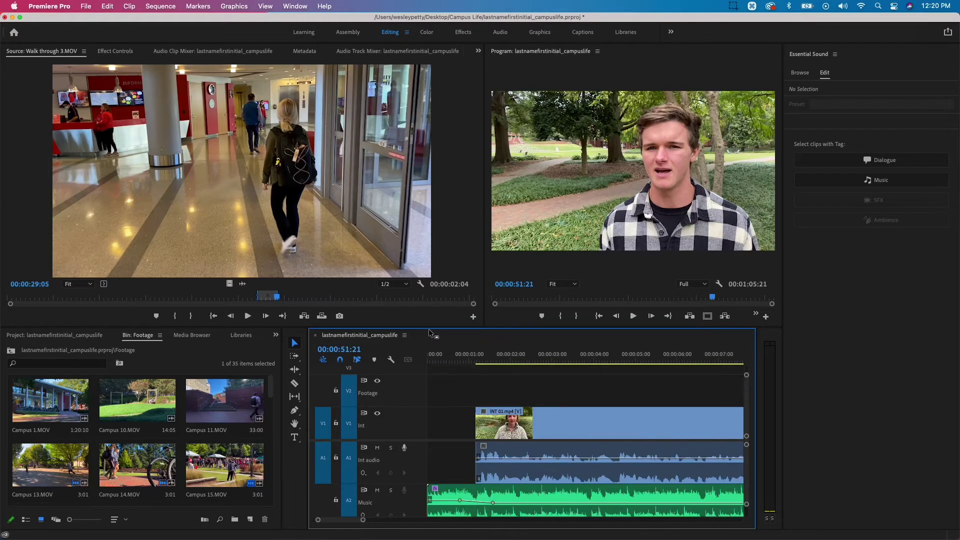
{"action": "left_click_drag", "start_coordinate": [230, 284], "coordinate": [390, 397]}
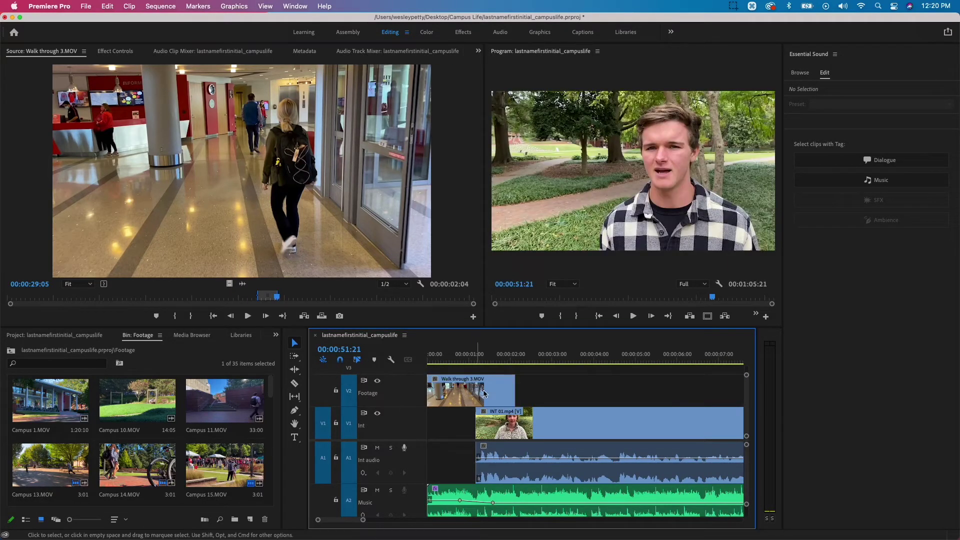
Step: Play back the opening of the sequence to check how the Walk through 3.MOV clip leads into the first interview
{"action": "left_click", "coordinate": [451, 359]}
{"action": "key", "text": "space"}
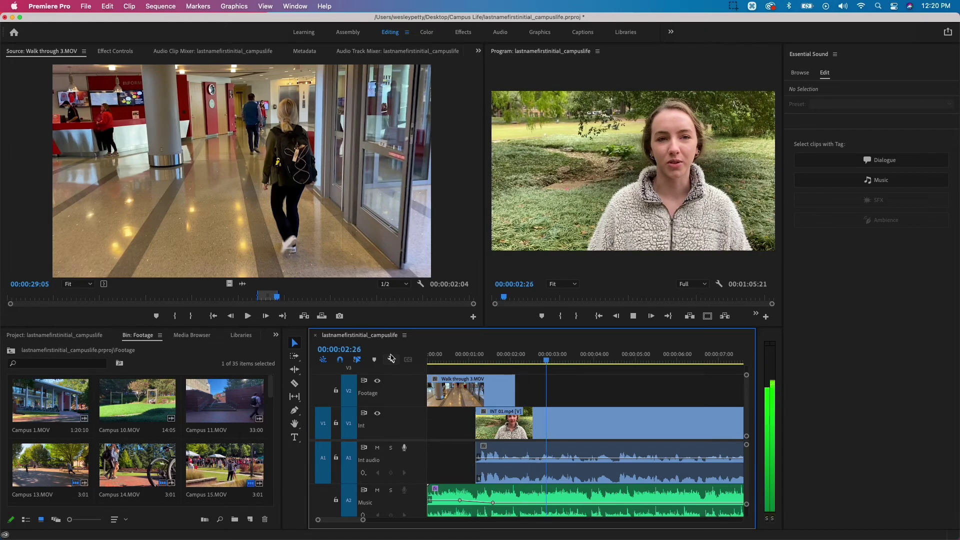
{"action": "key", "text": "space"}
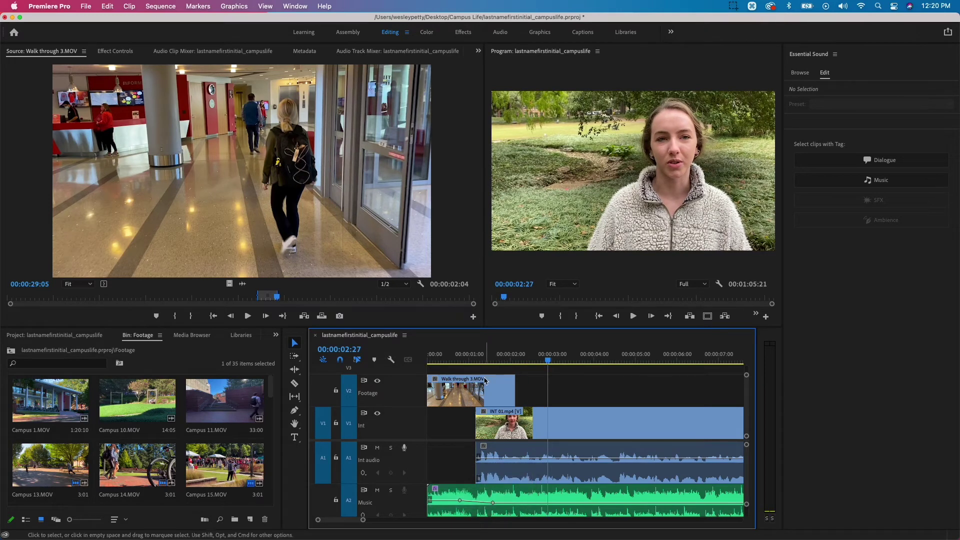
{"action": "left_click", "coordinate": [434, 358]}
{"action": "key", "text": "space"}
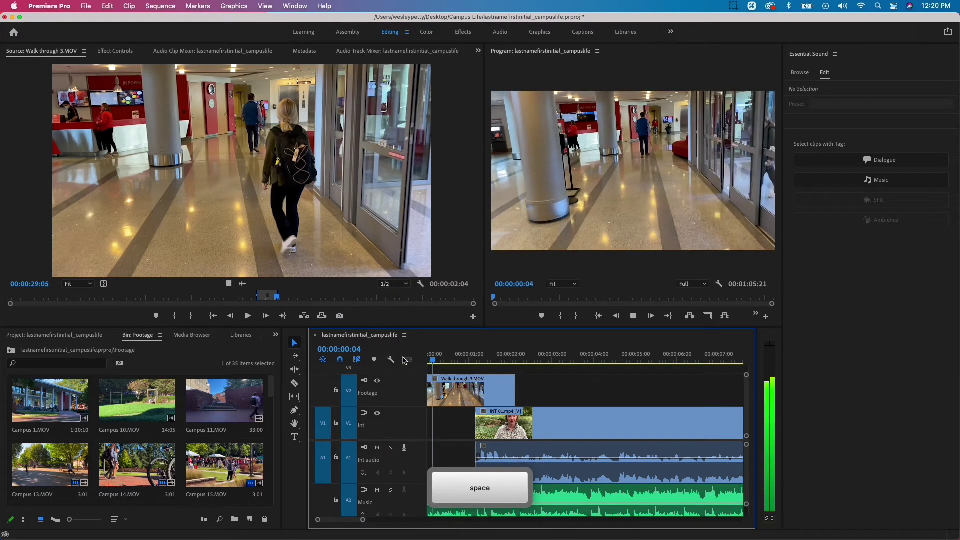
{"action": "key", "text": "space"}
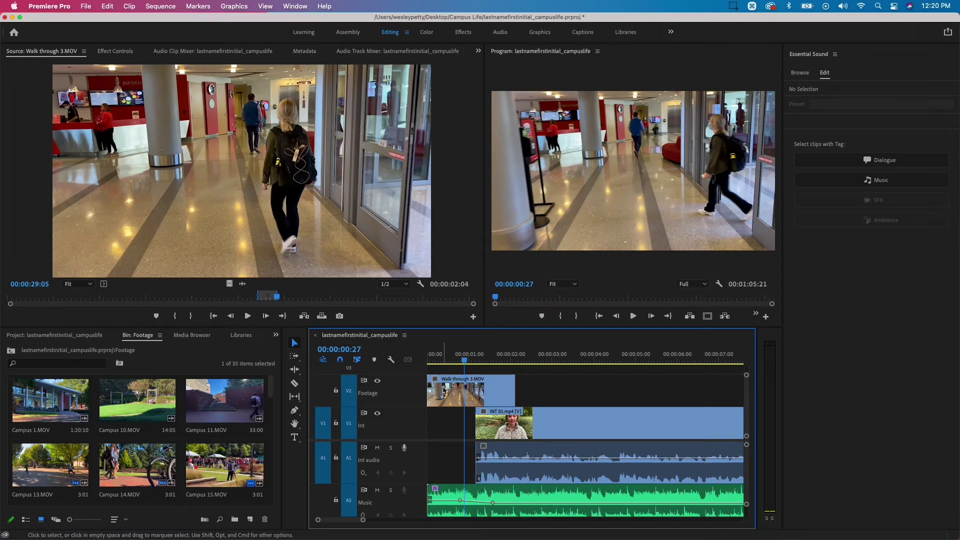
Step: Set the speed of the Walk through 3.MOV clip in the sequence to 500%
{"action": "left_click", "coordinate": [454, 391]}
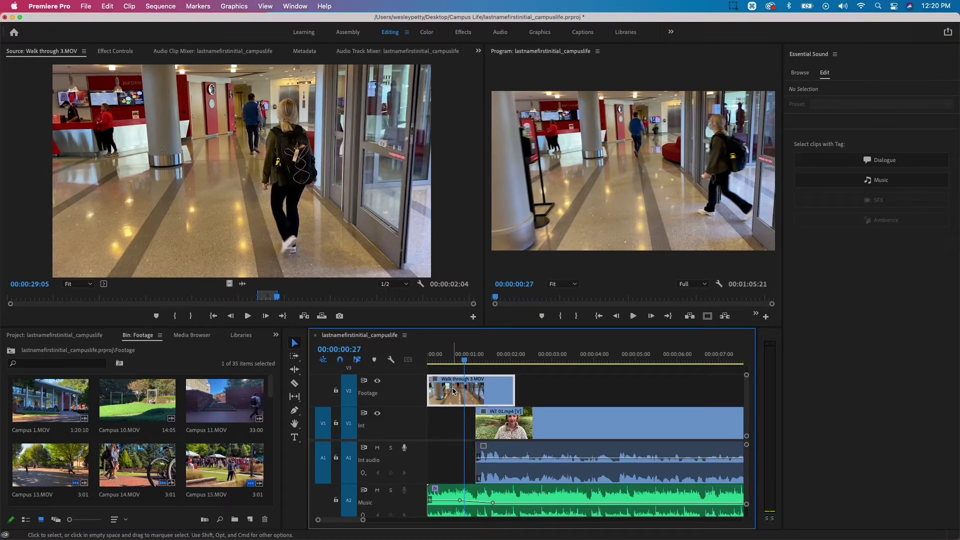
{"action": "right_click", "coordinate": [454, 391]}
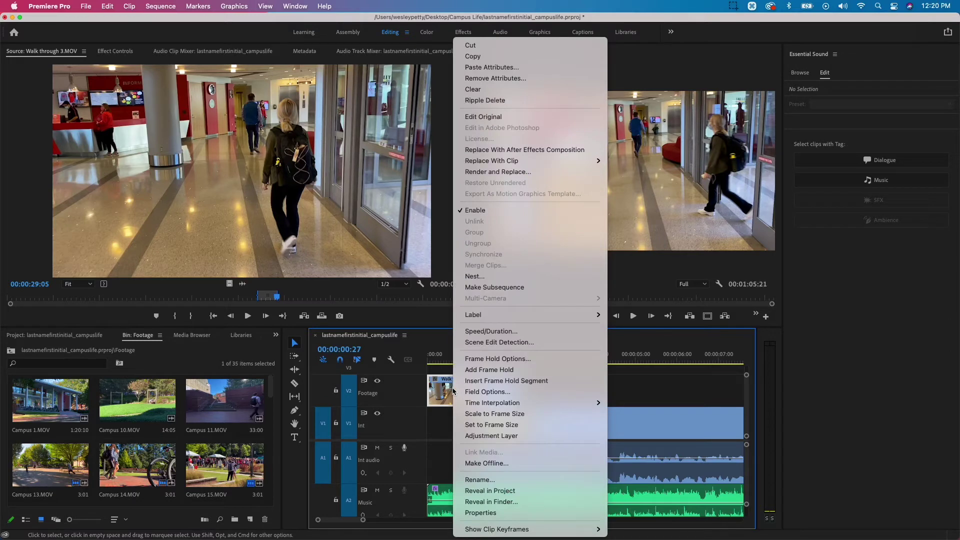
{"action": "left_click", "coordinate": [511, 331]}
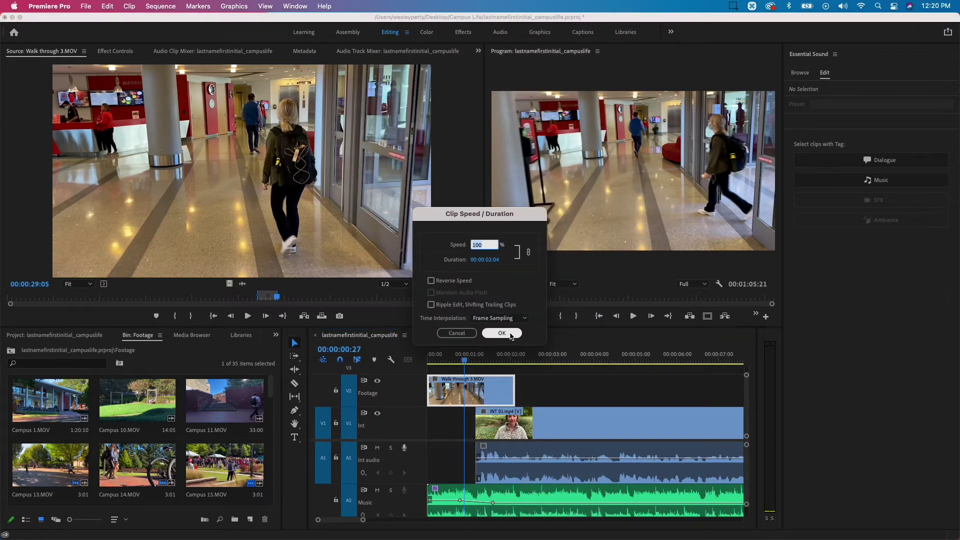
{"action": "type", "text": "500"}
{"action": "key", "text": "Return"}
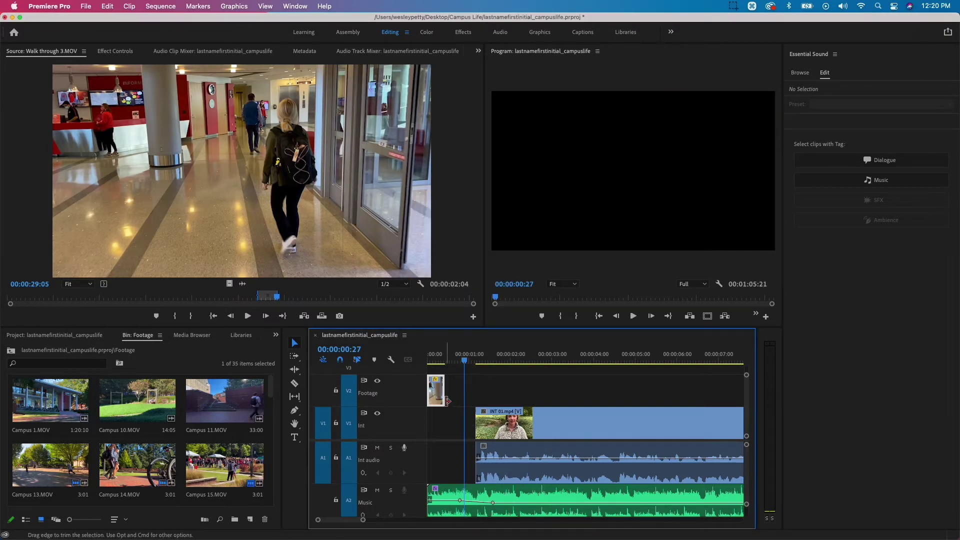
Step: Extend the end of the sped-up Walk through 3.MOV clip to 00:00:01:10 and play back the opening from the start
{"action": "left_click_drag", "start_coordinate": [444, 400], "coordinate": [475, 401]}
{"action": "left_click", "coordinate": [483, 356]}
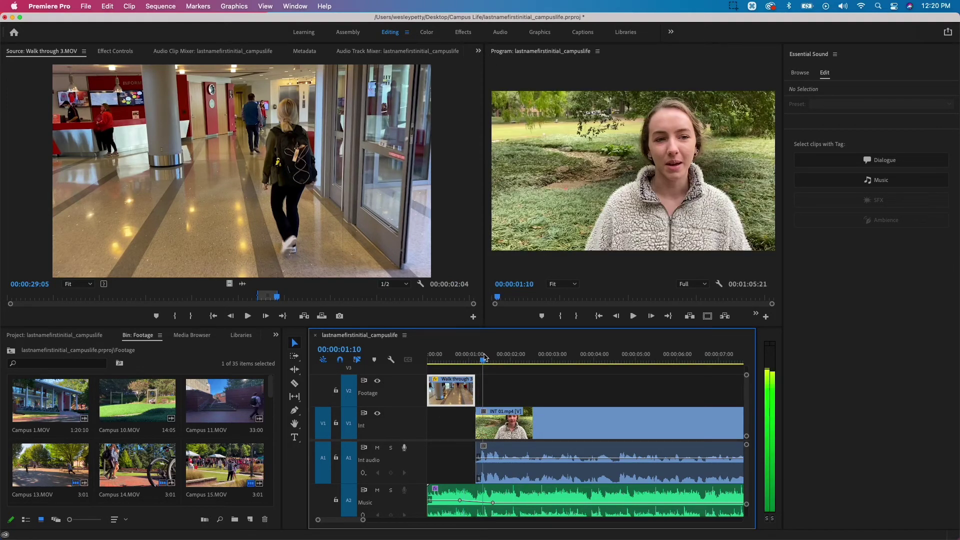
{"action": "left_click_drag", "start_coordinate": [474, 380], "coordinate": [481, 379]}
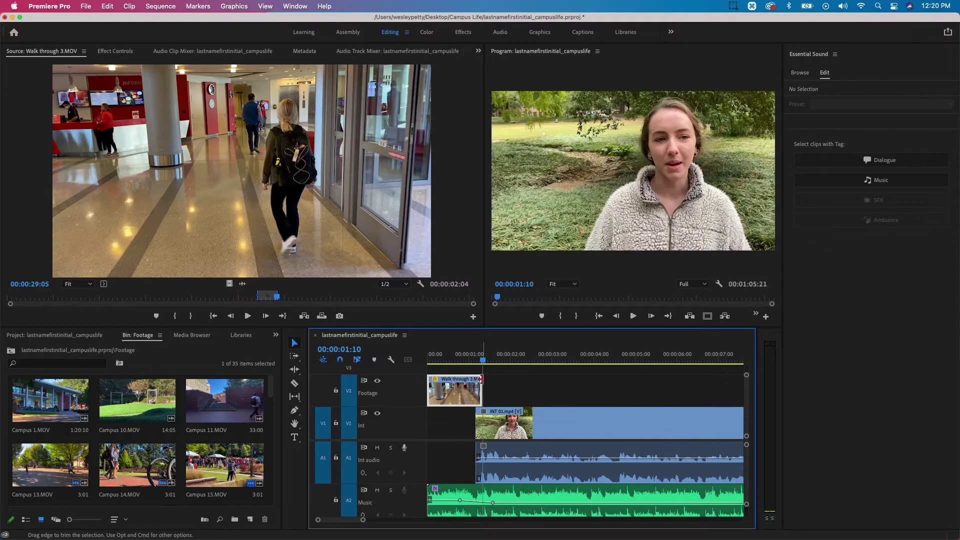
{"action": "key", "text": "Home"}
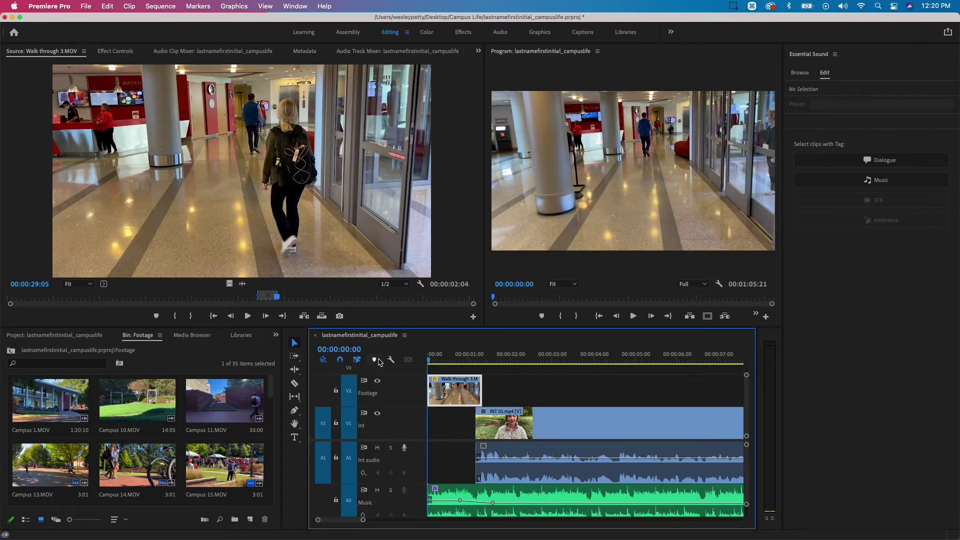
{"action": "key", "text": "space"}
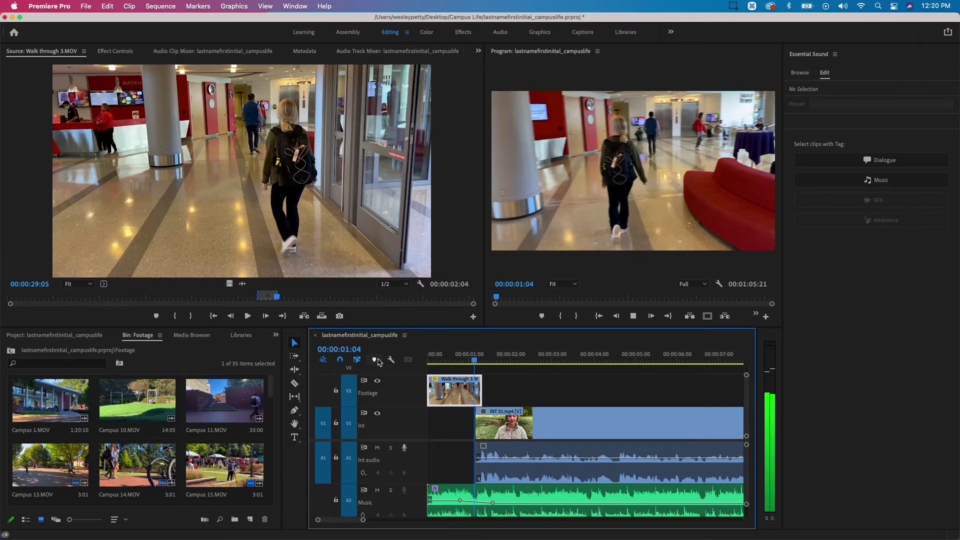
{"action": "key", "text": "space"}
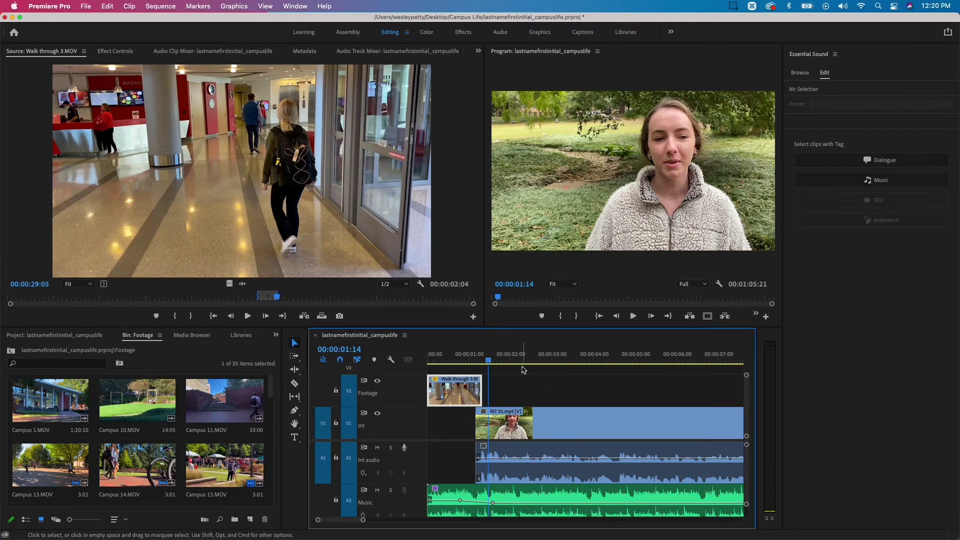
Step: Render the sequence In to Out and review the opening in a maximized Program monitor, restoring the layout when done
{"action": "left_click", "coordinate": [157, 5]}
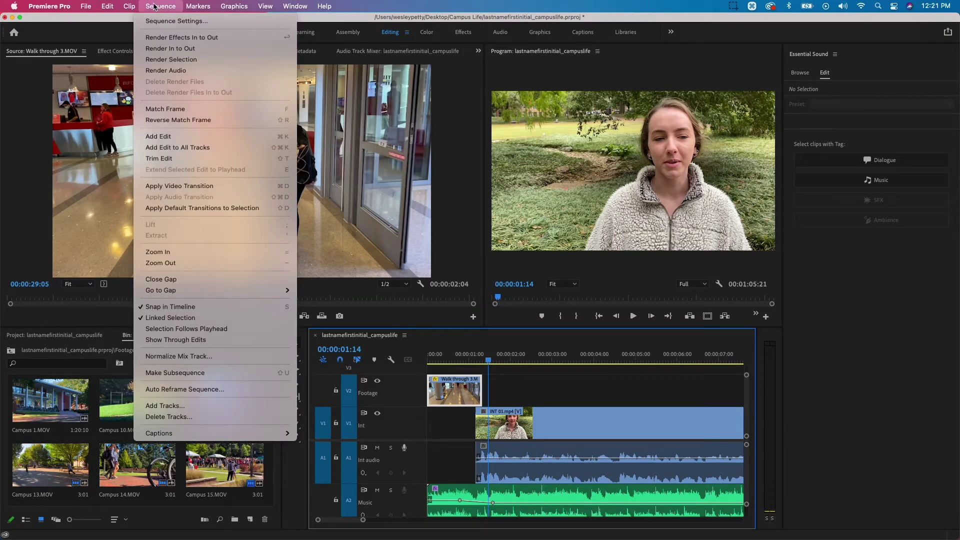
{"action": "left_click", "coordinate": [191, 49]}
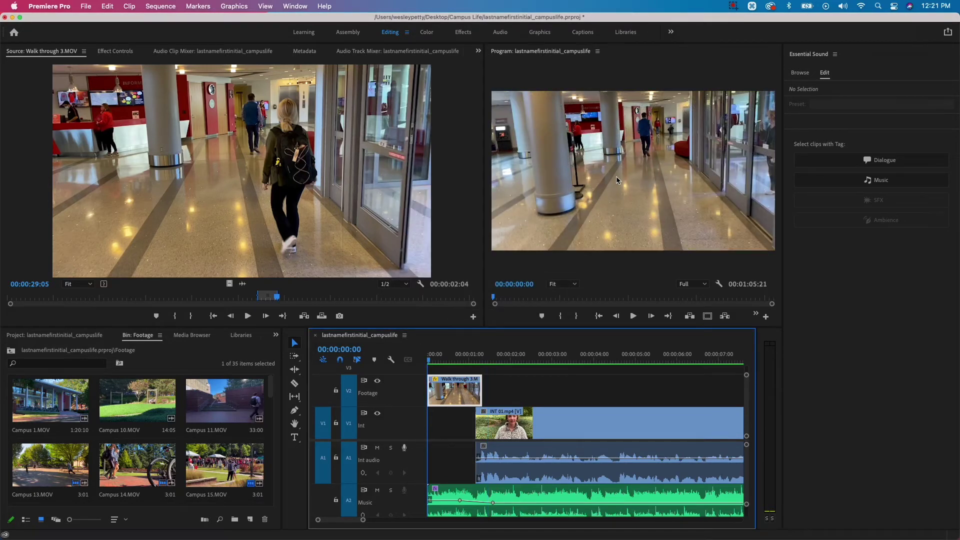
{"action": "key", "text": "grave"}
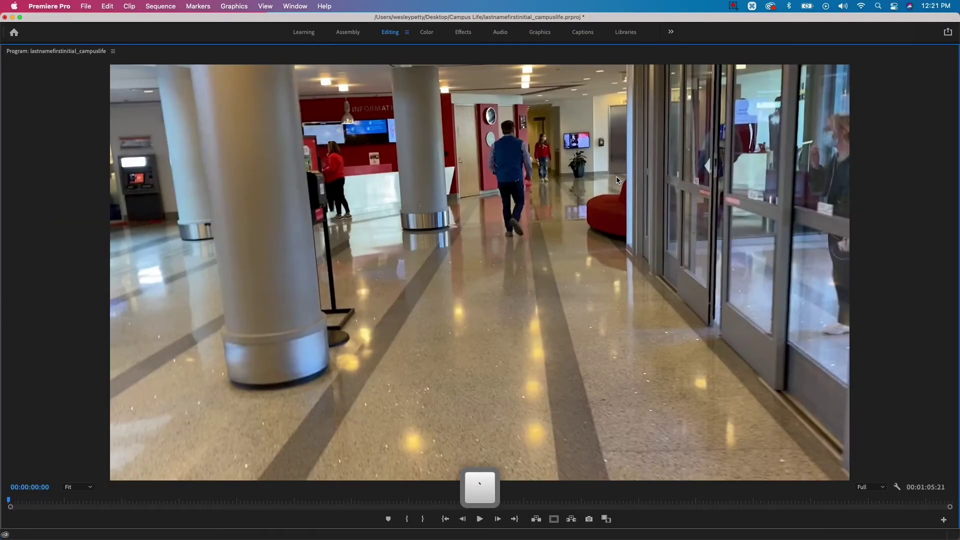
{"action": "key", "text": "space"}
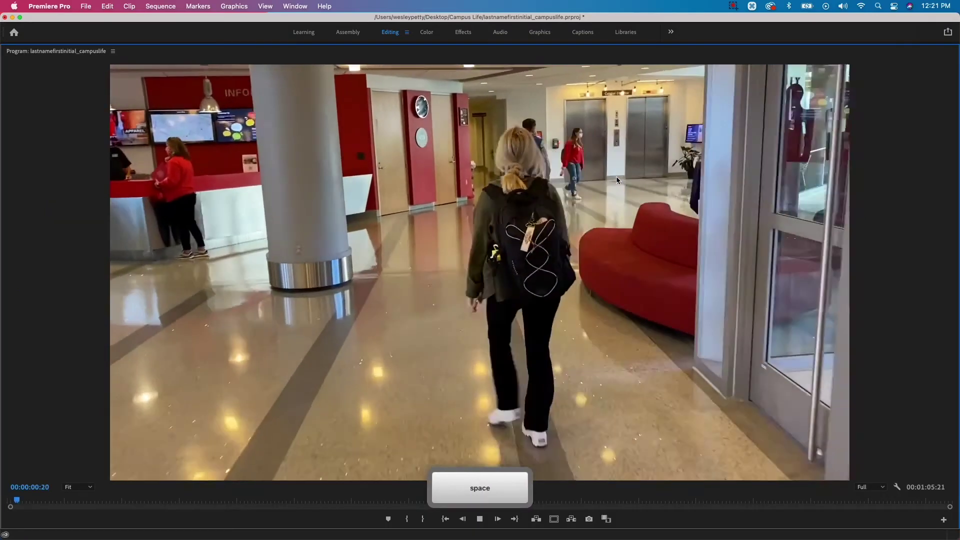
{"action": "key", "text": "space"}
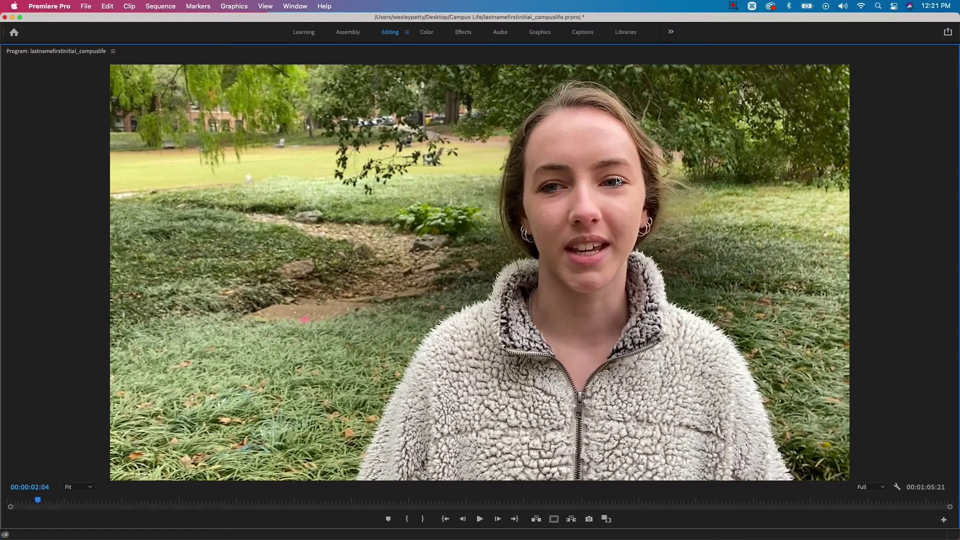
{"action": "key", "text": "grave"}
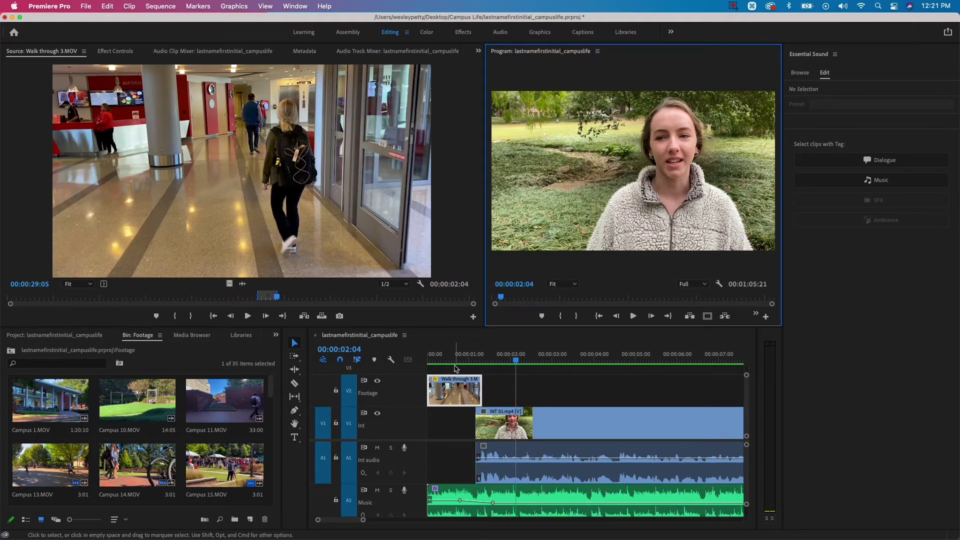
Step: Return the playhead to the start of the sequence and save the project
{"action": "left_click", "coordinate": [463, 360]}
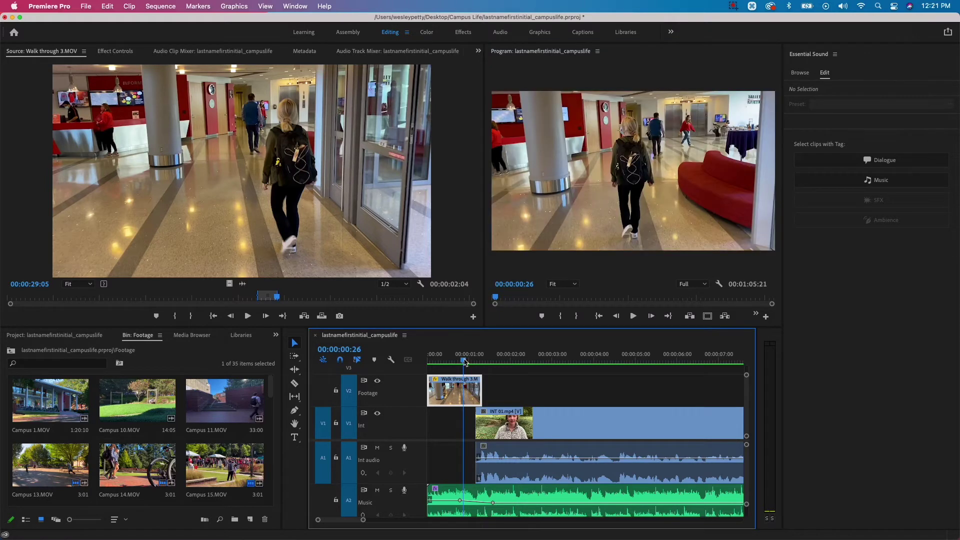
{"action": "left_click_drag", "start_coordinate": [464, 361], "coordinate": [414, 365]}
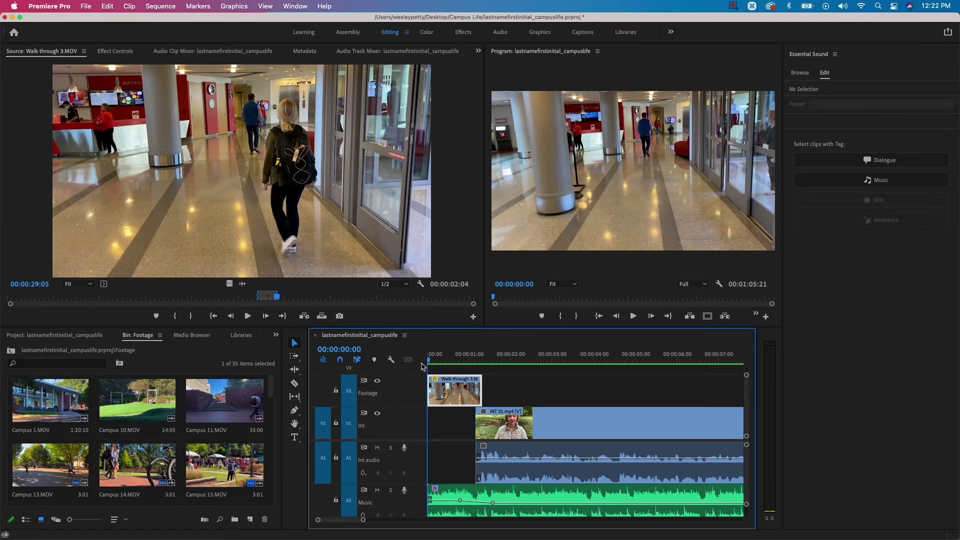
{"action": "key", "text": "super+s"}
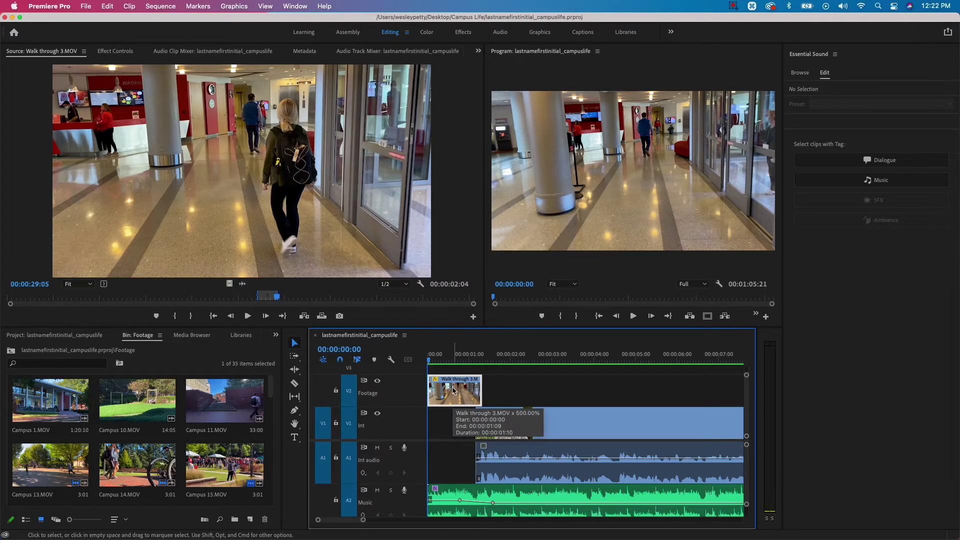
Step: Place the playhead at 00:01:01:05, over the END 03.mp4 clip at the end of the sequence
{"action": "key", "text": "backslash"}
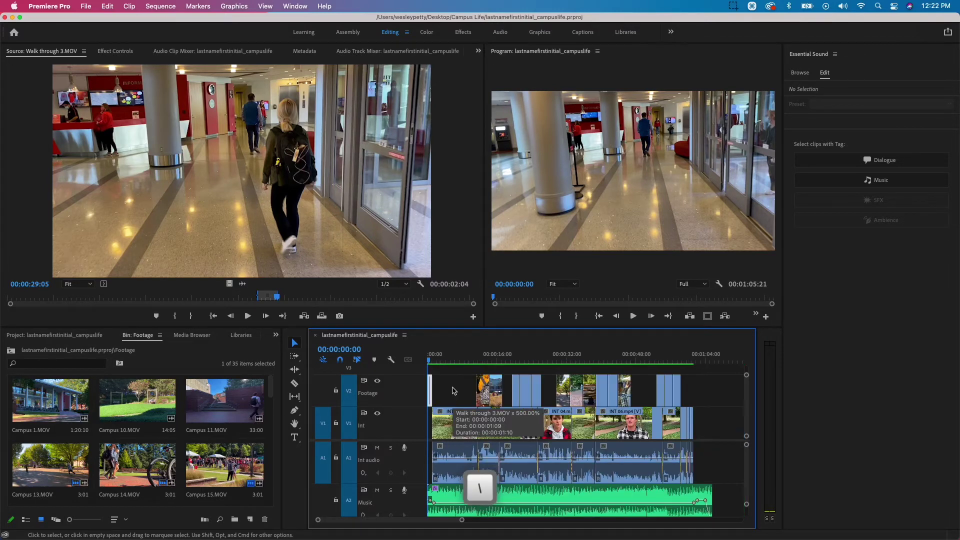
{"action": "left_click", "coordinate": [690, 363]}
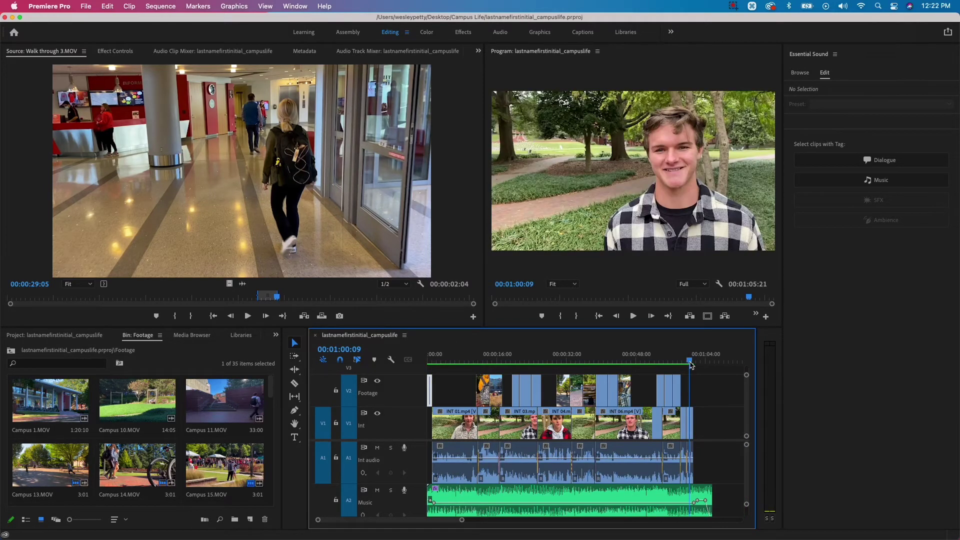
{"action": "key", "text": "equal"}
{"action": "key", "text": "equal"}
{"action": "key", "text": "equal"}
{"action": "key", "text": "equal"}
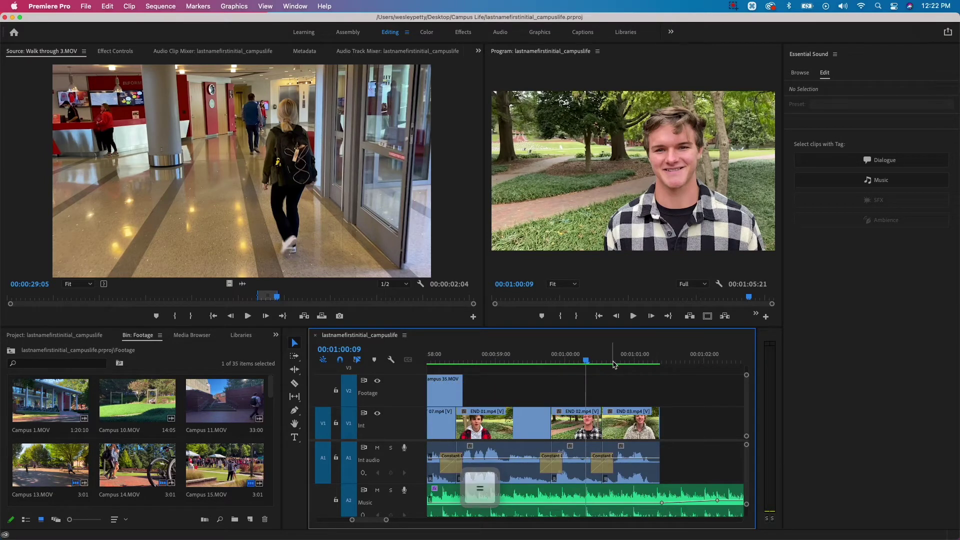
{"action": "left_click", "coordinate": [624, 361]}
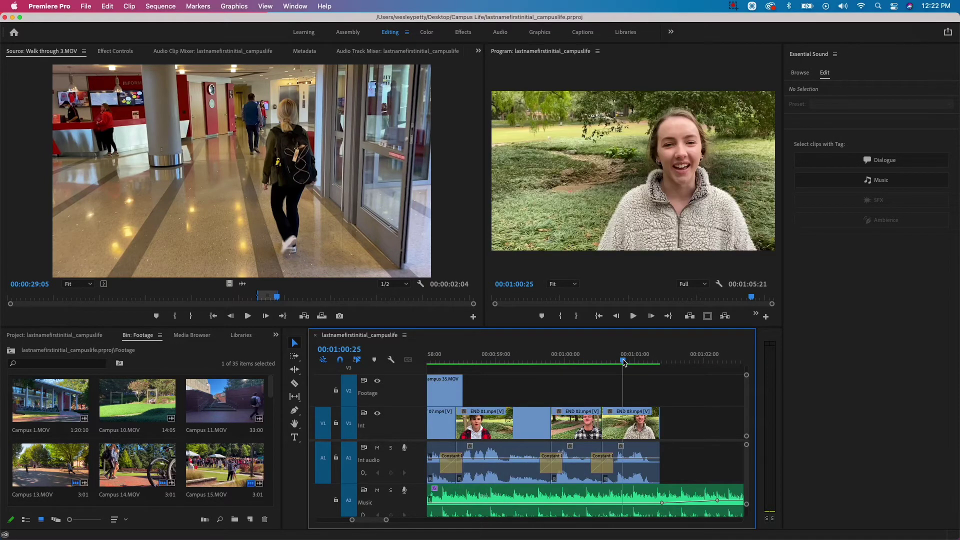
{"action": "left_click_drag", "start_coordinate": [624, 361], "coordinate": [647, 364]}
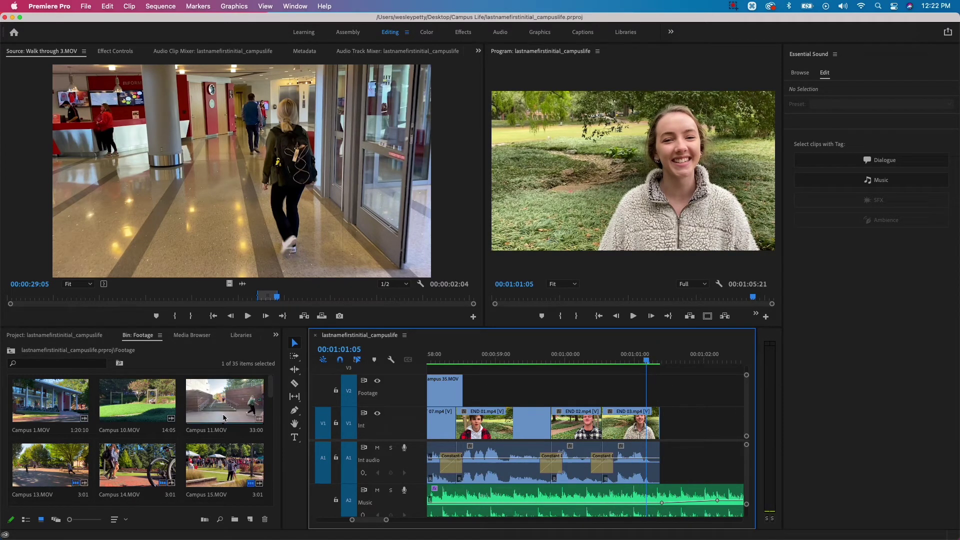
Step: Open Walk through 1.MOV in the Source monitor and mark its In at 00:00:06:26 and Out at 00:00:08:21
{"action": "key", "text": "grave"}
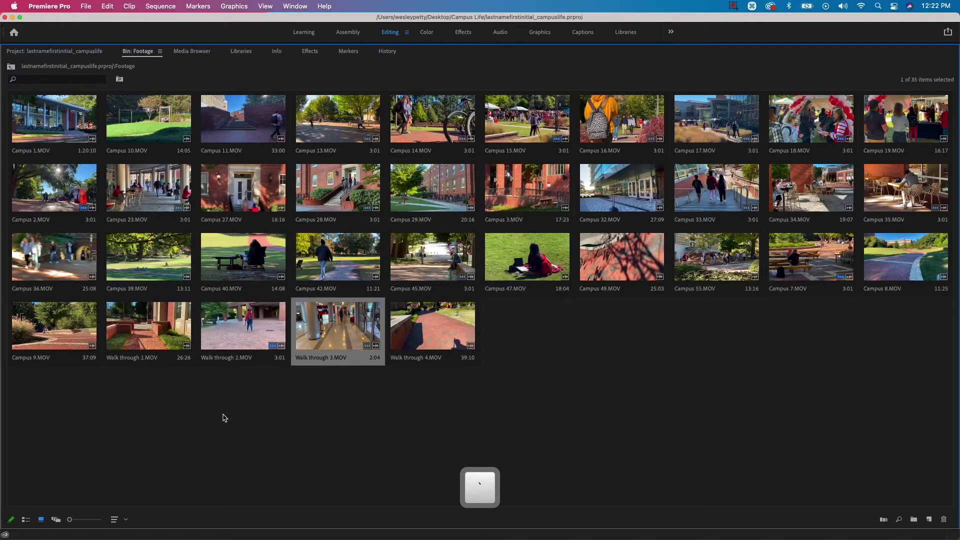
{"action": "double_click", "coordinate": [142, 334]}
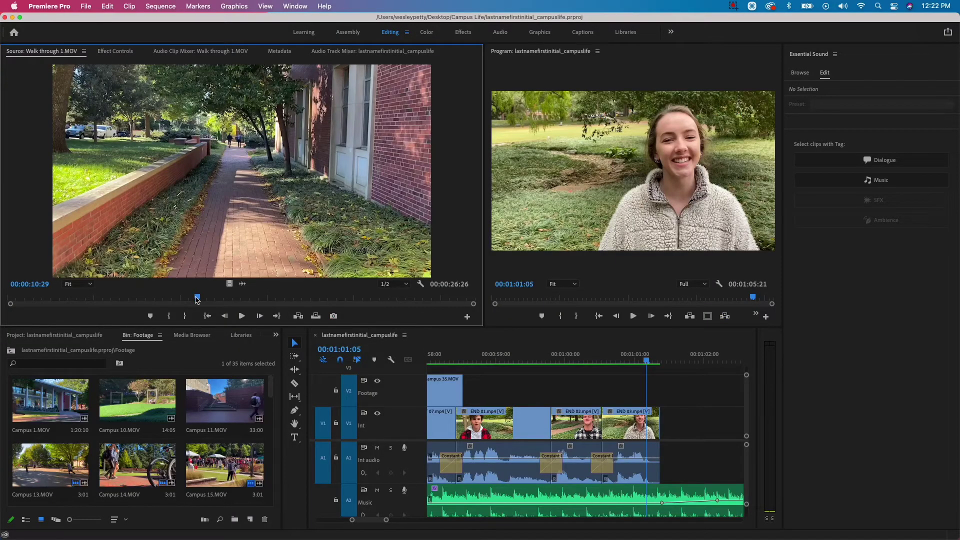
{"action": "left_click_drag", "start_coordinate": [197, 299], "coordinate": [126, 316]}
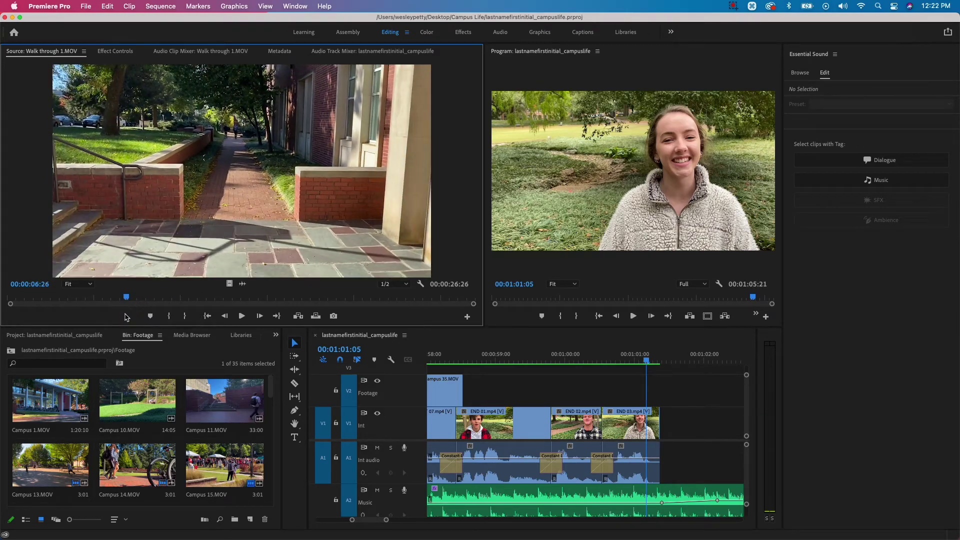
{"action": "key", "text": "i"}
{"action": "key", "text": "space"}
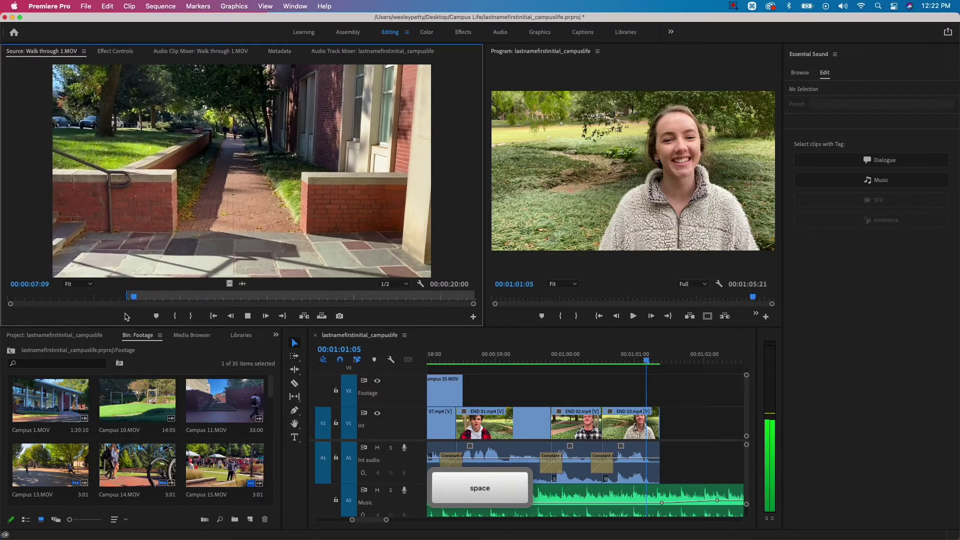
{"action": "key", "text": "o"}
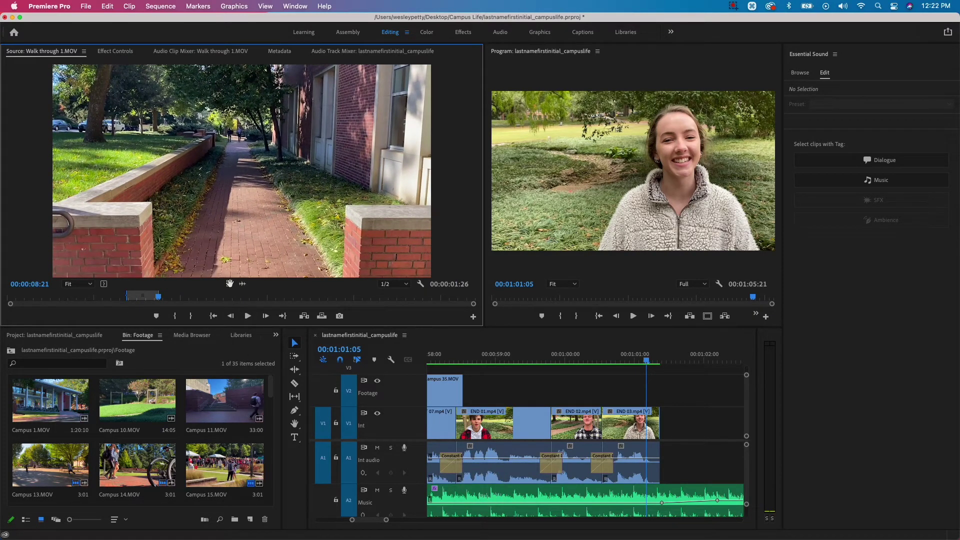
Step: Place only the video of the marked Walk through 1.MOV range on V2 at the playhead and lock tracks V1, A1 and A2
{"action": "left_click_drag", "start_coordinate": [229, 283], "coordinate": [644, 391]}
{"action": "left_click", "coordinate": [336, 423]}
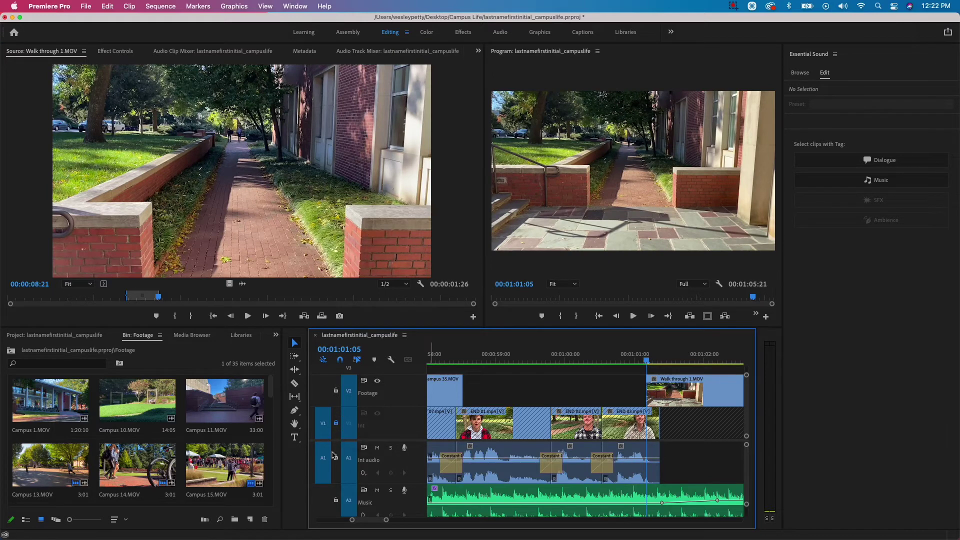
{"action": "left_click", "coordinate": [335, 457]}
{"action": "left_click", "coordinate": [336, 499]}
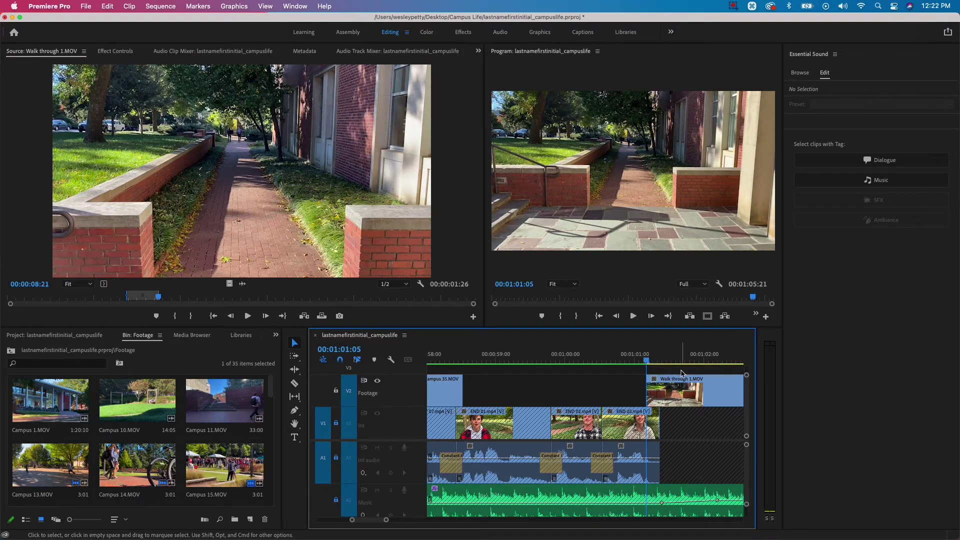
Step: Set the speed of the Walk through 1.MOV clip in the sequence to 500%
{"action": "left_click", "coordinate": [673, 384]}
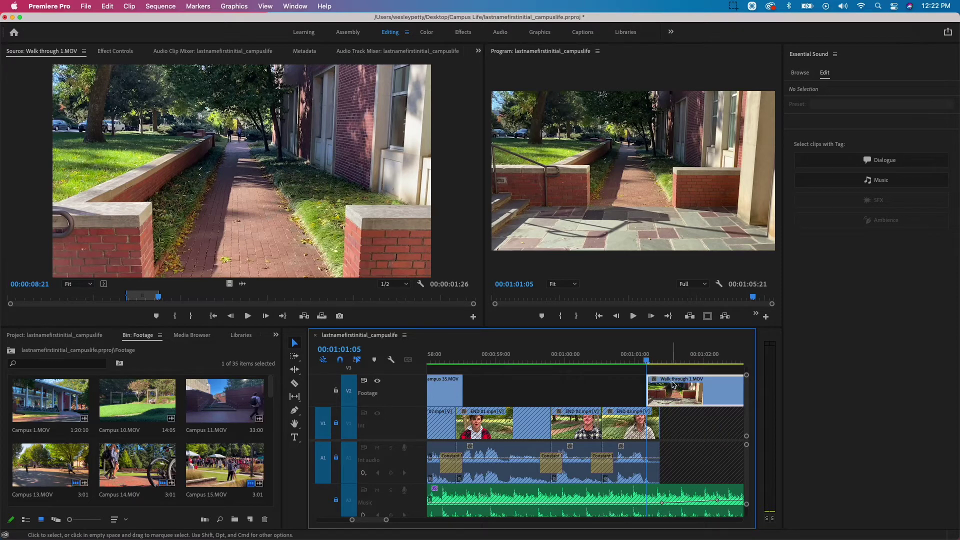
{"action": "right_click", "coordinate": [673, 385]}
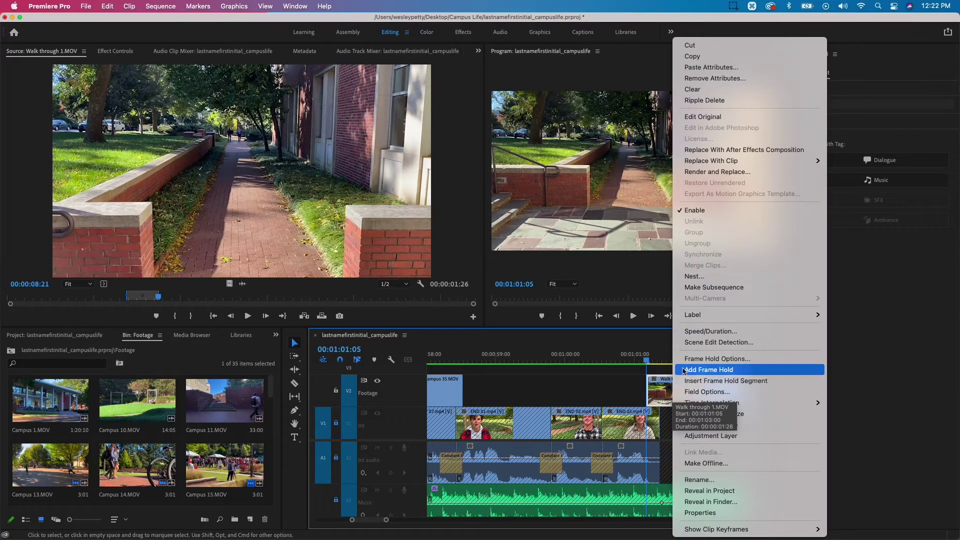
{"action": "left_click", "coordinate": [710, 331]}
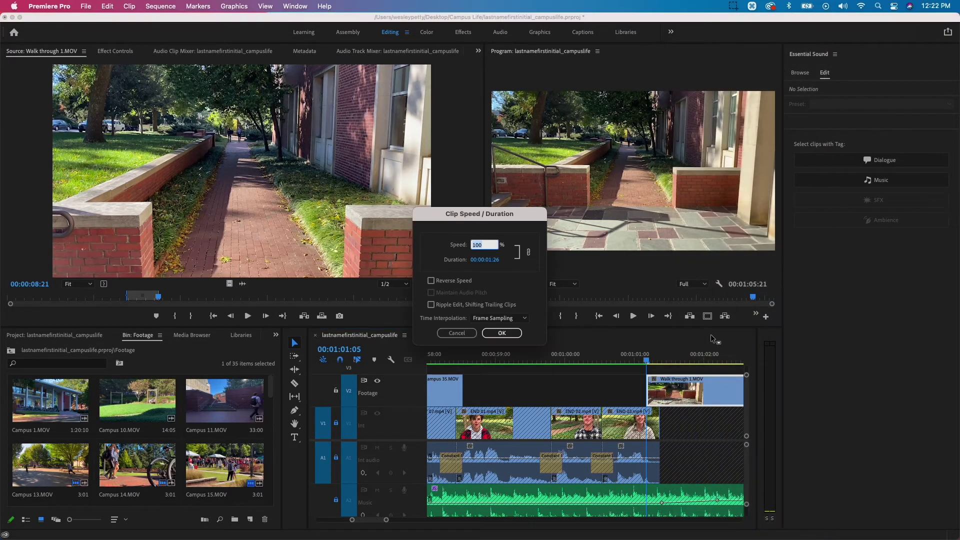
{"action": "type", "text": "400"}
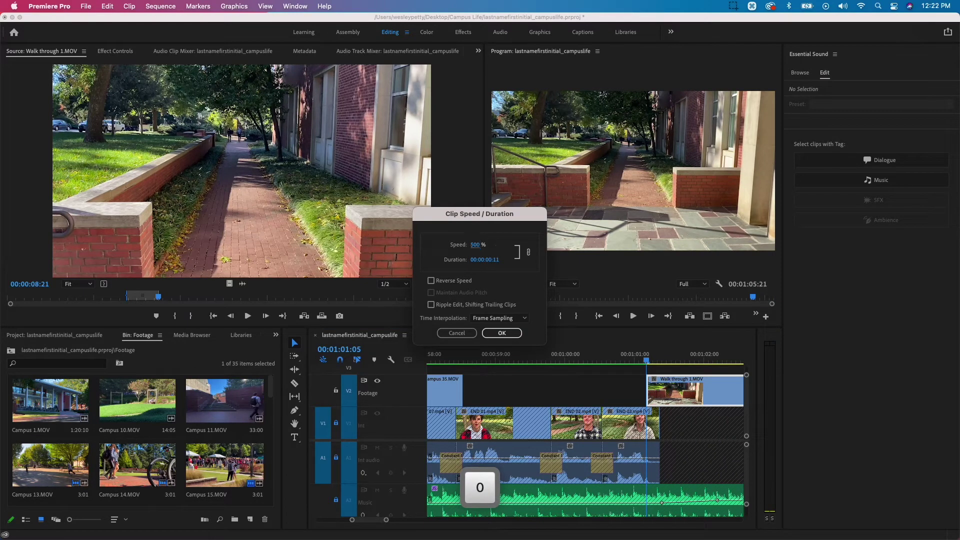
{"action": "key", "text": "Return"}
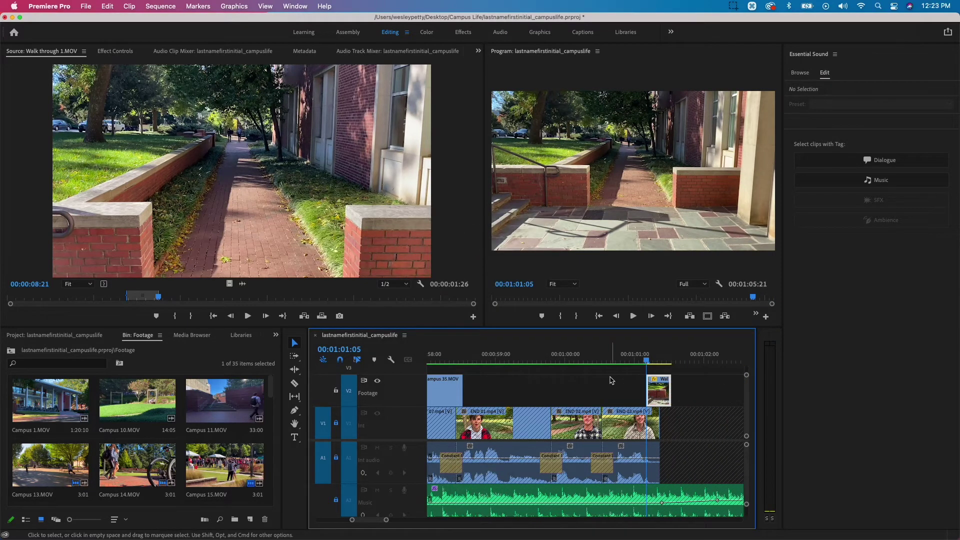
Step: Extend the end of the sped-up Walk through 1.MOV clip to just past 00:01:03:00 in the maximized timeline, restoring the layout when done
{"action": "key", "text": "grave"}
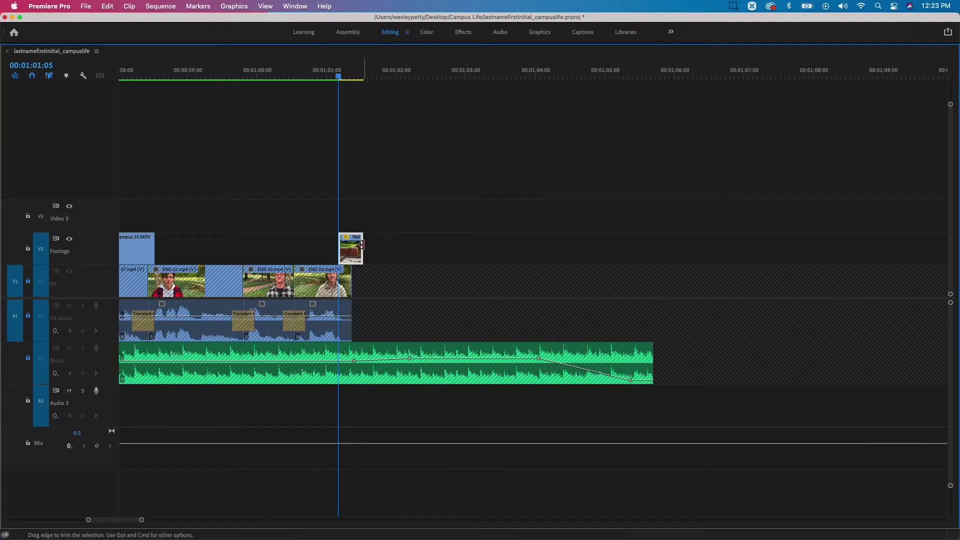
{"action": "left_click_drag", "start_coordinate": [362, 244], "coordinate": [475, 249]}
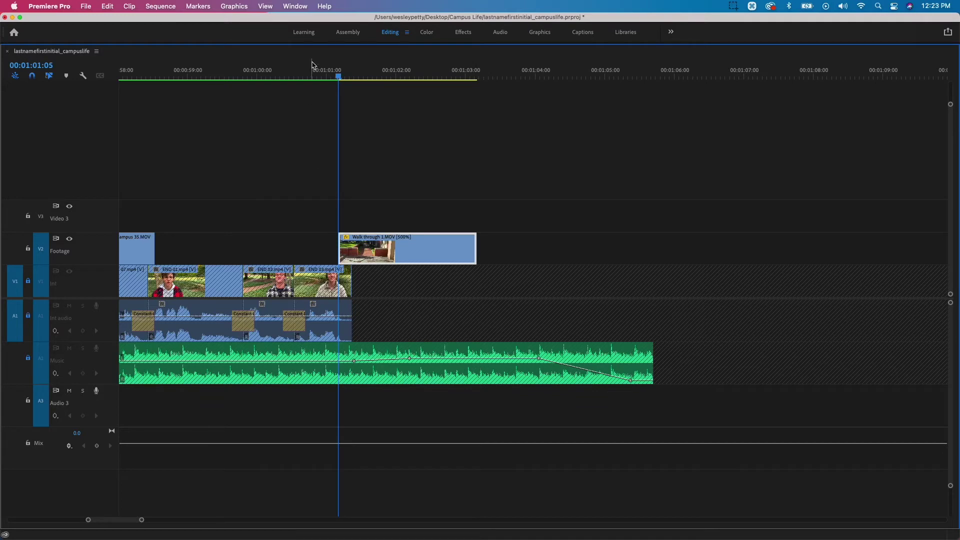
{"action": "key", "text": "grave"}
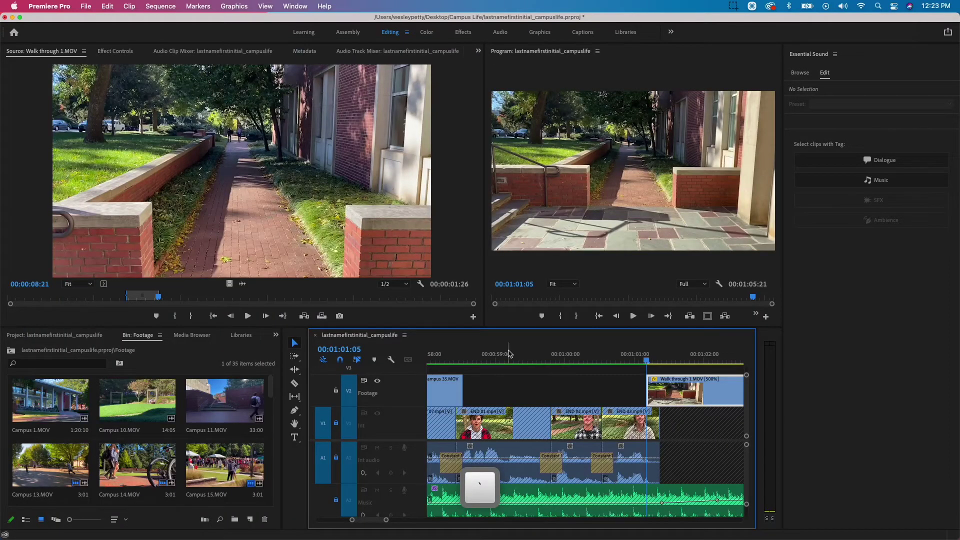
Step: Play back the ending from 00:01:00:25 in a maximized Program monitor and restore the layout
{"action": "left_click", "coordinate": [624, 361]}
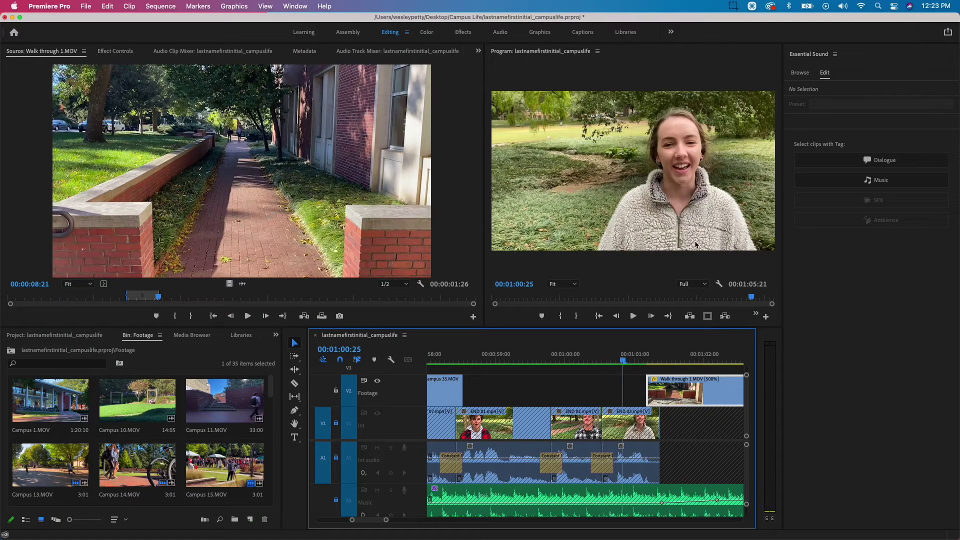
{"action": "key", "text": "grave"}
{"action": "key", "text": "space"}
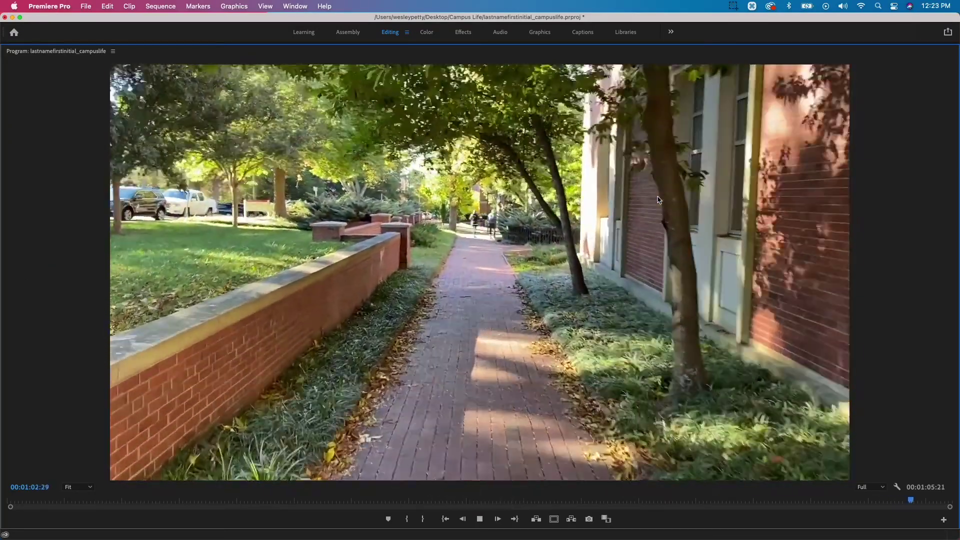
{"action": "key", "text": "space"}
{"action": "key", "text": "space"}
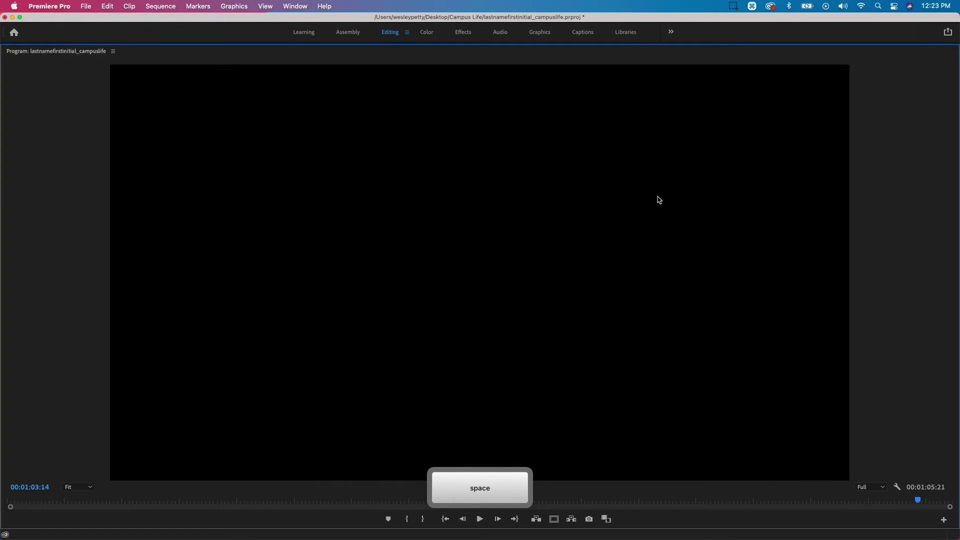
{"action": "key", "text": "grave"}
{"action": "left_click", "coordinate": [682, 360]}
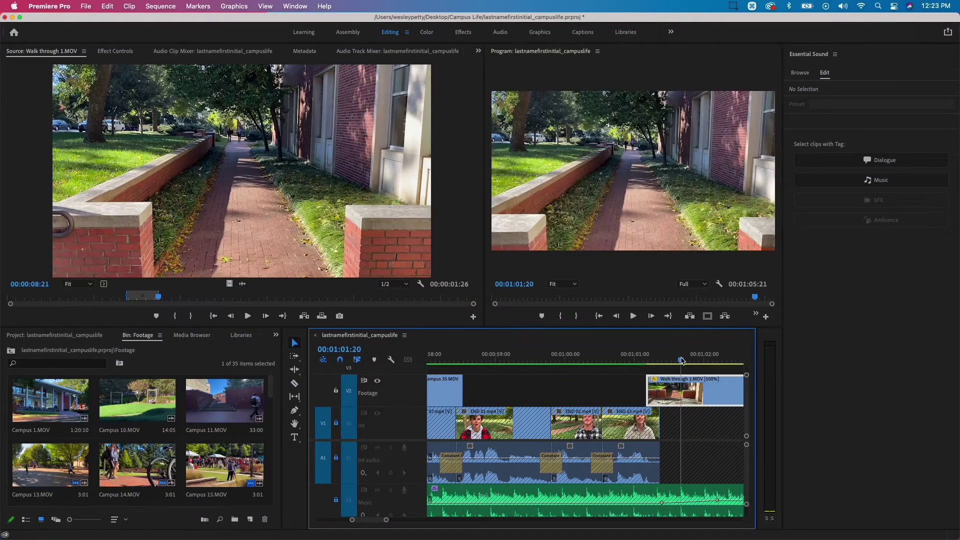
{"action": "key", "text": "grave"}
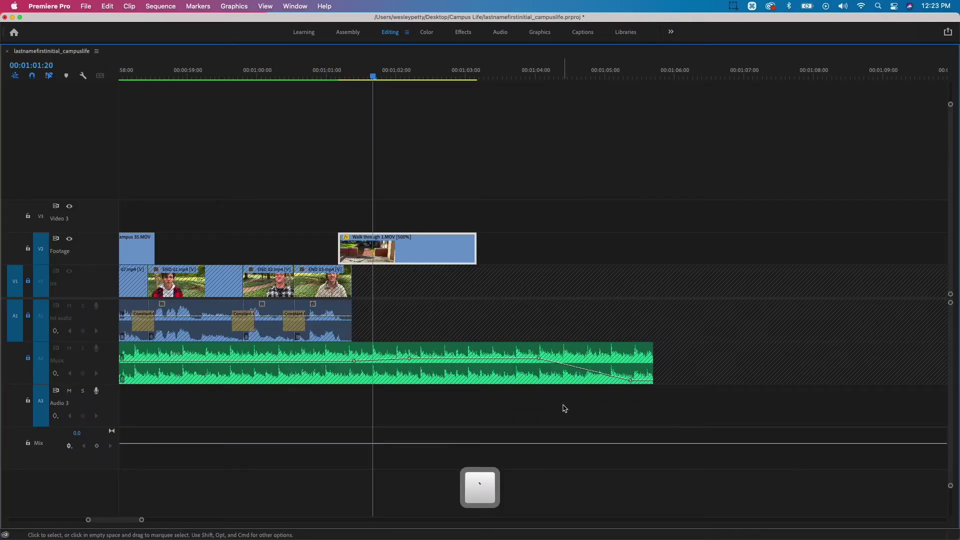
{"action": "key", "text": "grave"}
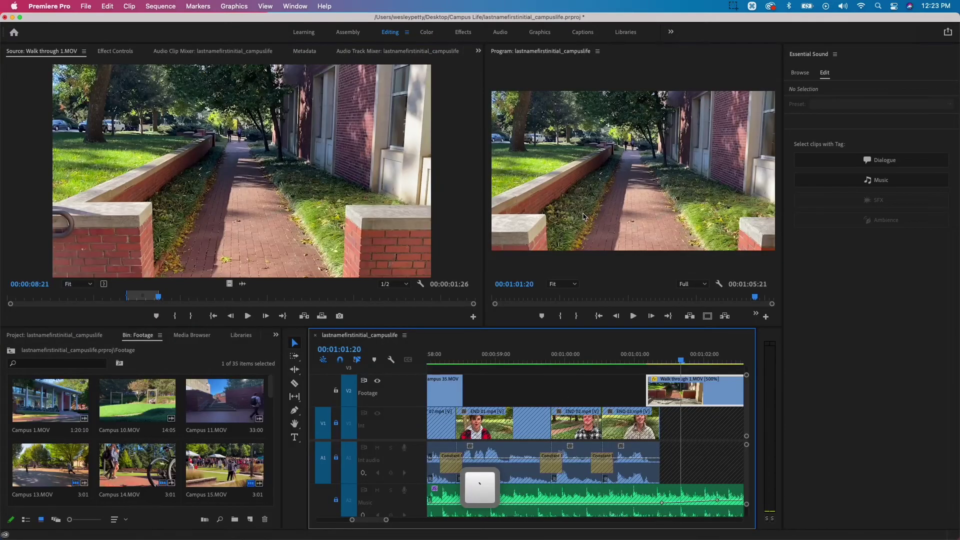
{"action": "key", "text": "grave"}
{"action": "key", "text": "grave"}
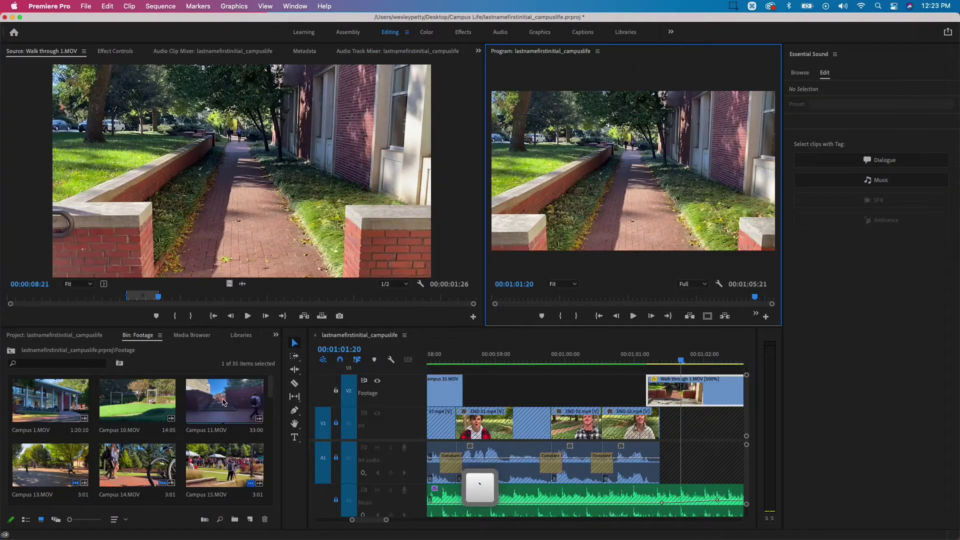
{"action": "key", "text": "grave"}
{"action": "key", "text": "grave"}
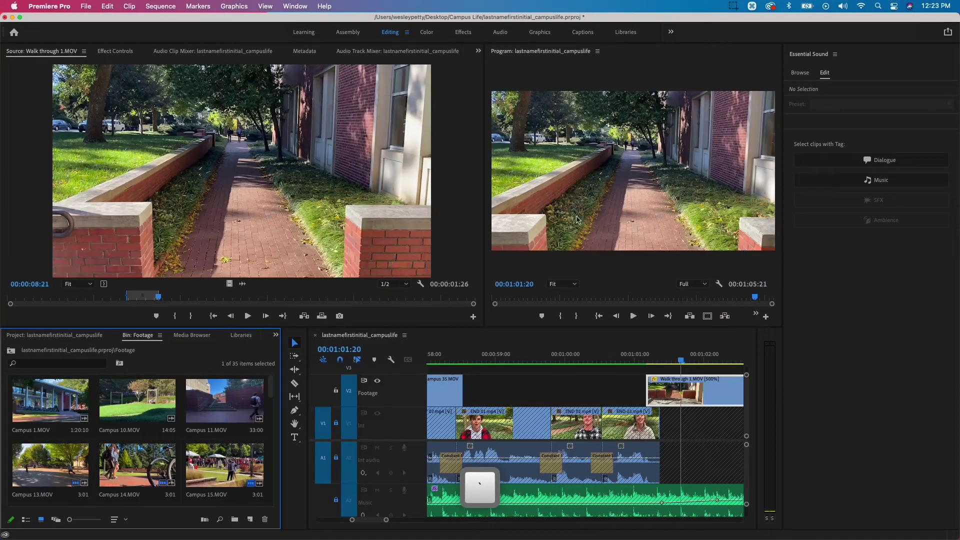
{"action": "key", "text": "grave"}
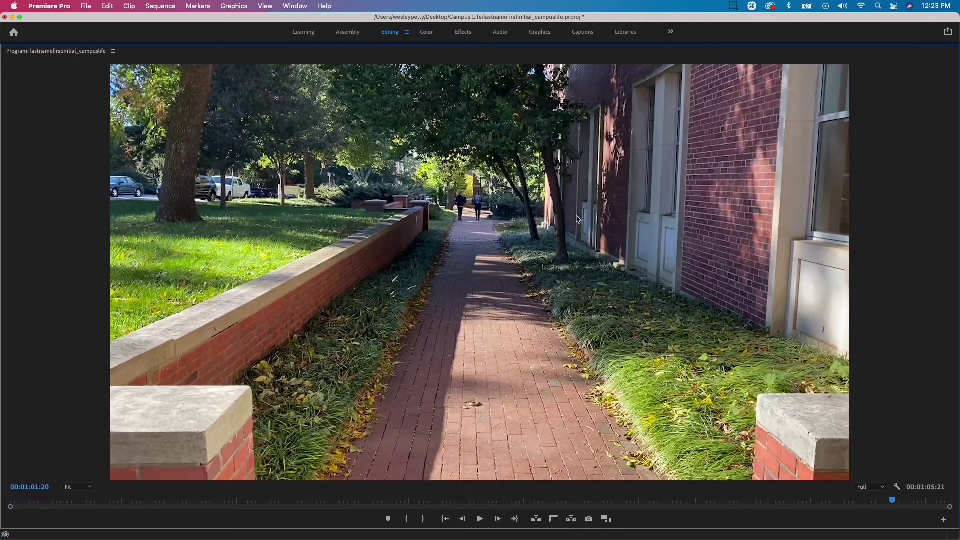
{"action": "key", "text": "grave"}
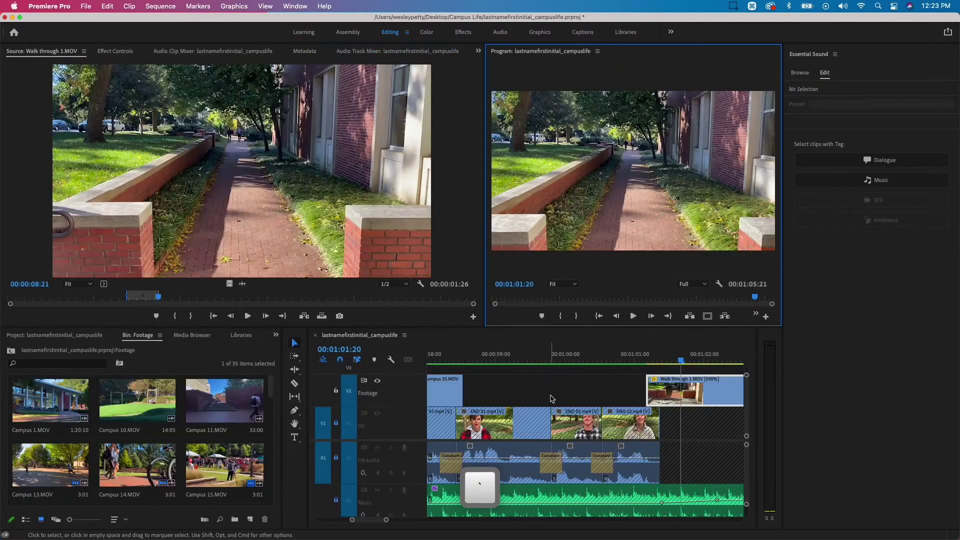
Step: Unlock the Music track and shift its last two volume keyframes earlier, so the fade-out runs from about 00:01:02:20 to 00:01:04:00
{"action": "key", "text": "grave"}
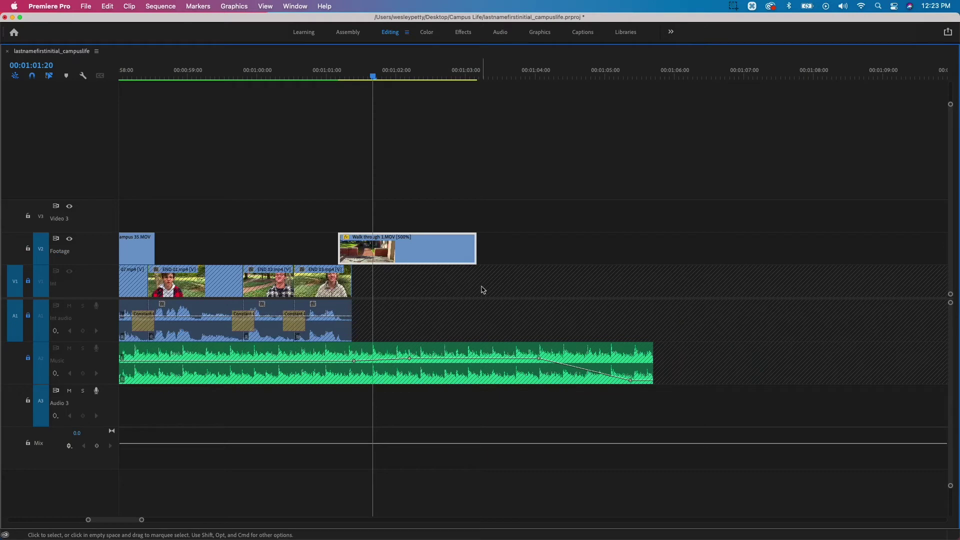
{"action": "left_click_drag", "start_coordinate": [374, 79], "coordinate": [428, 82]}
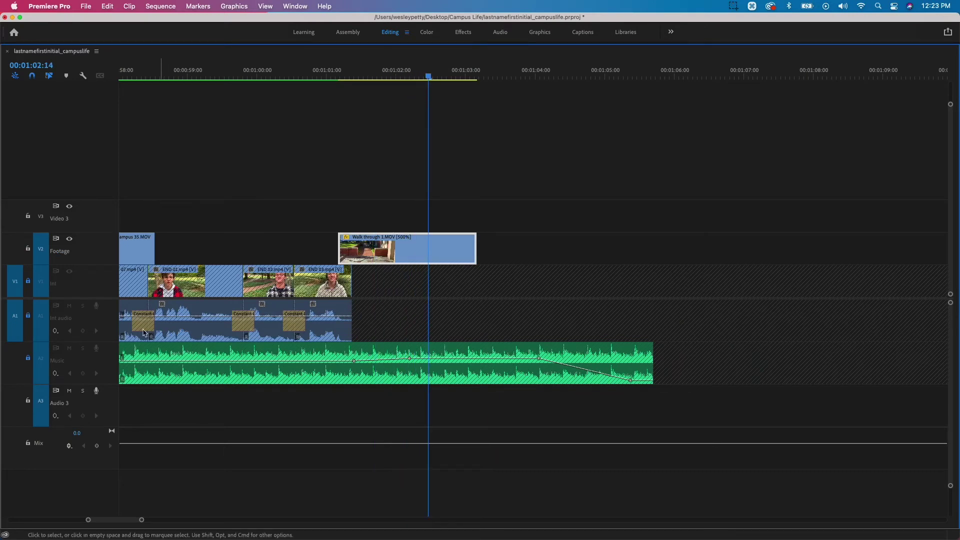
{"action": "left_click", "coordinate": [28, 358]}
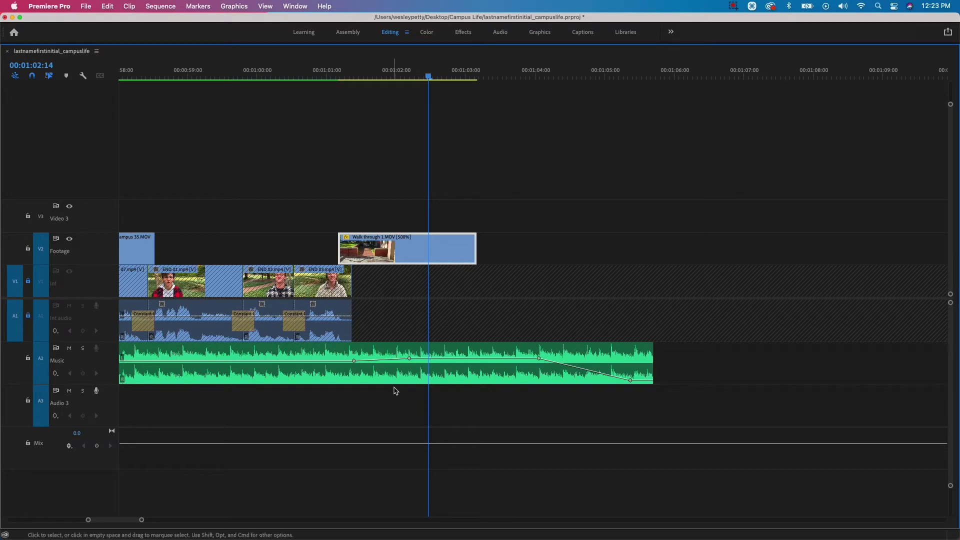
{"action": "left_click", "coordinate": [539, 359]}
{"action": "left_click", "coordinate": [630, 381], "text": "shift"}
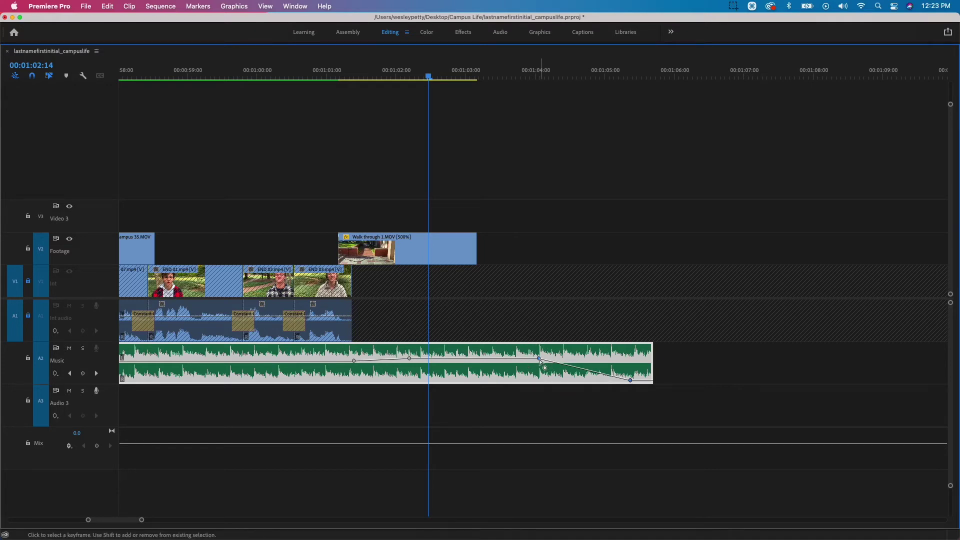
{"action": "left_click_drag", "start_coordinate": [539, 361], "coordinate": [441, 358]}
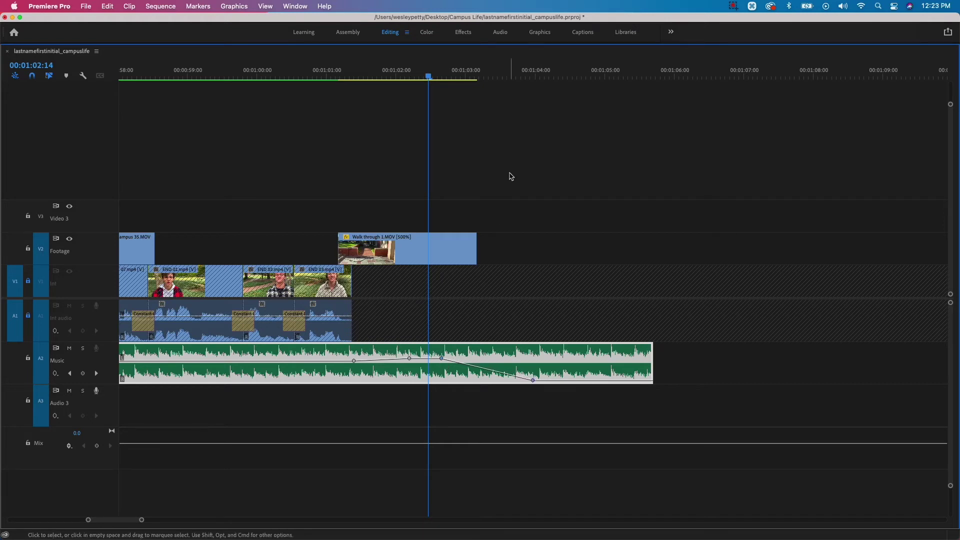
Step: Move the Music clip's last volume keyframe back to about 00:01:03:06, beside the end of the Walk through 1.MOV clip
{"action": "left_click", "coordinate": [476, 78]}
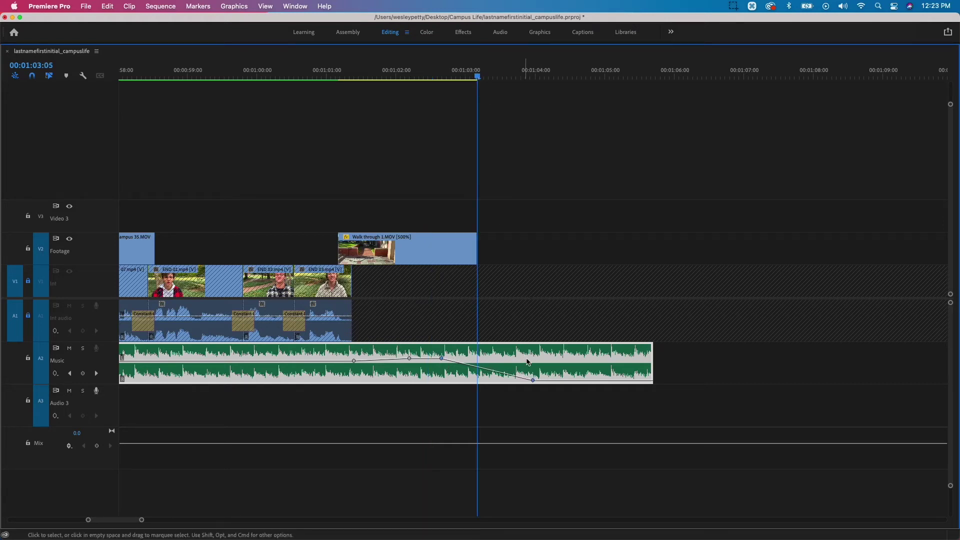
{"action": "mouse_move", "coordinate": [535, 385]}
{"action": "left_mouse_down"}
{"action": "mouse_move", "coordinate": [524, 385]}
{"action": "mouse_move", "coordinate": [533, 380]}
{"action": "left_mouse_up"}
{"action": "left_click", "coordinate": [527, 409]}
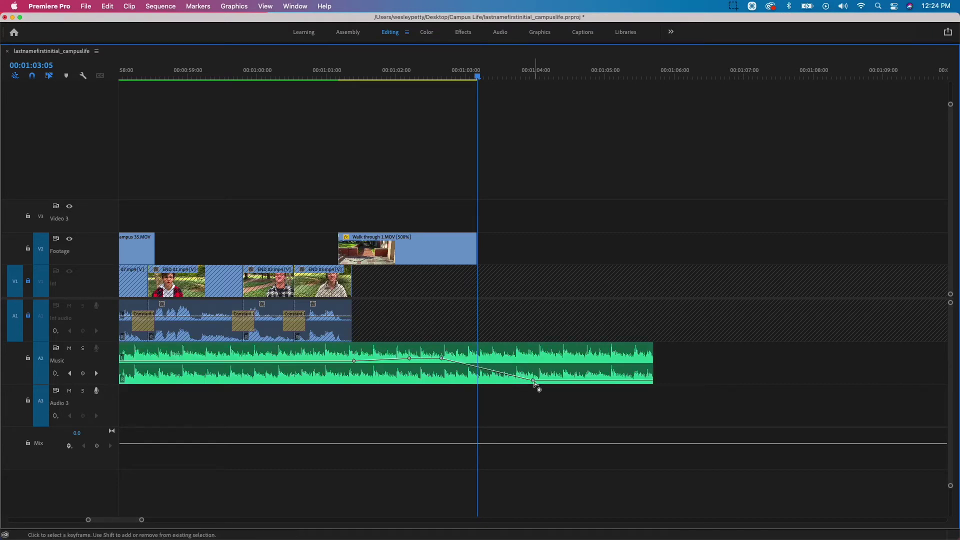
{"action": "left_click_drag", "start_coordinate": [534, 382], "coordinate": [481, 380]}
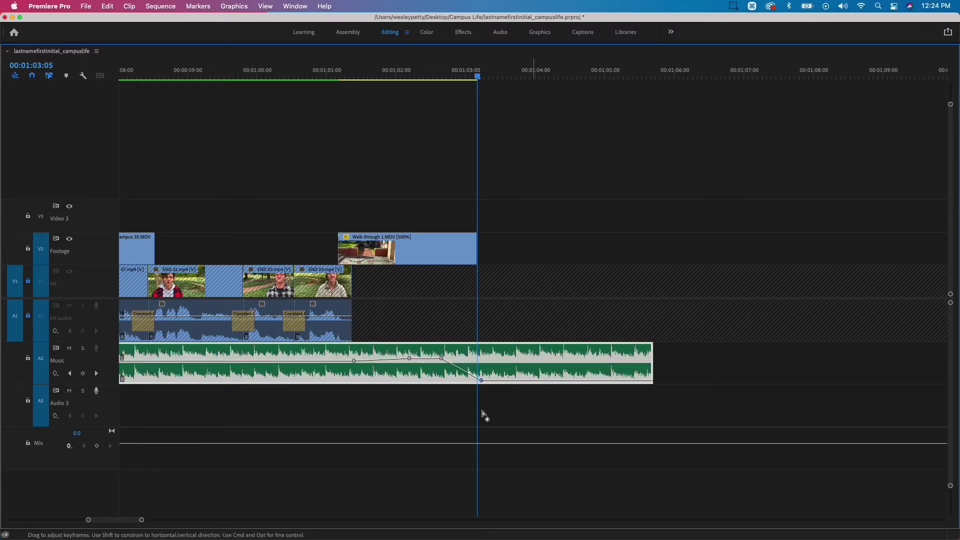
Step: Play back the ending in the normal layout from just before 00:01:00:00 and check the shortened music fade-out on the timeline
{"action": "left_click", "coordinate": [241, 80]}
{"action": "key", "text": "grave"}
{"action": "key", "text": "space"}
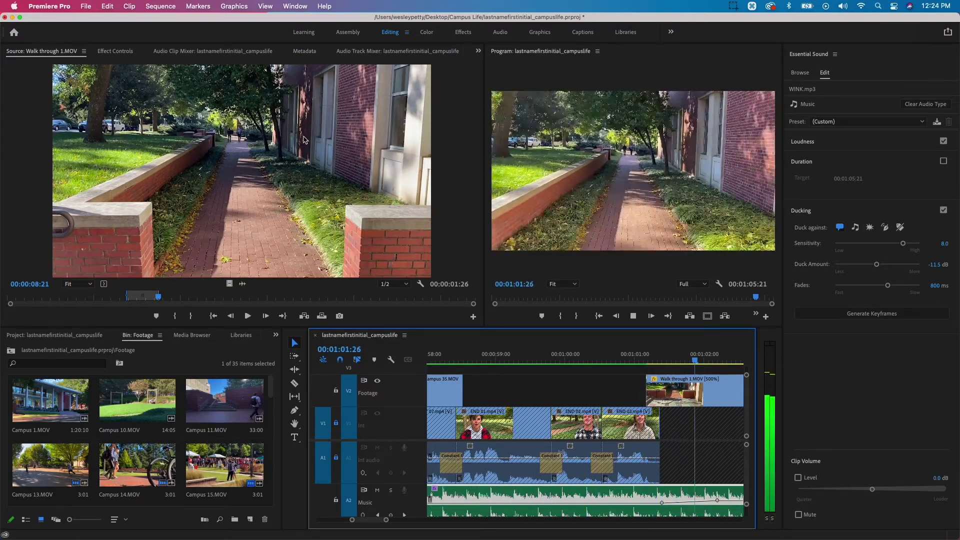
{"action": "key", "text": "space"}
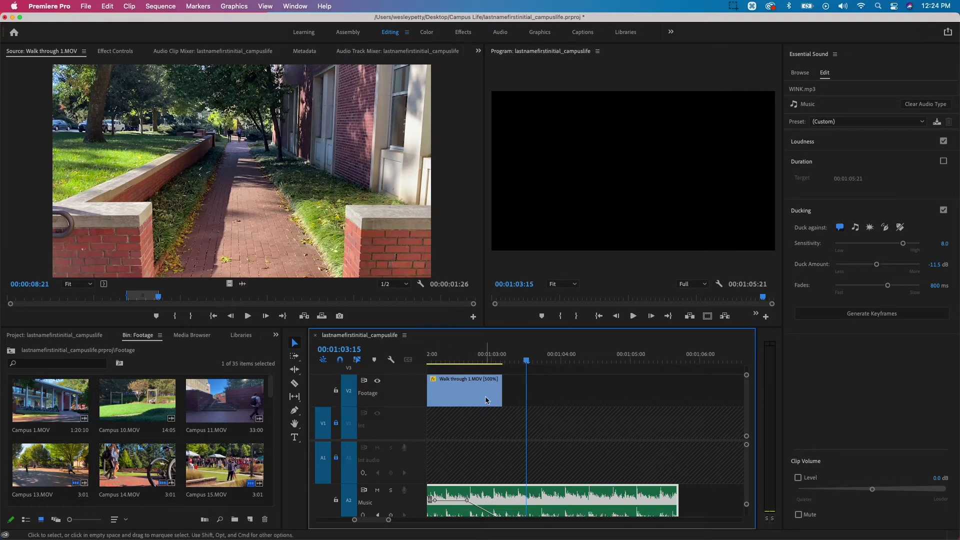
{"action": "key", "text": "grave"}
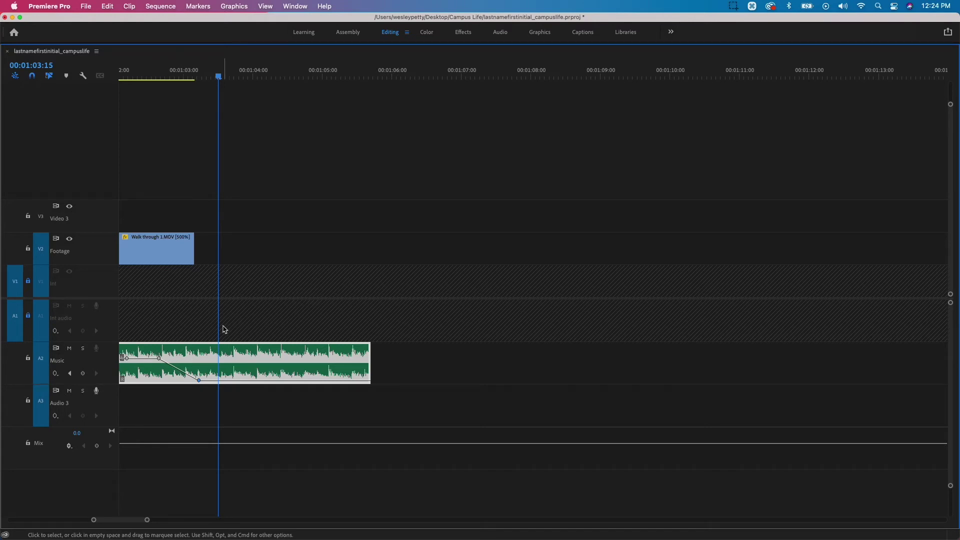
{"action": "key", "text": "grave"}
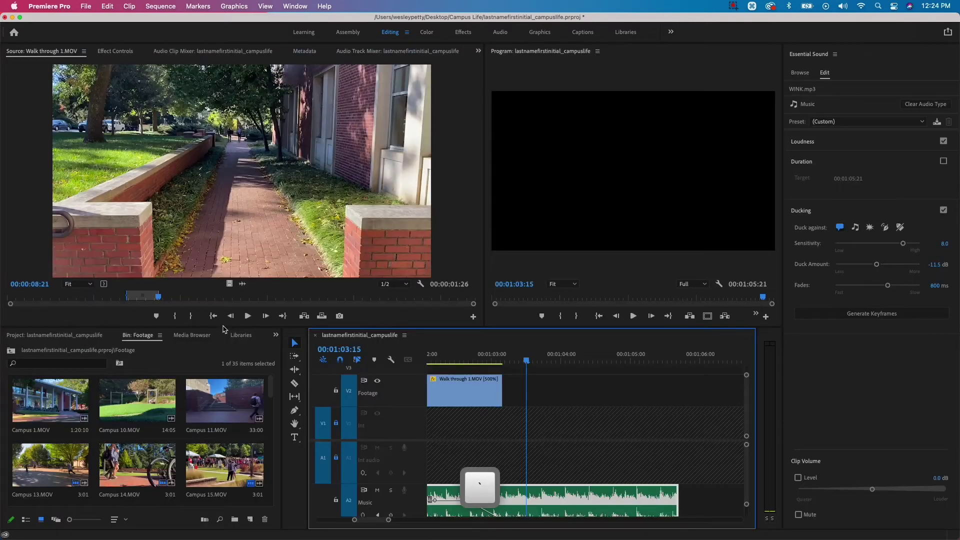
Step: Apply a Cross Dissolve to the end of the Walk through 1.MOV clip with a transition duration of 00:00:01:00
{"action": "left_click", "coordinate": [275, 335]}
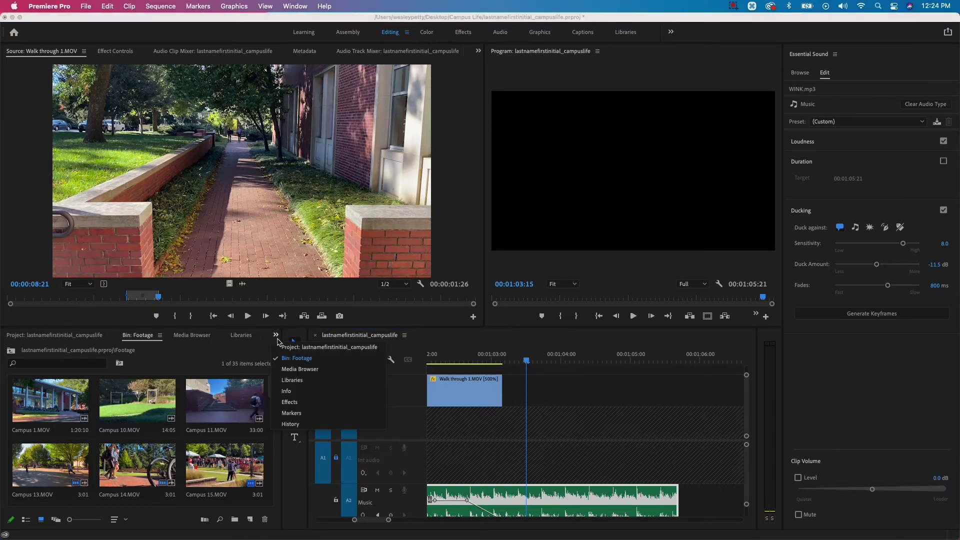
{"action": "left_click", "coordinate": [296, 401]}
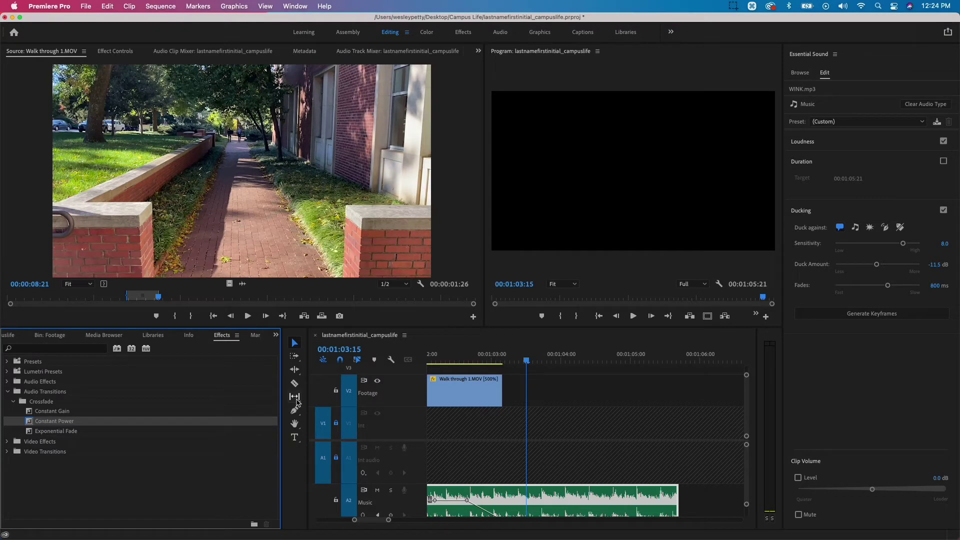
{"action": "left_click", "coordinate": [7, 452]}
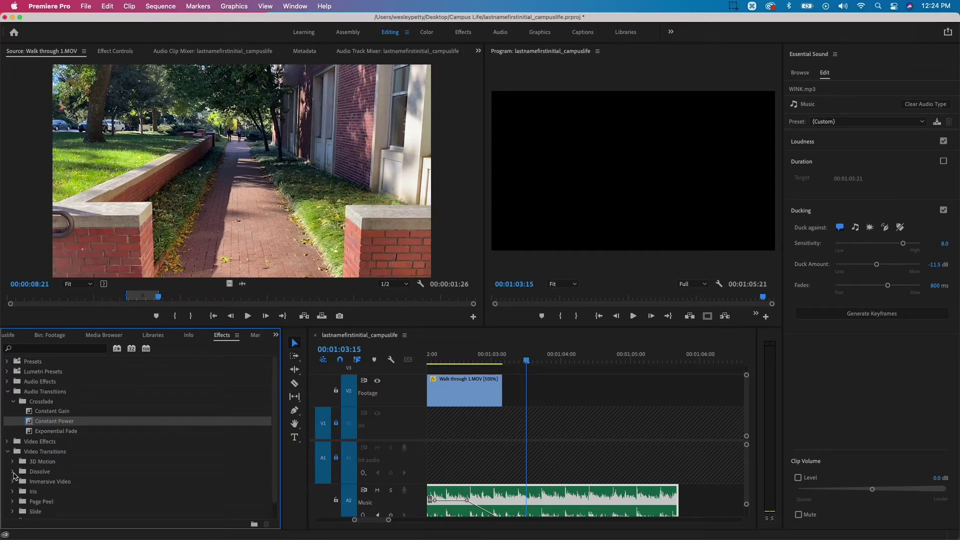
{"action": "left_click", "coordinate": [13, 472]}
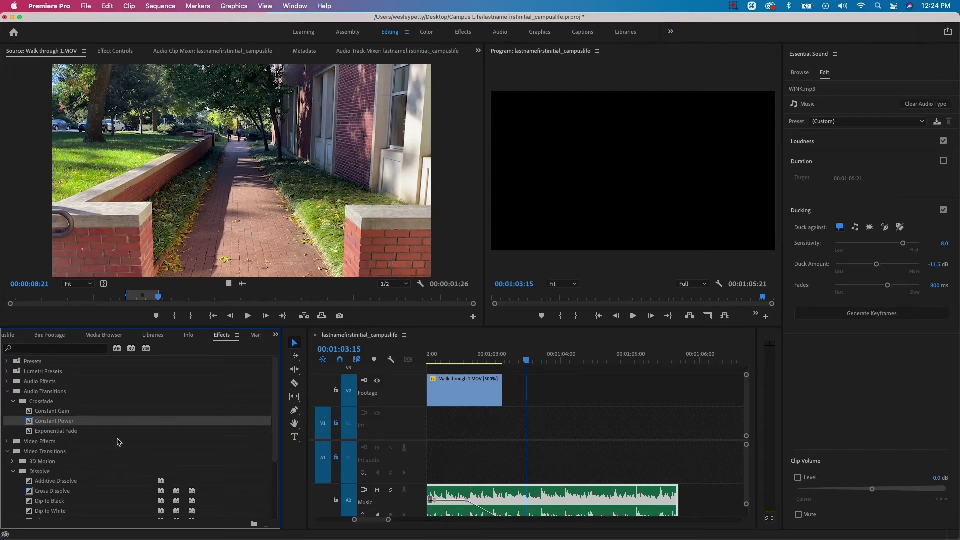
{"action": "scroll", "coordinate": [119, 442], "scroll_direction": "down", "scroll_amount": 4}
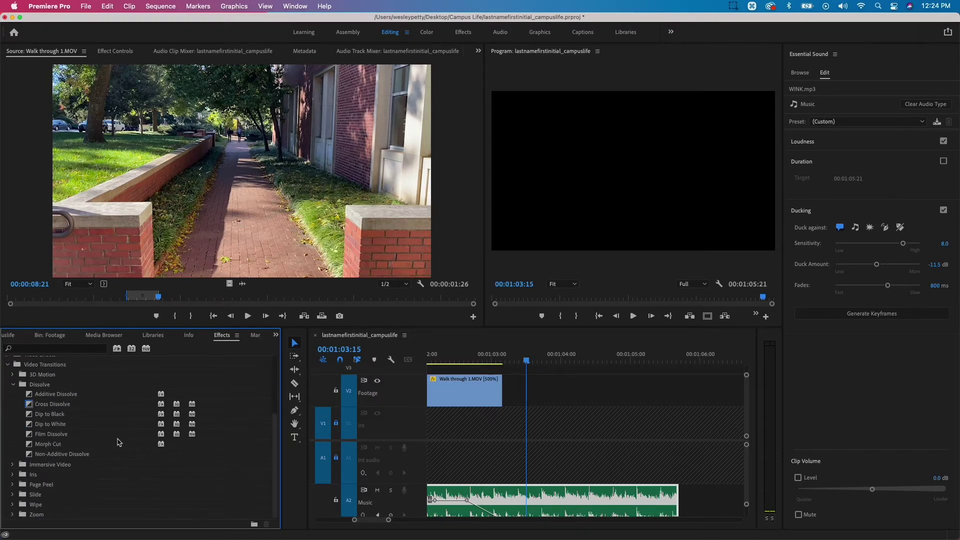
{"action": "left_click_drag", "start_coordinate": [31, 408], "coordinate": [499, 402]}
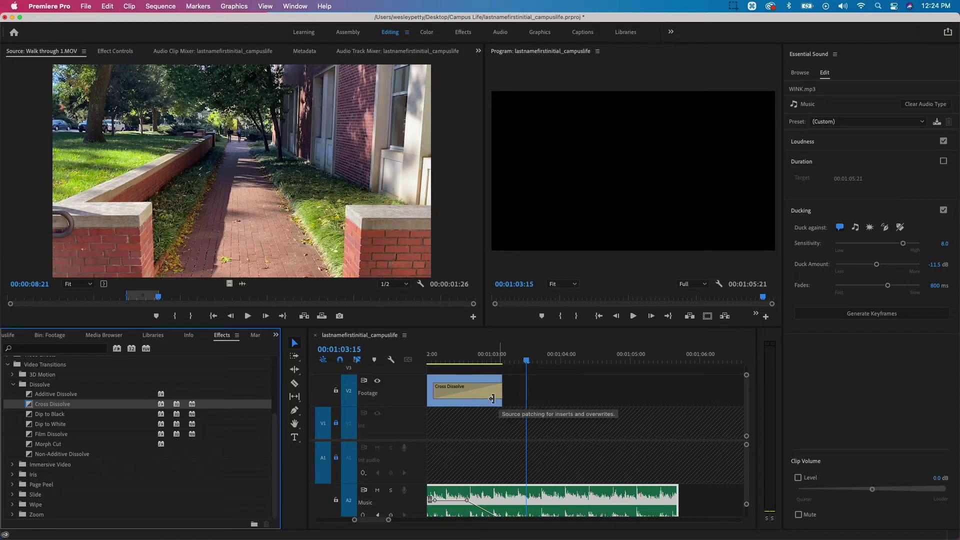
{"action": "double_click", "coordinate": [478, 395]}
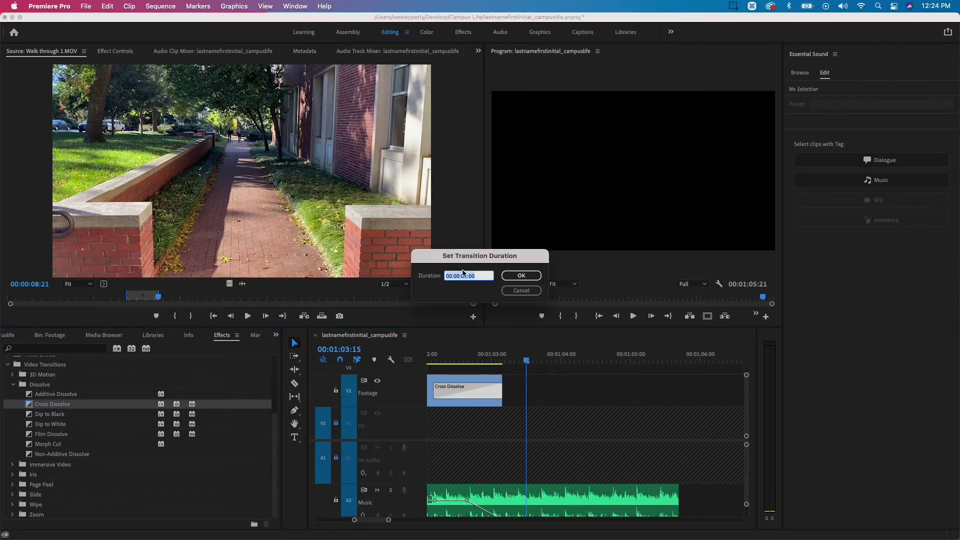
{"action": "left_click", "coordinate": [521, 275]}
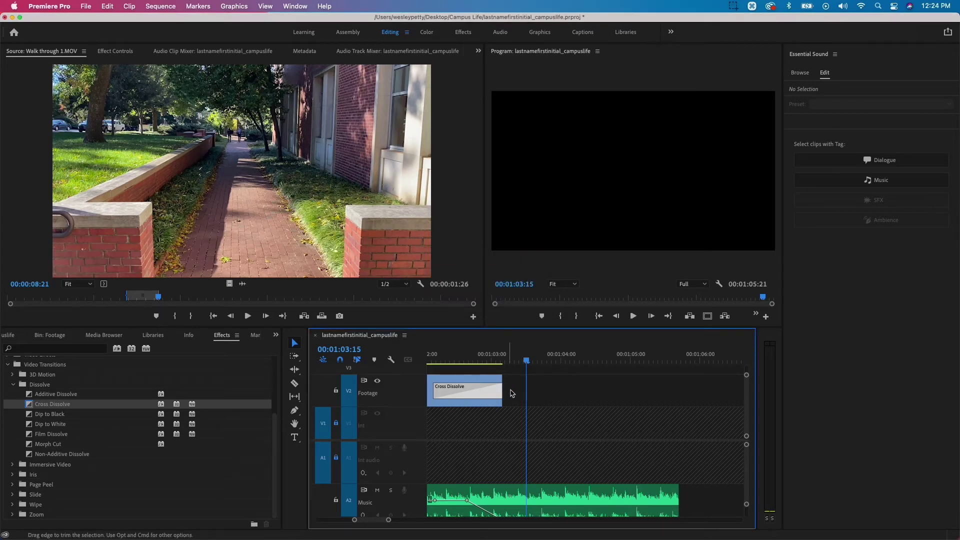
Step: Play the final interview clip into the Walk through 1.MOV clip, stopping at the start of the dissolve
{"action": "scroll", "coordinate": [505, 390], "scroll_direction": "left", "scroll_amount": 5}
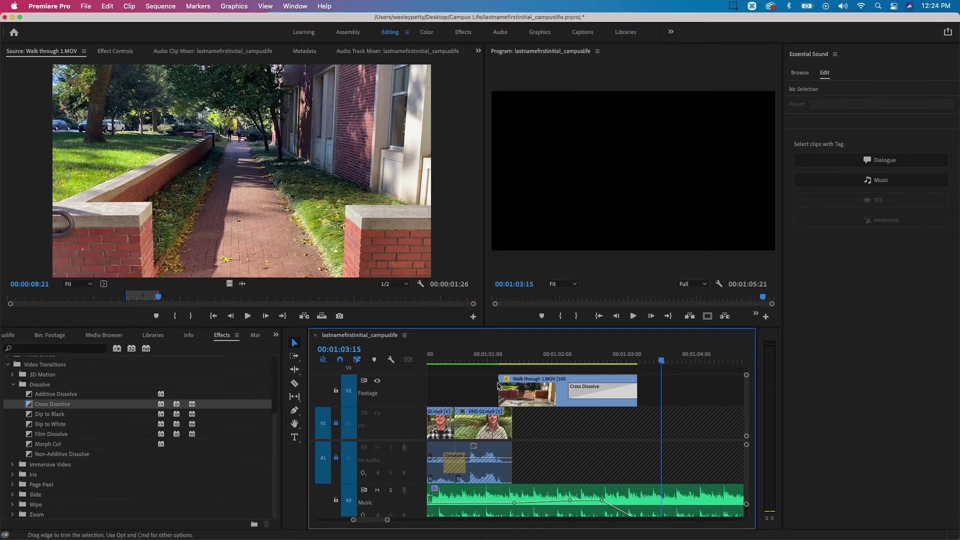
{"action": "left_click", "coordinate": [472, 361]}
{"action": "key", "text": "space"}
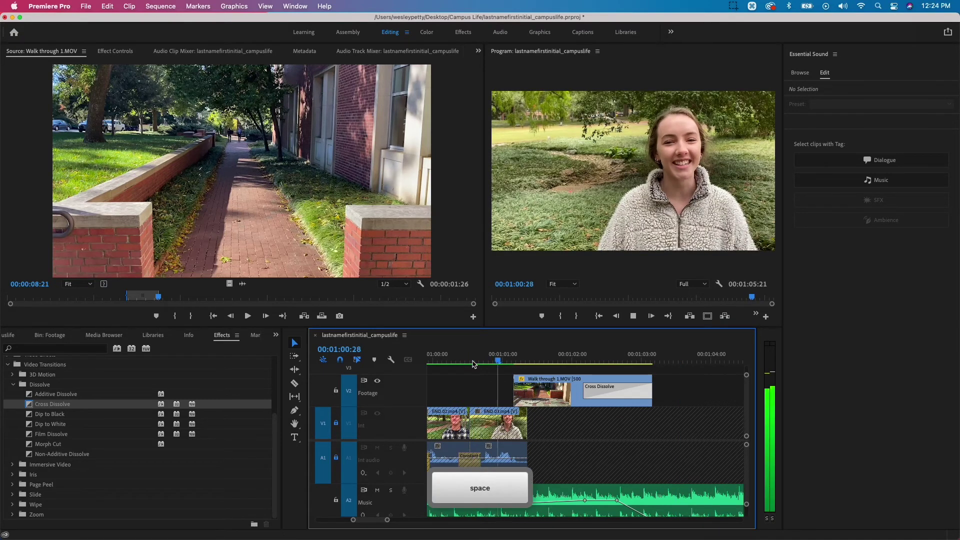
{"action": "key", "text": "space"}
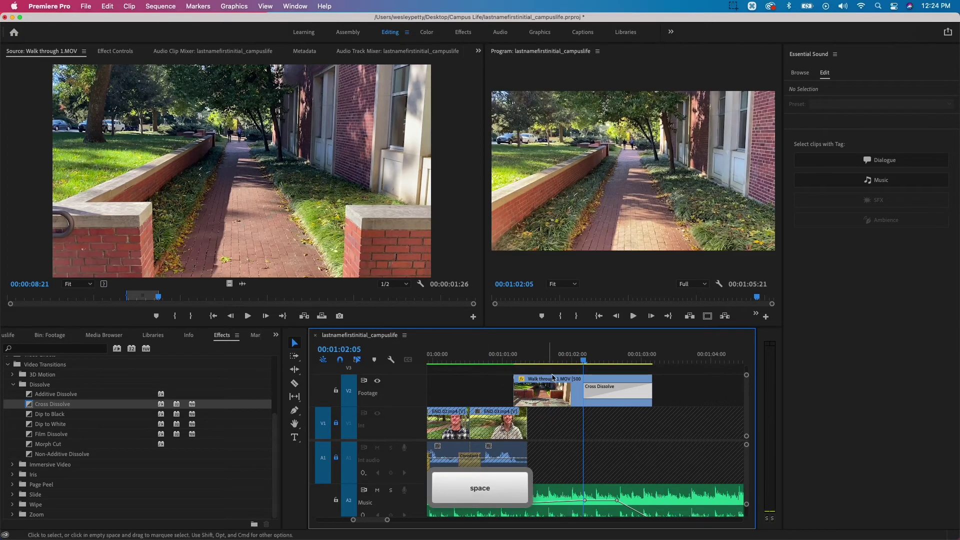
Step: Render the sequence previews and stop the playback that follows at 00:00:01:02
{"action": "left_click", "coordinate": [164, 7]}
{"action": "left_click", "coordinate": [172, 46]}
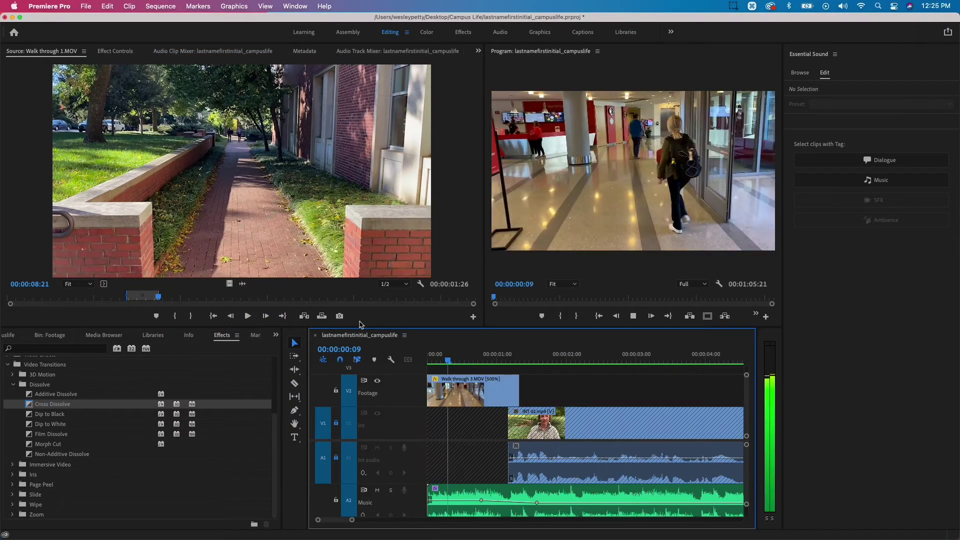
{"action": "key", "text": "space"}
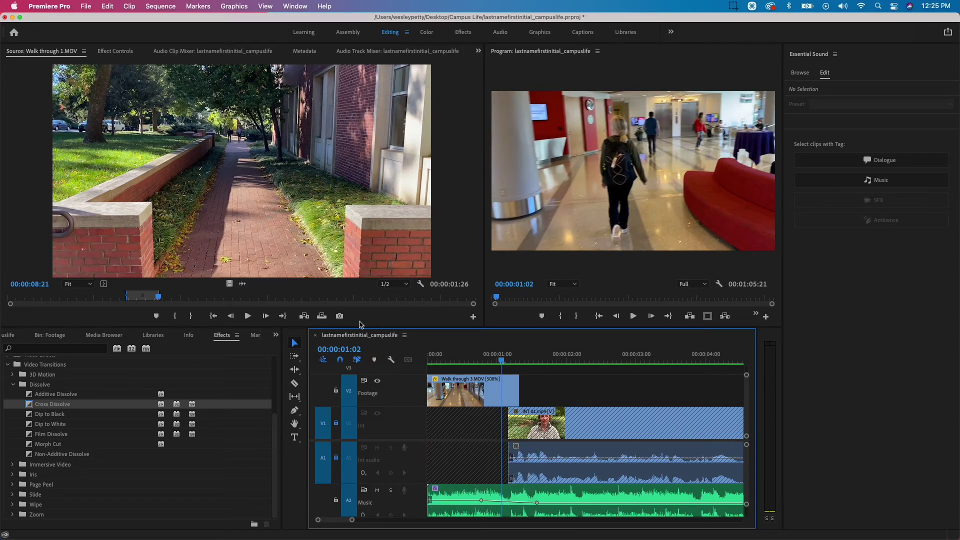
Step: Play back the rendered ending from 00:01:00:06 through the dissolve at the end of Walk through 1.MOV
{"action": "key", "text": "backslash"}
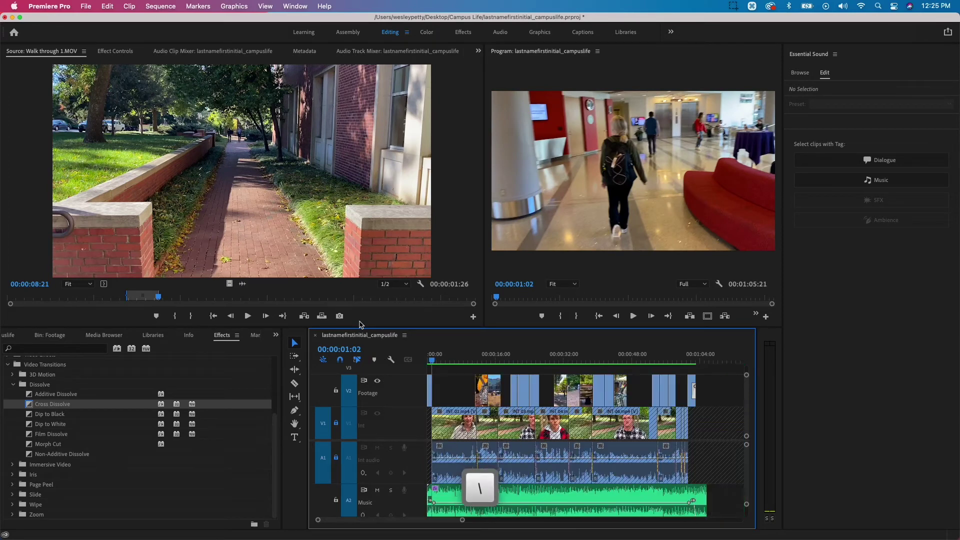
{"action": "left_click", "coordinate": [685, 361]}
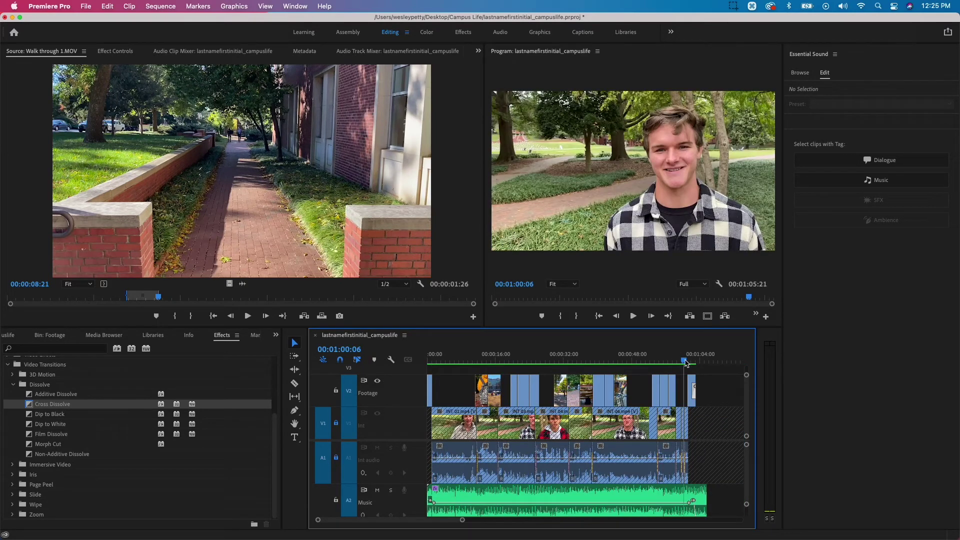
{"action": "key", "text": "backslash"}
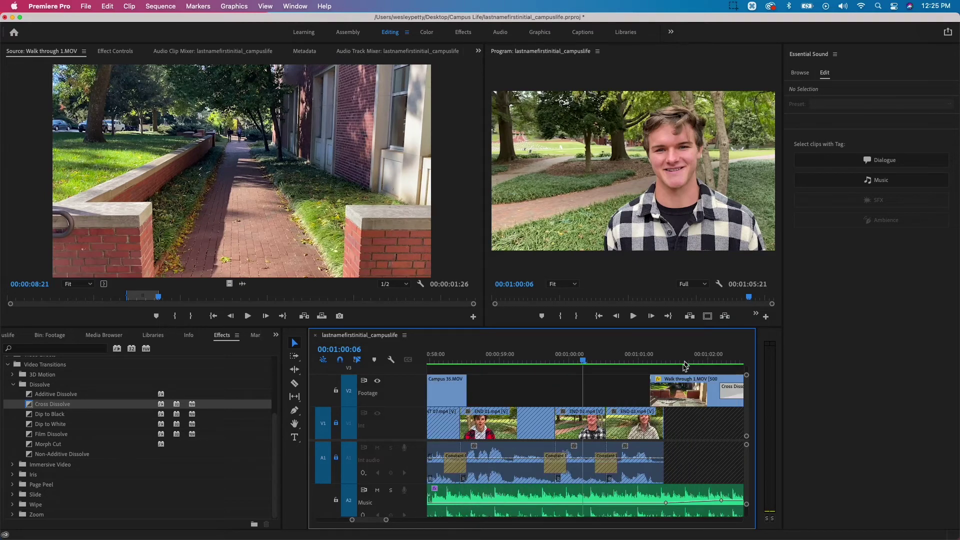
{"action": "key", "text": "space"}
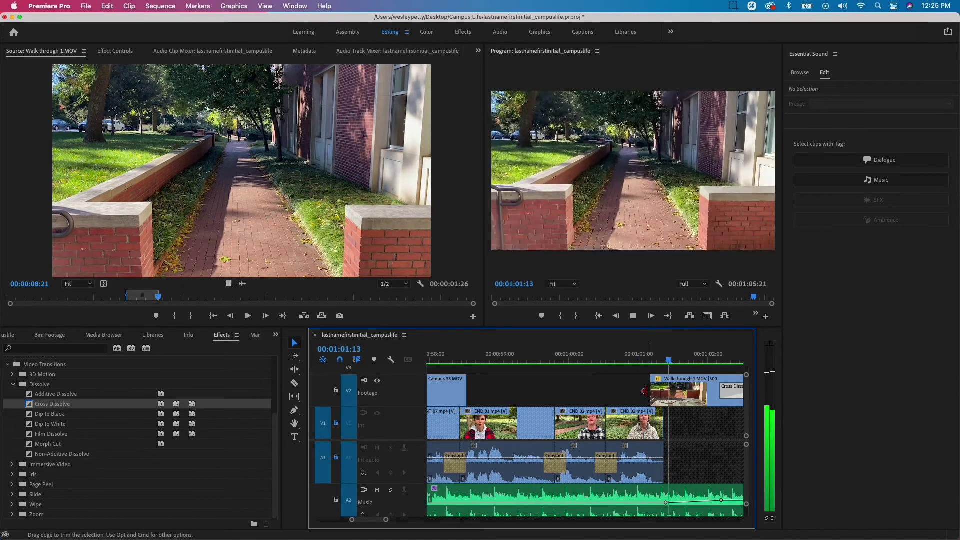
{"action": "key", "text": "space"}
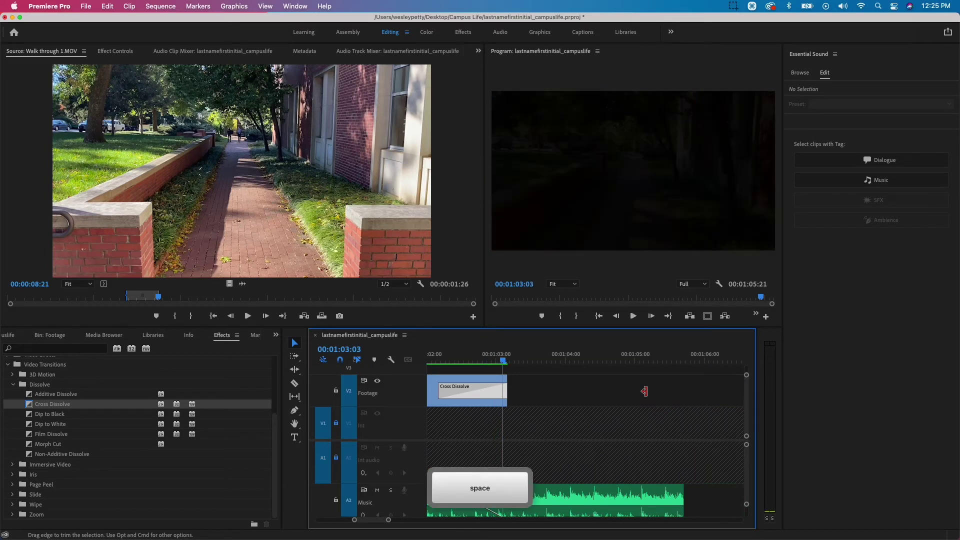
Step: Extend the end of the Walk through 1.MOV clip to about 00:01:03:27 in the maximized timeline
{"action": "key", "text": "grave"}
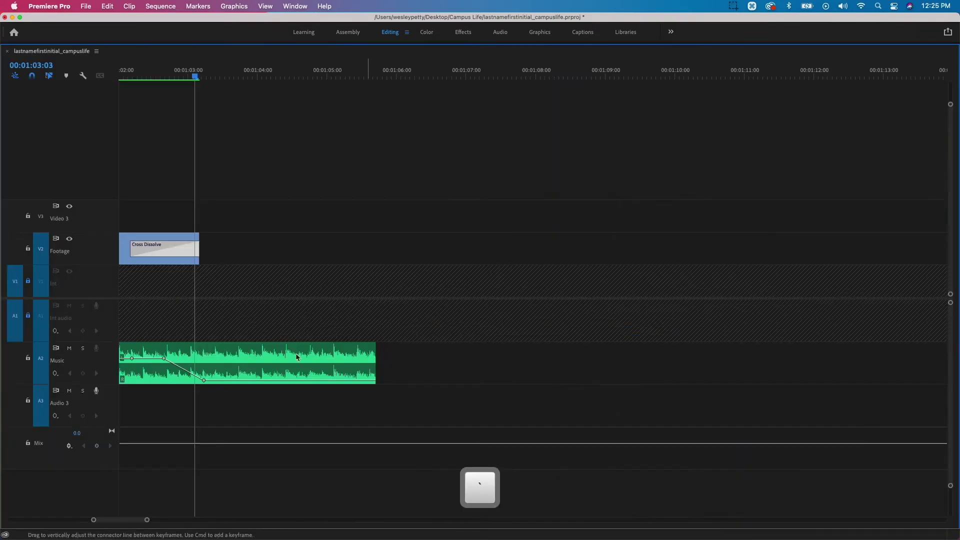
{"action": "left_click", "coordinate": [205, 237]}
{"action": "left_click_drag", "start_coordinate": [205, 237], "coordinate": [256, 239]}
Step: Move the Music clip's last volume keyframe to about 00:01:03:29, just past the end of the extended walk-through clip
{"action": "scroll", "coordinate": [259, 277], "scroll_direction": "left", "scroll_amount": 3}
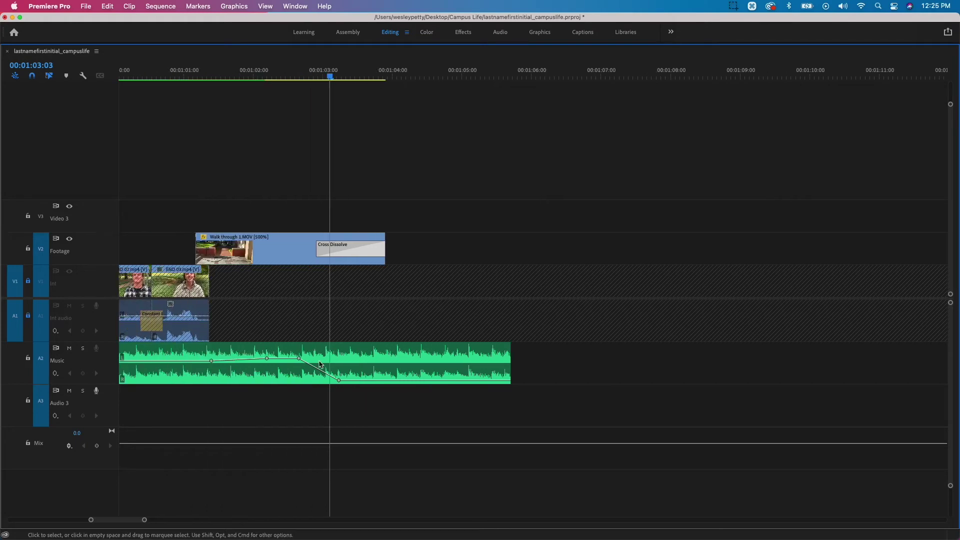
{"action": "left_click", "coordinate": [299, 357]}
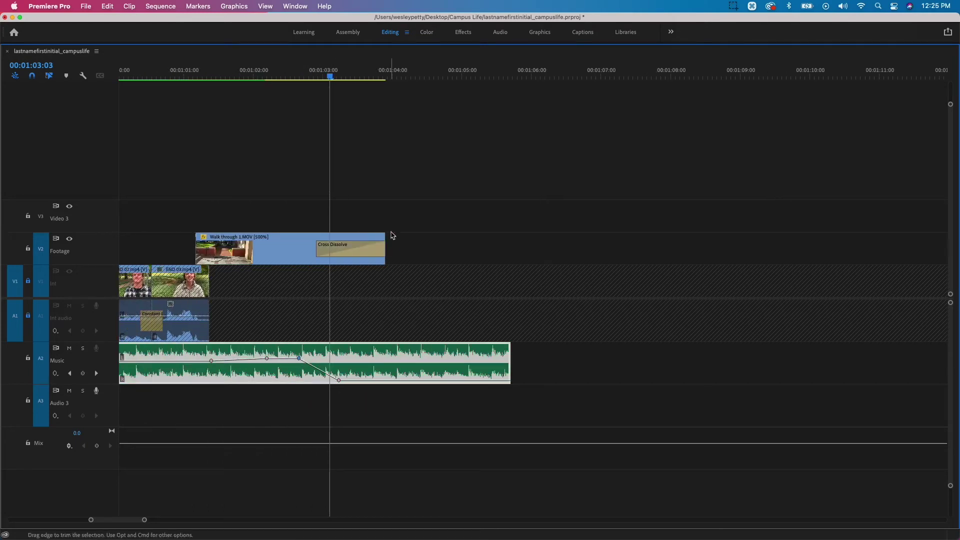
{"action": "left_click_drag", "start_coordinate": [339, 380], "coordinate": [389, 380]}
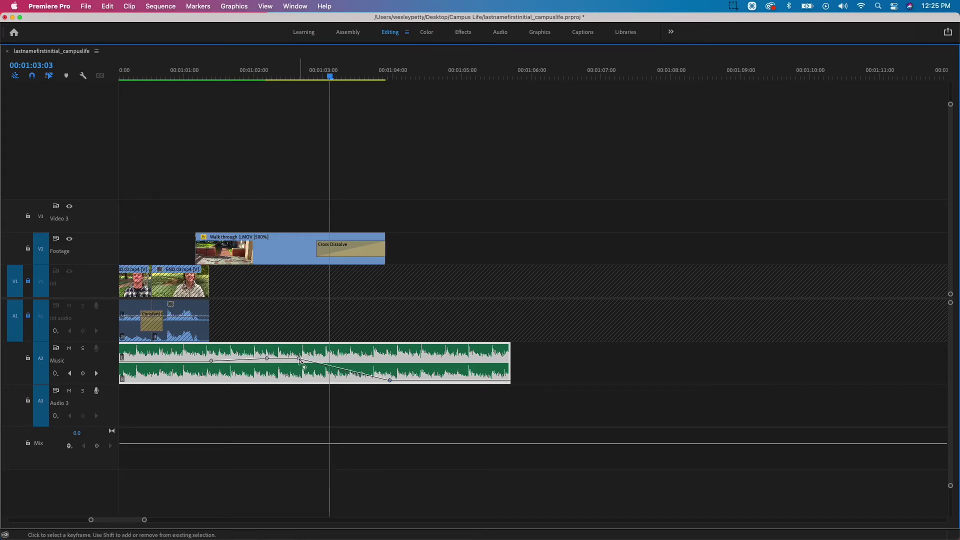
Step: Restore the layout and play back the ending from 00:01:00:02 to review the longer dissolve and music fade
{"action": "scroll", "coordinate": [318, 301], "scroll_direction": "left", "scroll_amount": 5}
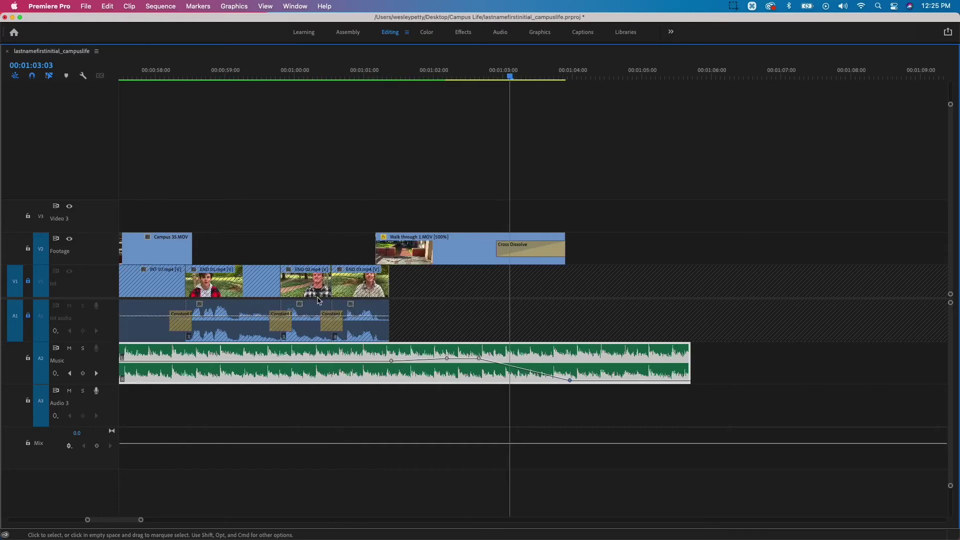
{"action": "left_click", "coordinate": [478, 80]}
{"action": "key", "text": "grave"}
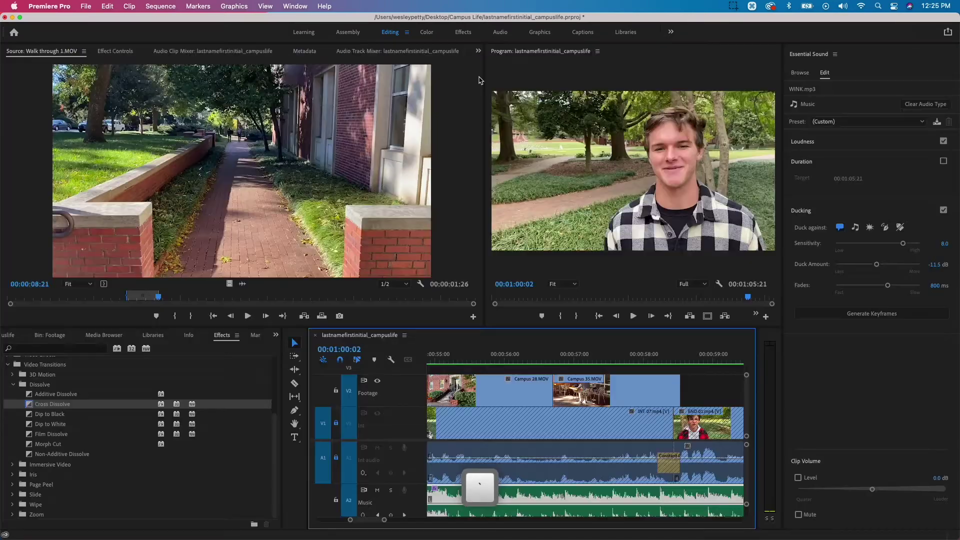
{"action": "key", "text": "space"}
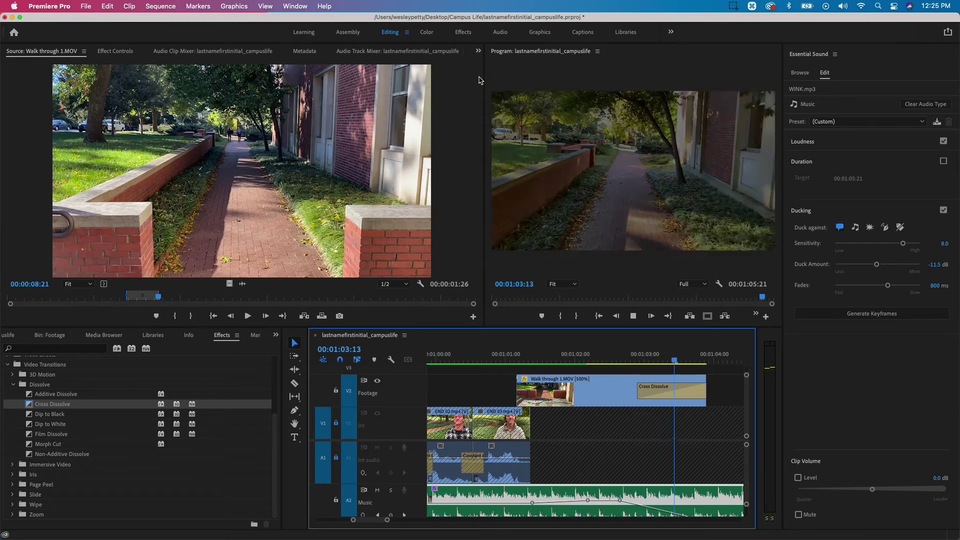
Step: Maximize the timeline and place the playhead at the end of the Walk through 1.MOV clip, at 00:01:03:27
{"action": "key", "text": "grave"}
{"action": "scroll", "coordinate": [413, 361], "scroll_direction": "left", "scroll_amount": 8}
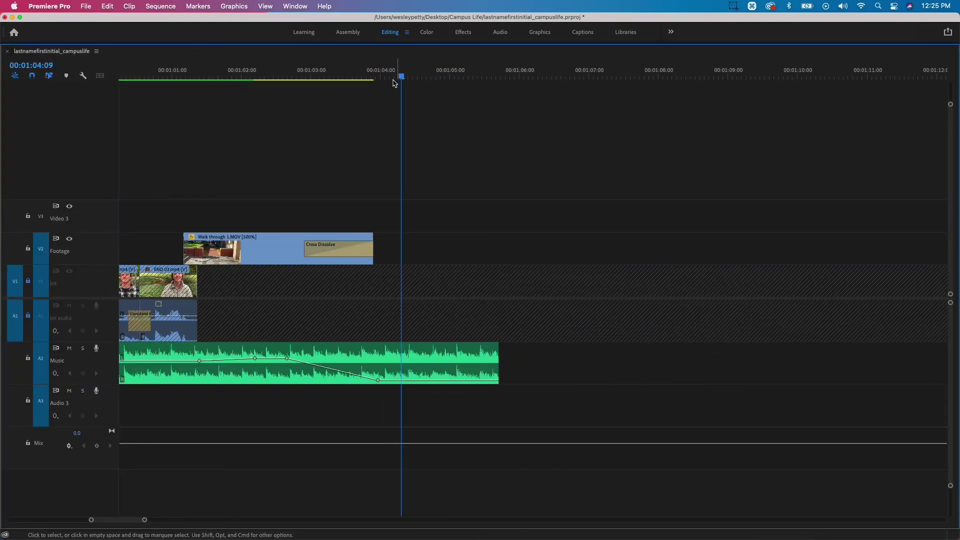
{"action": "left_click_drag", "start_coordinate": [393, 80], "coordinate": [379, 77]}
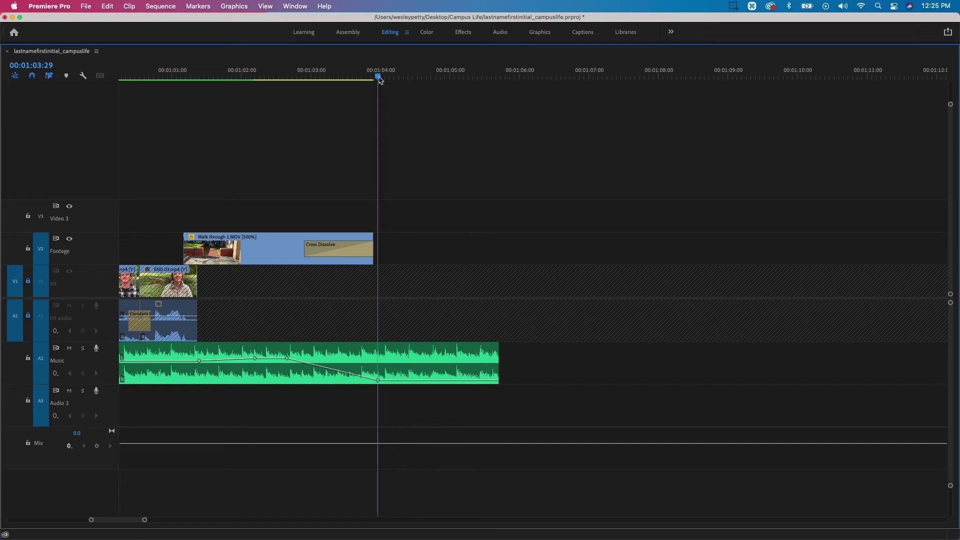
{"action": "key", "text": "Left"}
{"action": "key", "text": "Left"}
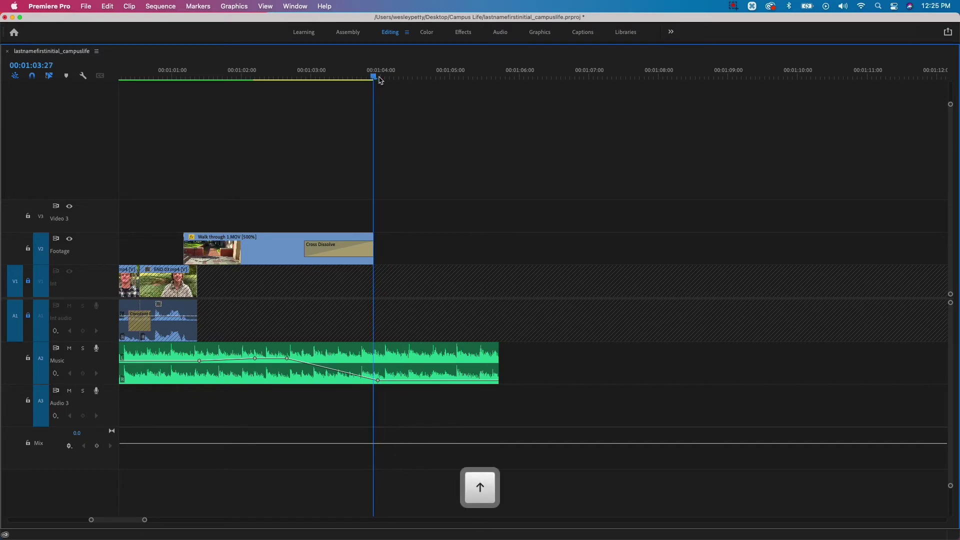
Step: Trim the end of the Music clip to the playhead at 00:01:03:27, save the project and restore the panel layout
{"action": "left_click", "coordinate": [438, 355]}
{"action": "left_click_drag", "start_coordinate": [496, 359], "coordinate": [373, 365]}
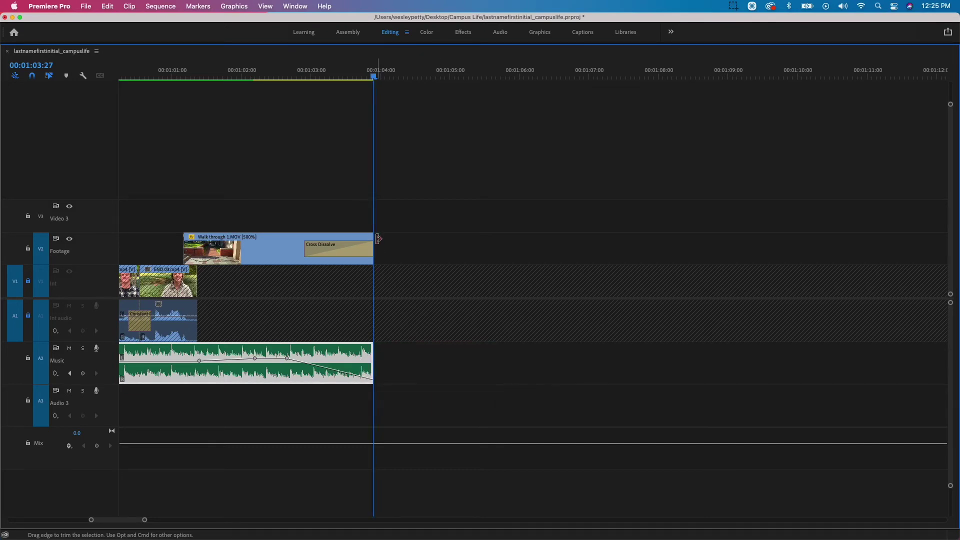
{"action": "key", "text": "super+s"}
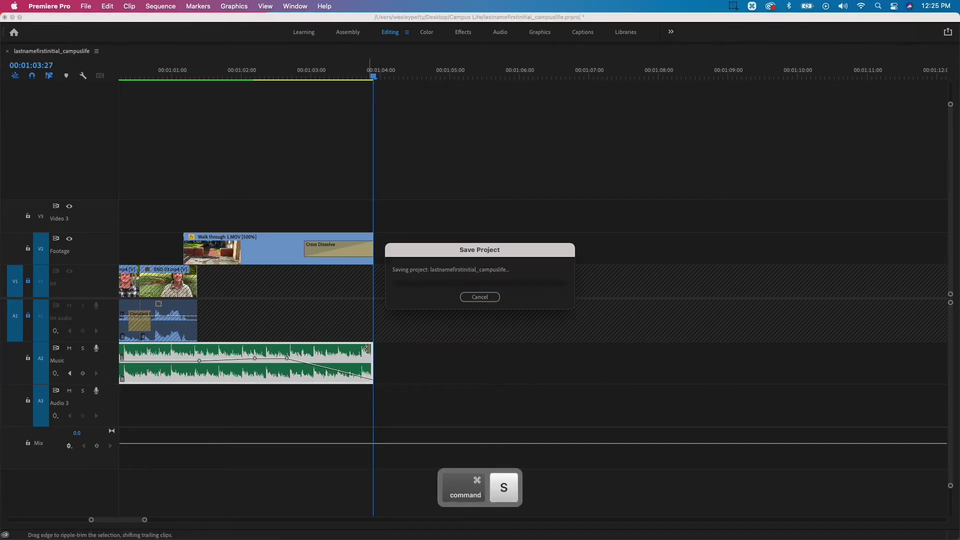
{"action": "key", "text": "grave"}
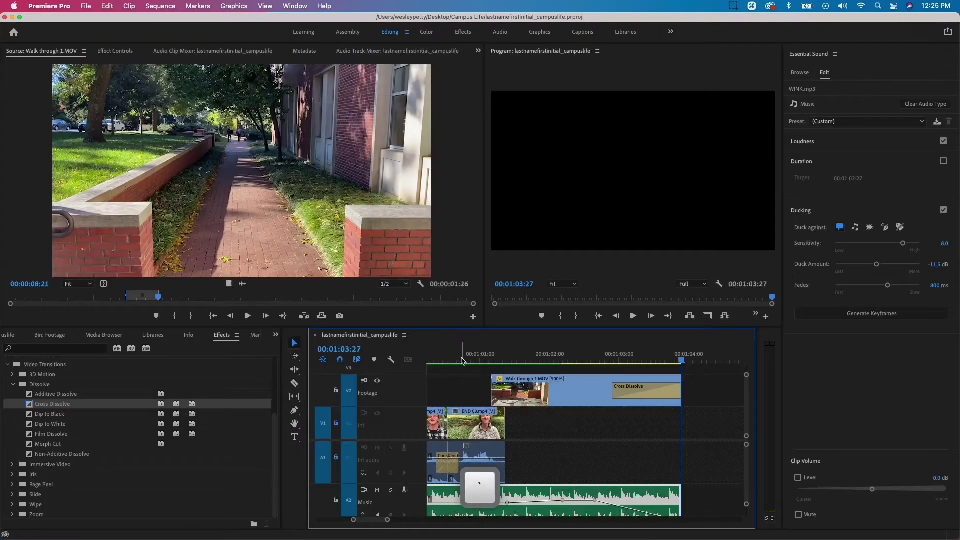
Step: Collapse the Dissolve group of video transitions and expand the Zoom group
{"action": "left_click_drag", "start_coordinate": [537, 360], "coordinate": [545, 360]}
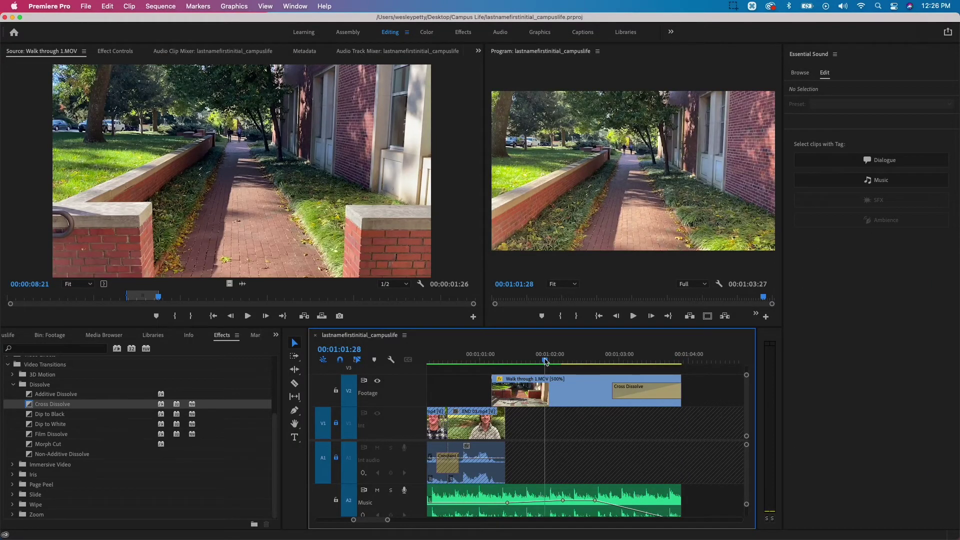
{"action": "key", "text": "backslash"}
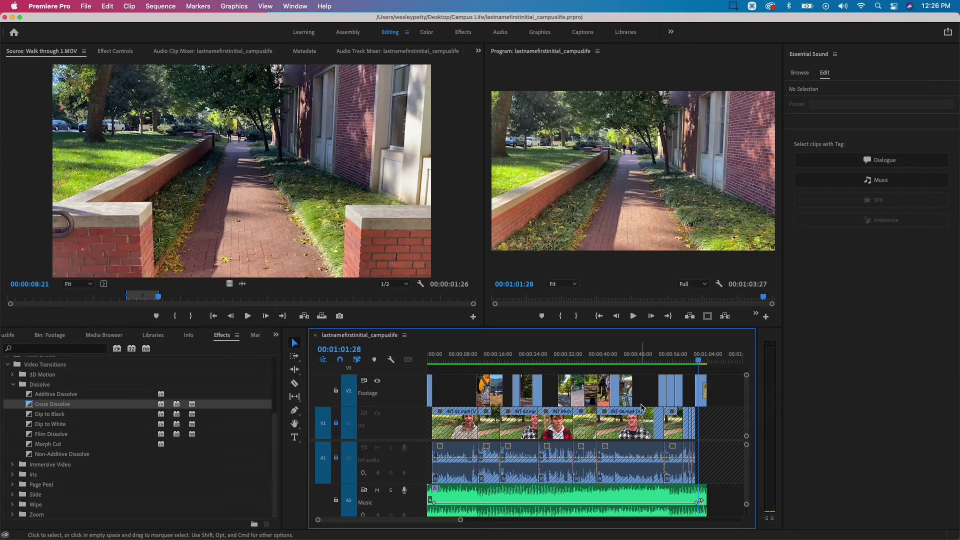
{"action": "key", "text": "="}
{"action": "key", "text": "="}
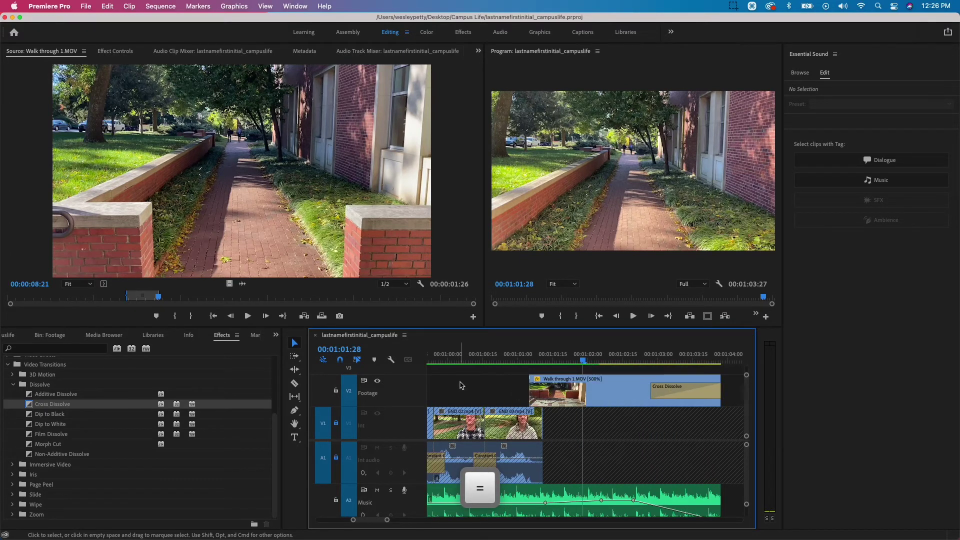
{"action": "scroll", "coordinate": [460, 385], "scroll_direction": "left", "scroll_amount": 10}
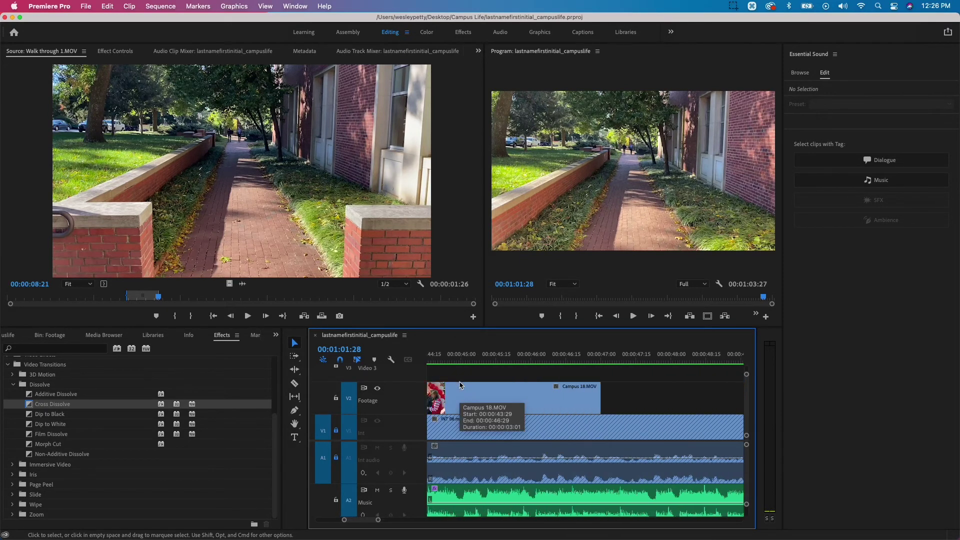
{"action": "scroll", "coordinate": [459, 384], "scroll_direction": "left", "scroll_amount": 10}
{"action": "scroll", "coordinate": [459, 385], "scroll_direction": "left", "scroll_amount": 5}
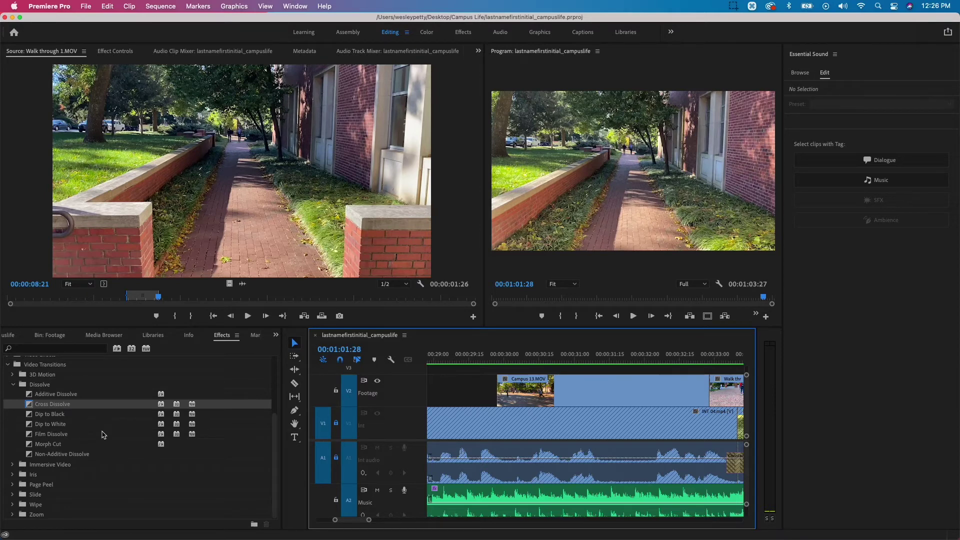
{"action": "left_click", "coordinate": [13, 386]}
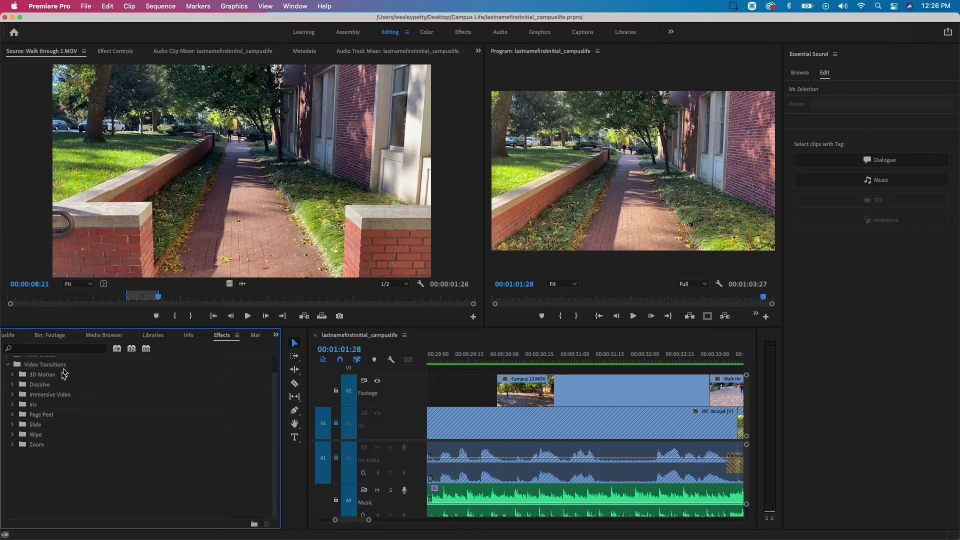
{"action": "left_click", "coordinate": [14, 445]}
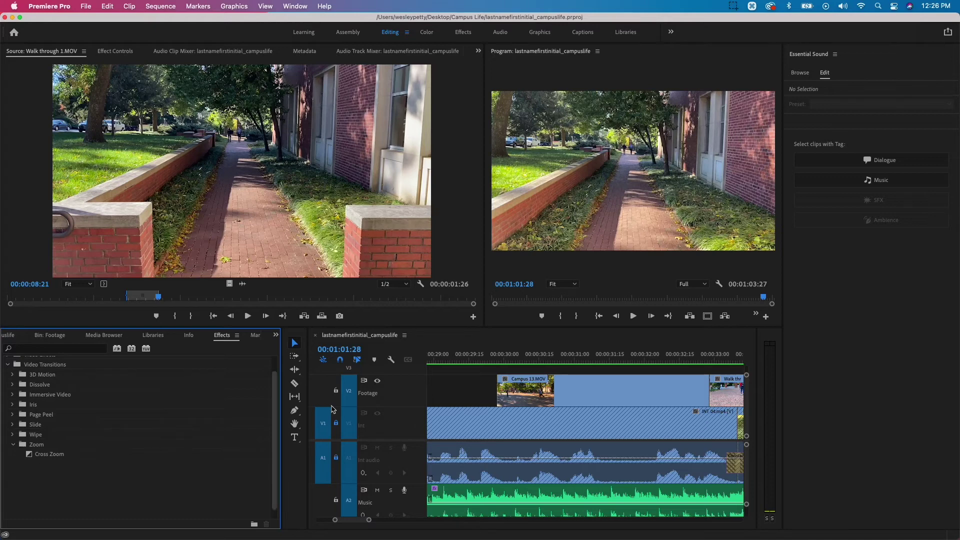
Step: Apply the Cross Zoom transition to the start of the Campus 16.MOV clip on the Footage track
{"action": "left_click", "coordinate": [478, 346]}
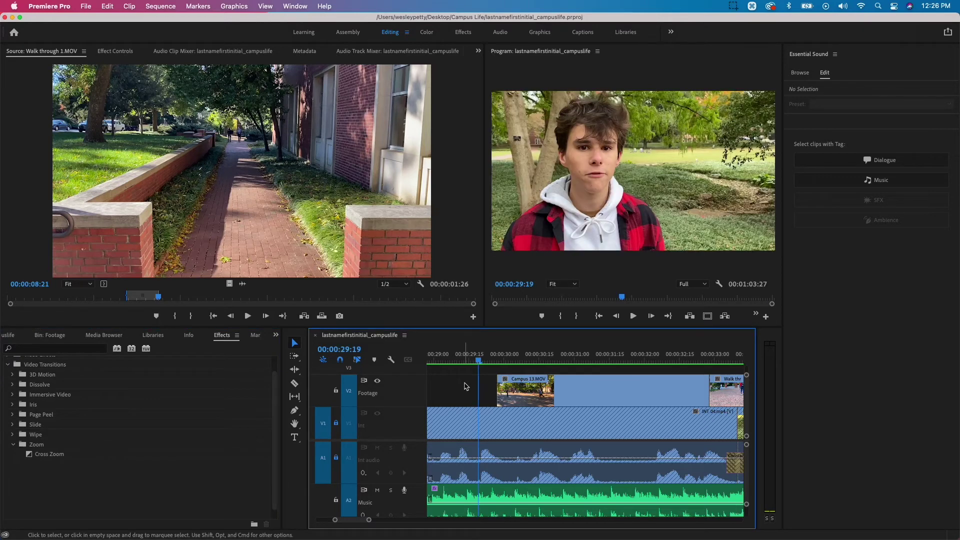
{"action": "key", "text": "minus"}
{"action": "key", "text": "minus"}
{"action": "key", "text": "minus"}
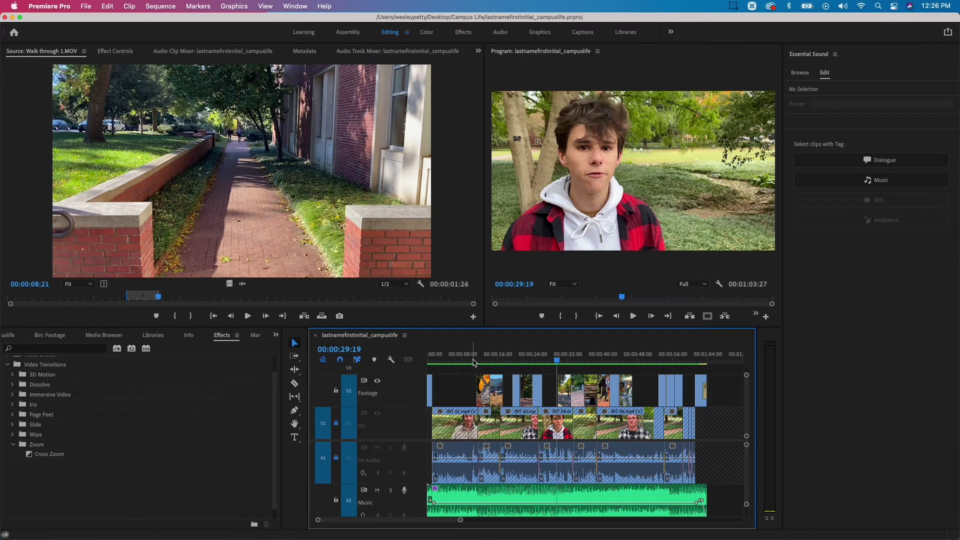
{"action": "left_click_drag", "start_coordinate": [472, 359], "coordinate": [481, 361]}
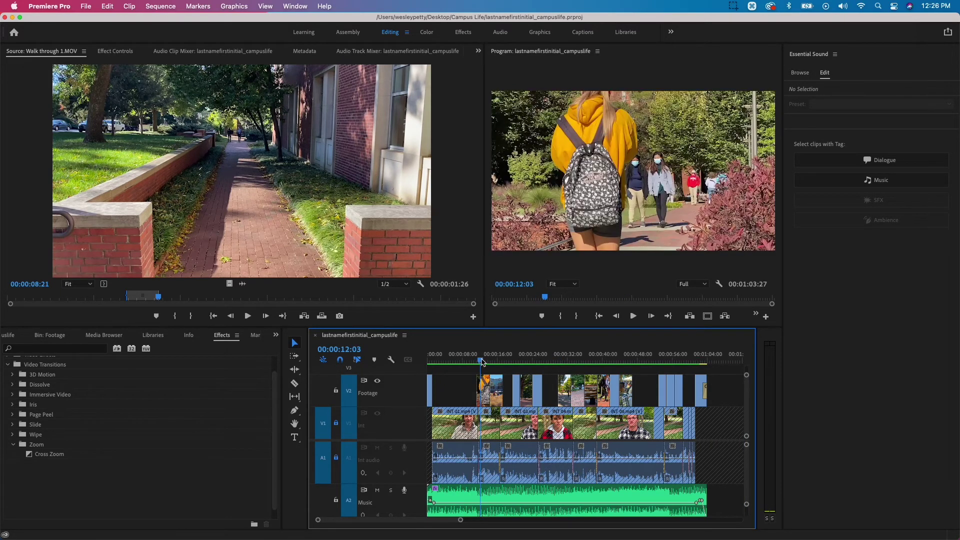
{"action": "key", "text": "equal"}
{"action": "key", "text": "equal"}
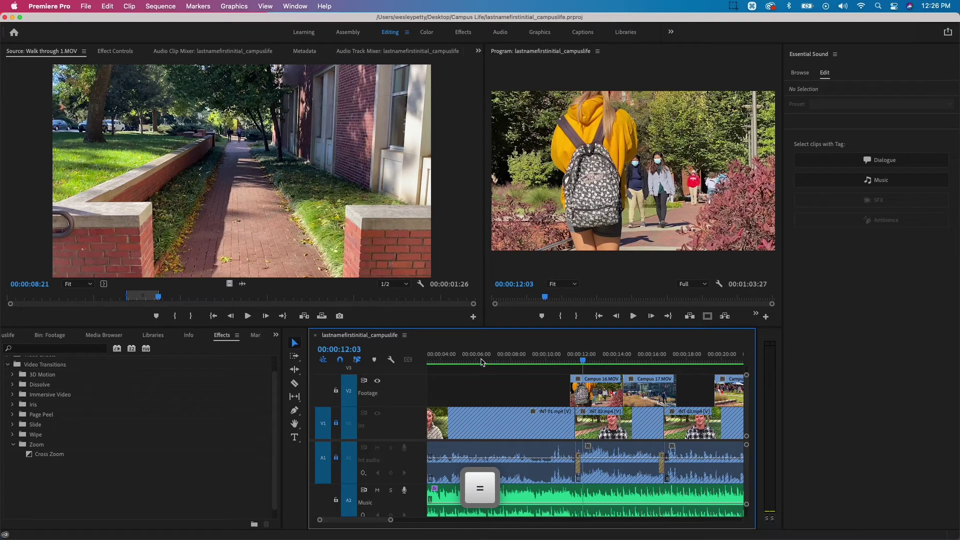
{"action": "key", "text": "equal"}
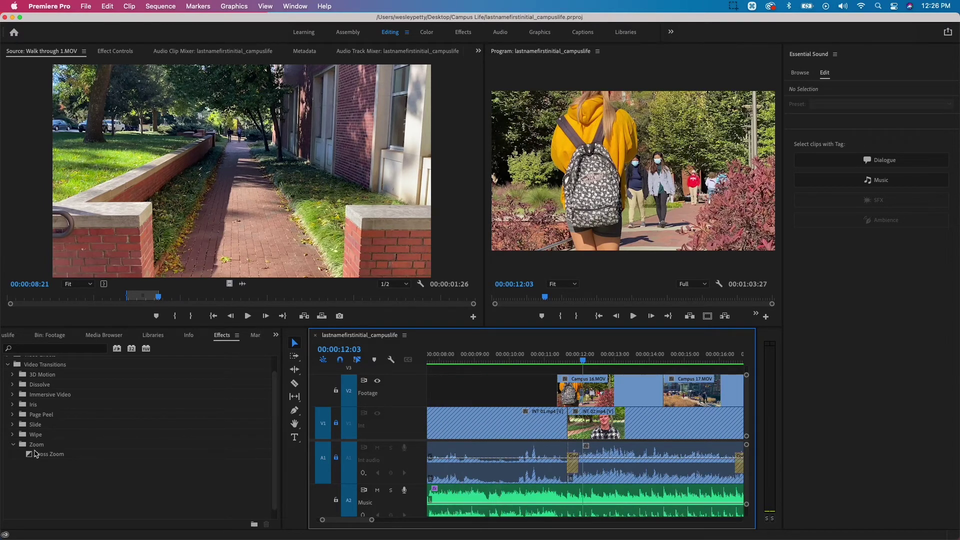
{"action": "left_click_drag", "start_coordinate": [30, 458], "coordinate": [561, 400]}
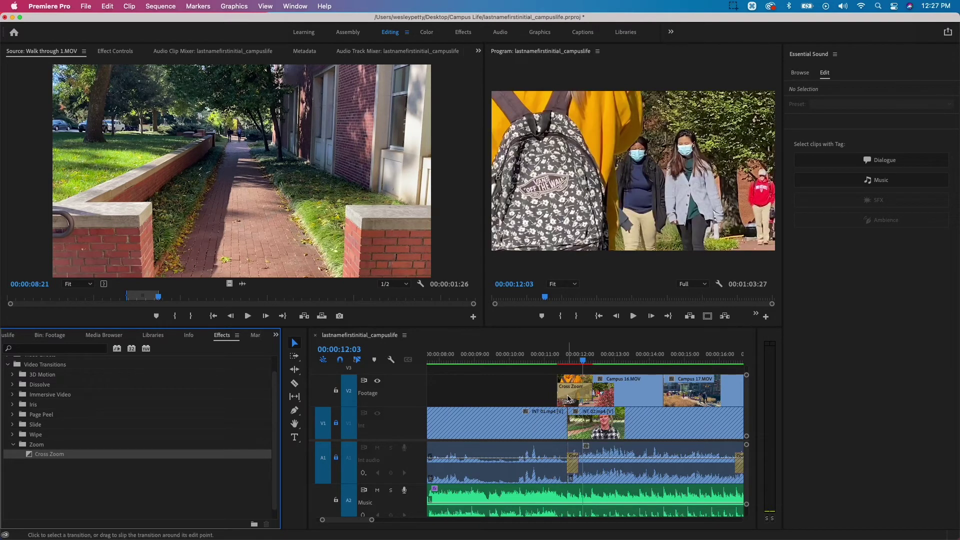
Step: Play back the sequence from 00:00:11:06 to preview the Cross Zoom into the Campus 16.MOV clip
{"action": "left_click", "coordinate": [551, 360]}
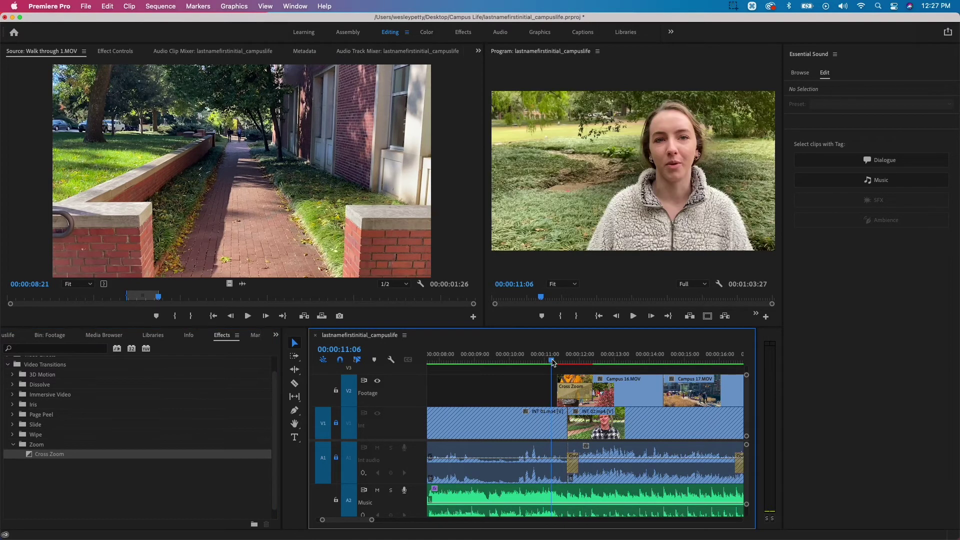
{"action": "key", "text": "space"}
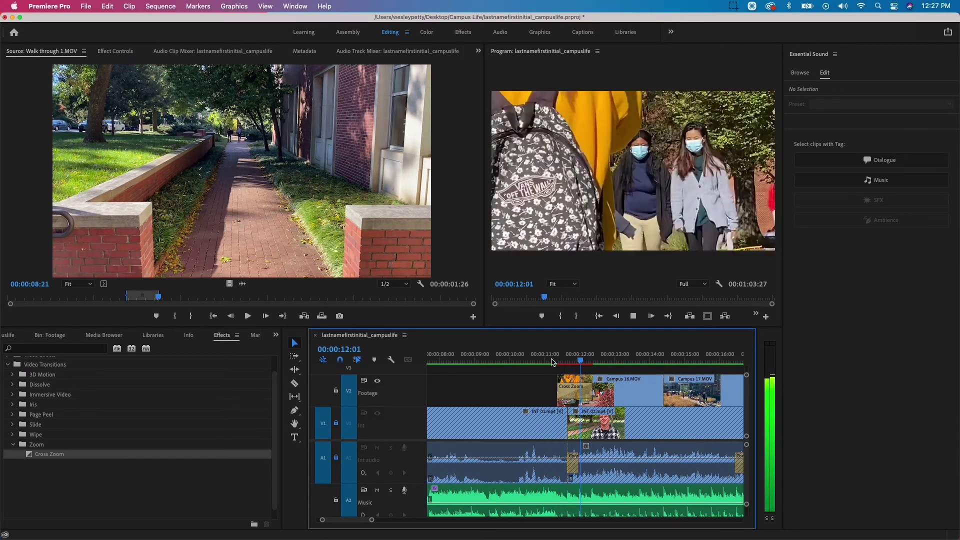
{"action": "key", "text": "space"}
Step: Set the duration of the Cross Zoom on the Campus 16.MOV clip to 10 frames
{"action": "double_click", "coordinate": [573, 387]}
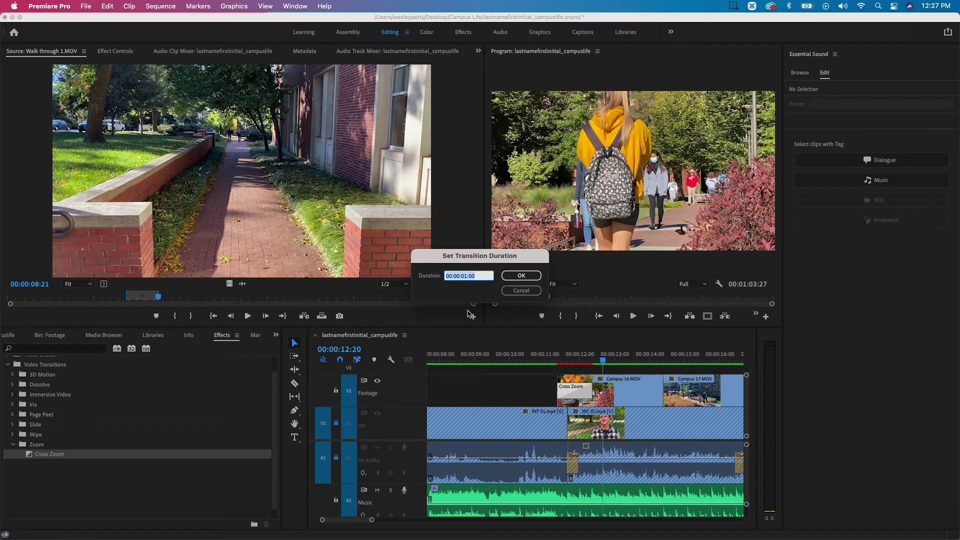
{"action": "type", "text": "10"}
{"action": "key", "text": "Return"}
Step: Review the shortened Cross Zoom from 00:00:10:25, and again from 00:00:10:18 with the program monitor maximized, then restore the layout
{"action": "left_click", "coordinate": [539, 360]}
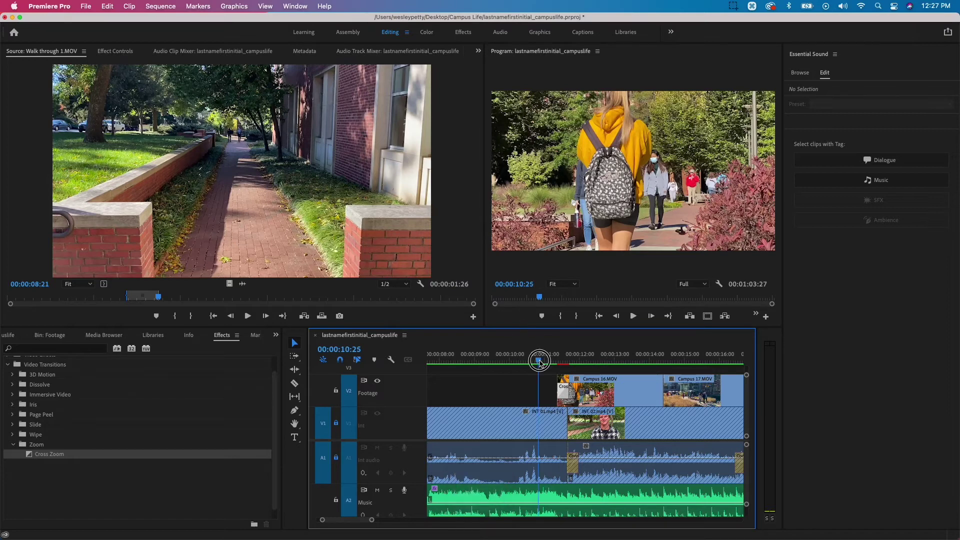
{"action": "key", "text": "space"}
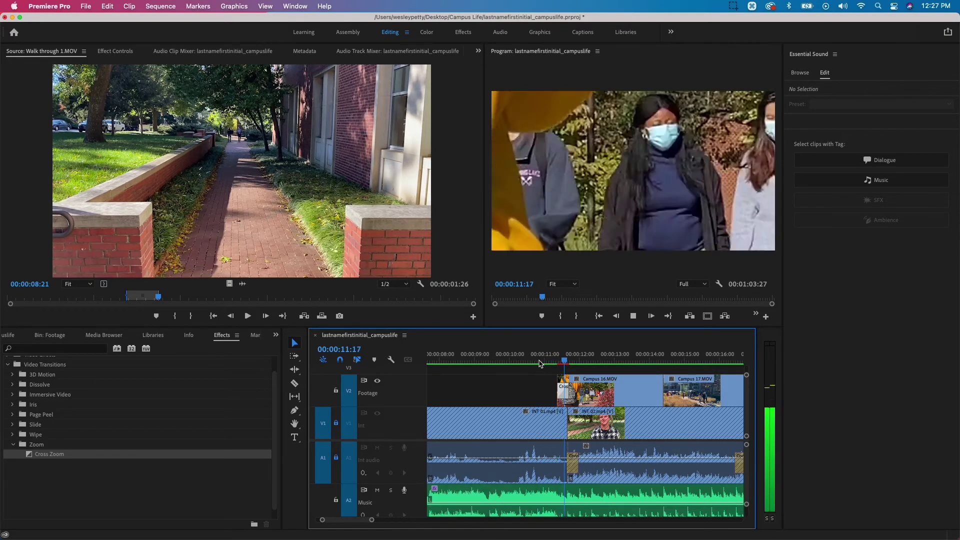
{"action": "key", "text": "space"}
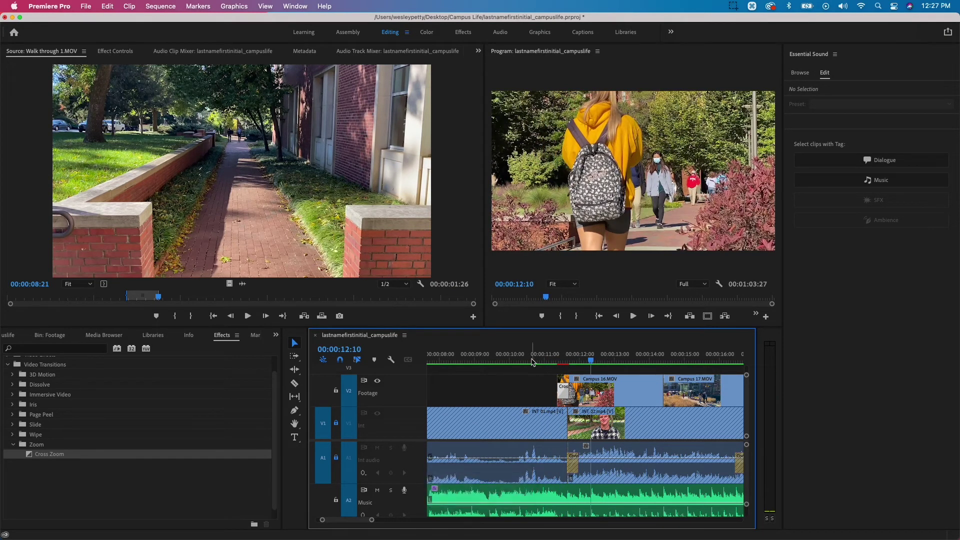
{"action": "left_click", "coordinate": [531, 361]}
{"action": "key", "text": "grave"}
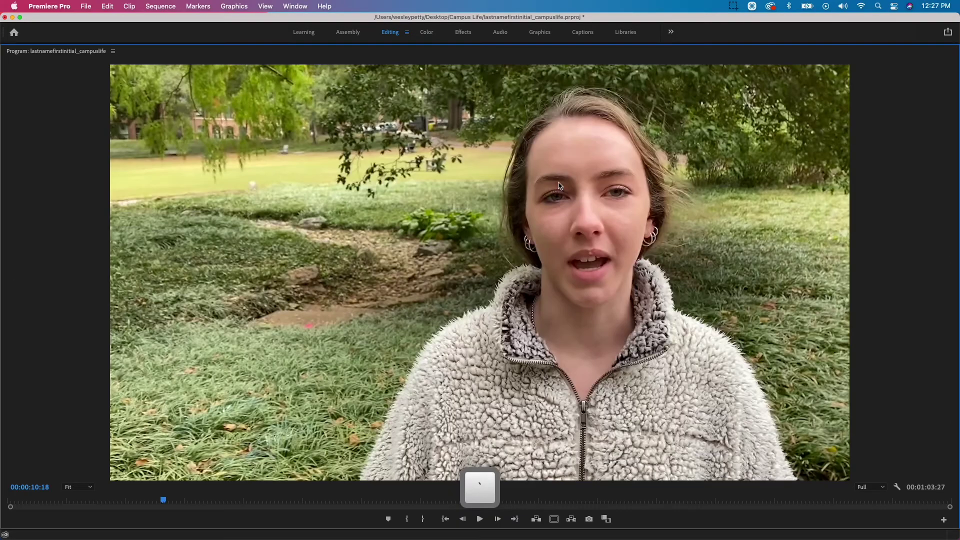
{"action": "key", "text": "space"}
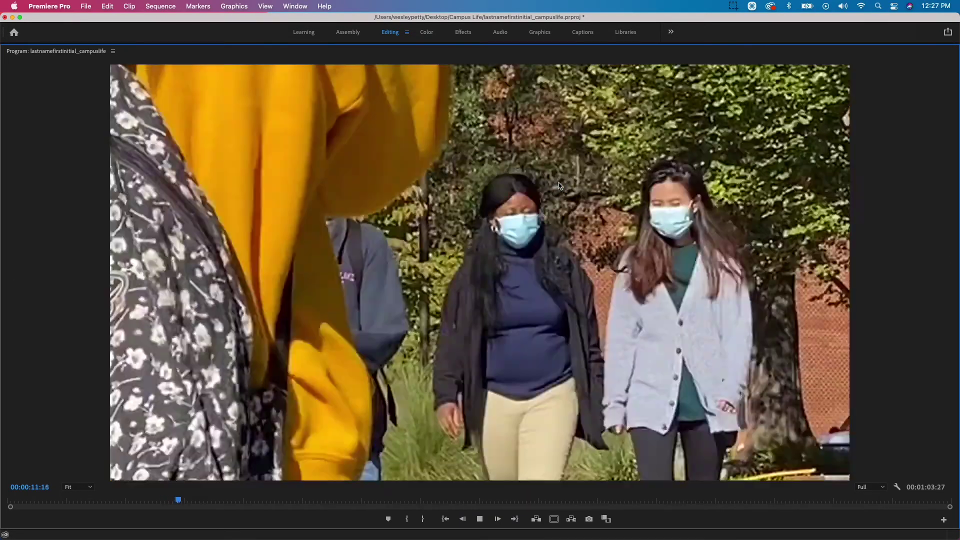
{"action": "key", "text": "space"}
{"action": "key", "text": "grave"}
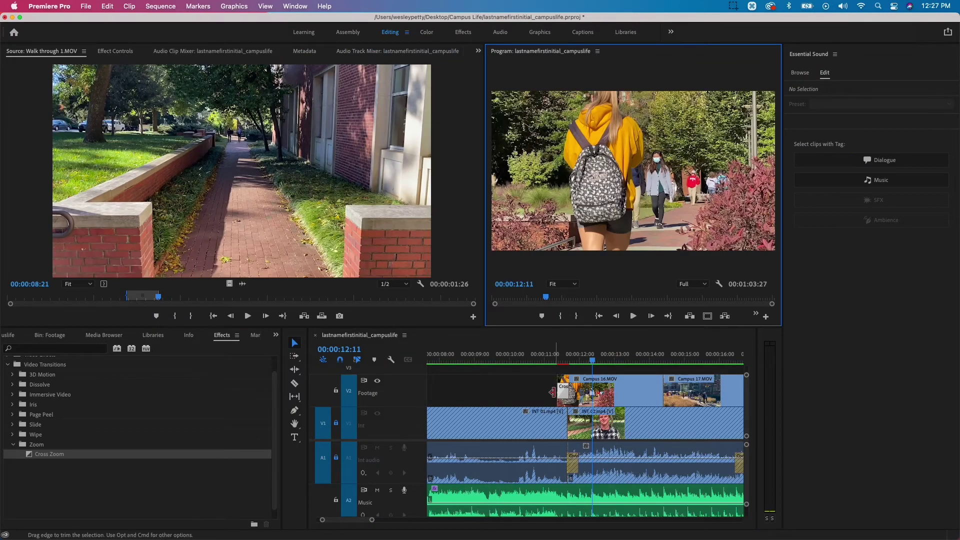
Step: Copy the 10-frame Cross Zoom from the start of Campus 16.MOV onto the end of the Campus 17.MOV clip
{"action": "scroll", "coordinate": [611, 394], "scroll_direction": "right", "scroll_amount": 5}
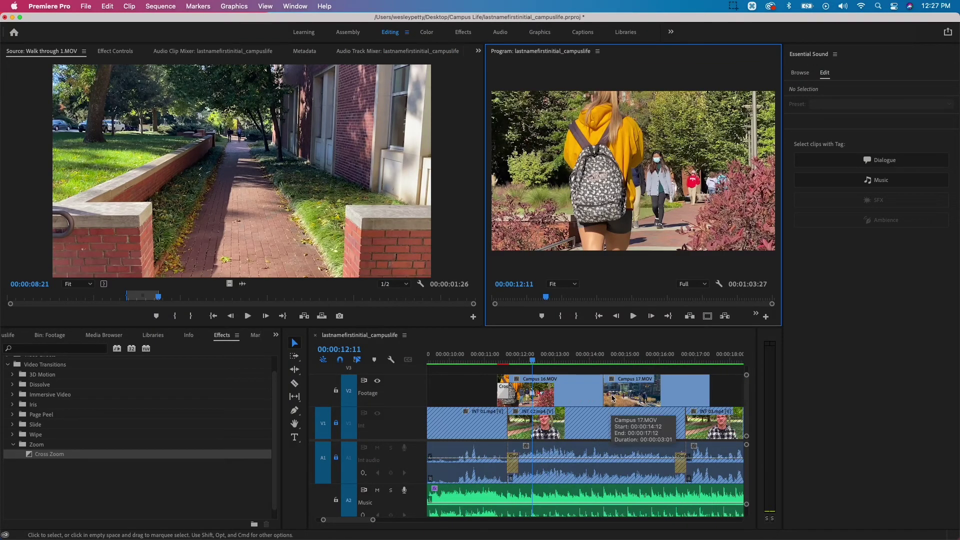
{"action": "left_click_drag", "start_coordinate": [595, 360], "coordinate": [612, 357]}
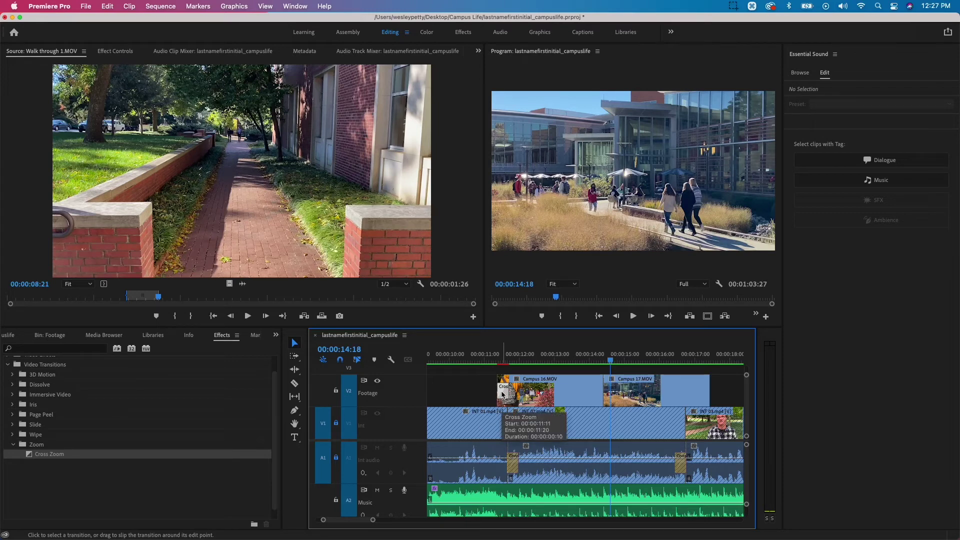
{"action": "key", "text": "super+c"}
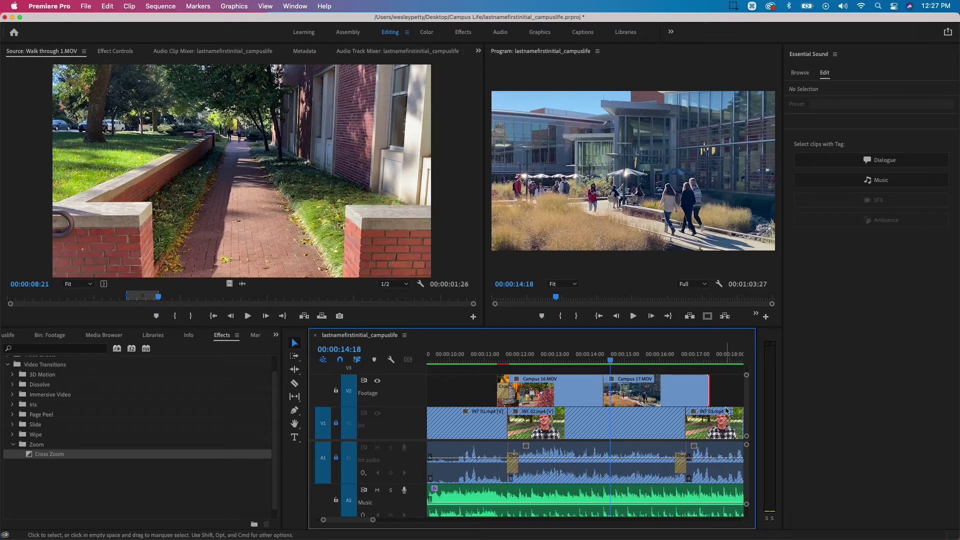
{"action": "key", "text": "super"}
{"action": "key", "text": "super+v"}
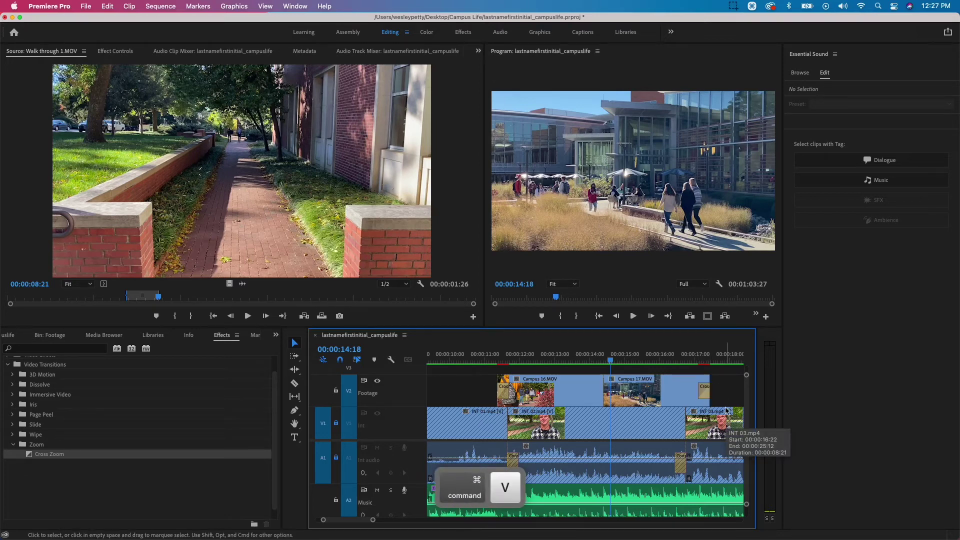
Step: Play back the copied end transition, and review both Cross Zooms from 00:00:11:01 in the maximized program monitor before restoring the layout
{"action": "left_click", "coordinate": [692, 360]}
{"action": "key", "text": "space"}
{"action": "key", "text": "space"}
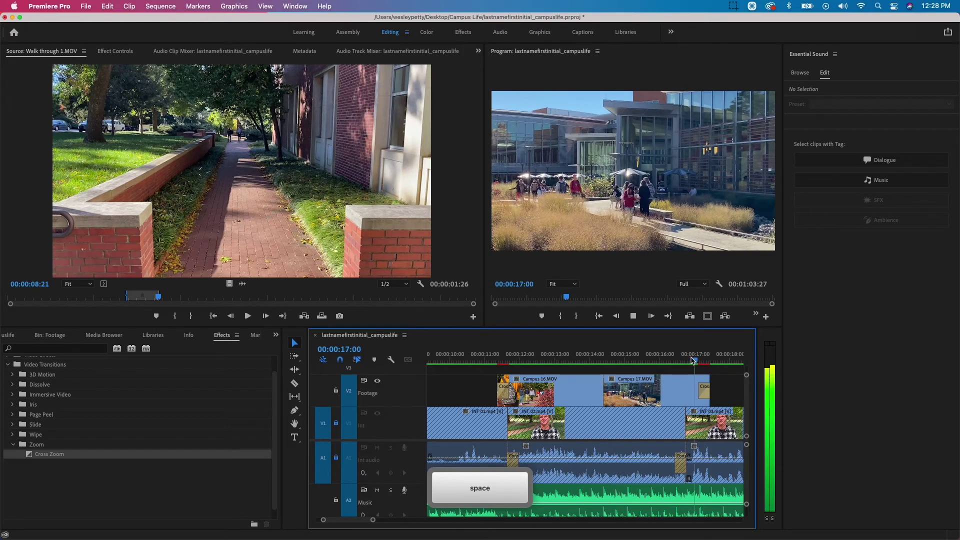
{"action": "left_click", "coordinate": [486, 358]}
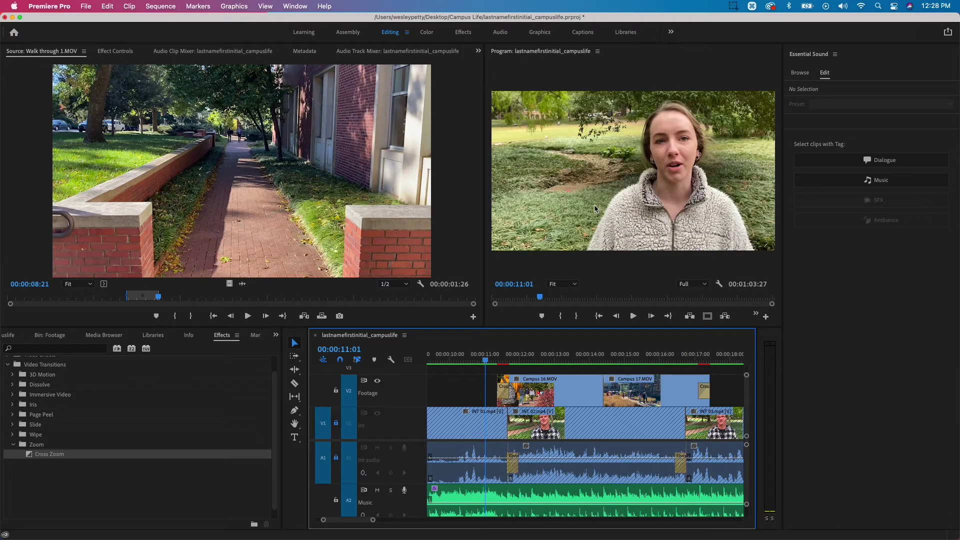
{"action": "key", "text": "grave"}
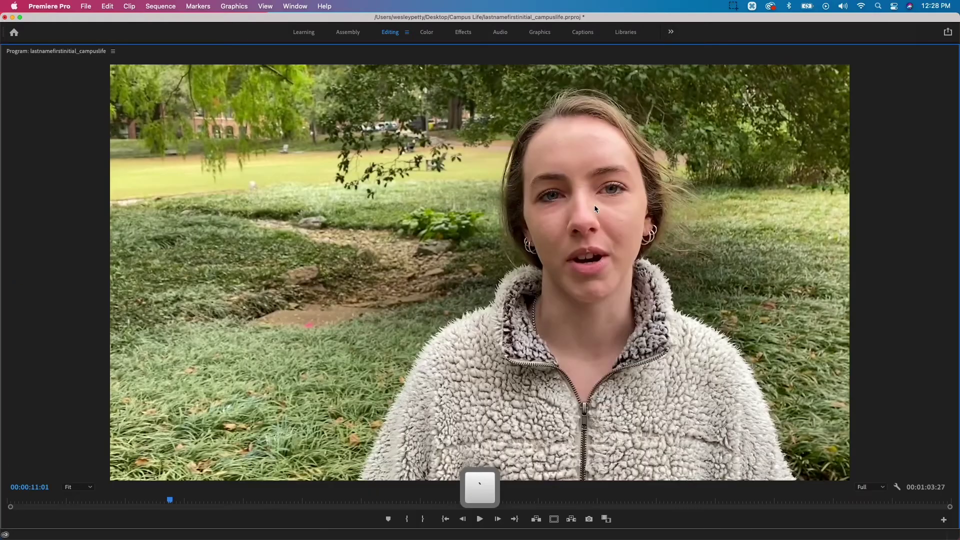
{"action": "key", "text": "space"}
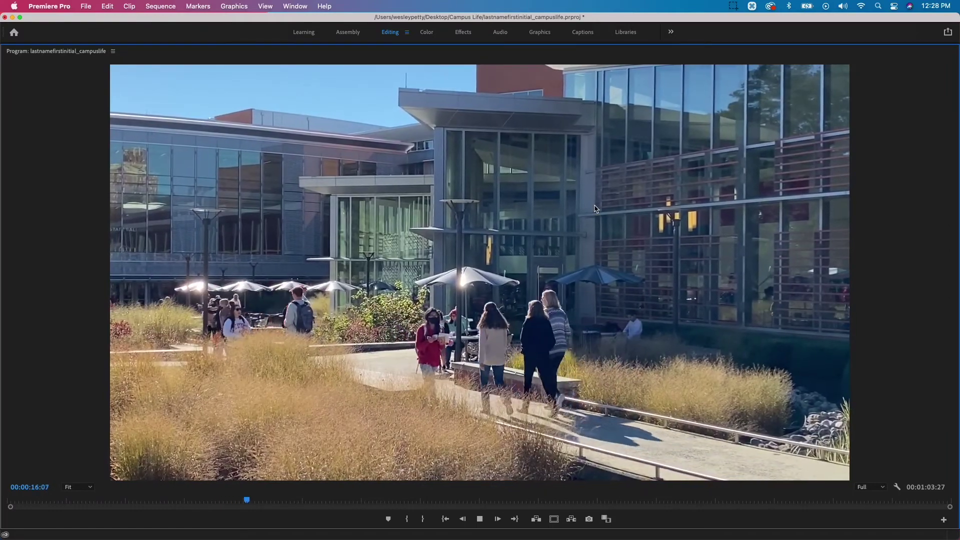
{"action": "key", "text": "space"}
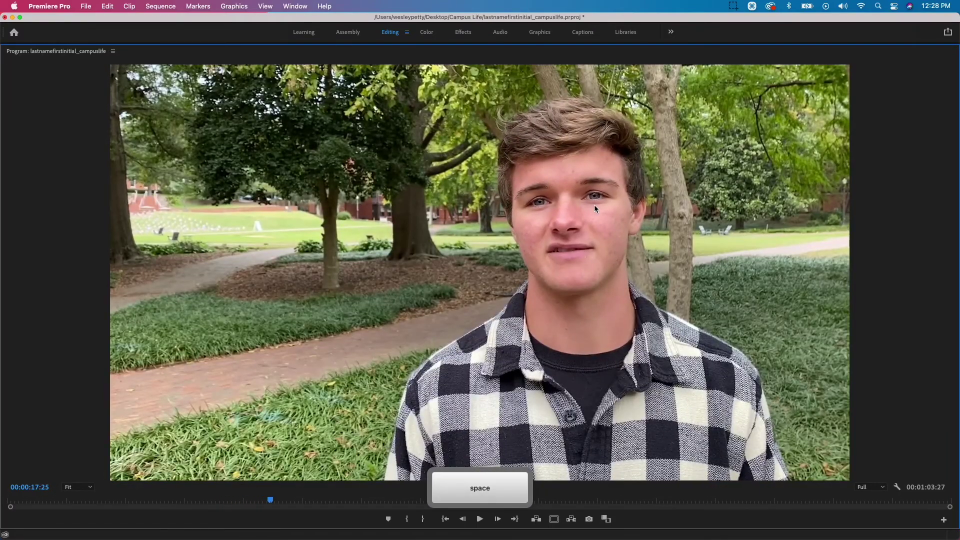
{"action": "key", "text": "grave"}
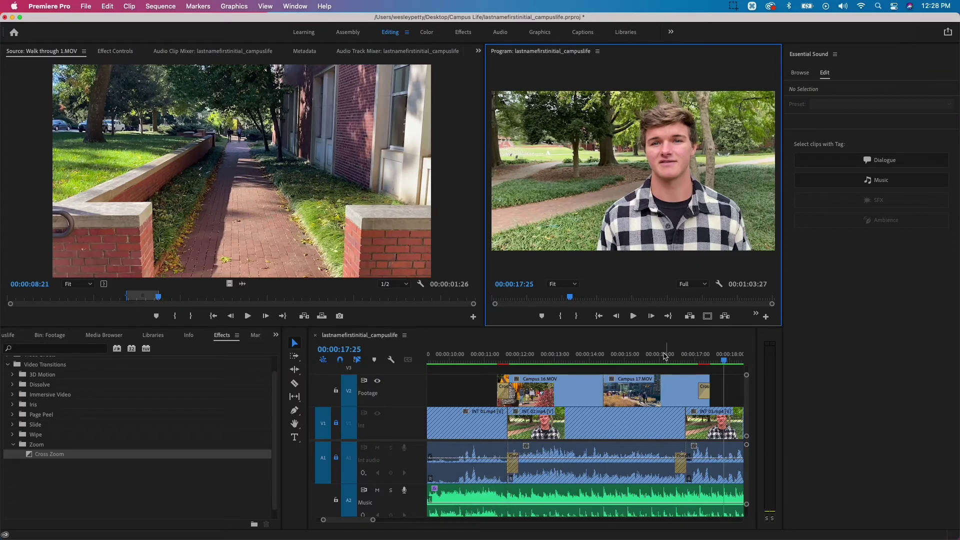
Step: Paste the copied Cross Zoom onto the start of Campus 15.MOV and the end of Campus 33.MOV
{"action": "scroll", "coordinate": [663, 356], "scroll_direction": "right", "scroll_amount": 6}
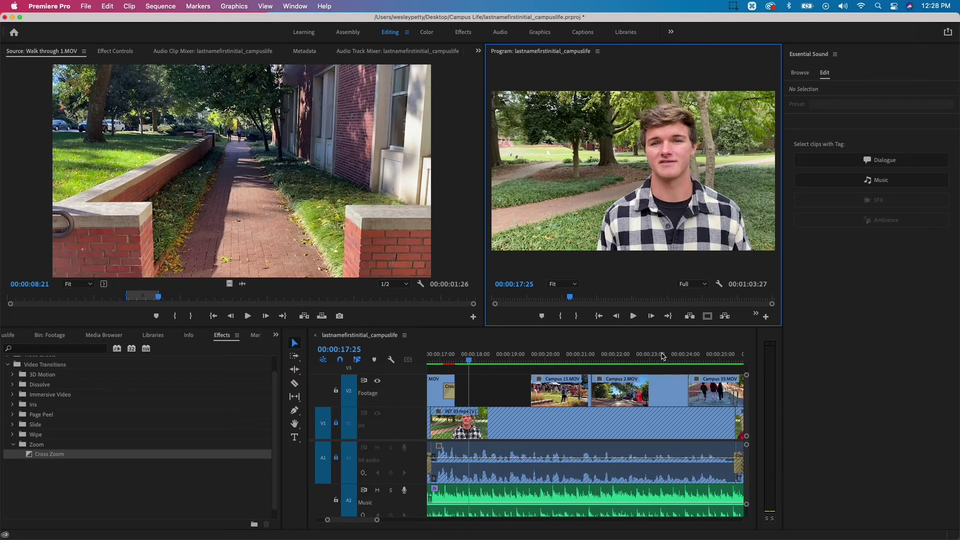
{"action": "left_click", "coordinate": [531, 390]}
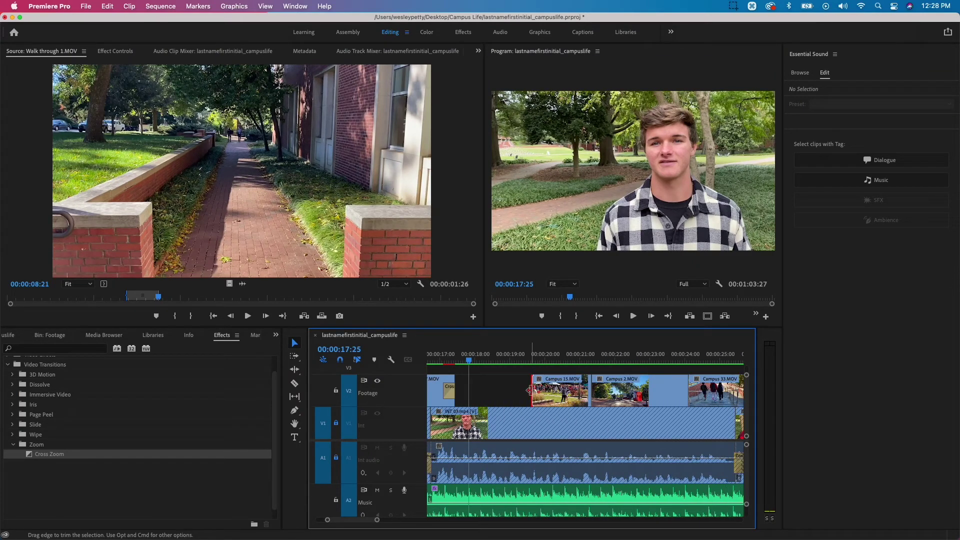
{"action": "key", "text": "super+v"}
{"action": "scroll", "coordinate": [604, 388], "scroll_direction": "right", "scroll_amount": 3}
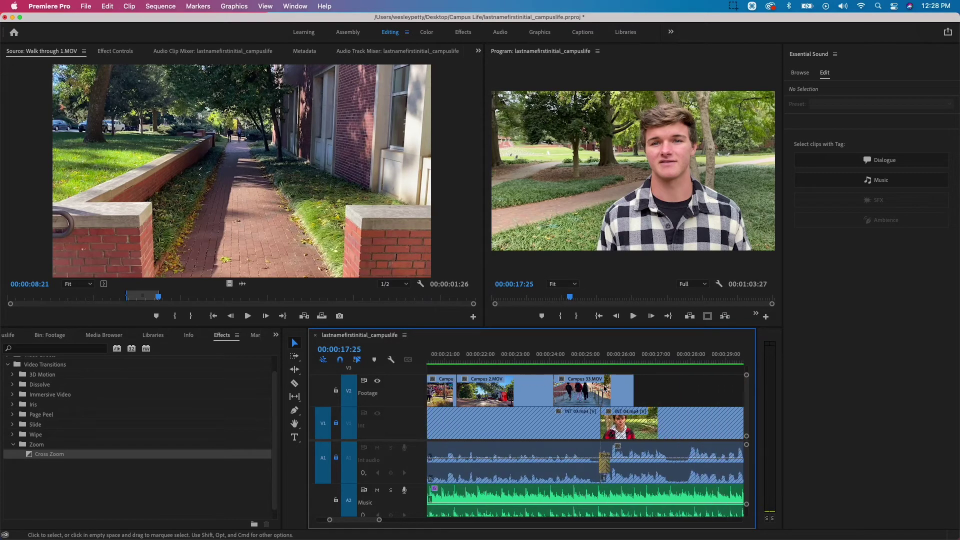
{"action": "left_click", "coordinate": [629, 382]}
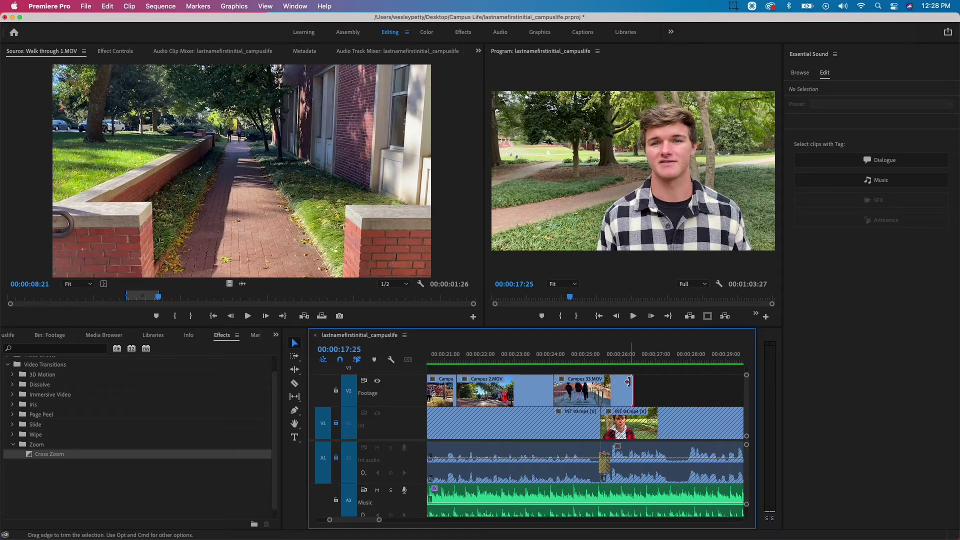
{"action": "key", "text": "super+v"}
Step: Paste the copied Cross Zoom onto the start of Campus 13.MOV and the end of Campus 18.MOV
{"action": "scroll", "coordinate": [629, 381], "scroll_direction": "right", "scroll_amount": 4}
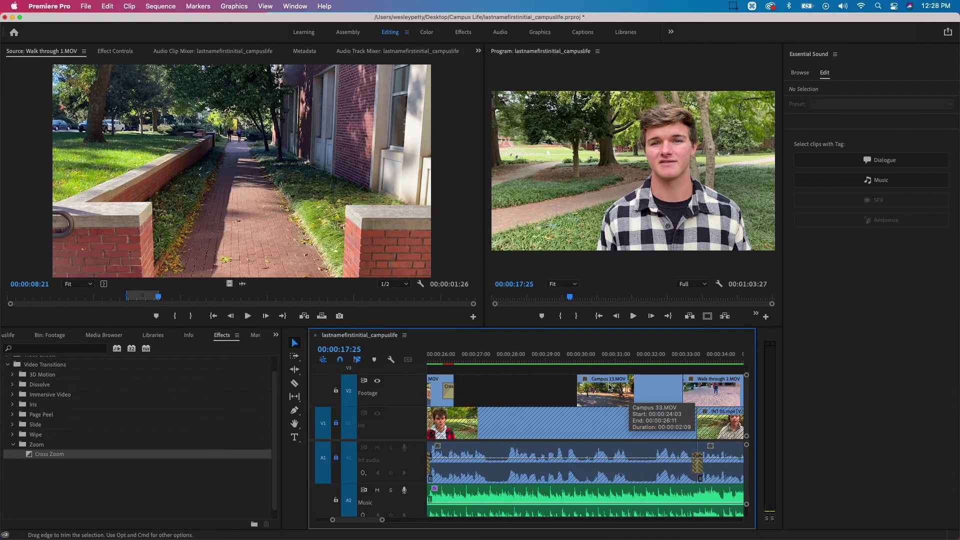
{"action": "left_click", "coordinate": [579, 388]}
{"action": "key", "text": "super+v"}
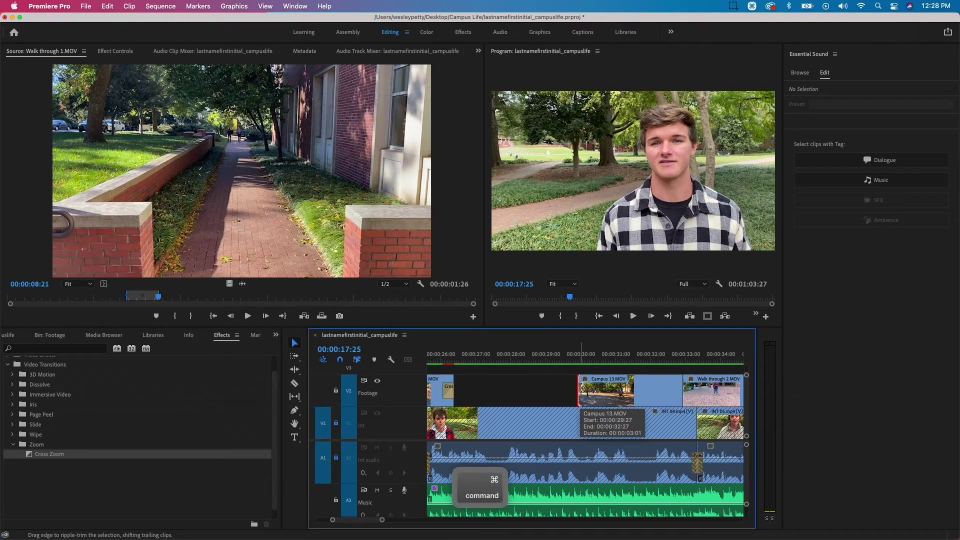
{"action": "scroll", "coordinate": [581, 388], "scroll_direction": "right", "scroll_amount": 7}
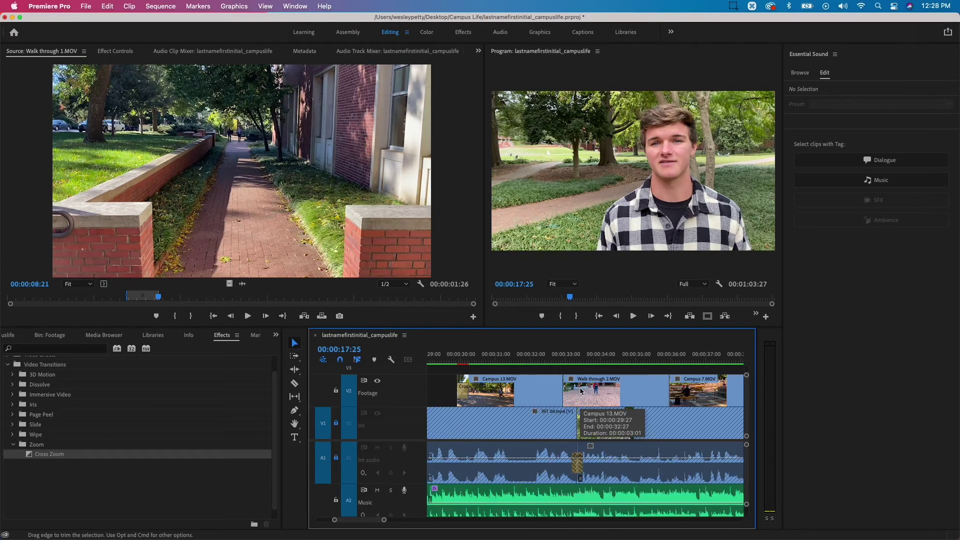
{"action": "scroll", "coordinate": [580, 387], "scroll_direction": "right", "scroll_amount": 5}
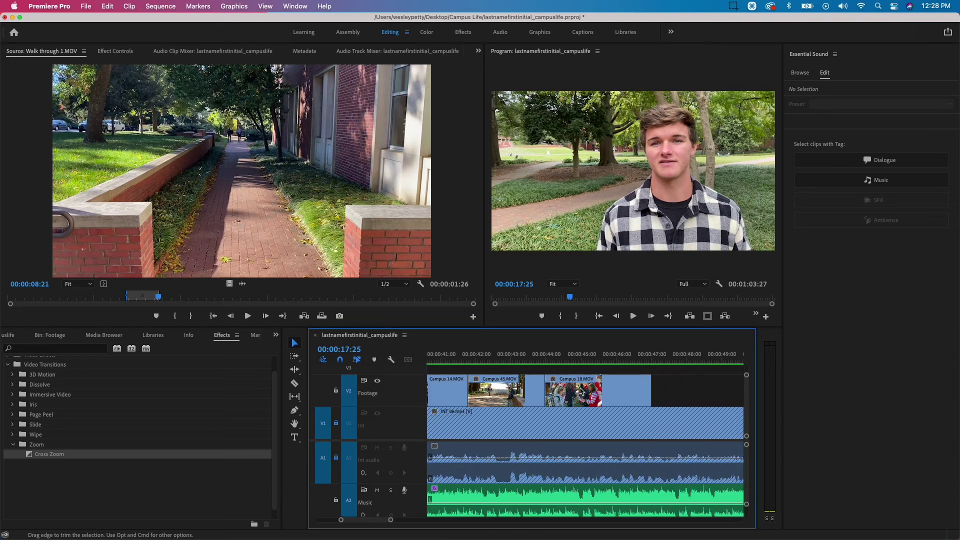
{"action": "left_click", "coordinate": [649, 390]}
{"action": "key", "text": "super+v"}
Step: Paste the copied Cross Zoom onto the start of Campus 23.MOV and the end of Campus 35.MOV
{"action": "scroll", "coordinate": [707, 387], "scroll_direction": "right", "scroll_amount": 2}
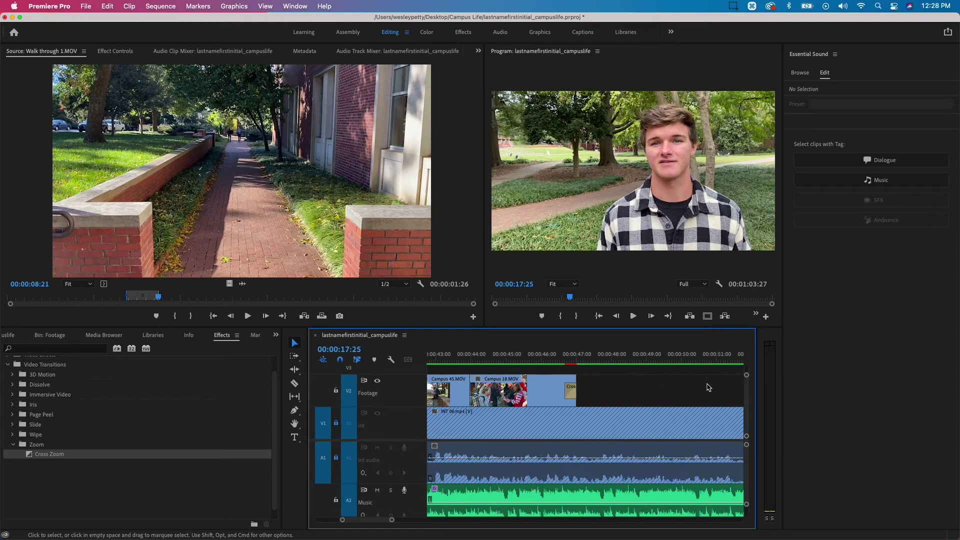
{"action": "scroll", "coordinate": [708, 387], "scroll_direction": "right", "scroll_amount": 4}
{"action": "left_click", "coordinate": [620, 389]}
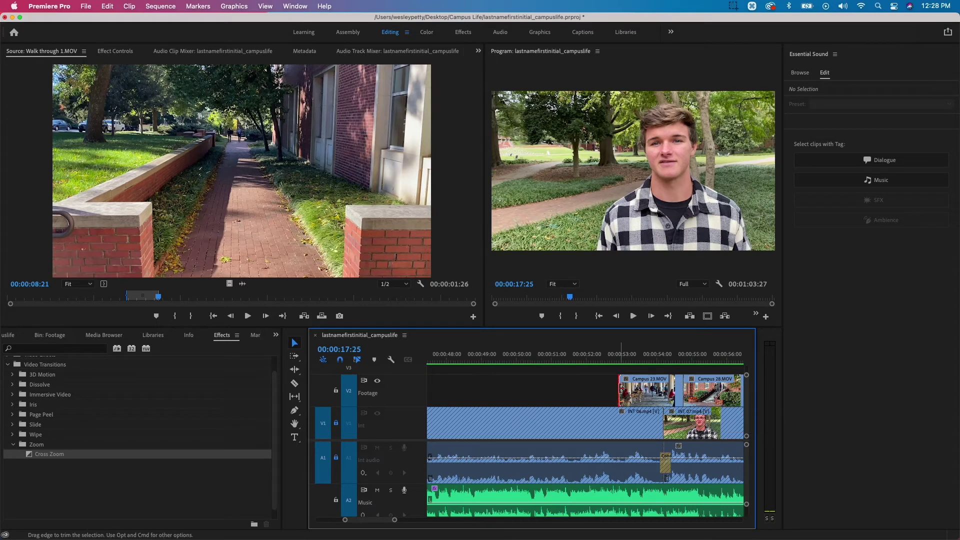
{"action": "key", "text": "super+v"}
{"action": "scroll", "coordinate": [620, 390], "scroll_direction": "right", "scroll_amount": 4}
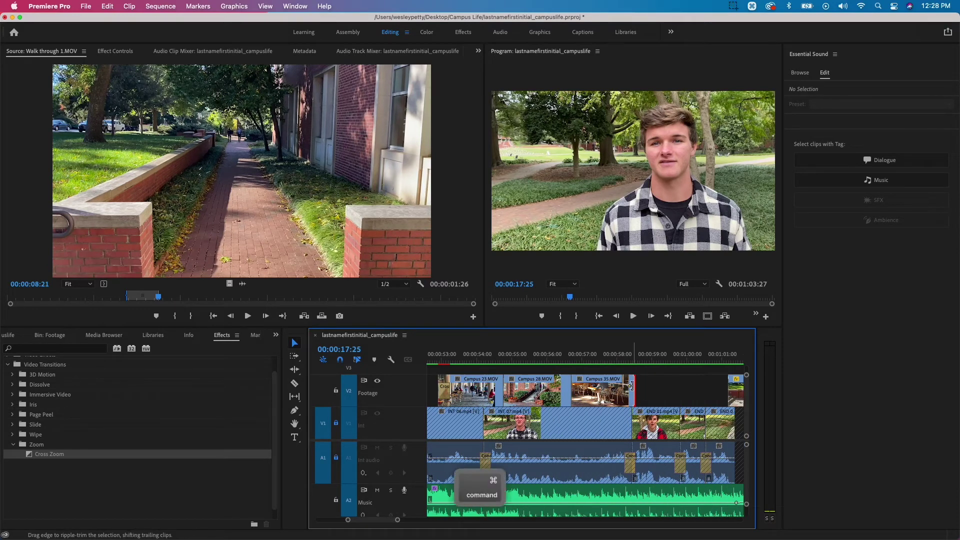
{"action": "key", "text": "super+v"}
Step: Paste the copied Cross Zoom onto the start of the closing Walk through 1.MOV and the end of the opening Walk through 3 clip
{"action": "scroll", "coordinate": [686, 387], "scroll_direction": "right", "scroll_amount": 1}
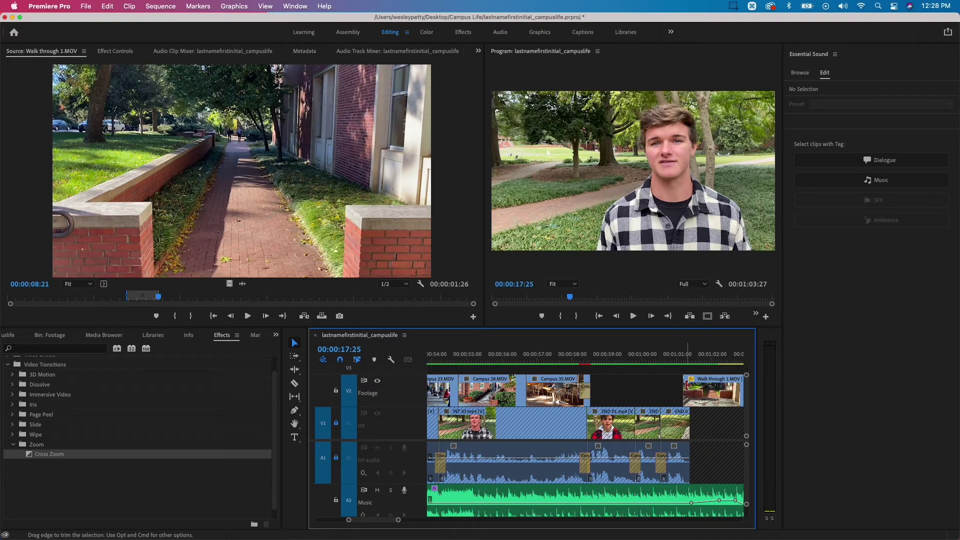
{"action": "key", "text": "super+v"}
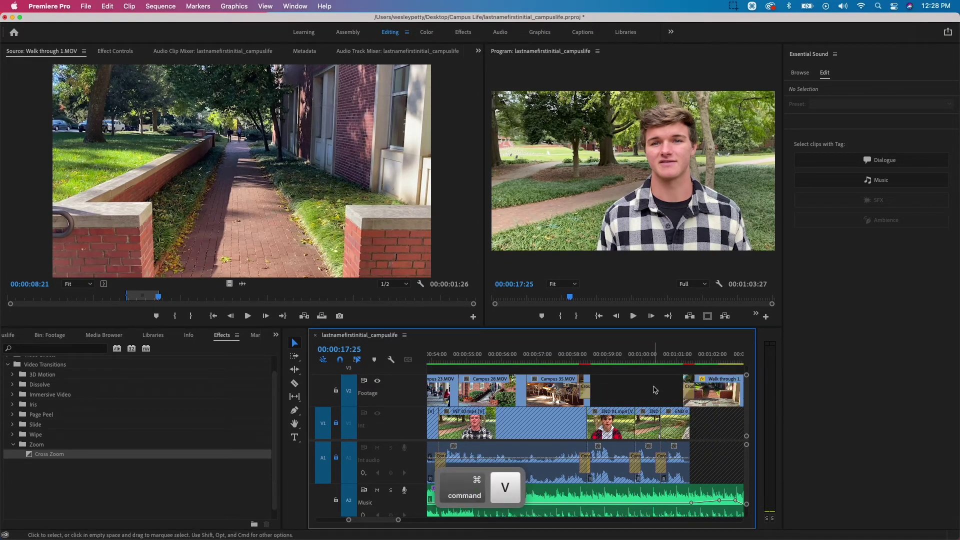
{"action": "scroll", "coordinate": [654, 388], "scroll_direction": "left", "scroll_amount": 5}
{"action": "scroll", "coordinate": [654, 388], "scroll_direction": "left", "scroll_amount": 4}
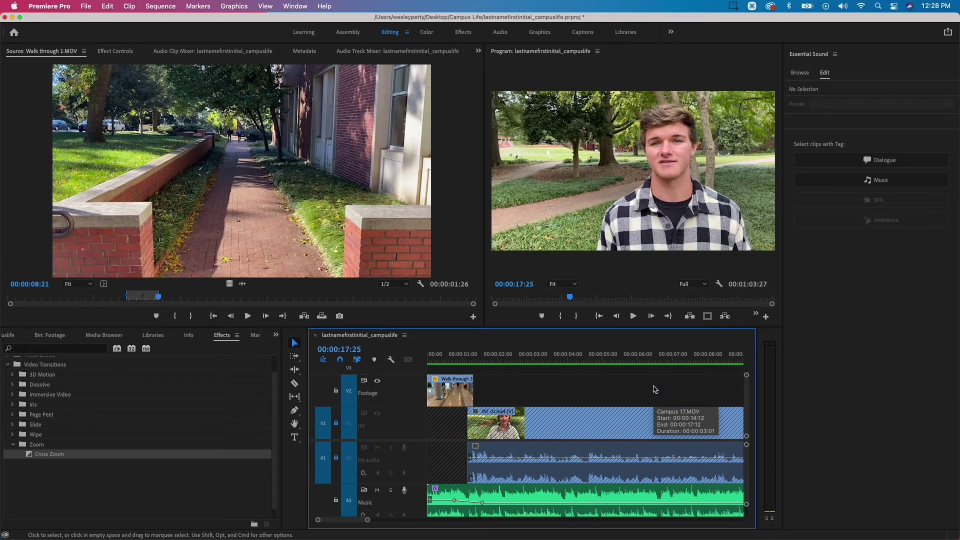
{"action": "left_click", "coordinate": [470, 388]}
{"action": "key", "text": "super+v"}
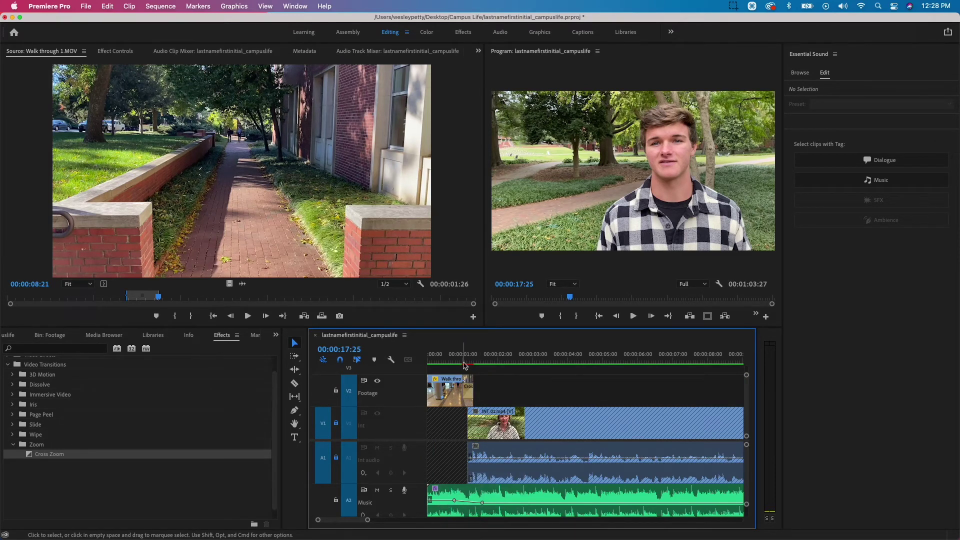
Step: Review the opening Cross Zoom from 00:00:00:20 in the maximized program monitor, then restore the layout
{"action": "left_click", "coordinate": [452, 360]}
{"action": "key", "text": "grave"}
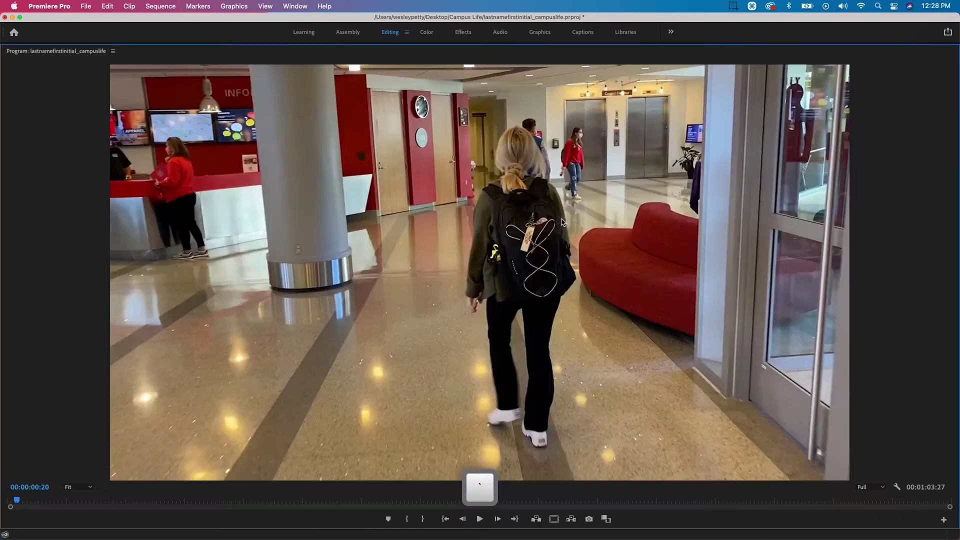
{"action": "key", "text": "space"}
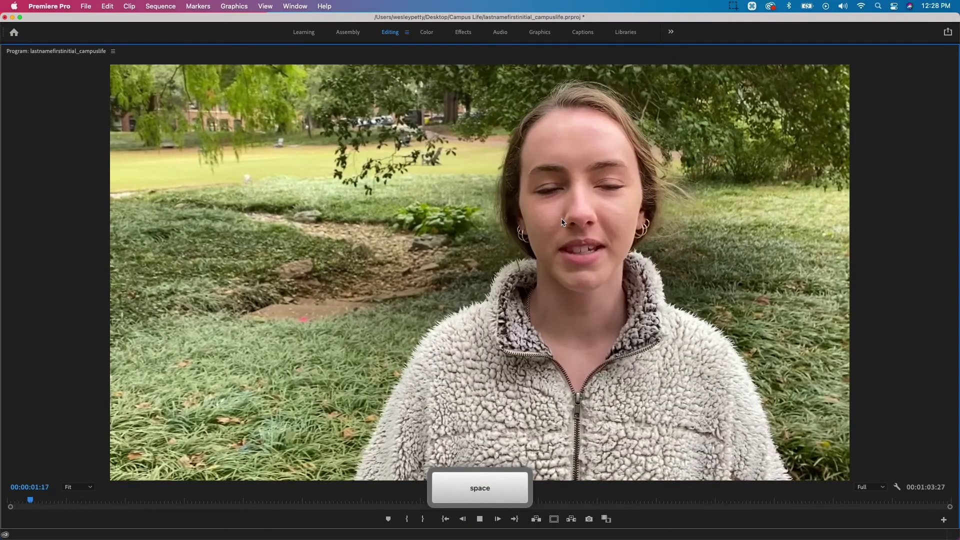
{"action": "key", "text": "space"}
{"action": "key", "text": "grave"}
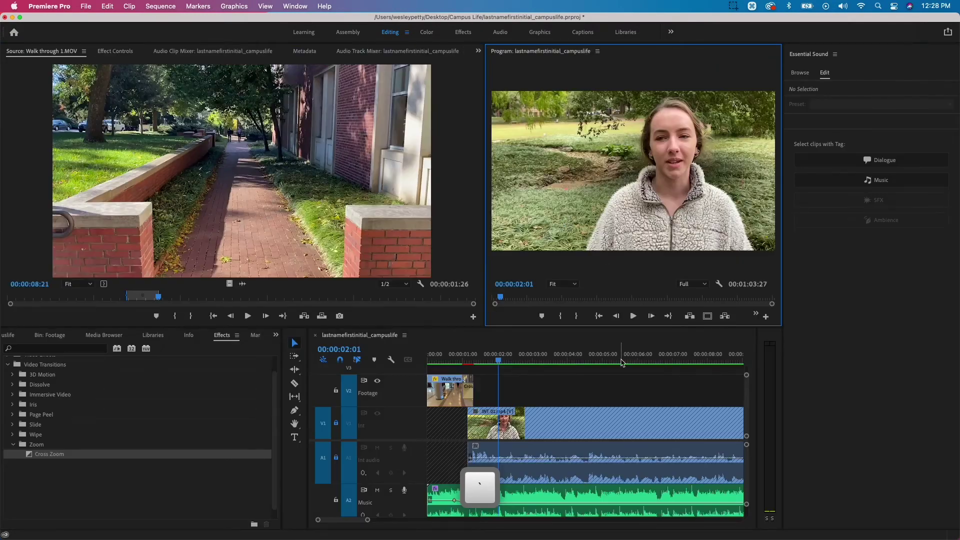
Step: Review the Cross Zoom into Campus 15.MOV from 00:00:19:15 with the program monitor maximized, then restore the layout
{"action": "scroll", "coordinate": [623, 363], "scroll_direction": "right", "scroll_amount": 10}
{"action": "scroll", "coordinate": [622, 362], "scroll_direction": "right", "scroll_amount": 1}
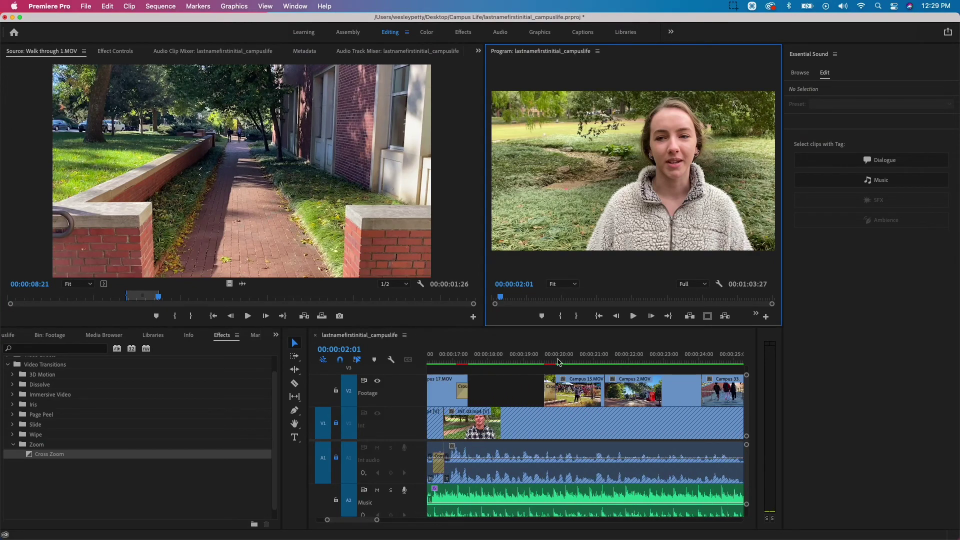
{"action": "left_click", "coordinate": [541, 361]}
{"action": "key", "text": "grave"}
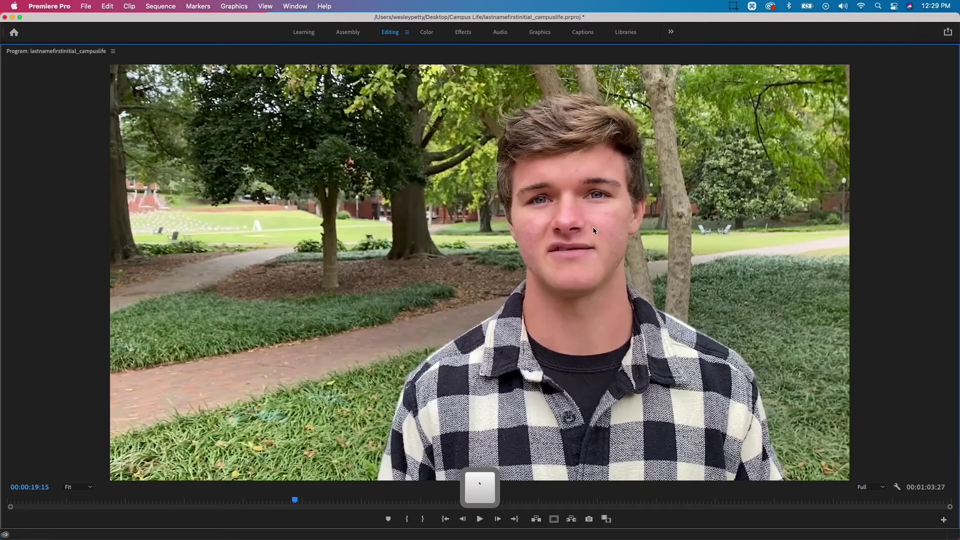
{"action": "key", "text": "space"}
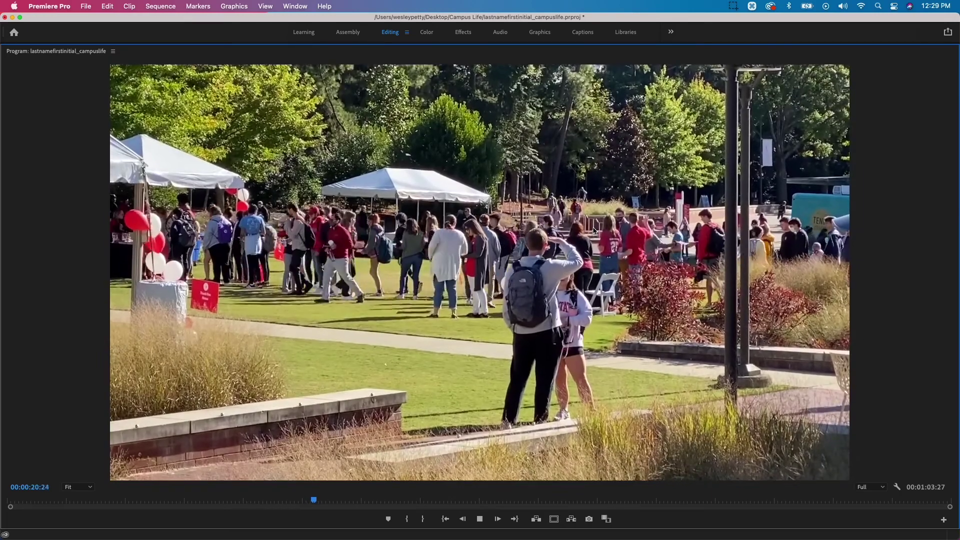
{"action": "key", "text": "space"}
{"action": "key", "text": "grave"}
Step: Review the Cross Zoom out of Campus 33.MOV from 00:00:25:07 with the program monitor maximized, then restore the layout
{"action": "scroll", "coordinate": [623, 370], "scroll_direction": "right", "scroll_amount": 3}
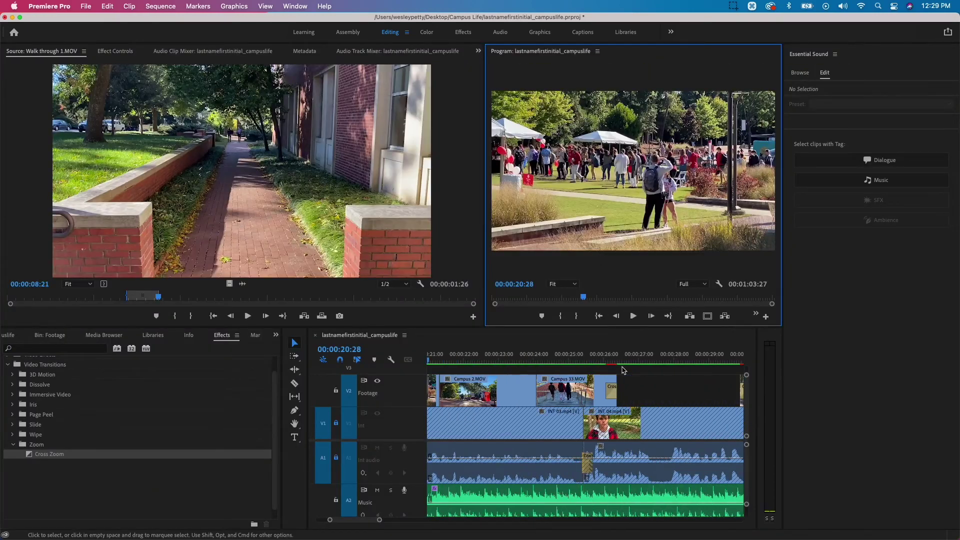
{"action": "left_click", "coordinate": [578, 360]}
{"action": "key", "text": "grave"}
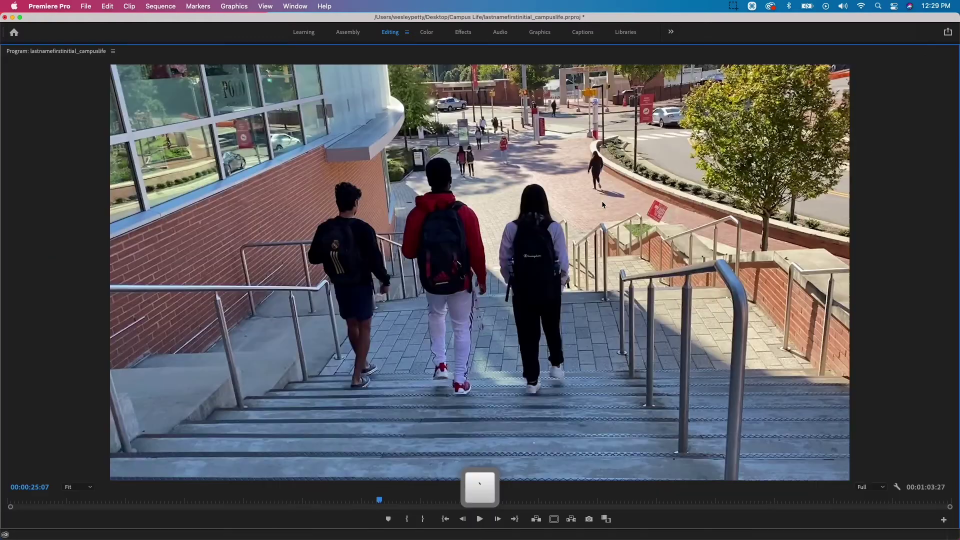
{"action": "key", "text": "space"}
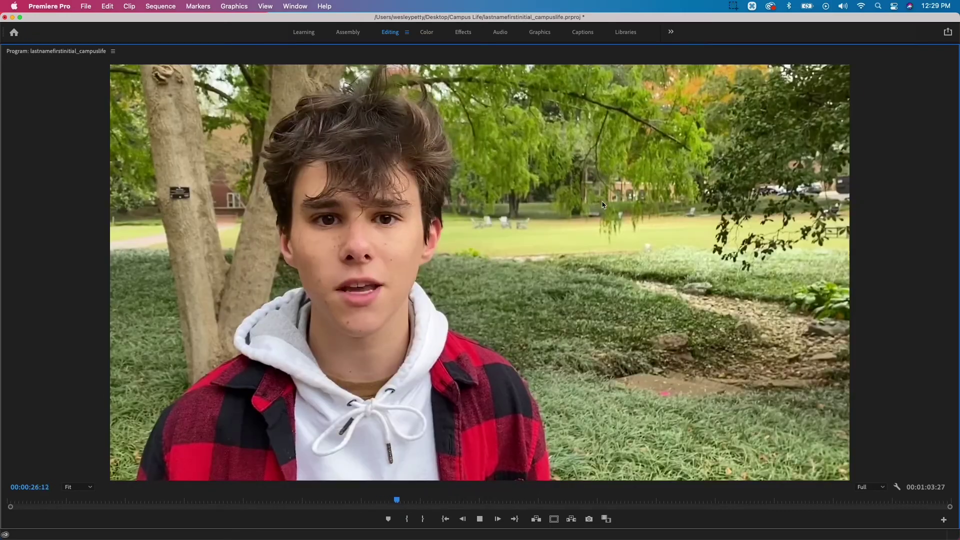
{"action": "key", "text": "space"}
{"action": "key", "text": "grave"}
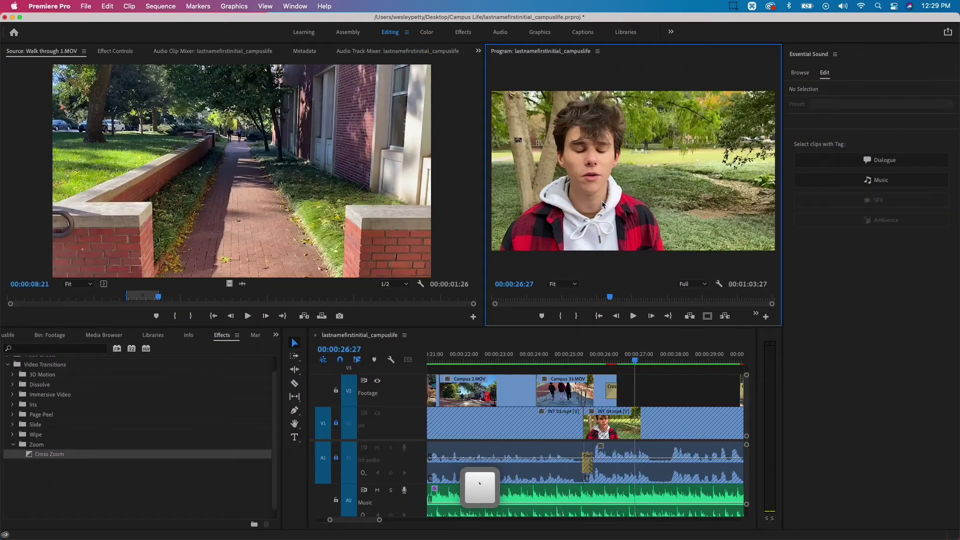
Step: Save the project and play the sequence from its beginning
{"action": "key", "text": "super+s"}
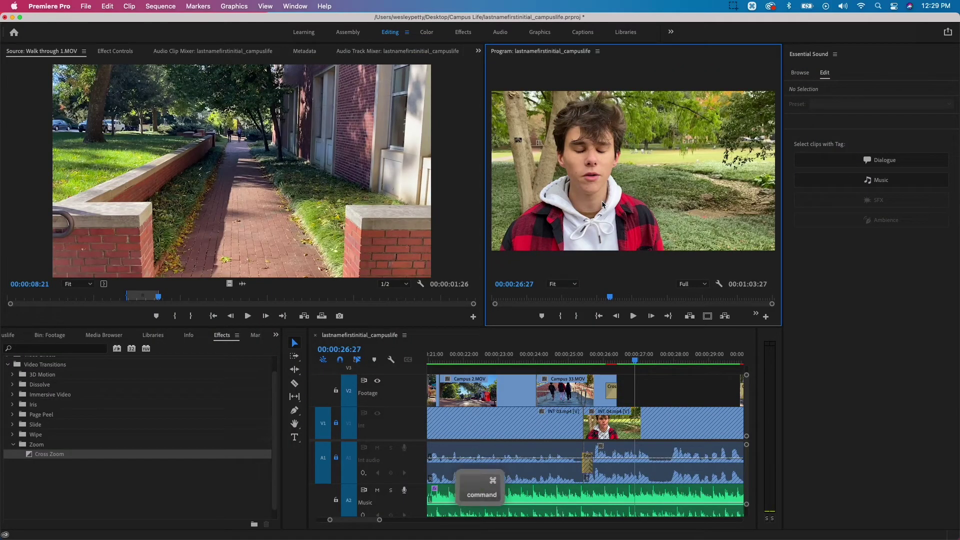
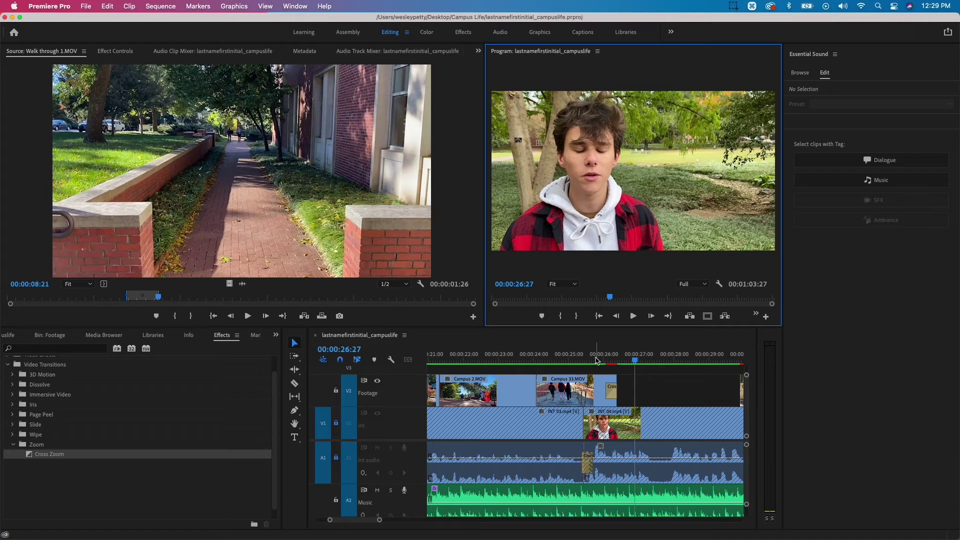
{"action": "key", "text": "Home"}
{"action": "key", "text": "space"}
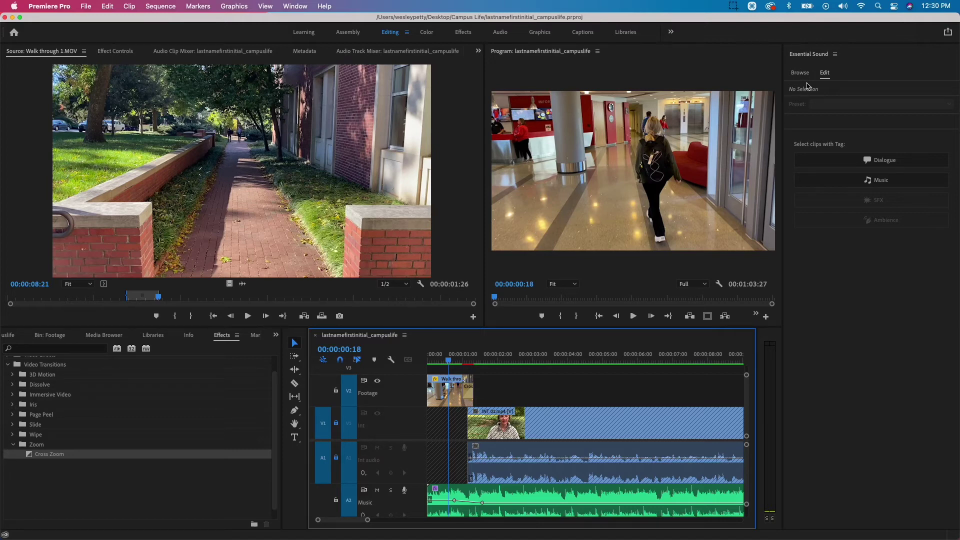
Step: Close the Essential Sound panel and reset the Editing workspace to its saved layout
{"action": "left_click", "coordinate": [834, 54]}
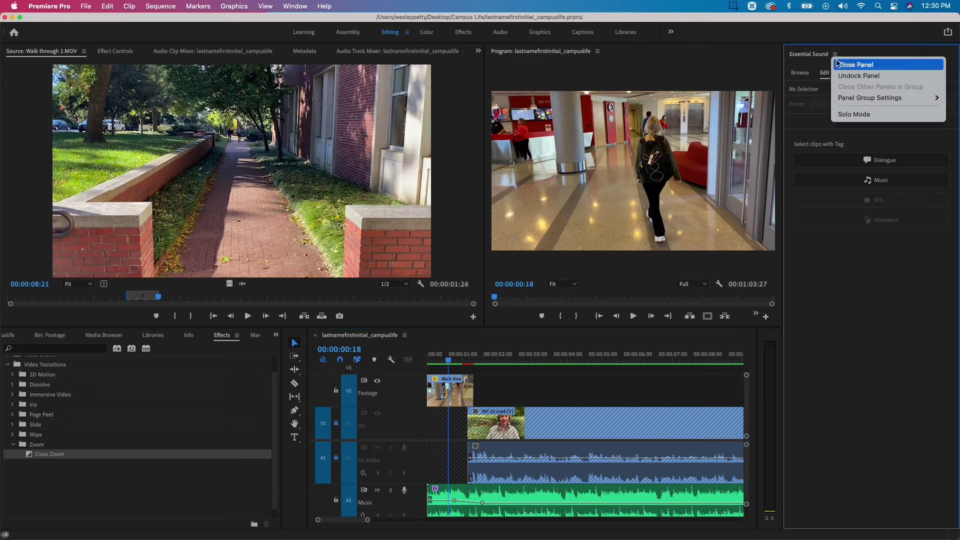
{"action": "left_click", "coordinate": [838, 64]}
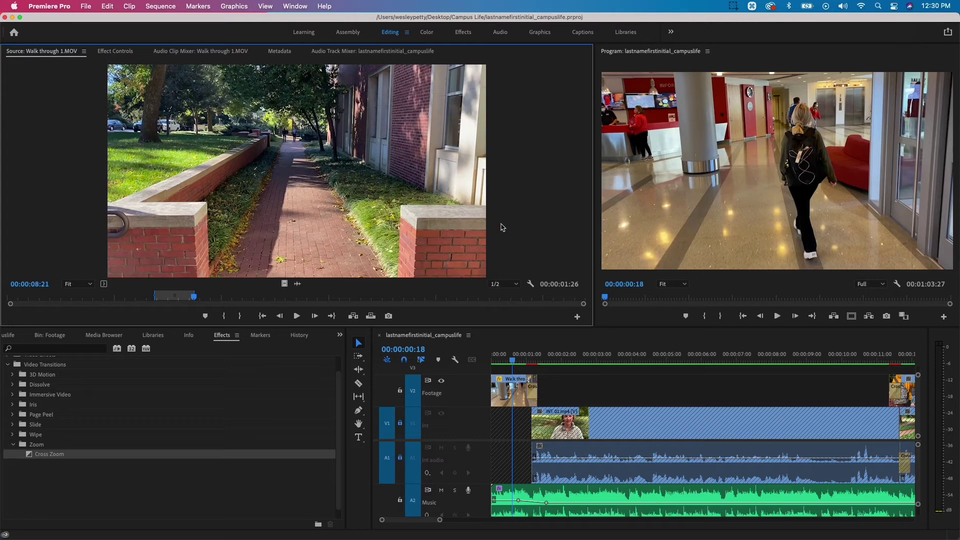
{"action": "left_click", "coordinate": [297, 7]}
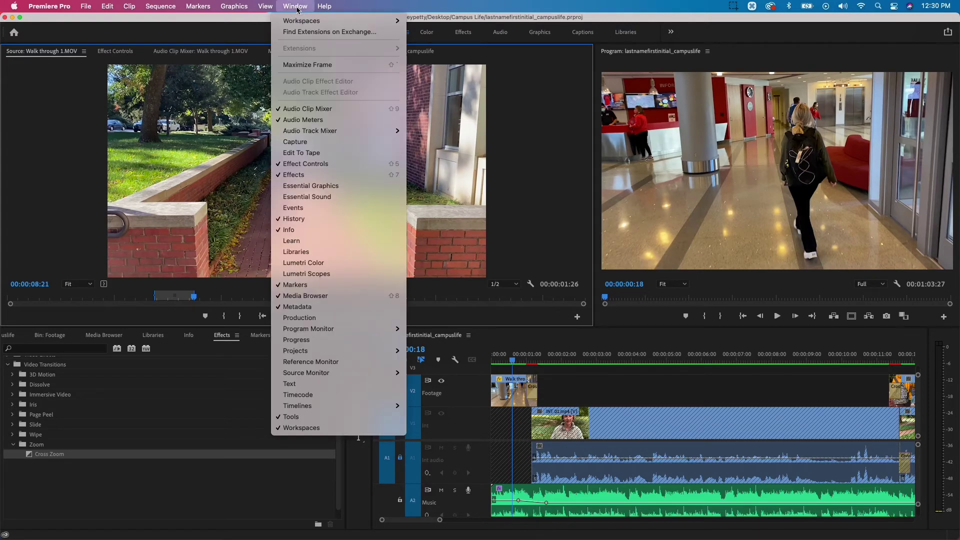
{"action": "mouse_move", "coordinate": [302, 21]}
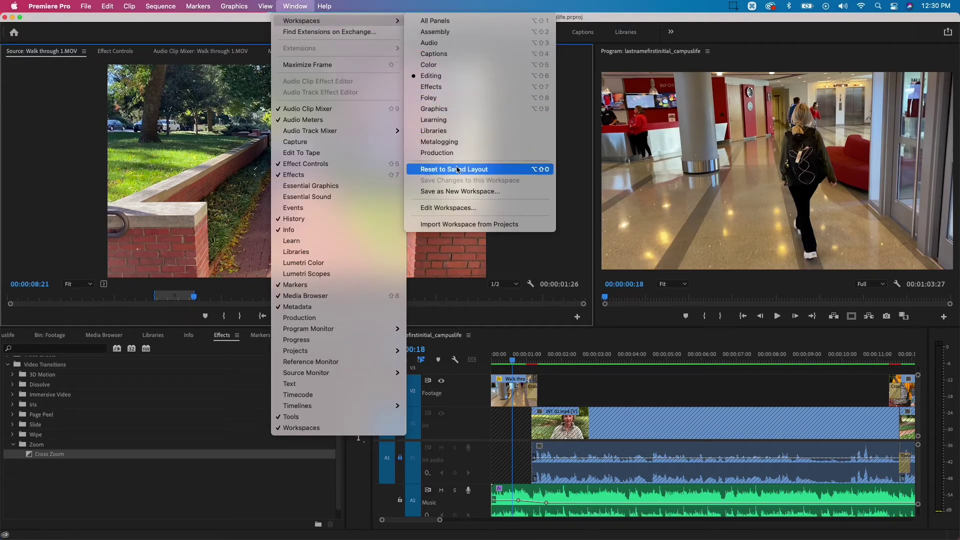
{"action": "left_click", "coordinate": [498, 171]}
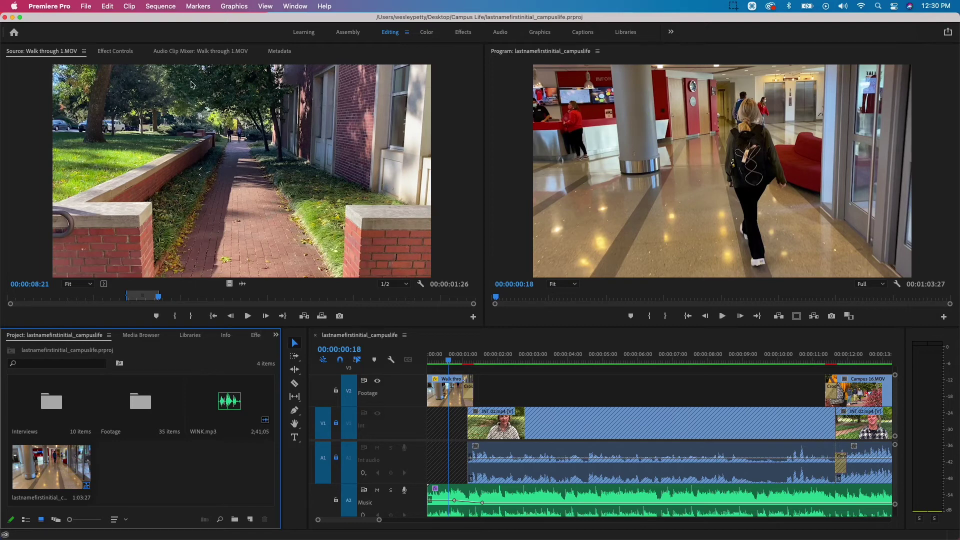
Step: Show Effect Controls for Walk through 3.MOV at the start of the Footage track and collapse its Motion and Opacity properties
{"action": "left_click", "coordinate": [125, 54]}
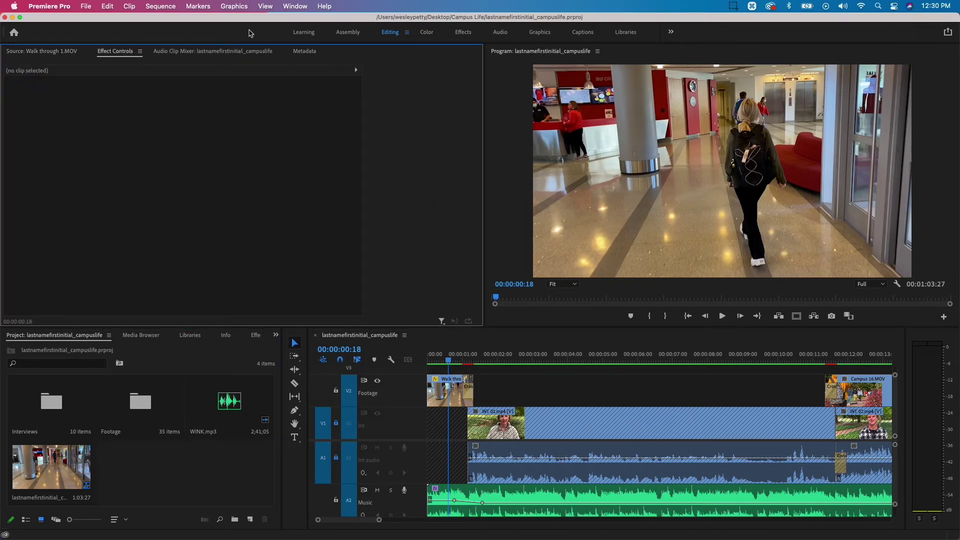
{"action": "left_click", "coordinate": [294, 6]}
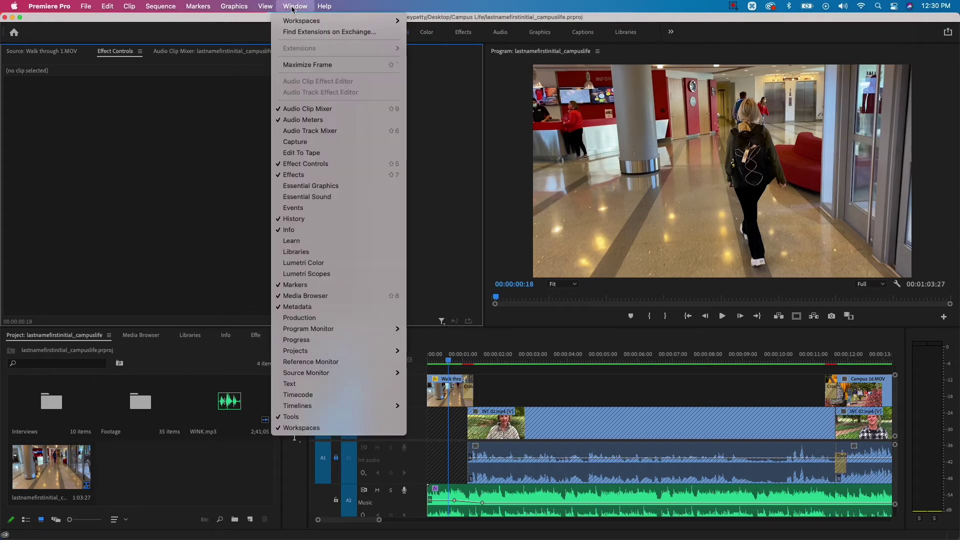
{"action": "left_click", "coordinate": [317, 164]}
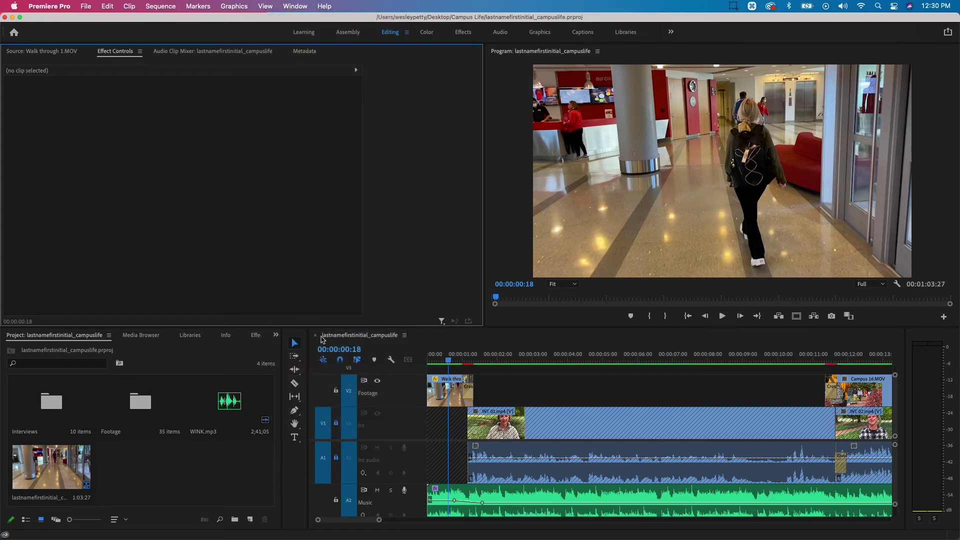
{"action": "left_click", "coordinate": [438, 399]}
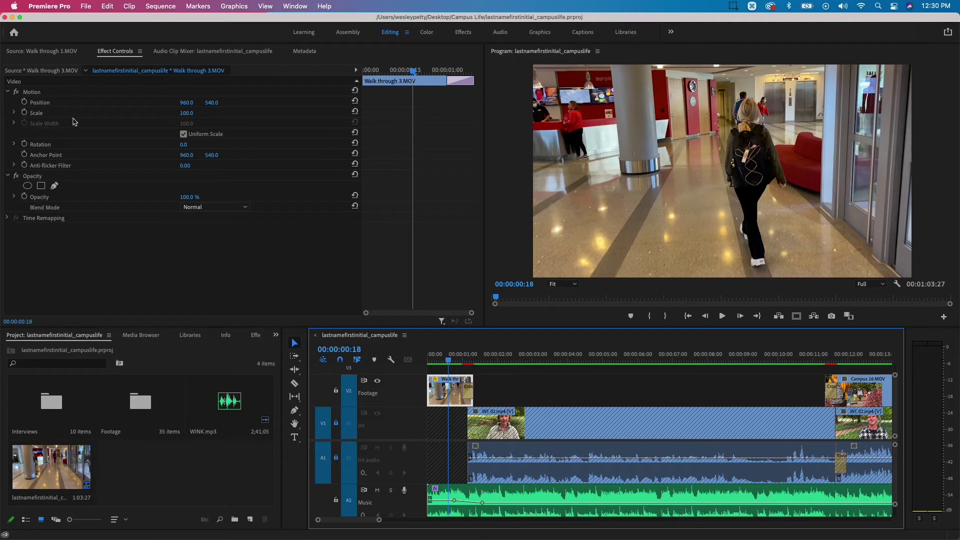
{"action": "left_click", "coordinate": [8, 92]}
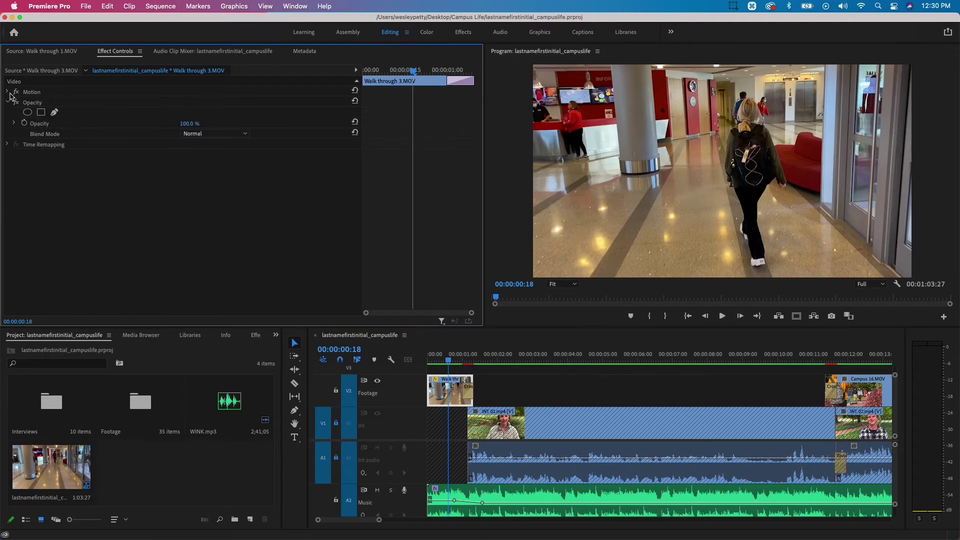
{"action": "left_click", "coordinate": [7, 102]}
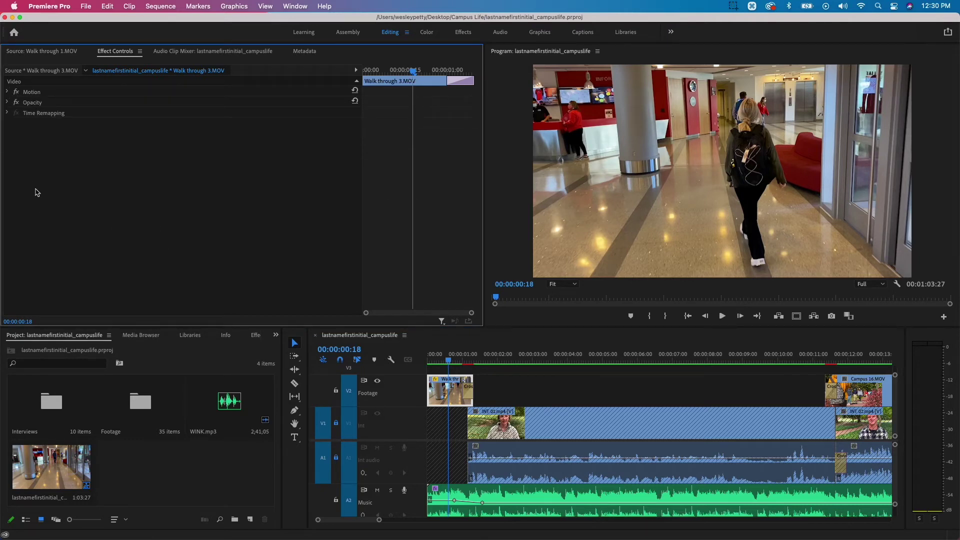
{"action": "left_click", "coordinate": [7, 92]}
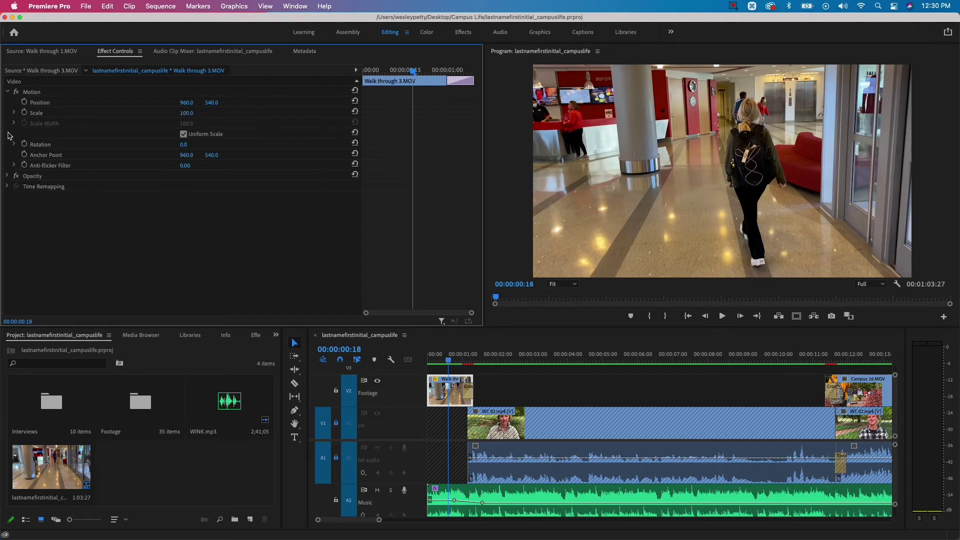
{"action": "left_click", "coordinate": [8, 91]}
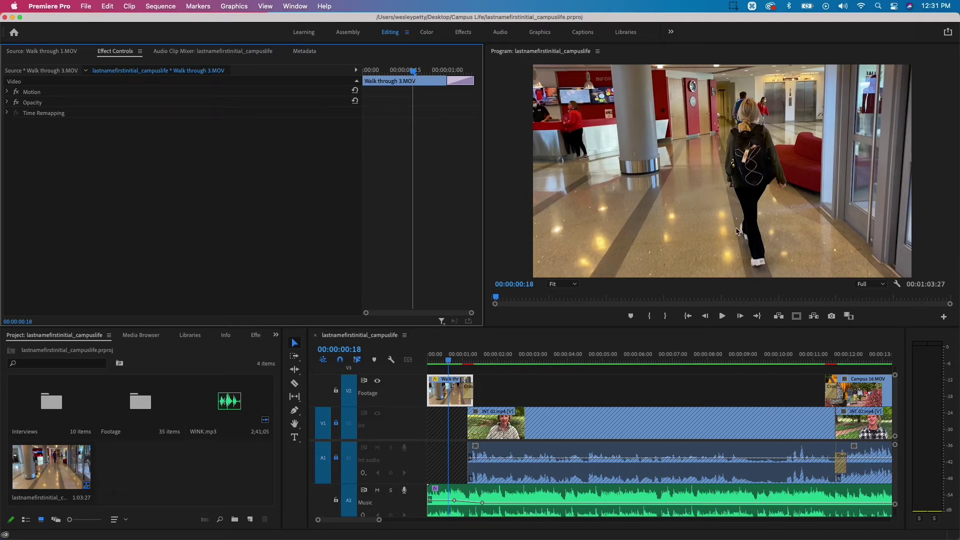
Step: Turn on Safe Margins in the program monitor, making sure their control is included in its Button Editor layout
{"action": "left_click", "coordinate": [796, 316]}
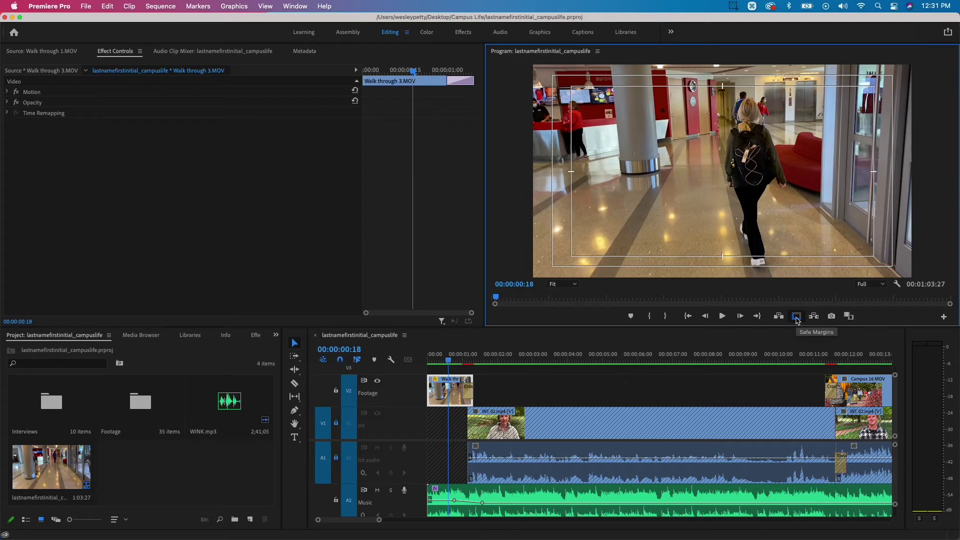
{"action": "left_click", "coordinate": [943, 318]}
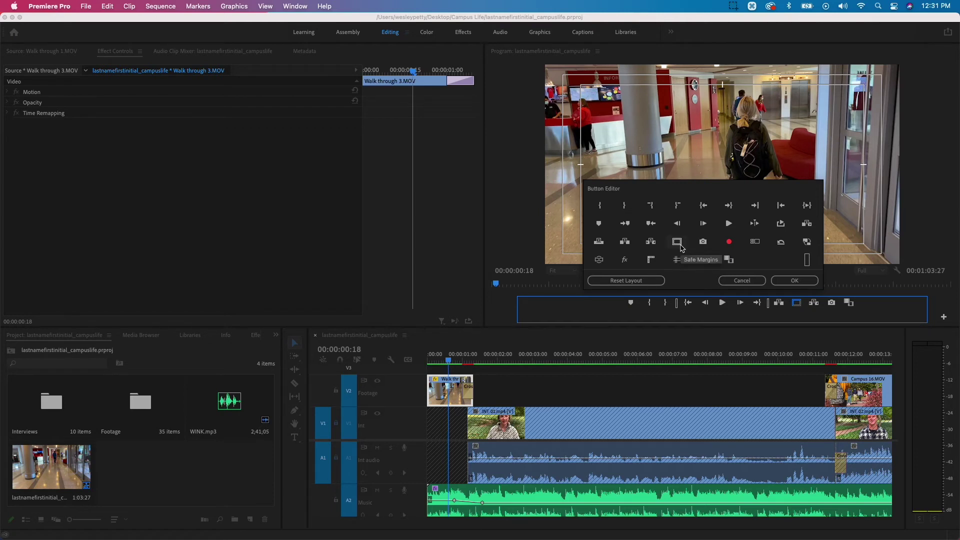
{"action": "left_click_drag", "start_coordinate": [680, 246], "coordinate": [796, 304]}
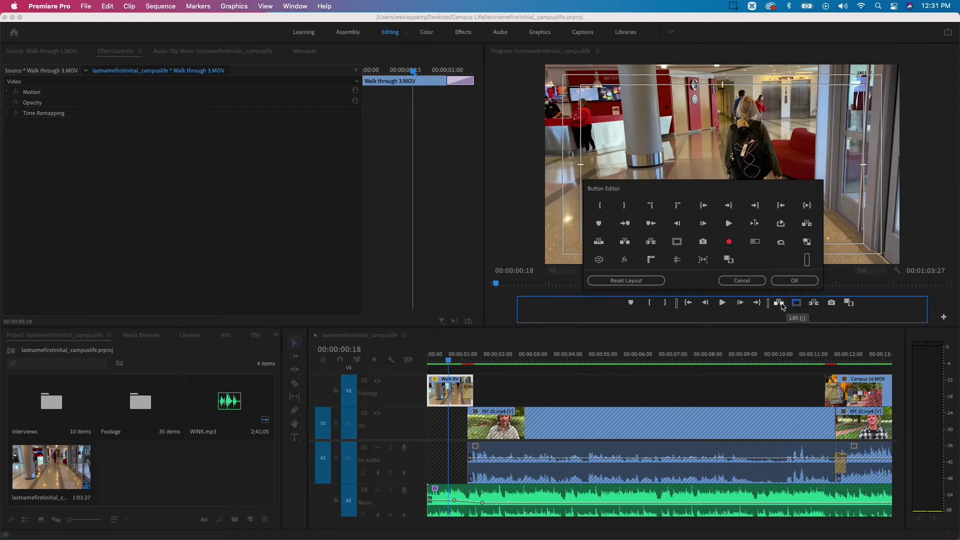
{"action": "left_click", "coordinate": [794, 280]}
{"action": "left_click", "coordinate": [797, 316]}
{"action": "left_click", "coordinate": [797, 317]}
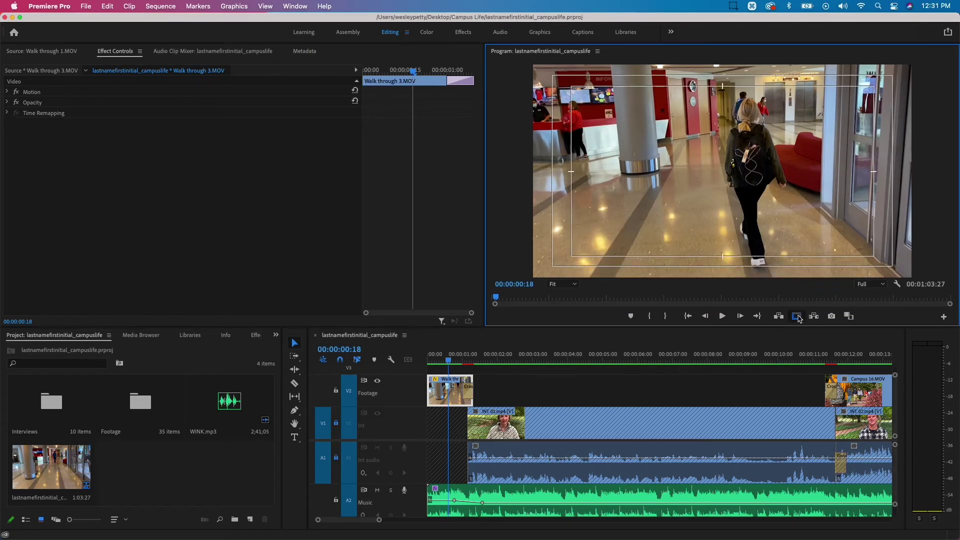
{"action": "left_click", "coordinate": [796, 317]}
{"action": "left_click", "coordinate": [796, 317]}
Step: Lock the Music track and draw a circle with the Ellipse Tool in the program monitor, centred at about 608, 732
{"action": "left_click", "coordinate": [301, 416]}
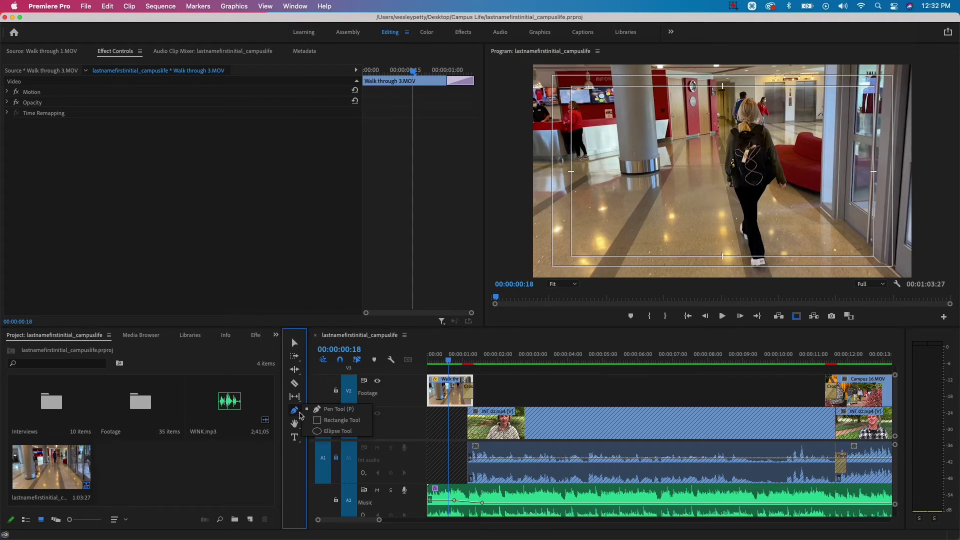
{"action": "left_click_drag", "start_coordinate": [302, 416], "coordinate": [347, 436]}
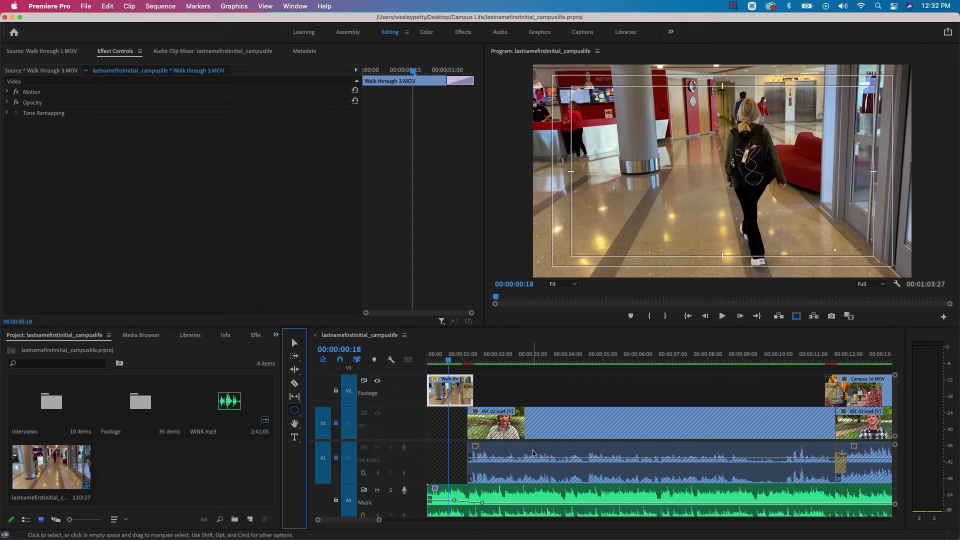
{"action": "left_click", "coordinate": [342, 499]}
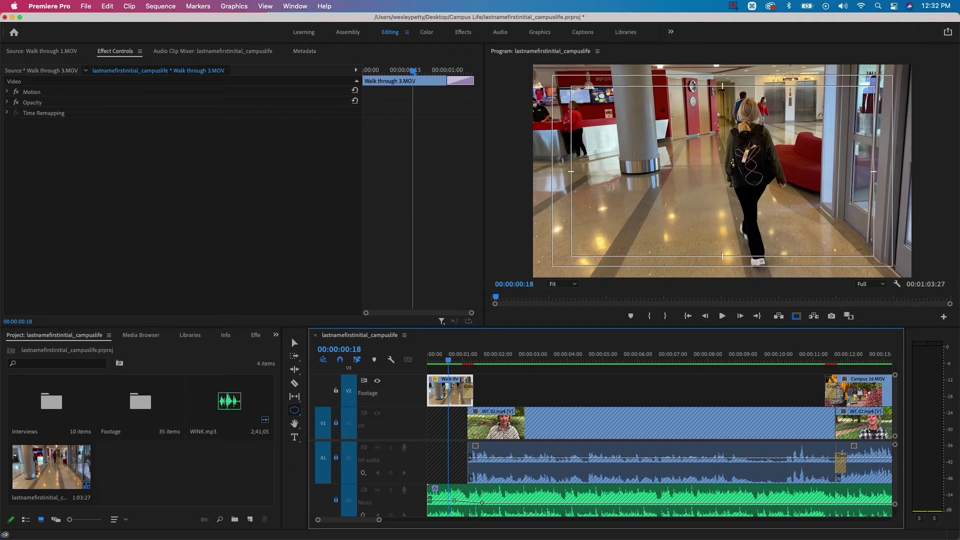
{"action": "left_click", "coordinate": [625, 181]}
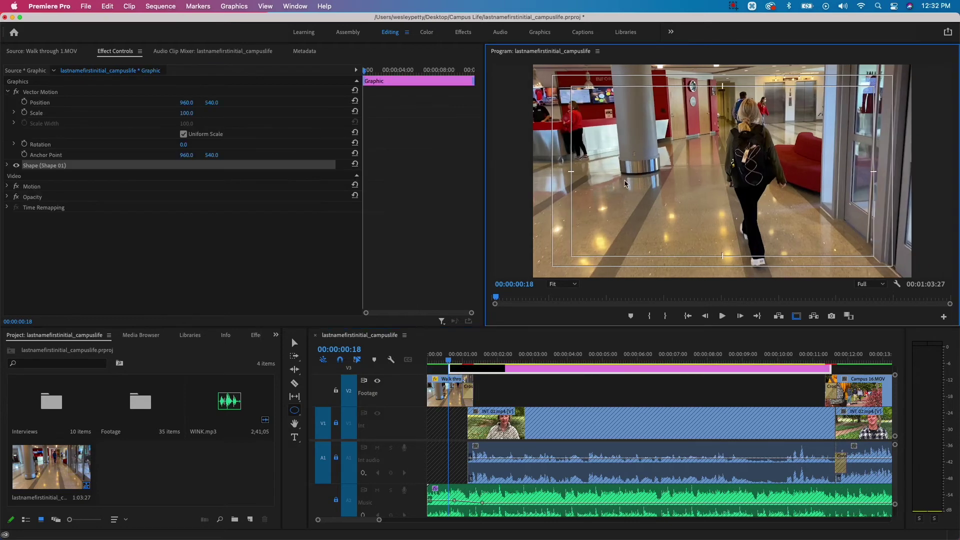
{"action": "left_click_drag", "start_coordinate": [625, 183], "coordinate": [678, 236]}
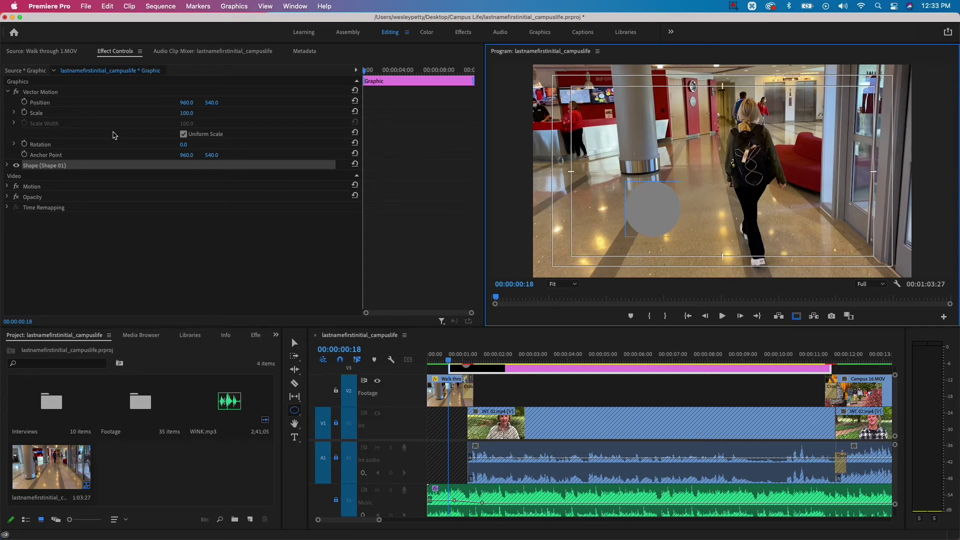
Step: Expand the circle graphic's Vector Motion and Shape properties in Effect Controls, keeping the graphic clip on Video 3 selected
{"action": "scroll", "coordinate": [502, 394], "scroll_direction": "up", "scroll_amount": 2}
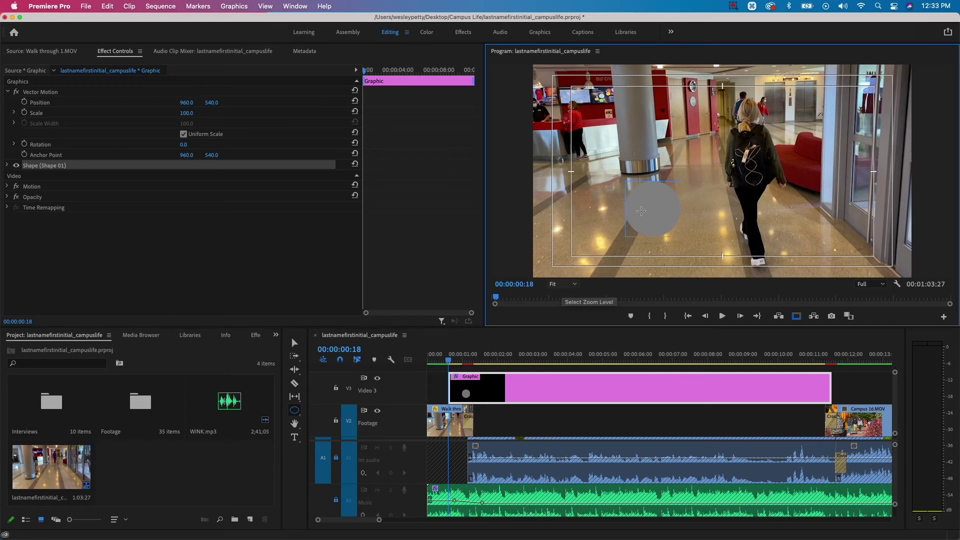
{"action": "left_click", "coordinate": [8, 92]}
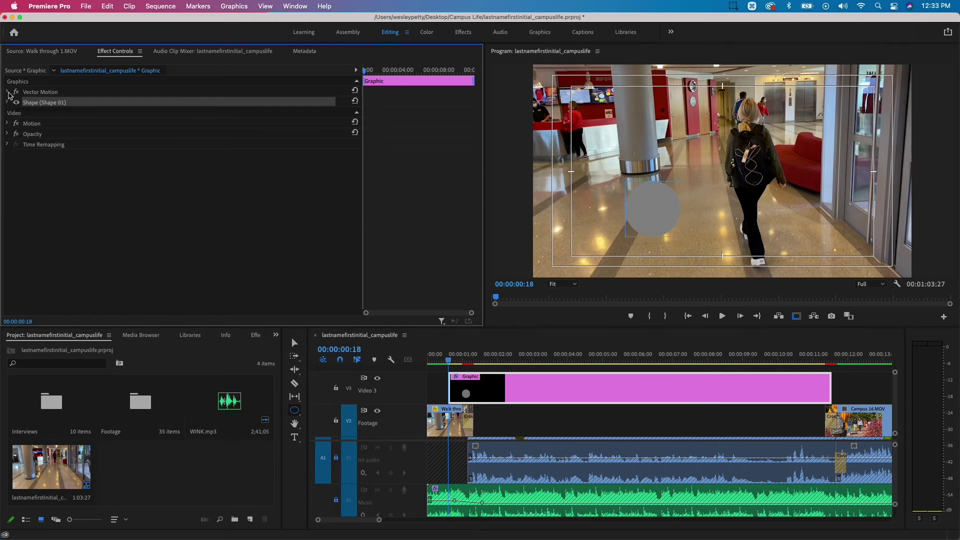
{"action": "left_click", "coordinate": [8, 124]}
{"action": "left_click", "coordinate": [8, 124]}
{"action": "left_click", "coordinate": [8, 103]}
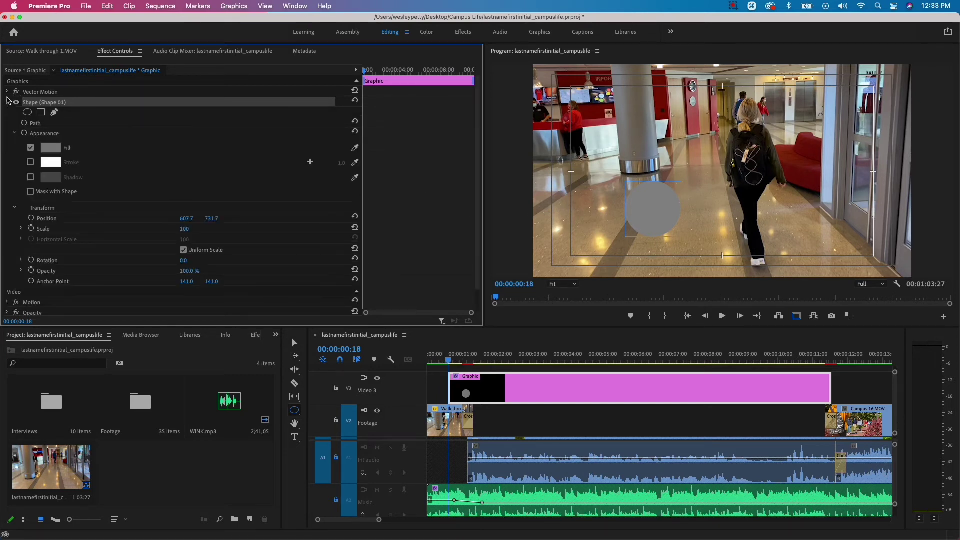
{"action": "left_click", "coordinate": [7, 92]}
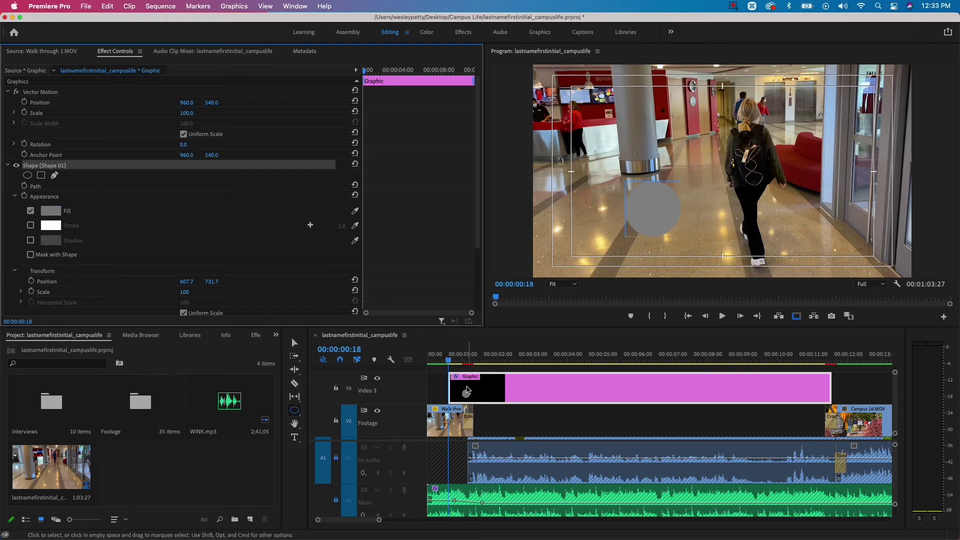
{"action": "left_click", "coordinate": [438, 387]}
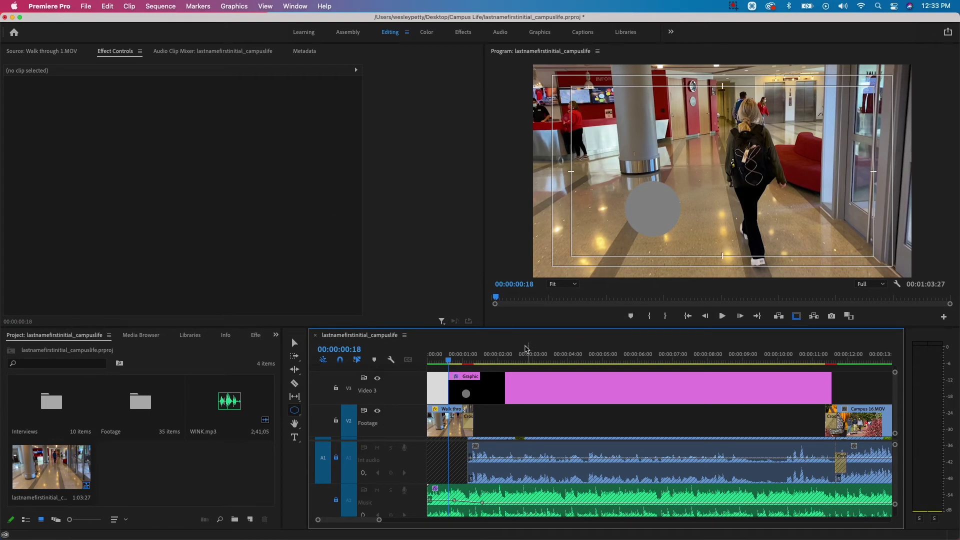
{"action": "left_click", "coordinate": [497, 387]}
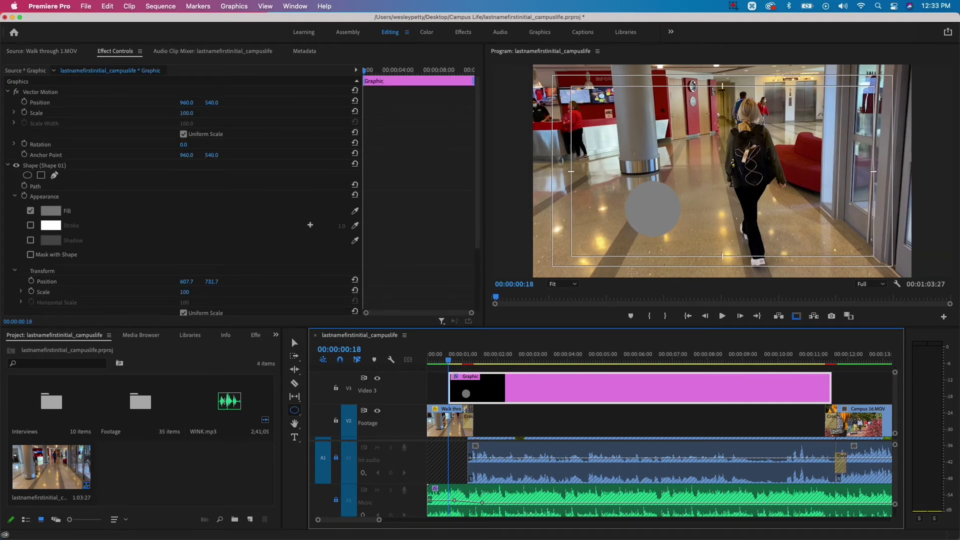
{"action": "left_click", "coordinate": [652, 211]}
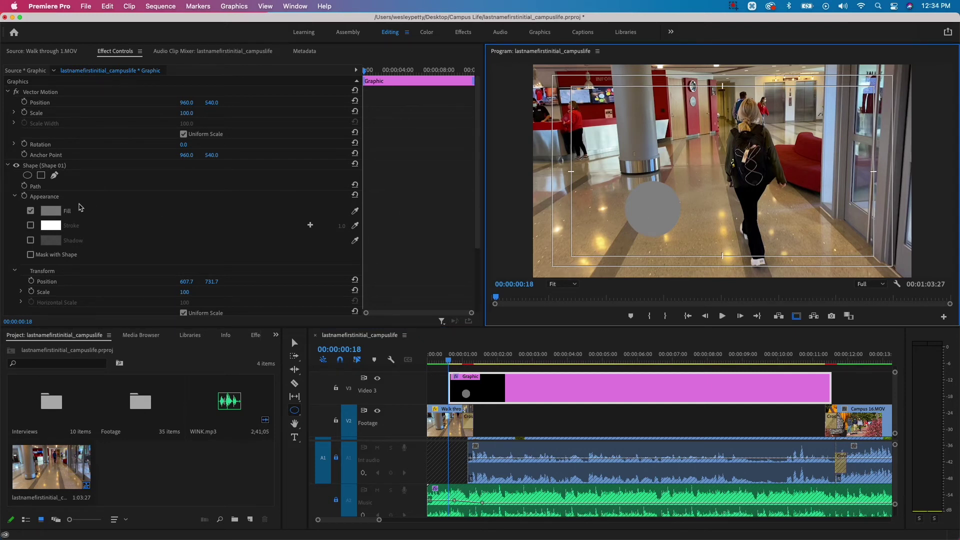
Step: Set the circle's fill to a solid red sampled from the red shirt at the front desk in the footage
{"action": "left_click", "coordinate": [55, 214]}
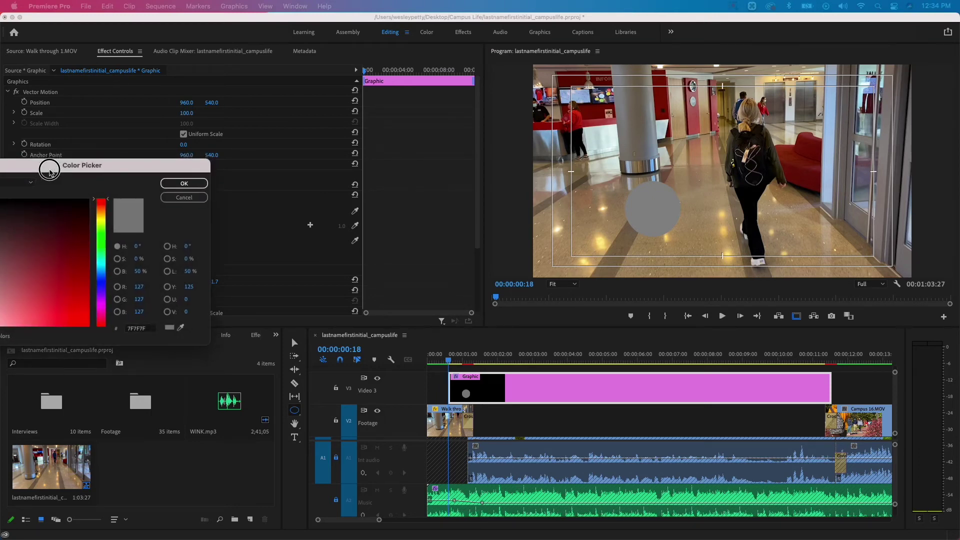
{"action": "left_click_drag", "start_coordinate": [47, 154], "coordinate": [334, 178]}
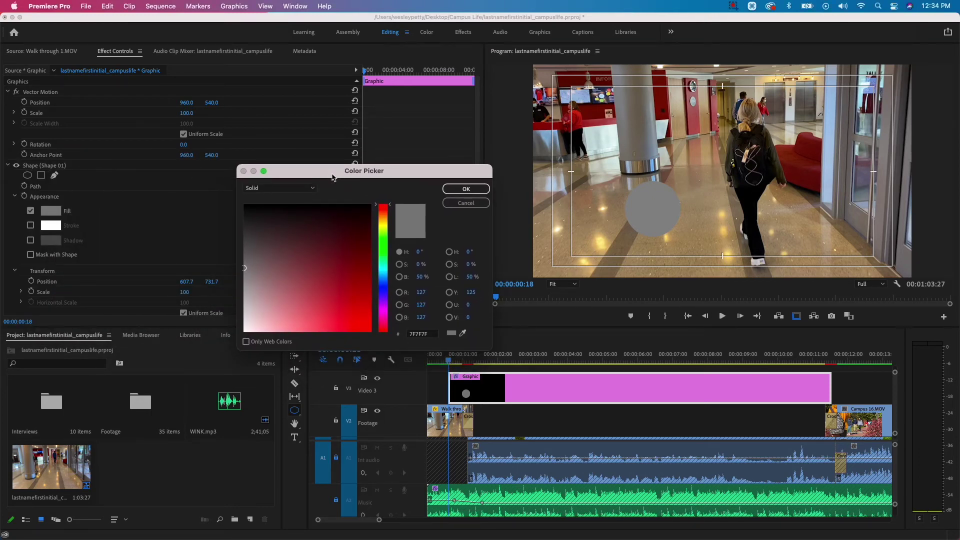
{"action": "mouse_move", "coordinate": [366, 276]}
{"action": "left_mouse_down"}
{"action": "mouse_move", "coordinate": [357, 300]}
{"action": "mouse_move", "coordinate": [355, 288]}
{"action": "mouse_move", "coordinate": [370, 279]}
{"action": "mouse_move", "coordinate": [363, 282]}
{"action": "left_mouse_up"}
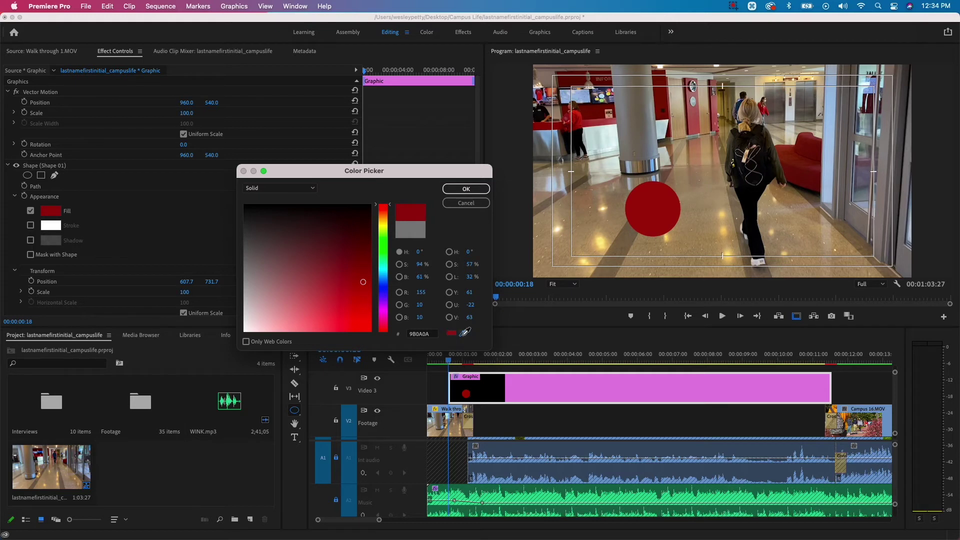
{"action": "left_click", "coordinate": [462, 333]}
{"action": "left_click", "coordinate": [625, 163]}
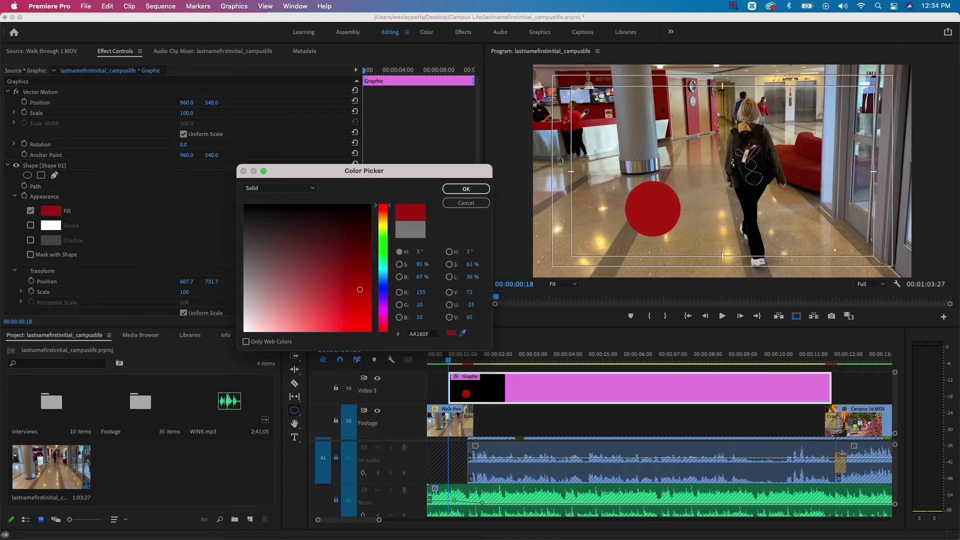
{"action": "left_click", "coordinate": [581, 116]}
{"action": "left_click", "coordinate": [478, 191]}
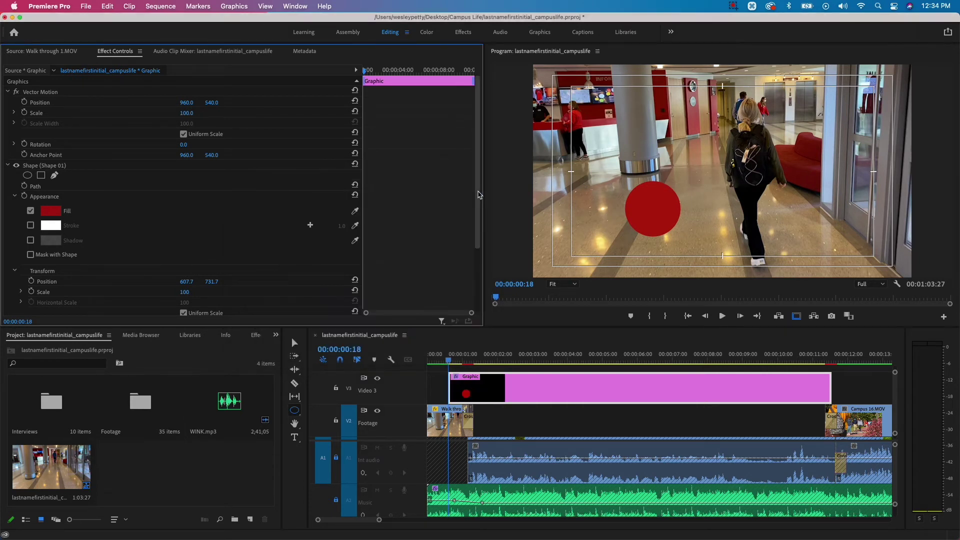
Step: Try out the Stroke and Shadow options on the circle and turn both off again
{"action": "left_click", "coordinate": [30, 226]}
{"action": "left_click", "coordinate": [30, 226]}
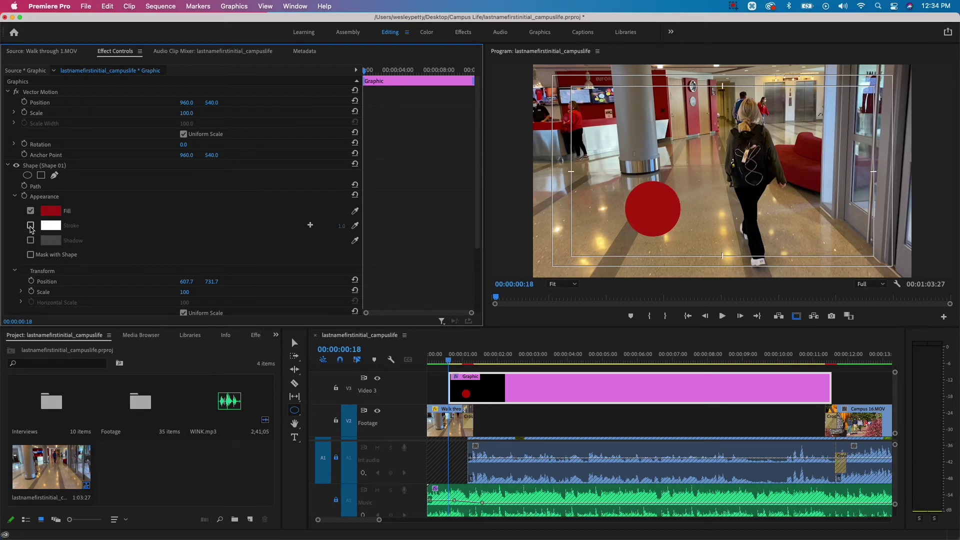
{"action": "left_click", "coordinate": [30, 240]}
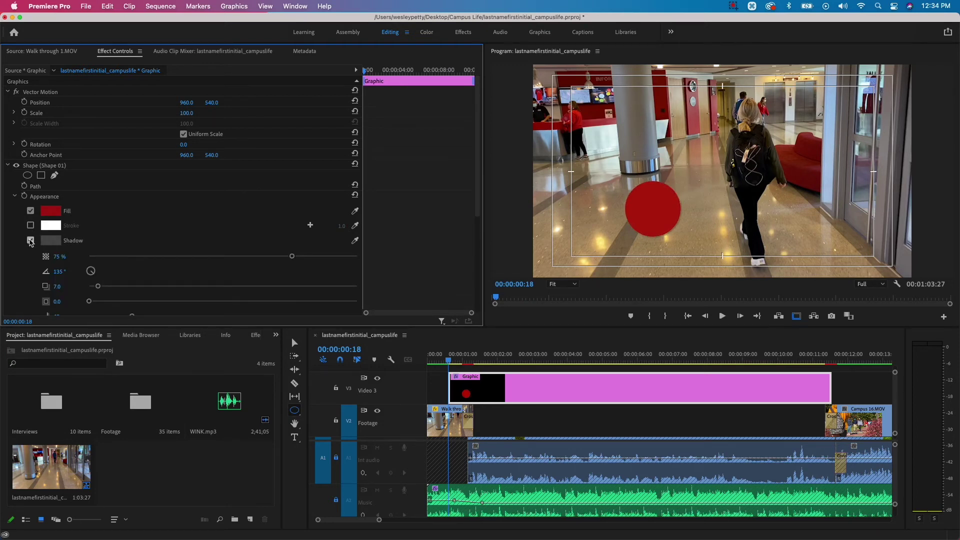
{"action": "left_click", "coordinate": [31, 241]}
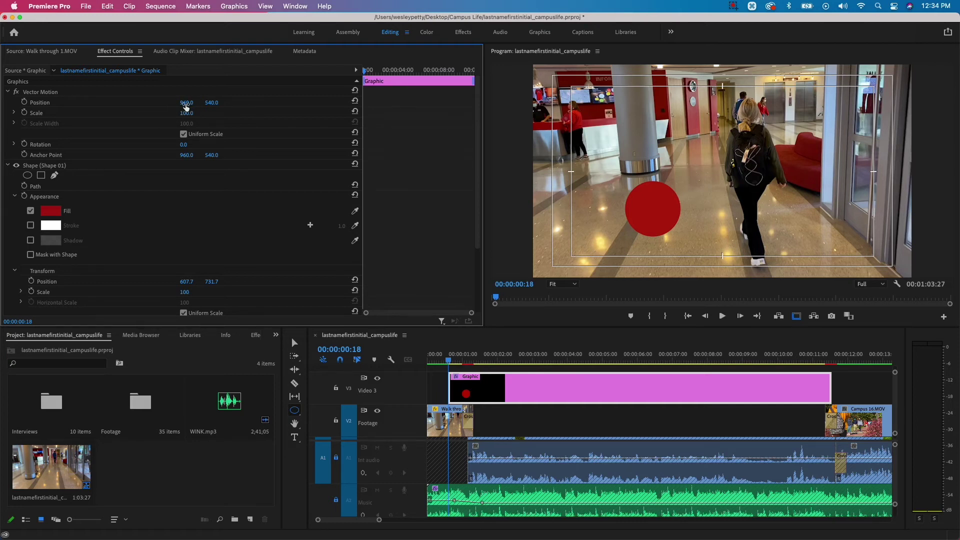
Step: Reposition the circle graphic within the safe margins area by setting its Vector Motion position to 859, 687
{"action": "left_click_drag", "start_coordinate": [186, 102], "coordinate": [53, 102]}
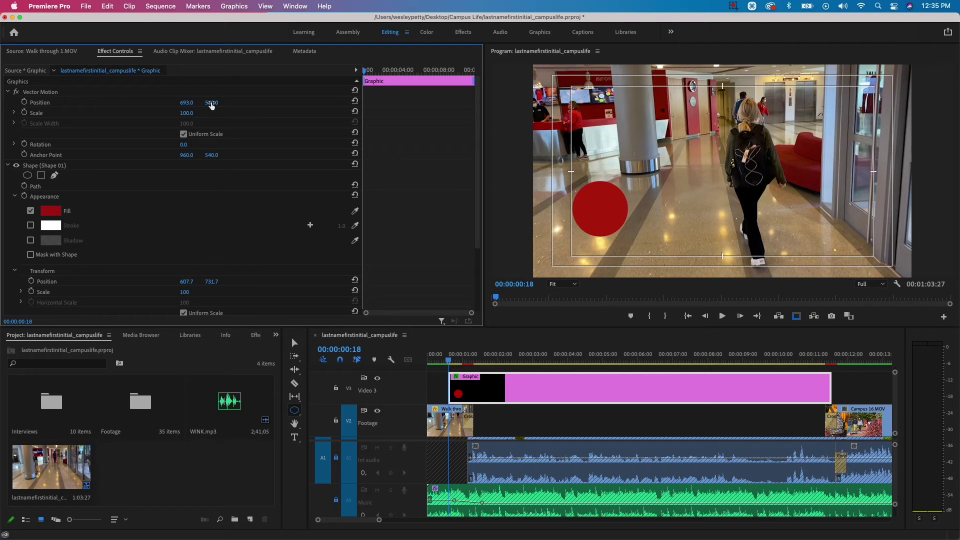
{"action": "left_click_drag", "start_coordinate": [212, 102], "coordinate": [285, 102]}
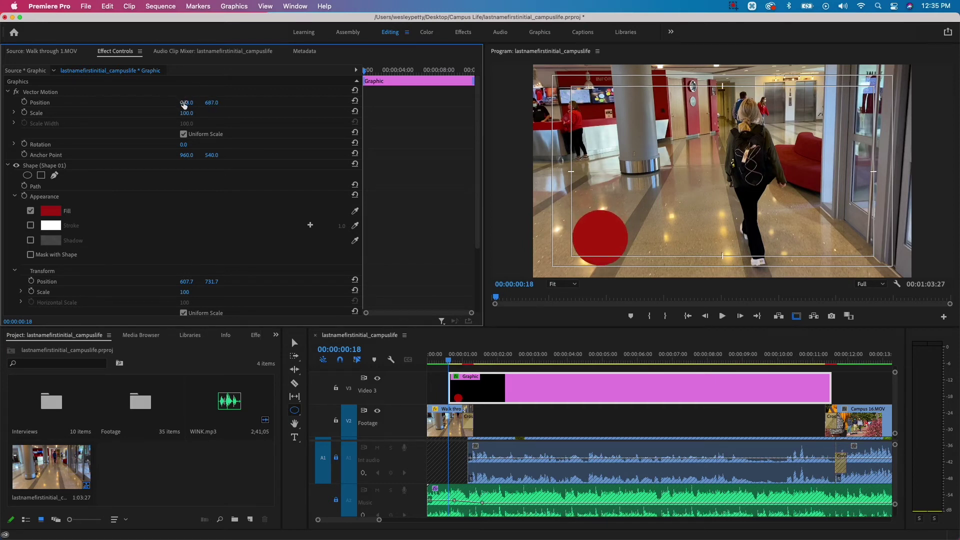
{"action": "left_click_drag", "start_coordinate": [187, 102], "coordinate": [270, 102]}
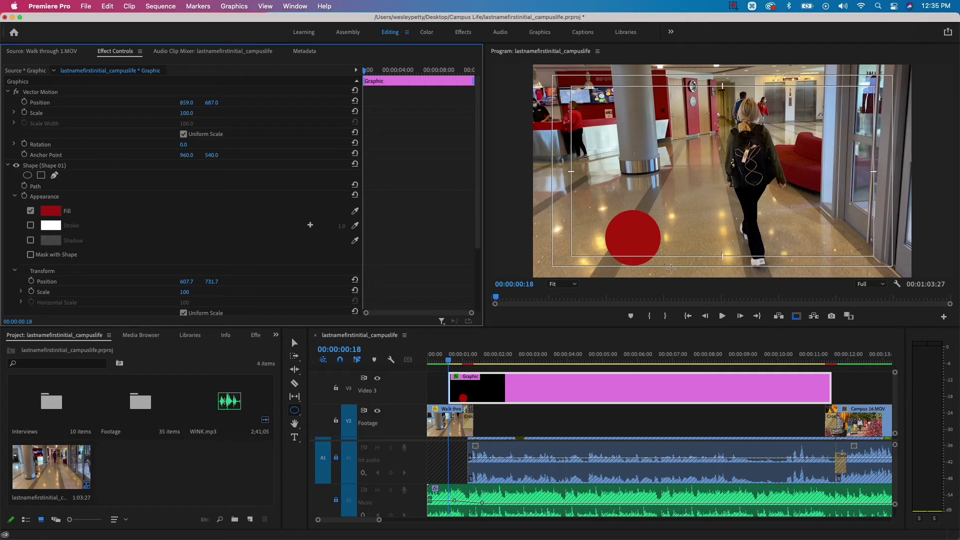
Step: Save the project and move the graphic clip on Video 3 to the very start of the sequence
{"action": "key", "text": "super+s"}
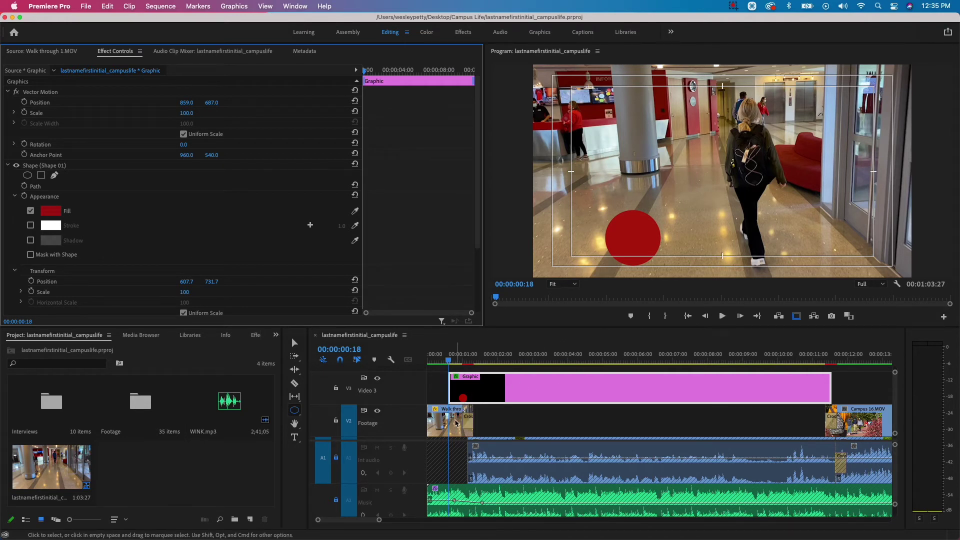
{"action": "left_click", "coordinate": [552, 382]}
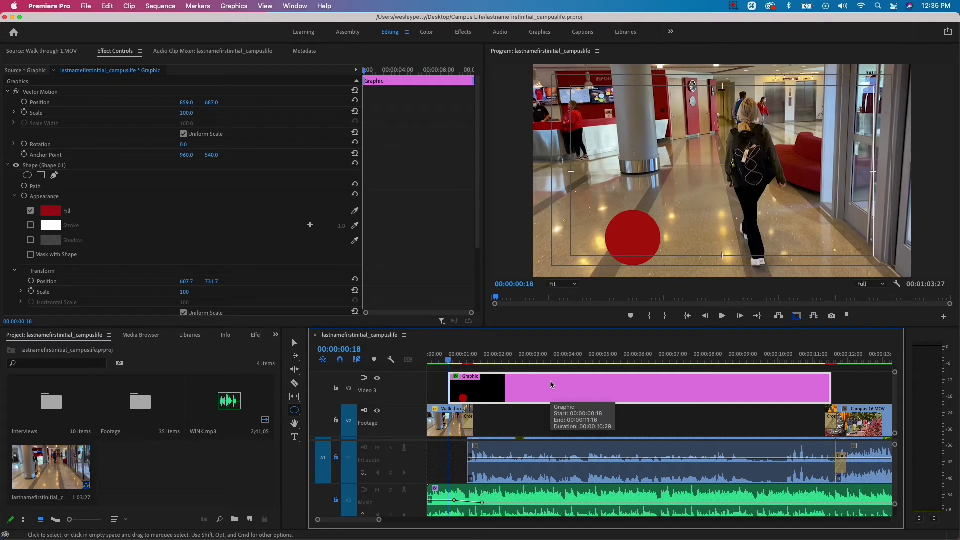
{"action": "left_click_drag", "start_coordinate": [549, 380], "coordinate": [521, 384]}
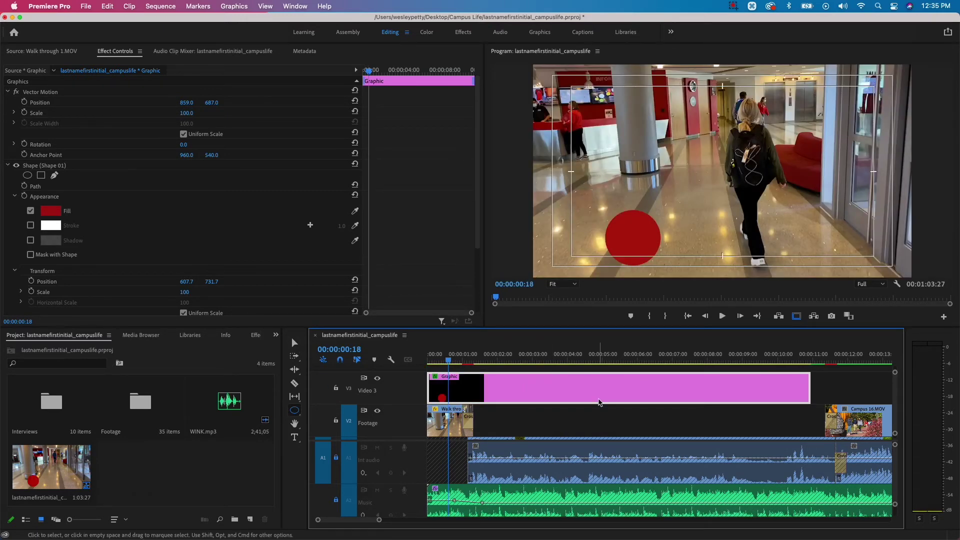
Step: Trim the end of the graphic clip to 00:00:01:00, where the Cross Zoom transition on the Footage track begins
{"action": "left_click_drag", "start_coordinate": [809, 382], "coordinate": [472, 393]}
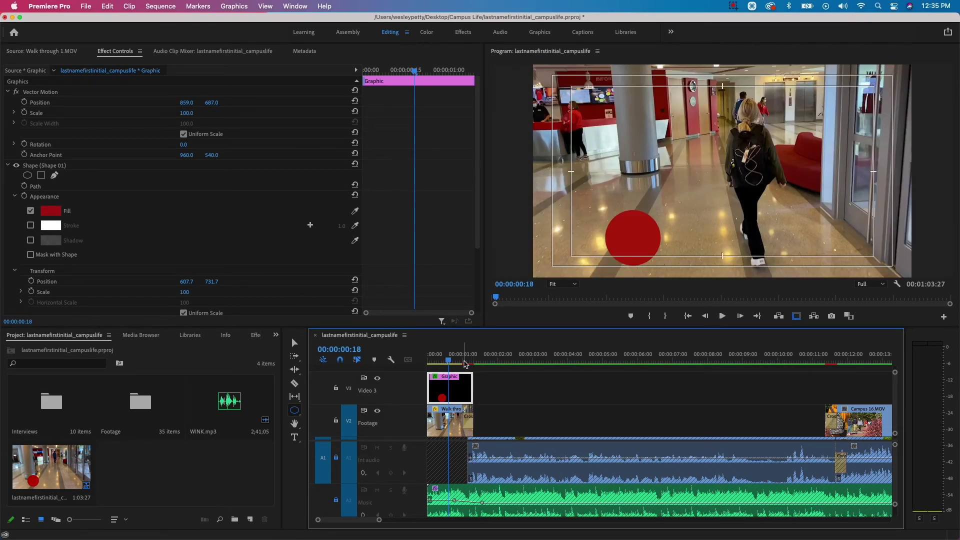
{"action": "key", "text": "equal"}
{"action": "key", "text": "equal"}
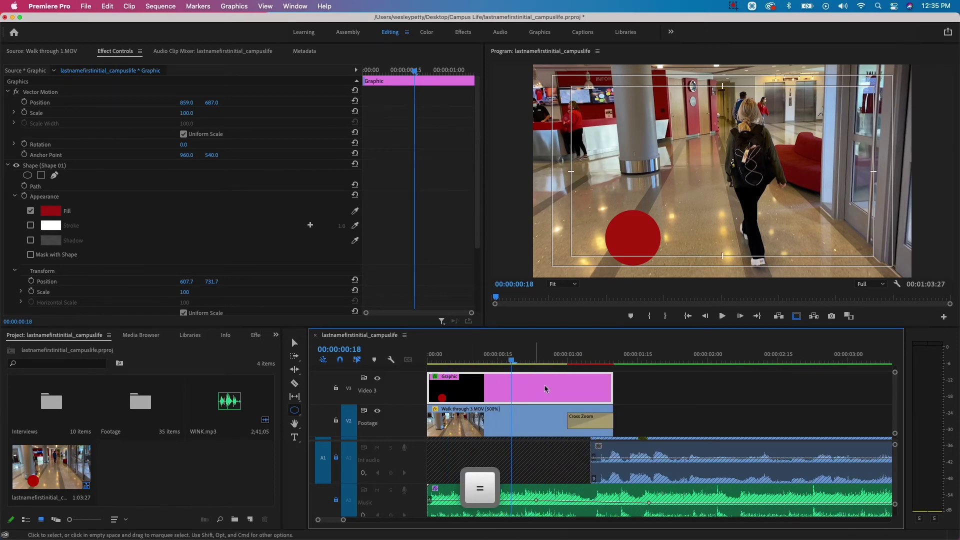
{"action": "left_click", "coordinate": [568, 358]}
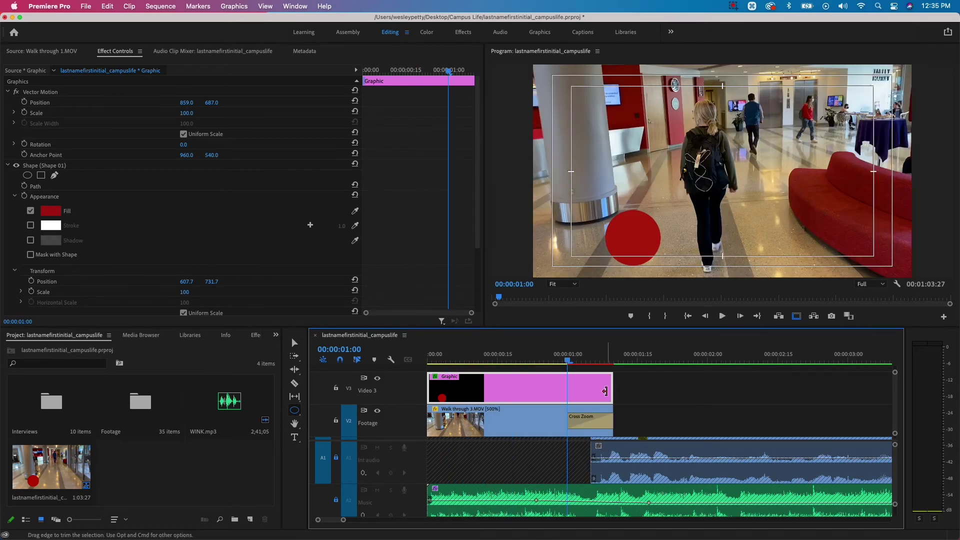
{"action": "left_click_drag", "start_coordinate": [607, 389], "coordinate": [566, 394]}
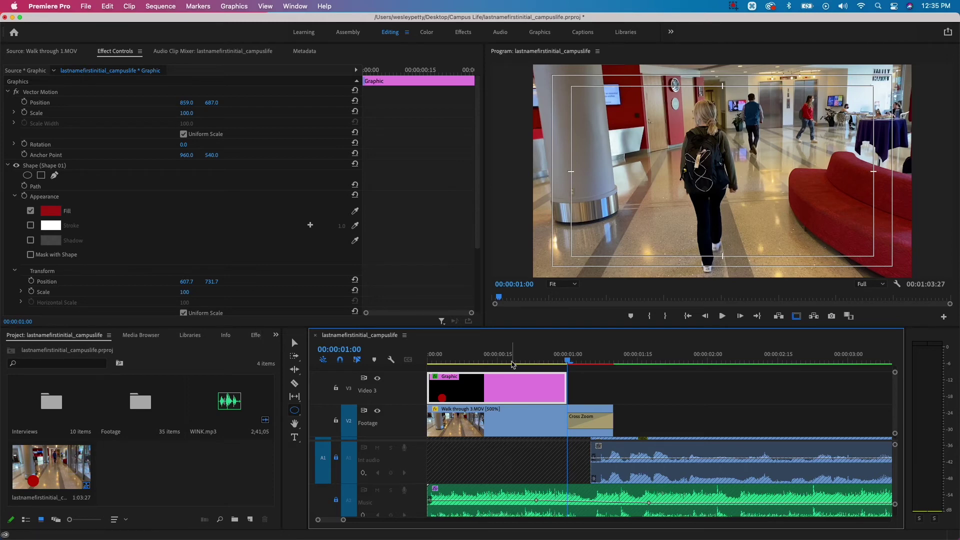
Step: Play through the end of the trimmed graphic clip and return the playhead to 00:00:00:27
{"action": "left_click_drag", "start_coordinate": [515, 358], "coordinate": [540, 370]}
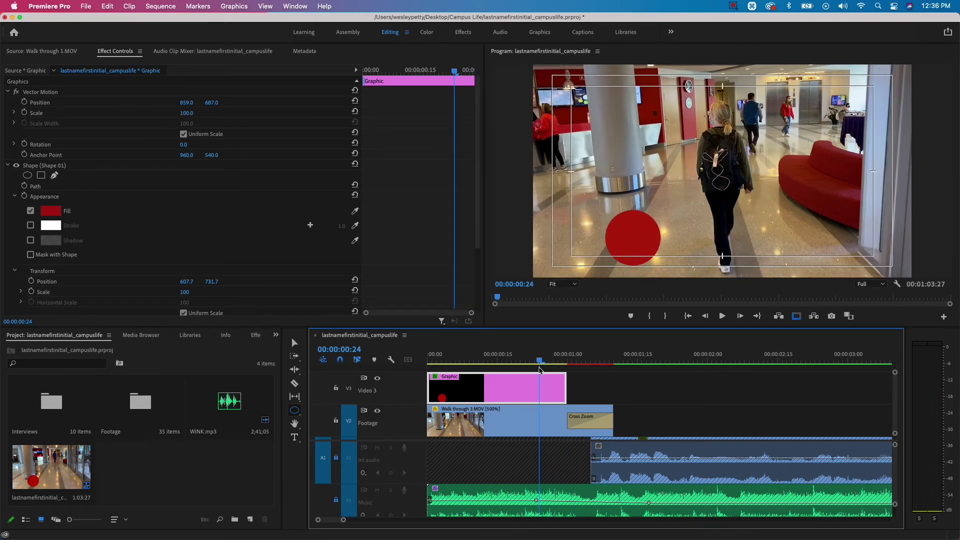
{"action": "key", "text": "space"}
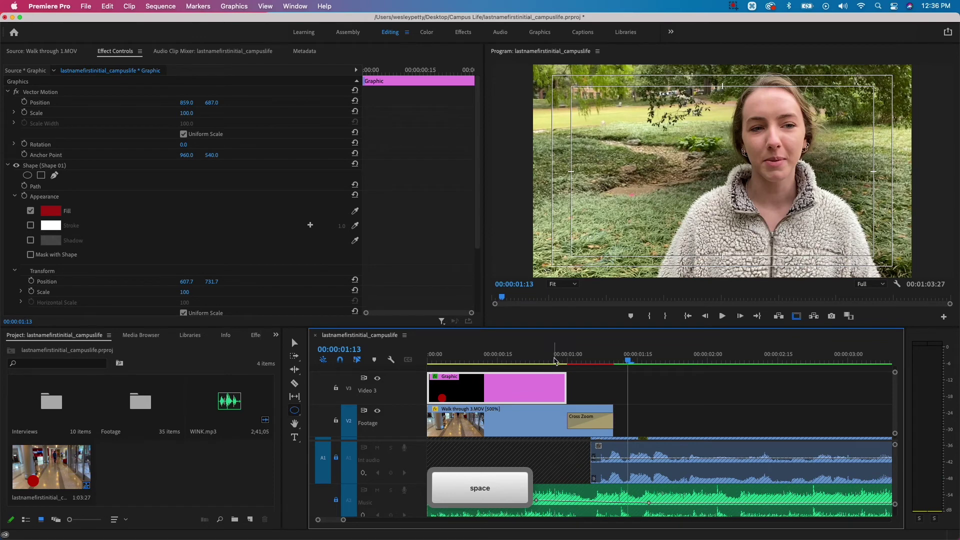
{"action": "left_click", "coordinate": [553, 359]}
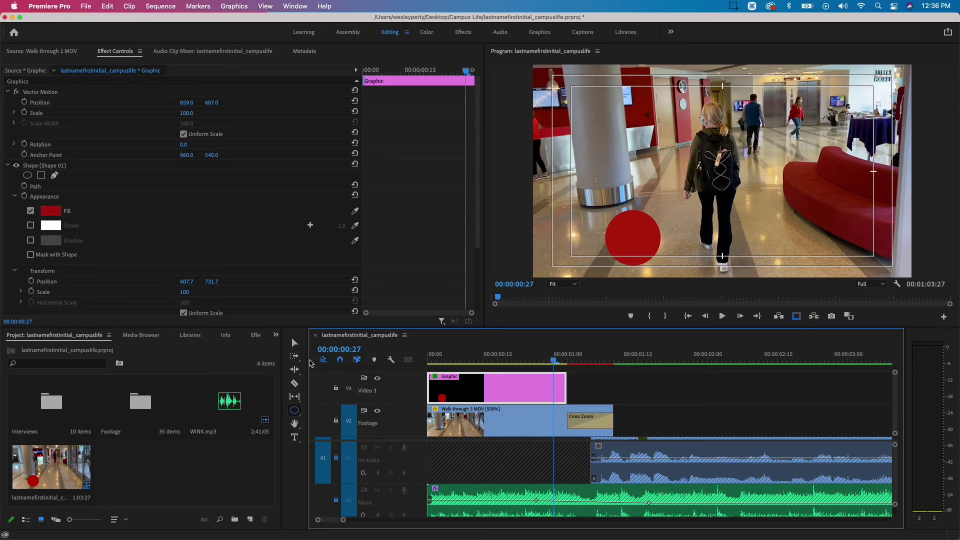
Step: Add a text box to the graphic, spanning from the red circle towards the right safe margin, containing CAMPUS LIFE
{"action": "left_click", "coordinate": [295, 438]}
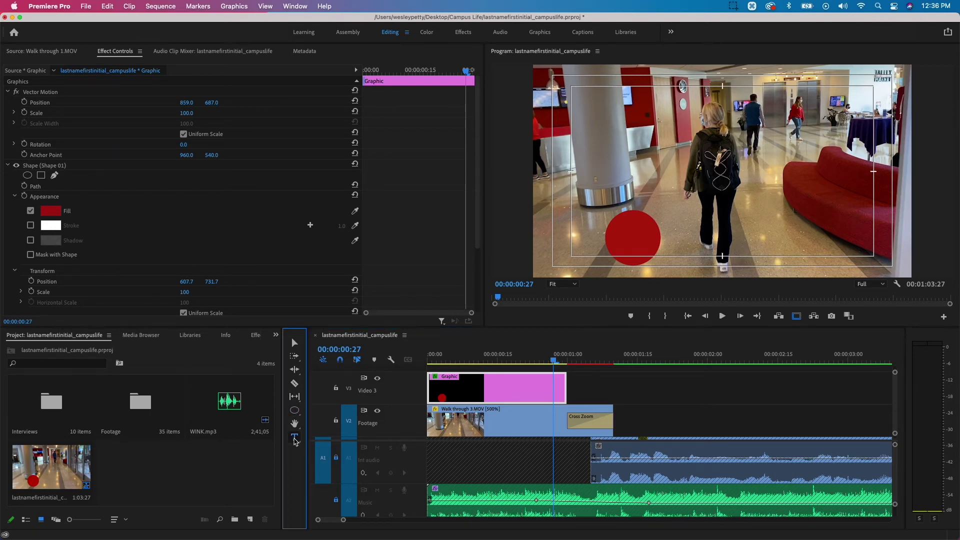
{"action": "left_click", "coordinate": [640, 216]}
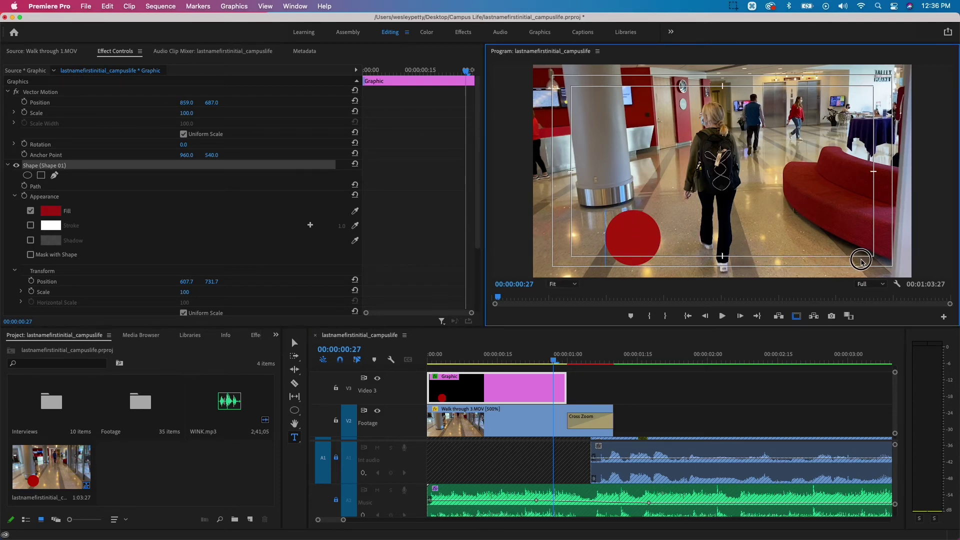
{"action": "left_click_drag", "start_coordinate": [633, 210], "coordinate": [861, 261]}
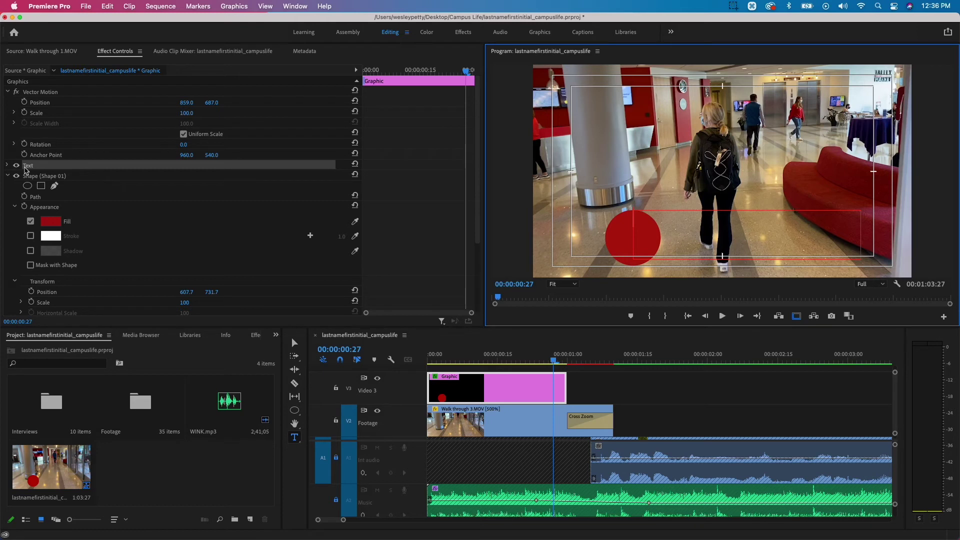
{"action": "left_click", "coordinate": [7, 166]}
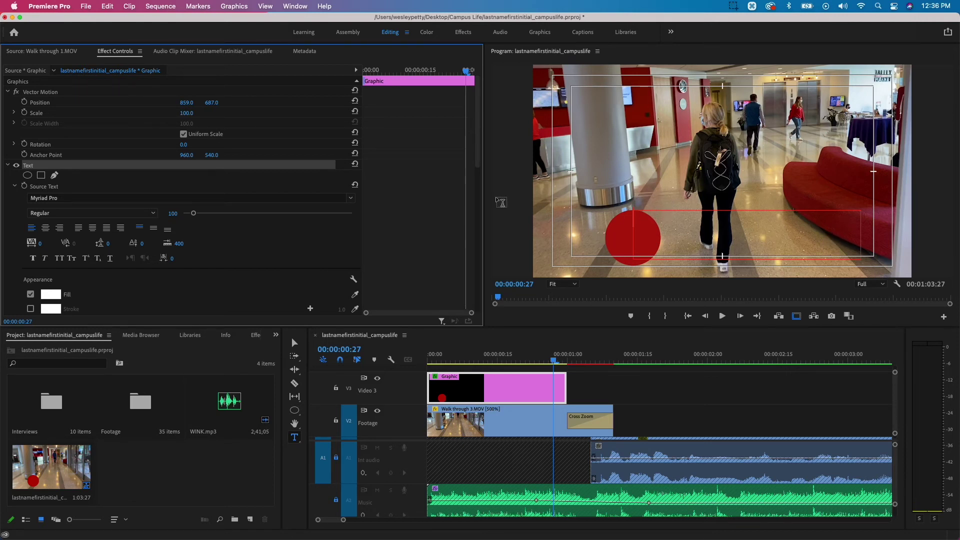
{"action": "left_click", "coordinate": [644, 236]}
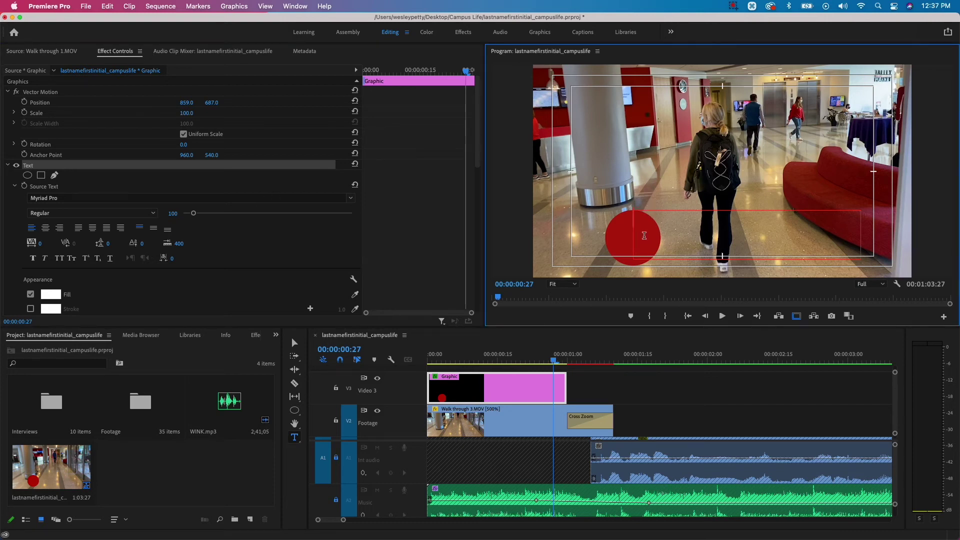
{"action": "type", "text": "CAMPUS LIFE"}
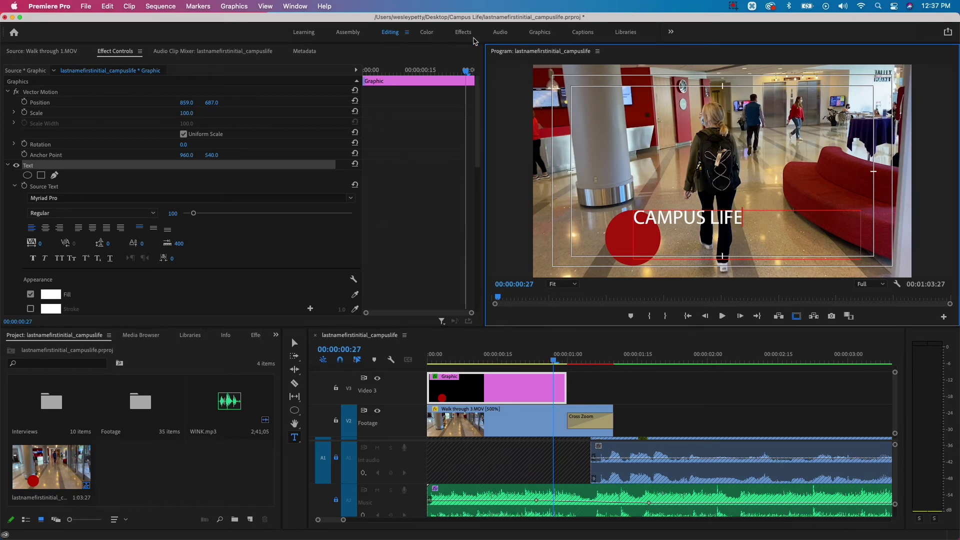
Step: In the Graphics workspace, format the CAMPUS LIFE text in Bebas Neue Regular at size 284
{"action": "left_click", "coordinate": [540, 32]}
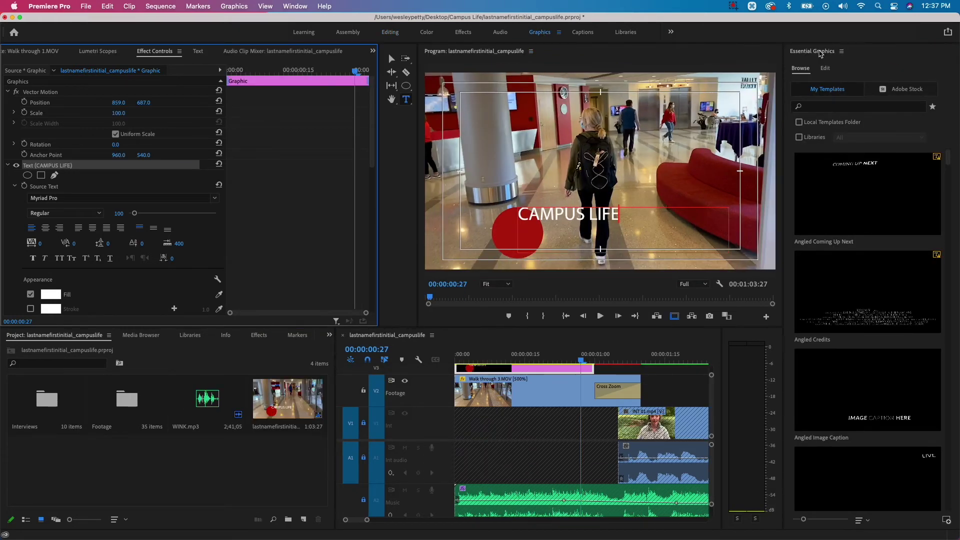
{"action": "left_click", "coordinate": [826, 68]}
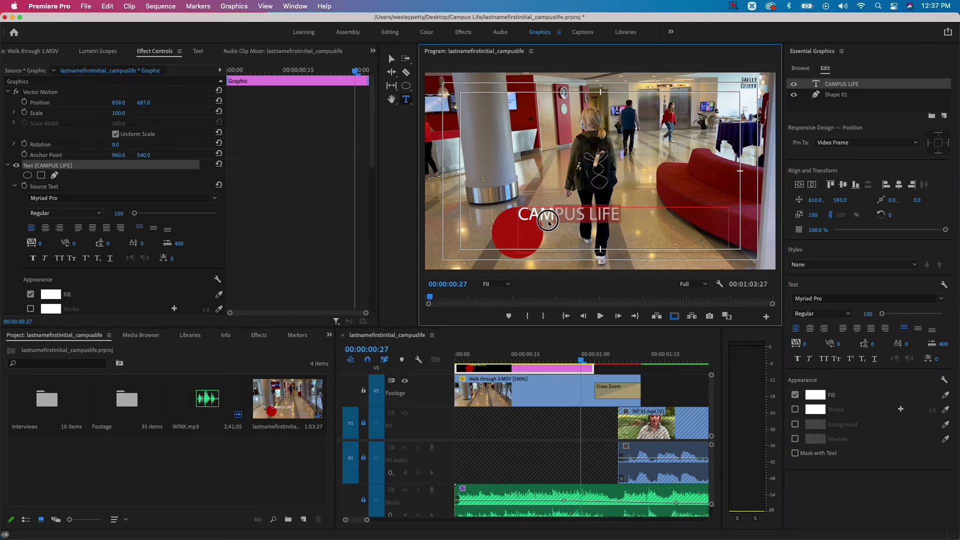
{"action": "left_click", "coordinate": [521, 225]}
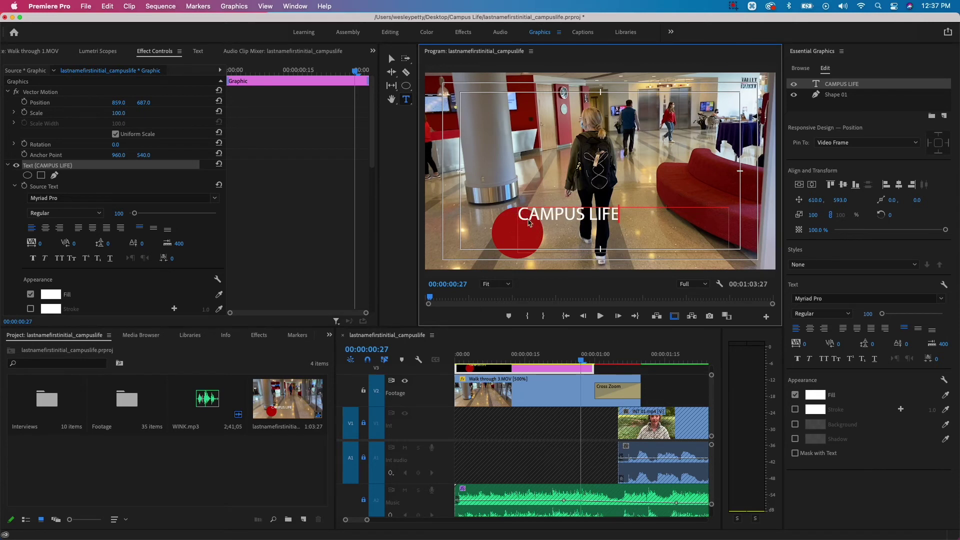
{"action": "triple_click", "coordinate": [528, 218]}
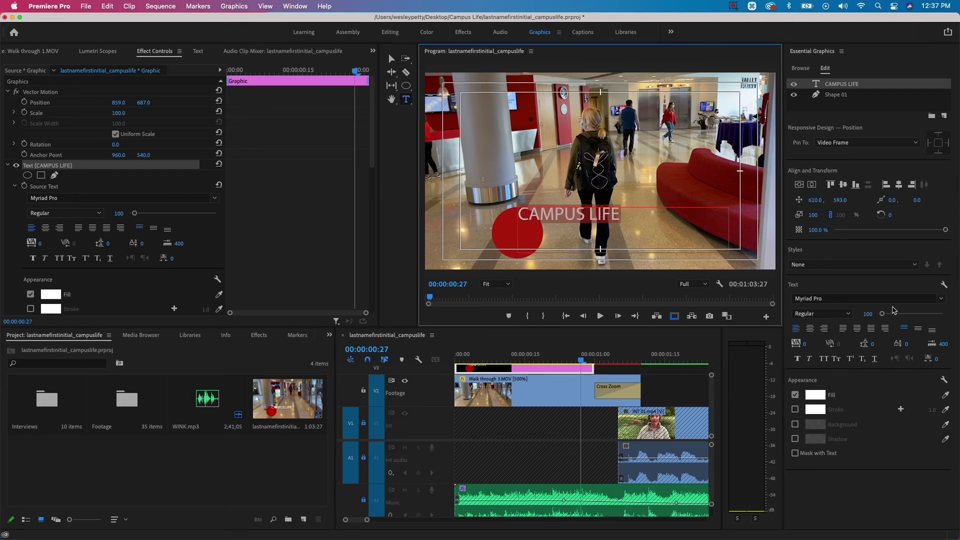
{"action": "left_click", "coordinate": [941, 299]}
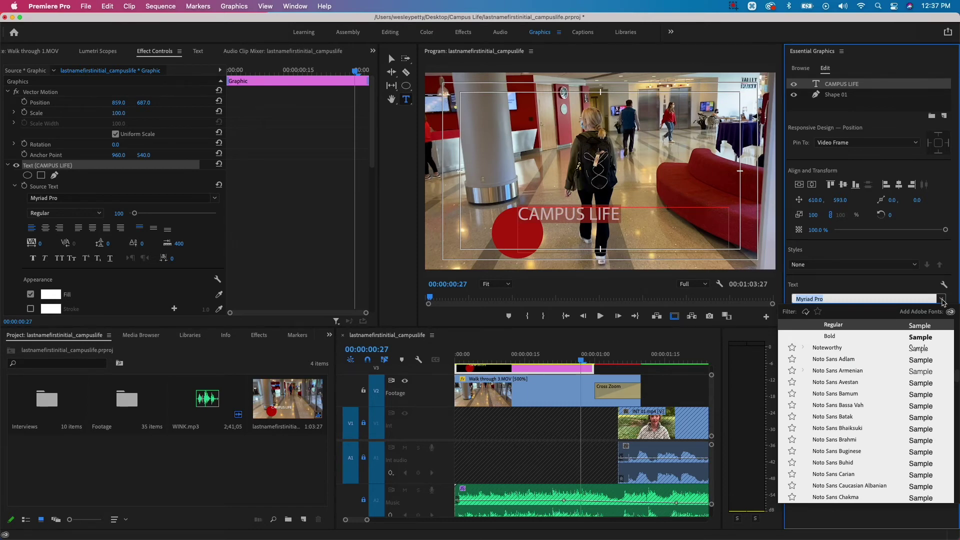
{"action": "type", "text": "BE"}
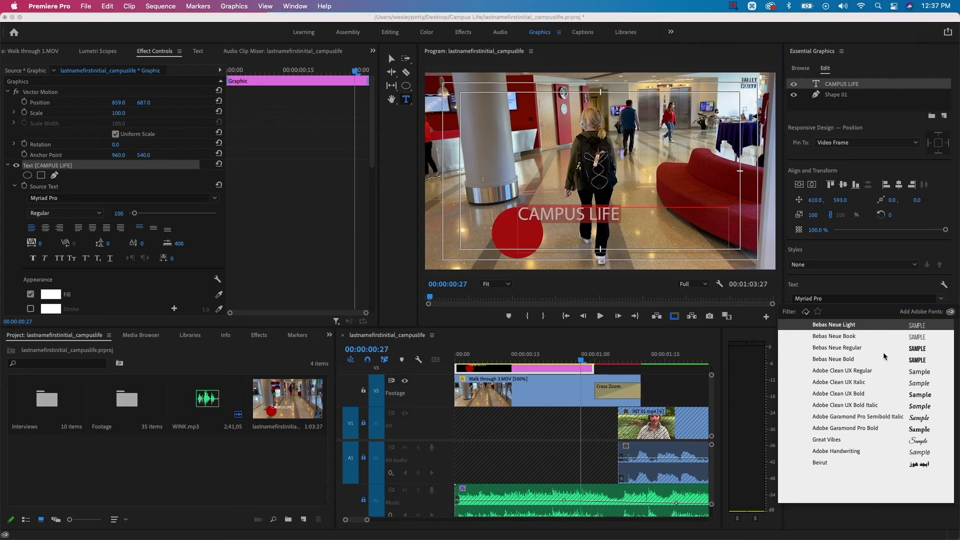
{"action": "left_click", "coordinate": [869, 350]}
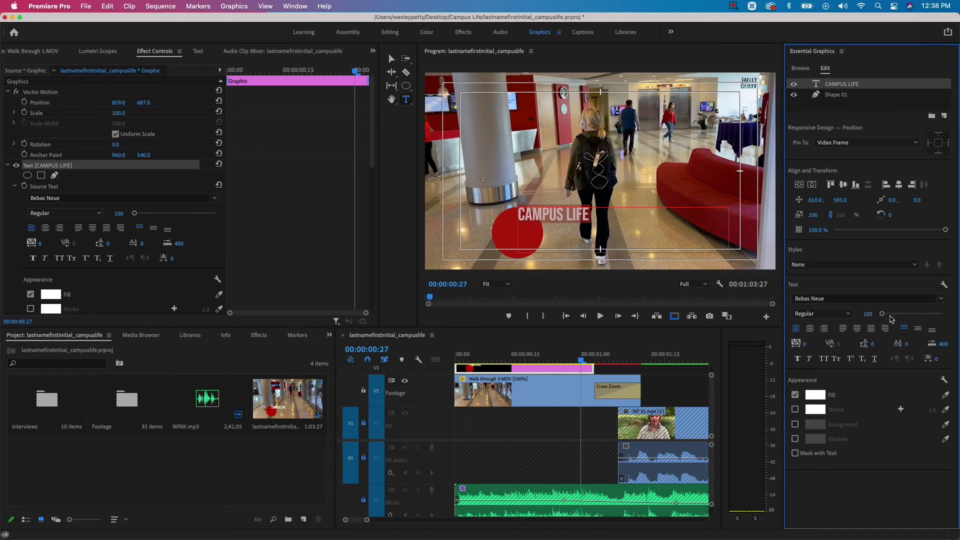
{"action": "left_click_drag", "start_coordinate": [882, 314], "coordinate": [889, 315]}
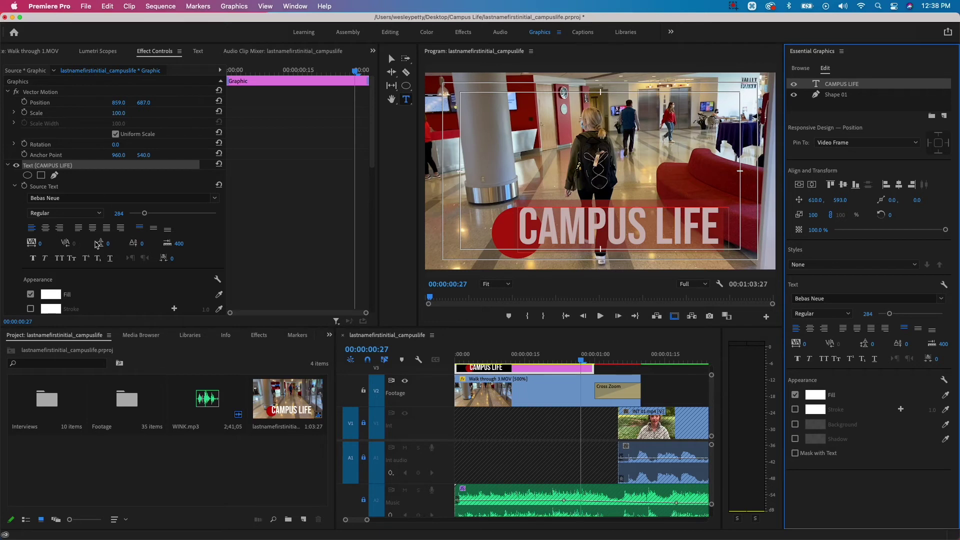
Step: Try the Bold weight on the CAMPUS LIFE text and set it back to Regular
{"action": "left_click", "coordinate": [106, 215]}
{"action": "left_click", "coordinate": [105, 219]}
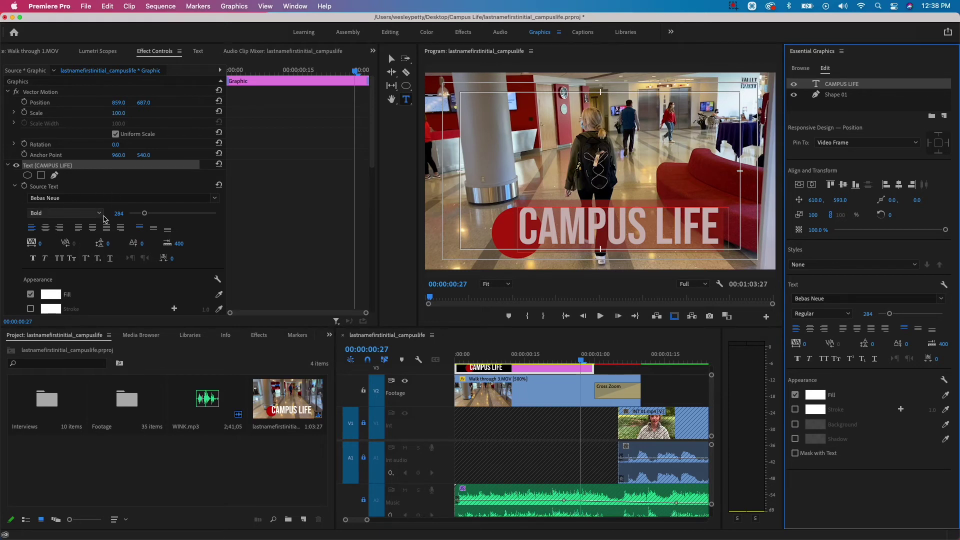
{"action": "left_click", "coordinate": [100, 214]}
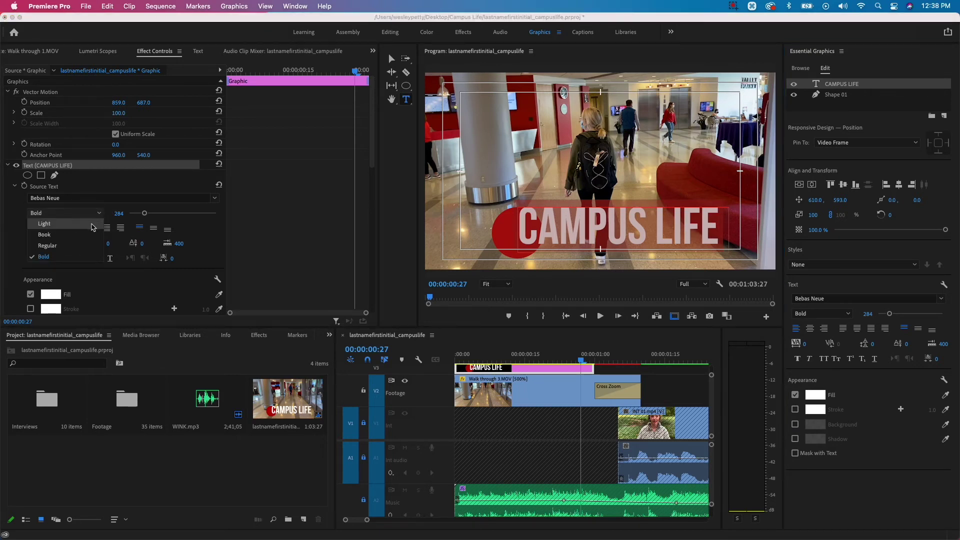
{"action": "left_click", "coordinate": [88, 244]}
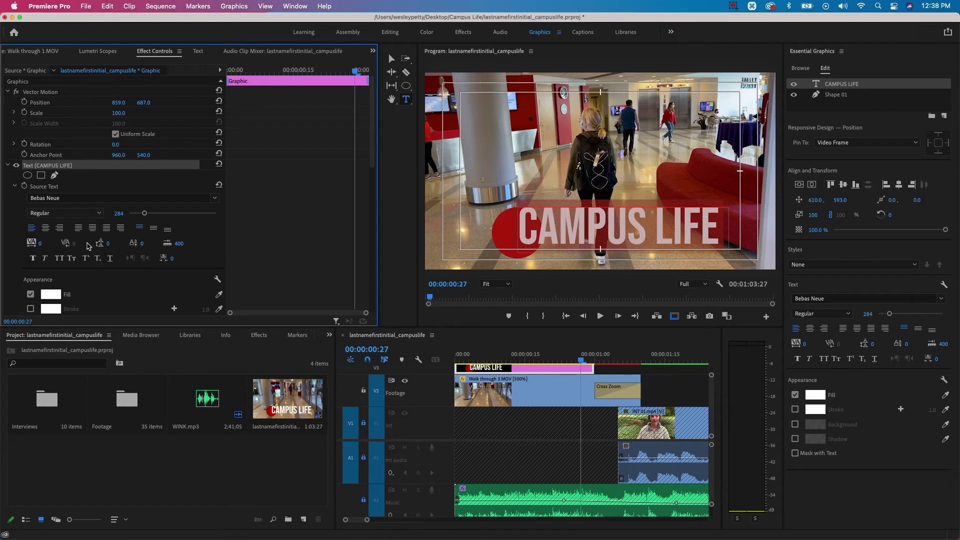
Step: Reposition the CAMPUS LIFE text over the red circle within the safe margins by setting its Transform position to 599, 628
{"action": "scroll", "coordinate": [15, 246], "scroll_direction": "down", "scroll_amount": 6}
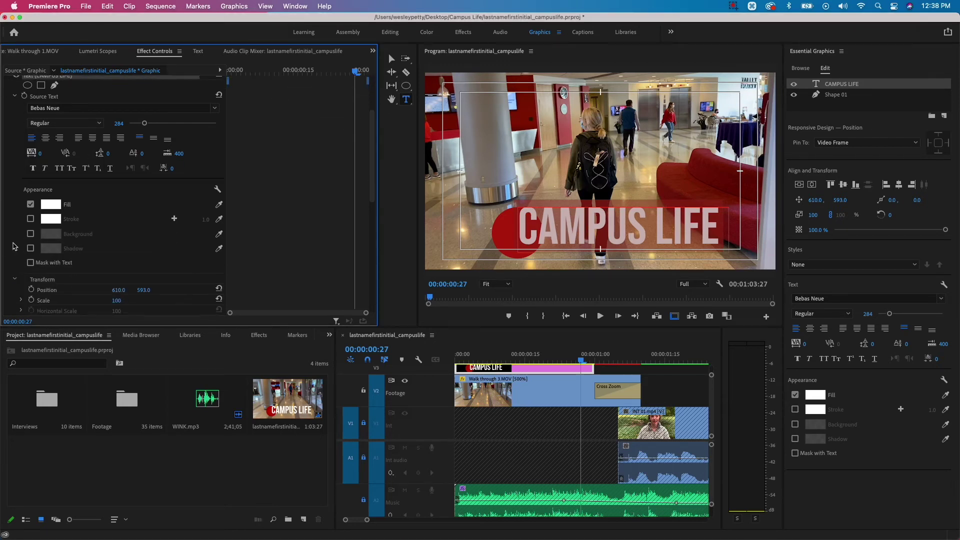
{"action": "scroll", "coordinate": [15, 246], "scroll_direction": "down", "scroll_amount": 1}
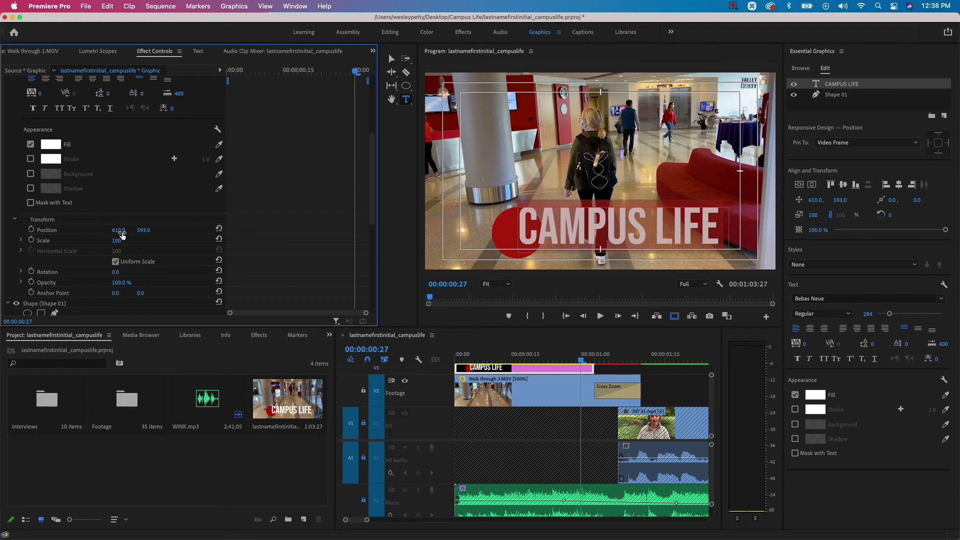
{"action": "left_click_drag", "start_coordinate": [119, 234], "coordinate": [137, 234]}
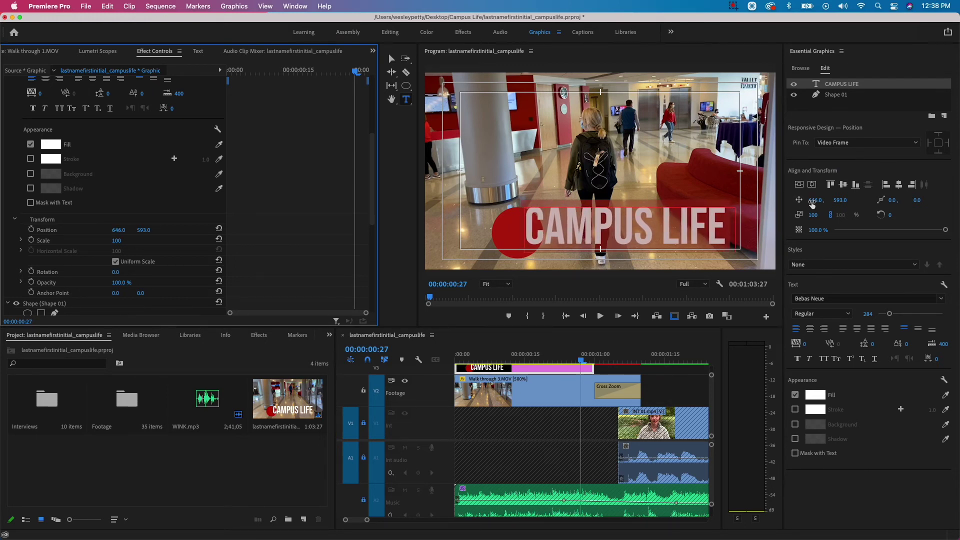
{"action": "left_click_drag", "start_coordinate": [816, 199], "coordinate": [857, 200]}
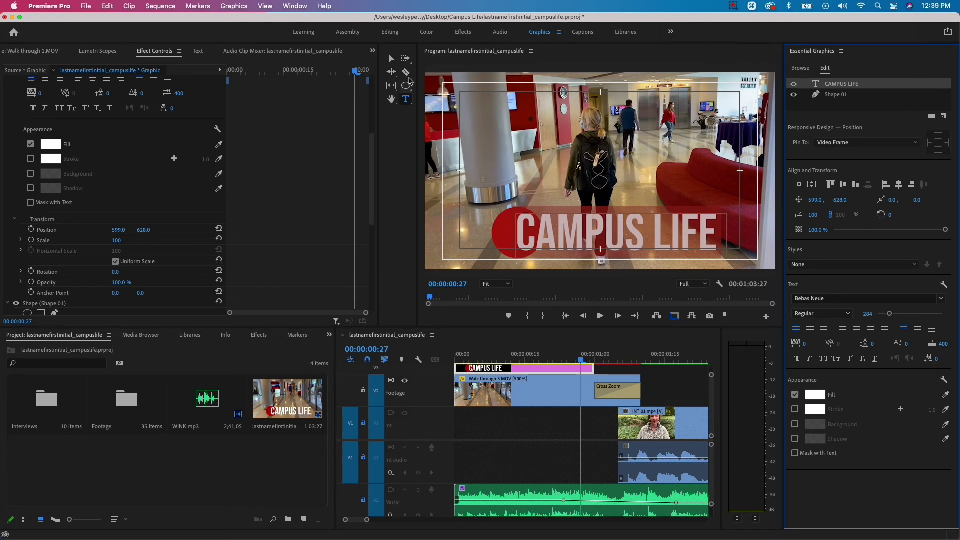
Step: Switch to the Selection tool, deselect the text layer, and select the red circle shape in the graphic
{"action": "left_click", "coordinate": [390, 61]}
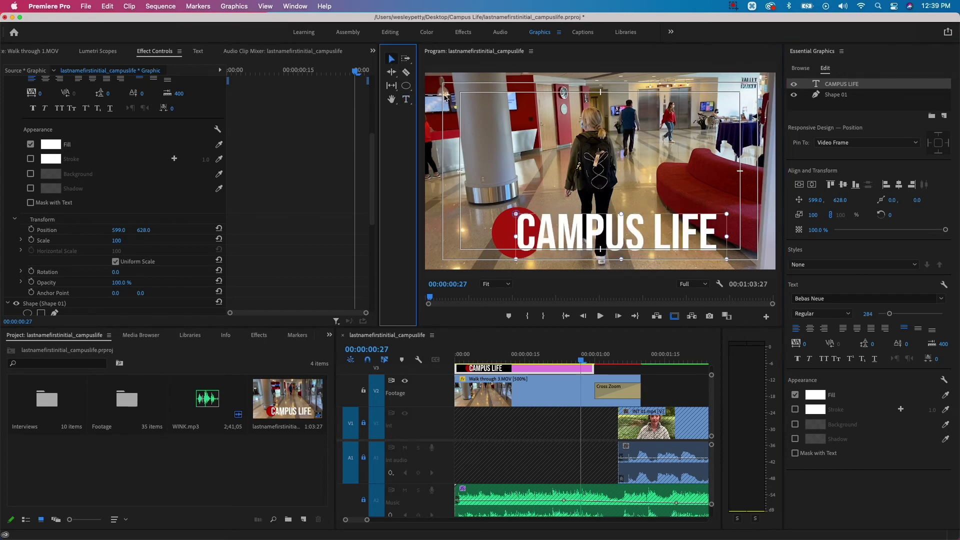
{"action": "left_click", "coordinate": [433, 114]}
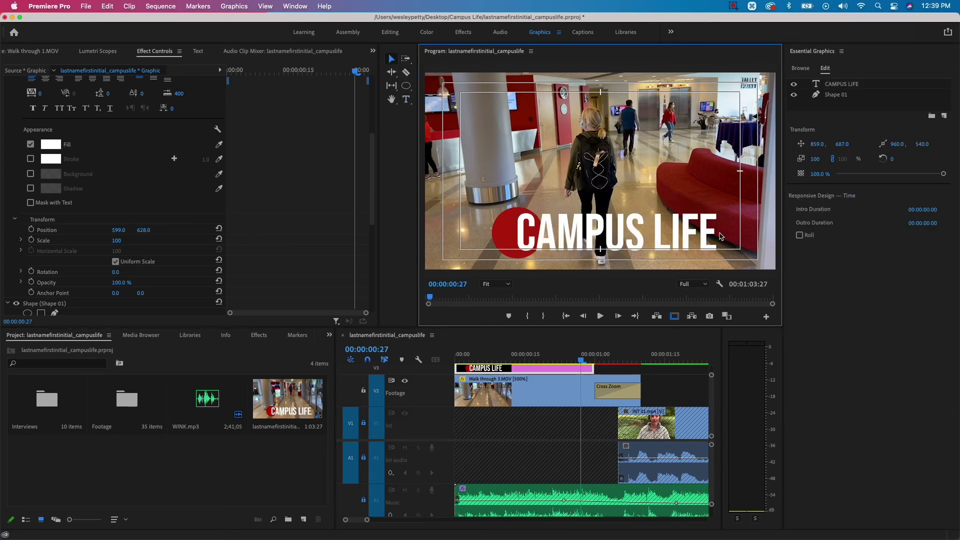
{"action": "left_click", "coordinate": [545, 244]}
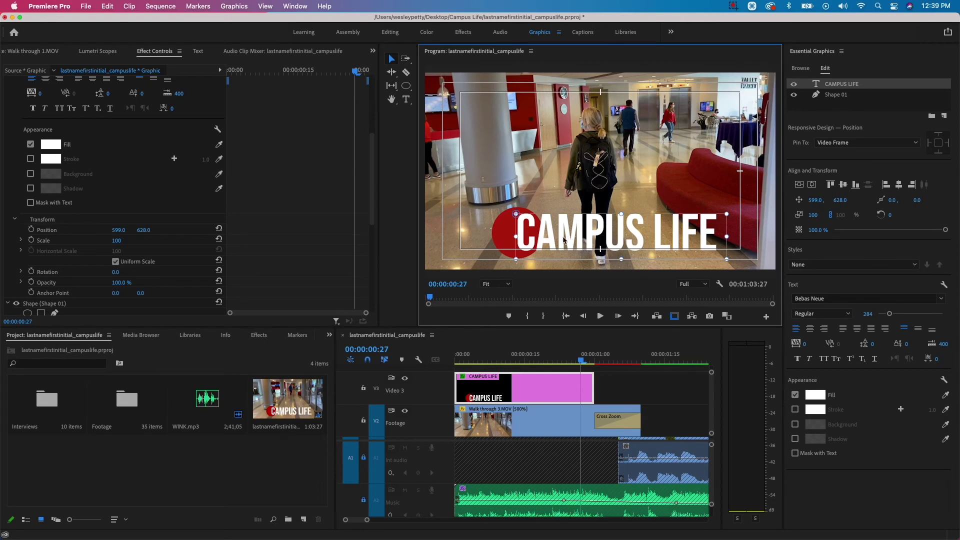
{"action": "left_click", "coordinate": [505, 229]}
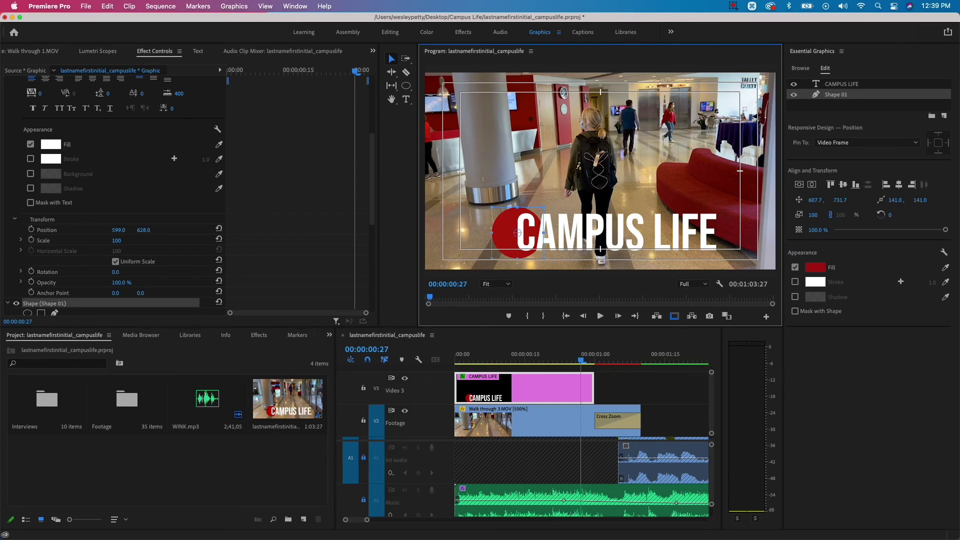
Step: Collapse the CAMPUS LIFE text properties and expand the Transform properties of the red circle shape
{"action": "scroll", "coordinate": [113, 166], "scroll_direction": "up", "scroll_amount": 5}
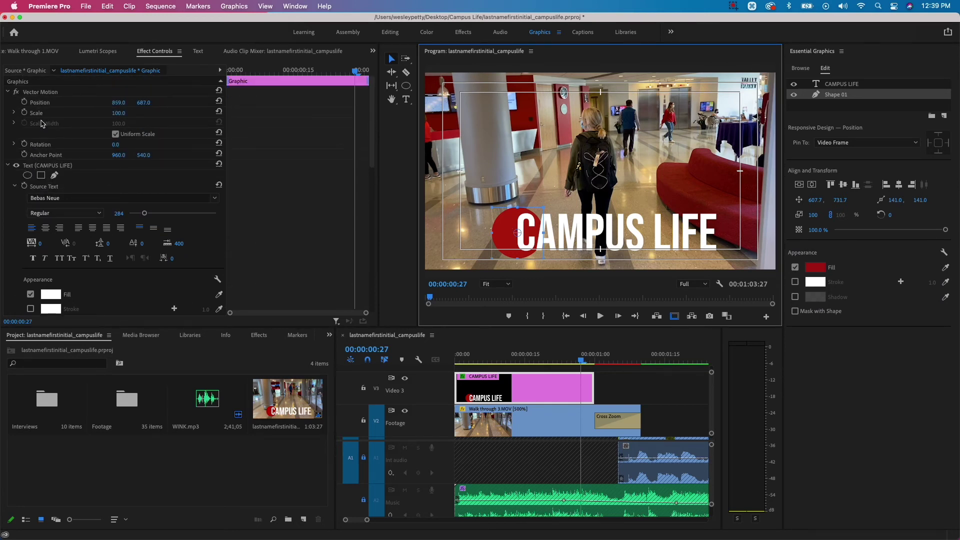
{"action": "left_click", "coordinate": [8, 165]}
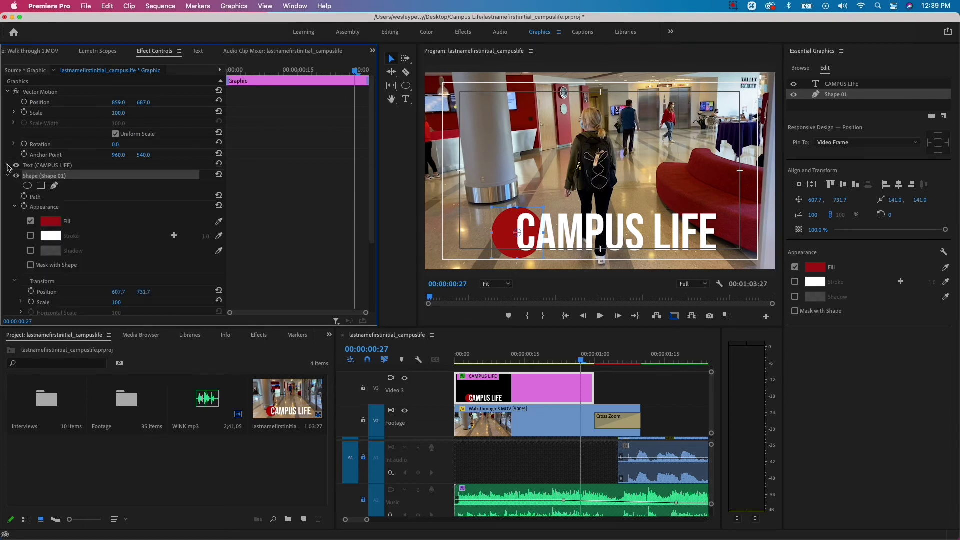
{"action": "left_click", "coordinate": [8, 175]}
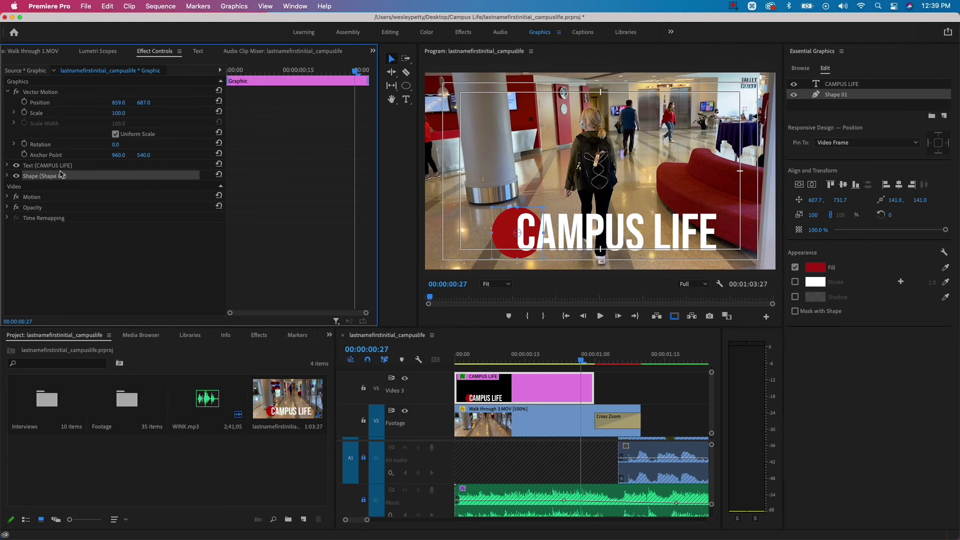
{"action": "left_click", "coordinate": [7, 176]}
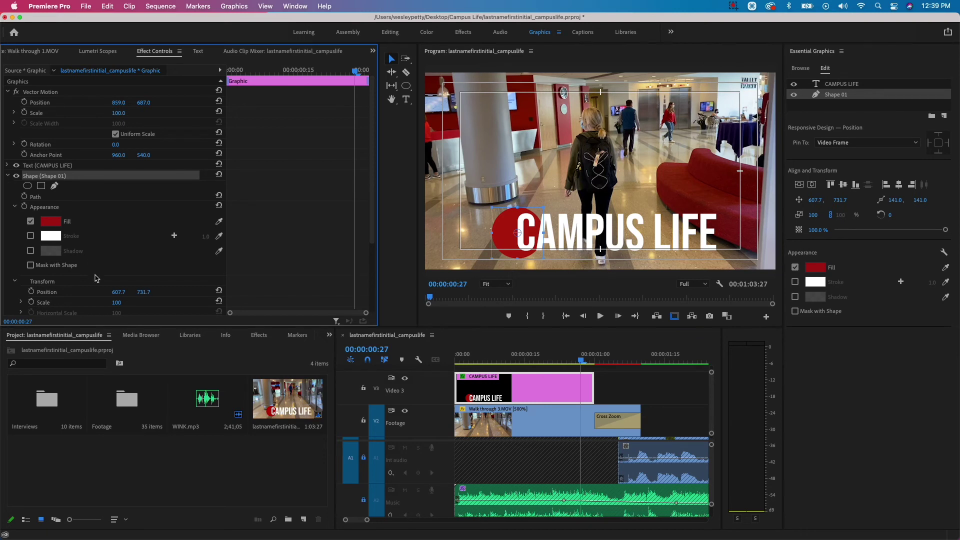
{"action": "scroll", "coordinate": [97, 278], "scroll_direction": "down", "scroll_amount": 3}
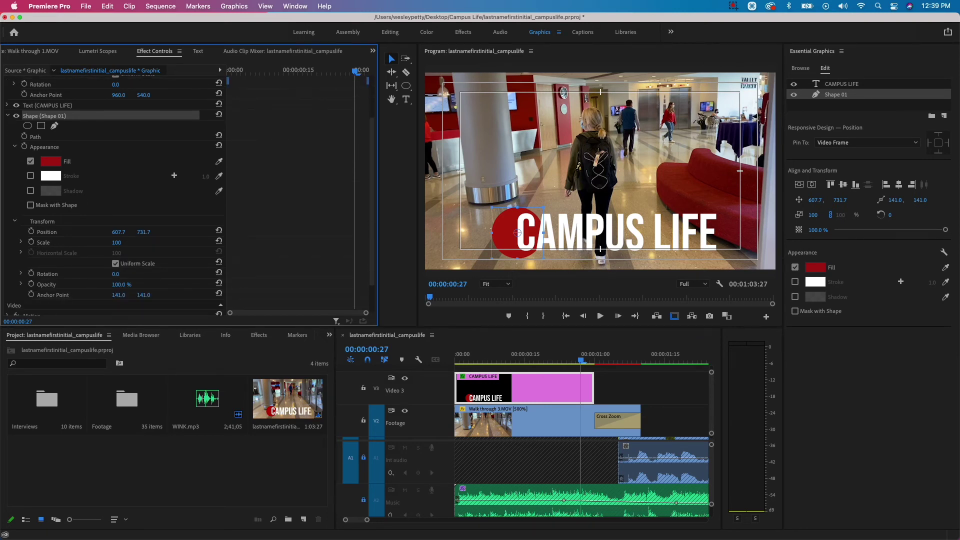
{"action": "left_click", "coordinate": [15, 221]}
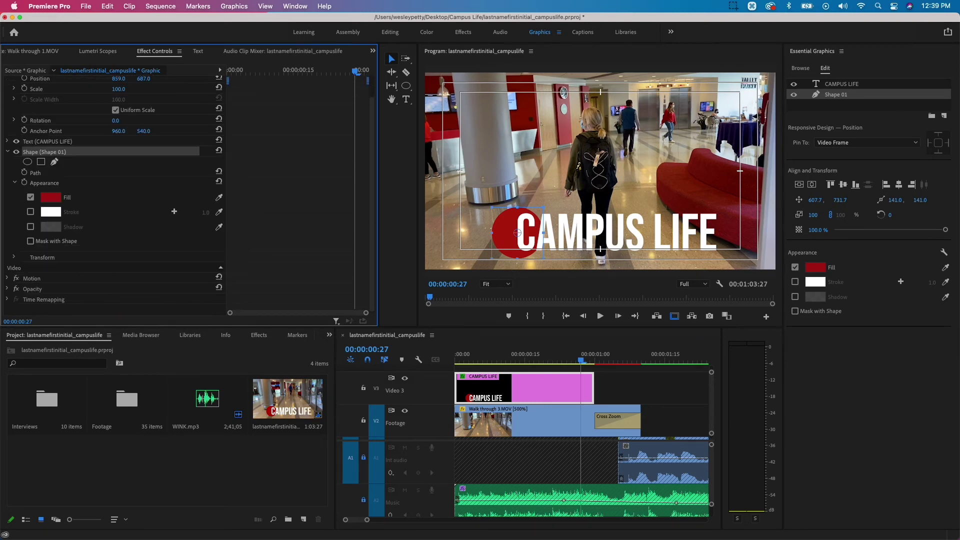
{"action": "left_click", "coordinate": [14, 258]}
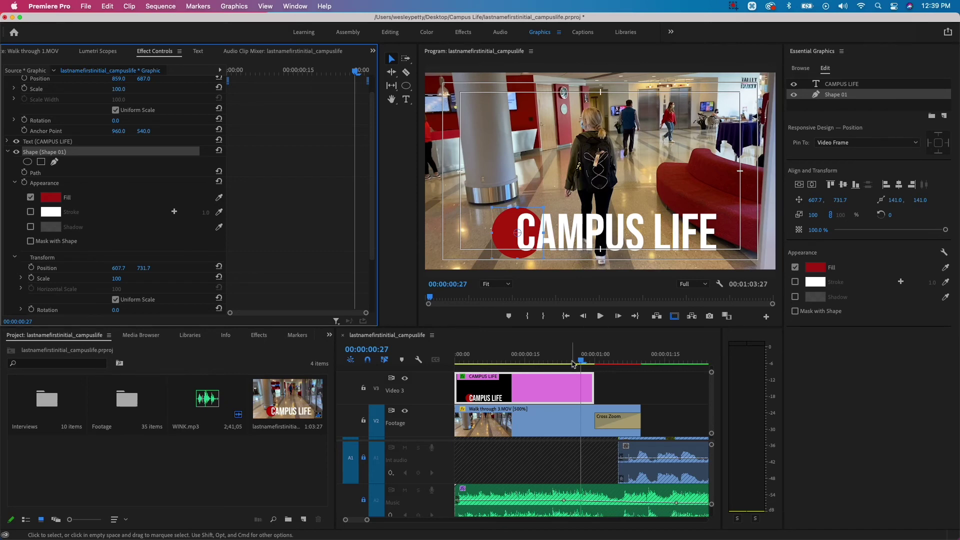
Step: At 00:00:00:07, start Position animation on the red circle with a keyframe at its resting place
{"action": "left_click_drag", "start_coordinate": [580, 361], "coordinate": [483, 363]}
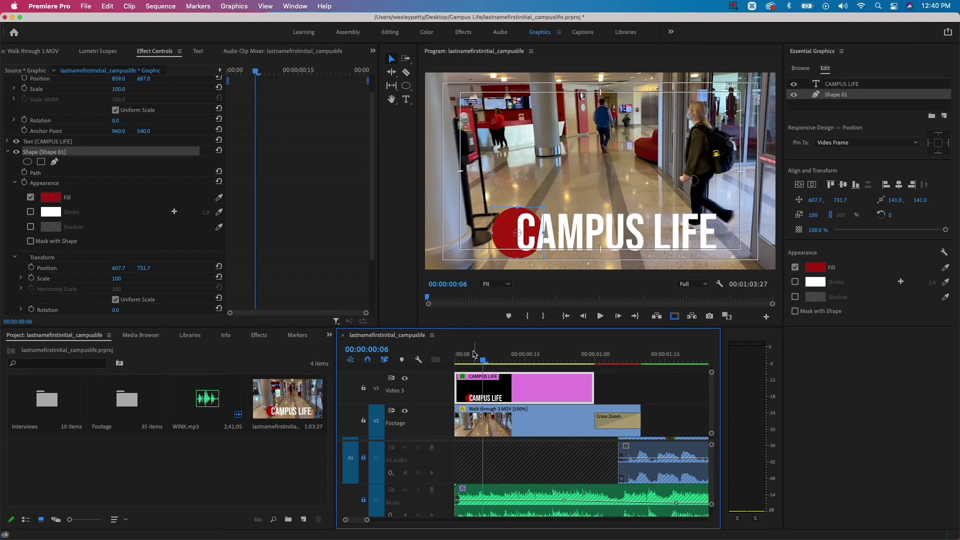
{"action": "left_click_drag", "start_coordinate": [481, 358], "coordinate": [487, 362]}
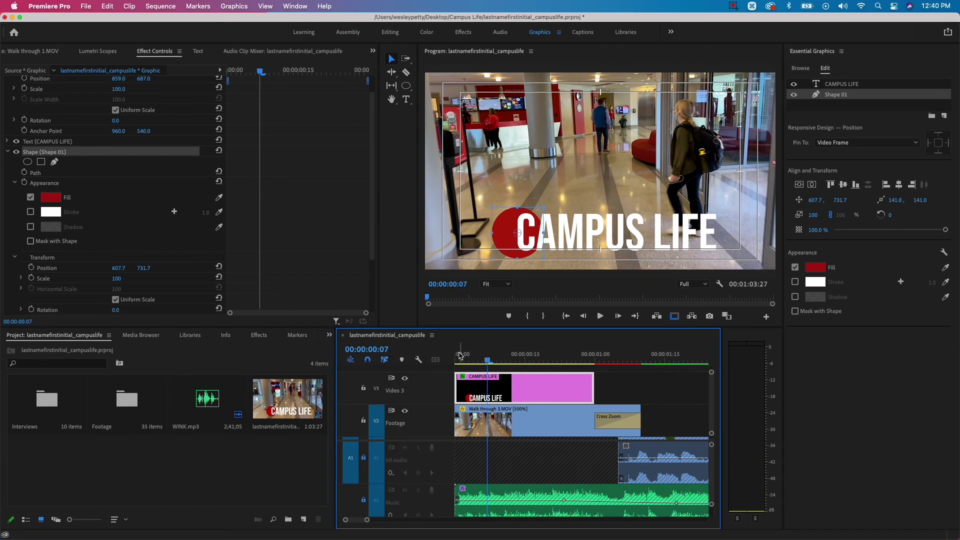
{"action": "left_click", "coordinate": [488, 360]}
{"action": "mouse_move", "coordinate": [487, 360]}
{"action": "left_mouse_down"}
{"action": "mouse_move", "coordinate": [439, 364]}
{"action": "mouse_move", "coordinate": [487, 370]}
{"action": "left_mouse_up"}
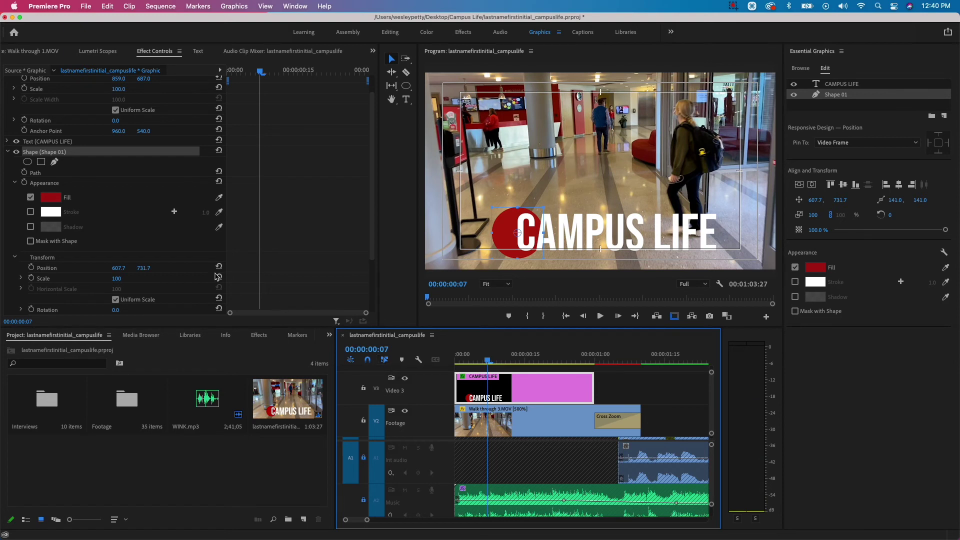
{"action": "left_click", "coordinate": [31, 268]}
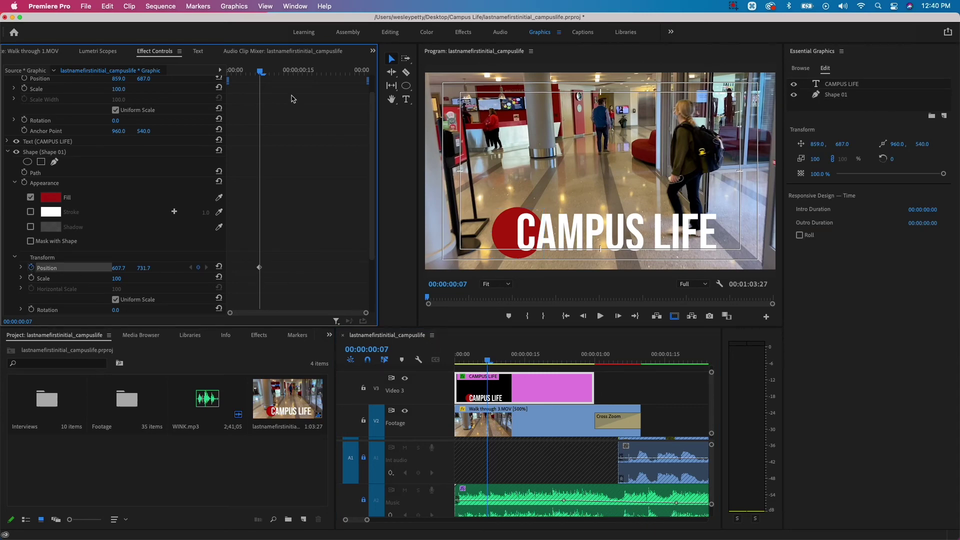
Step: At 00:00:00:00, add a circle Position keyframe with the horizontal value at -64.3, placing it off-screen
{"action": "left_click_drag", "start_coordinate": [259, 72], "coordinate": [221, 75]}
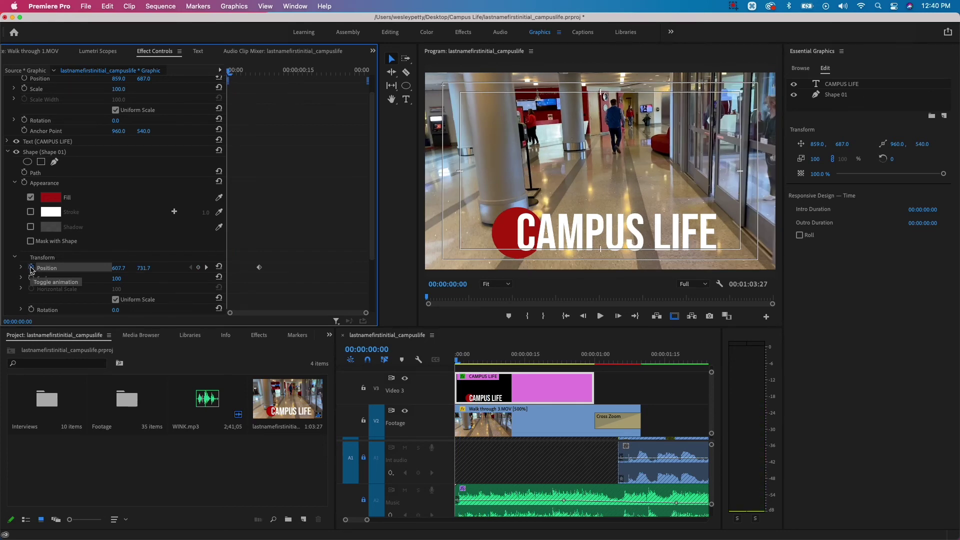
{"action": "left_click", "coordinate": [198, 268]}
{"action": "left_click_drag", "start_coordinate": [119, 267], "coordinate": [6, 267]}
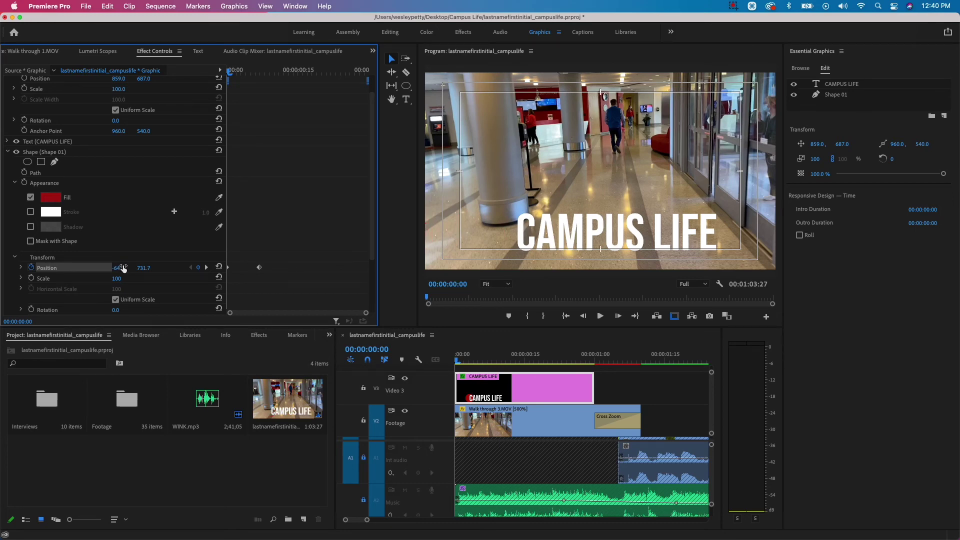
Step: Play the opening from the start to preview the red circle sliding in behind the CAMPUS LIFE text
{"action": "key", "text": "space"}
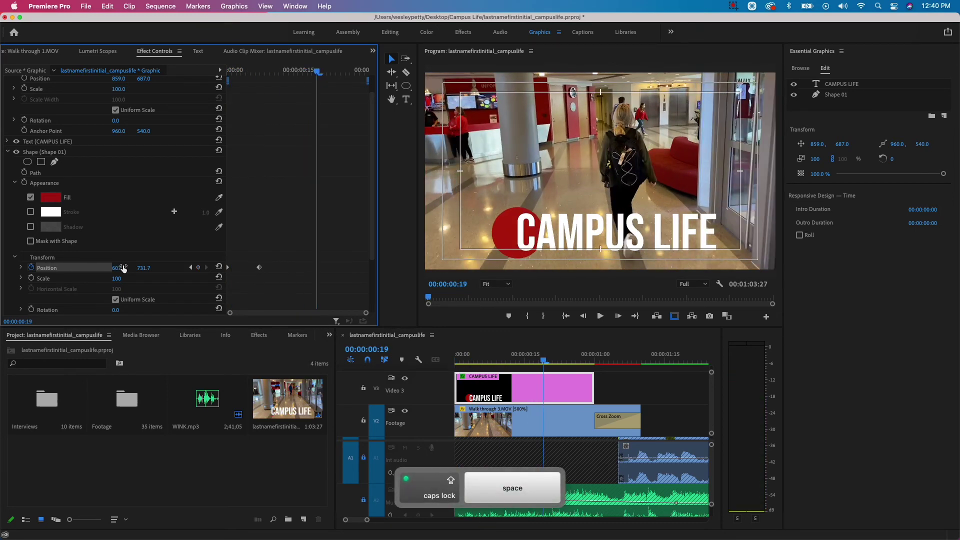
{"action": "left_click", "coordinate": [457, 354]}
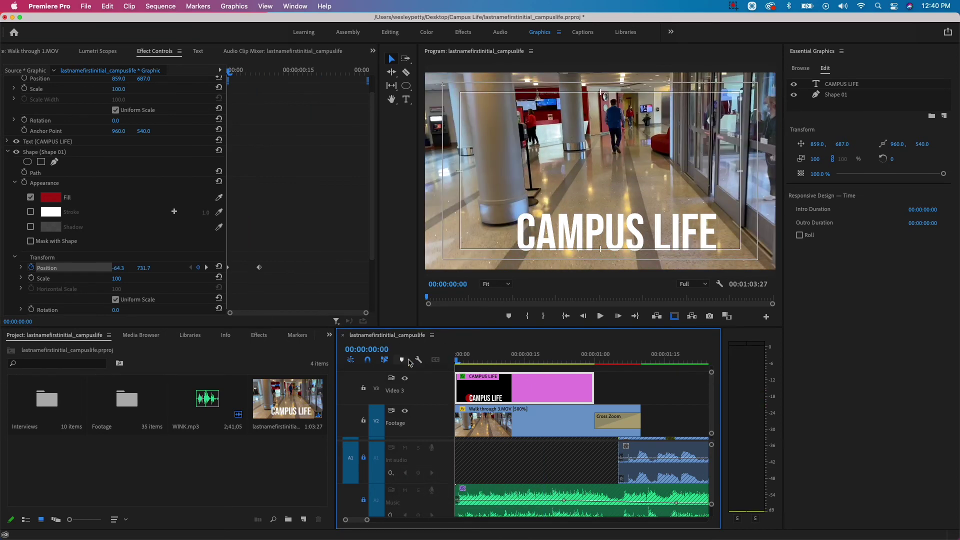
{"action": "key", "text": "space"}
{"action": "key", "text": "space"}
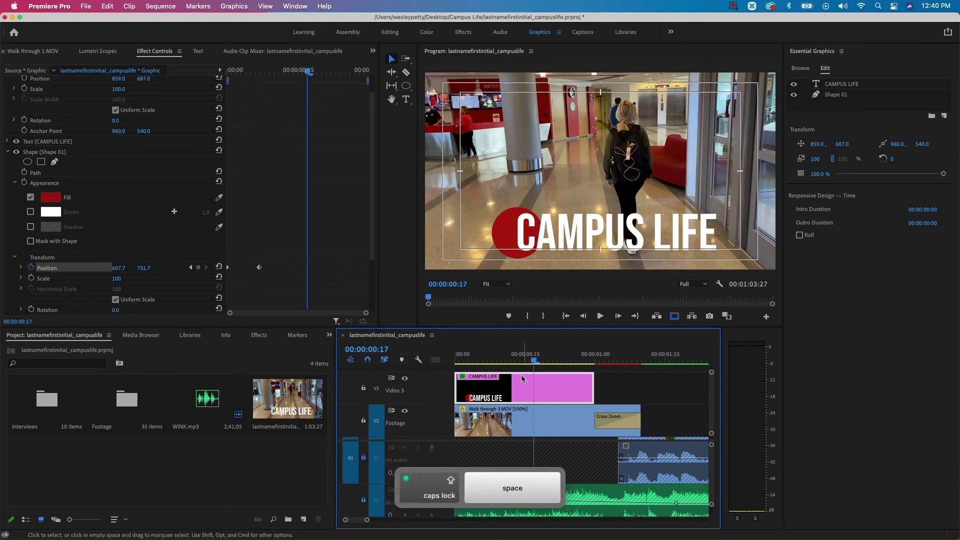
{"action": "left_click", "coordinate": [506, 360]}
{"action": "key", "text": "space"}
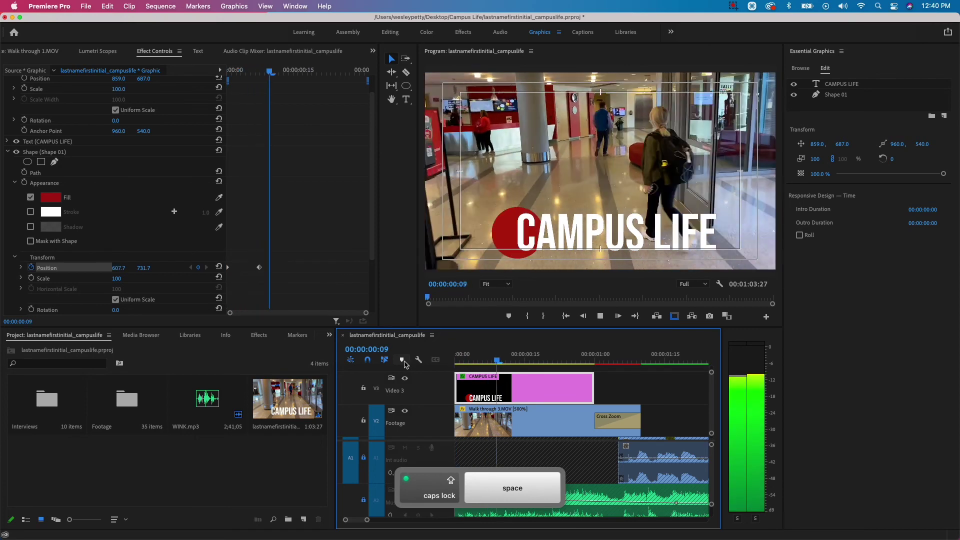
Step: Try moving the circle's second Position keyframe earlier for a faster slide-in, and preview it from the start
{"action": "left_click", "coordinate": [259, 268]}
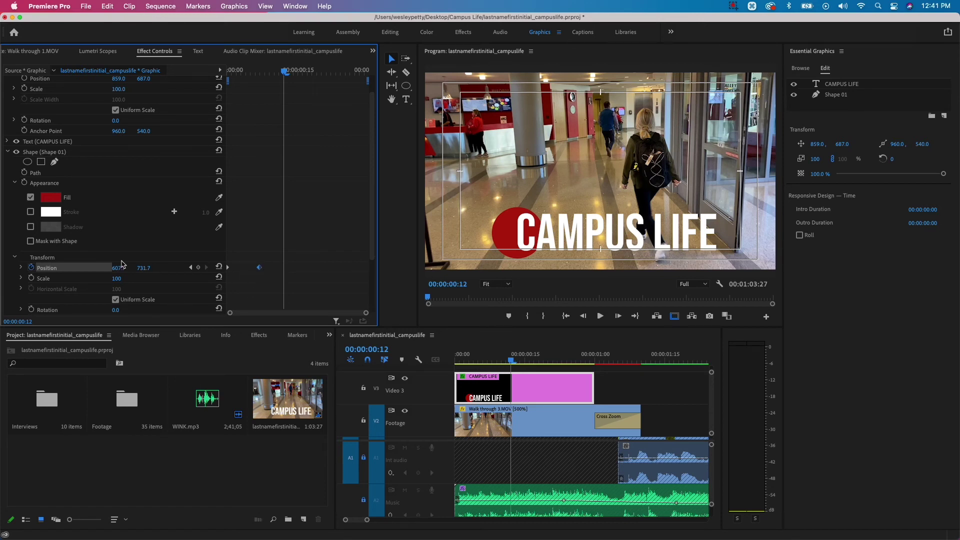
{"action": "left_click", "coordinate": [259, 268]}
{"action": "left_click_drag", "start_coordinate": [258, 270], "coordinate": [246, 273]}
{"action": "left_click_drag", "start_coordinate": [284, 72], "coordinate": [166, 74]}
{"action": "key", "text": "space"}
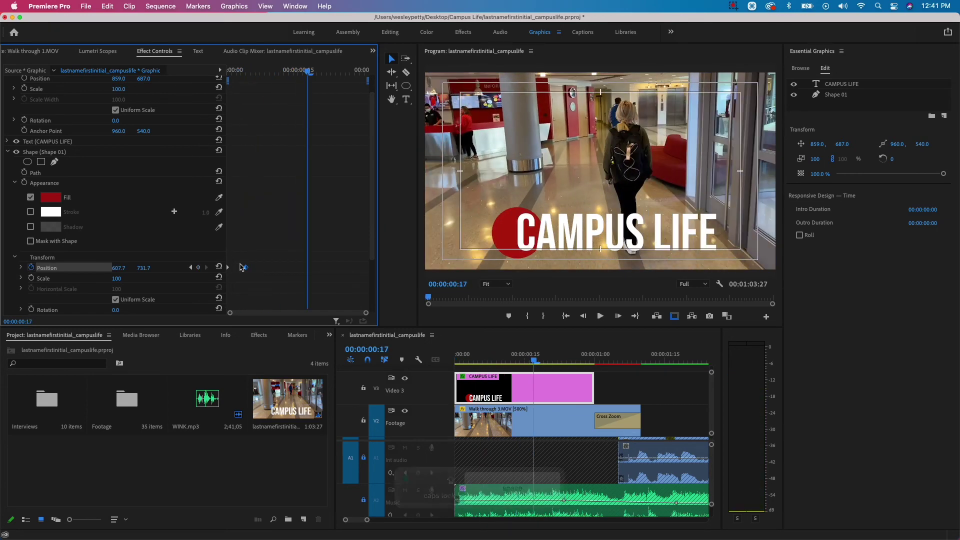
Step: Try a slower slide-in by moving the circle's second Position keyframe to 00:00:00:12, and preview it
{"action": "left_click_drag", "start_coordinate": [246, 268], "coordinate": [284, 268]}
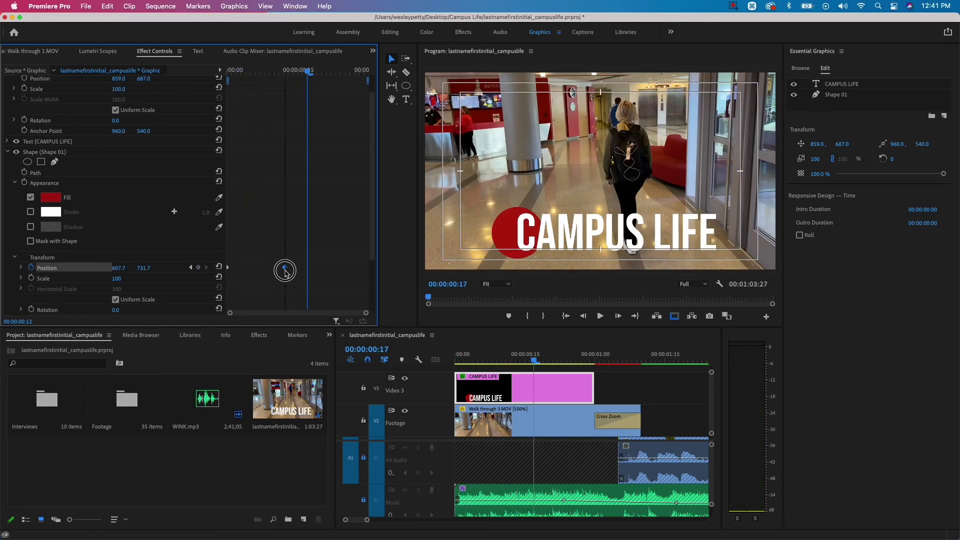
{"action": "left_click", "coordinate": [270, 73]}
{"action": "key", "text": "space"}
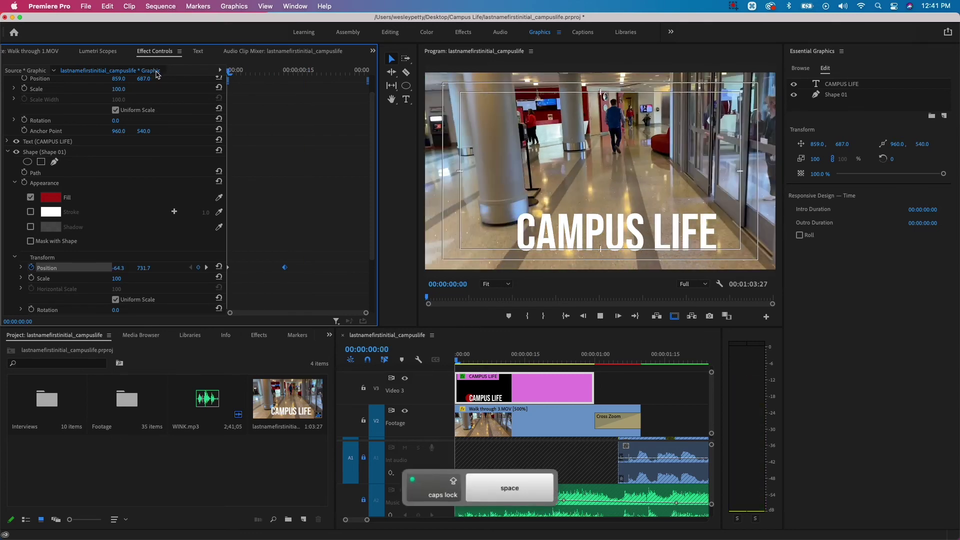
{"action": "key", "text": "space"}
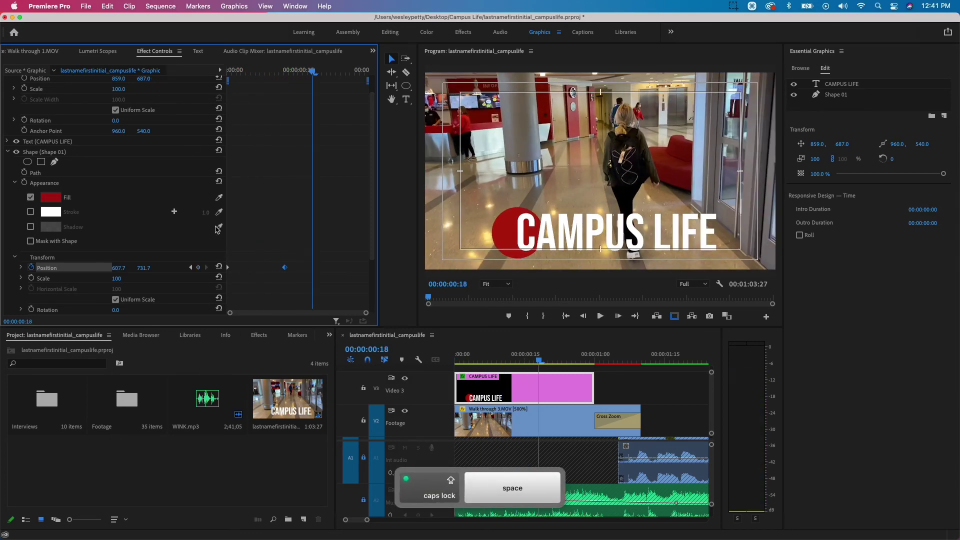
Step: Try a very fast slide-in by moving the circle's second Position keyframe close to the first, and preview the animation
{"action": "left_click", "coordinate": [285, 268]}
{"action": "left_click_drag", "start_coordinate": [284, 268], "coordinate": [242, 268]}
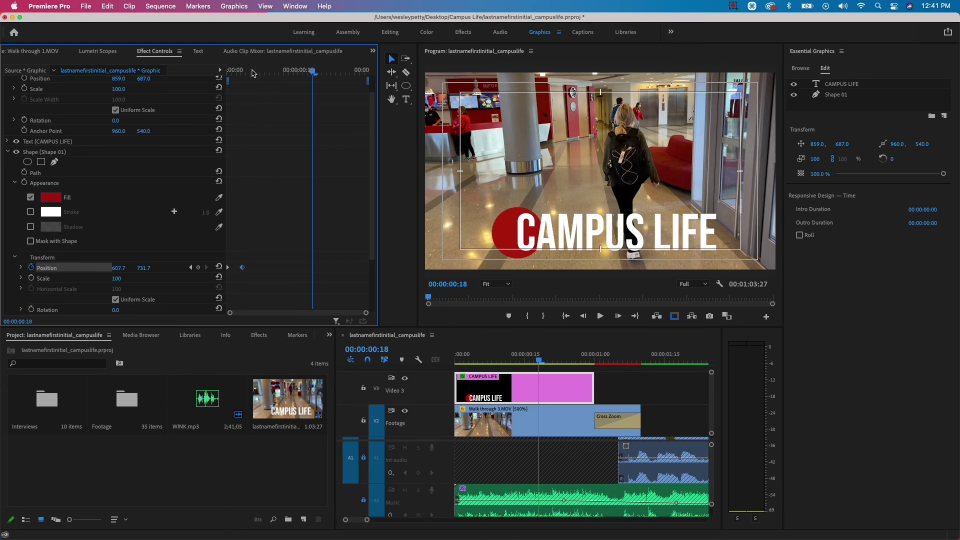
{"action": "left_click_drag", "start_coordinate": [256, 70], "coordinate": [195, 71]}
{"action": "key", "text": "space"}
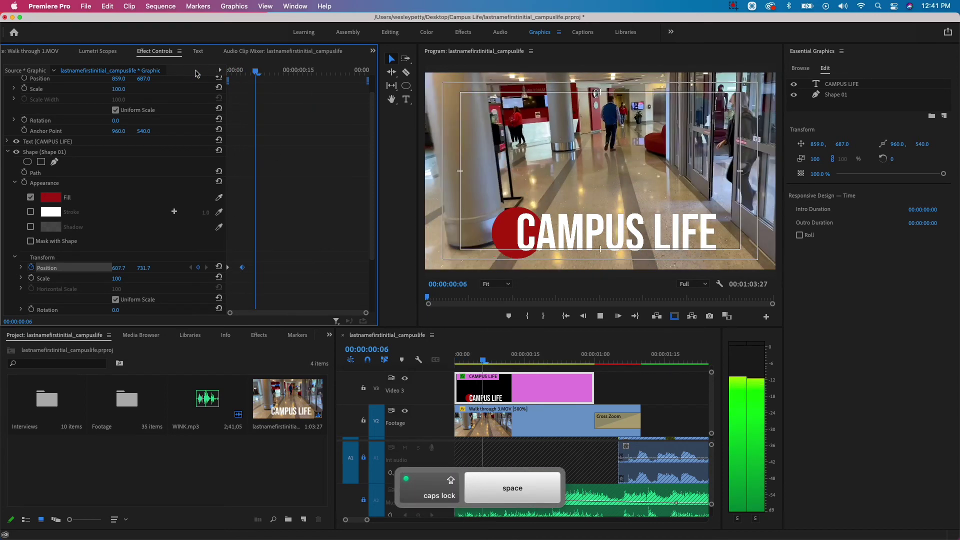
{"action": "key", "text": "space"}
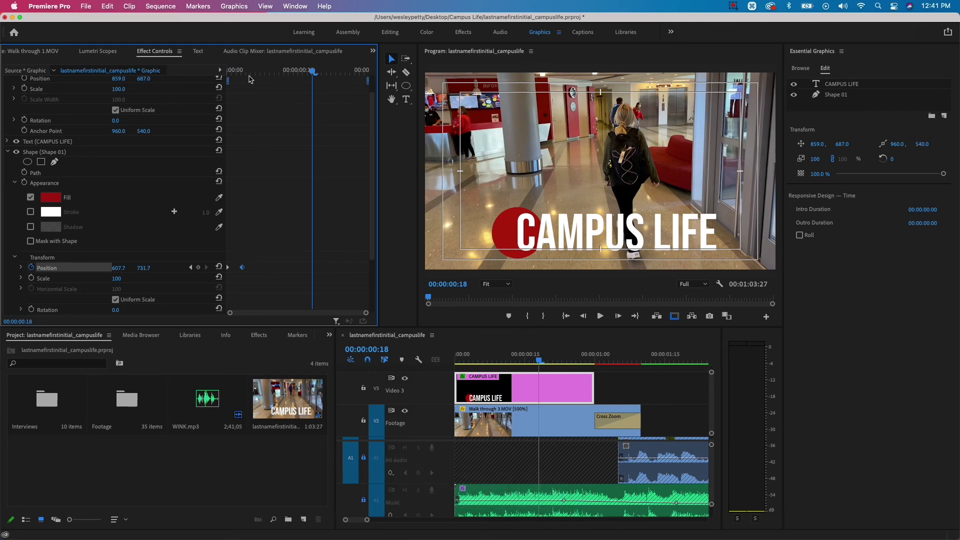
{"action": "scroll", "coordinate": [249, 80], "scroll_direction": "up", "scroll_amount": 1}
{"action": "scroll", "coordinate": [255, 182], "scroll_direction": "down", "scroll_amount": 5}
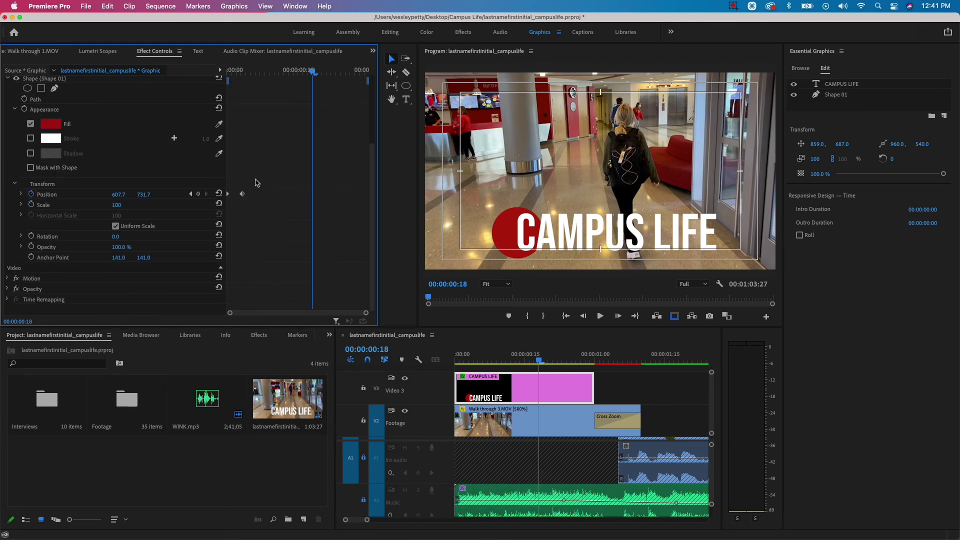
{"action": "left_click_drag", "start_coordinate": [270, 74], "coordinate": [178, 70]}
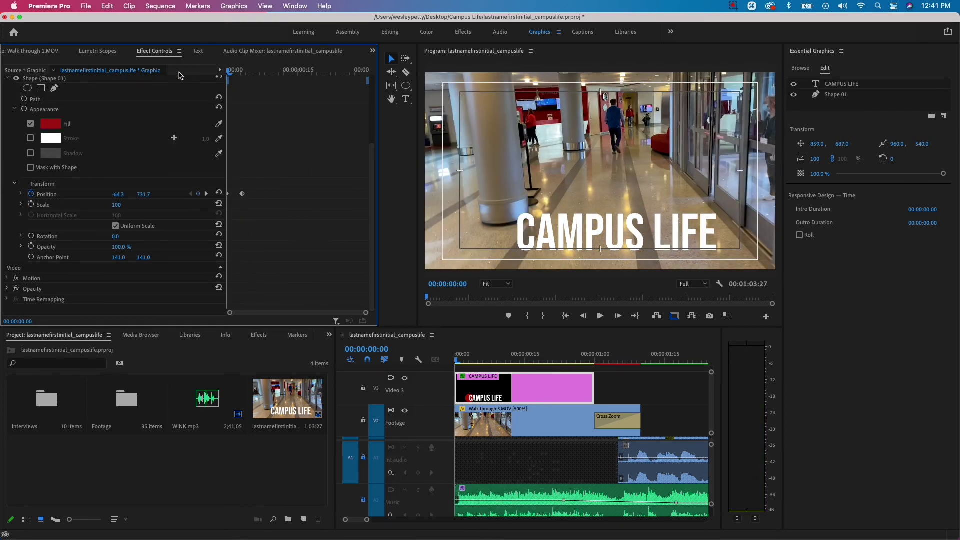
{"action": "key", "text": "space"}
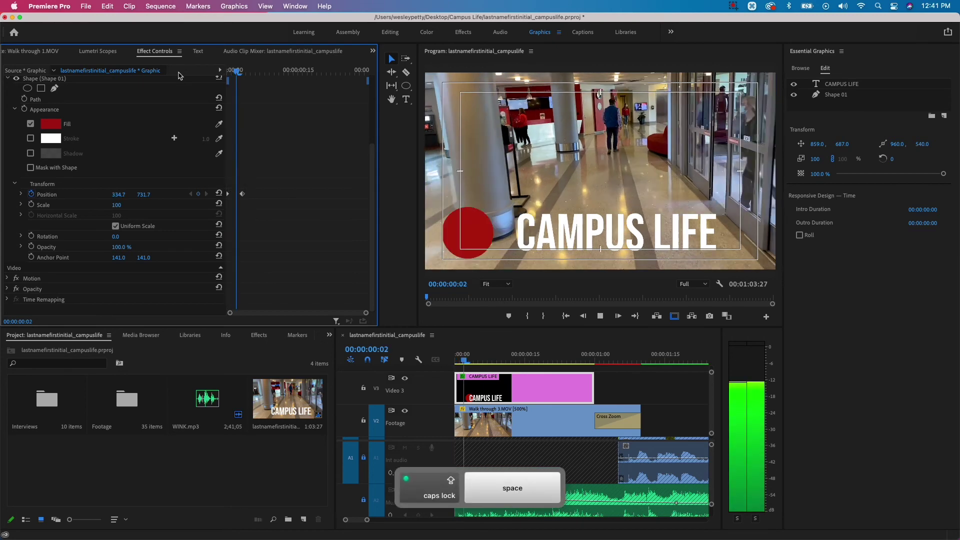
{"action": "key", "text": "space"}
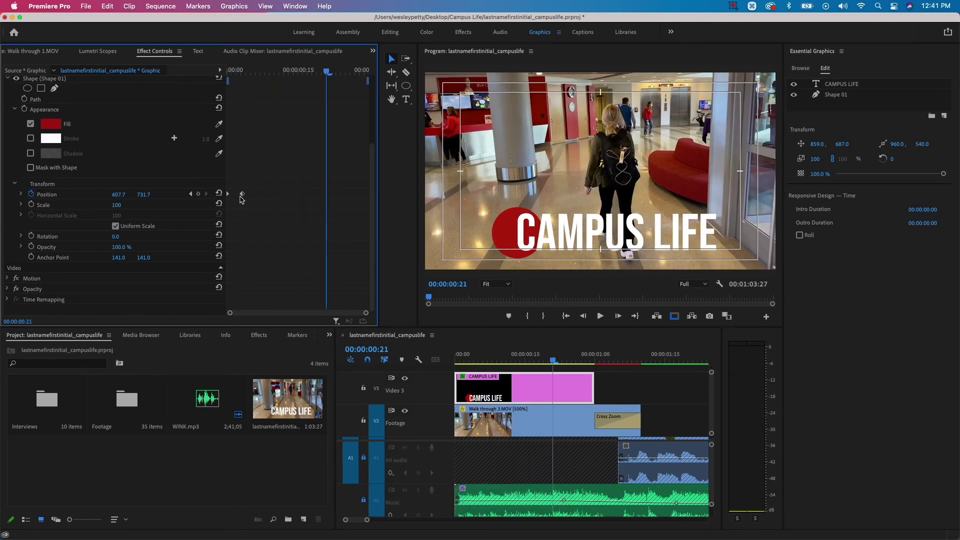
Step: Move the circle's second Position keyframe slightly later, preview the slide-in from the start, and save the project
{"action": "left_click_drag", "start_coordinate": [242, 194], "coordinate": [248, 195]}
{"action": "left_click_drag", "start_coordinate": [246, 74], "coordinate": [215, 73]}
{"action": "key", "text": "space"}
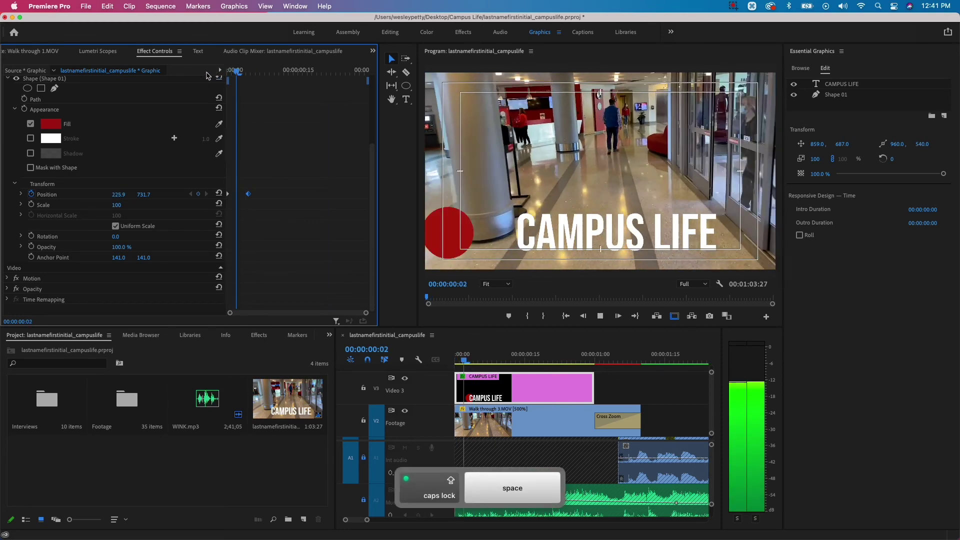
{"action": "key", "text": "space"}
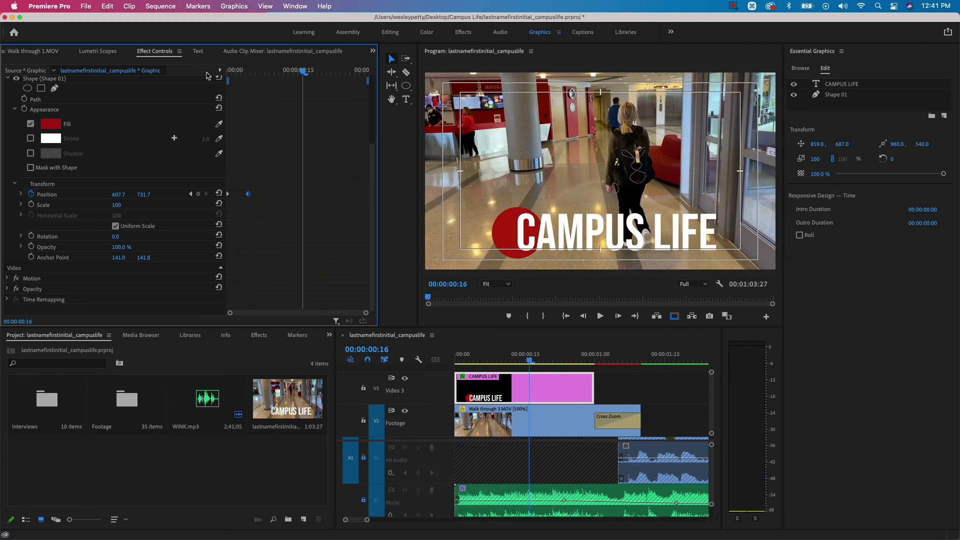
{"action": "key", "text": "super+s"}
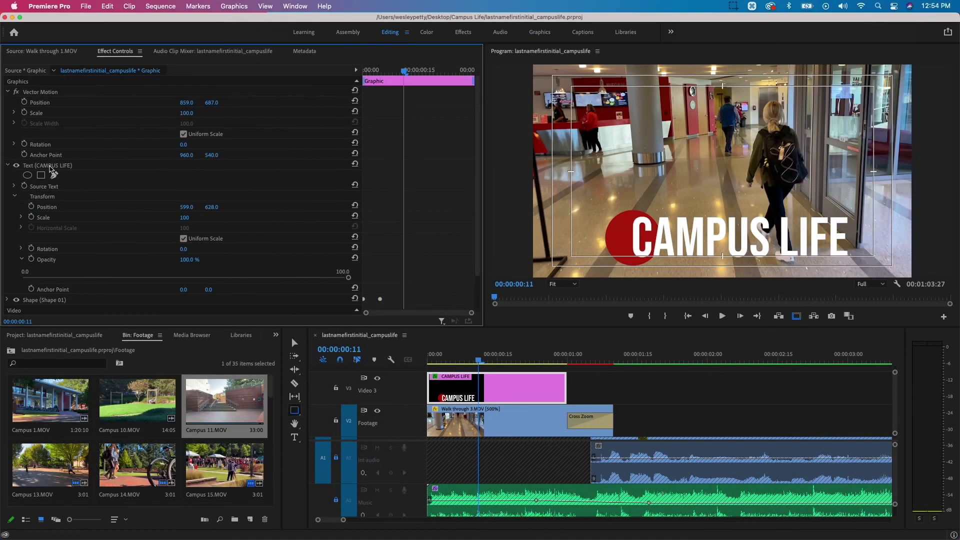
{"action": "left_click", "coordinate": [14, 186]}
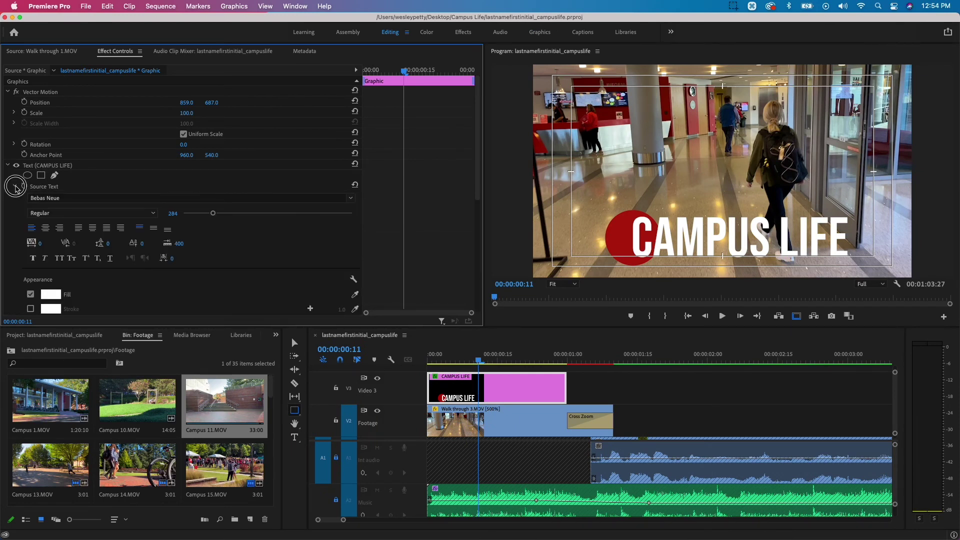
{"action": "left_click", "coordinate": [14, 186]}
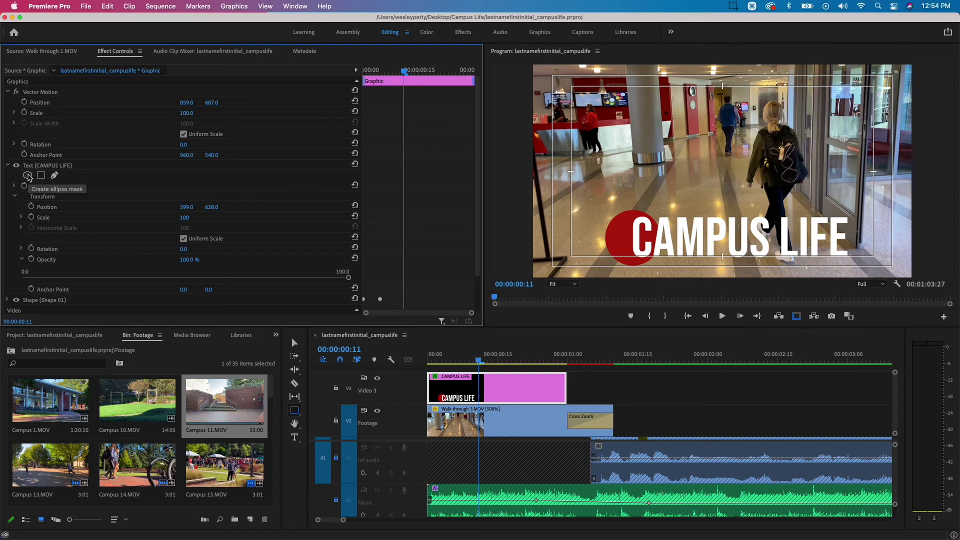
{"action": "left_click", "coordinate": [55, 176]}
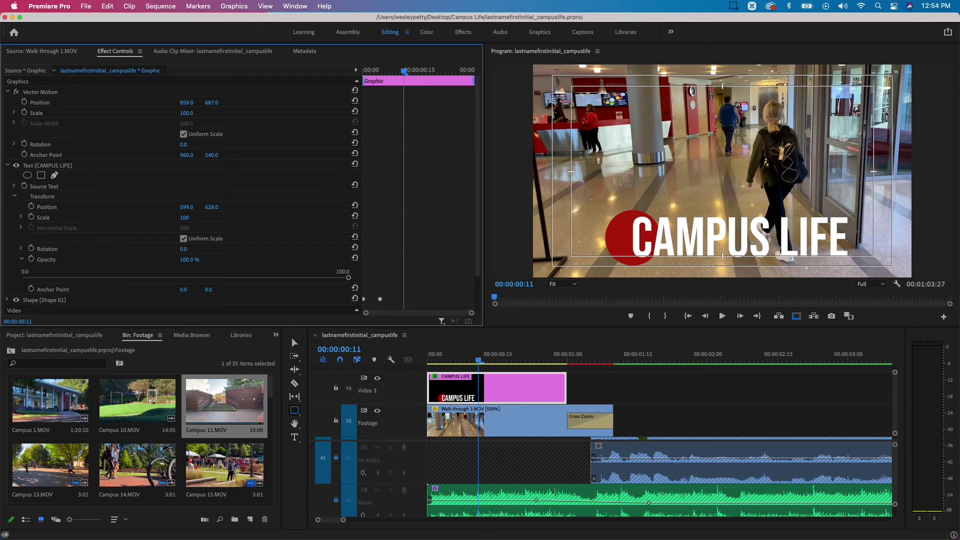
Step: Add a rectangular mask to the CAMPUS LIFE text, then reposition and widen it to cover the whole title
{"action": "left_click", "coordinate": [41, 175]}
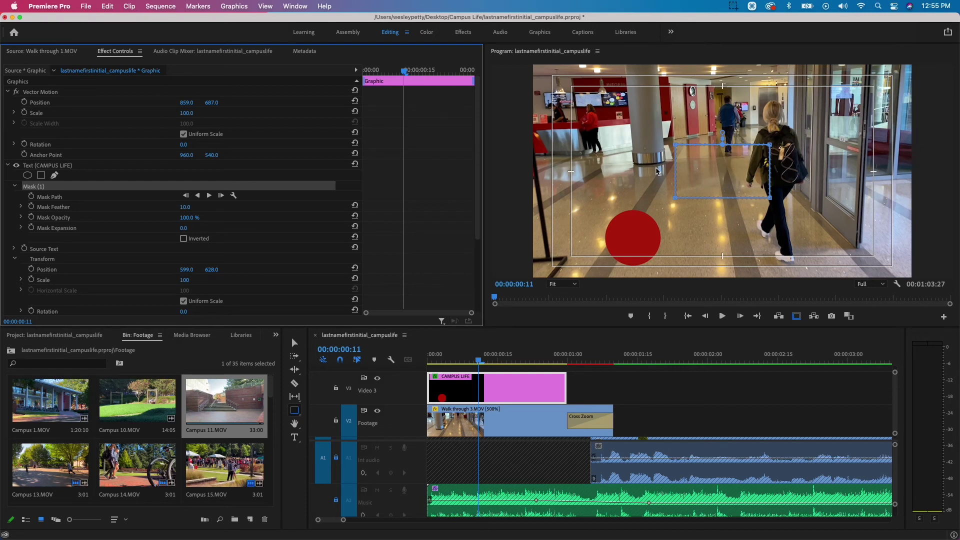
{"action": "left_click", "coordinate": [709, 165]}
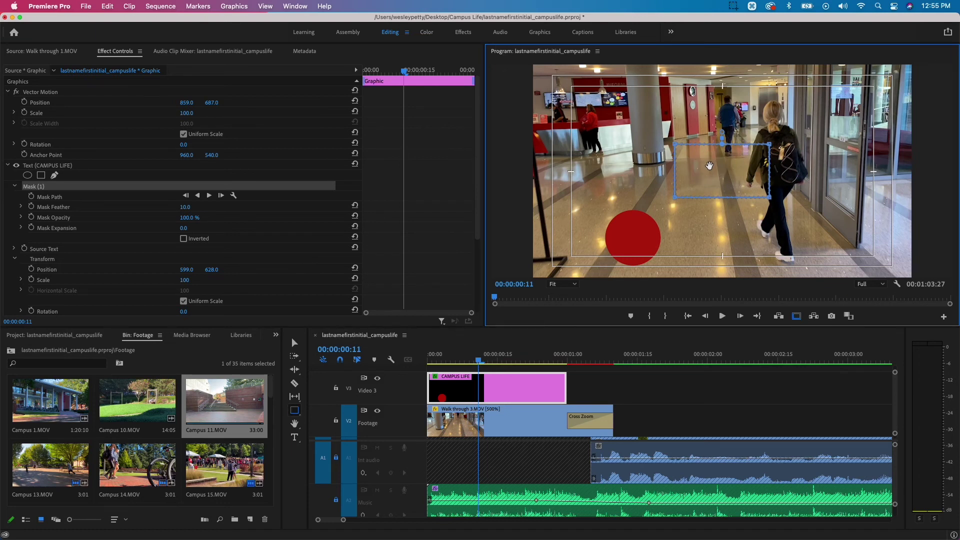
{"action": "left_click_drag", "start_coordinate": [710, 166], "coordinate": [664, 231]}
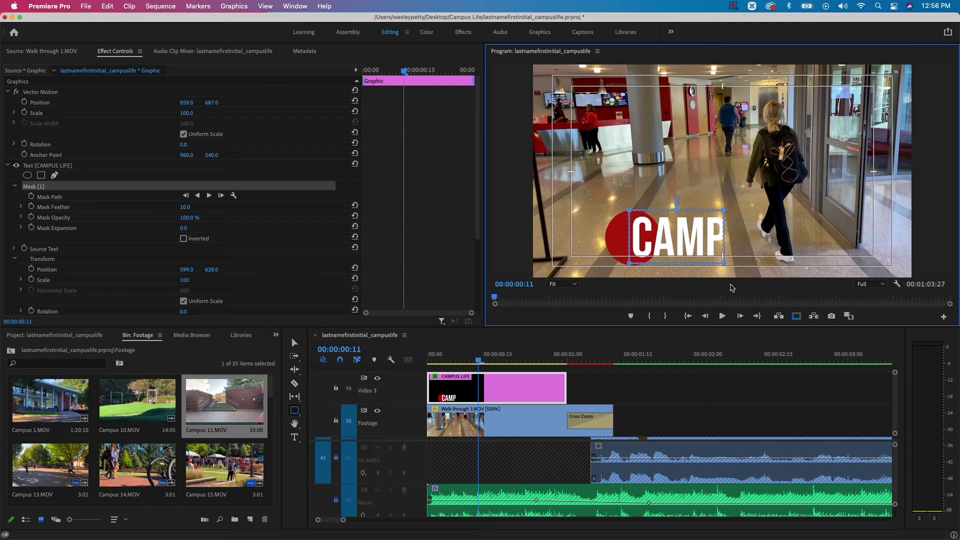
{"action": "left_click_drag", "start_coordinate": [724, 212], "coordinate": [739, 210]}
{"action": "key", "text": "super+z"}
{"action": "left_click_drag", "start_coordinate": [708, 270], "coordinate": [709, 210]}
{"action": "left_click_drag", "start_coordinate": [725, 264], "coordinate": [856, 247]}
{"action": "key", "text": "Caps_Lock"}
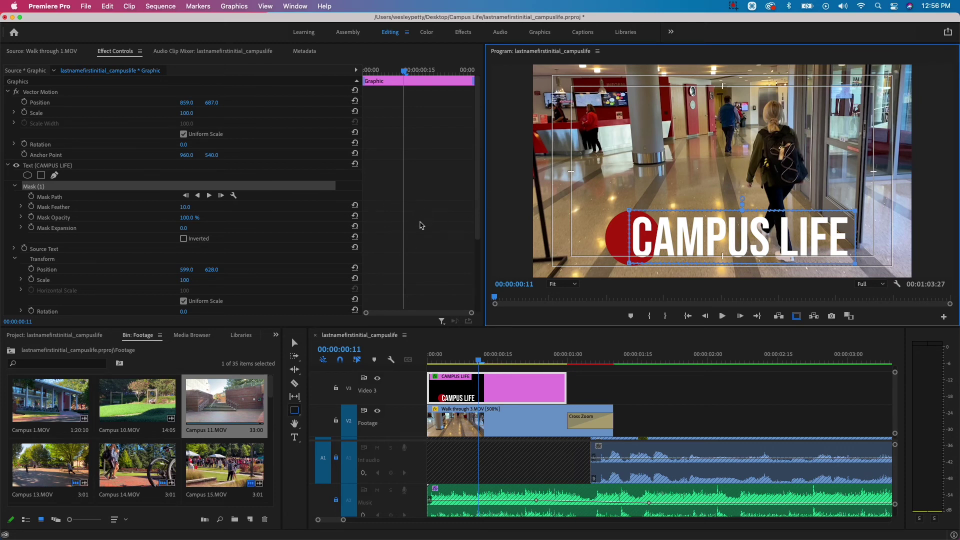
Step: Enable Mask Path animation on the text's mask with a keyframe at 00:00:00:05 and add a second keyframe at 00:00:00:10
{"action": "scroll", "coordinate": [420, 225], "scroll_direction": "down", "scroll_amount": 5}
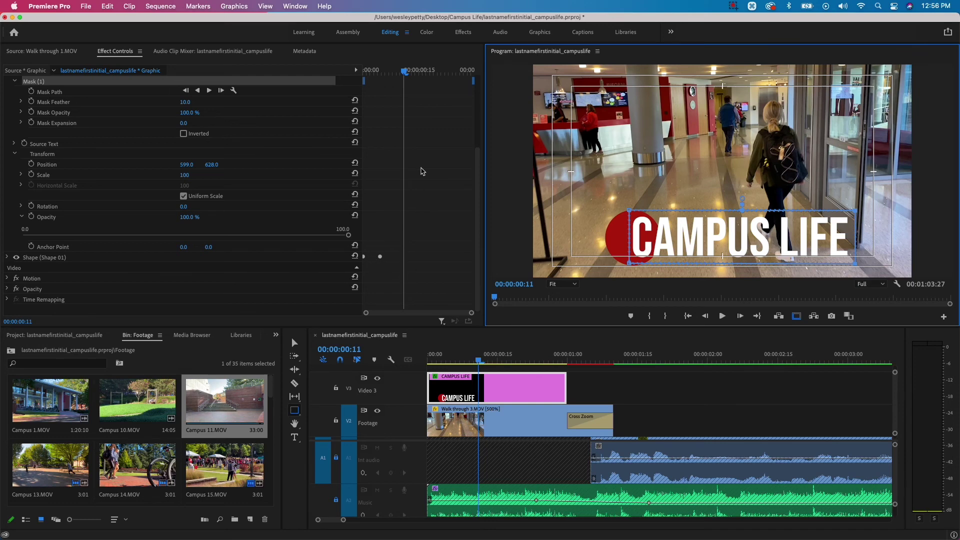
{"action": "mouse_move", "coordinate": [387, 73]}
{"action": "left_mouse_down"}
{"action": "mouse_move", "coordinate": [363, 73]}
{"action": "mouse_move", "coordinate": [380, 73]}
{"action": "left_mouse_up"}
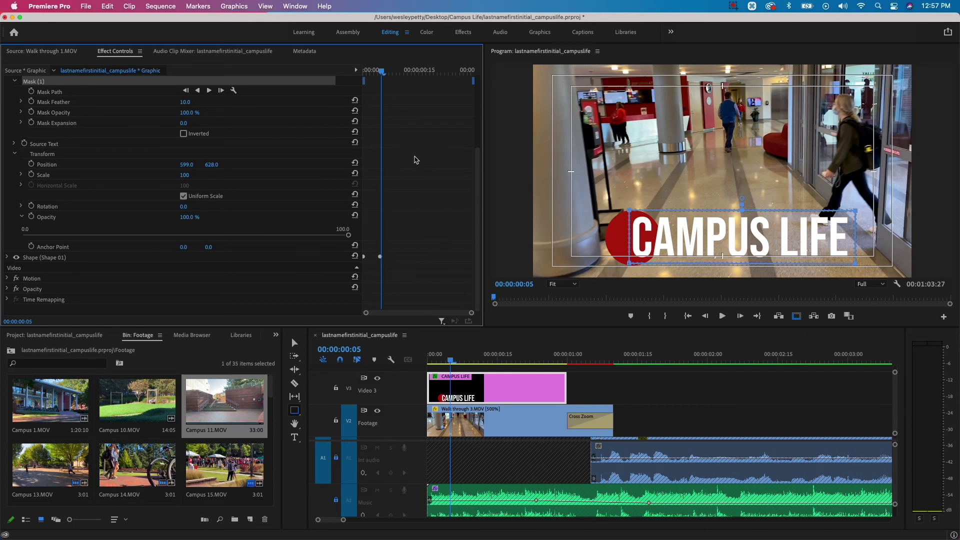
{"action": "scroll", "coordinate": [412, 204], "scroll_direction": "up", "scroll_amount": 5}
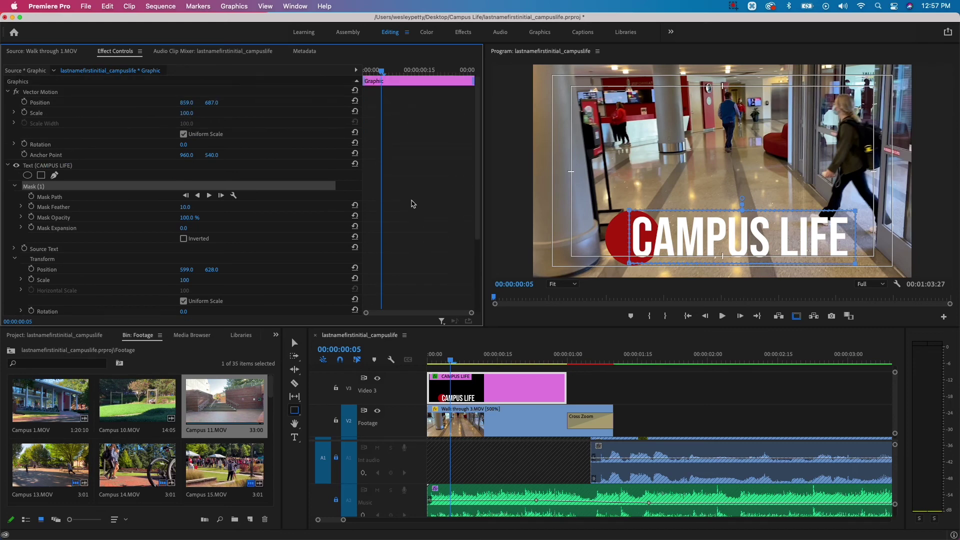
{"action": "scroll", "coordinate": [412, 204], "scroll_direction": "down", "scroll_amount": 5}
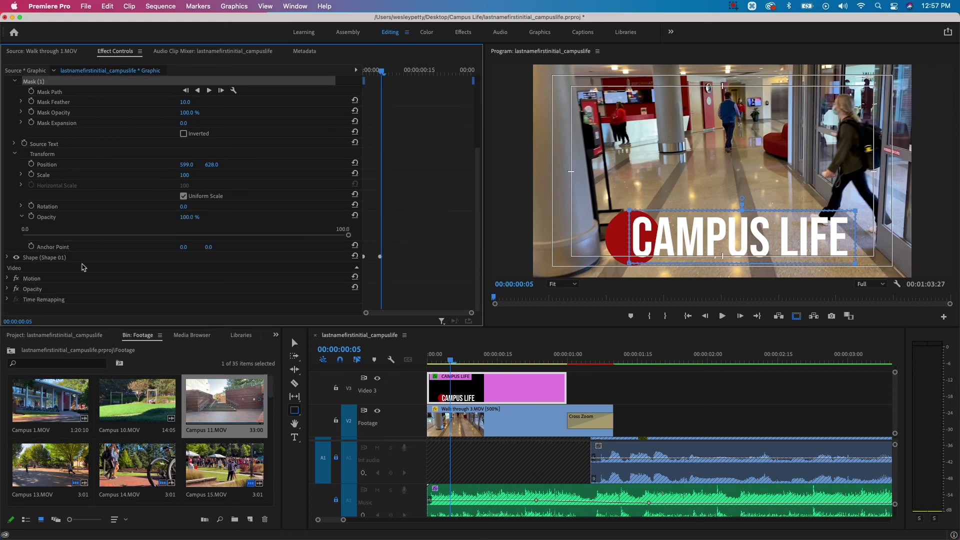
{"action": "scroll", "coordinate": [422, 224], "scroll_direction": "up", "scroll_amount": 5}
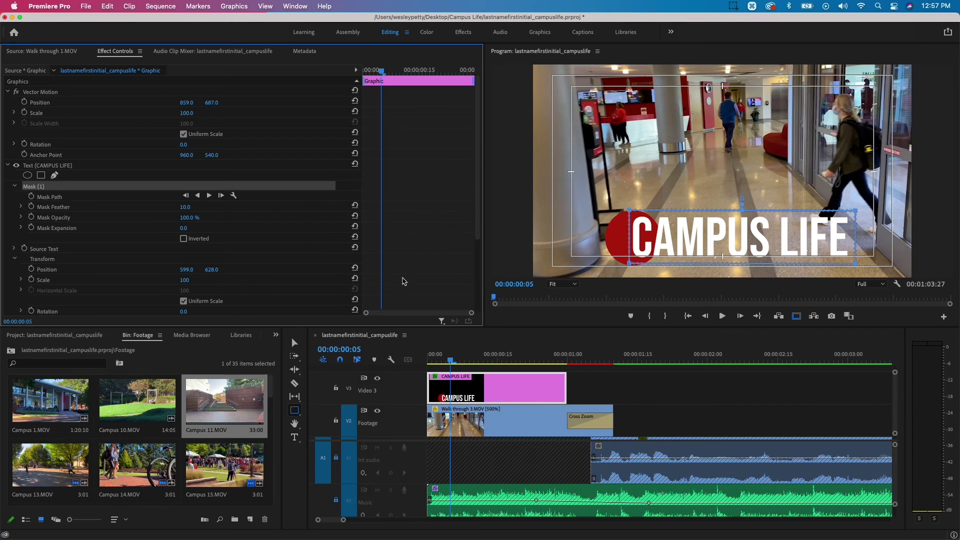
{"action": "scroll", "coordinate": [432, 258], "scroll_direction": "down", "scroll_amount": 5}
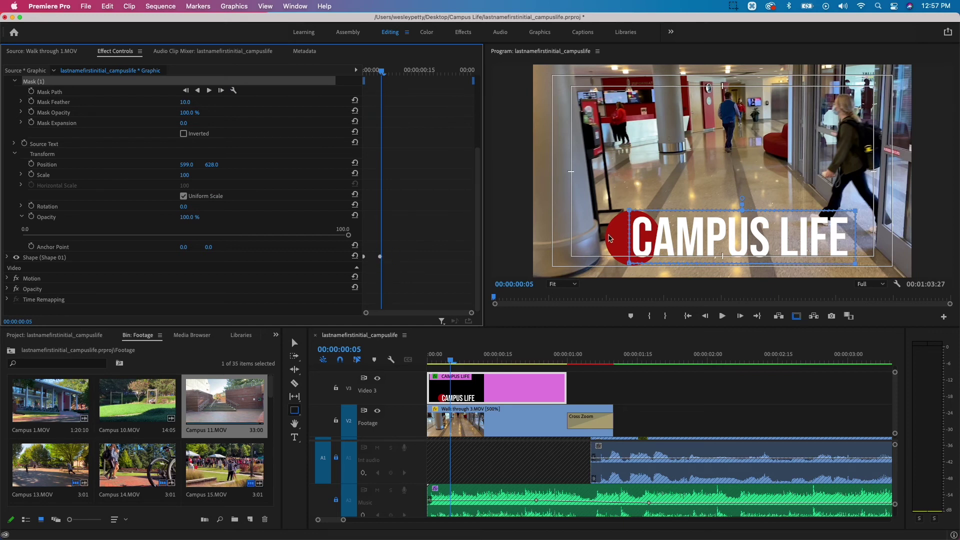
{"action": "scroll", "coordinate": [431, 179], "scroll_direction": "up", "scroll_amount": 3}
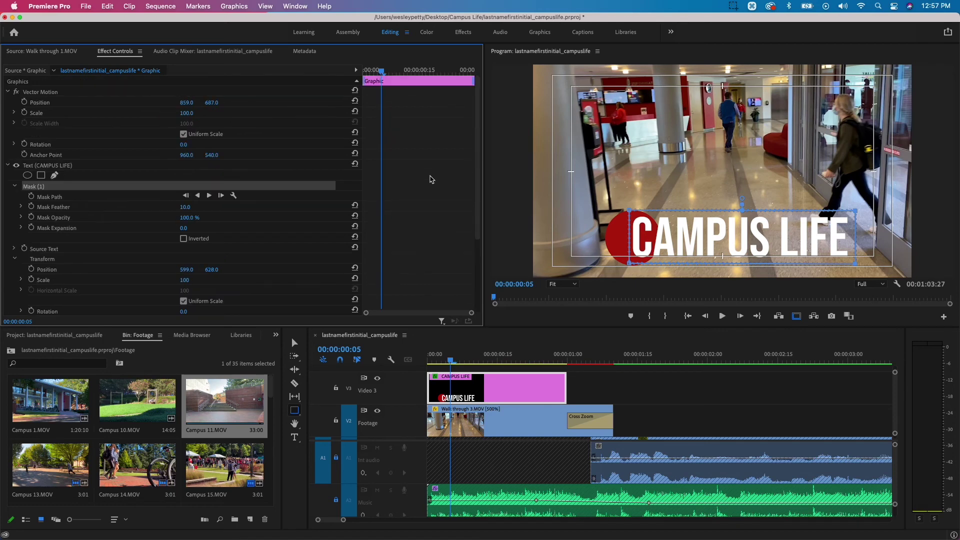
{"action": "left_click", "coordinate": [31, 196]}
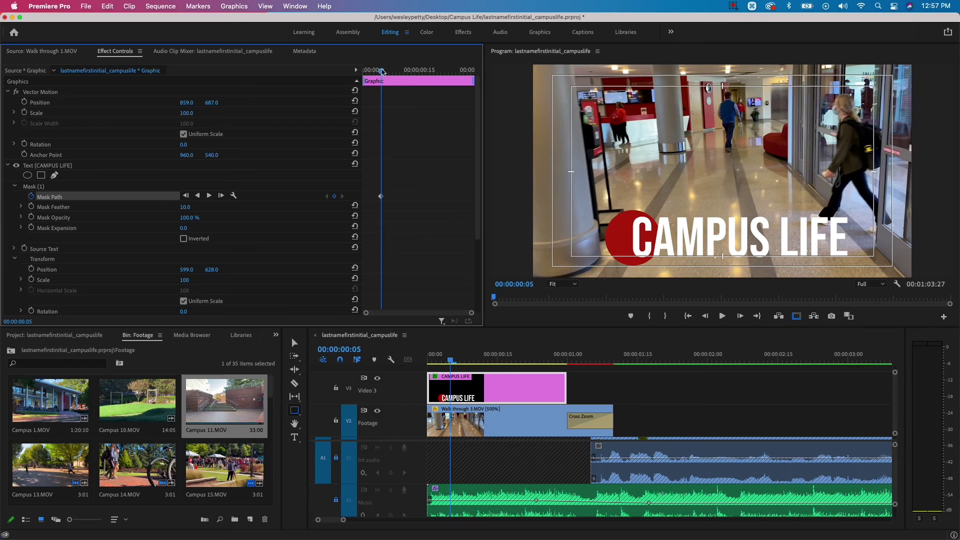
{"action": "left_click_drag", "start_coordinate": [381, 71], "coordinate": [399, 72]}
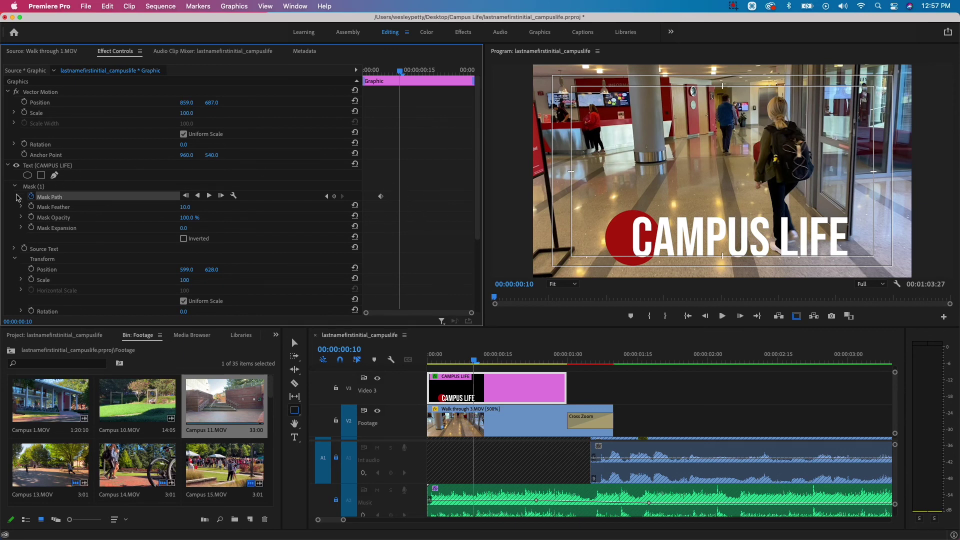
{"action": "left_click", "coordinate": [335, 197]}
Step: At the Mask Path keyframe at 00:00:00:05, move the mask horizontally off the left side of the text so the title is hidden
{"action": "left_click_drag", "start_coordinate": [400, 71], "coordinate": [392, 71]}
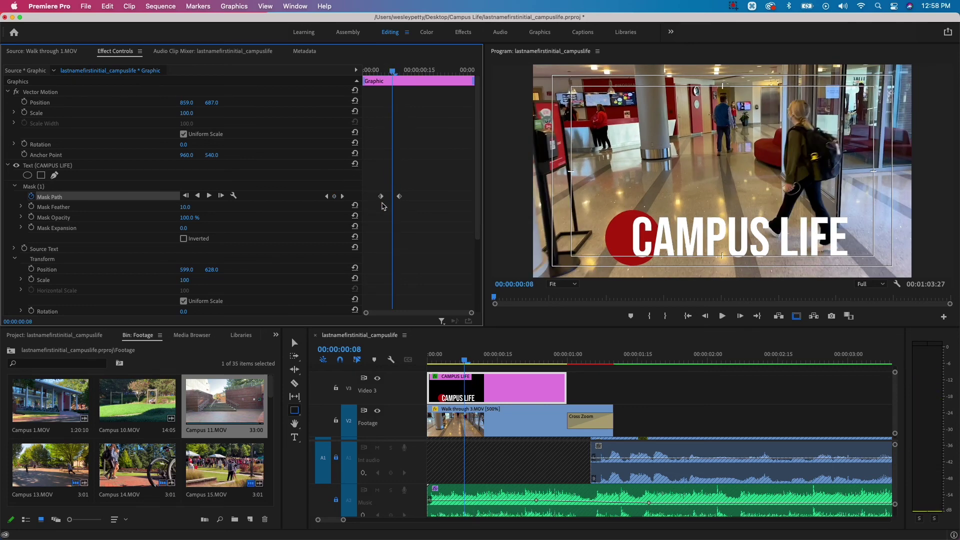
{"action": "left_click", "coordinate": [327, 196]}
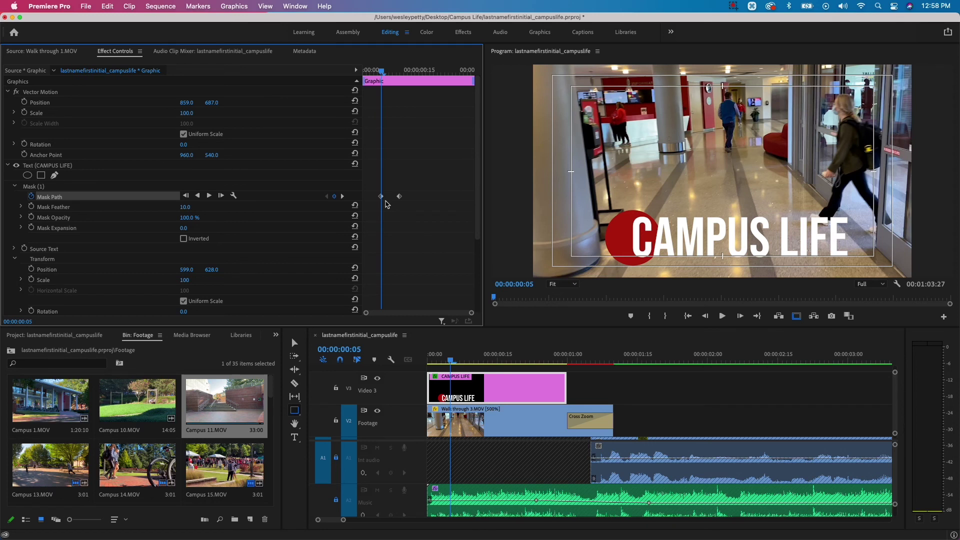
{"action": "left_click", "coordinate": [342, 196]}
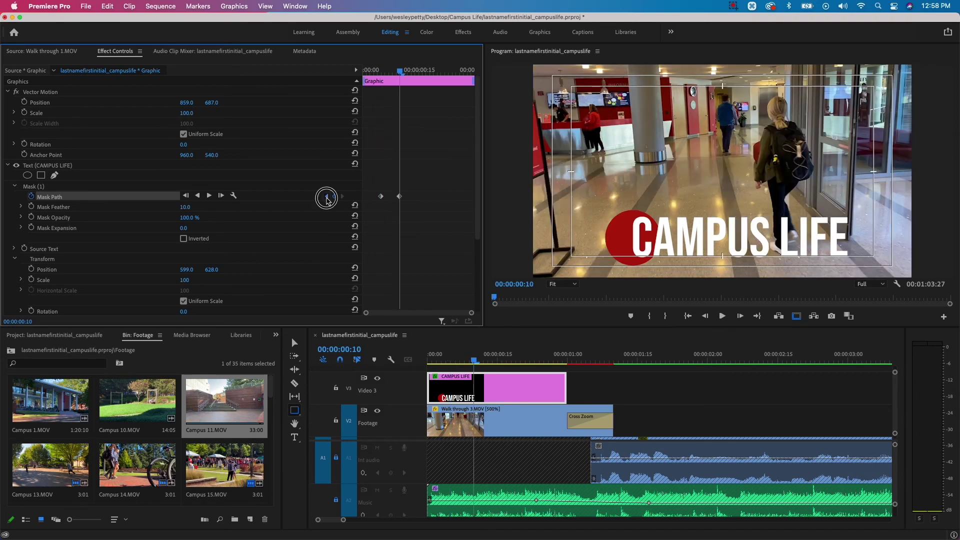
{"action": "left_click", "coordinate": [327, 196]}
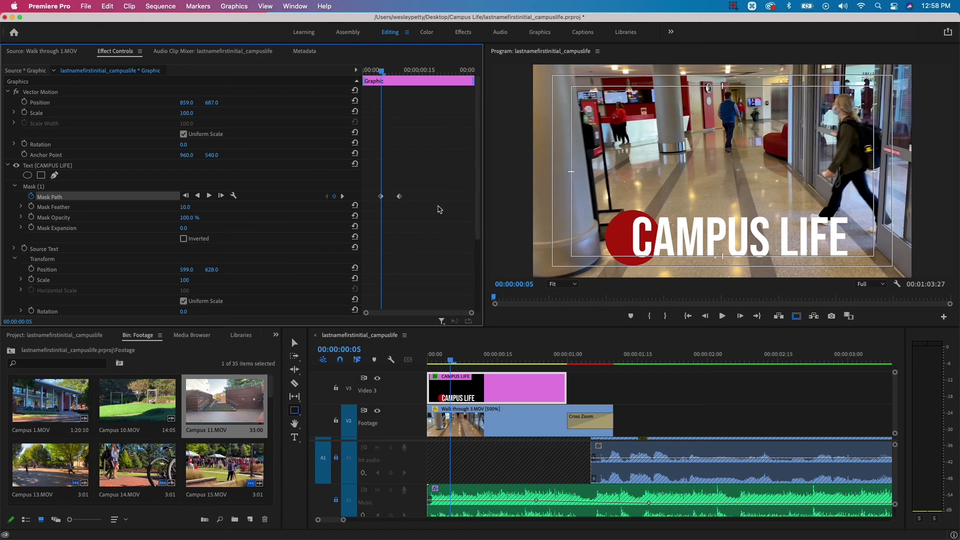
{"action": "left_click", "coordinate": [43, 188]}
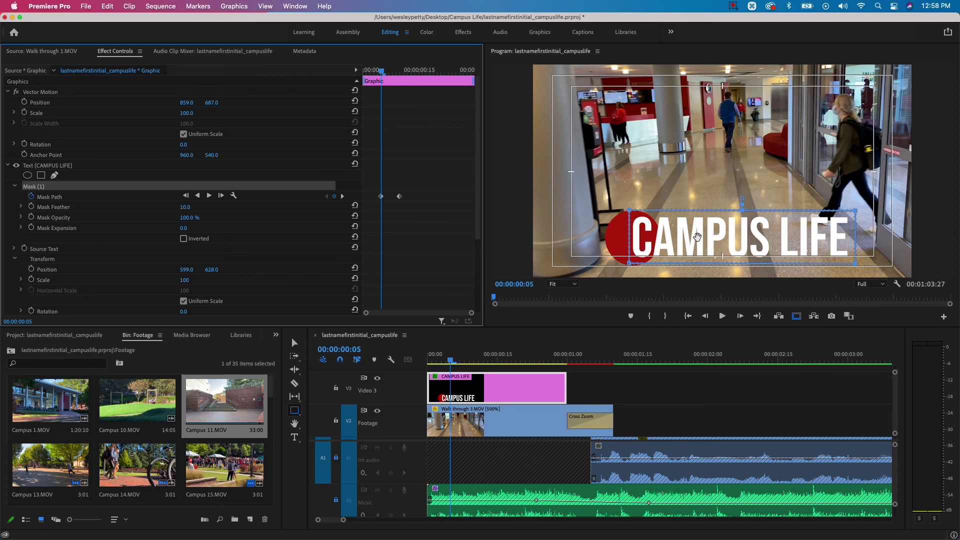
{"action": "left_click_drag", "start_coordinate": [697, 236], "coordinate": [471, 269]}
{"action": "key", "text": "Caps_Lock"}
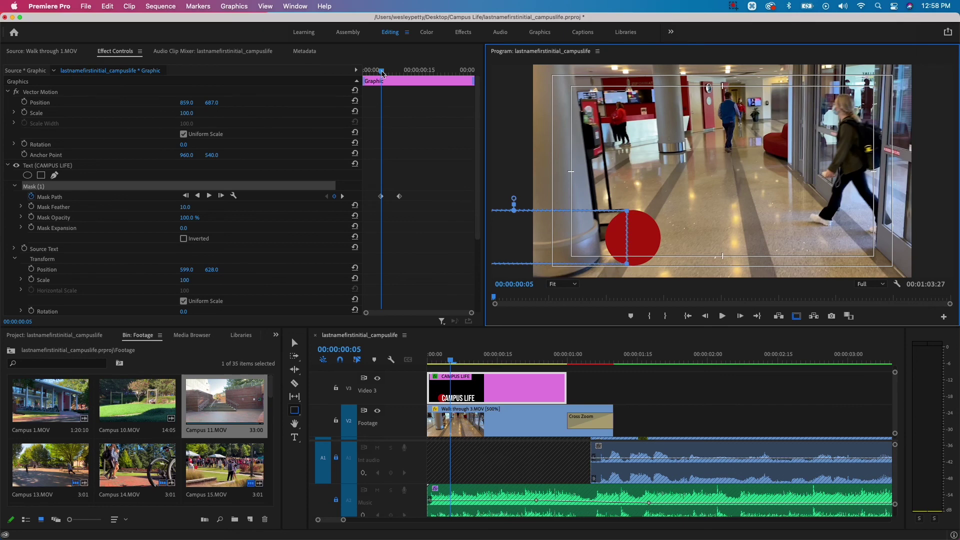
Step: Scrub through the masked text reveal, deselect the title clip, and preview the animation from the start in a maximized program view
{"action": "left_click_drag", "start_coordinate": [382, 74], "coordinate": [403, 73]}
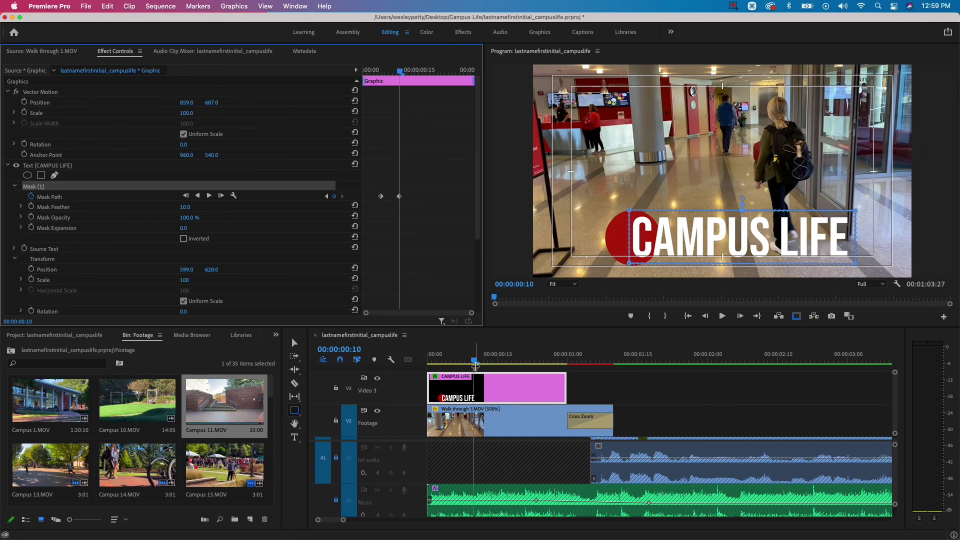
{"action": "left_click_drag", "start_coordinate": [474, 365], "coordinate": [394, 364]}
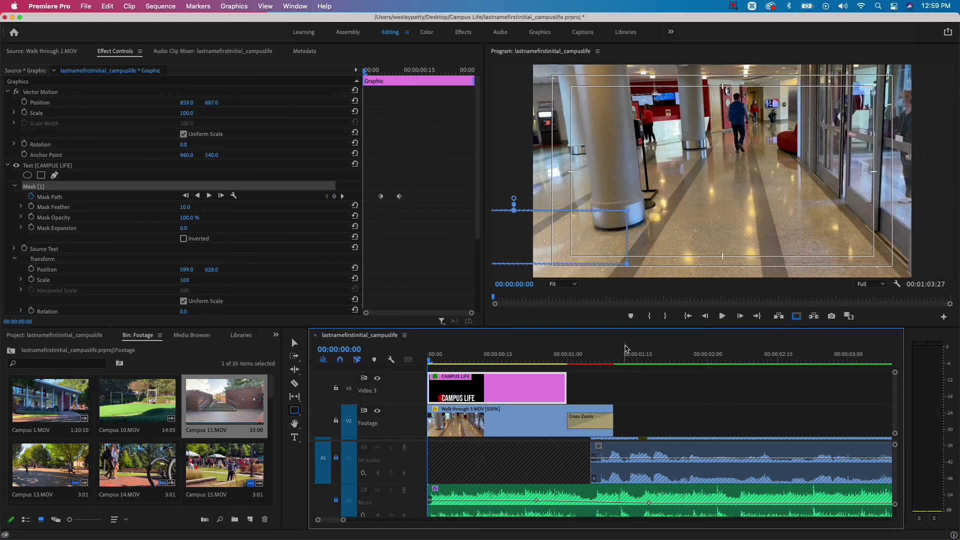
{"action": "left_click", "coordinate": [601, 387]}
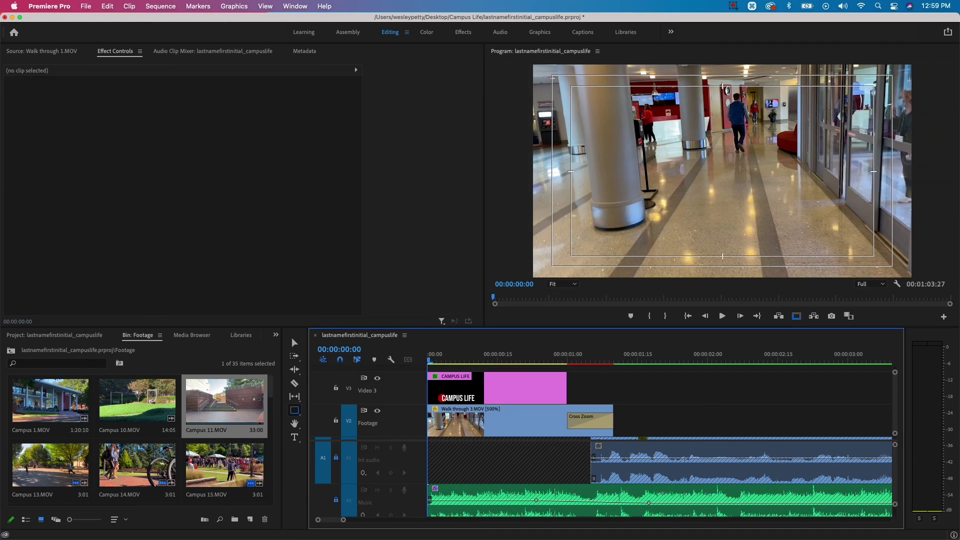
{"action": "key", "text": "grave"}
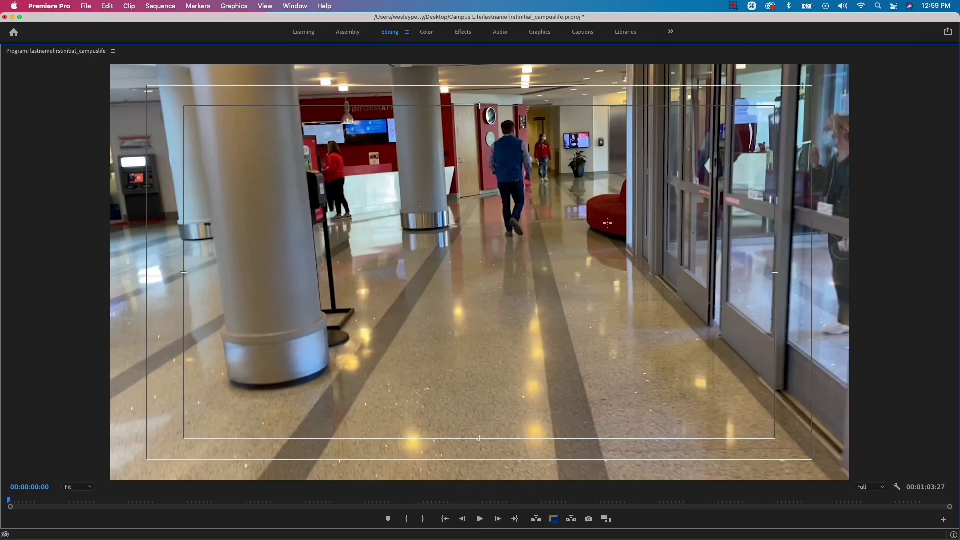
{"action": "key", "text": "space"}
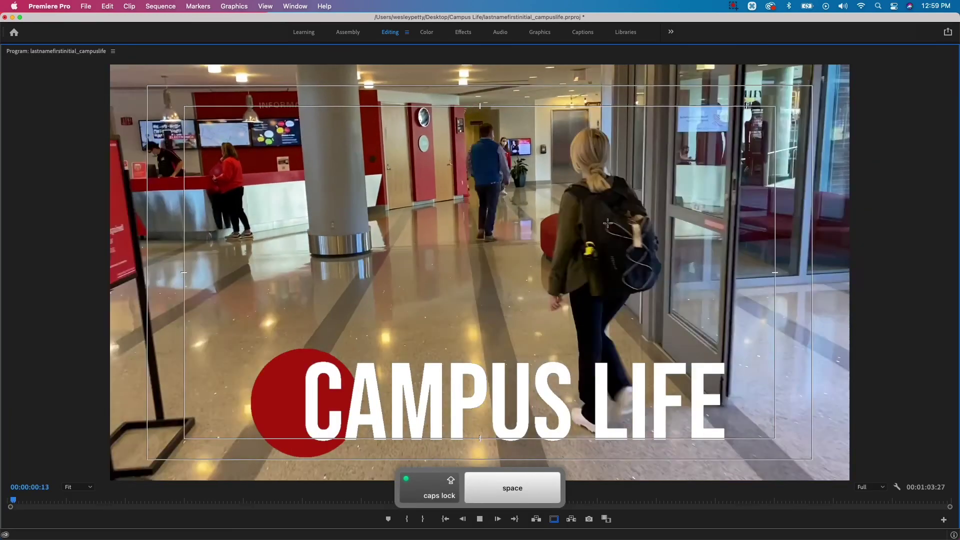
{"action": "key", "text": "space"}
{"action": "key", "text": "grave"}
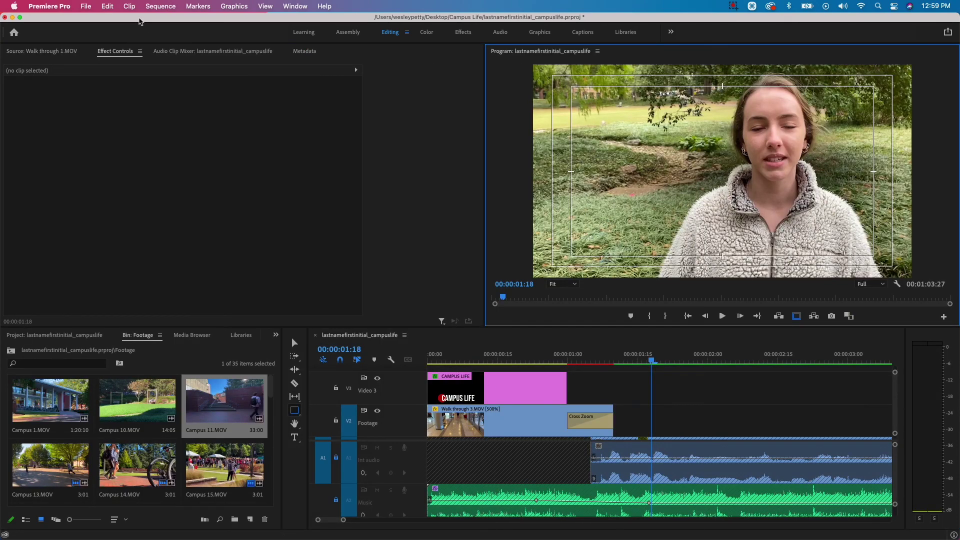
Step: Render the sequence from In to Out, then preview the title animation in a maximized view and scrub to 00:00:00:14
{"action": "left_click", "coordinate": [153, 4]}
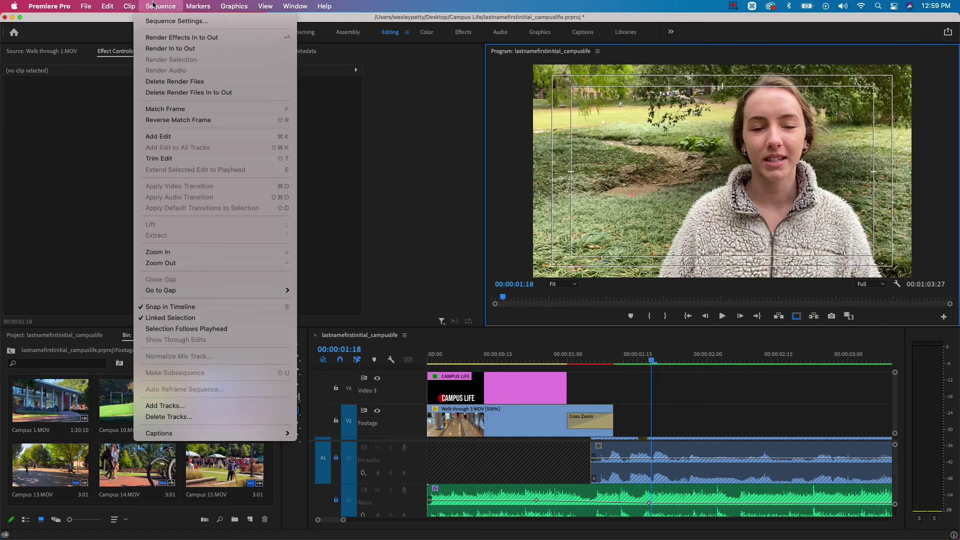
{"action": "left_click", "coordinate": [168, 48]}
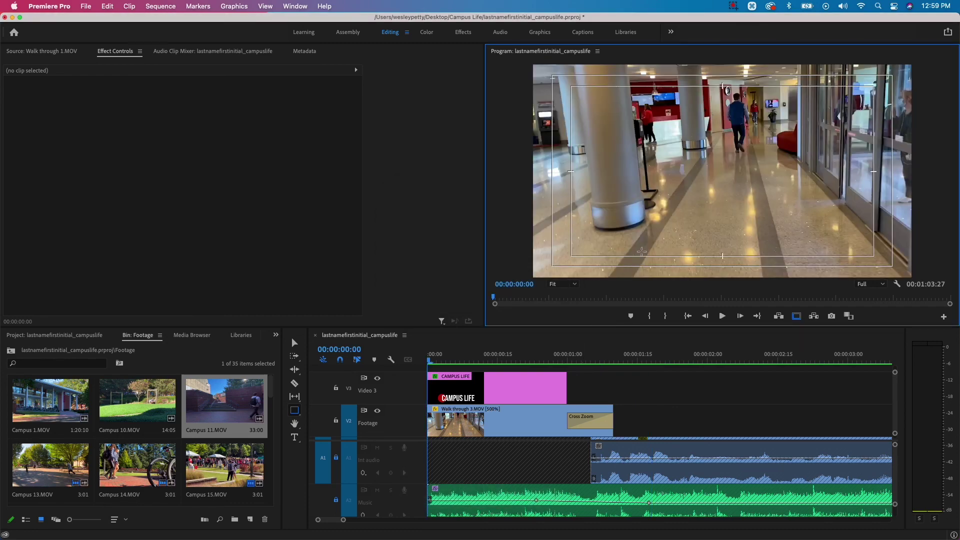
{"action": "key", "text": "grave"}
{"action": "key", "text": "space"}
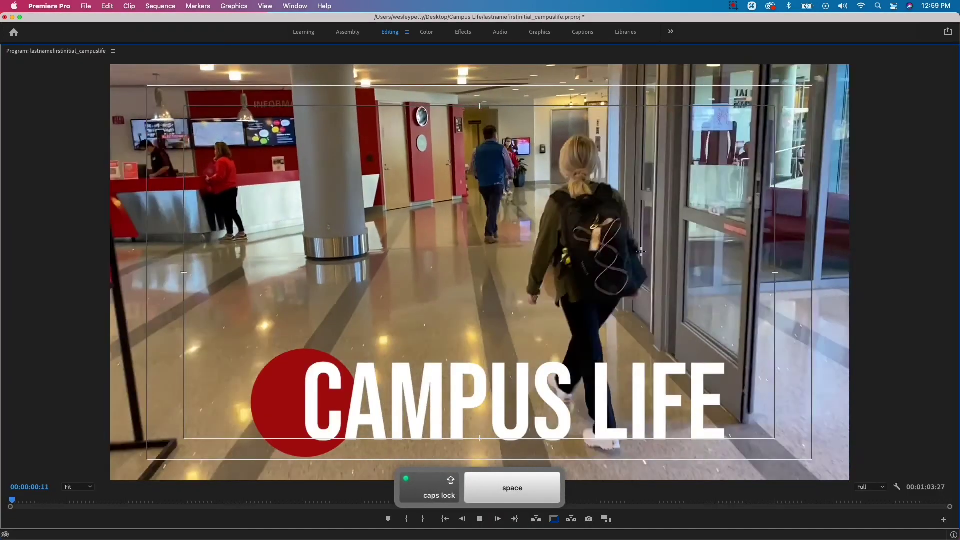
{"action": "key", "text": "grave"}
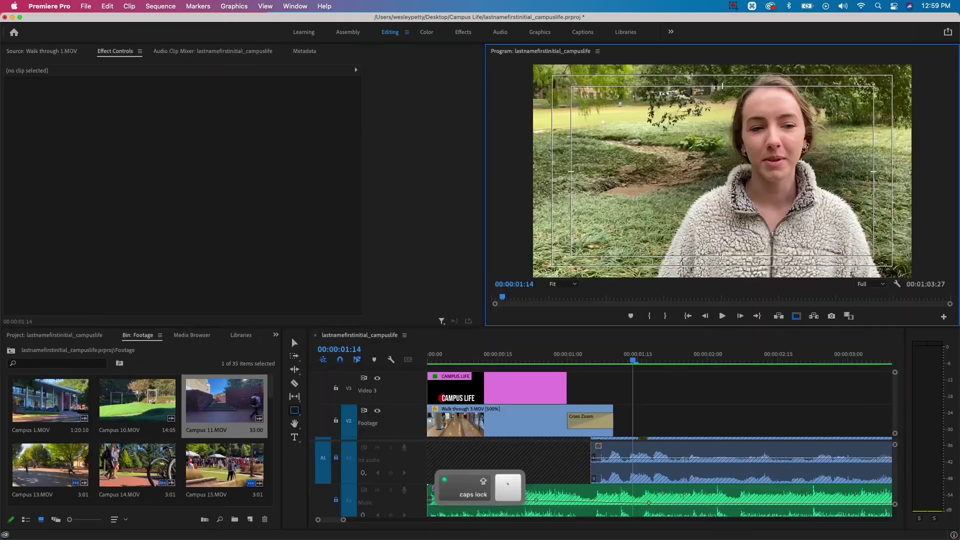
{"action": "left_click", "coordinate": [441, 360]}
{"action": "left_click_drag", "start_coordinate": [443, 360], "coordinate": [493, 371]}
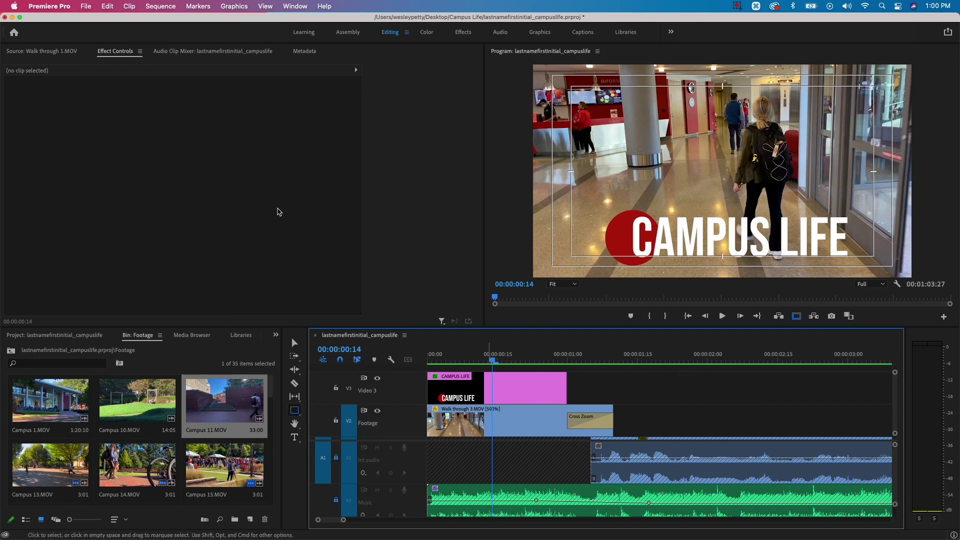
Step: Open the media export settings for the sequence and choose the H.264 format with the Match Source - High bitrate preset
{"action": "left_click", "coordinate": [87, 6]}
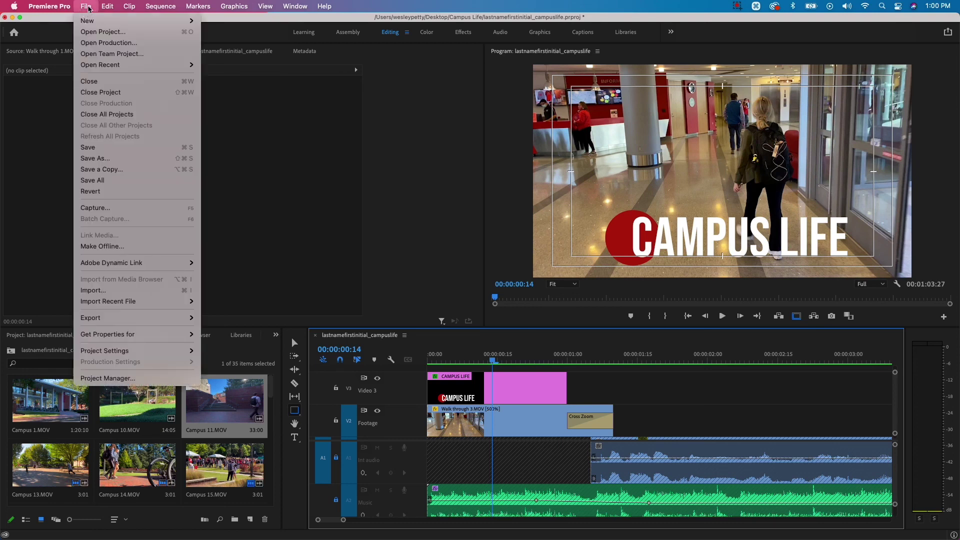
{"action": "mouse_move", "coordinate": [165, 318]}
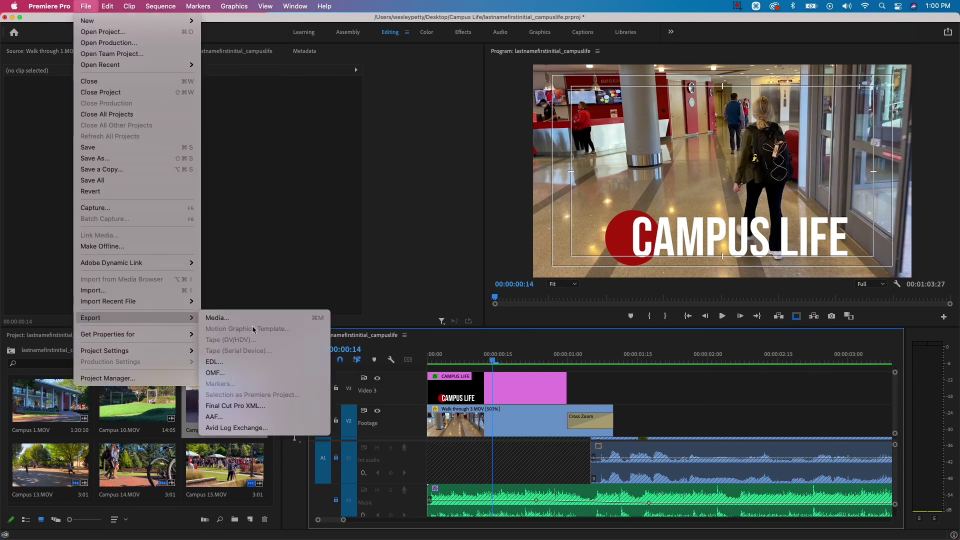
{"action": "left_click", "coordinate": [273, 324]}
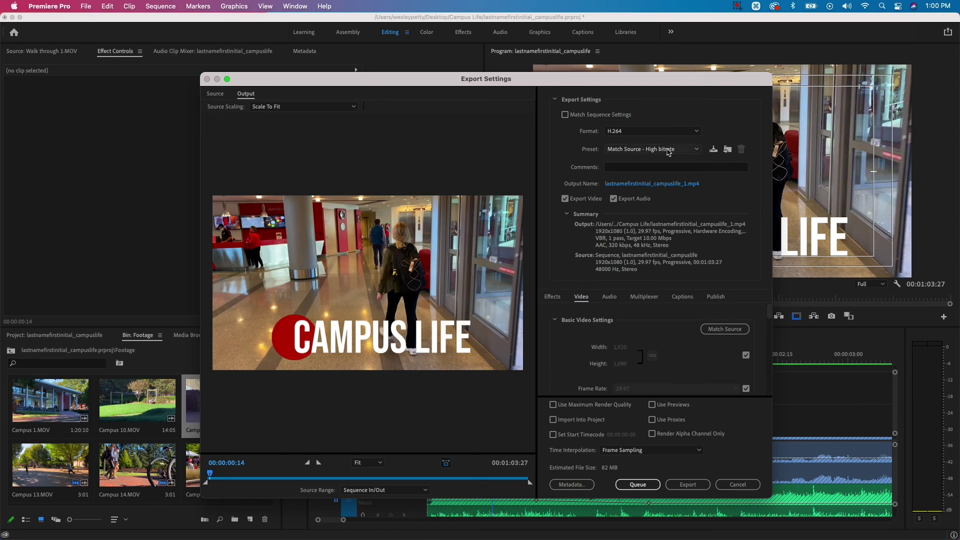
{"action": "left_click", "coordinate": [687, 133]}
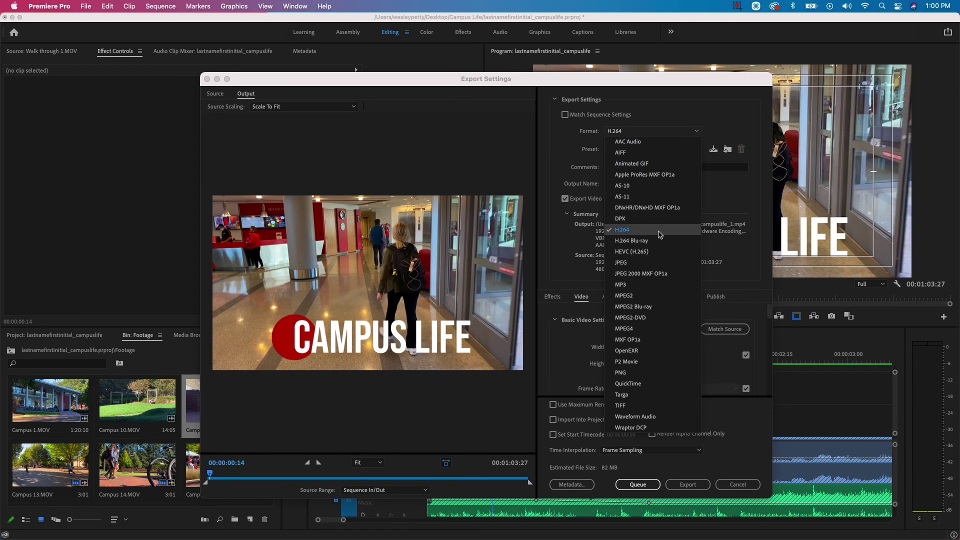
{"action": "left_click", "coordinate": [659, 230]}
{"action": "left_click", "coordinate": [690, 149]}
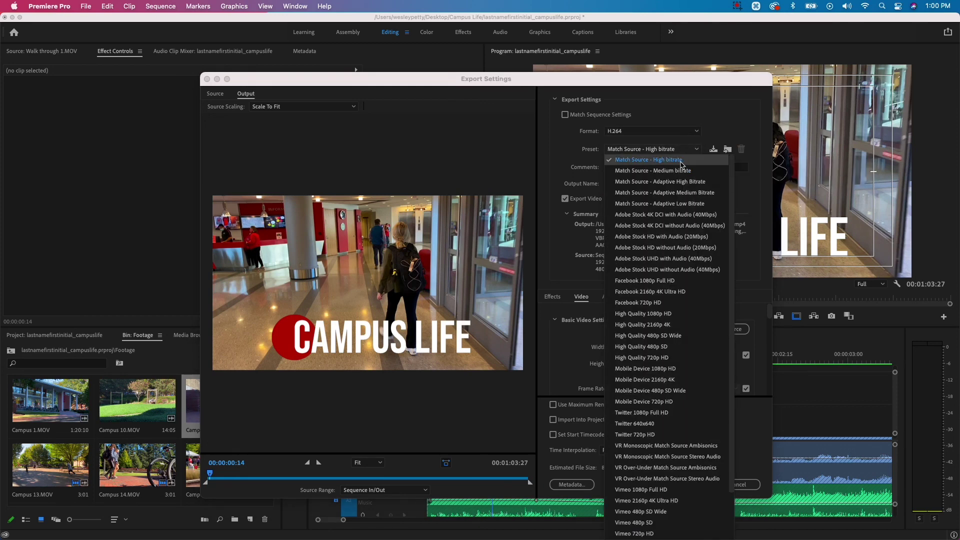
{"action": "left_click", "coordinate": [680, 161]}
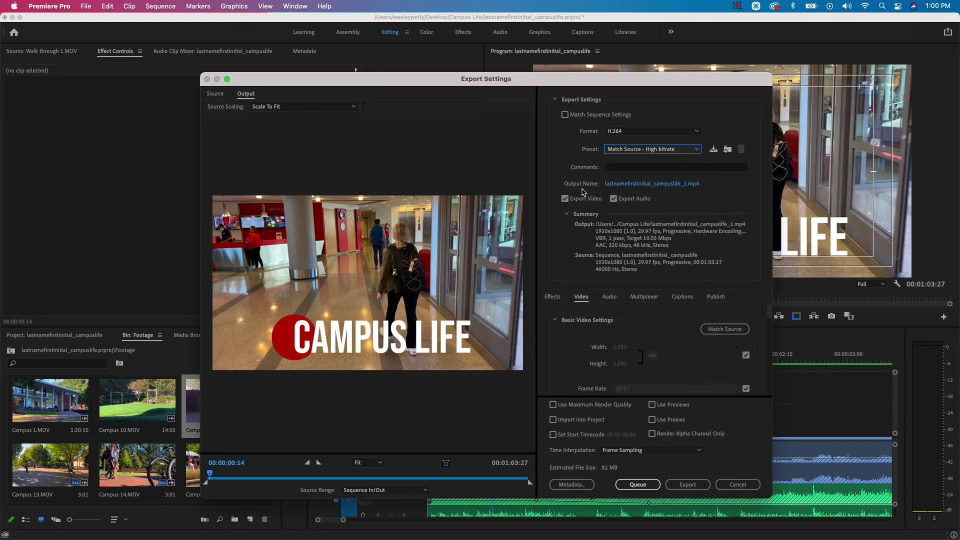
Step: Set the export to save as lastnamefirstinitial_campuslife_1 in the Campus Life folder on the Desktop, in the Video Files (*.mp4) format
{"action": "left_click", "coordinate": [649, 184]}
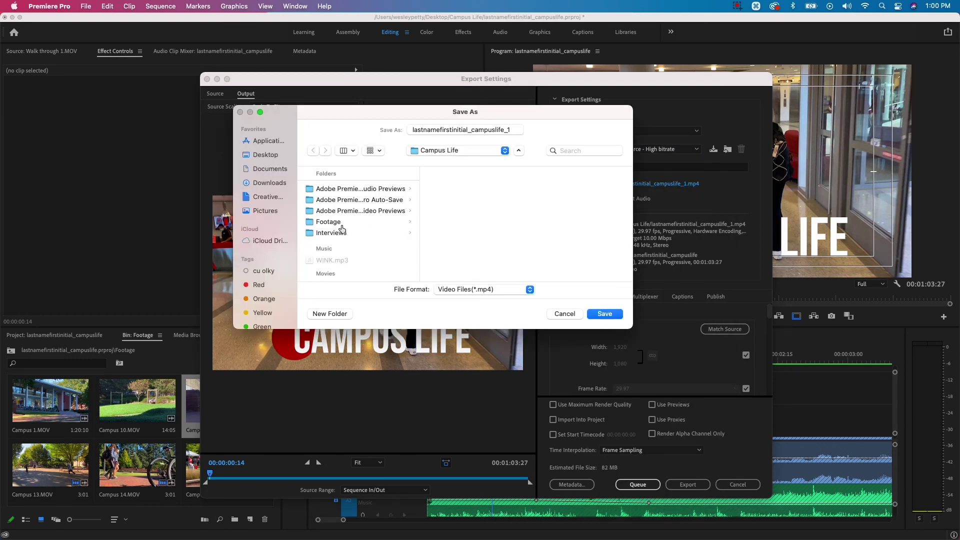
{"action": "left_click", "coordinate": [274, 153]}
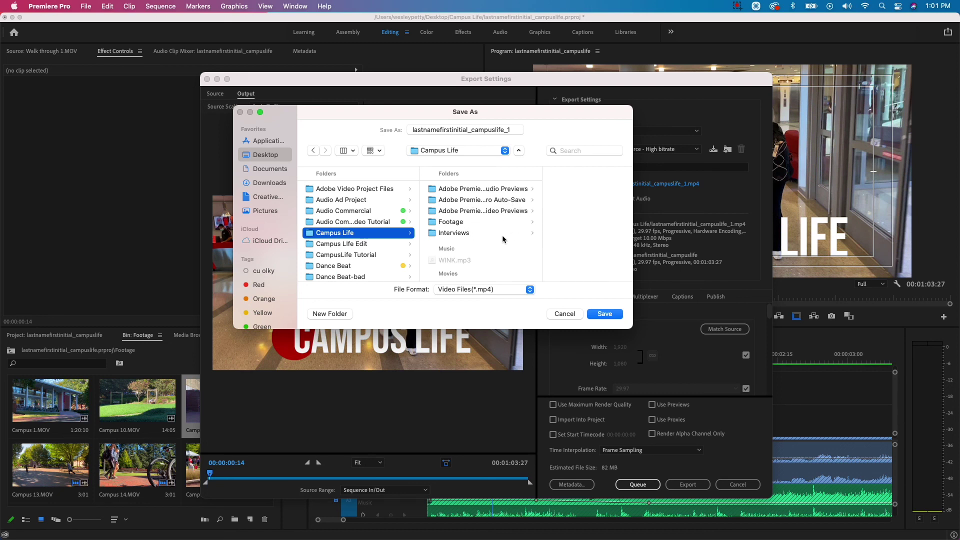
{"action": "left_click", "coordinate": [600, 317]}
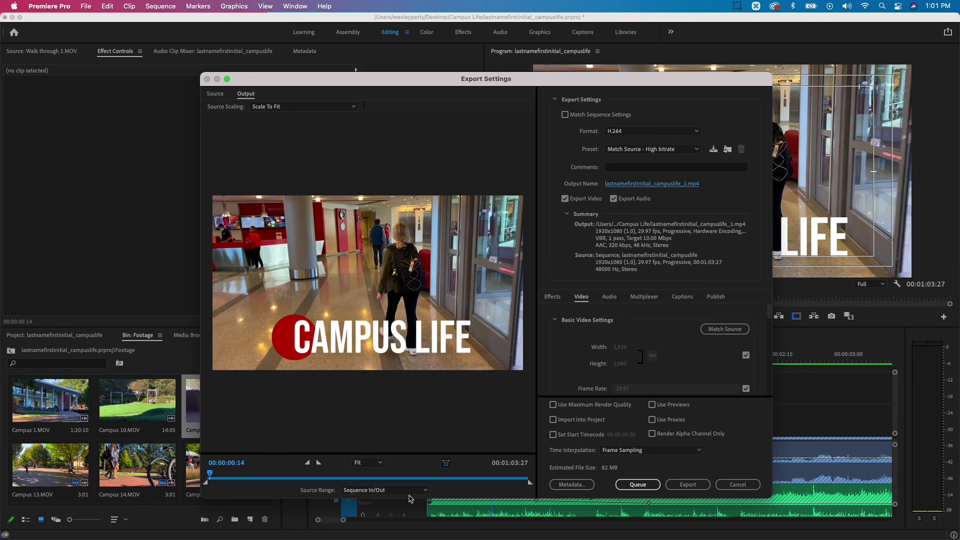
Step: Set the export's source range to Entire Sequence and export the video
{"action": "left_click", "coordinate": [425, 492]}
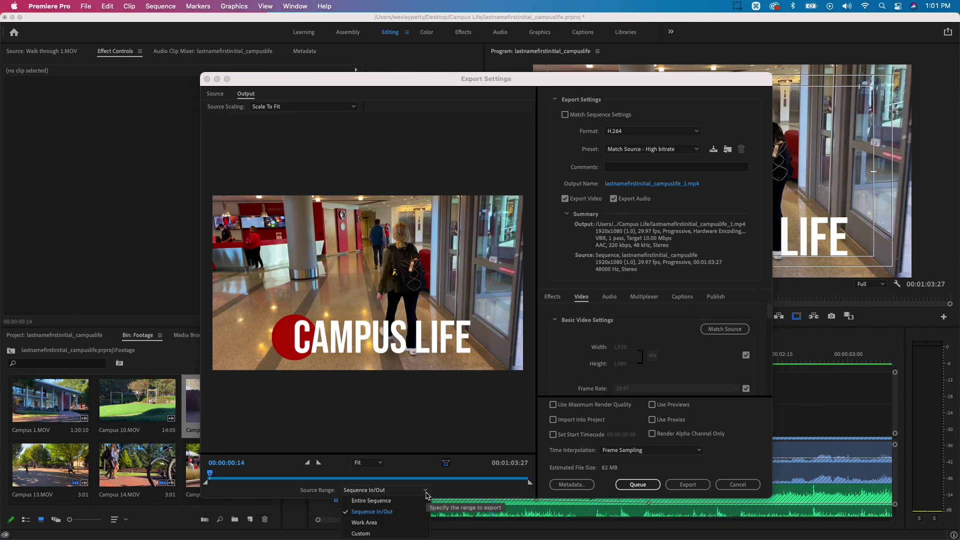
{"action": "left_click", "coordinate": [413, 499]}
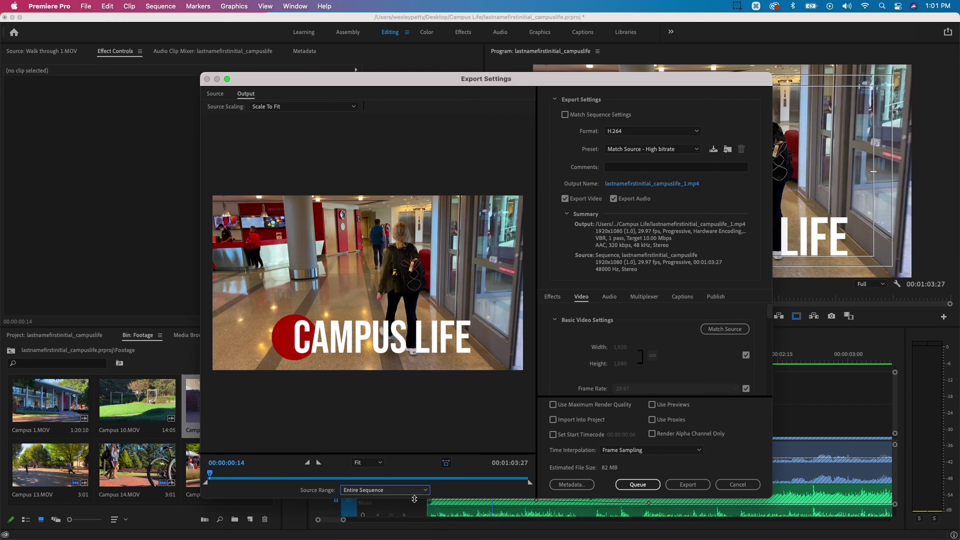
{"action": "left_click", "coordinate": [688, 485]}
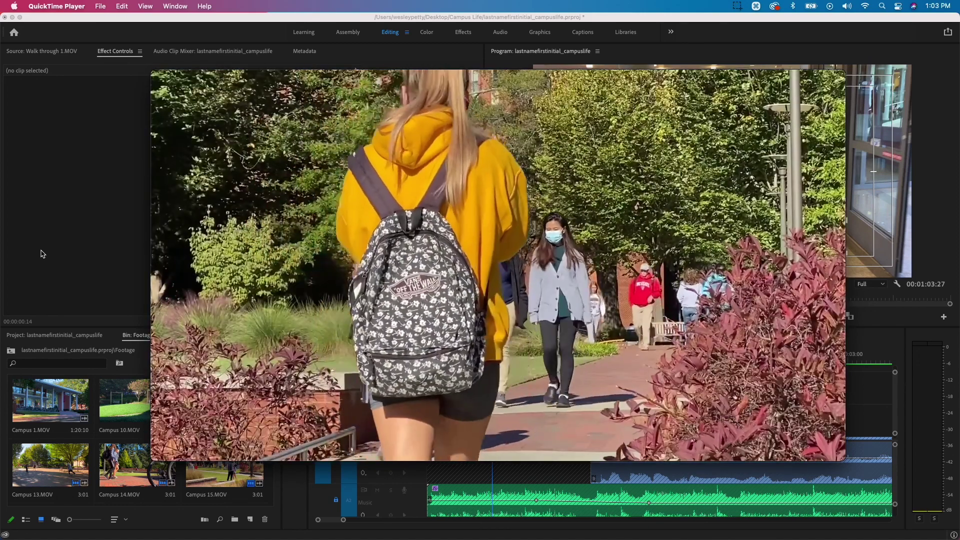
Step: Spot-check lastnamefirstinitial_campuslife.mp4 in QuickTime Player at about 00:40, 00:59 and near the end, then close it and return to Premiere Pro
{"action": "key", "text": "space"}
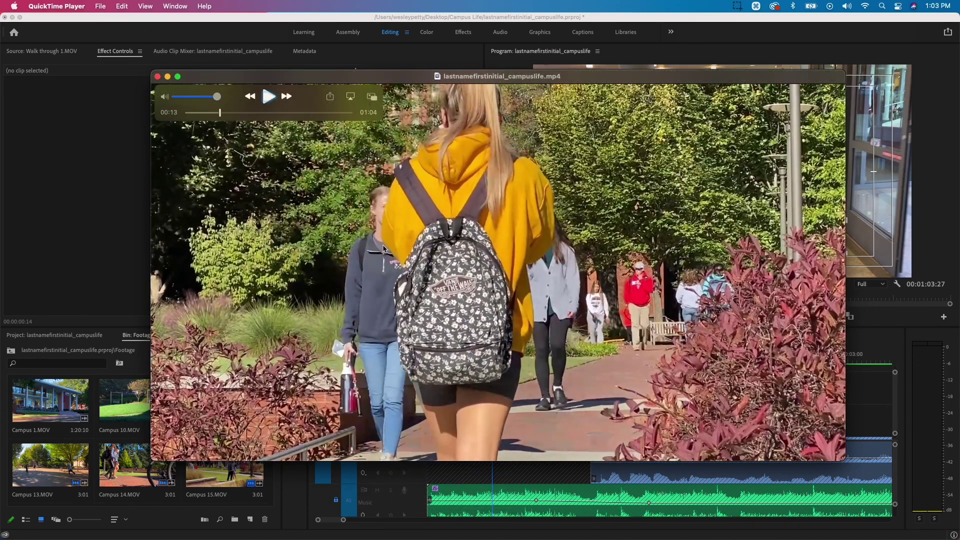
{"action": "left_click", "coordinate": [290, 113]}
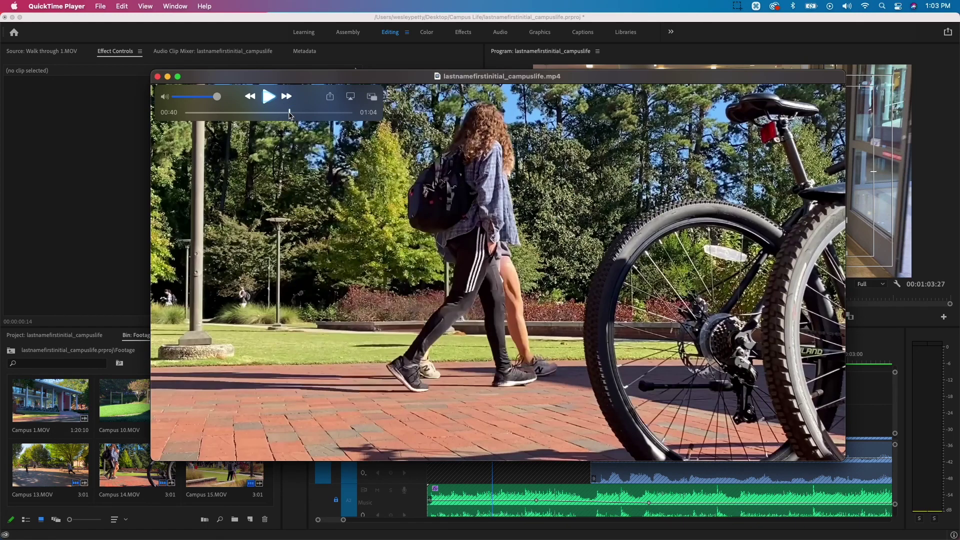
{"action": "key", "text": "space"}
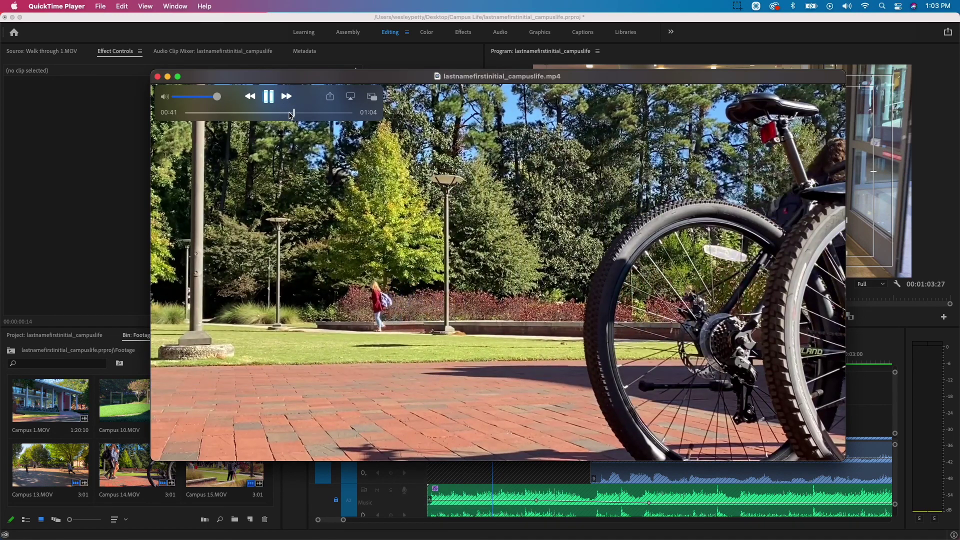
{"action": "key", "text": "space"}
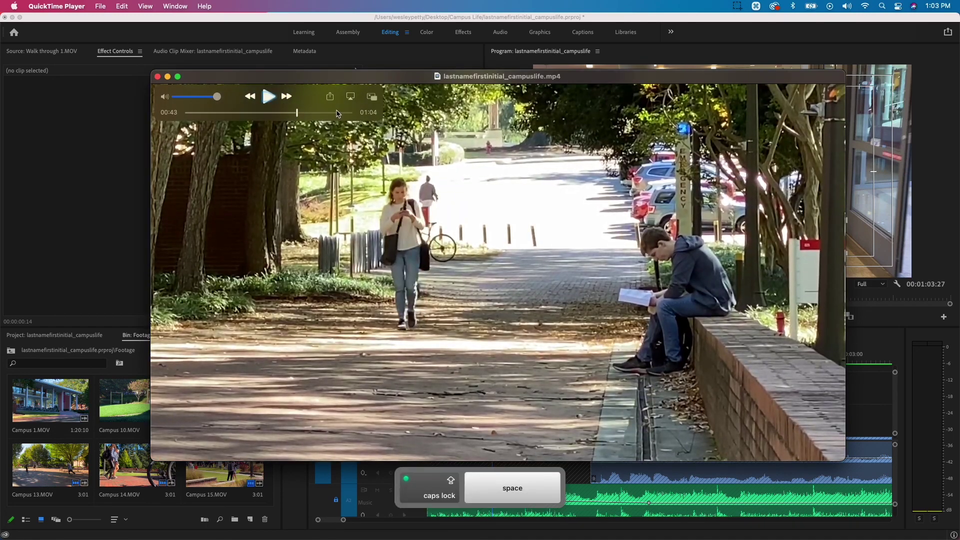
{"action": "left_click", "coordinate": [337, 113]}
{"action": "key", "text": "space"}
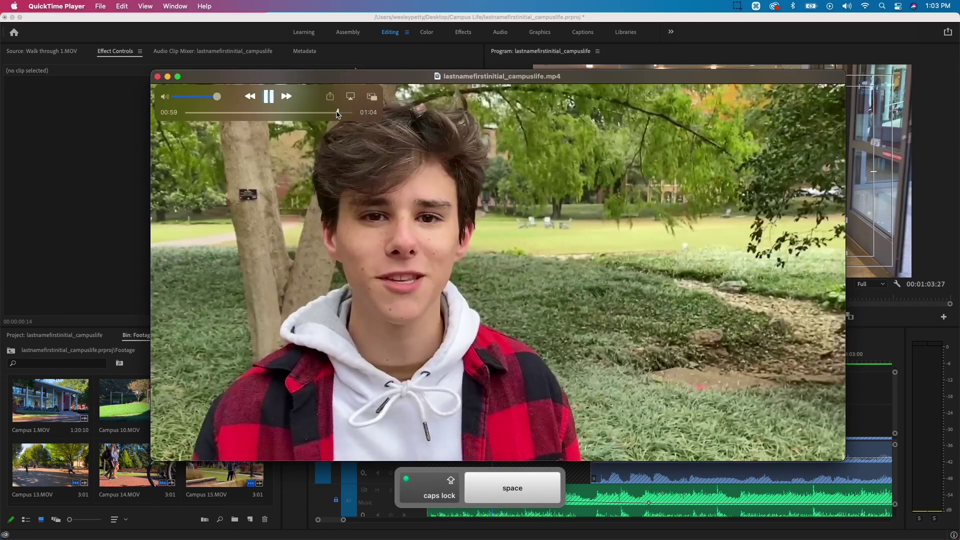
{"action": "key", "text": "space"}
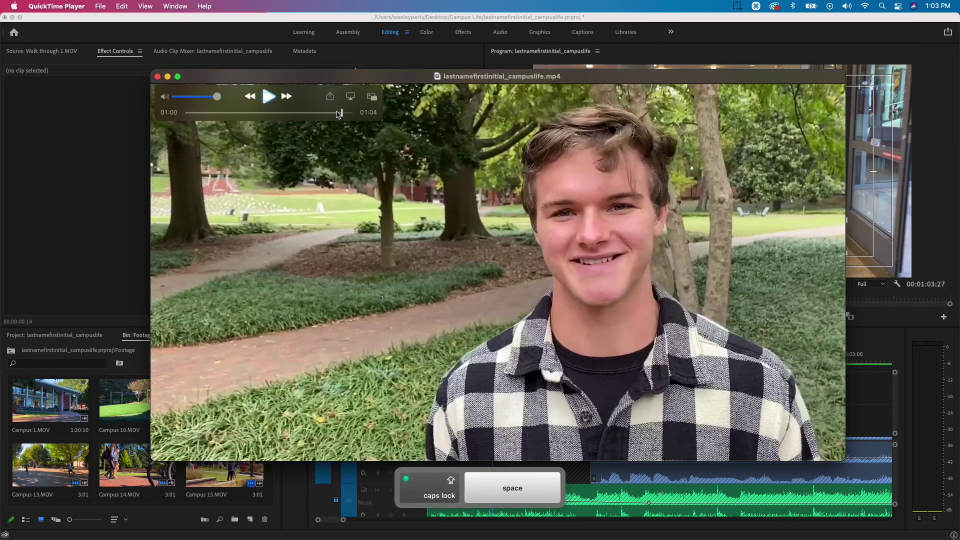
{"action": "left_click", "coordinate": [348, 114]}
{"action": "key", "text": "space"}
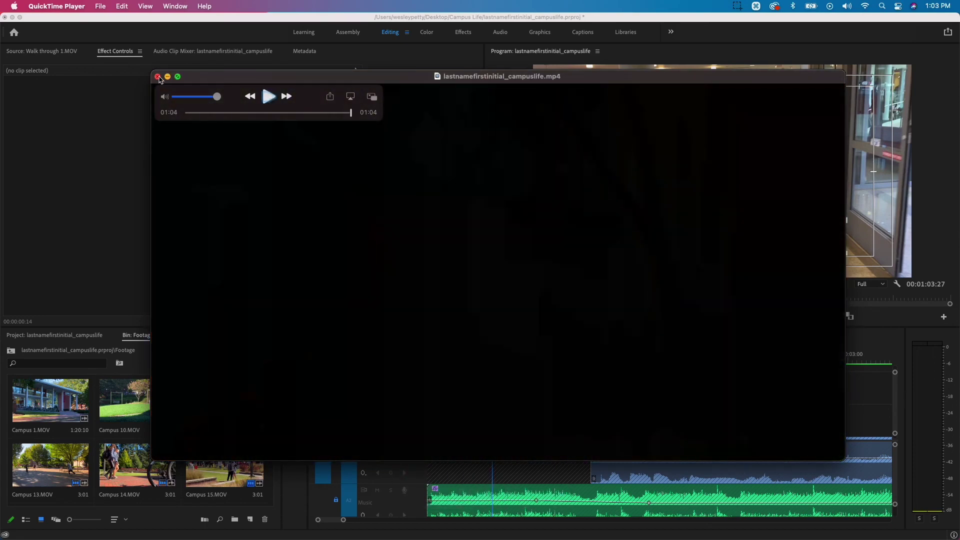
{"action": "left_click", "coordinate": [157, 77]}
{"action": "double_click", "coordinate": [209, 470]}
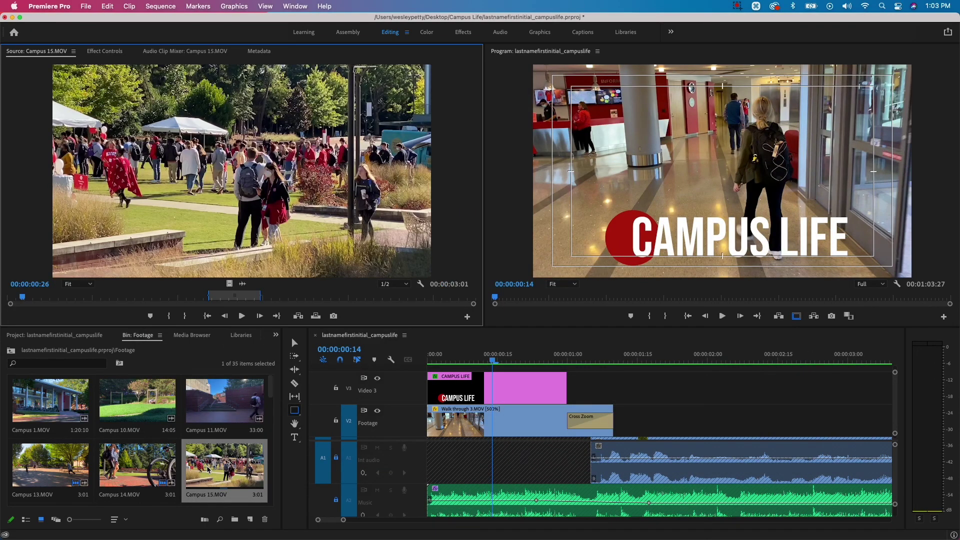